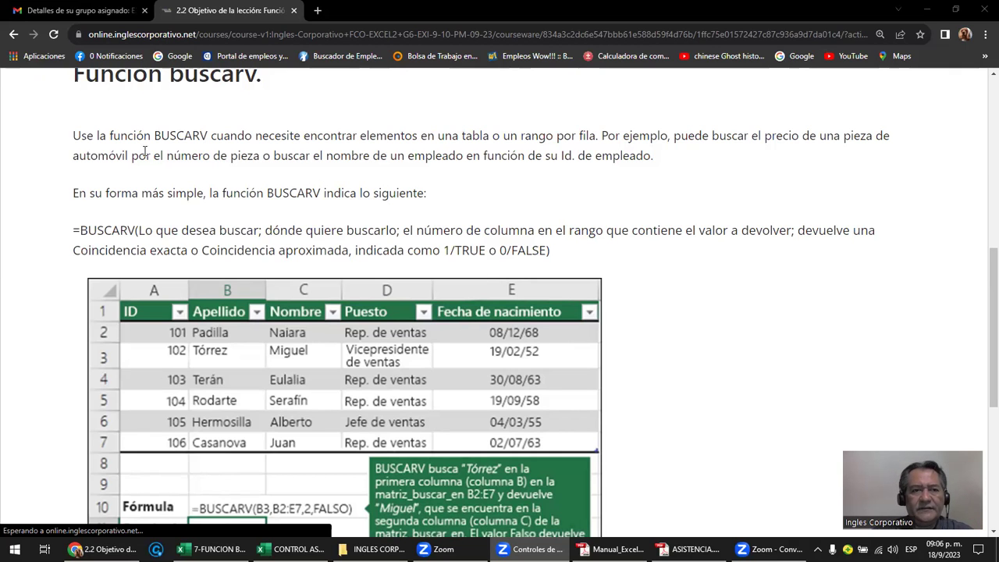
# Scroll up and down through the BUSCARV lesson page in Chrome.
pyautogui.scroll(1, 166, 165)
pyautogui.scroll(-1, 178, 178)
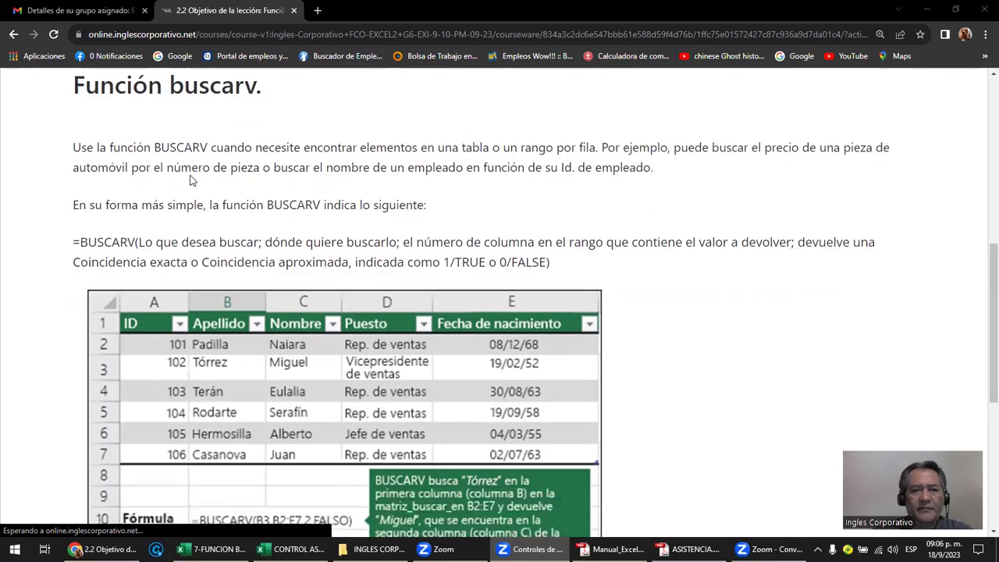
pyautogui.scroll(-2, 188, 176)
pyautogui.scroll(-3, 191, 175)
pyautogui.scroll(2, 191, 175)
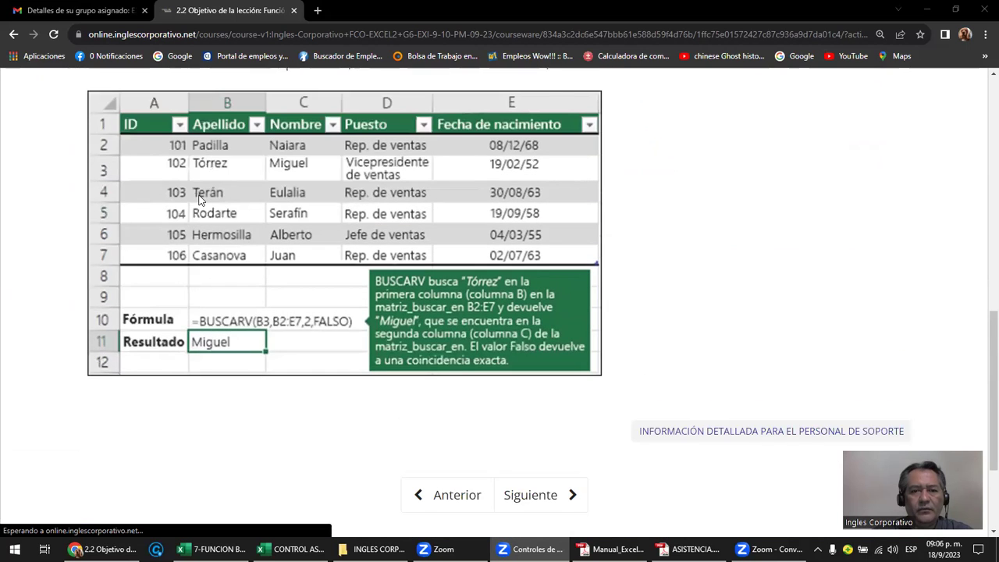
# Switch to the Excel Intermedio manual and jump to '7. Función BuscarV' from the Contenido page.
pyautogui.moveTo(612, 549)
pyautogui.click(579, 499)
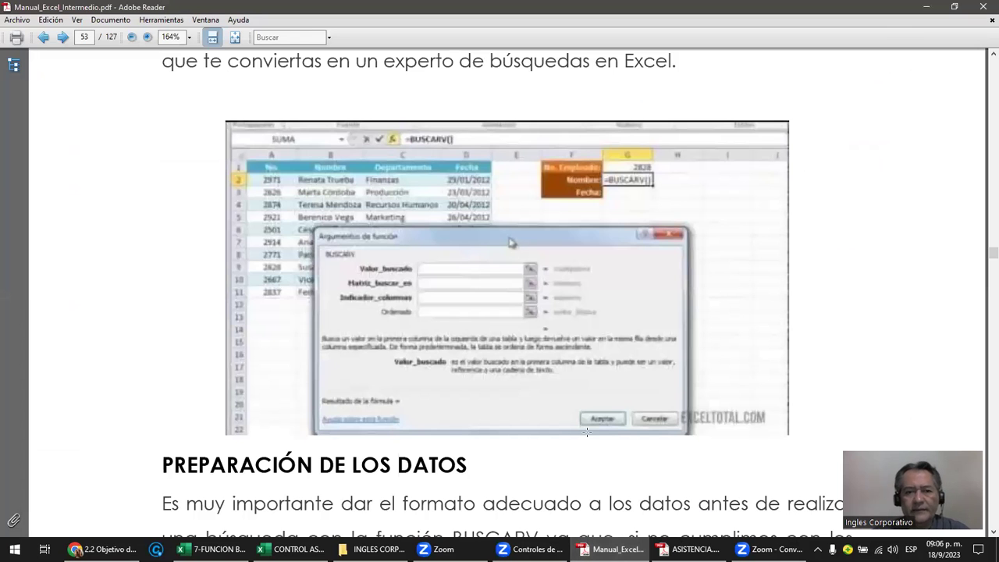
pyautogui.scroll(-2, 586, 432)
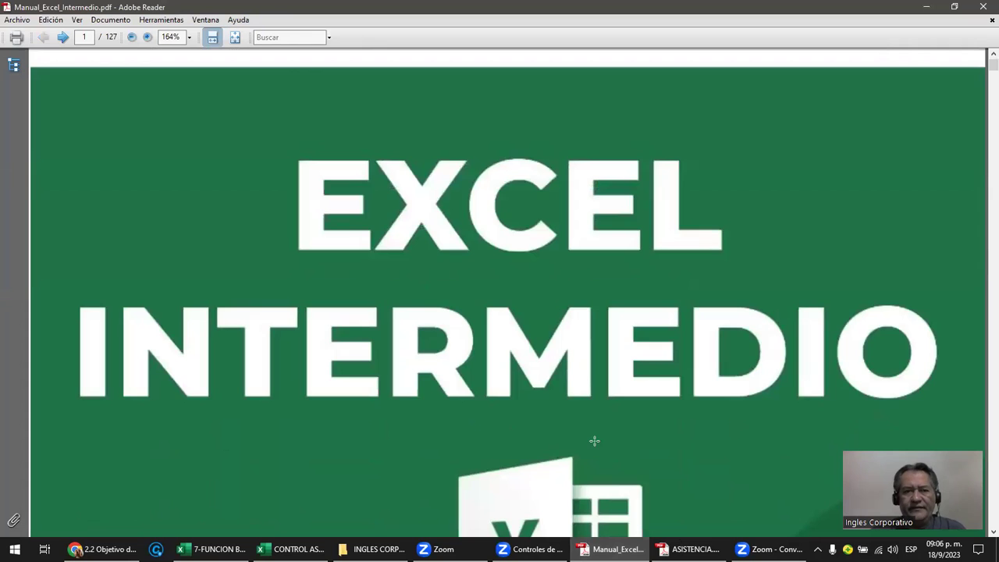
pyautogui.scroll(-4, 592, 445)
pyautogui.scroll(-2, 597, 453)
pyautogui.scroll(-3, 597, 453)
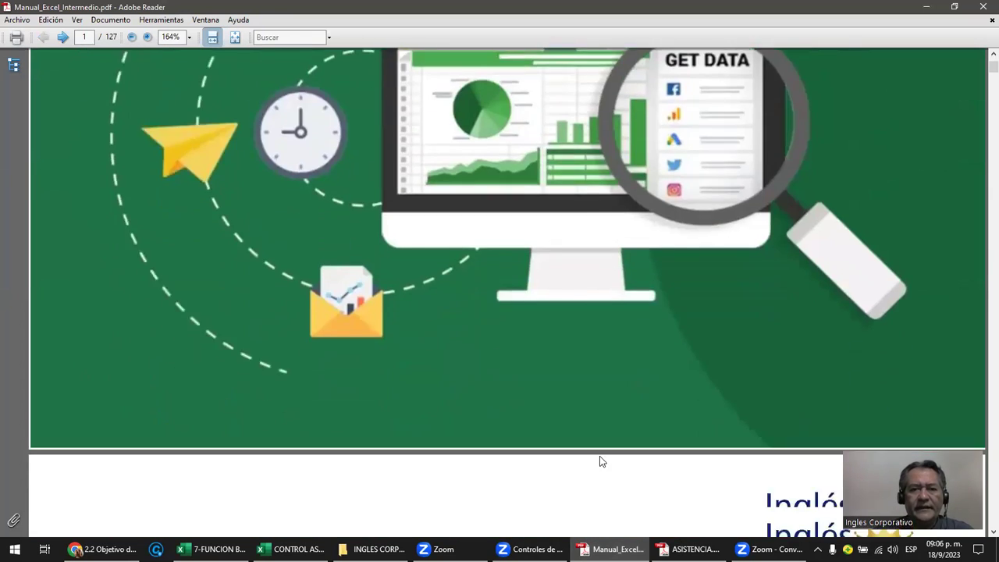
pyautogui.scroll(-2, 600, 456)
pyautogui.scroll(-3, 601, 463)
pyautogui.scroll(-3, 601, 462)
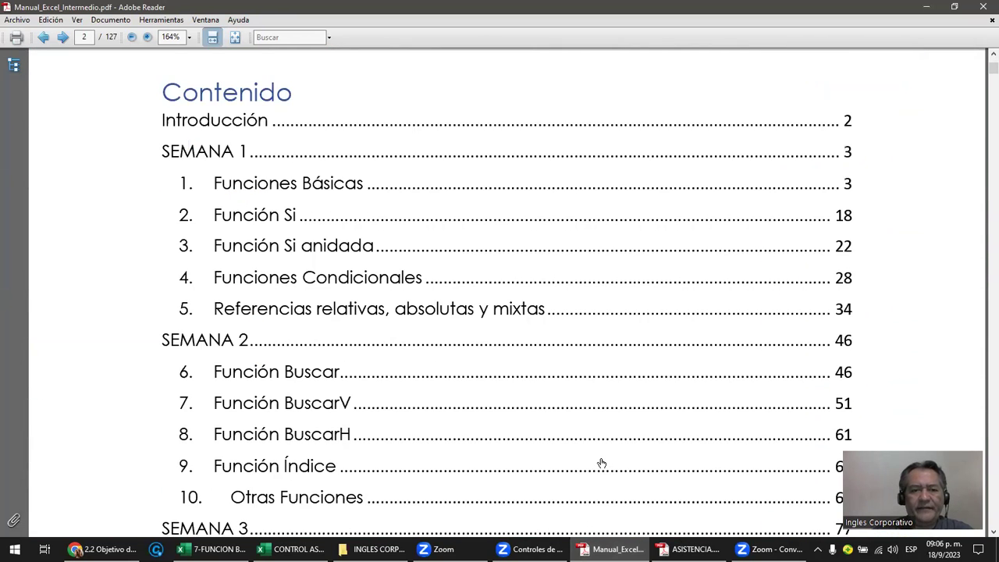
pyautogui.scroll(-2, 468, 456)
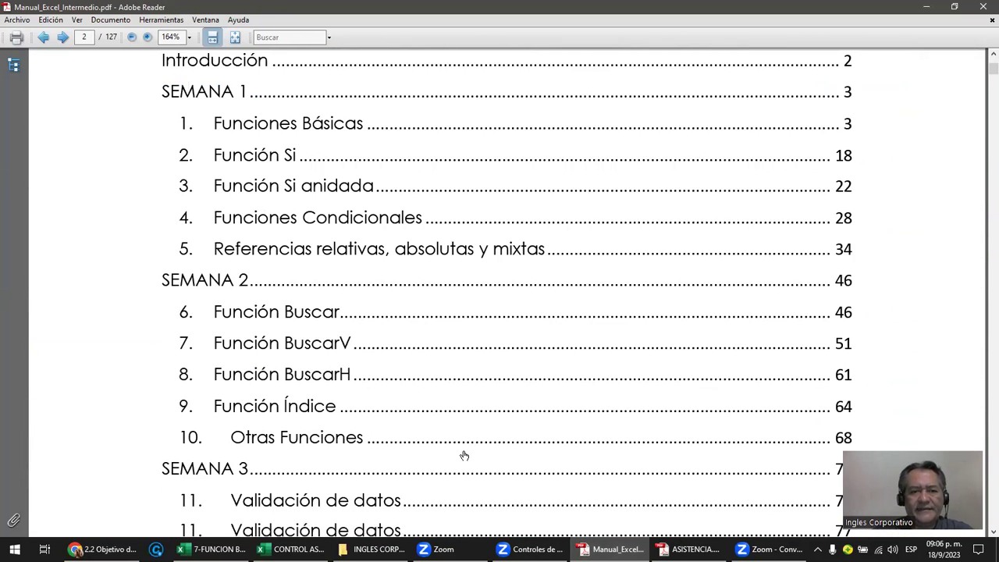
pyautogui.click(312, 349)
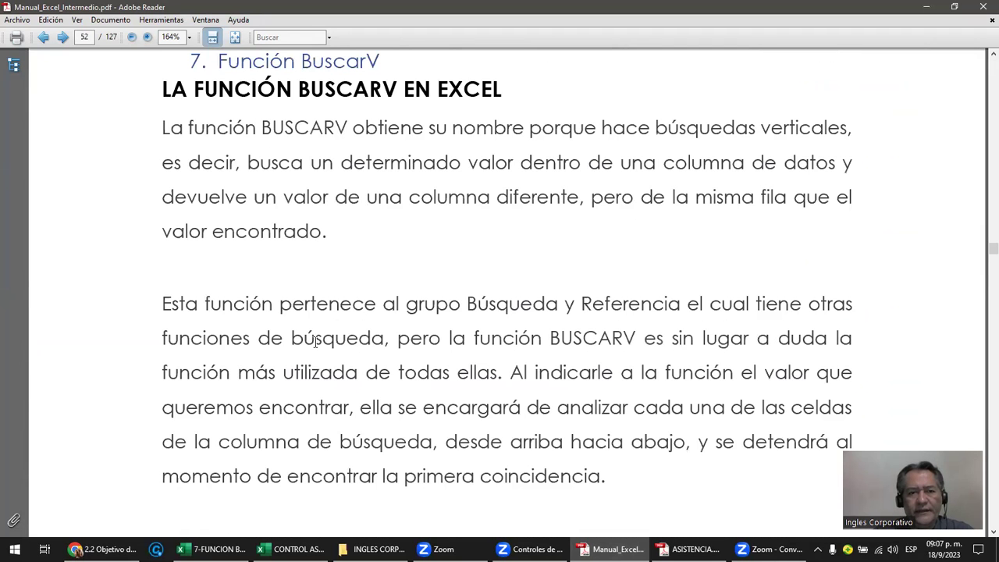
# Highlight the passage explaining that BUSCARV performs vertical searches down a column.
pyautogui.scroll(1, 513, 239)
pyautogui.scroll(3, 512, 242)
pyautogui.scroll(2, 515, 245)
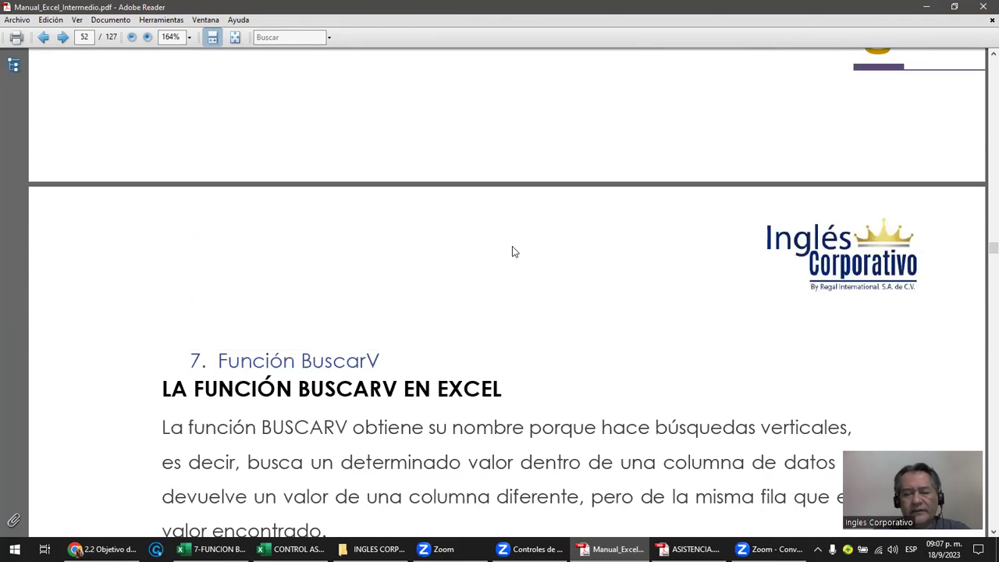
pyautogui.scroll(-3, 513, 247)
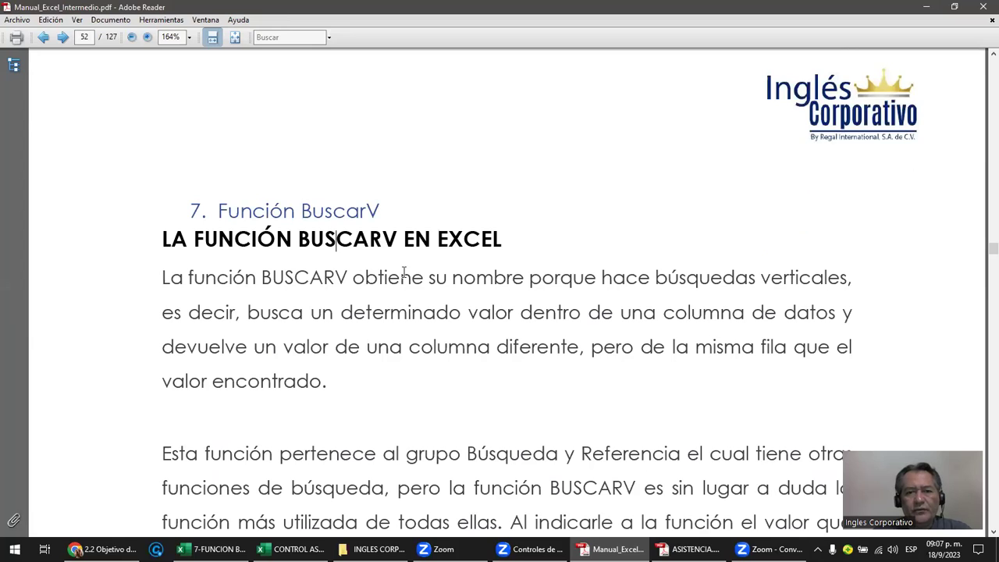
pyautogui.moveTo(654, 278)
pyautogui.mouseDown()
pyautogui.moveTo(836, 278)
pyautogui.moveTo(839, 312)
pyautogui.mouseUp()
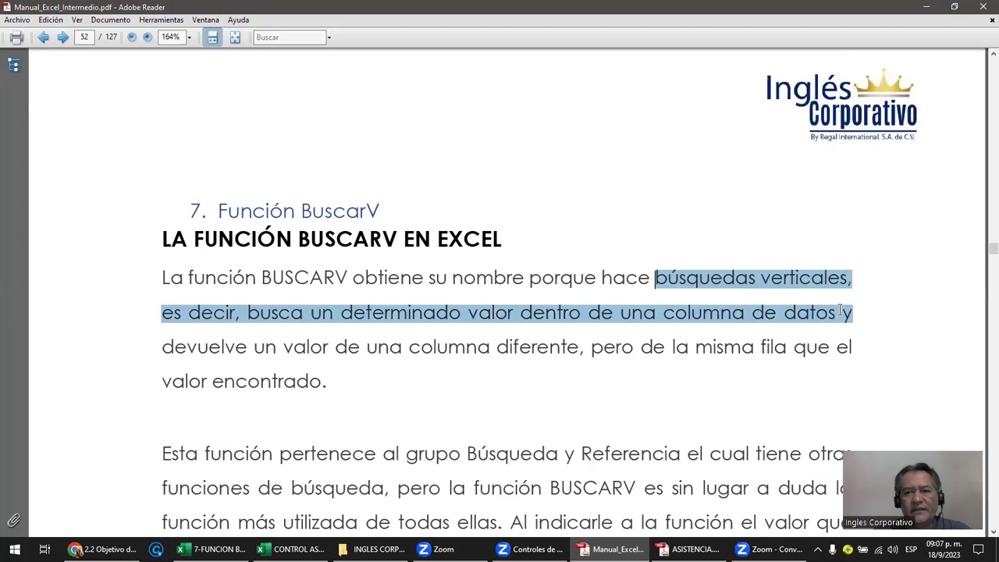
pyautogui.moveTo(847, 327); pyautogui.dragTo(849, 347)
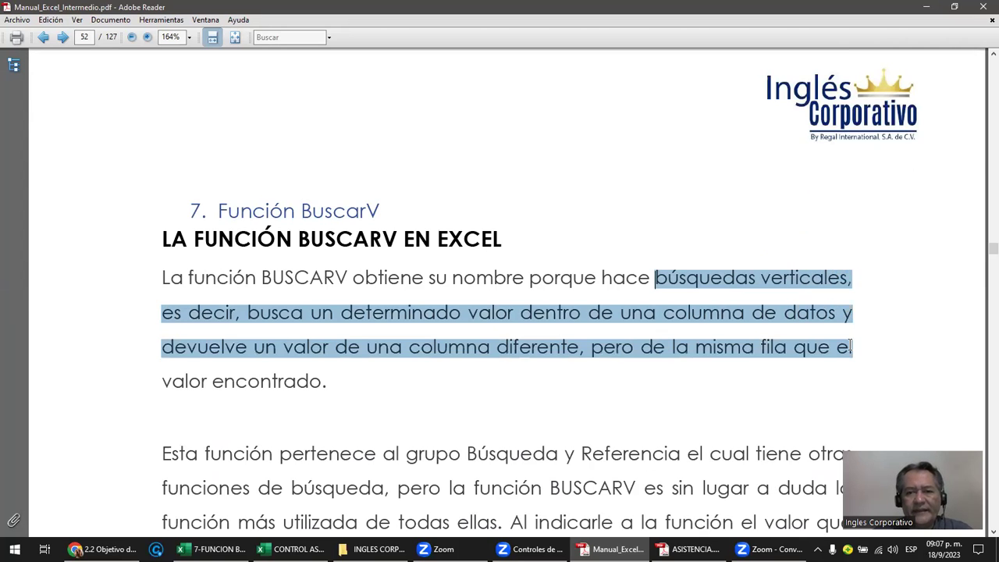
pyautogui.scroll(-5, 398, 419)
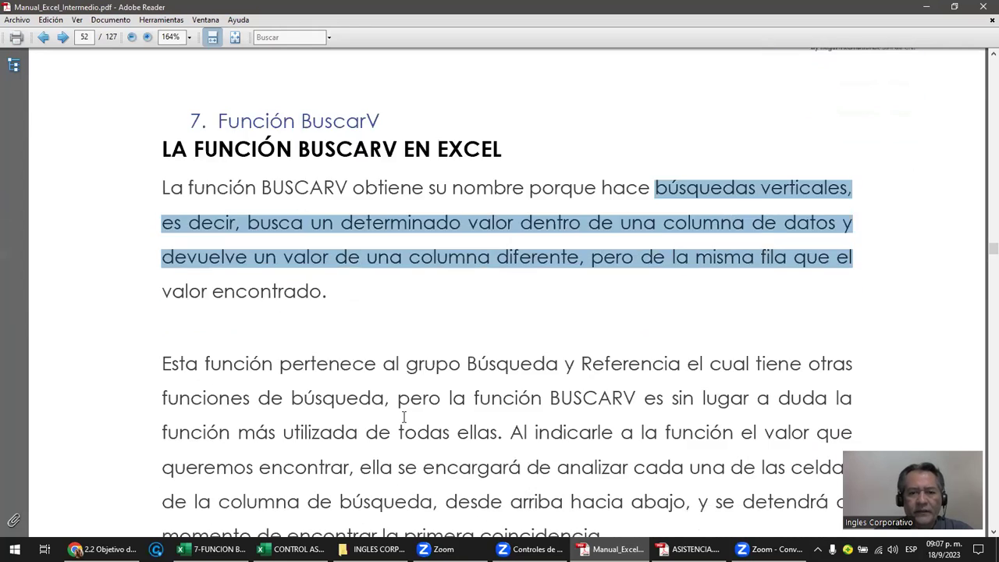
pyautogui.scroll(-4, 427, 412)
pyautogui.scroll(-4, 444, 402)
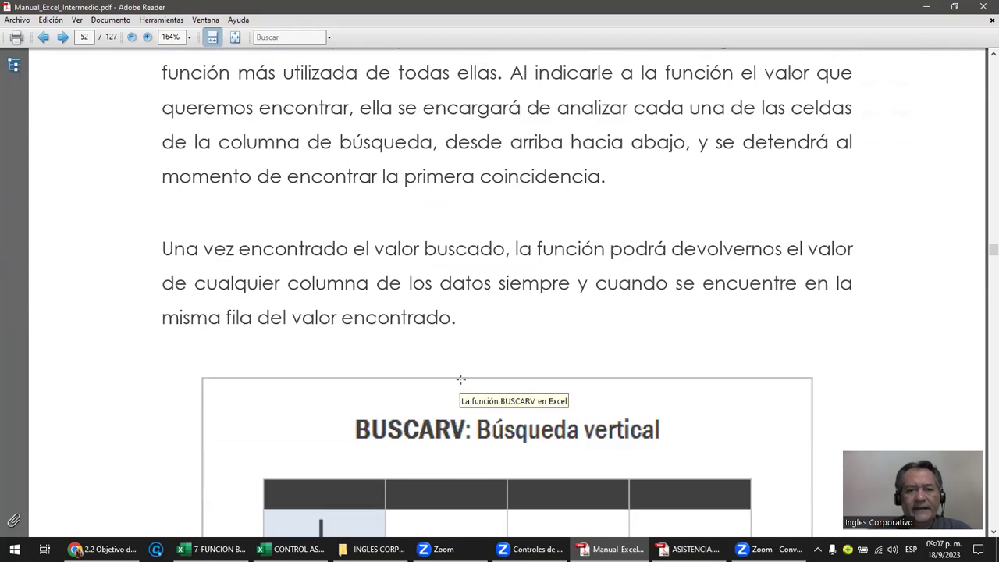
pyautogui.scroll(-1, 461, 408)
pyautogui.scroll(-2, 461, 407)
pyautogui.scroll(-3, 460, 407)
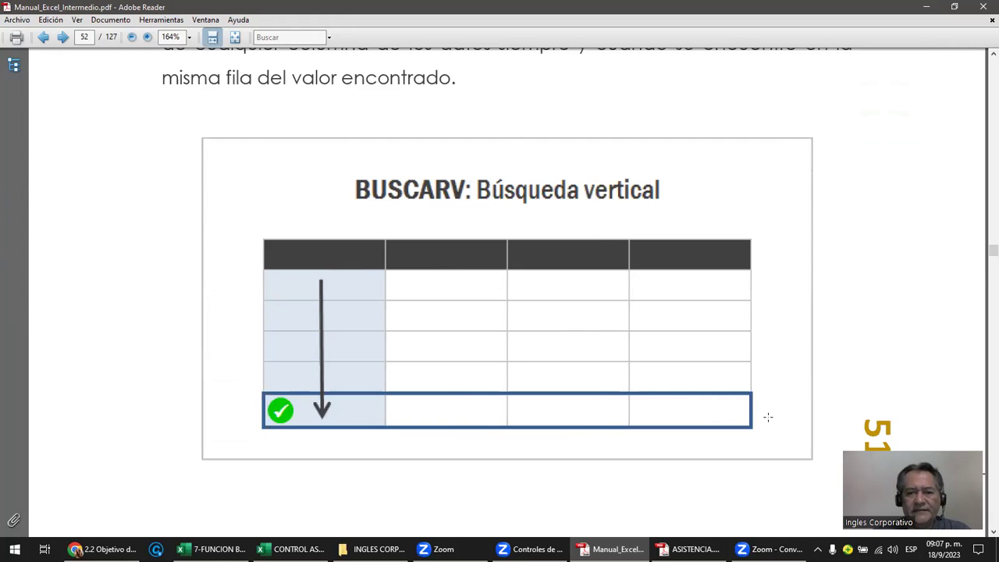
pyautogui.moveTo(256, 227); pyautogui.dragTo(771, 416)
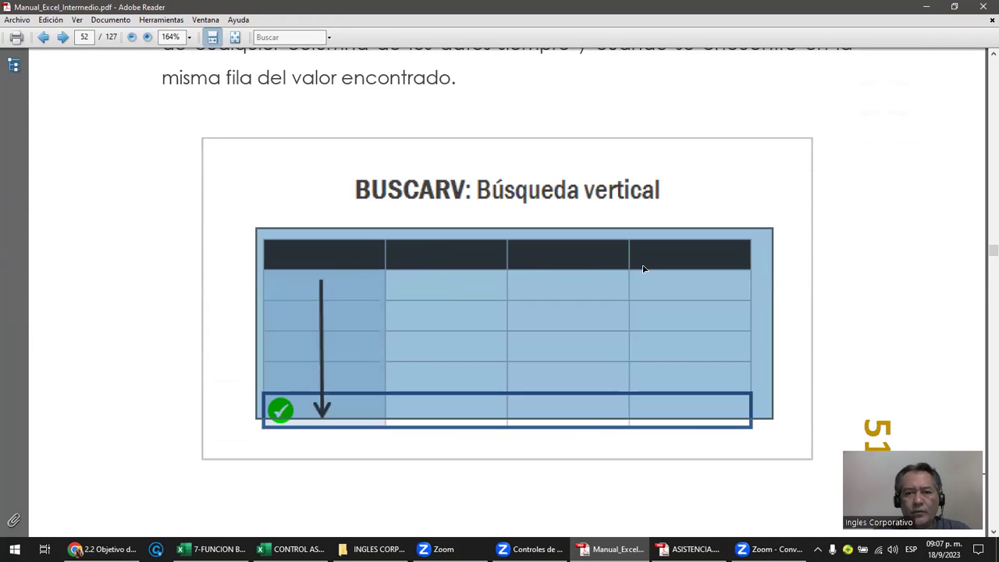
pyautogui.click(142, 248)
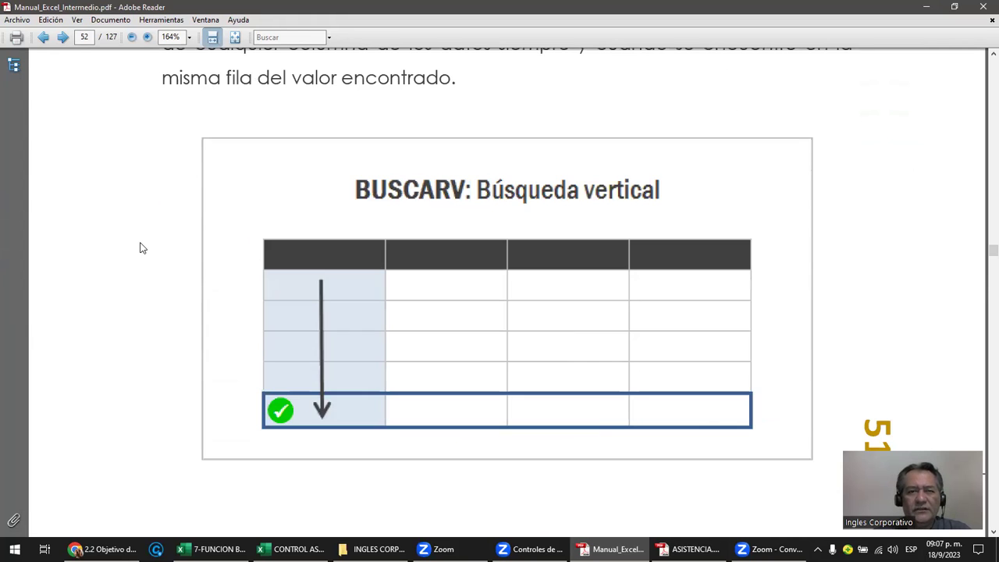
pyautogui.moveTo(265, 250); pyautogui.dragTo(358, 426)
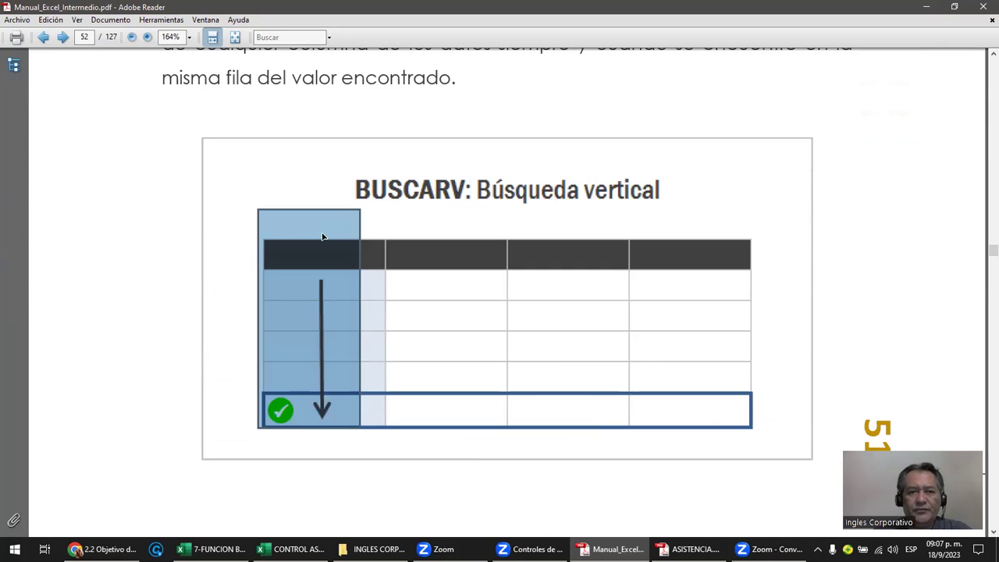
pyautogui.click(278, 411)
pyautogui.moveTo(279, 411)
pyautogui.mouseDown()
pyautogui.moveTo(311, 402)
pyautogui.moveTo(280, 419)
pyautogui.moveTo(722, 416)
pyautogui.mouseUp()
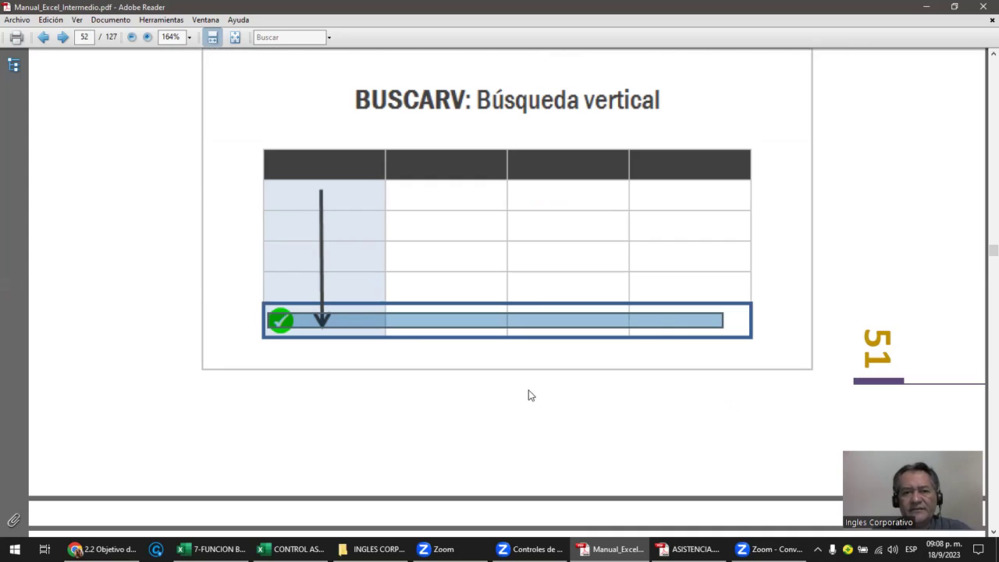
pyautogui.scroll(-2, 528, 389)
pyautogui.scroll(-3, 528, 390)
# Bring up the 7-FUNCION BUSCARV workbook, review its NOTA IMPORTANTE note, then open BUSCARV 1.
pyautogui.moveTo(223, 535)
pyautogui.click(183, 496)
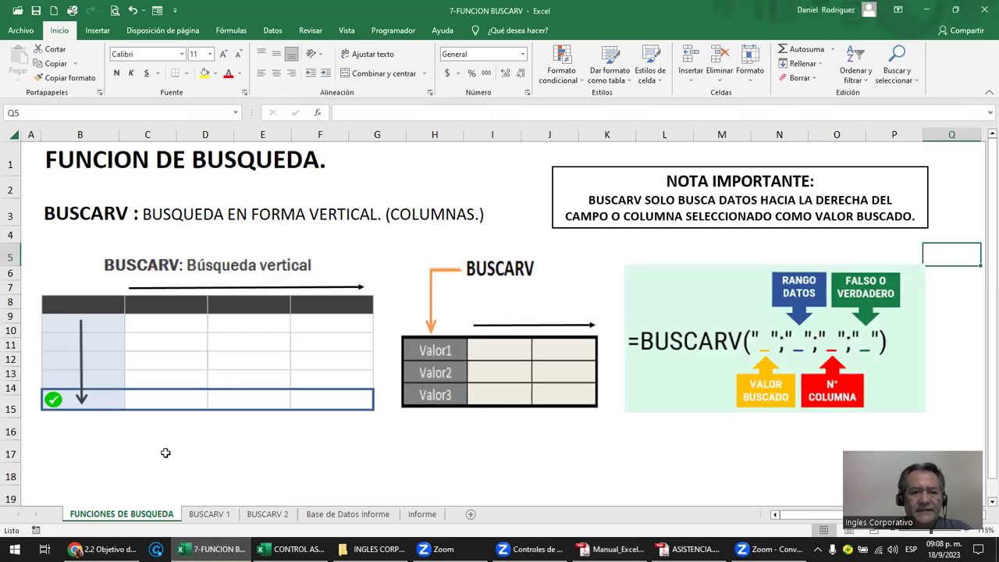
pyautogui.click(164, 453)
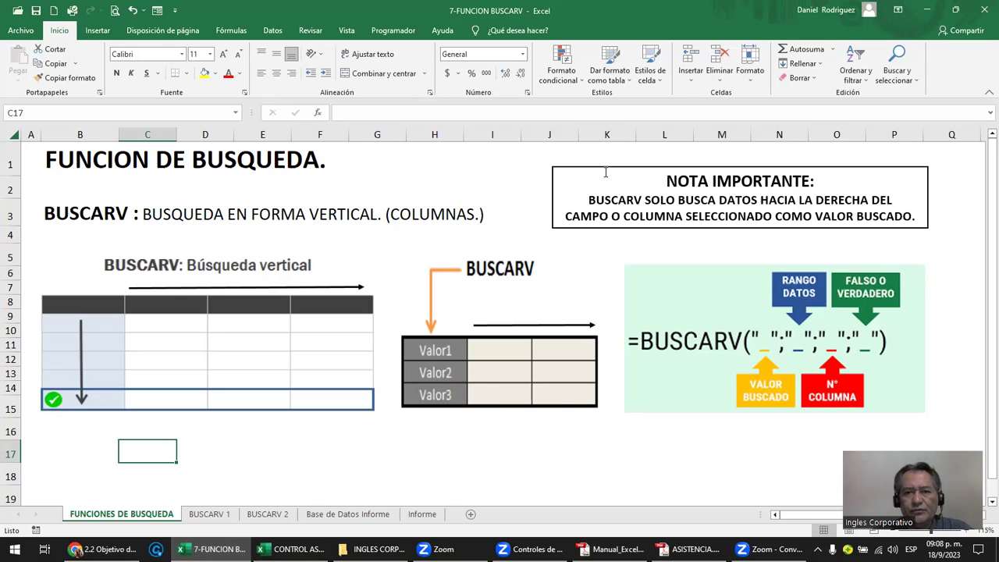
pyautogui.click(650, 197)
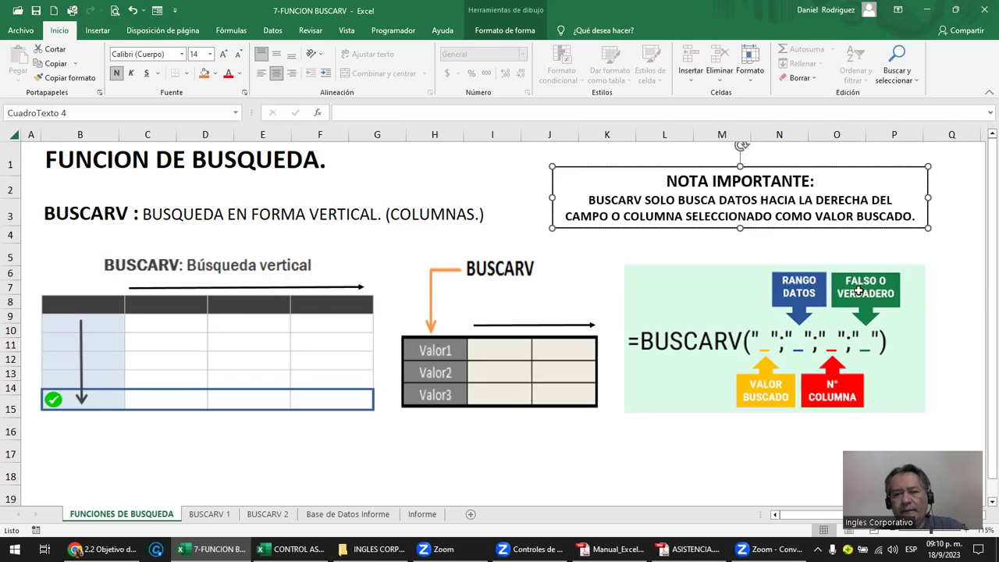
pyautogui.click(198, 515)
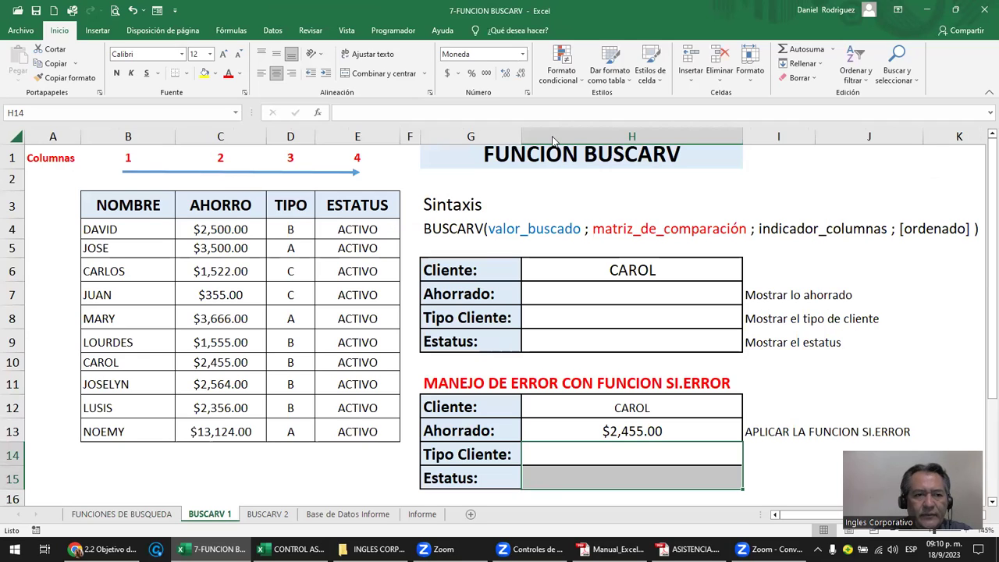
# Clear row 3 and paste the headers NOMBRE, AHORRO, TIPO, ESTATUS into B3:E3.
pyautogui.click(125, 204)
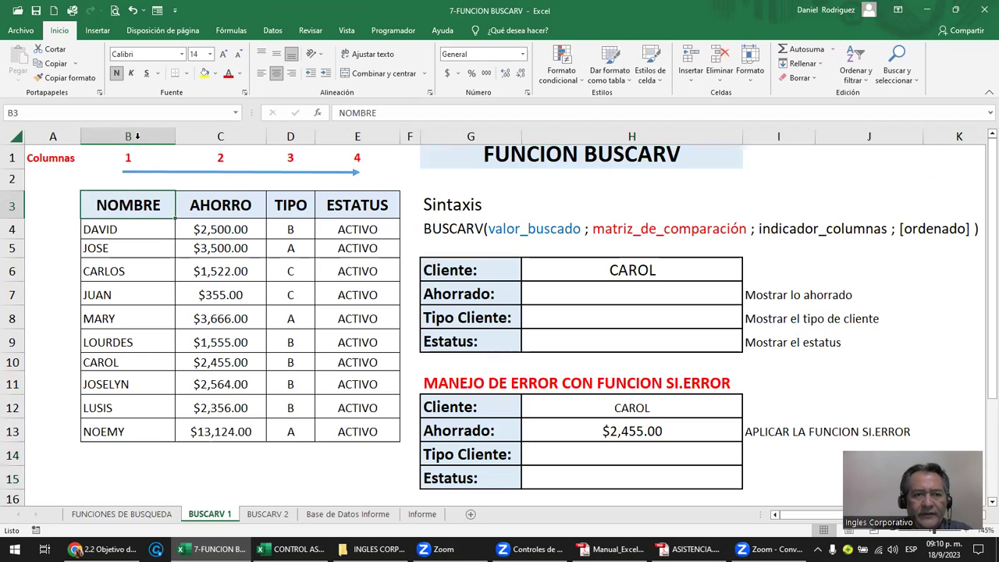
pyautogui.moveTo(126, 136); pyautogui.dragTo(220, 178)
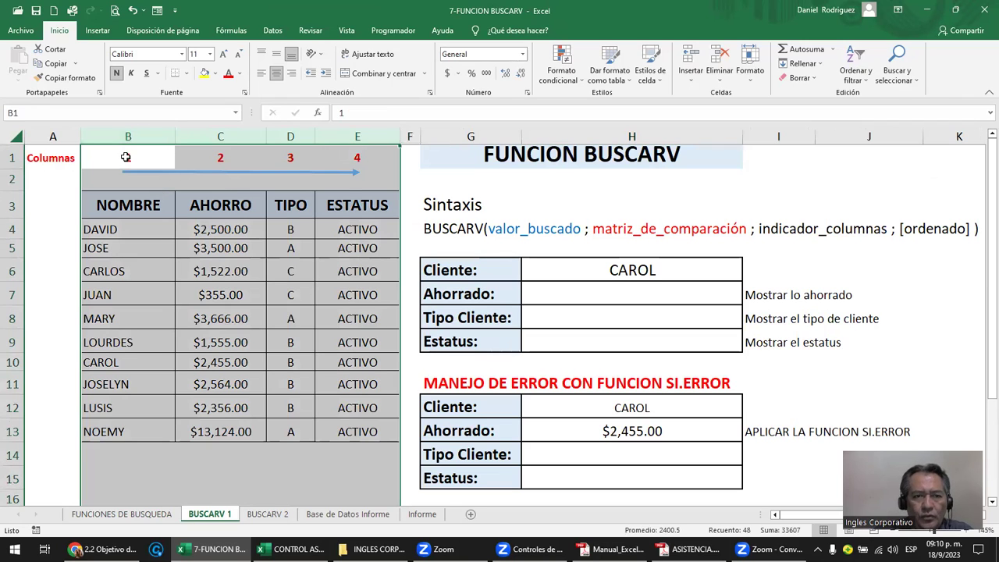
pyautogui.click(120, 207)
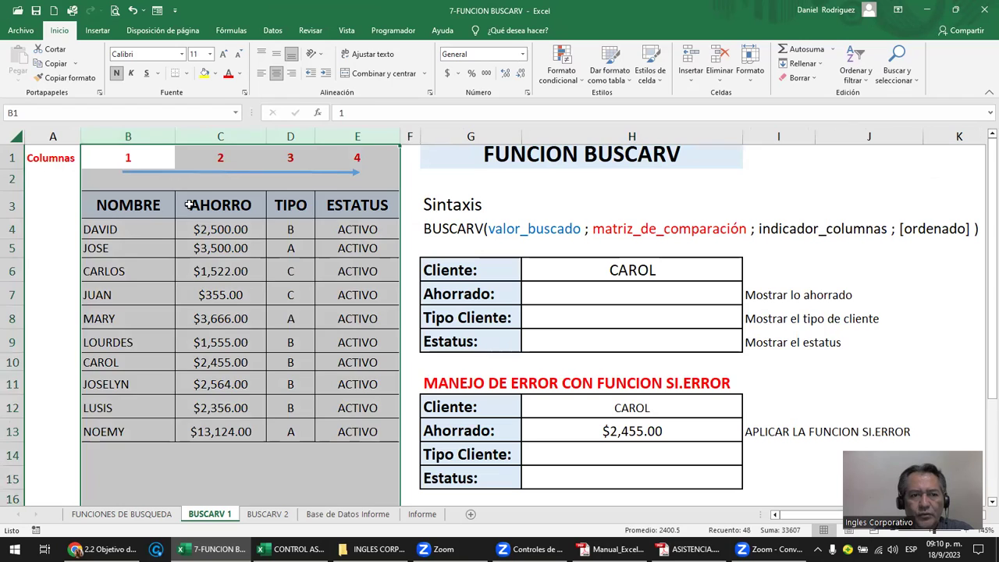
pyautogui.moveTo(333, 204); pyautogui.dragTo(334, 204)
pyautogui.hotkey('ctrl', 'c')
pyautogui.press('Delete')
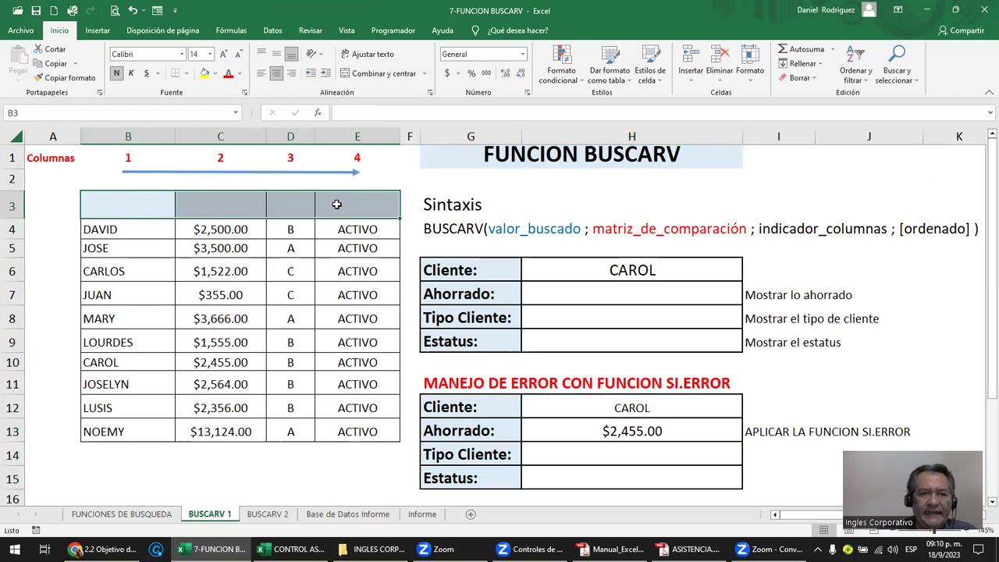
pyautogui.click(162, 235)
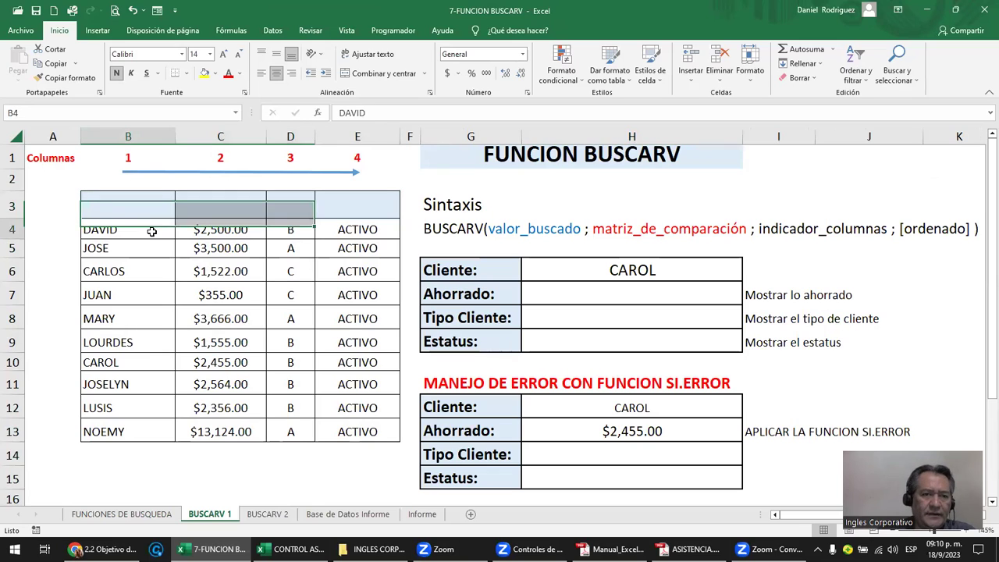
pyautogui.click(128, 136)
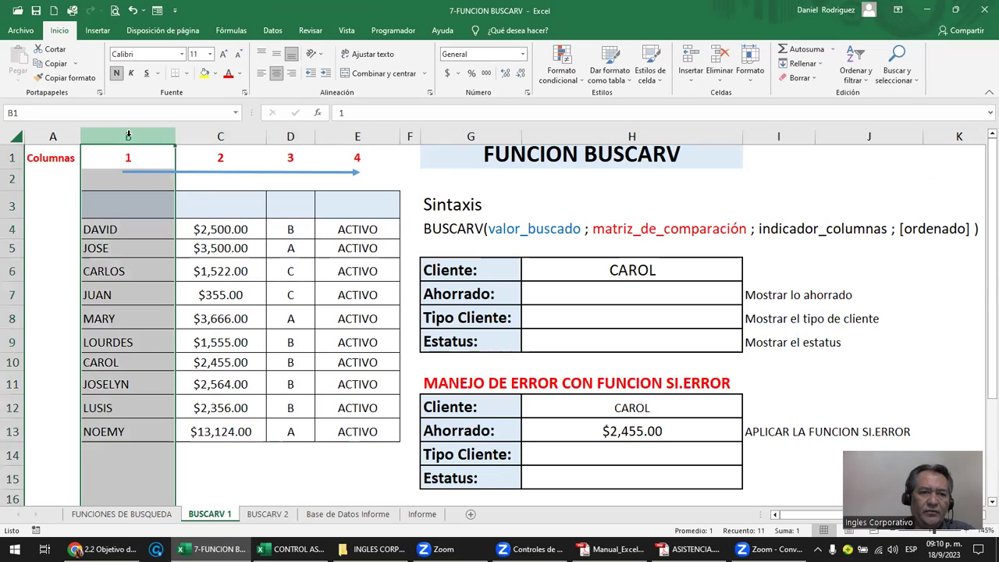
pyautogui.click(288, 136)
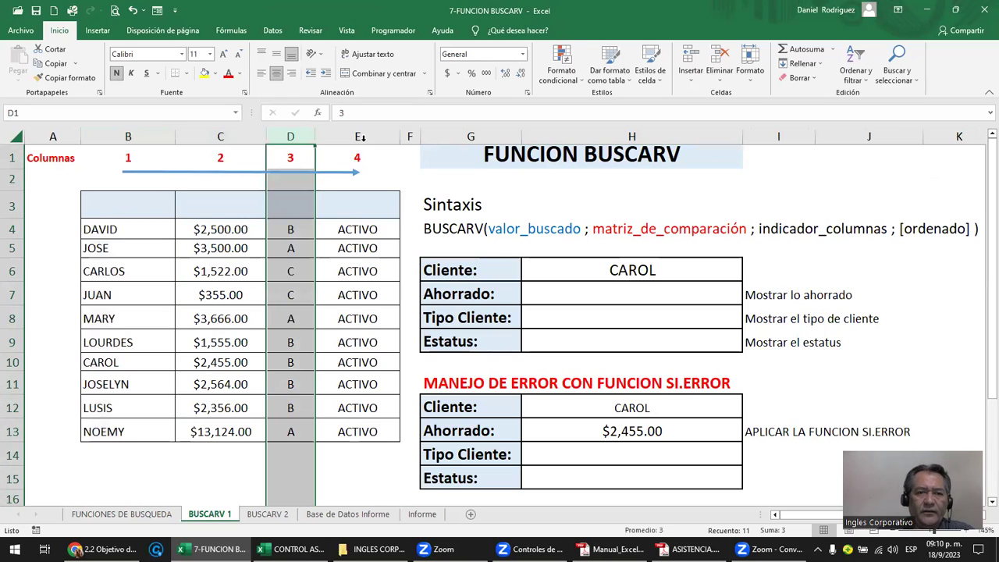
pyautogui.click(130, 210)
pyautogui.hotkey('ctrl', 'v')
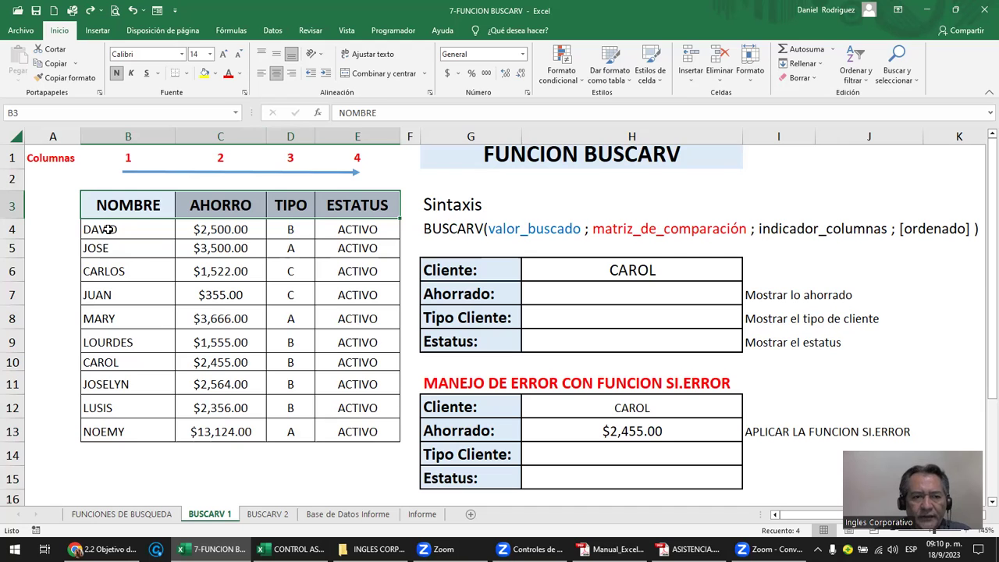
# Outline the table's data range B4:E13 and the lookup result block.
pyautogui.moveTo(110, 229); pyautogui.dragTo(362, 230)
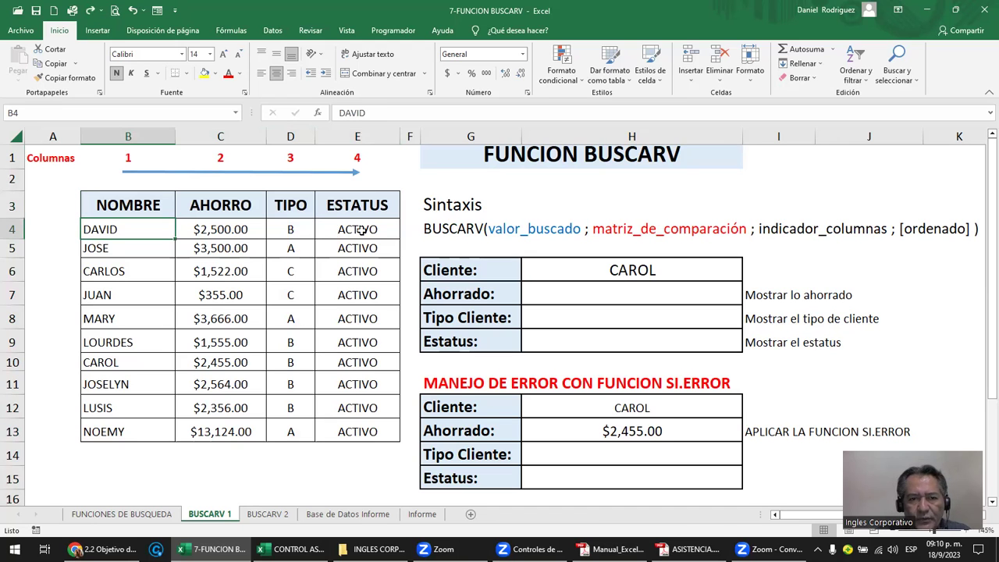
pyautogui.moveTo(355, 323); pyautogui.dragTo(372, 432)
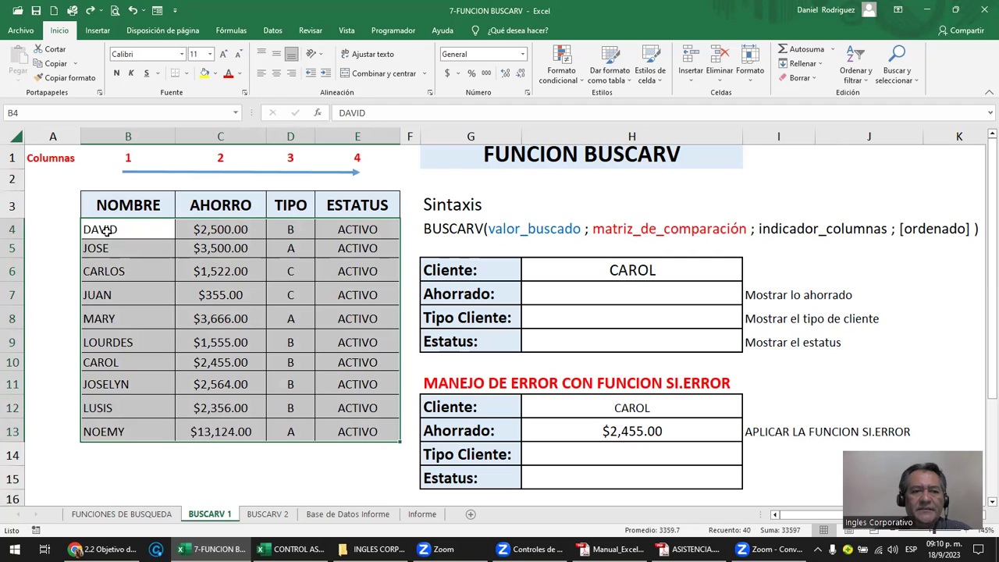
pyautogui.moveTo(111, 228)
pyautogui.mouseDown()
pyautogui.moveTo(346, 229)
pyautogui.moveTo(376, 432)
pyautogui.mouseUp()
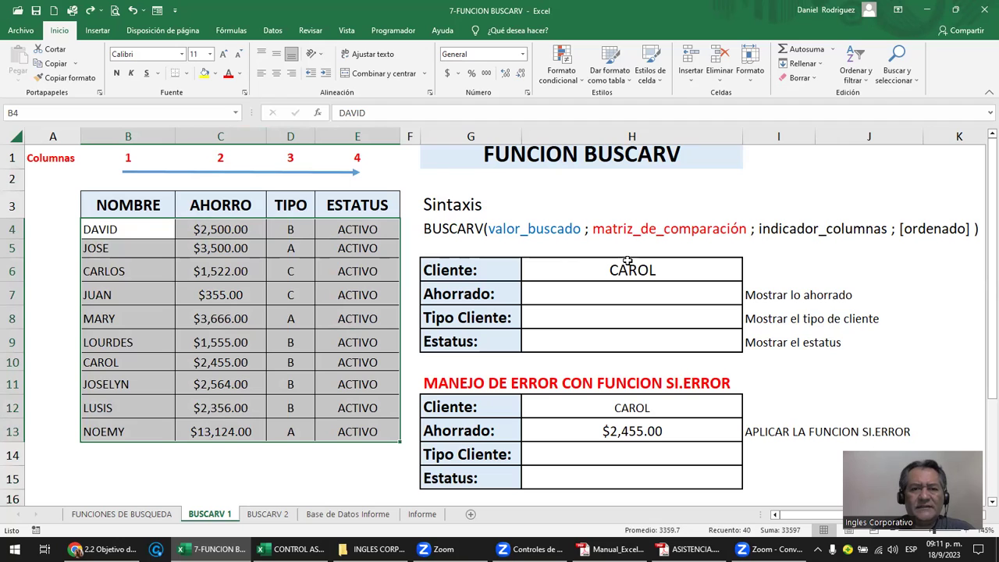
pyautogui.moveTo(539, 242)
pyautogui.mouseDown()
pyautogui.moveTo(477, 269)
pyautogui.moveTo(559, 318)
pyautogui.mouseUp()
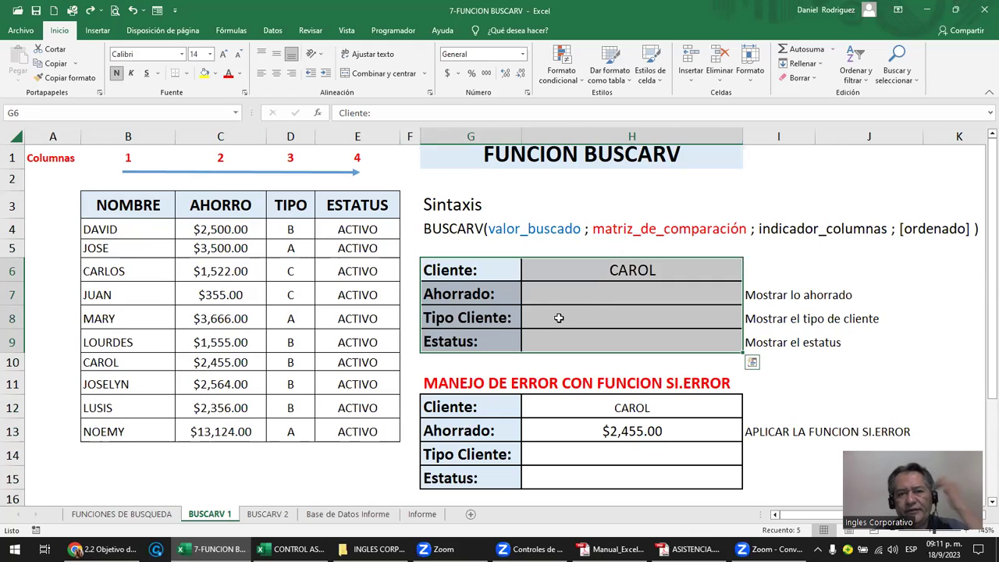
# Match the Cliente, Ahorrado, Tipo Cliente and Estatus labels to the table's AHORRO, TIPO, ESTATUS columns.
pyautogui.click(469, 273)
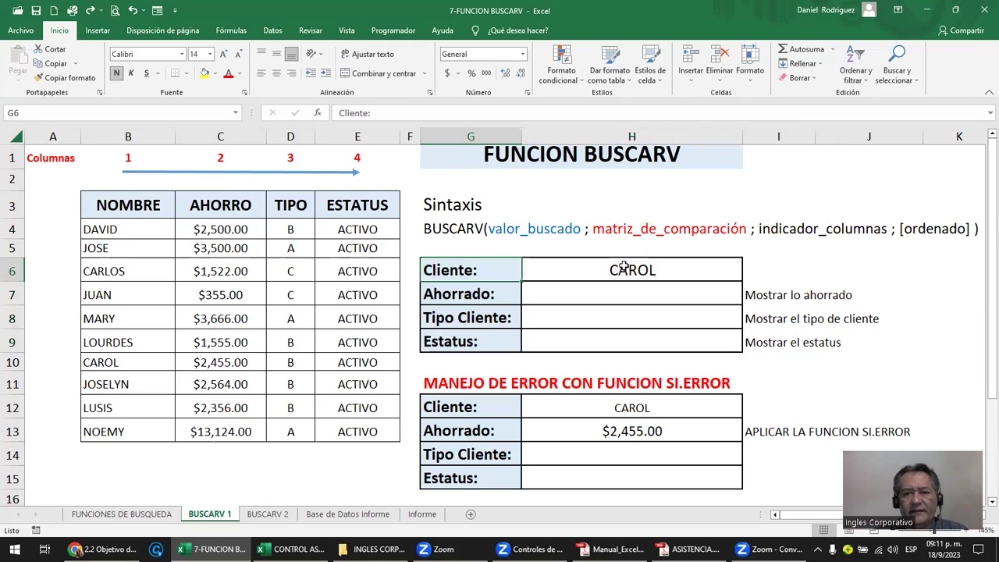
pyautogui.click(474, 294)
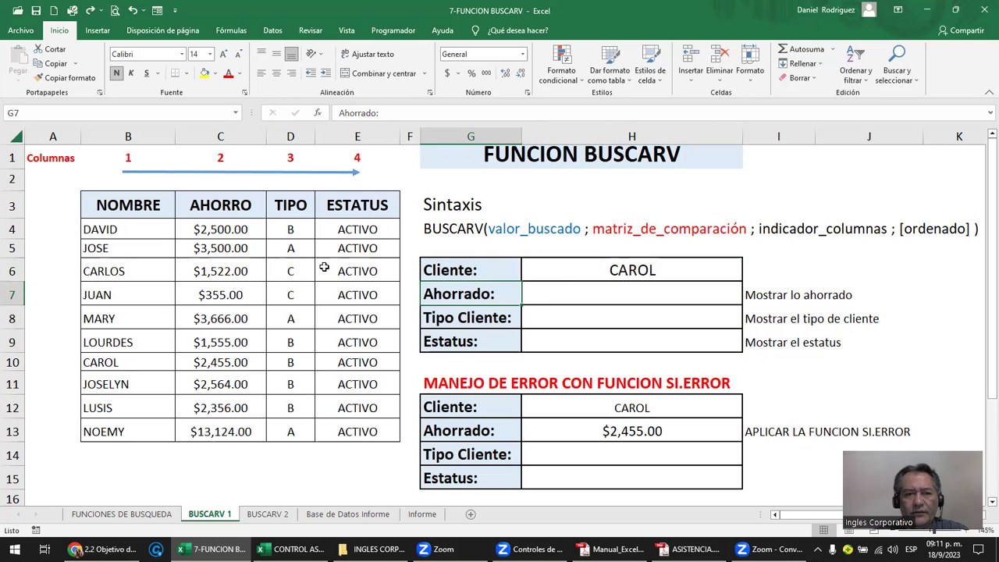
pyautogui.moveTo(205, 231); pyautogui.dragTo(219, 429)
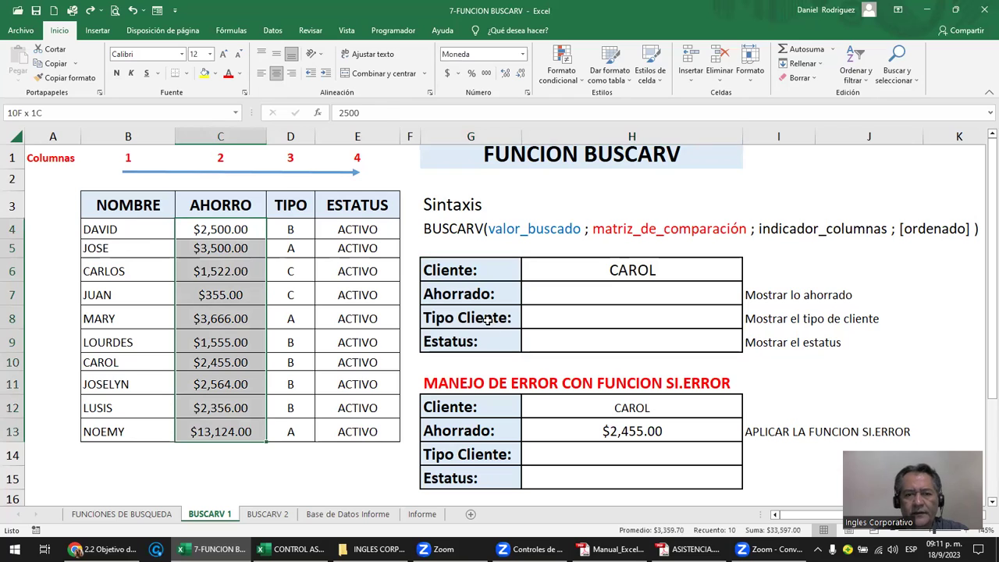
pyautogui.click(487, 320)
pyautogui.press('Right')
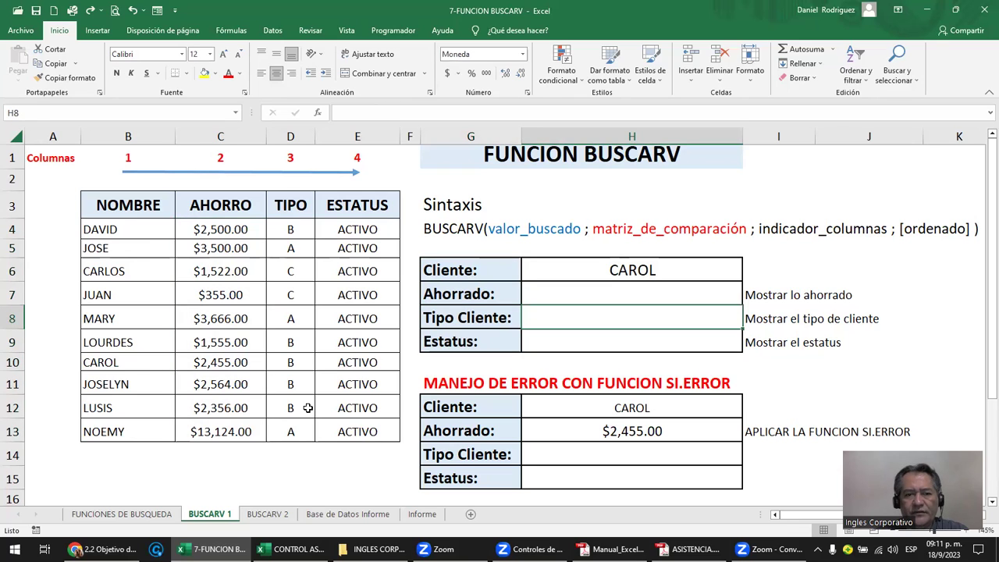
pyautogui.moveTo(290, 229); pyautogui.dragTo(291, 431)
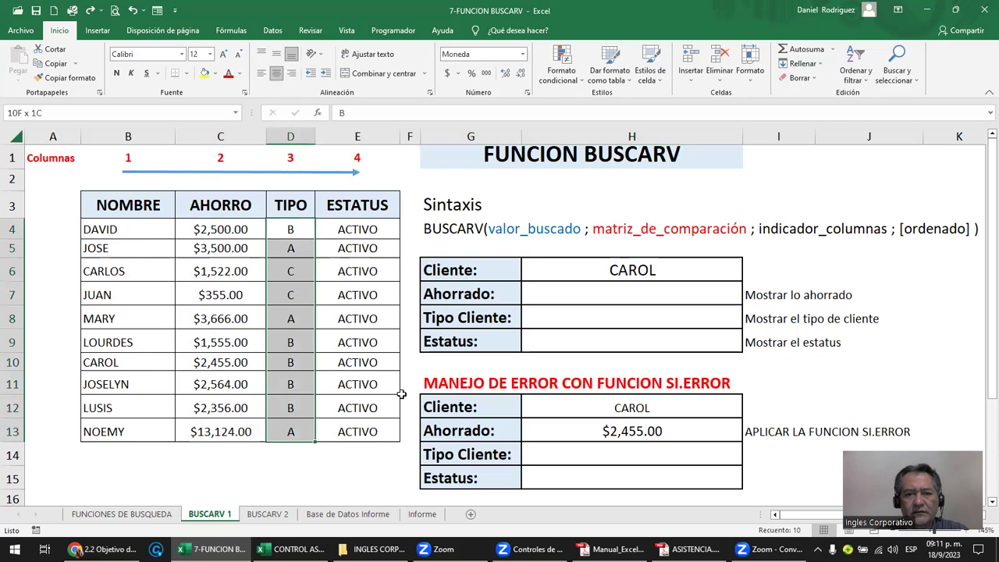
pyautogui.click(497, 340)
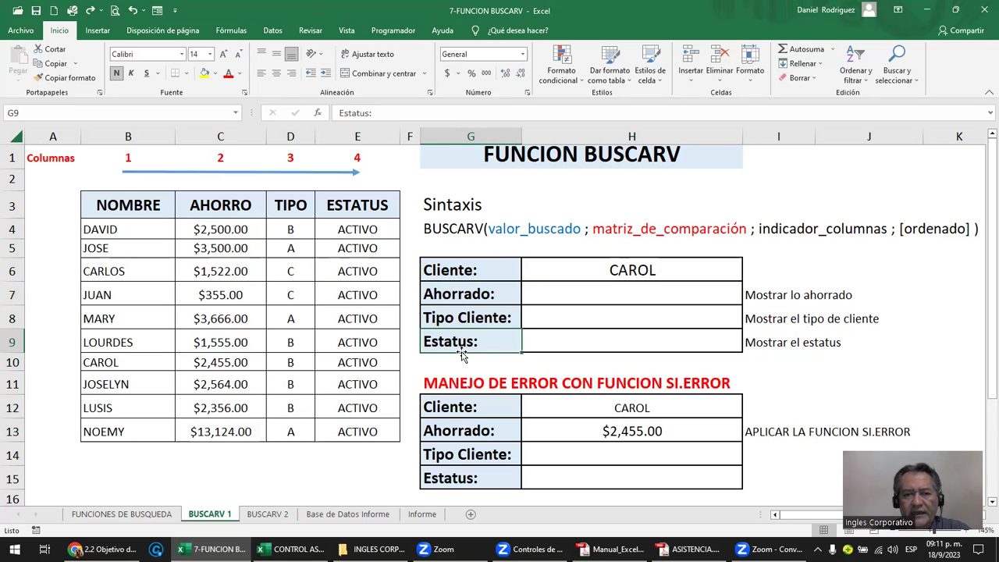
pyautogui.moveTo(370, 229); pyautogui.dragTo(363, 429)
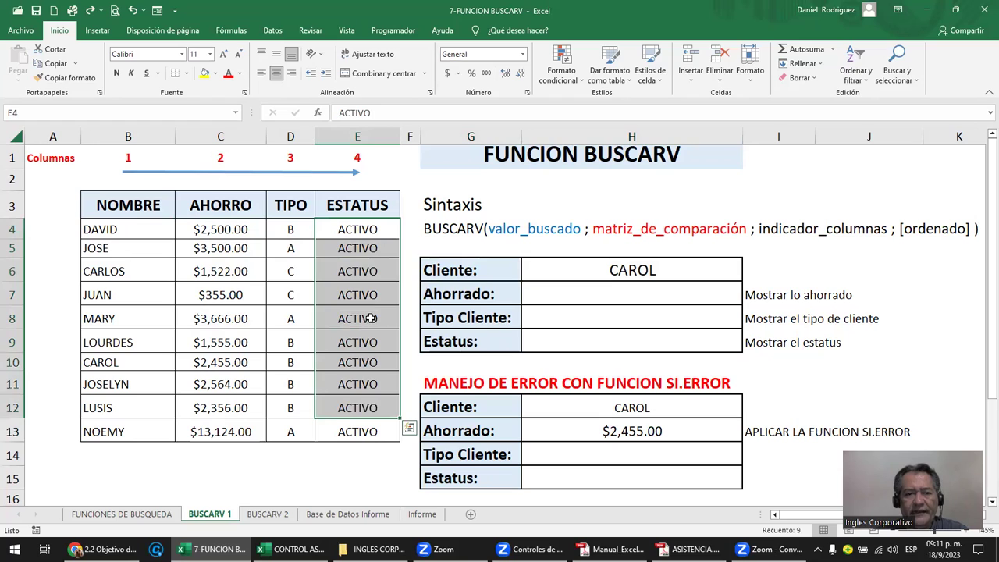
# Enter INACTIVO in E8 and copy it into E6.
pyautogui.click(397, 329)
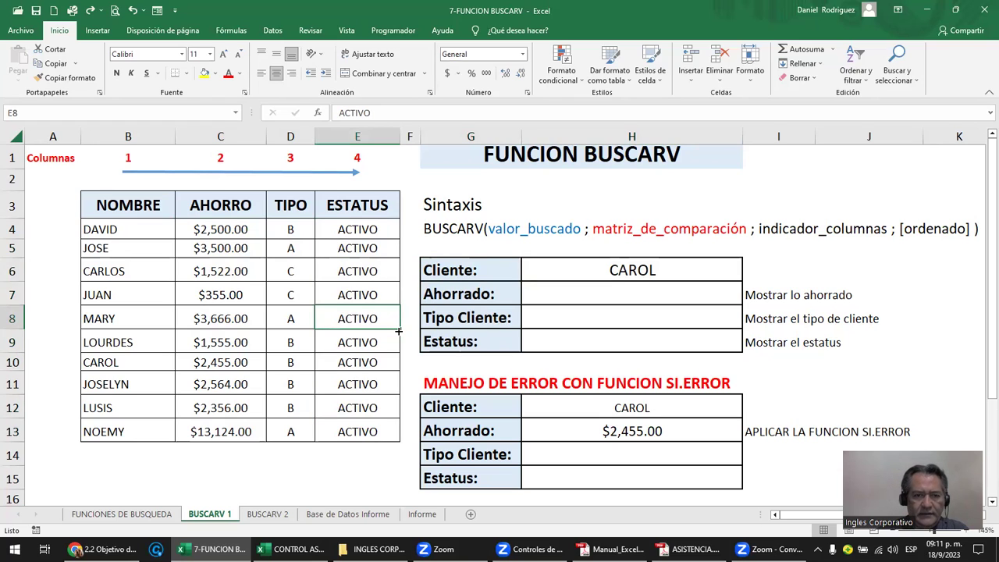
pyautogui.write('IN')
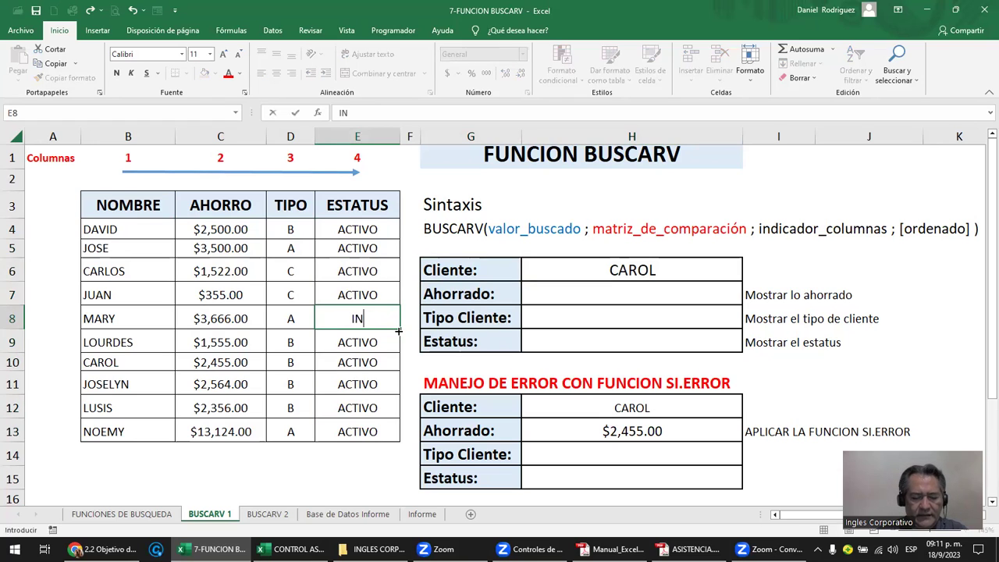
pyautogui.write('ACTIVO')
pyautogui.press('Return')
pyautogui.hotkey('ctrl', 'c')
pyautogui.press('Up')
pyautogui.press('Up')
pyautogui.press('Return')
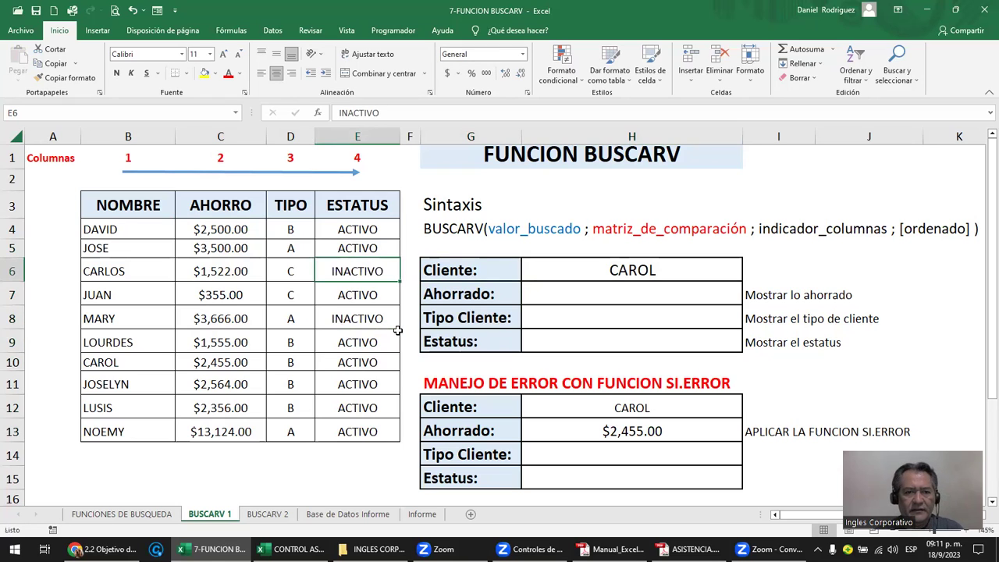
pyautogui.press('Down')
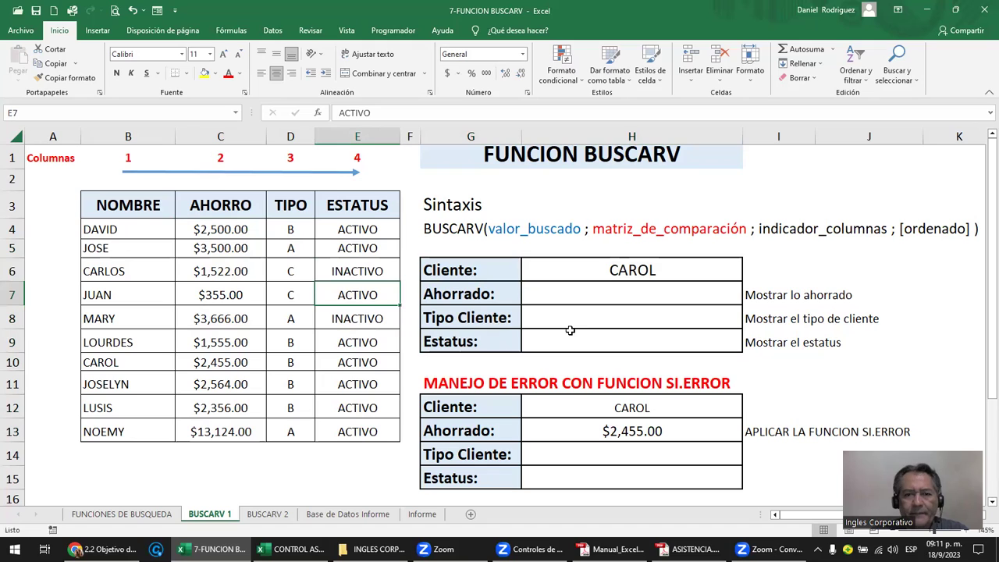
# Fill CAROL's row B10:E10 with yellow.
pyautogui.click(590, 297)
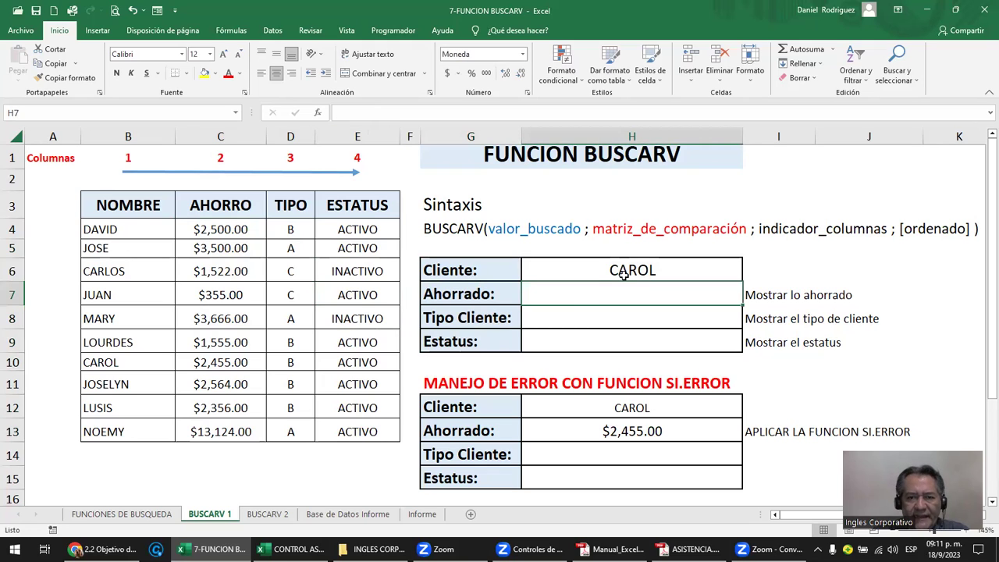
pyautogui.moveTo(156, 228); pyautogui.dragTo(133, 433)
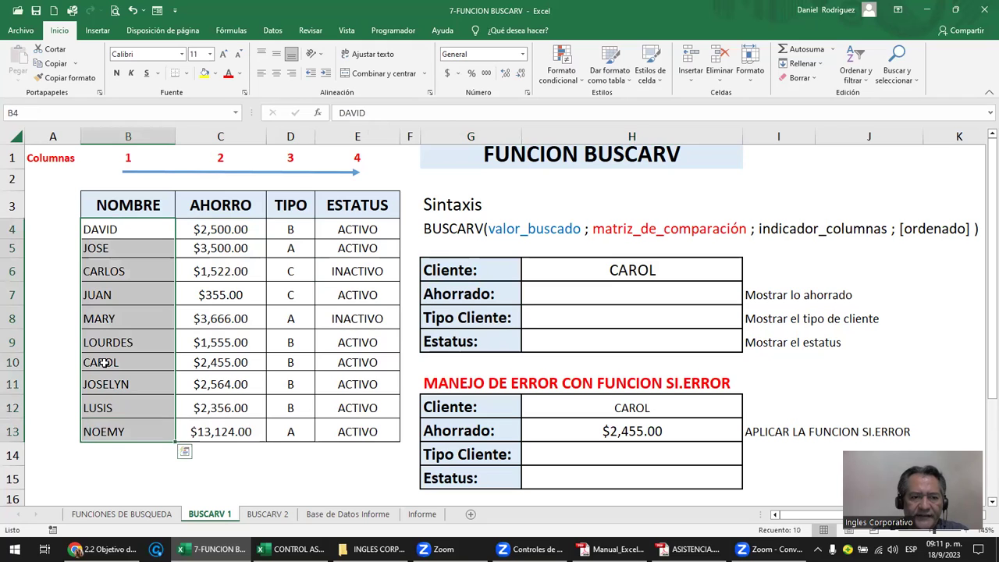
pyautogui.moveTo(106, 362); pyautogui.dragTo(363, 364)
pyautogui.click(204, 73)
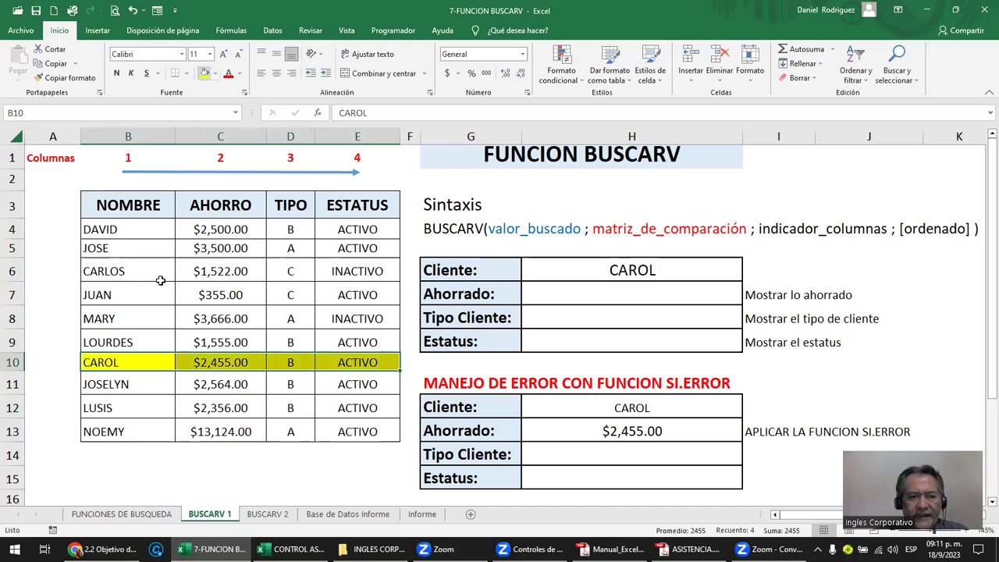
pyautogui.click(216, 362)
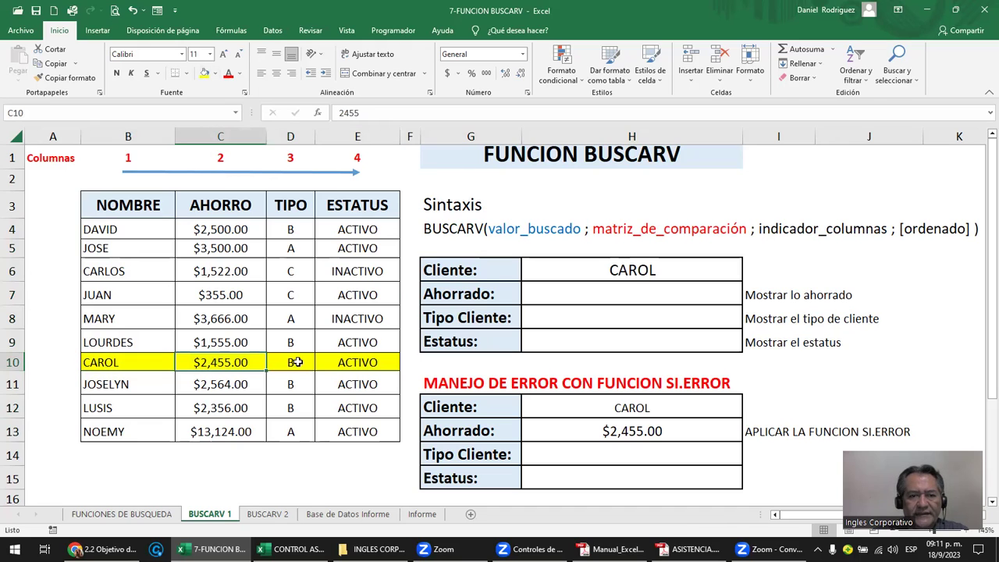
pyautogui.keyDown('shift'); pyautogui.click(338, 362); pyautogui.keyUp('shift')
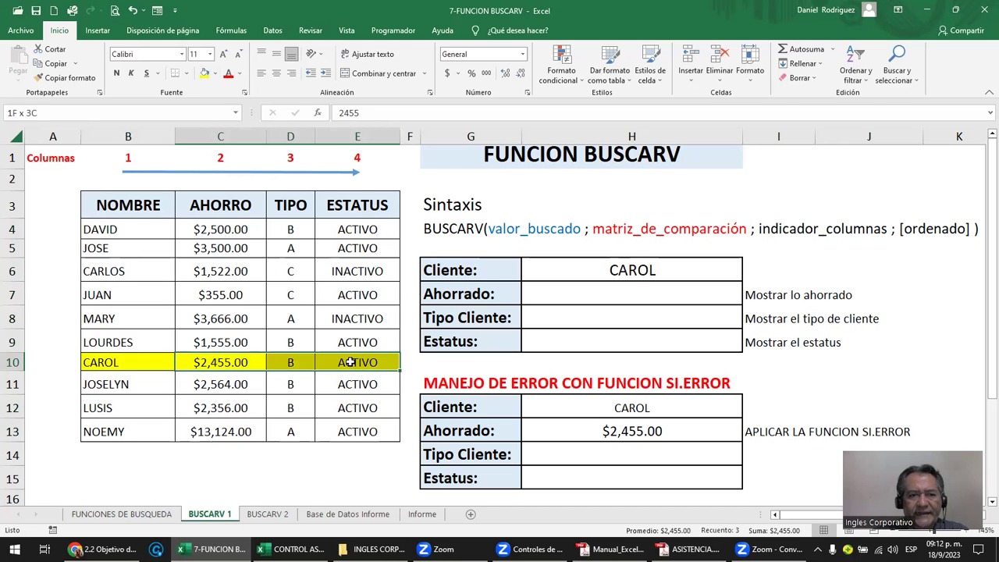
pyautogui.click(262, 179)
pyautogui.moveTo(128, 204); pyautogui.dragTo(130, 429)
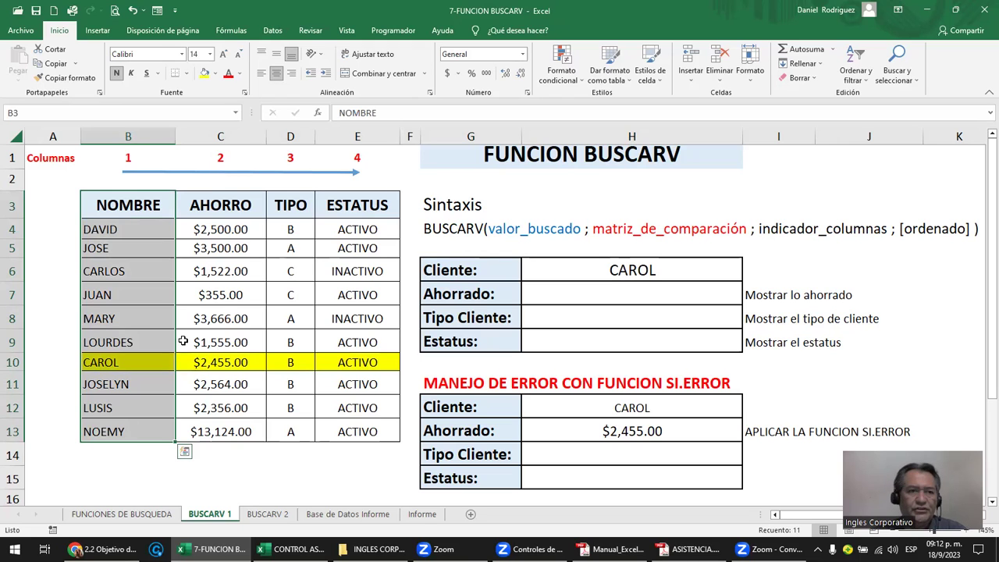
# Add a DUI header in A3 with ID 123 for DAVID in A4.
pyautogui.click(51, 217)
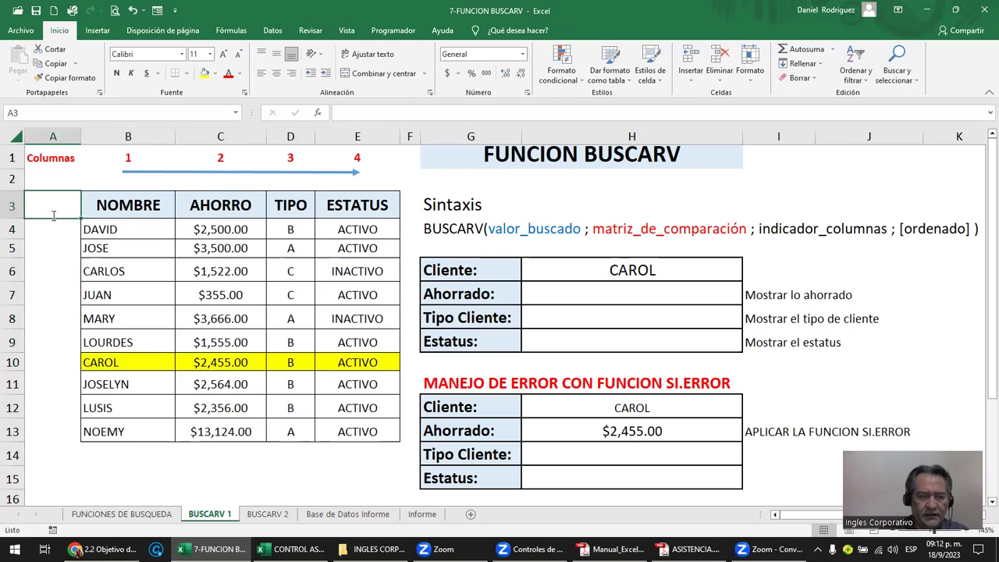
pyautogui.write('DUI')
pyautogui.press('Return')
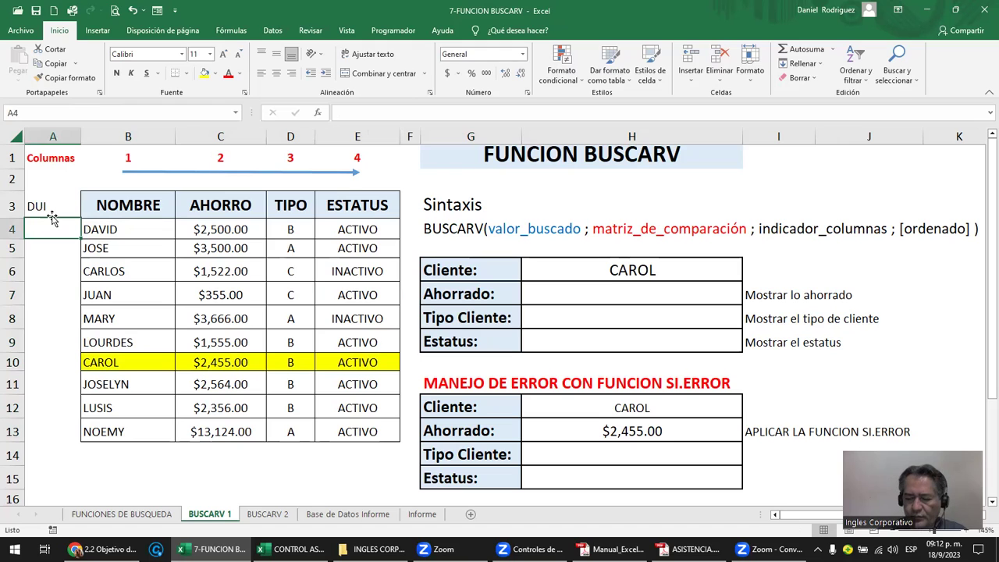
pyautogui.write('123')
pyautogui.press('Return')
pyautogui.press('Return')
pyautogui.press('Return')
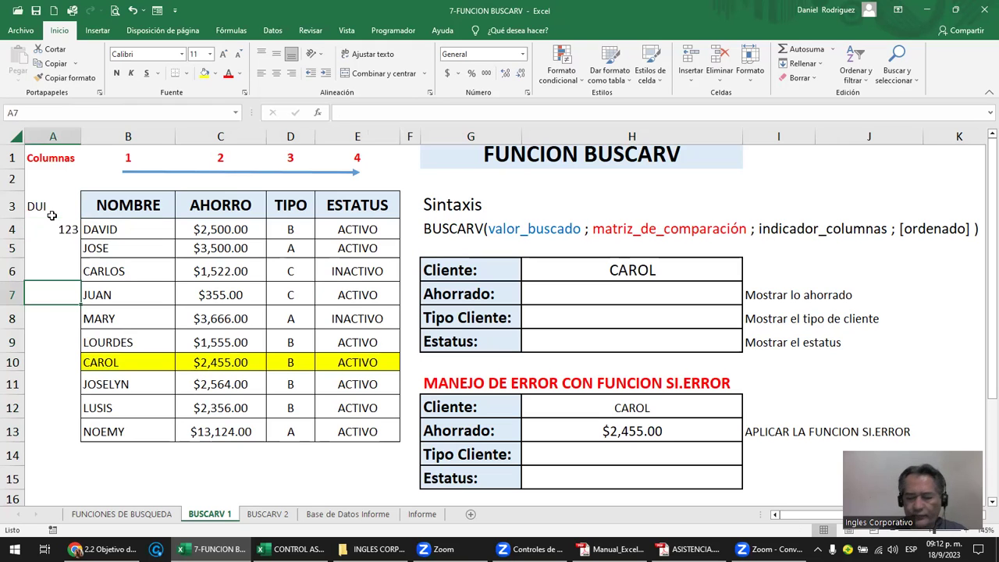
# Enter DUI 567 for CAROL in cell A10.
pyautogui.press('Return')
pyautogui.press('Return')
pyautogui.press('Return')
pyautogui.write('56')
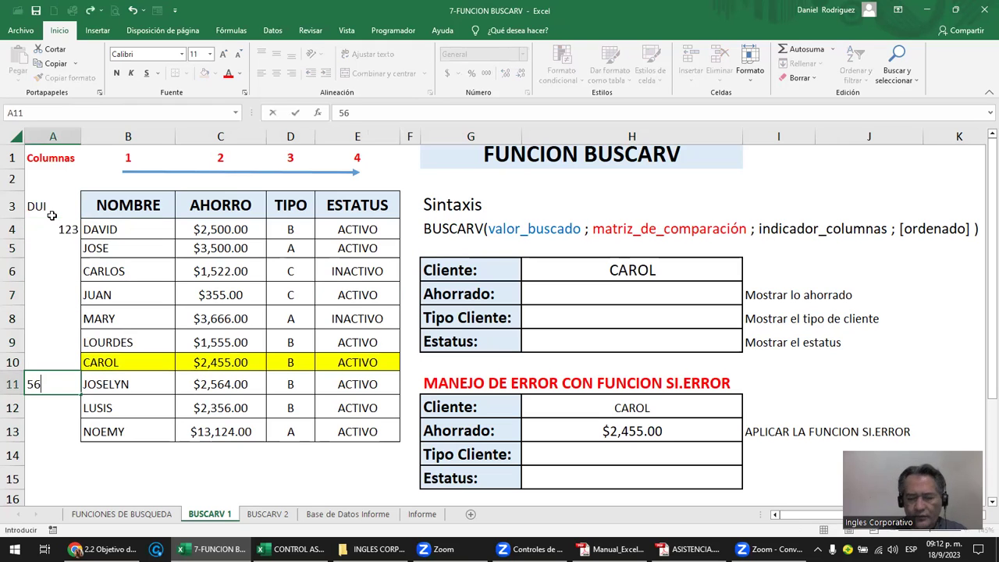
pyautogui.press('Escape')
pyautogui.press('Up')
pyautogui.write('567')
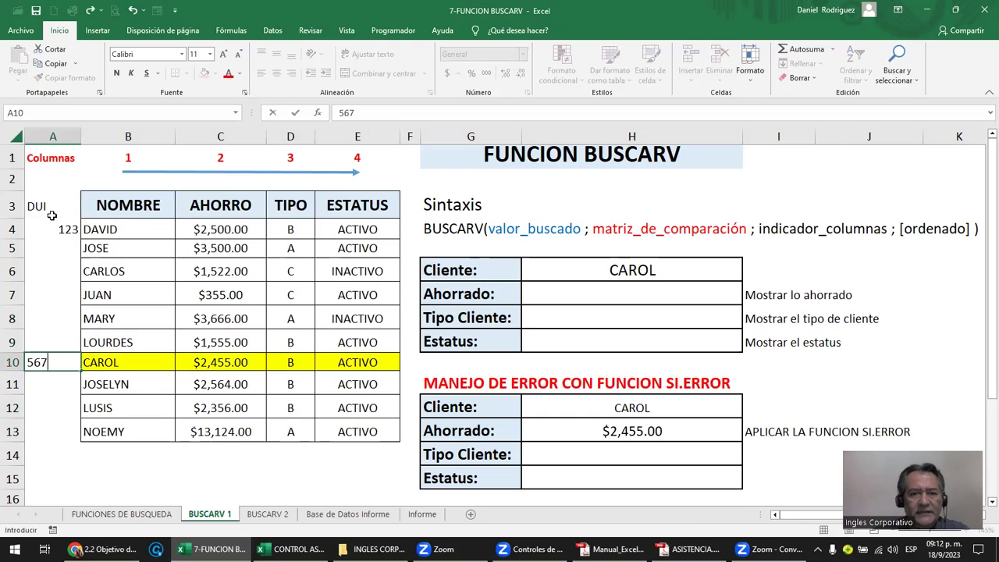
pyautogui.press('Return')
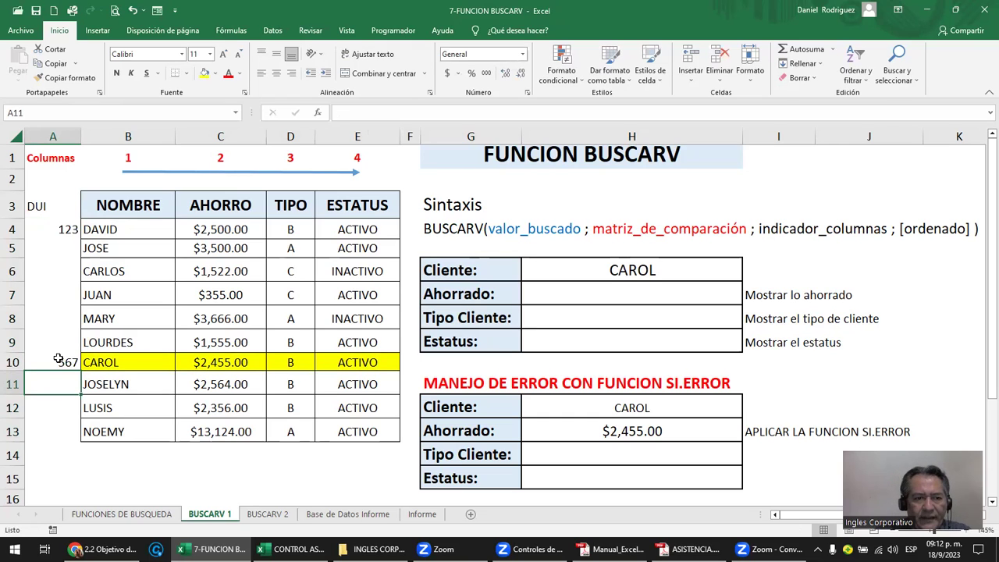
pyautogui.click(103, 359)
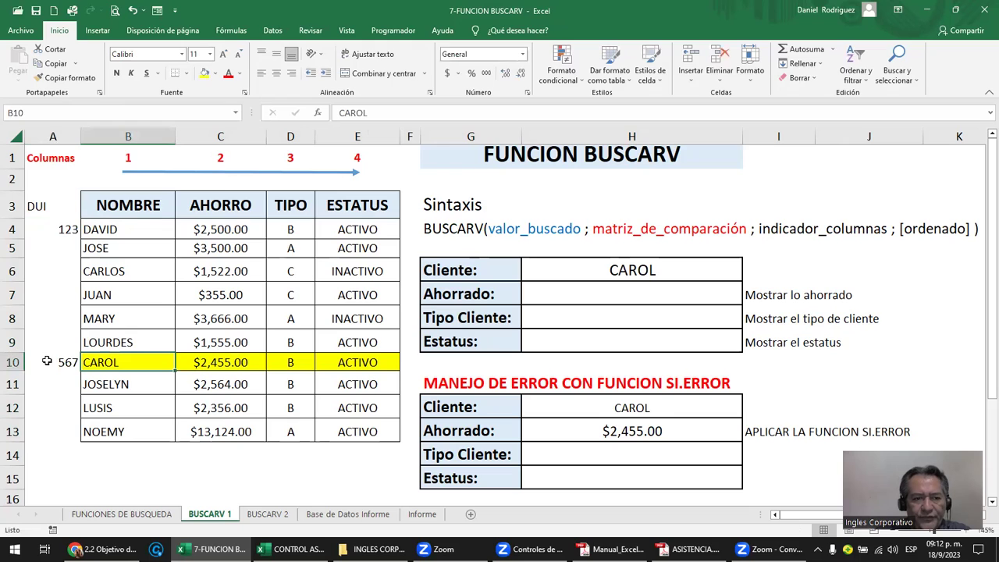
pyautogui.press('Left')
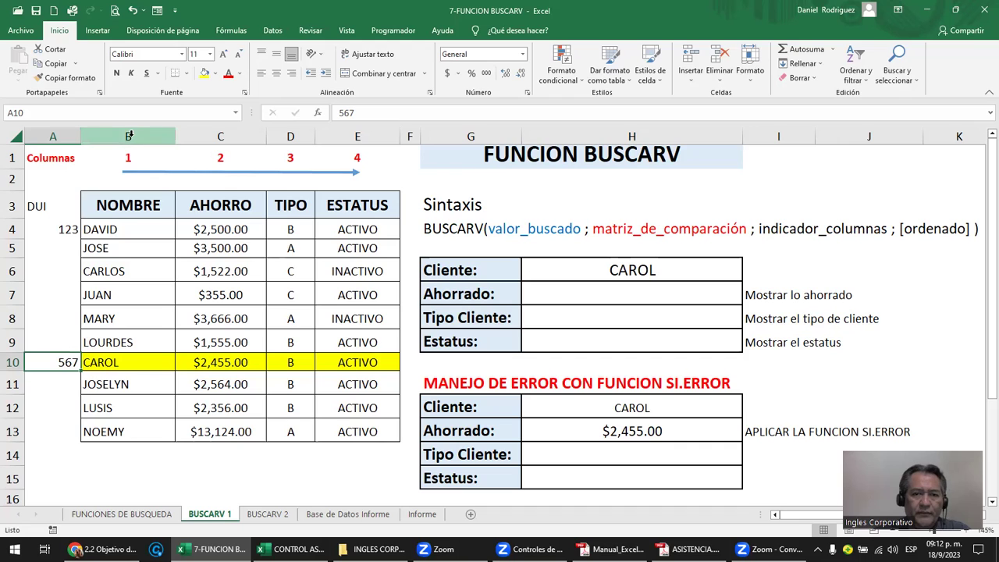
# Draw a left-pointing arrow shape in row 2 above column A.
pyautogui.click(130, 135)
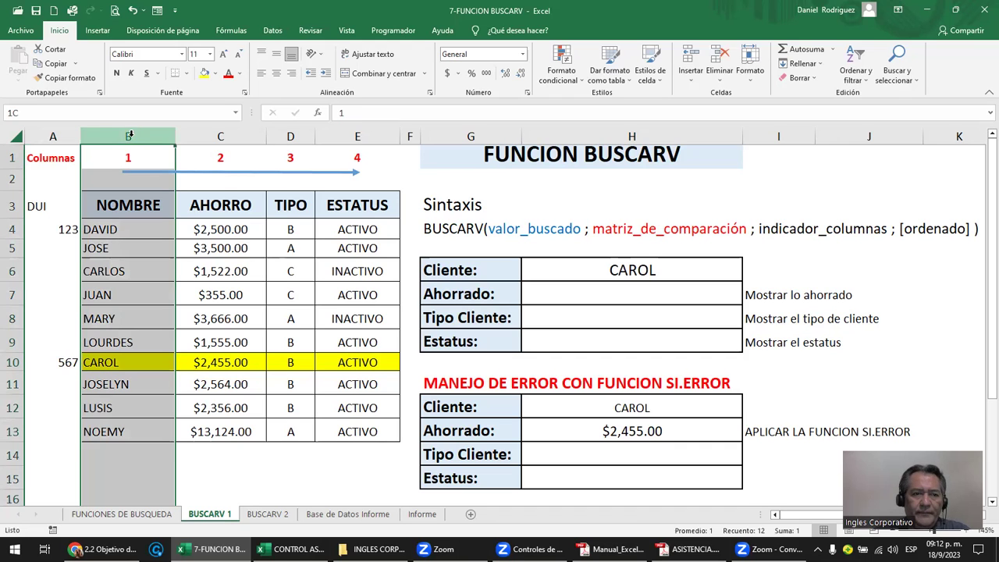
pyautogui.click(195, 173)
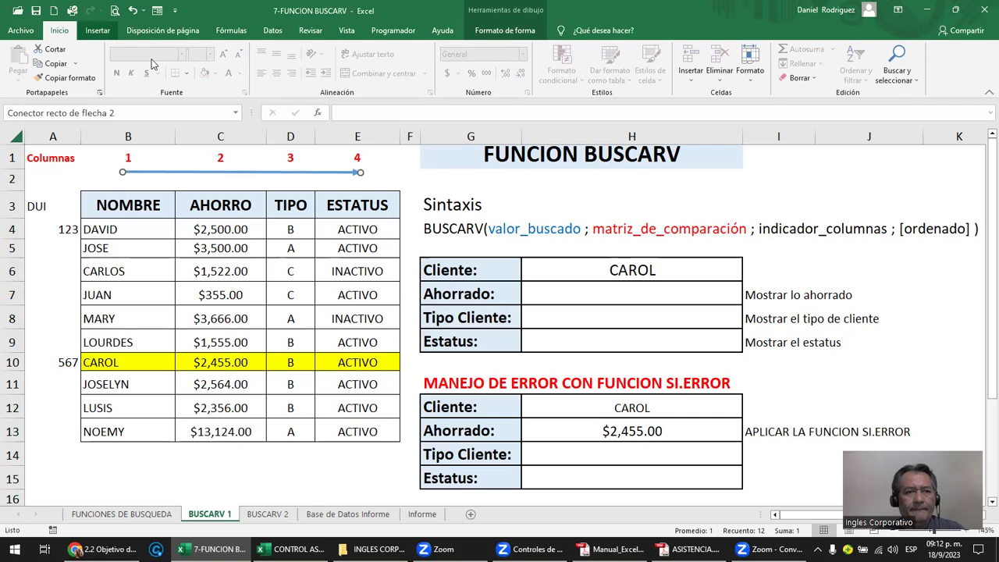
pyautogui.click(97, 30)
pyautogui.click(201, 49)
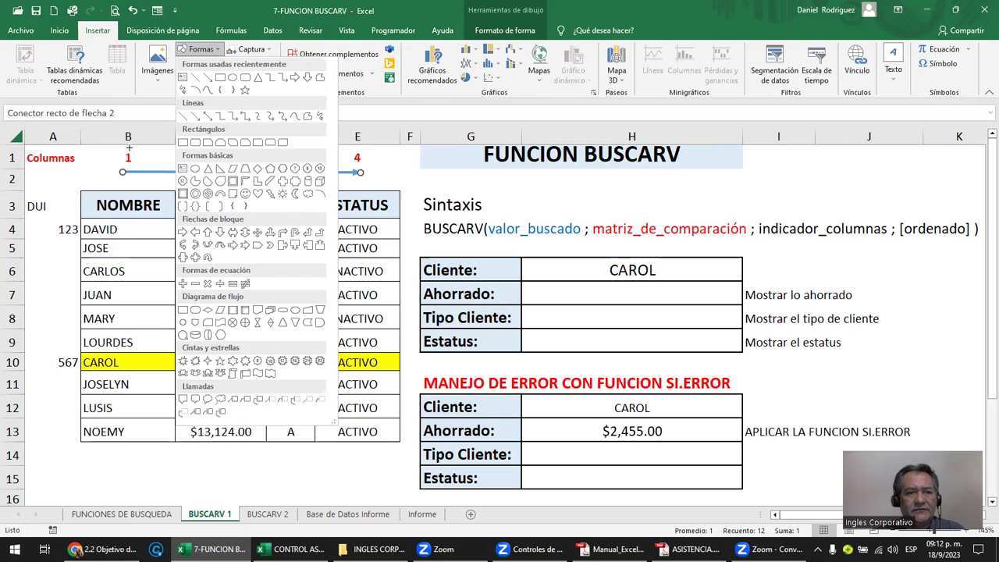
pyautogui.moveTo(85, 178); pyautogui.dragTo(29, 180)
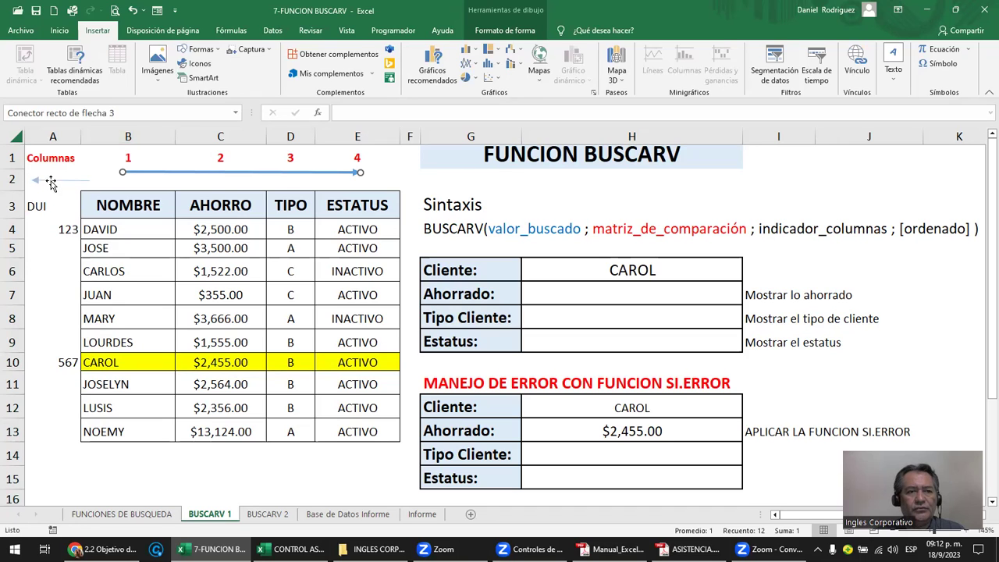
pyautogui.moveTo(29, 180); pyautogui.dragTo(32, 180)
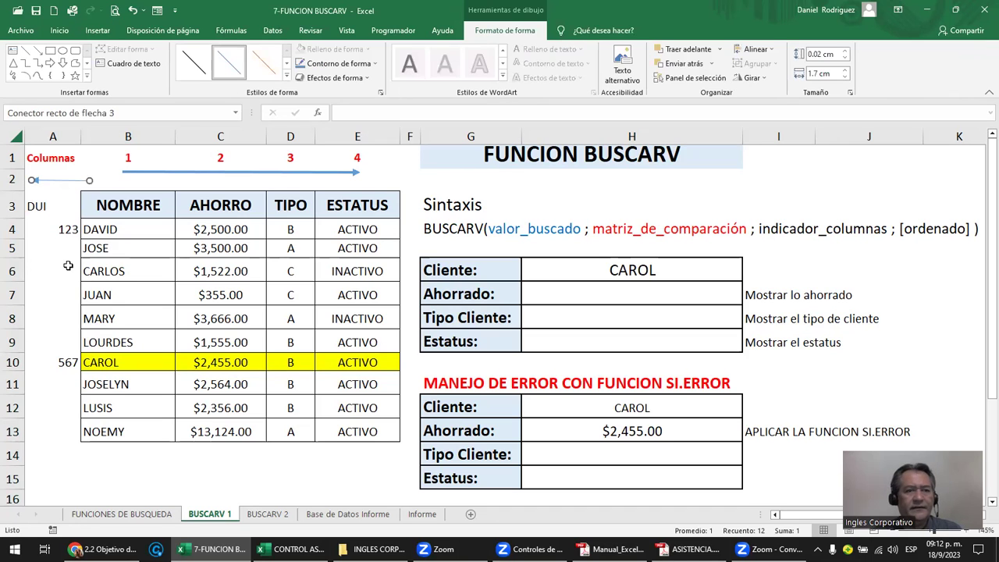
pyautogui.press('Escape')
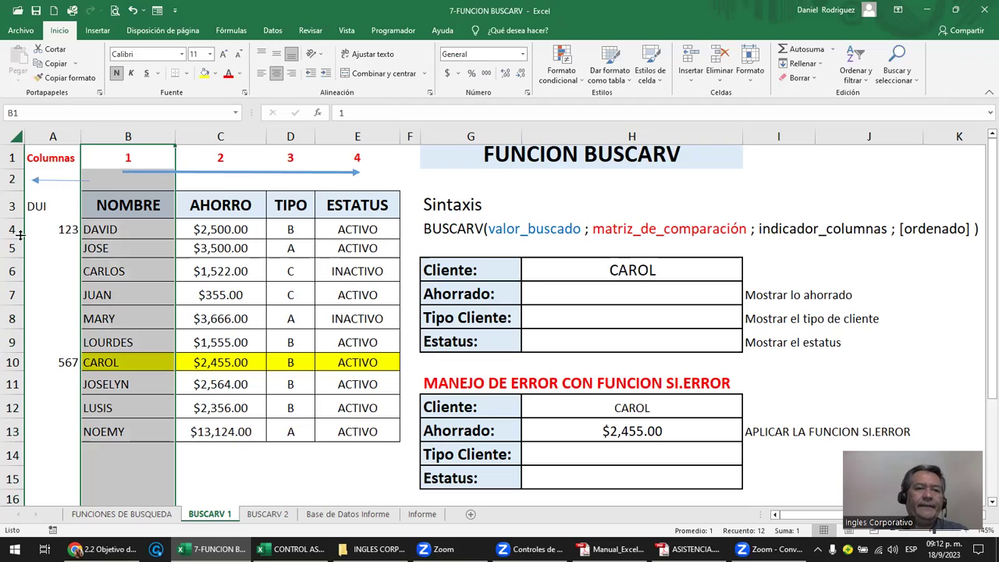
# Delete the arrow and clear the DUI header and IDs from A2:A13.
pyautogui.click(44, 209)
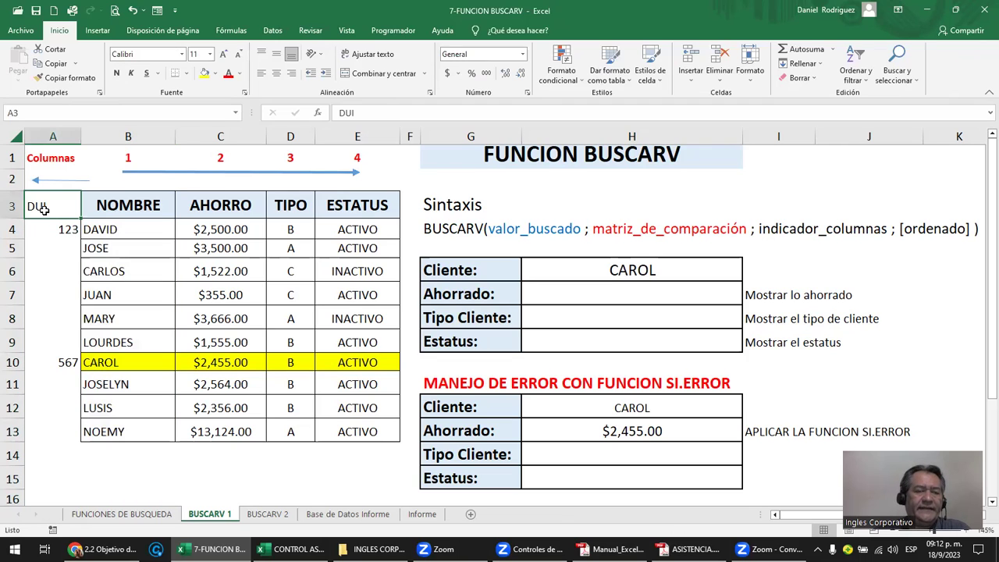
pyautogui.keyDown('shift'); pyautogui.click(43, 427); pyautogui.keyUp('shift')
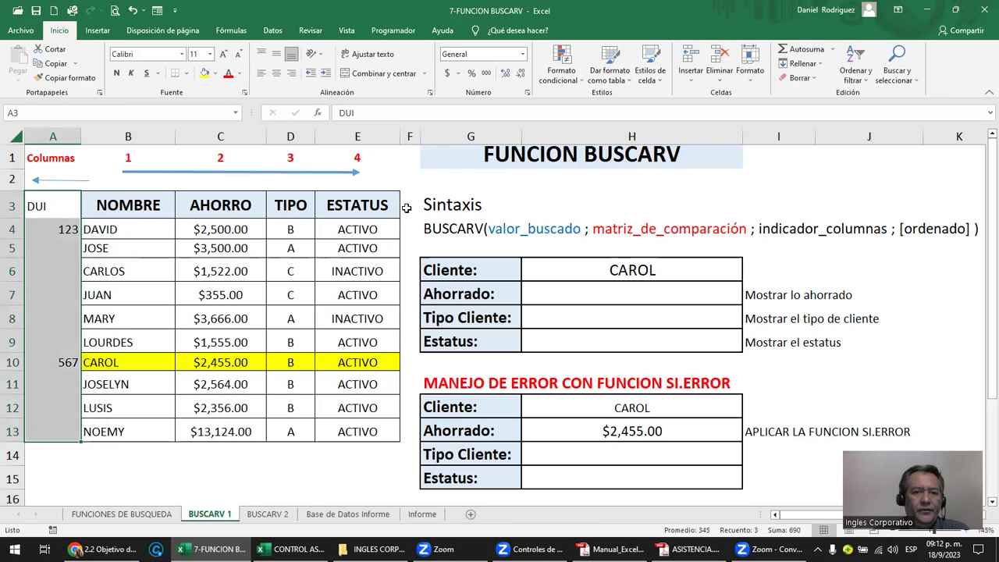
pyautogui.click(93, 205)
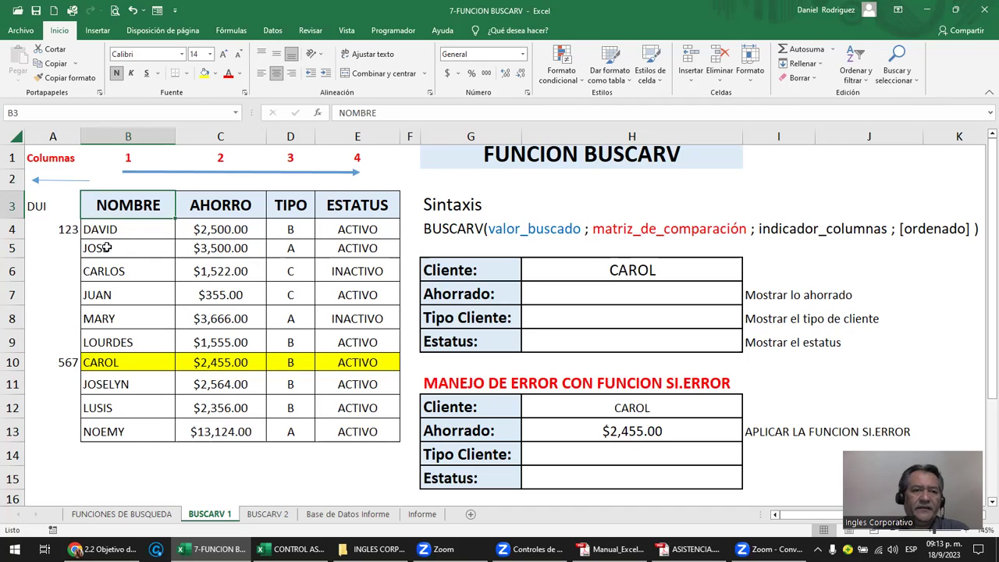
pyautogui.click(61, 180)
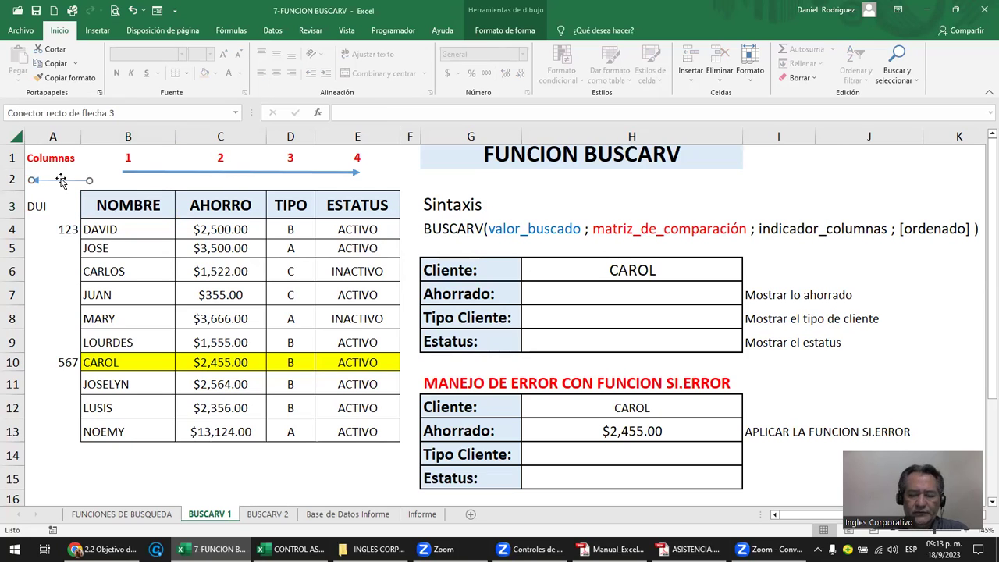
pyautogui.press('Delete')
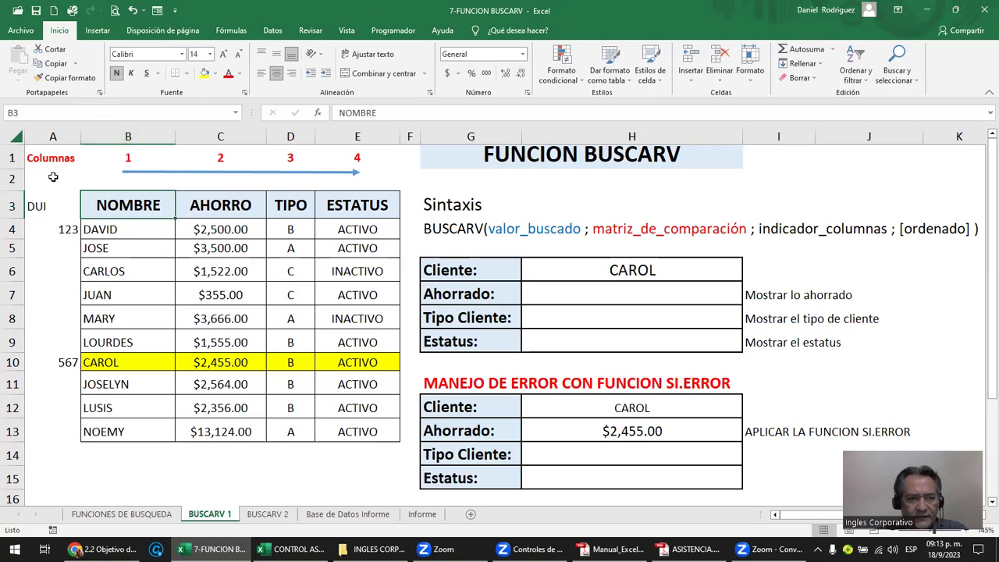
pyautogui.moveTo(53, 178); pyautogui.dragTo(59, 434)
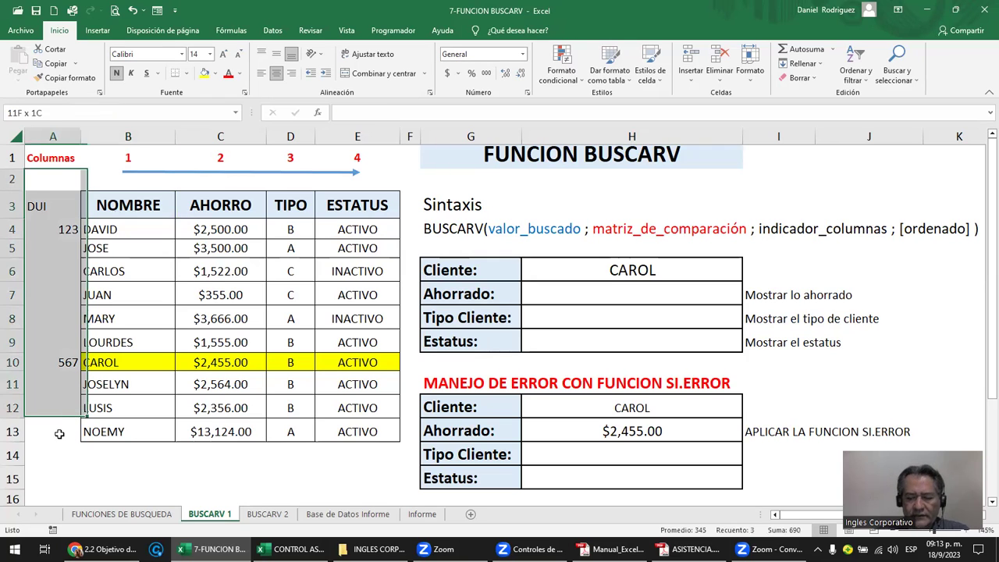
pyautogui.press('Delete')
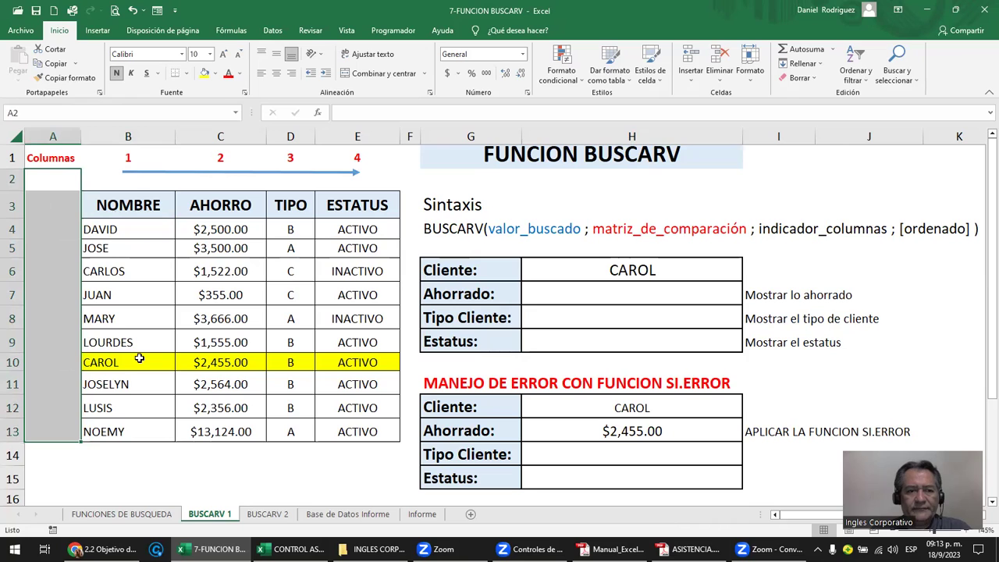
# Start a BUSCARV formula in the Ahorrado cell H7.
pyautogui.click(663, 268)
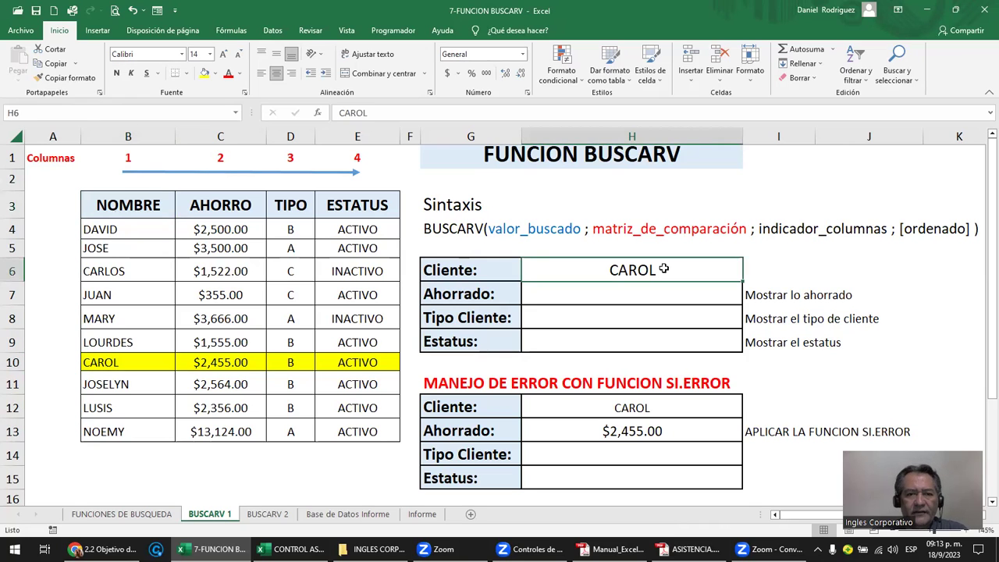
pyautogui.click(632, 294)
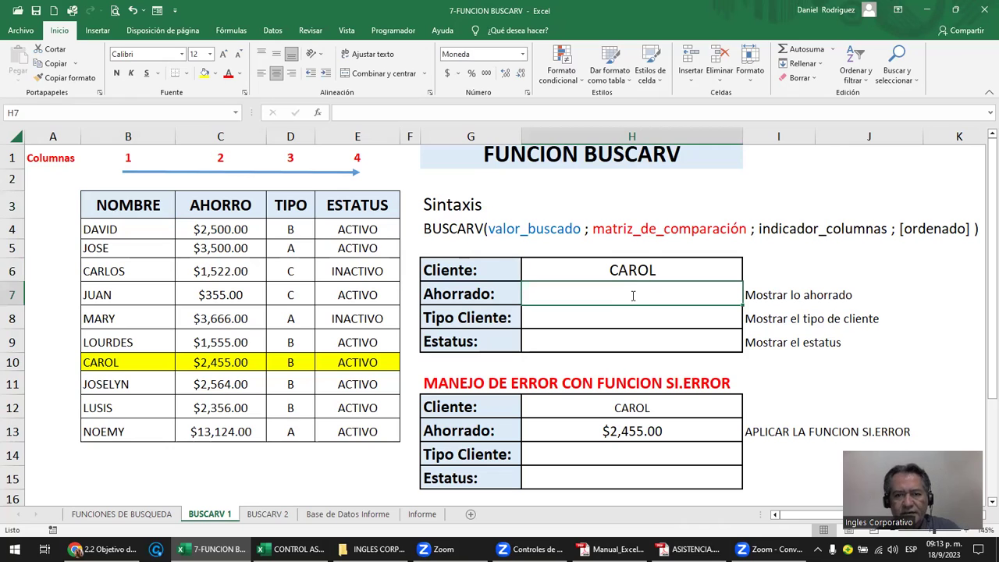
pyautogui.write('=')
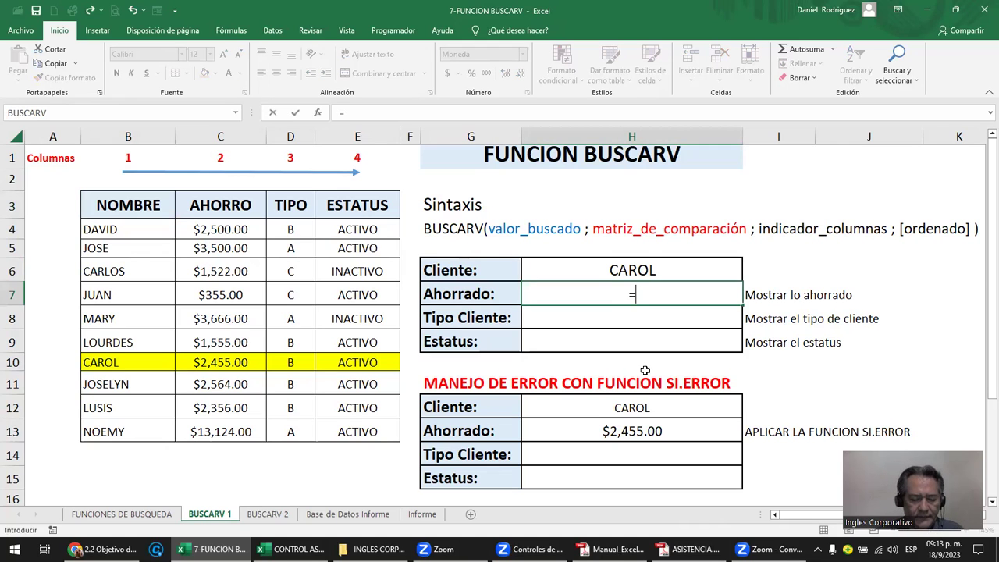
pyautogui.write('BUSC')
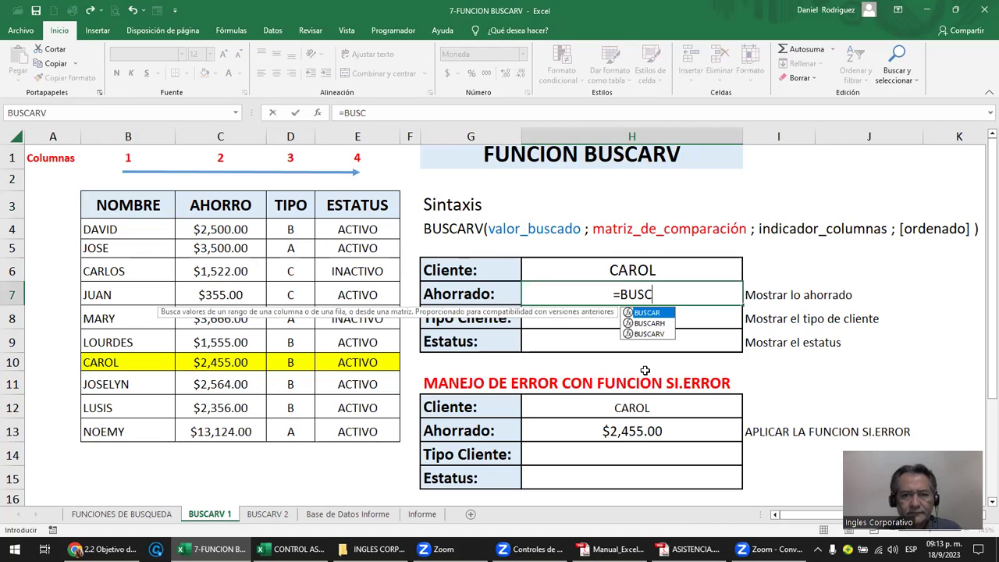
pyautogui.write('A')
pyautogui.press('BackSpace')
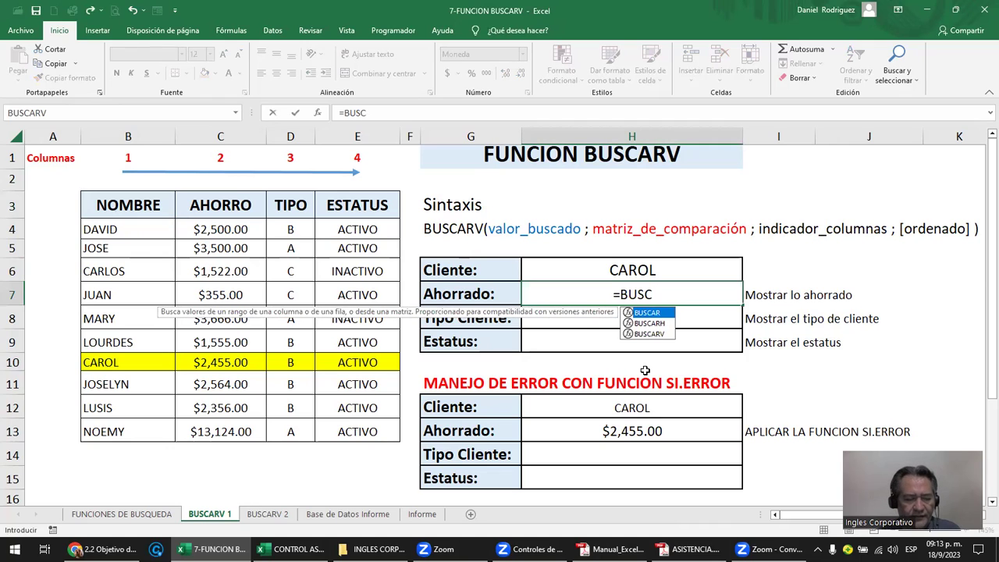
pyautogui.press('Down')
pyautogui.press('Down')
pyautogui.press('Tab')
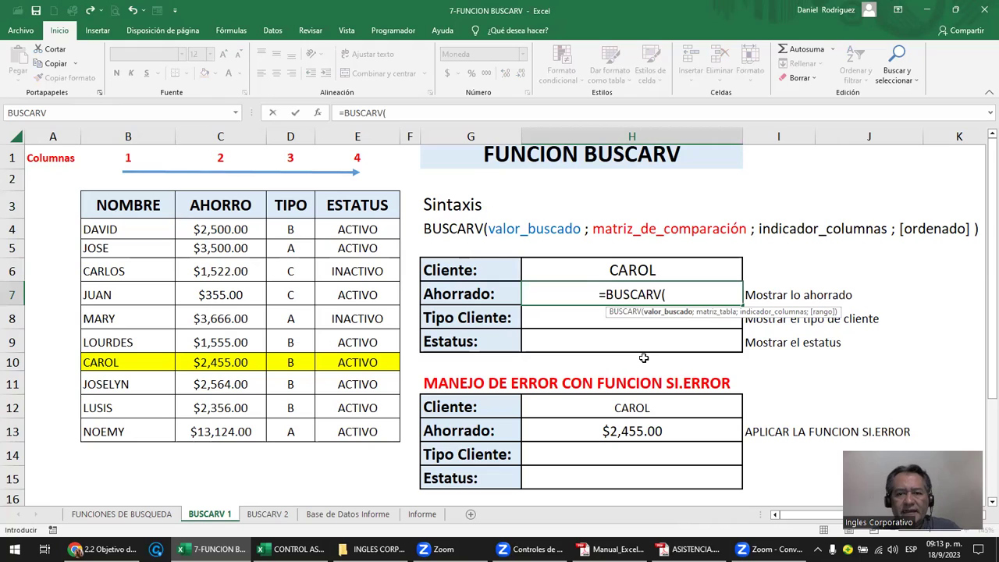
# Complete and commit =BUSCARV(H6;B4:E13;2;FALSO) in H7.
pyautogui.click(626, 270)
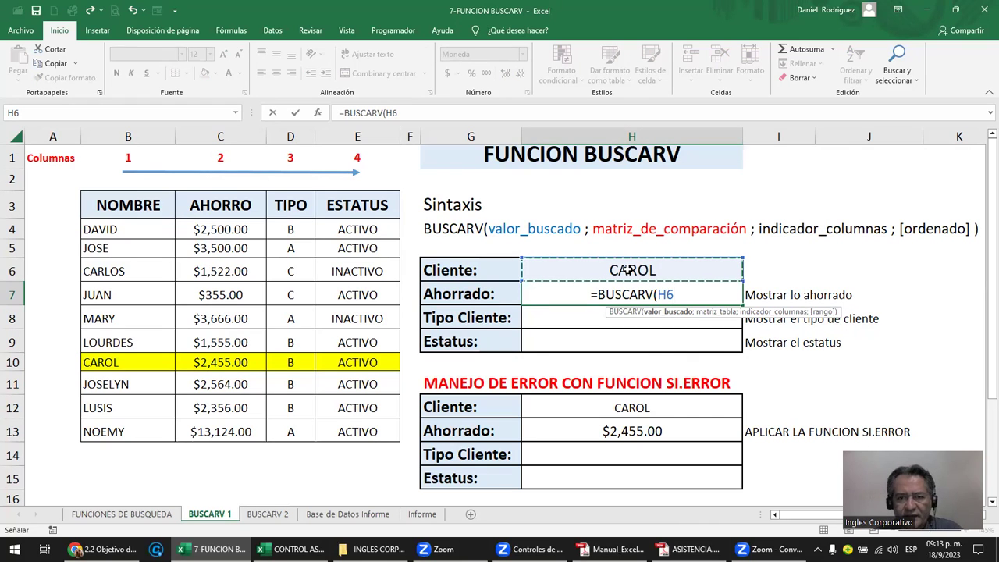
pyautogui.write(';')
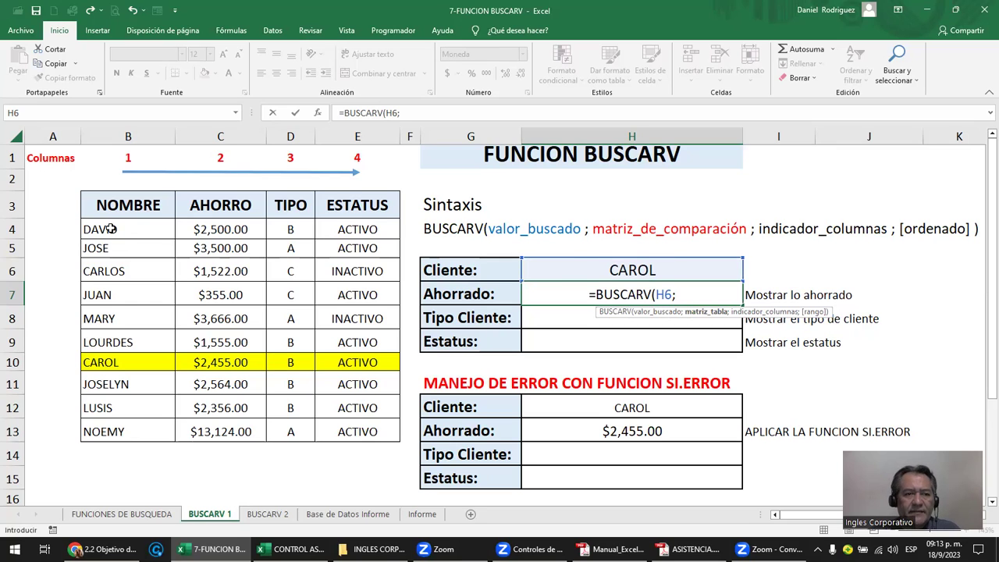
pyautogui.moveTo(134, 228)
pyautogui.mouseDown()
pyautogui.moveTo(344, 408)
pyautogui.moveTo(346, 425)
pyautogui.mouseUp()
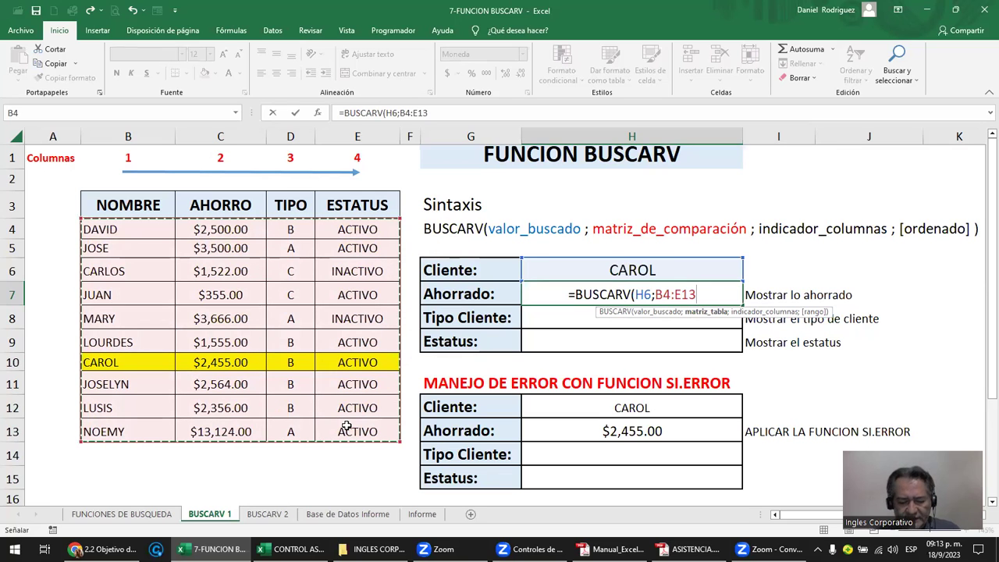
pyautogui.write(';')
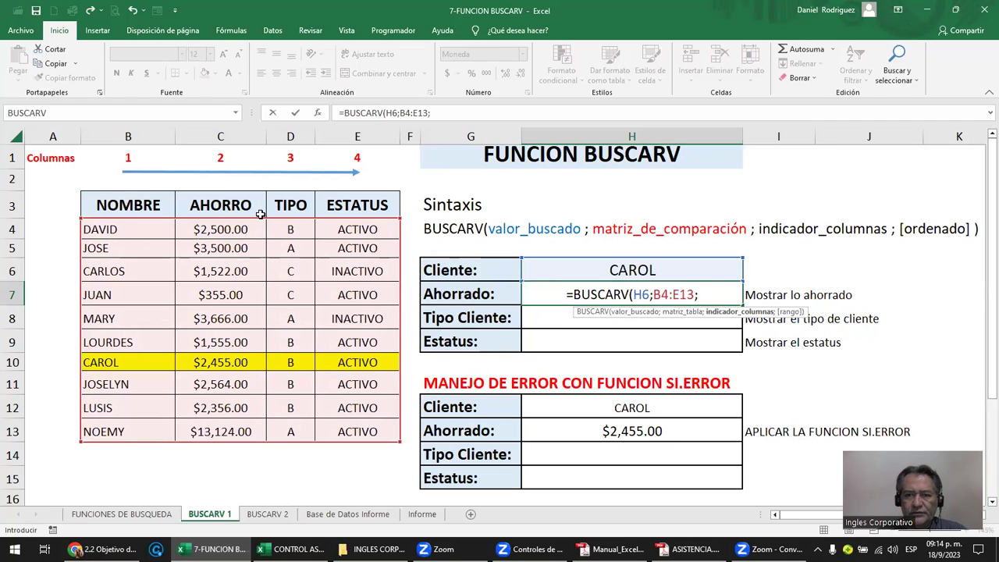
pyautogui.write('2')
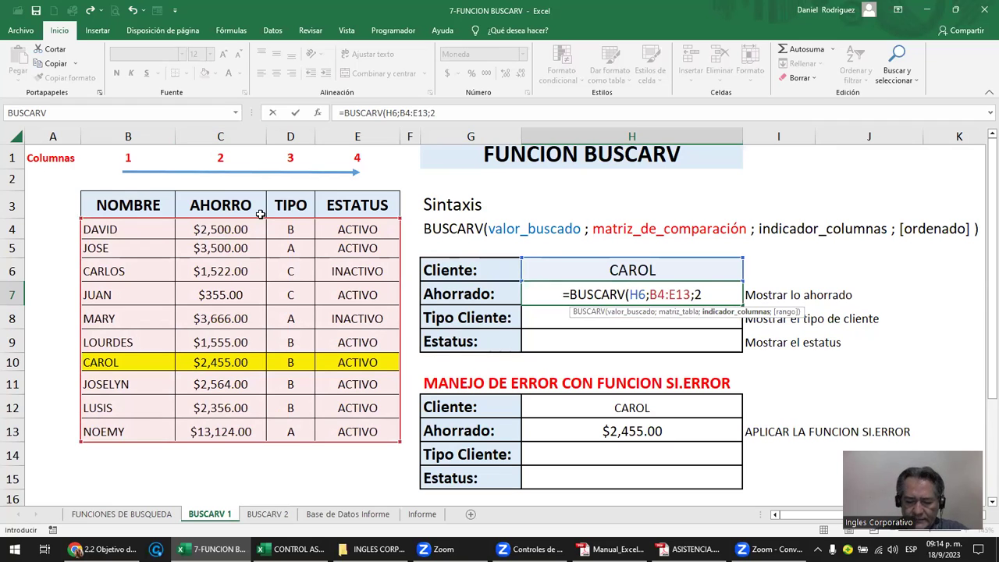
pyautogui.write(';')
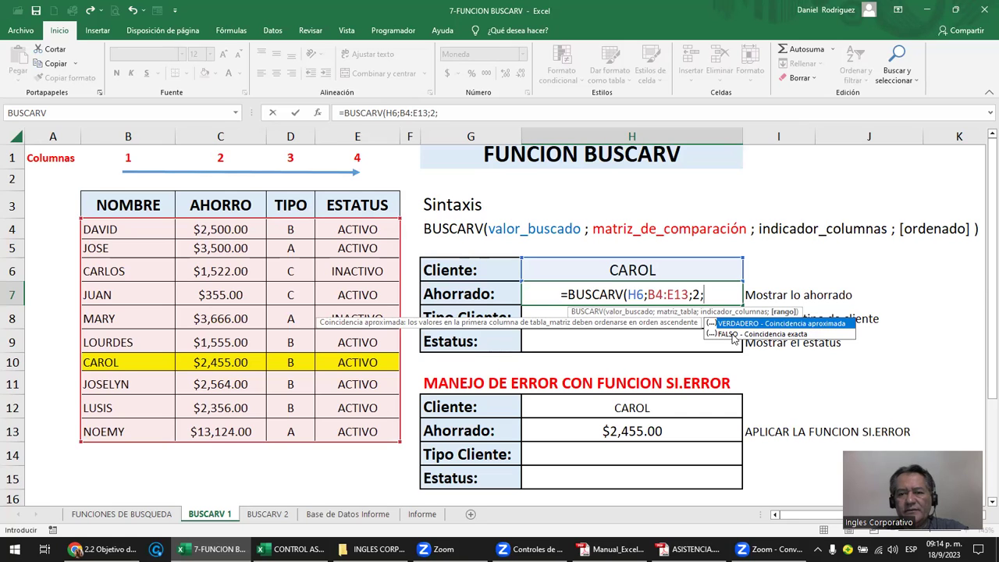
pyautogui.click(733, 335)
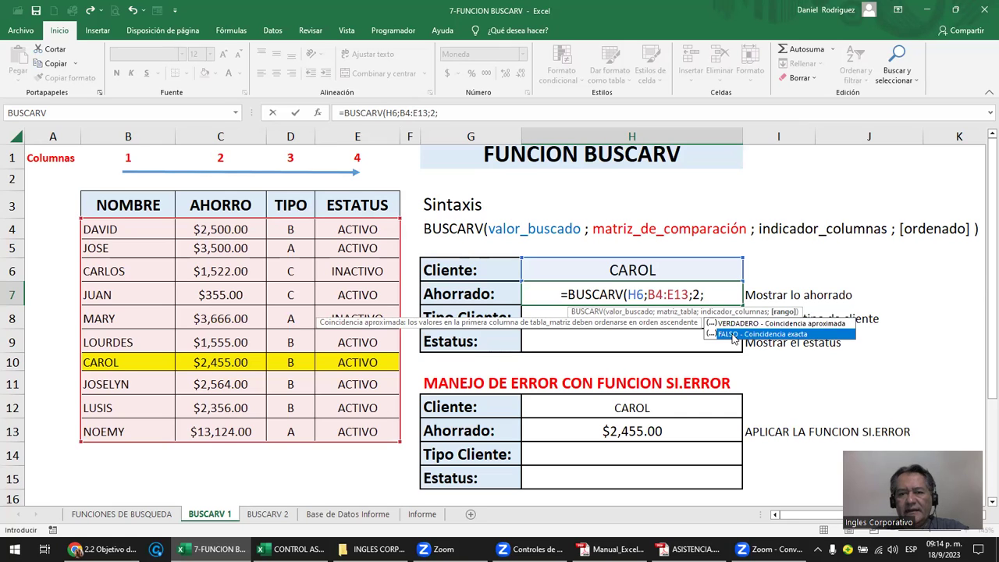
pyautogui.doubleClick(732, 335)
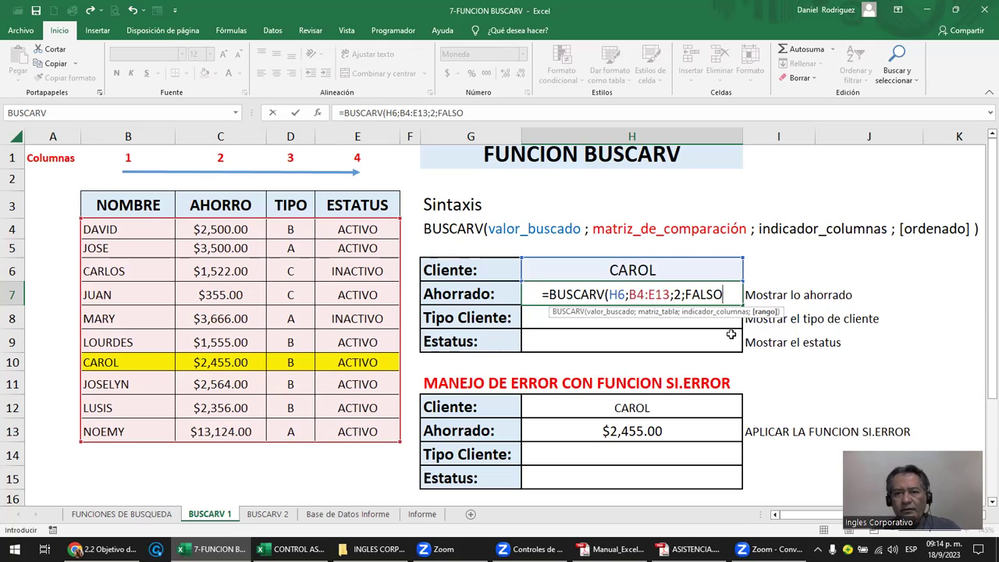
pyautogui.write(')')
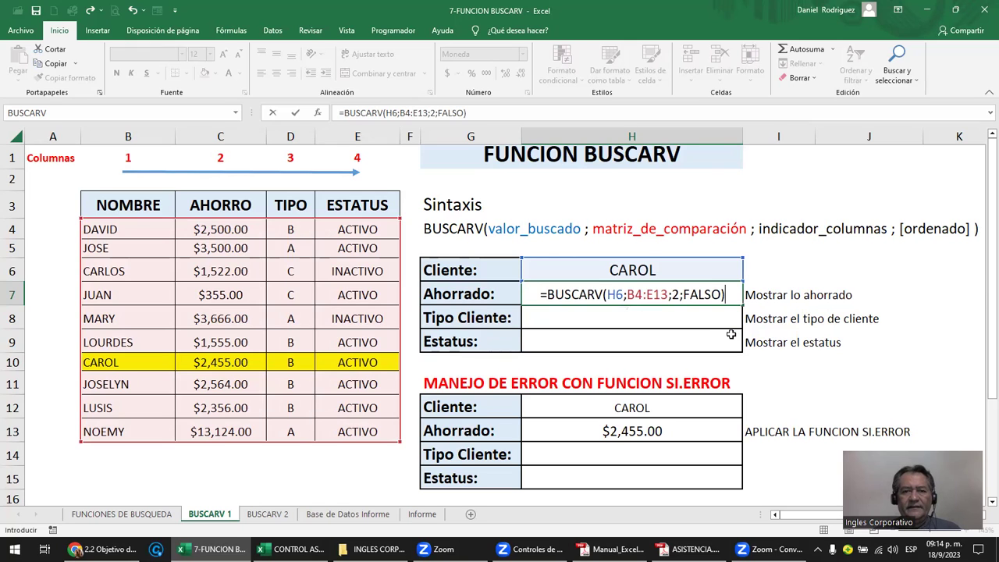
pyautogui.press('Return')
# Check the $2,455.00 result against CAROL's row and select her savings in C10.
pyautogui.press('Up')
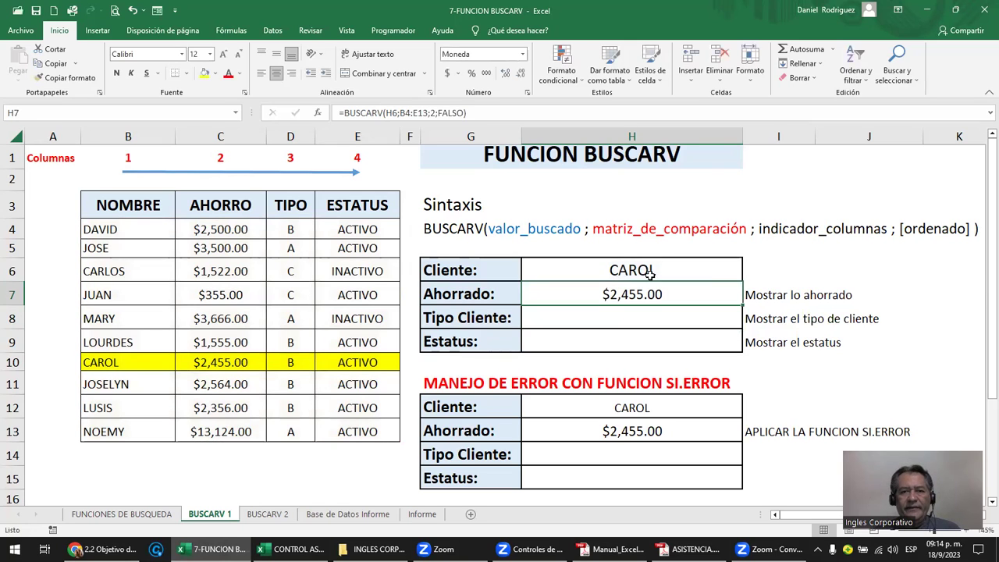
pyautogui.click(115, 363)
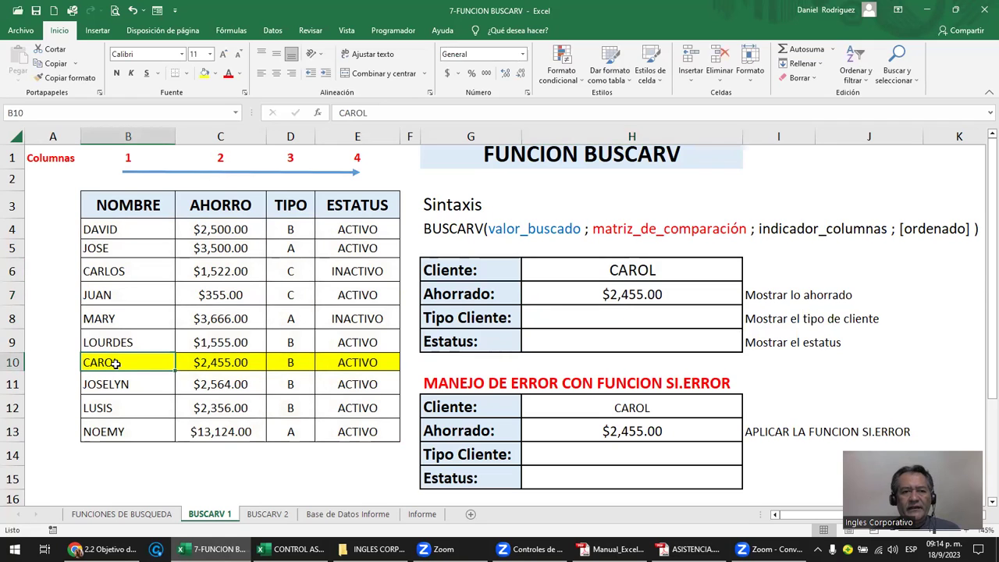
pyautogui.click(226, 365)
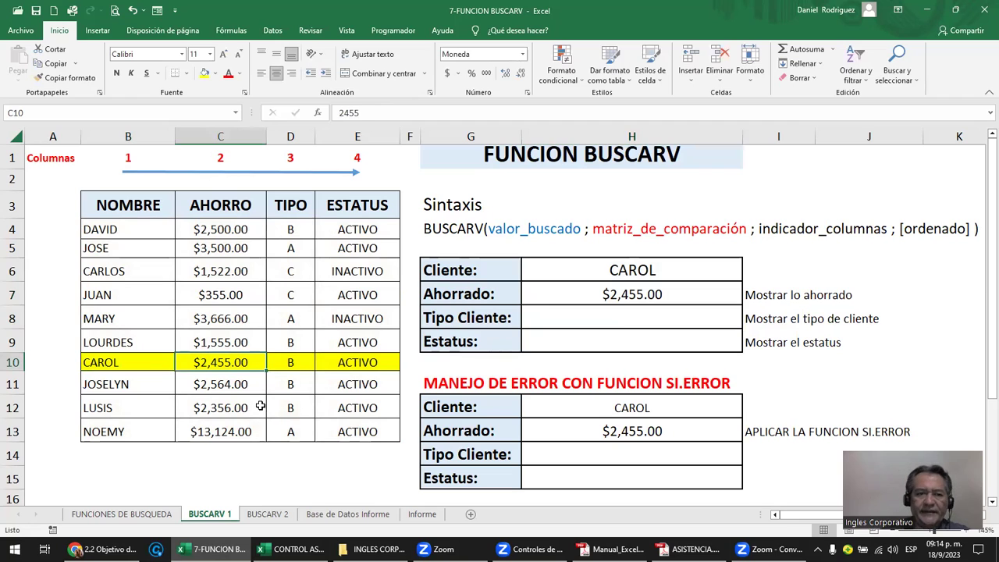
# Change CAROL's savings in C10 to 3000 and confirm the lookup shows $3,000.00.
pyautogui.write('3000')
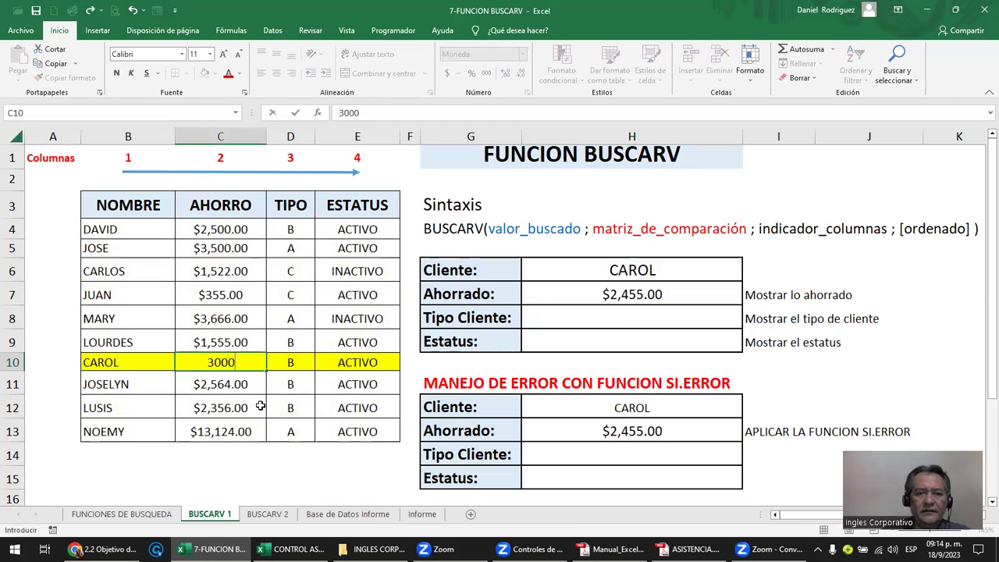
pyautogui.press('Return')
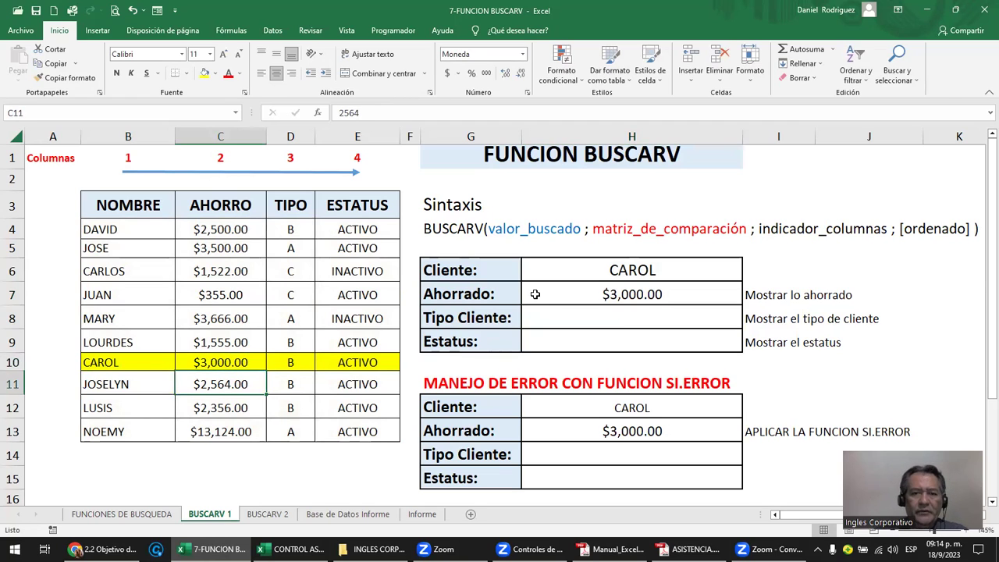
pyautogui.click(546, 291)
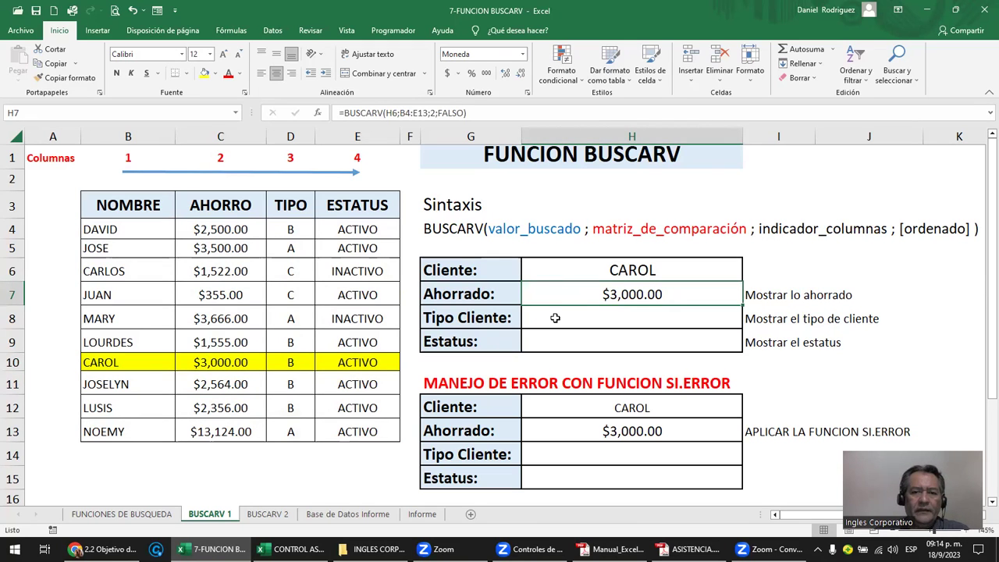
pyautogui.press('Return')
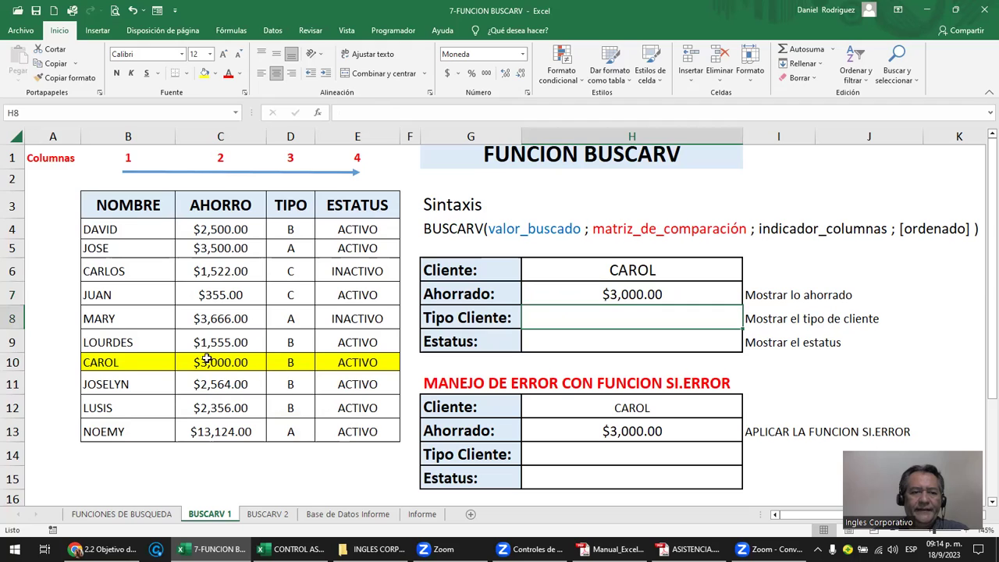
pyautogui.click(122, 362)
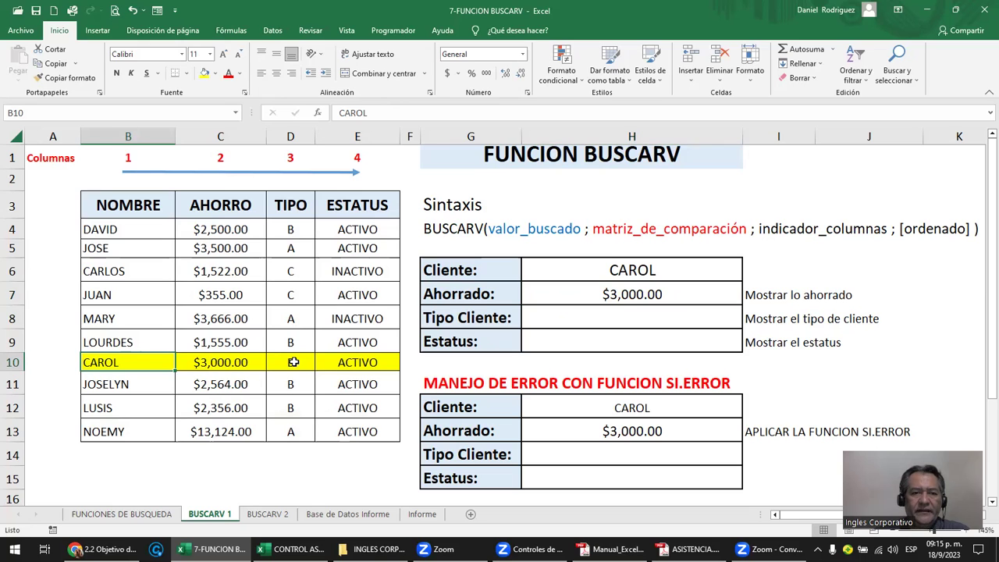
pyautogui.click(293, 362)
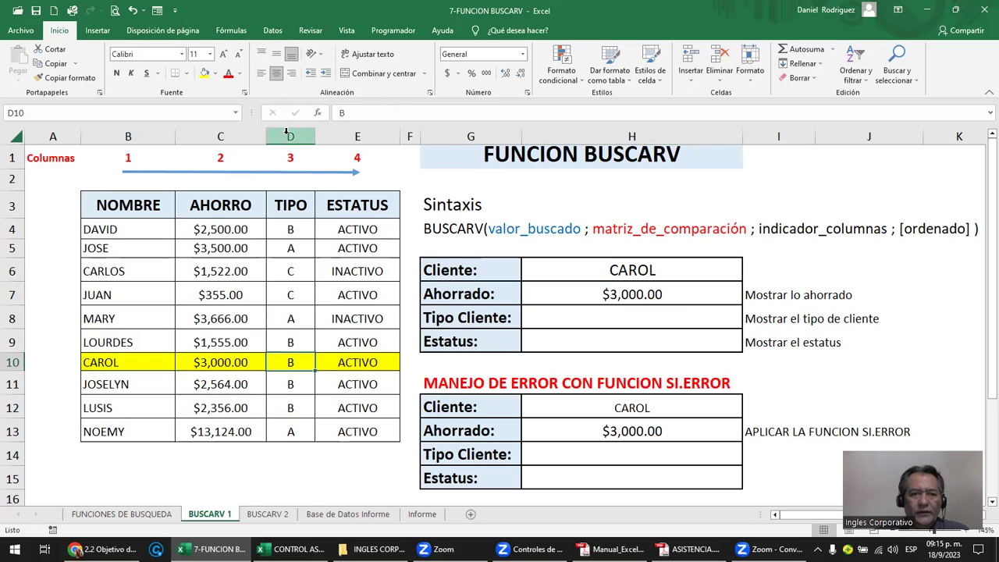
# Type B and ACTIVO into the Tipo Cliente and Estatus results, then undo them.
pyautogui.click(600, 326)
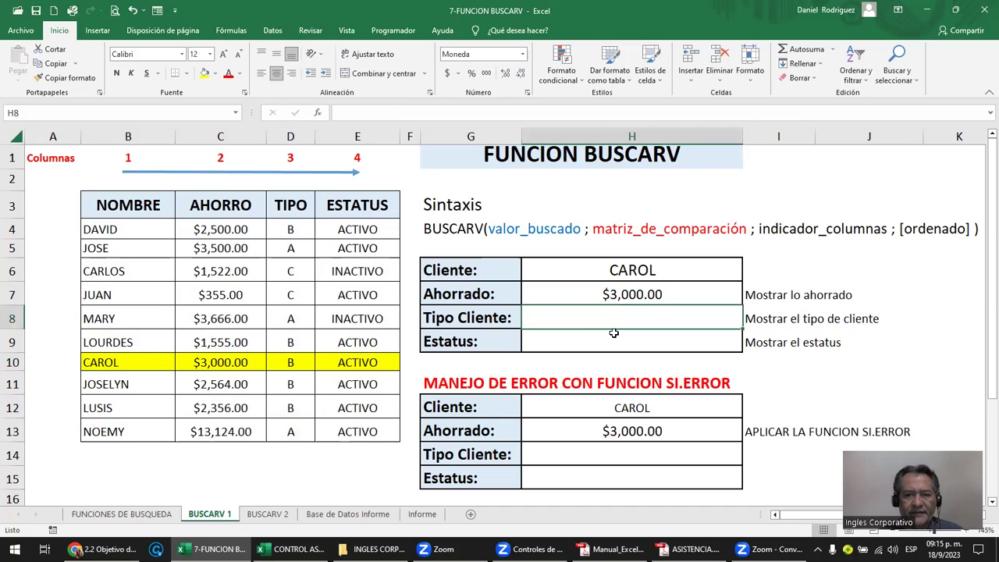
pyautogui.write('B')
pyautogui.press('Return')
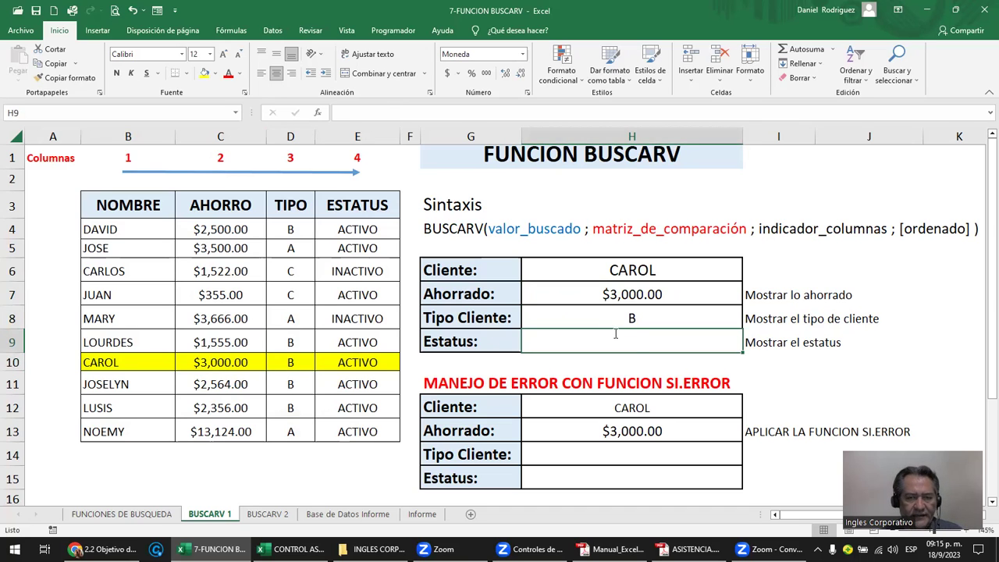
pyautogui.write('A')
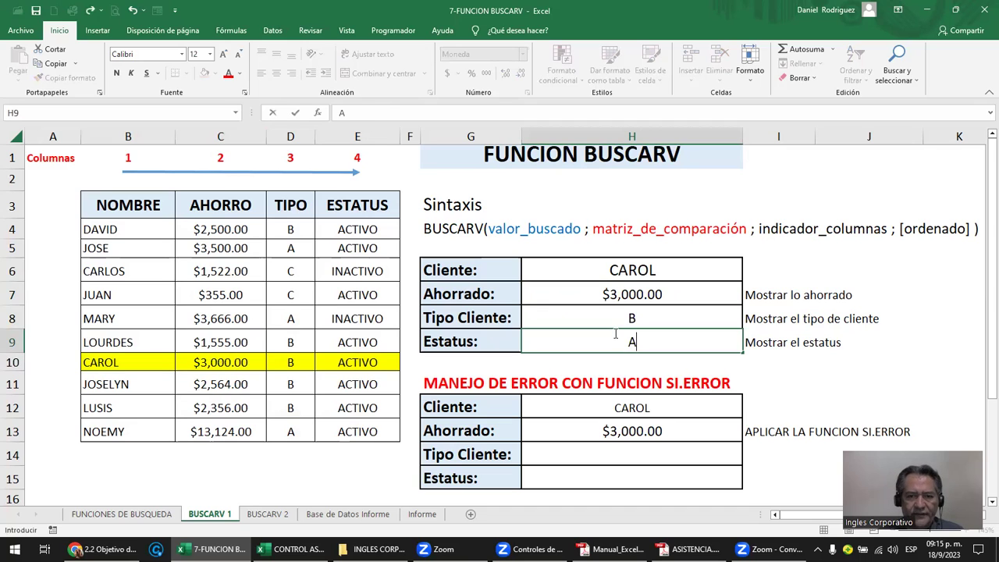
pyautogui.write('CTIVO')
pyautogui.press('Return')
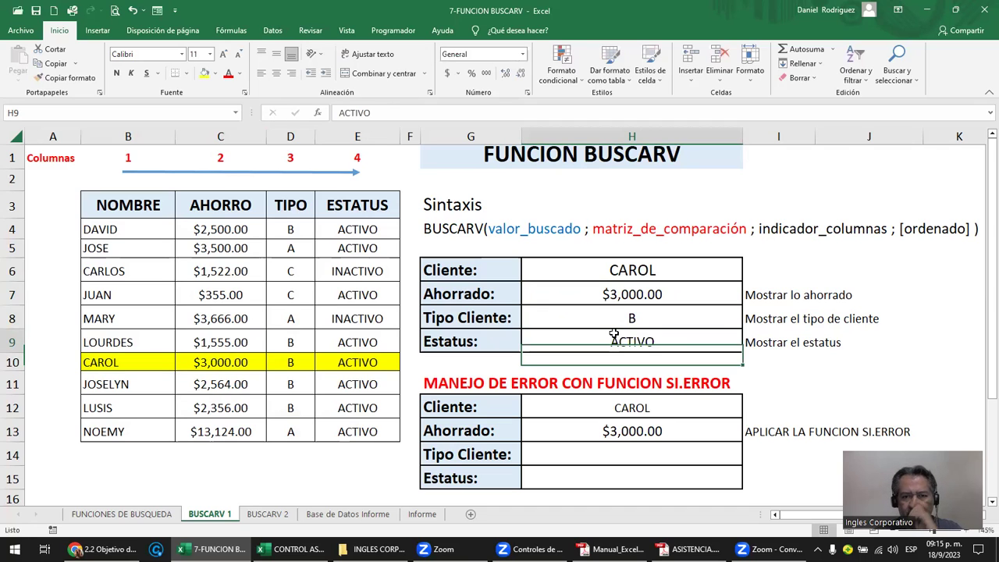
pyautogui.hotkey('ctrl', 'z')
pyautogui.hotkey('ctrl', 'z')
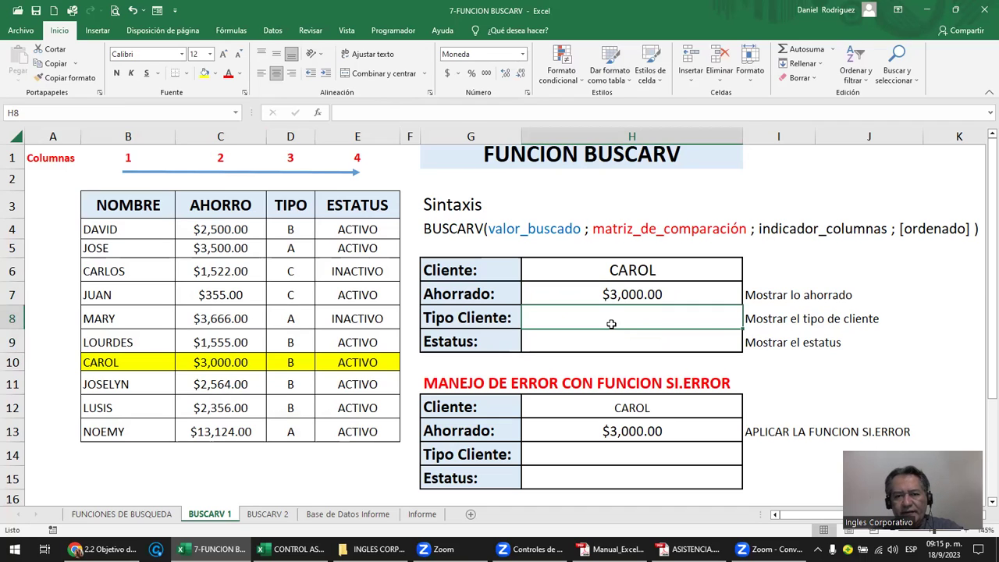
pyautogui.press('Down')
# Enter =BUSCARV(H6;B4:E13;3;FALSO) in Tipo Cliente H8 so it returns B for CAROL.
pyautogui.click(610, 320)
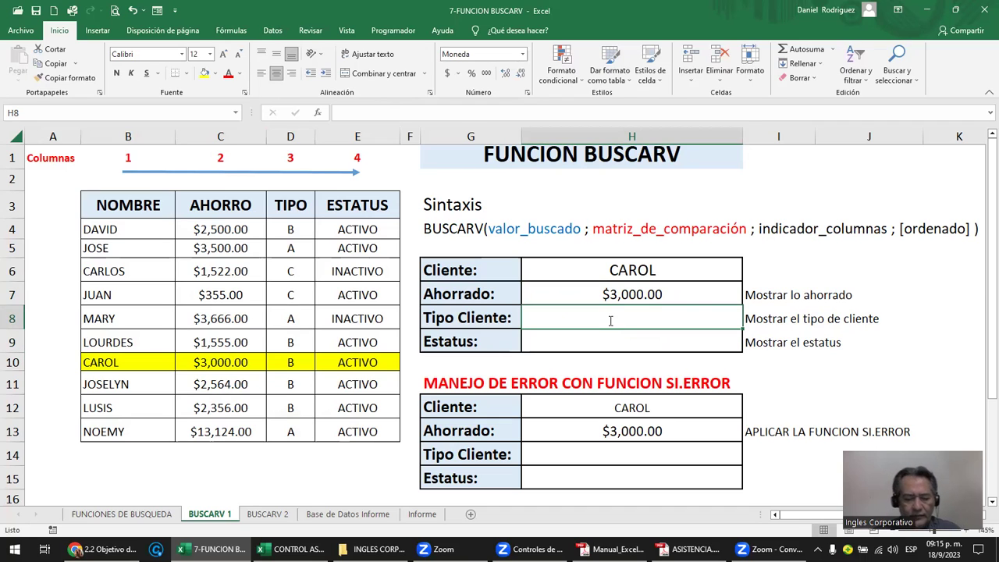
pyautogui.write('=BUSC')
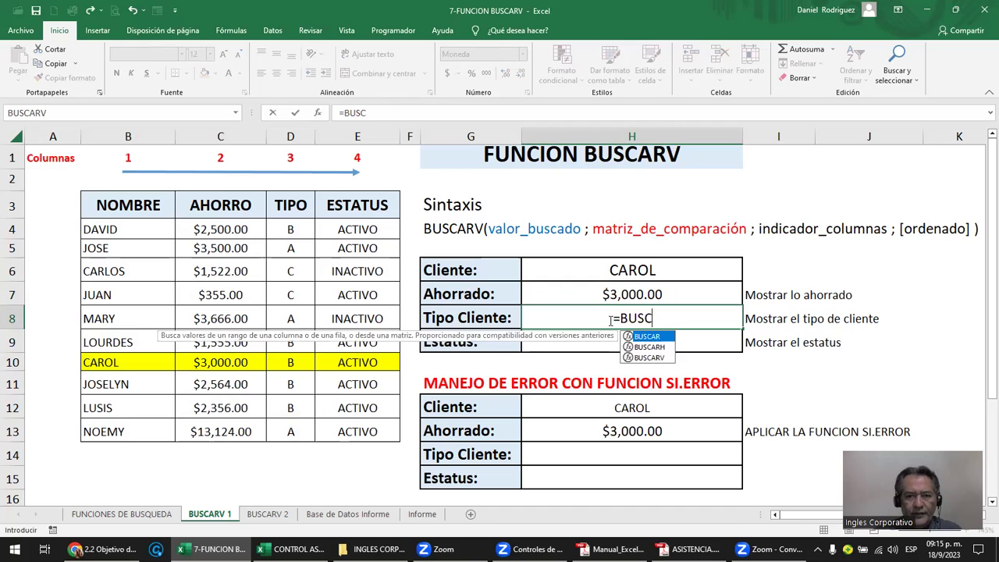
pyautogui.write('ARV')
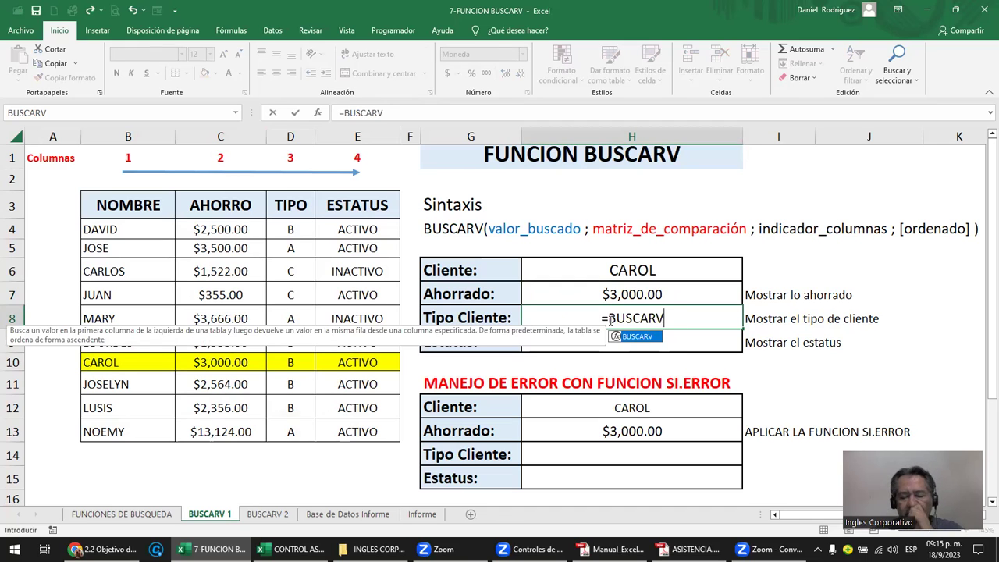
pyautogui.write('(')
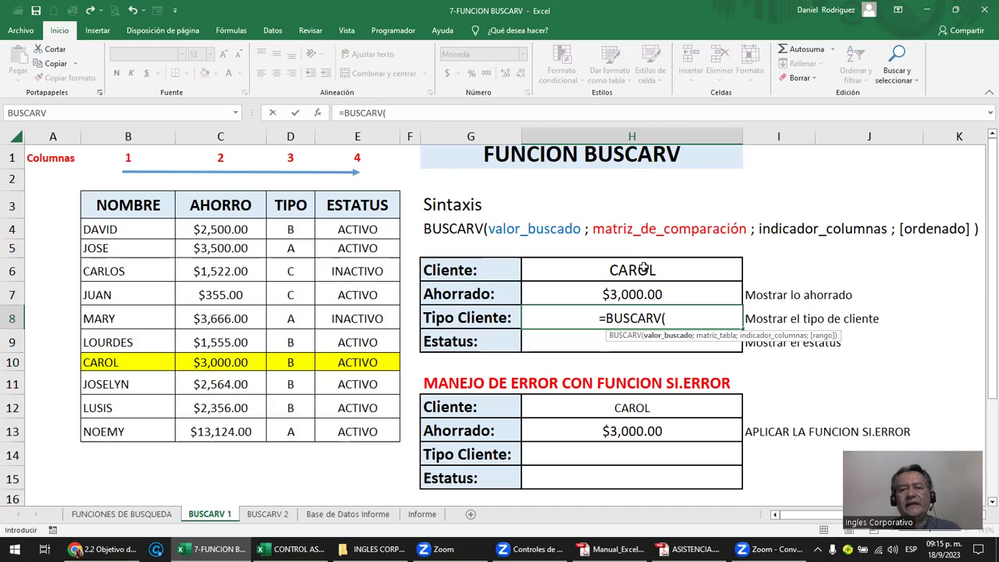
pyautogui.click(643, 269)
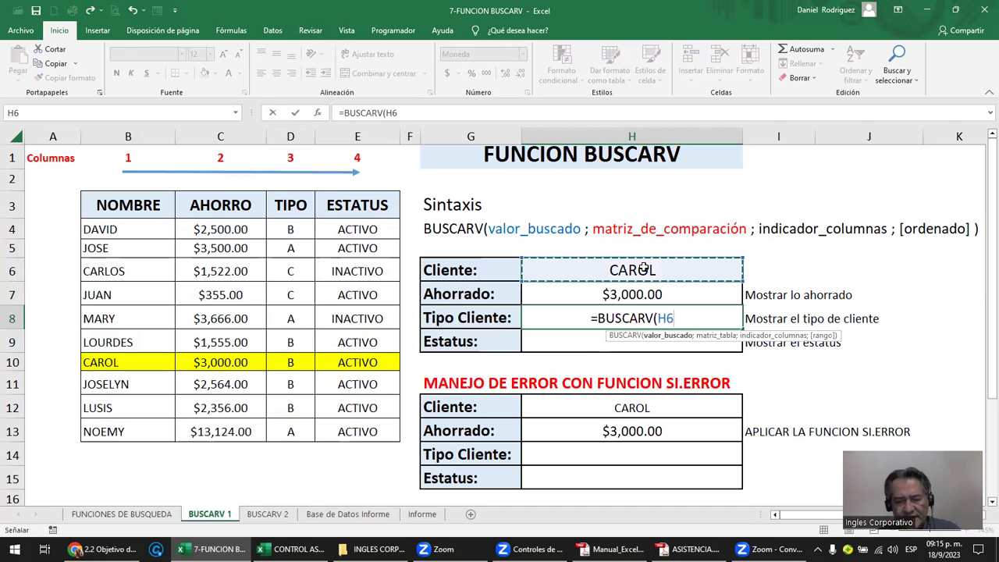
pyautogui.write(';')
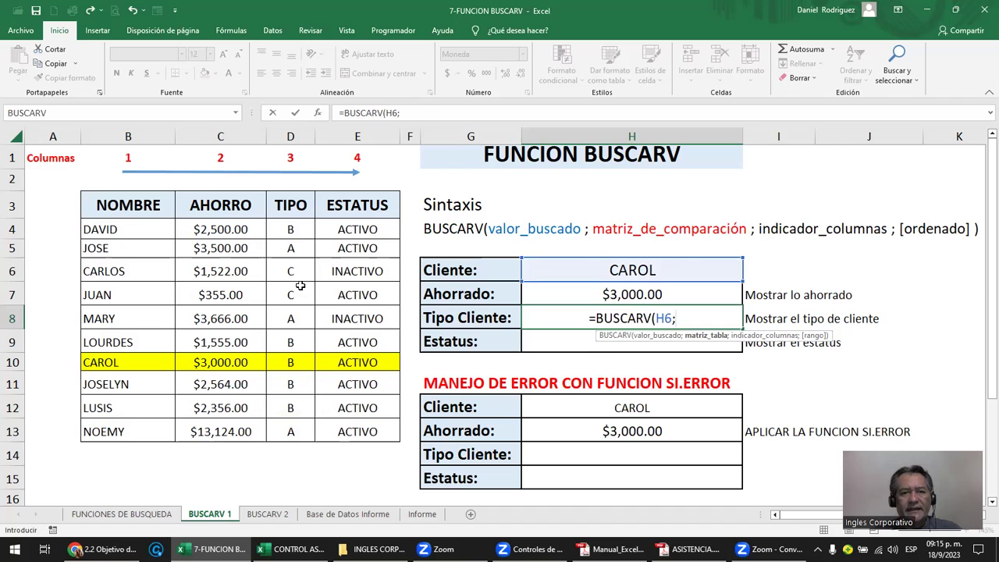
pyautogui.moveTo(101, 228); pyautogui.dragTo(352, 426)
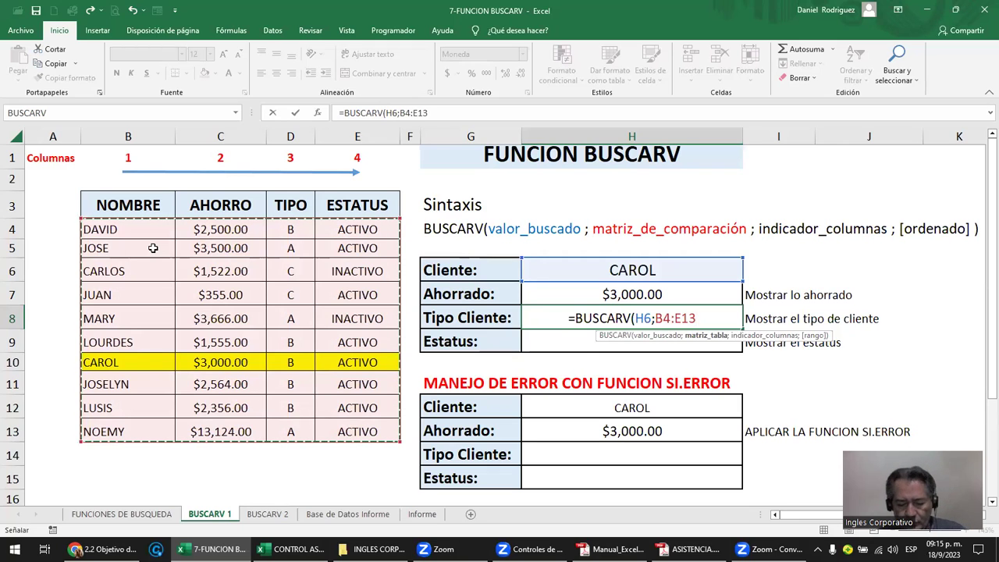
pyautogui.write(';')
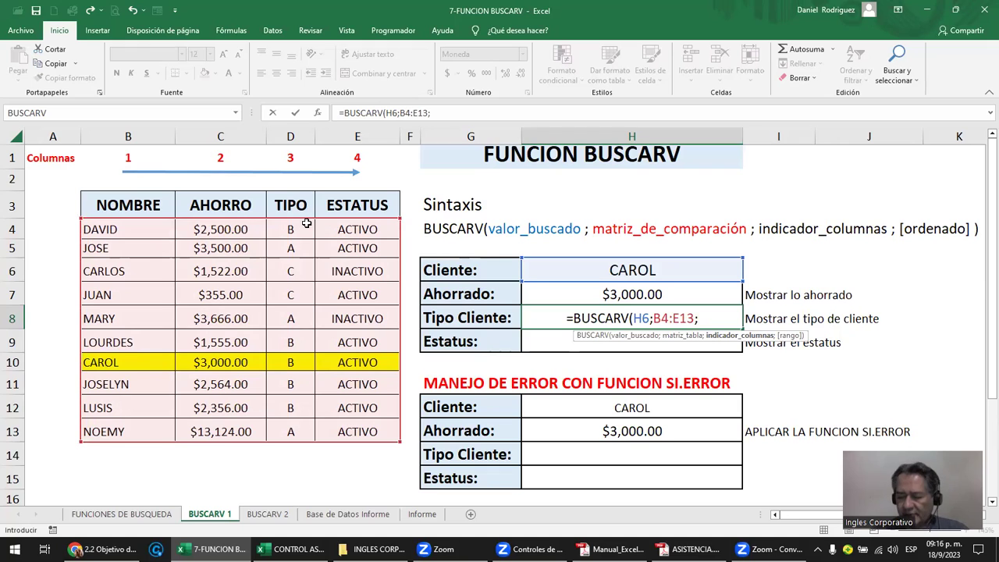
pyautogui.write('3')
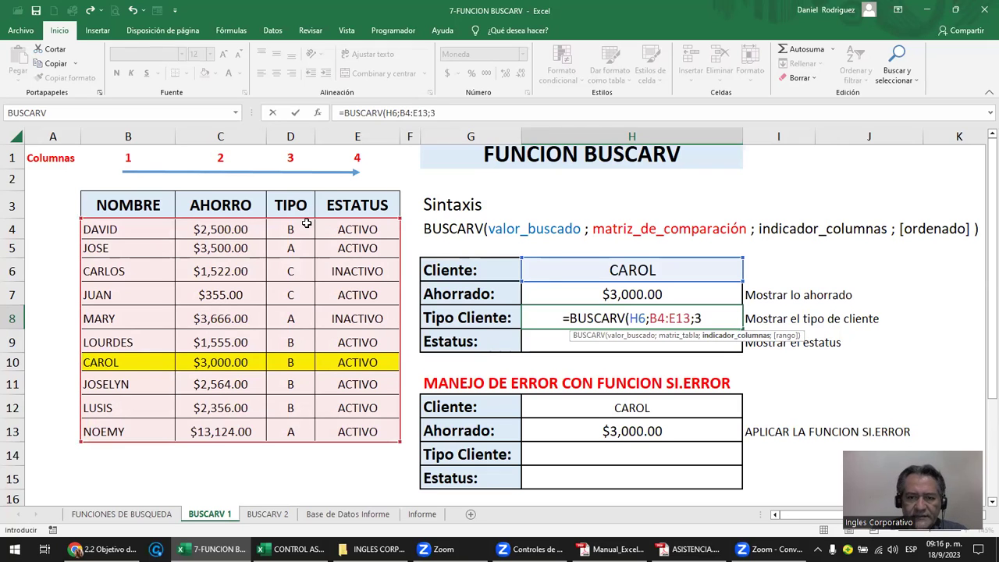
pyautogui.write(';')
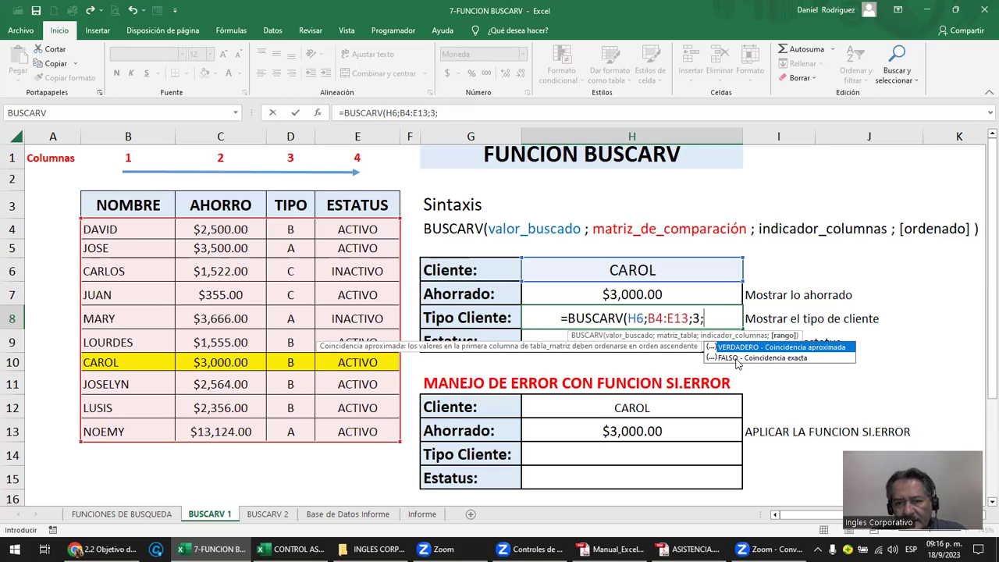
pyautogui.doubleClick(735, 358)
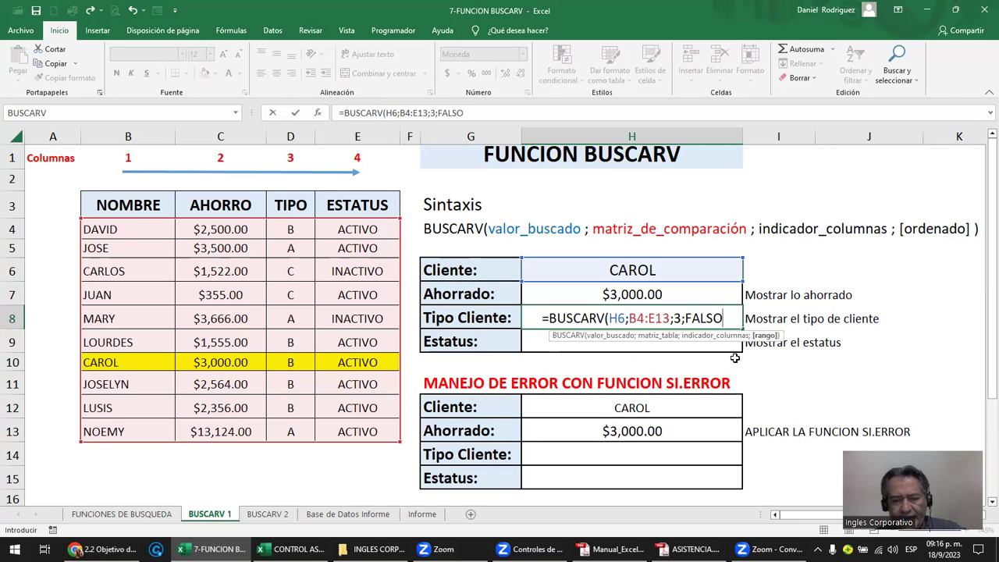
pyautogui.write(')')
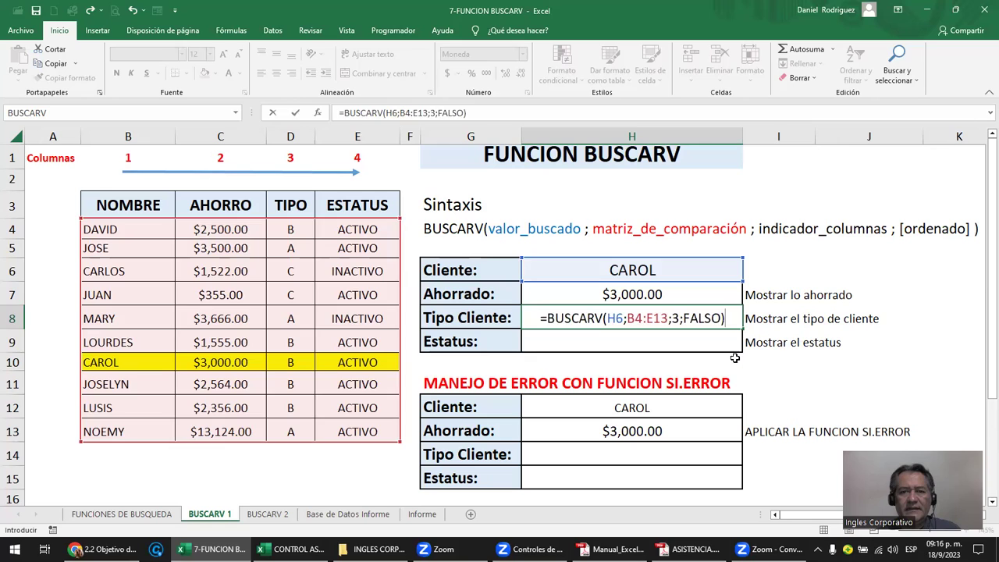
pyautogui.press('Return')
pyautogui.press('Up')
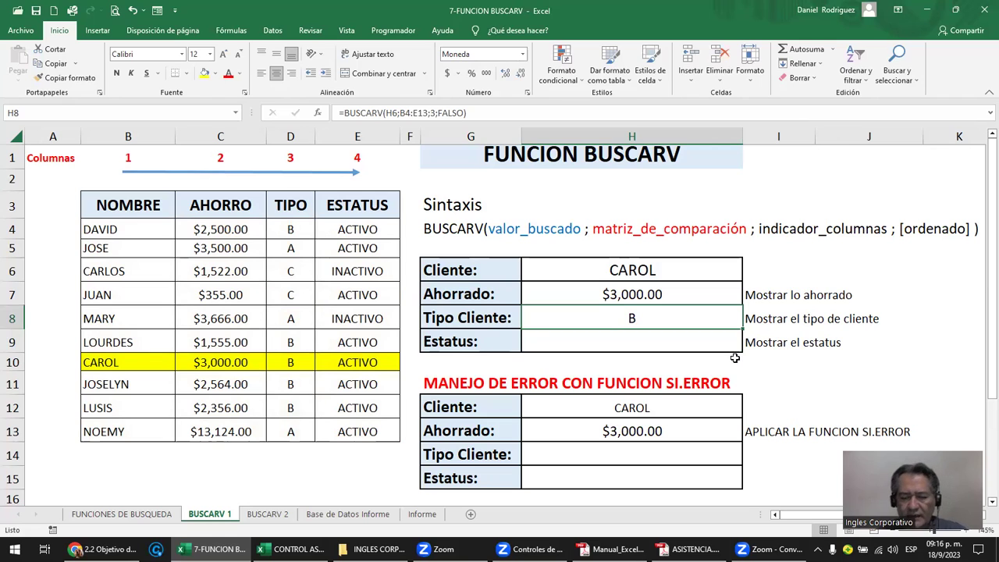
pyautogui.press('Down')
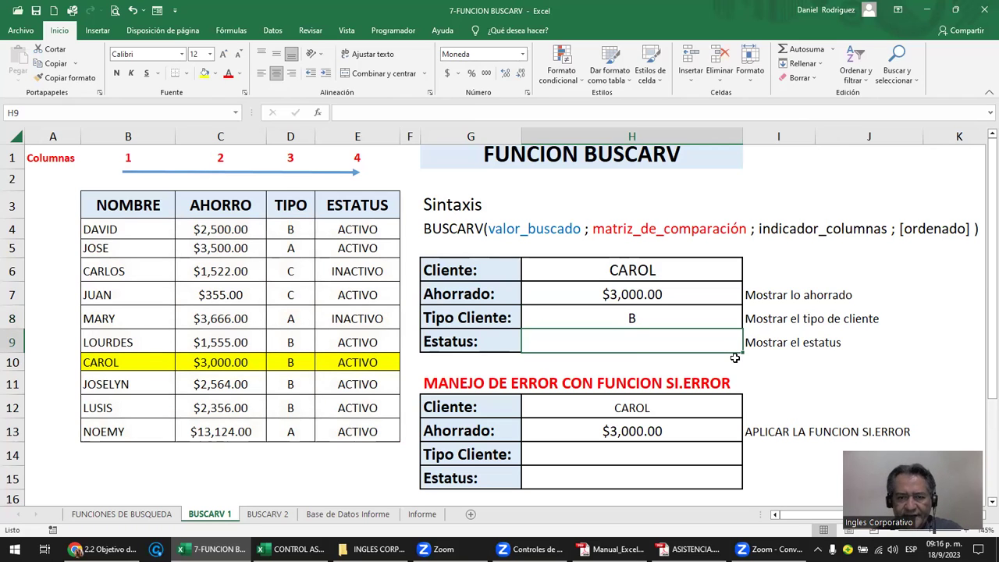
# Start a BUSCARV in H9 using H6 as lookup value and B4:E13 as the table.
pyautogui.write('=')
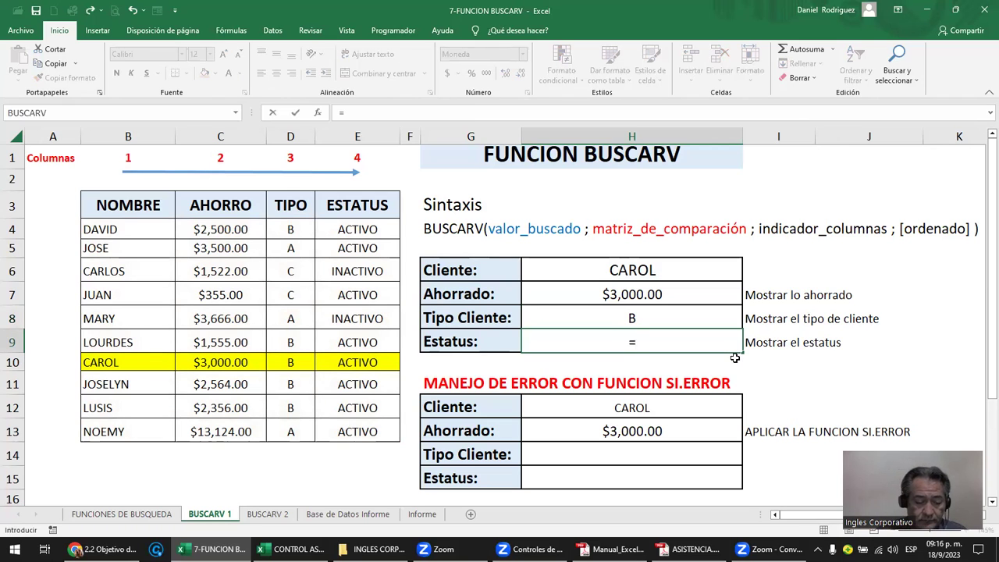
pyautogui.write('BUSCAR')
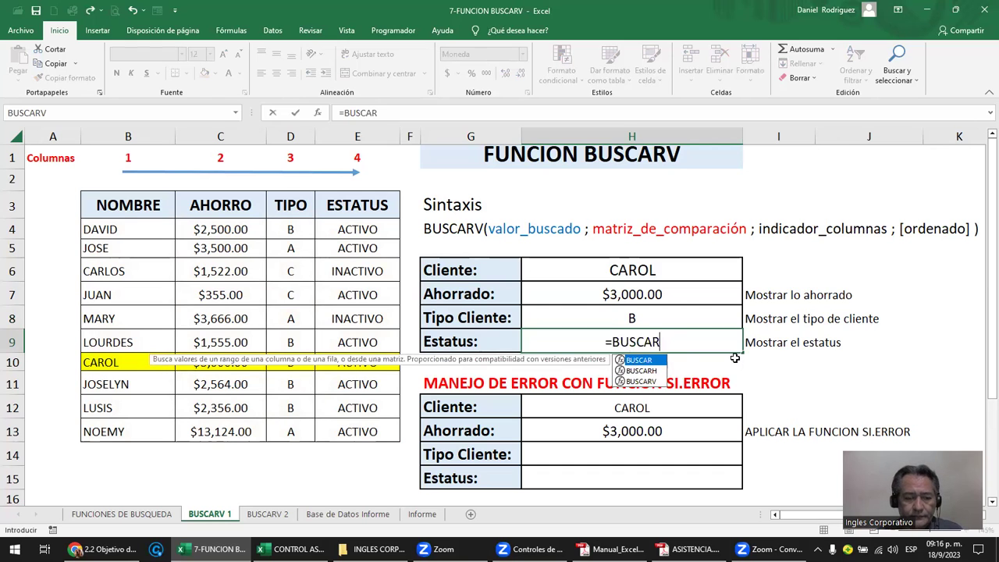
pyautogui.press('Down')
pyautogui.press('Down')
pyautogui.press('Tab')
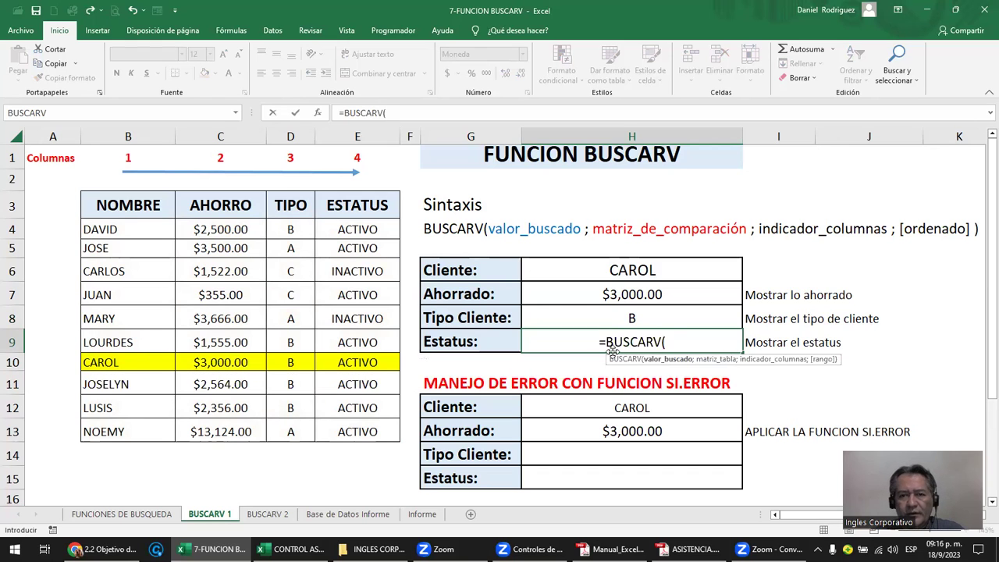
pyautogui.click(633, 269)
pyautogui.write(';')
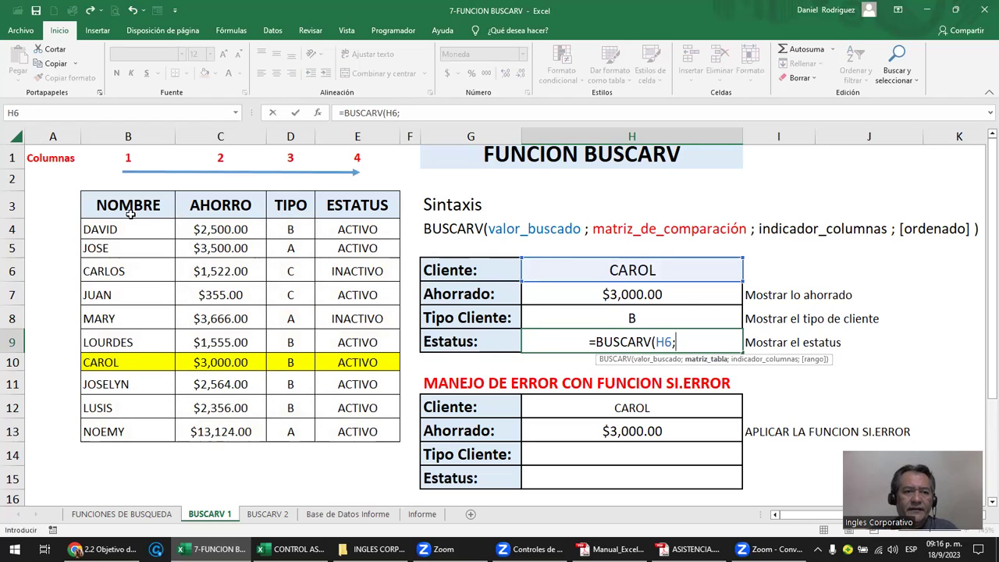
pyautogui.moveTo(102, 229); pyautogui.dragTo(358, 427)
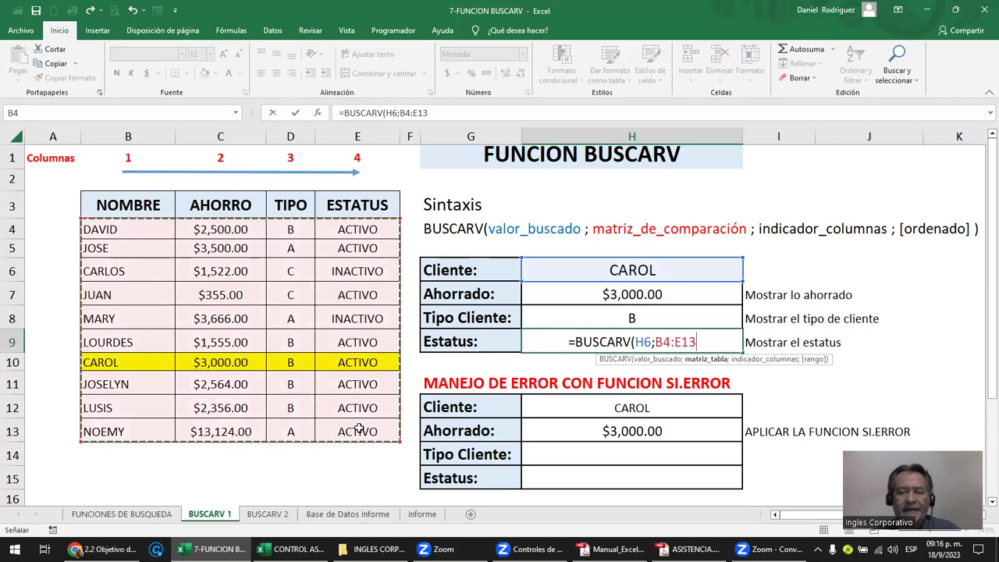
# Finish H9's lookup with column 4 and 0 for exact match, showing ACTIVO.
pyautogui.write(';')
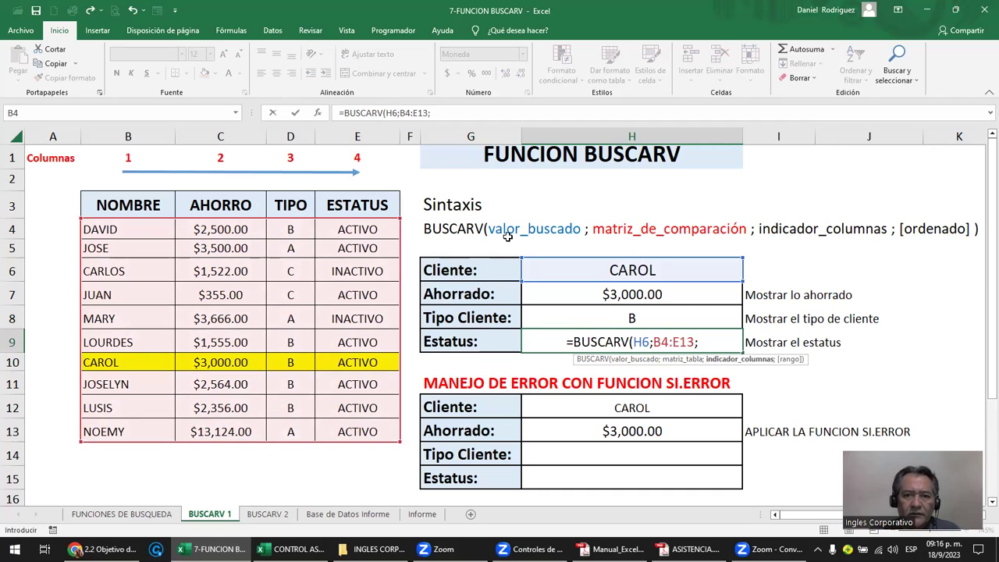
pyautogui.write('4')
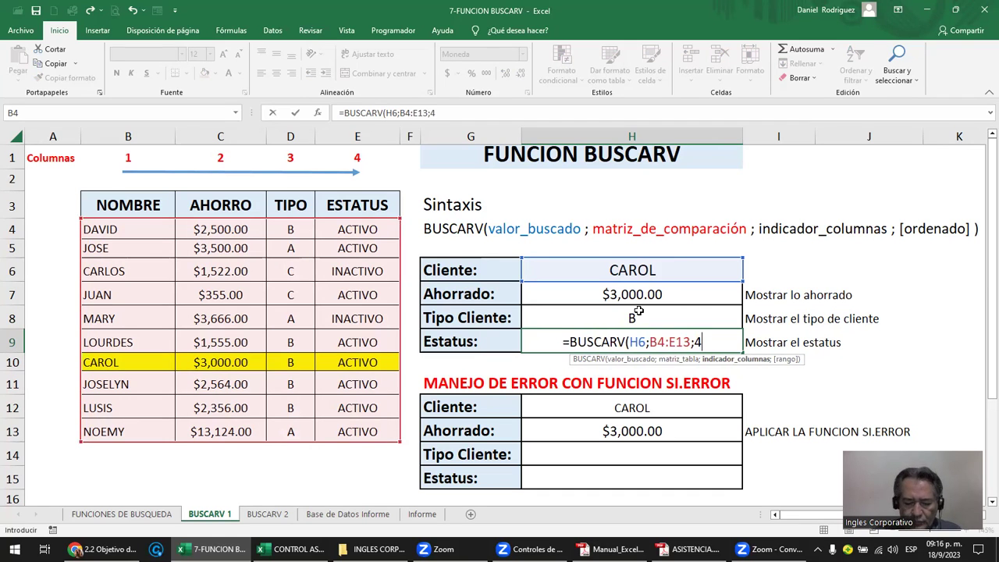
pyautogui.write(';')
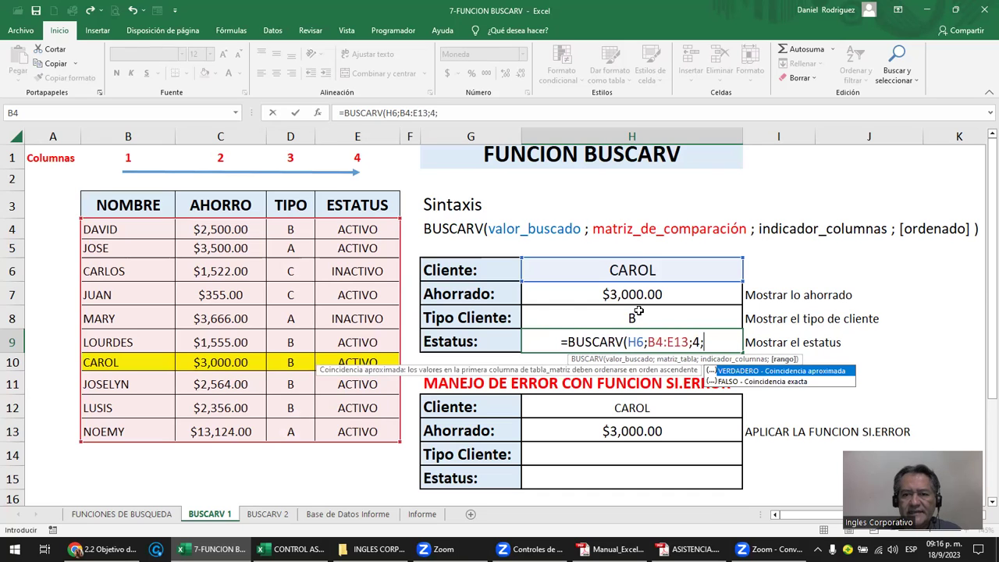
pyautogui.press('Down')
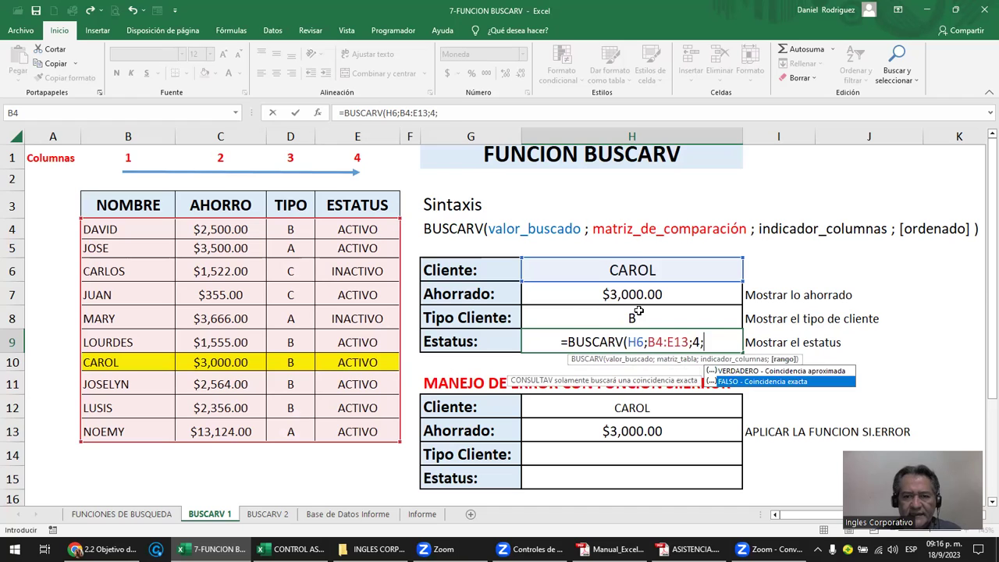
pyautogui.press('Tab')
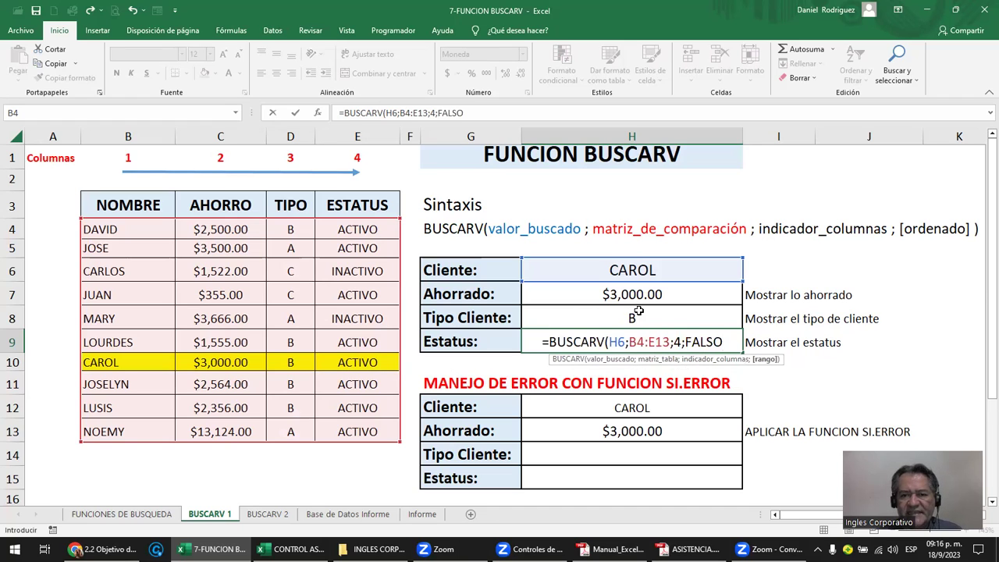
pyautogui.press('BackSpace')
pyautogui.press('BackSpace')
pyautogui.press('BackSpace')
pyautogui.write('0')
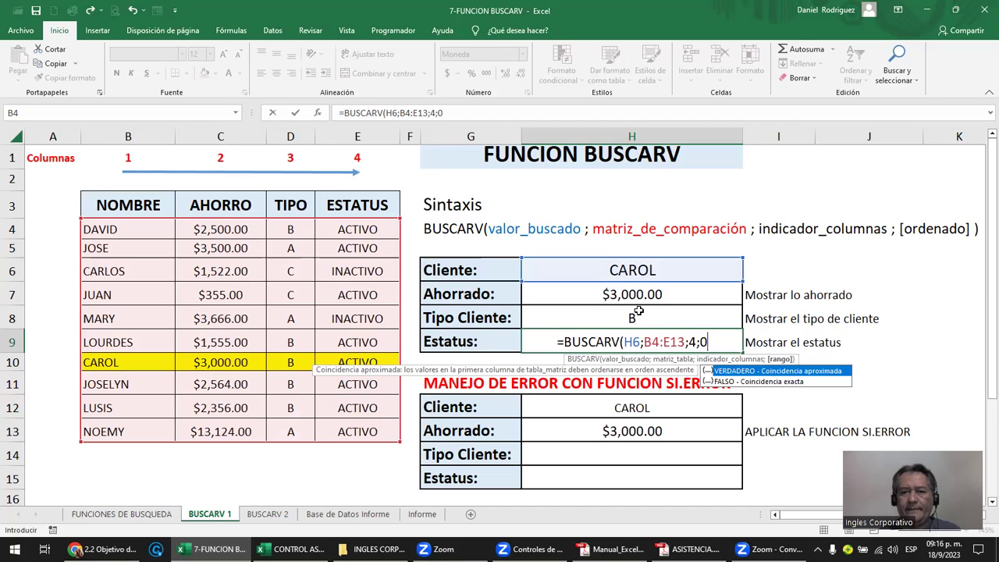
pyautogui.press('Down')
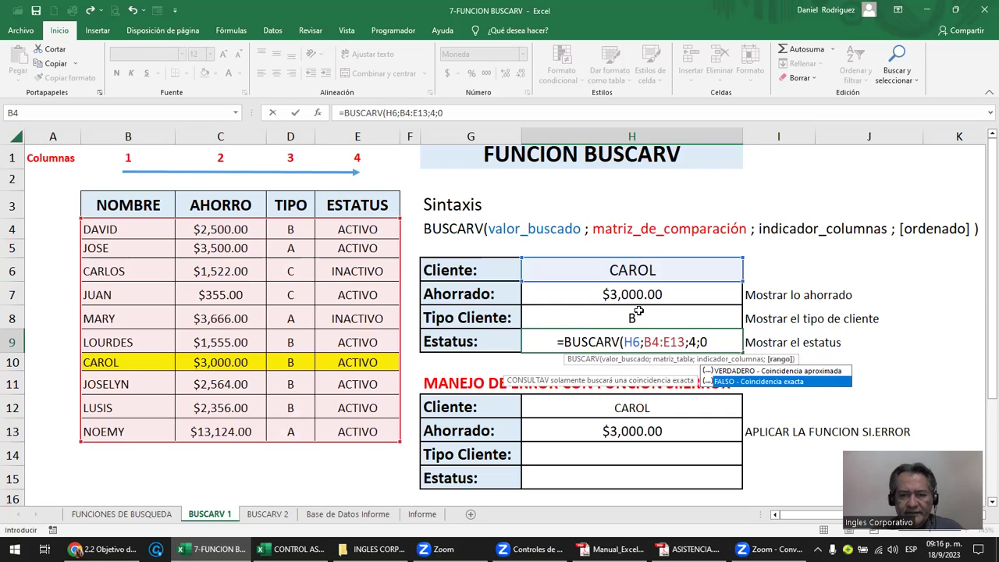
pyautogui.write(')')
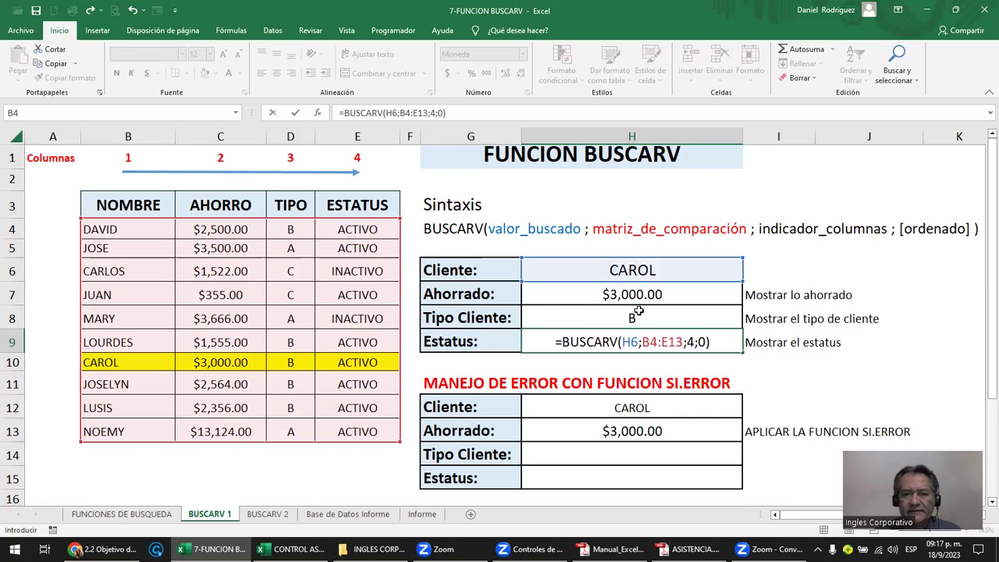
pyautogui.hotkey('ctrl', 'Return')
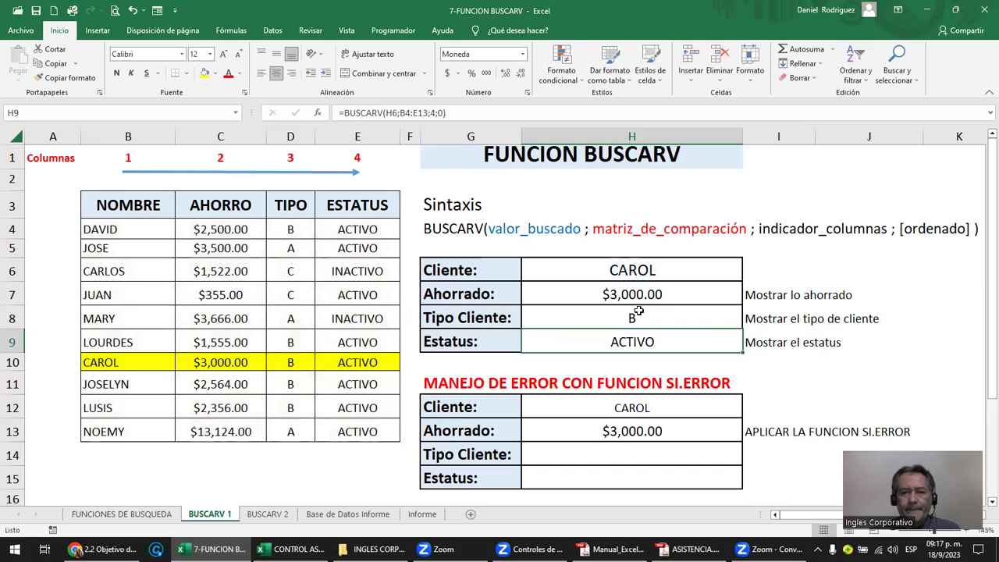
# Review the Ahorrado and Tipo Cliente lookup formulas in H7 and H8.
pyautogui.click(639, 298)
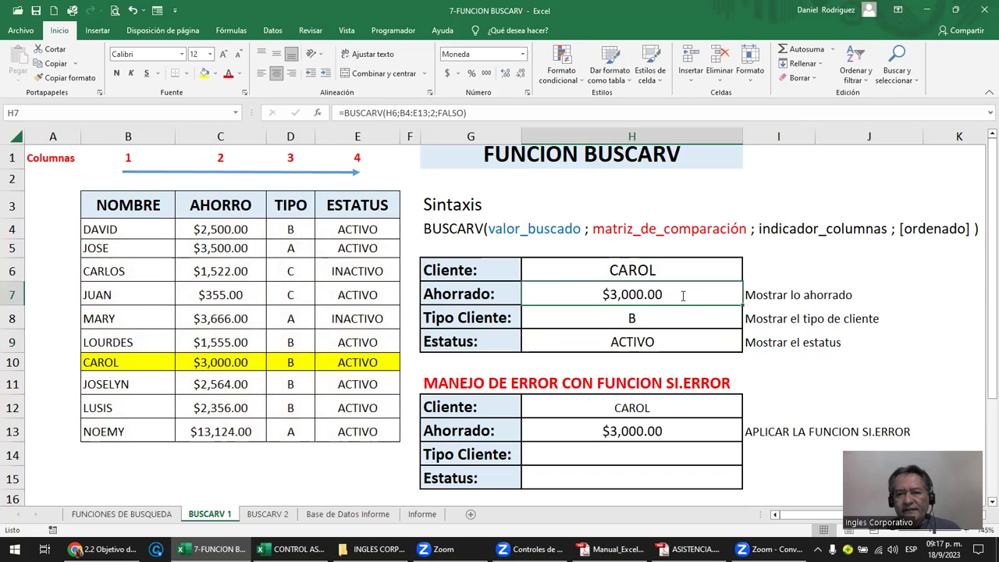
pyautogui.doubleClick(680, 294)
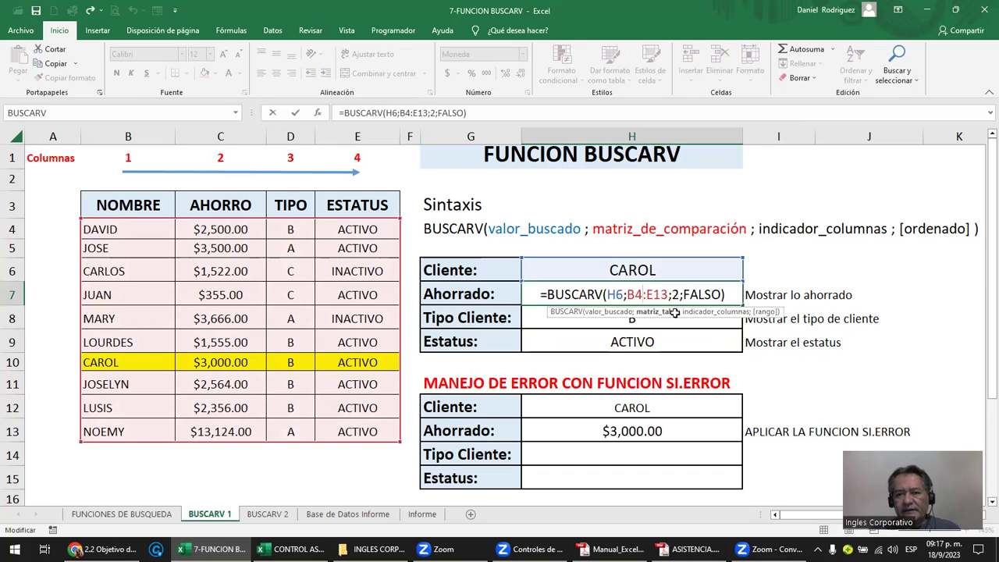
pyautogui.press('Return')
pyautogui.doubleClick(695, 312)
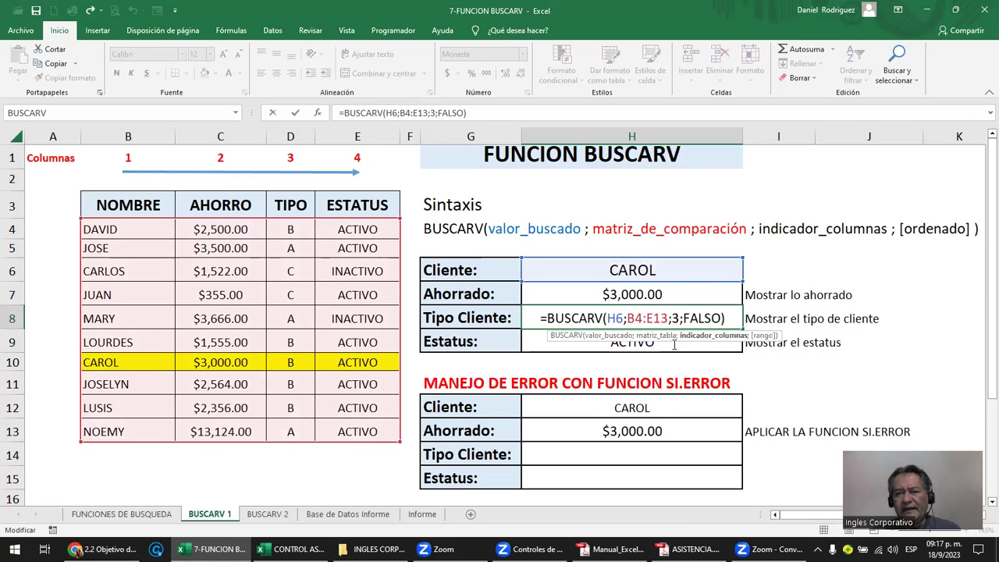
# Replace the final 0 in H9's lookup with FALSO, keeping ACTIVO as the result.
pyautogui.doubleClick(679, 342)
pyautogui.click(704, 342)
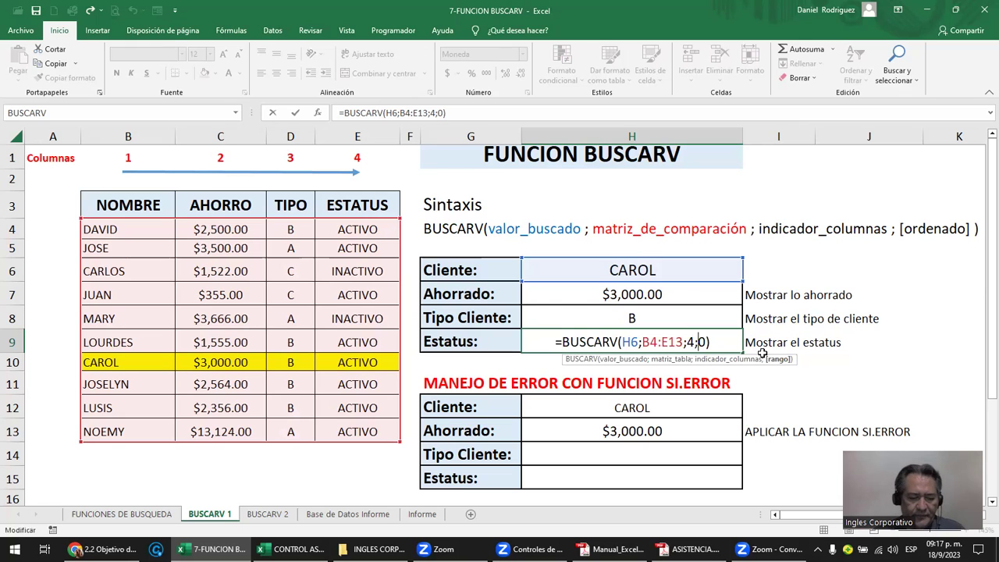
pyautogui.write('FAL')
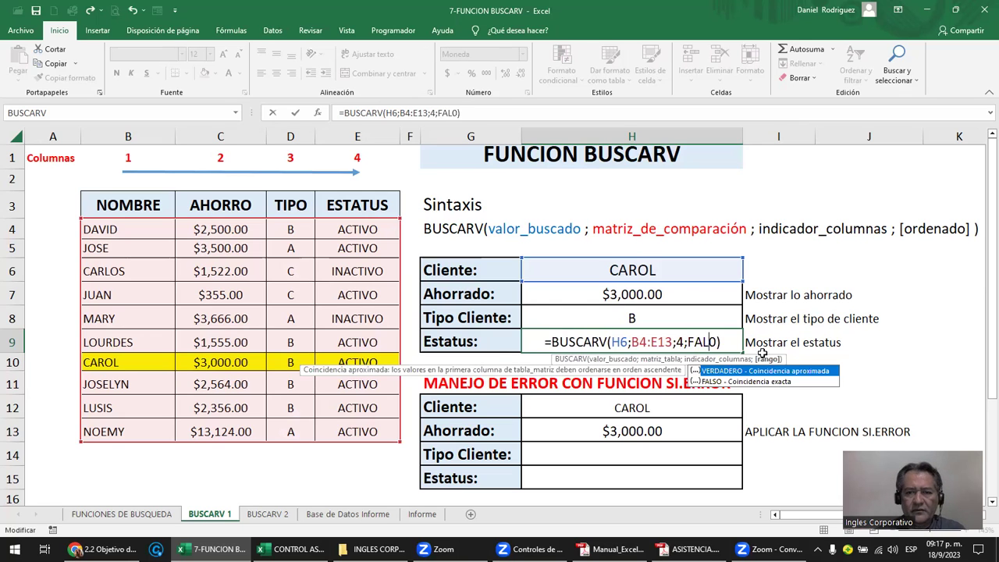
pyautogui.write('SO')
pyautogui.press('Return')
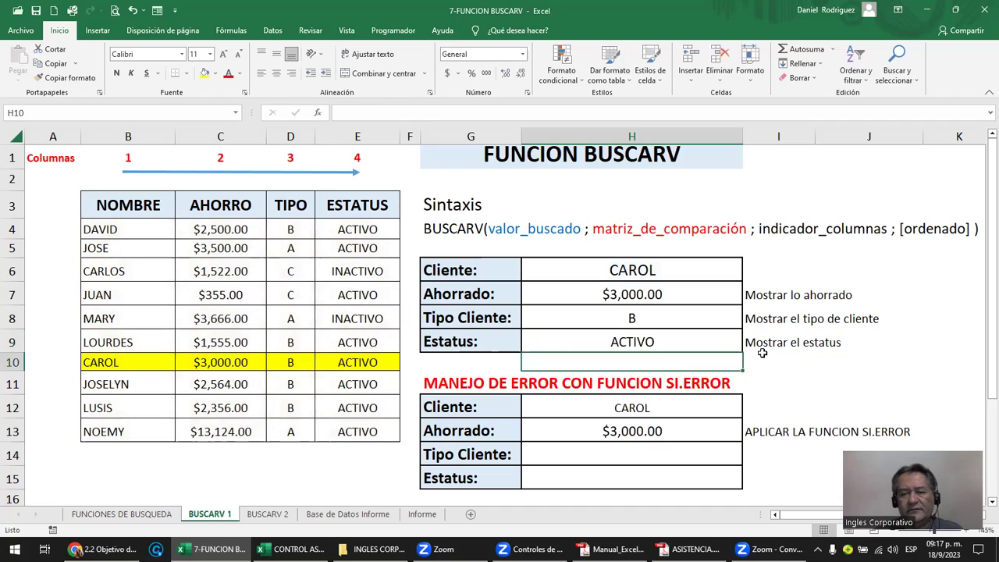
# Highlight the client table columns, the G6:G9 labels and client cell H6 for review.
pyautogui.press('Up')
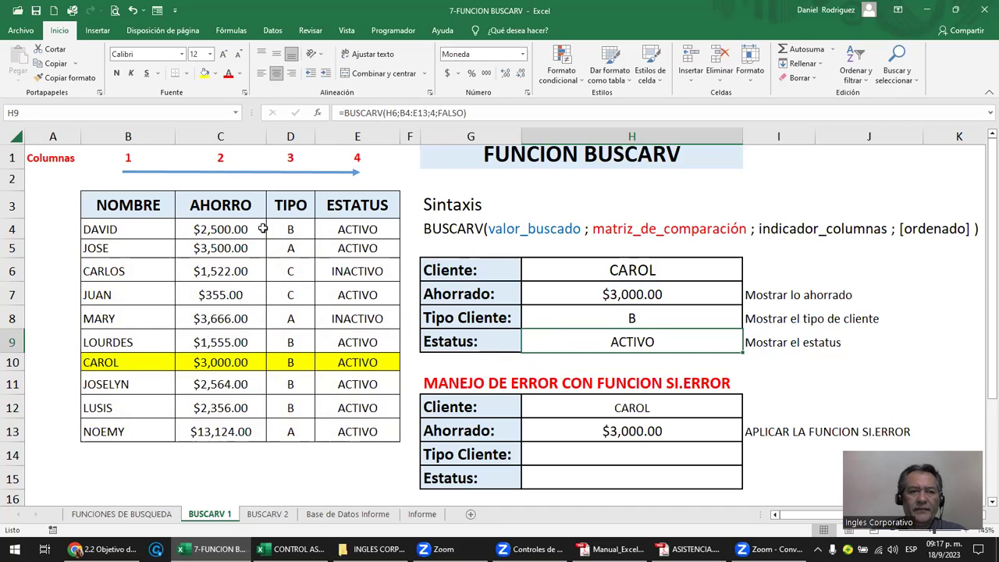
pyautogui.press('Up')
pyautogui.press('Up')
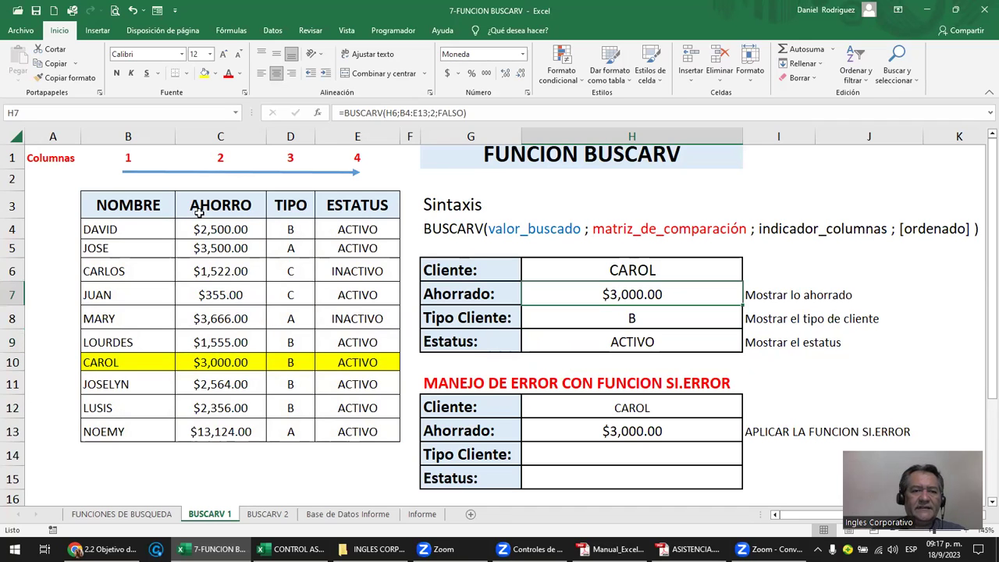
pyautogui.moveTo(137, 135); pyautogui.dragTo(337, 151)
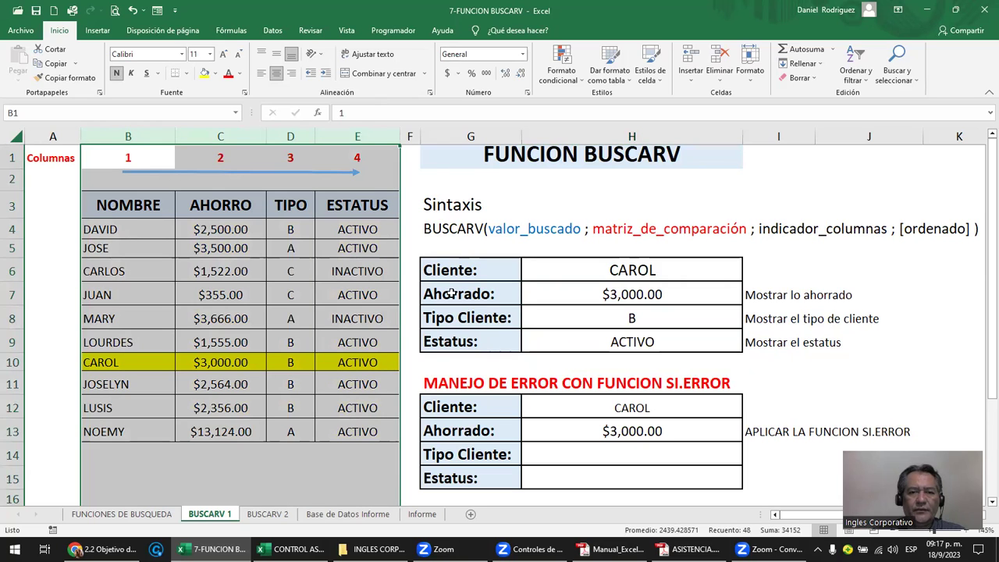
pyautogui.moveTo(449, 270); pyautogui.dragTo(457, 337)
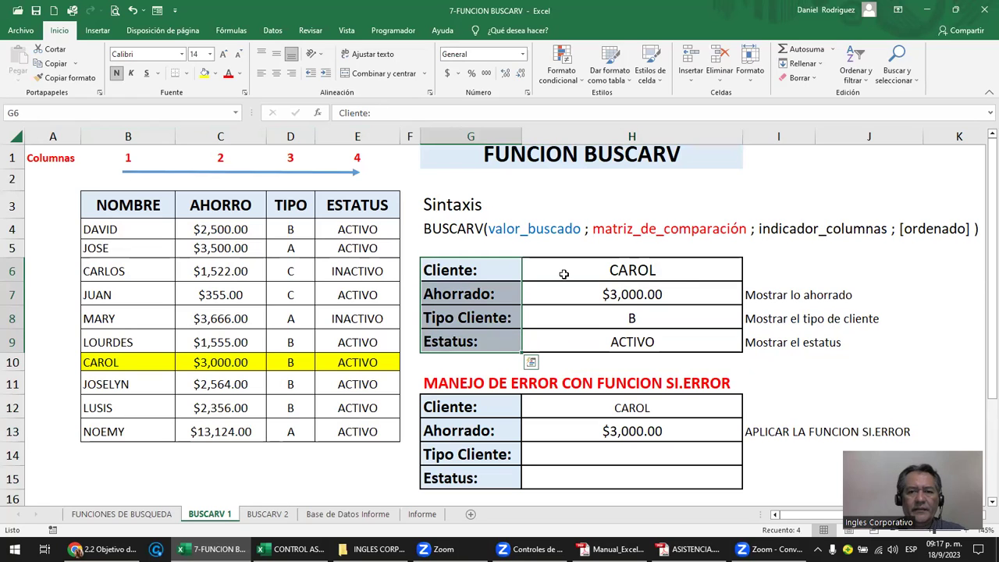
pyautogui.click(564, 273)
pyautogui.doubleClick(607, 274)
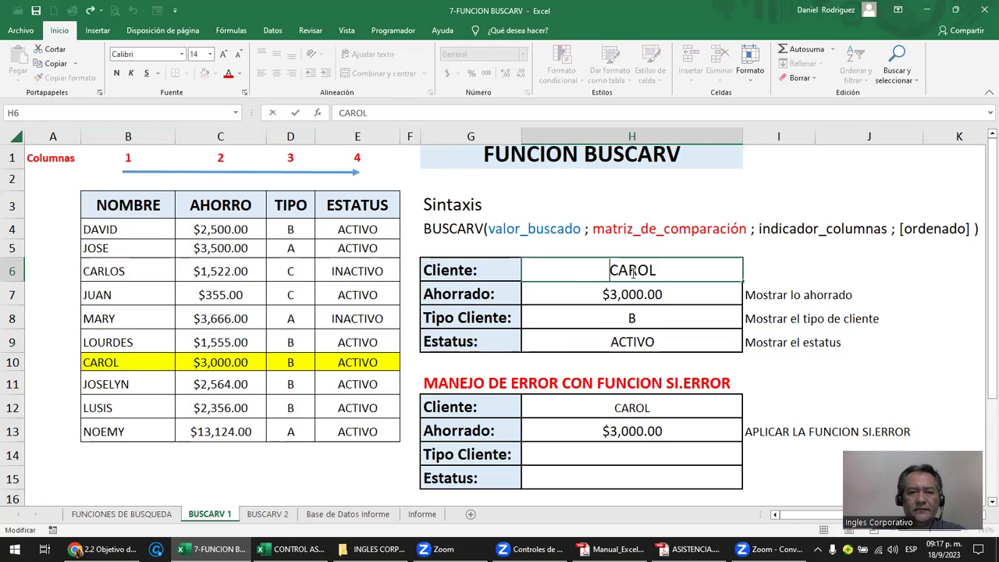
pyautogui.click(127, 137)
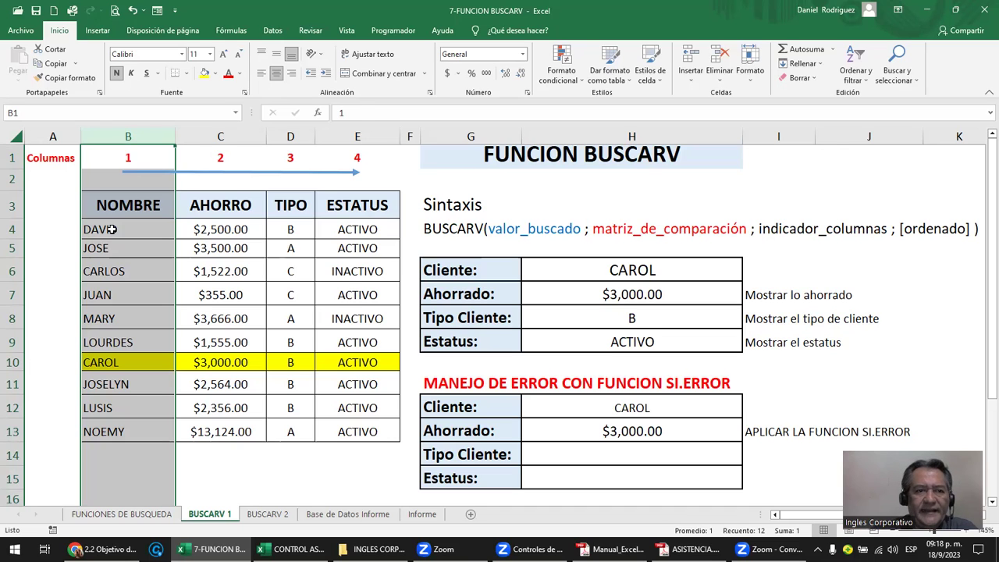
pyautogui.click(111, 228)
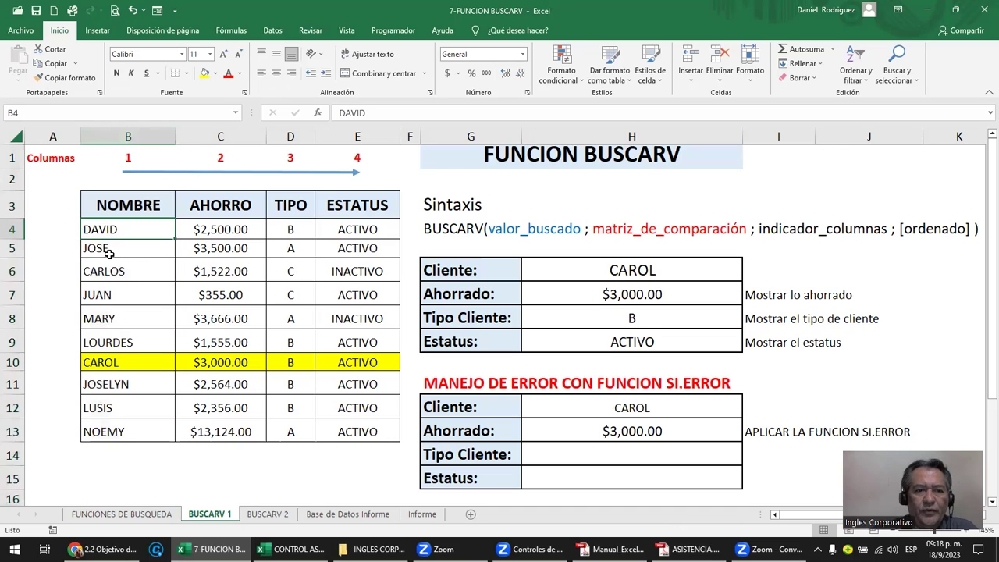
pyautogui.click(117, 356)
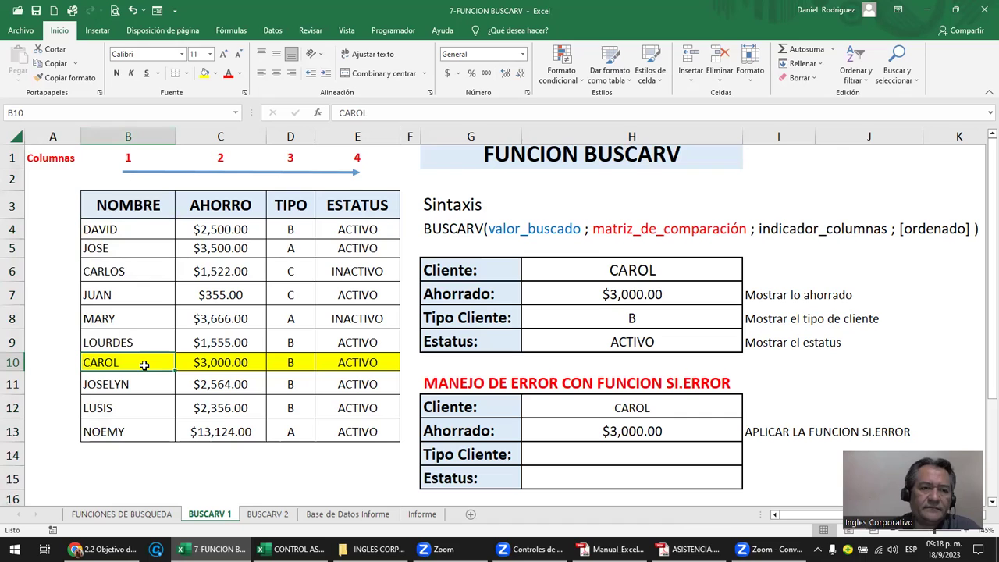
pyautogui.click(114, 248)
pyautogui.click(121, 273)
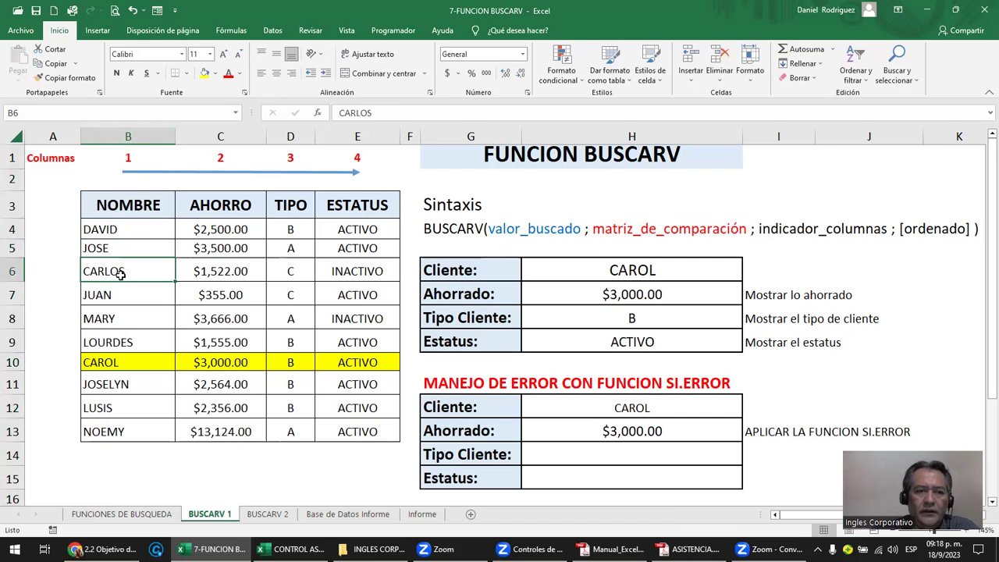
pyautogui.click(140, 434)
pyautogui.write('CAROL')
pyautogui.press('Return')
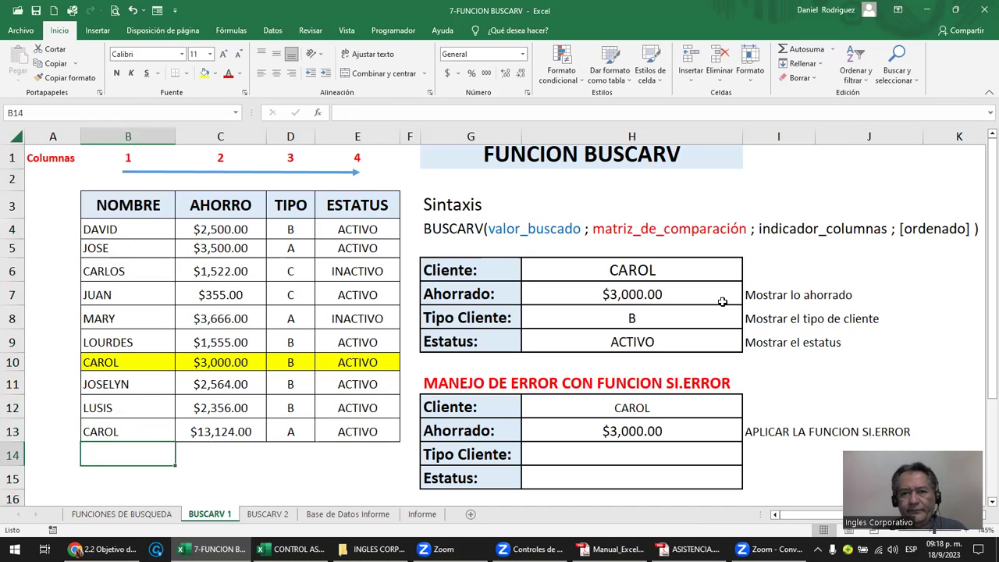
pyautogui.click(702, 272)
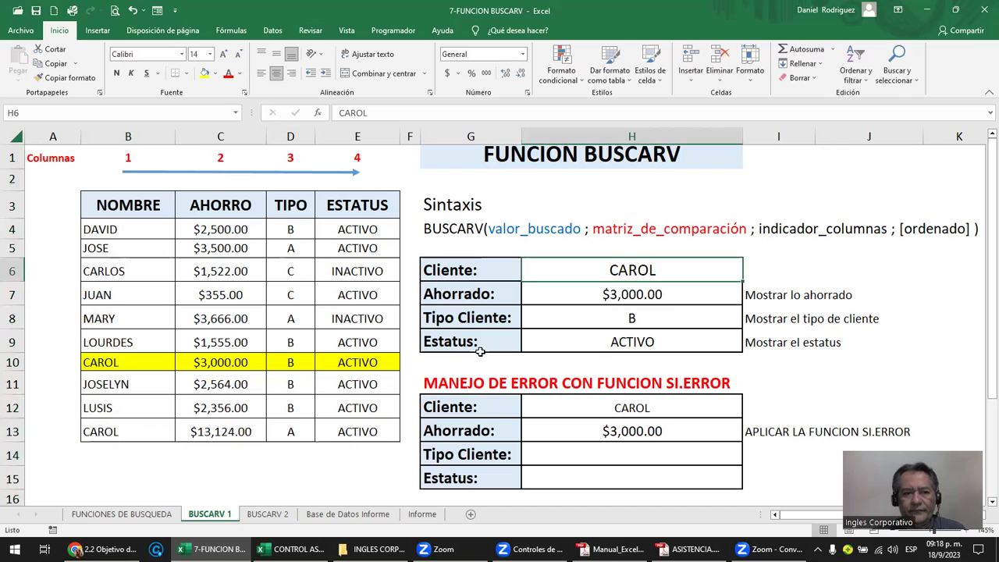
pyautogui.hotkey('ctrl', 'z')
pyautogui.click(113, 235)
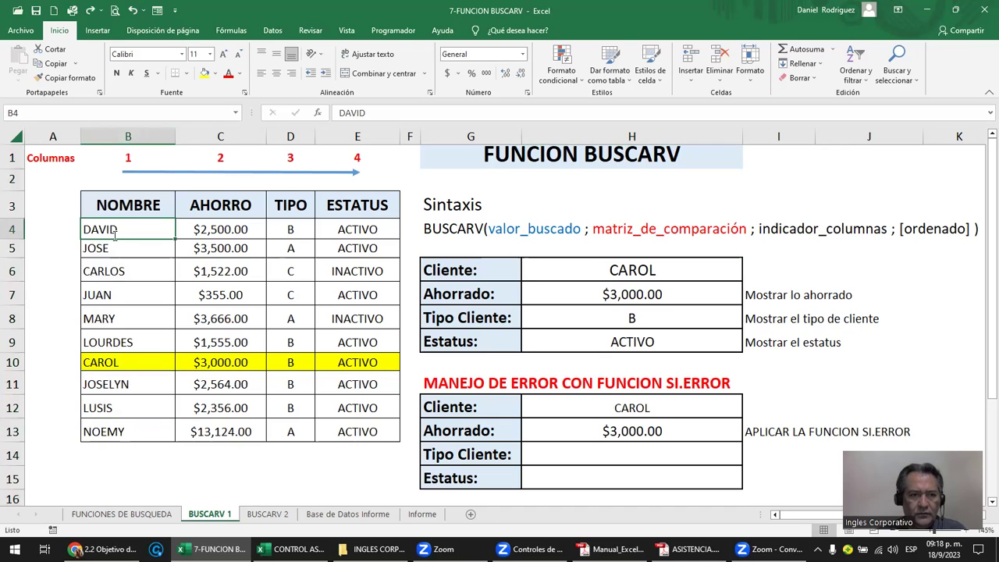
pyautogui.write('CAROL')
pyautogui.press('Return')
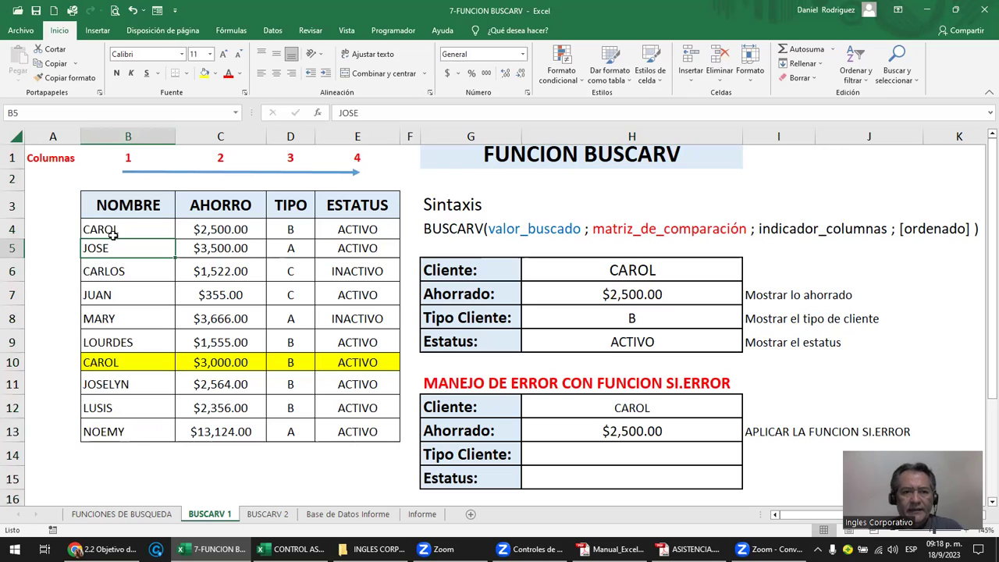
pyautogui.click(241, 357)
pyautogui.click(225, 229)
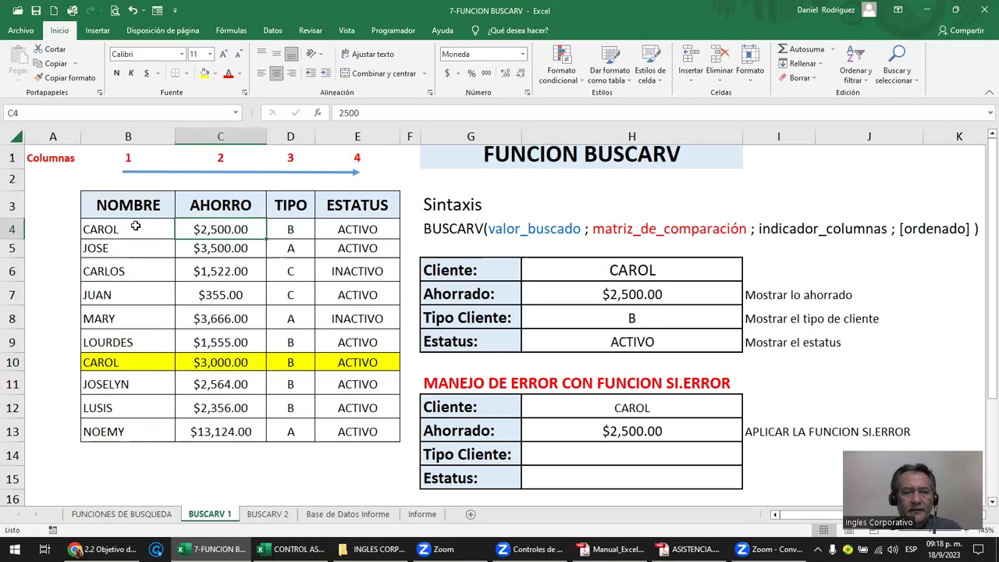
pyautogui.click(135, 226)
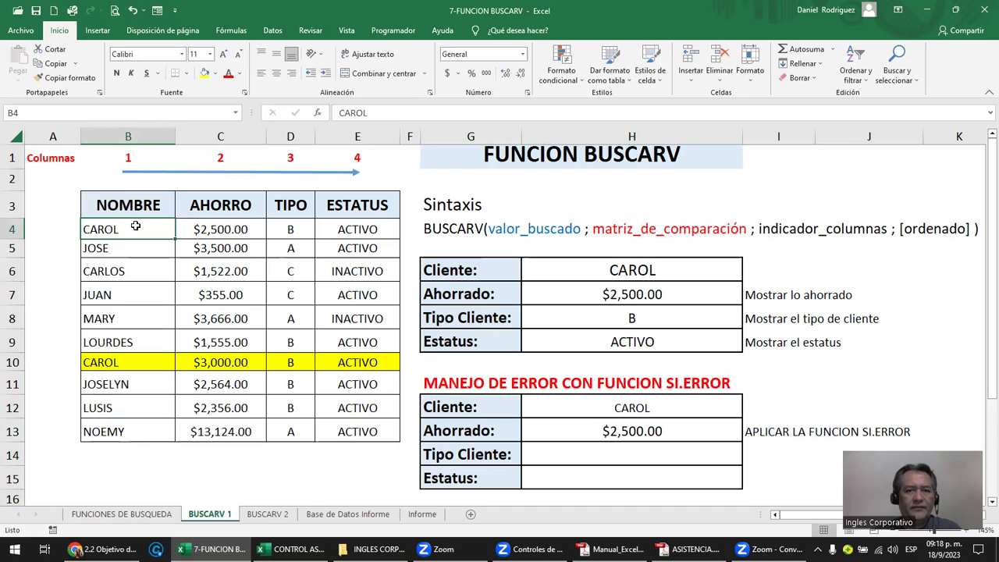
pyautogui.hotkey('ctrl', 'z')
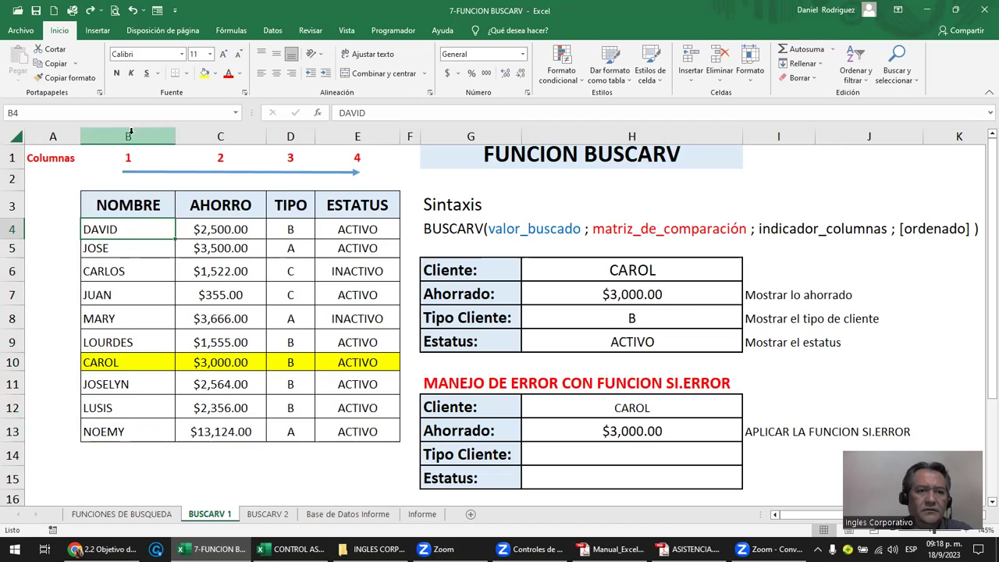
pyautogui.click(130, 135)
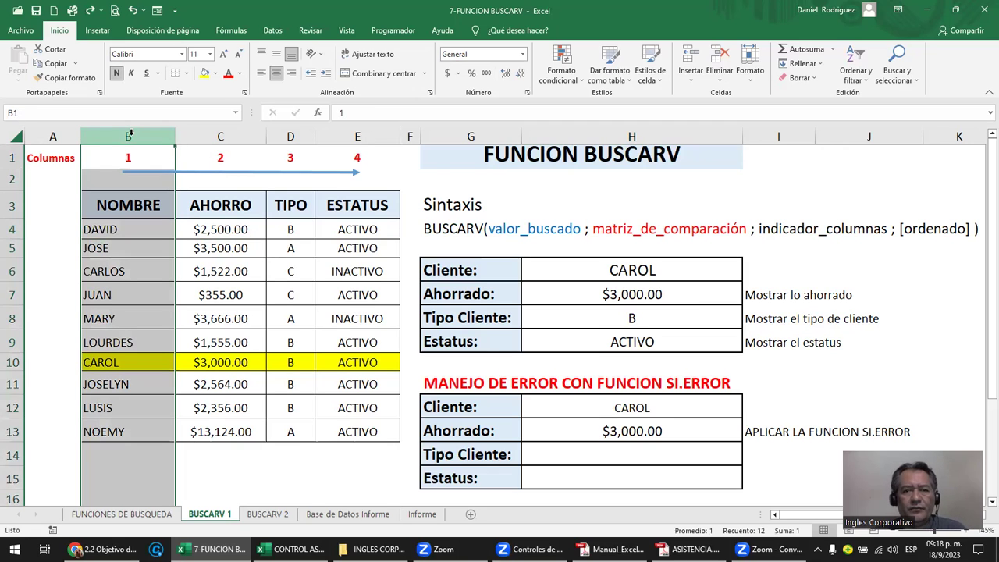
pyautogui.click(644, 283)
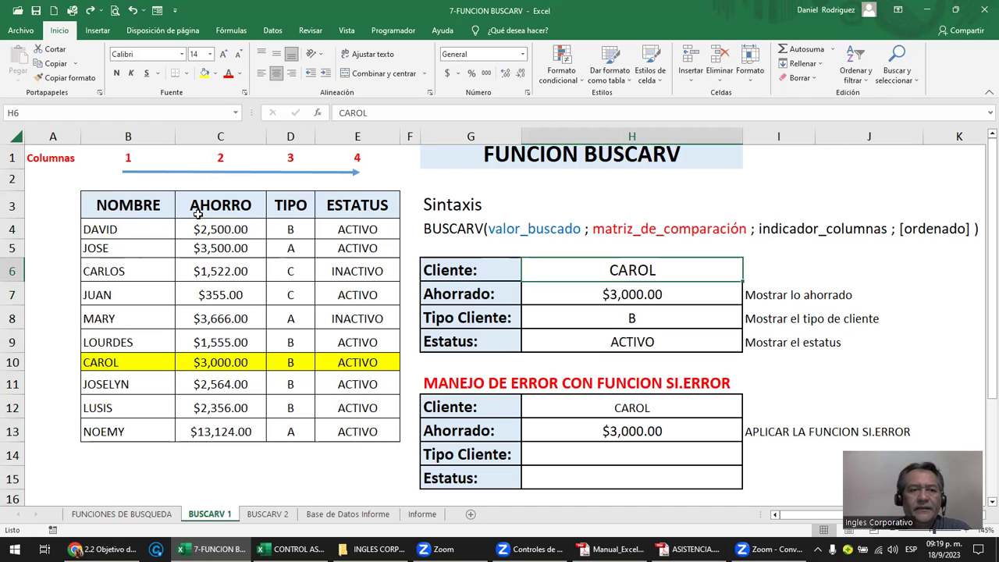
pyautogui.click(137, 136)
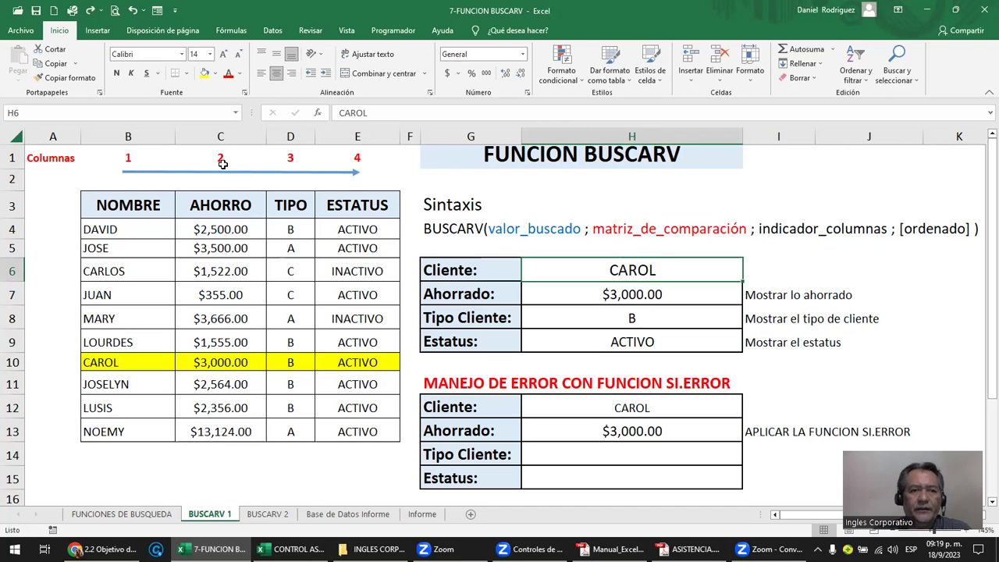
pyautogui.click(213, 457)
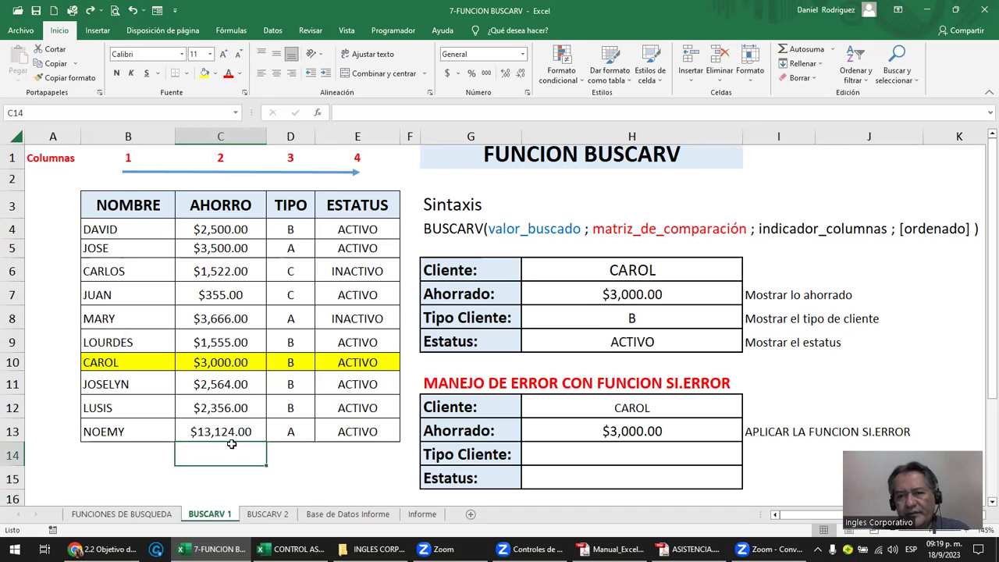
pyautogui.click(643, 271)
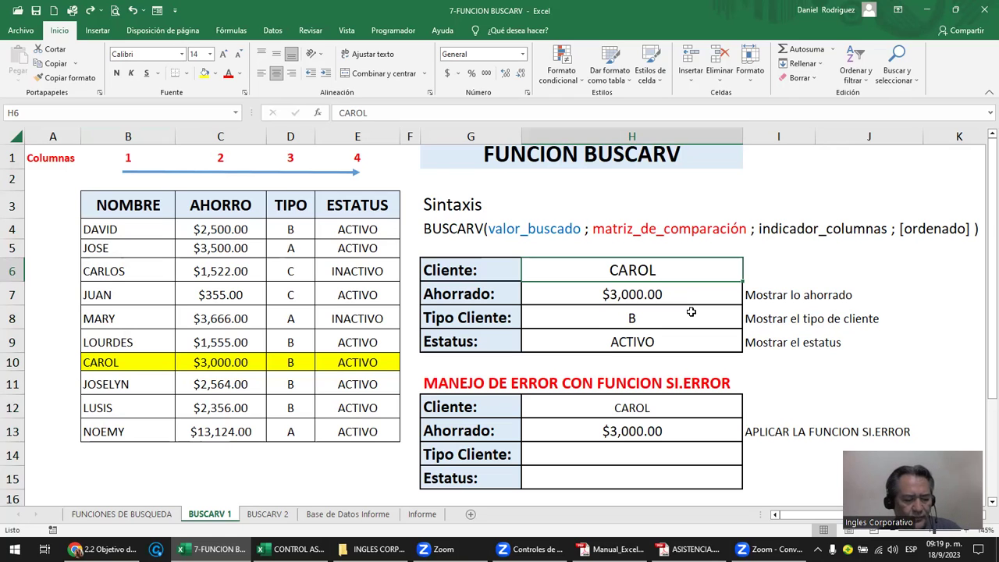
# Look up client XXXX in H6, briefly renaming NOEMY in B13 to XXXX and undoing it.
pyautogui.write('XXXX')
pyautogui.press('Return')
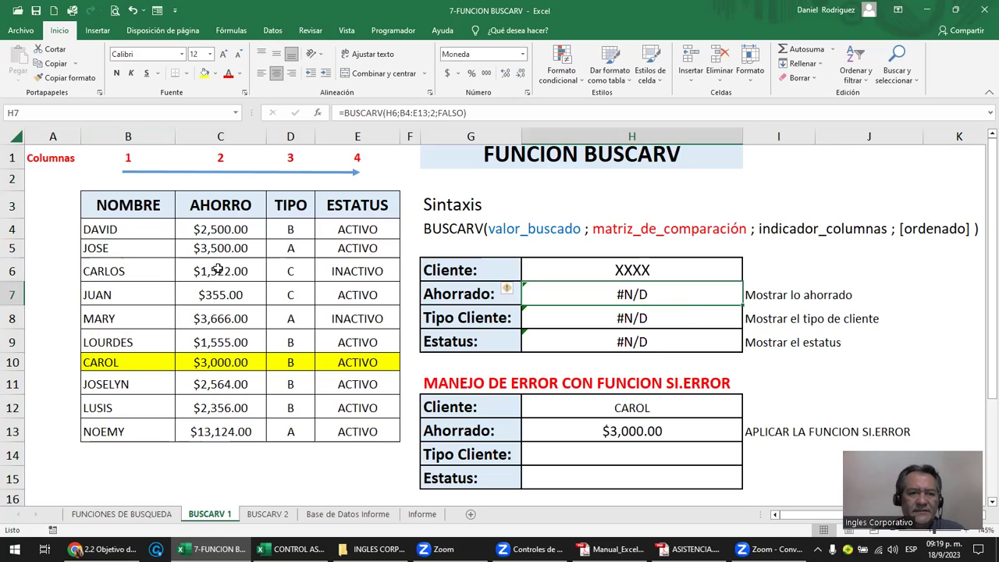
pyautogui.click(117, 429)
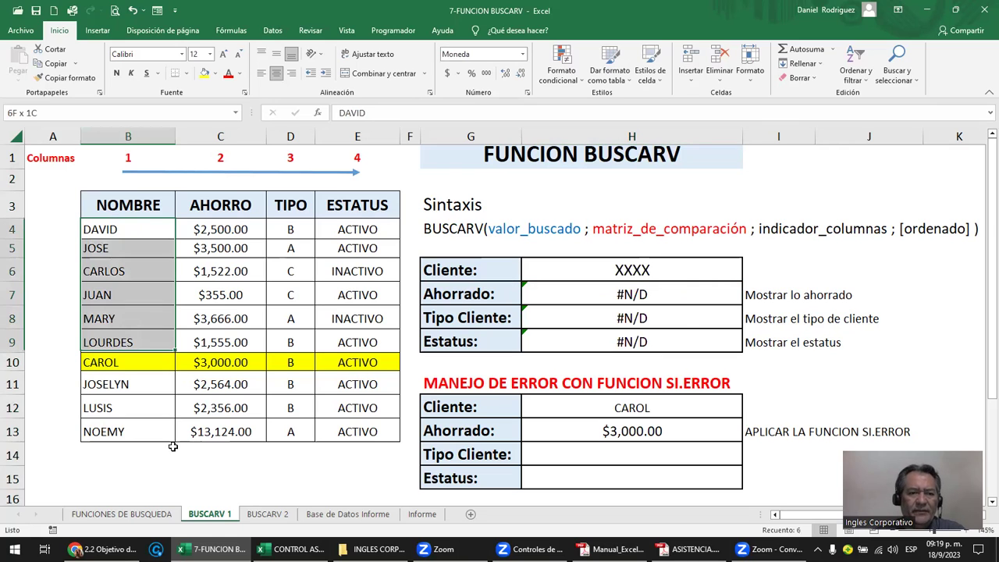
pyautogui.press('F2')
pyautogui.press('Home')
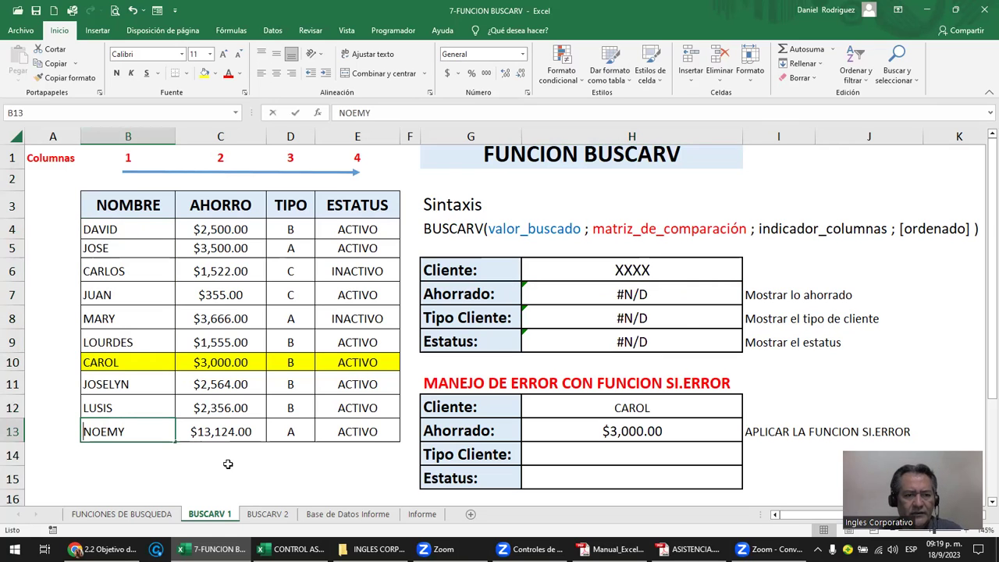
pyautogui.hotkey('shift', 'End')
pyautogui.write('XXXX')
pyautogui.press('Return')
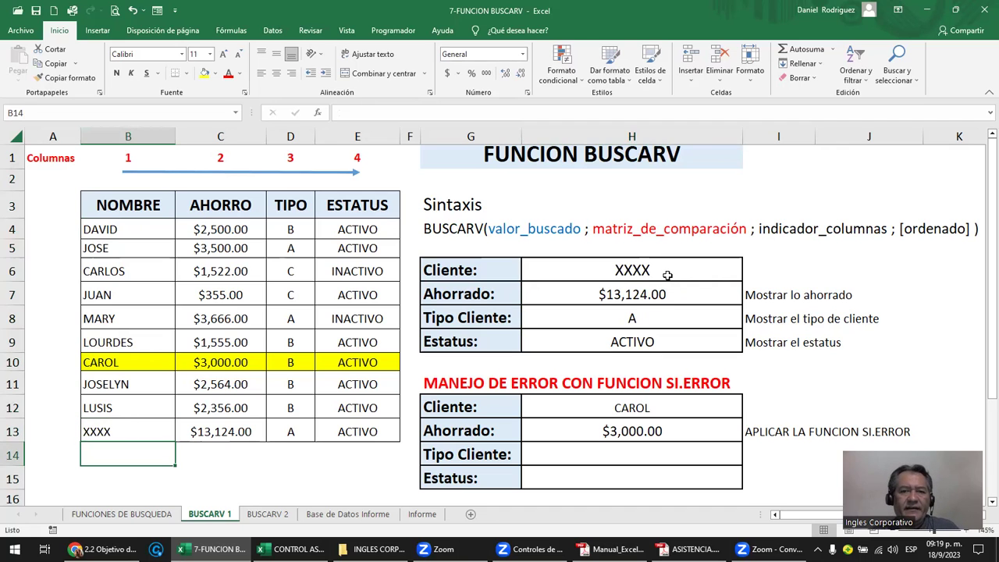
pyautogui.click(134, 429)
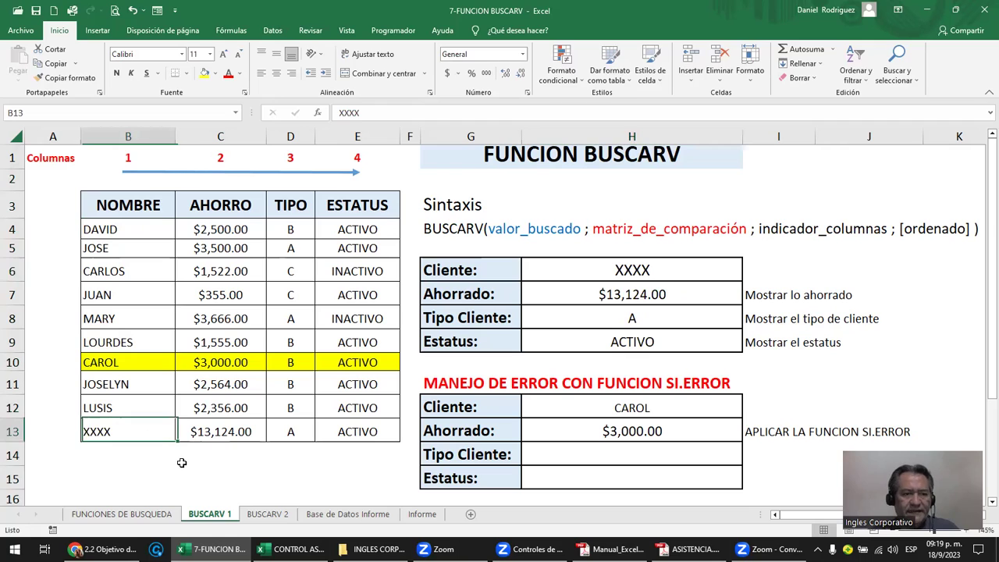
pyautogui.hotkey('ctrl', 'z')
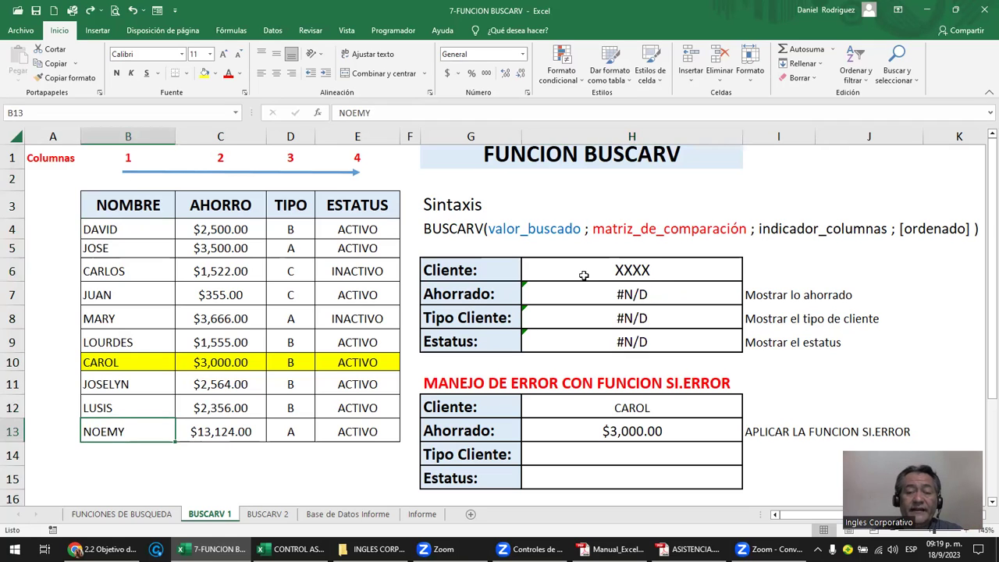
# Review the client XXXX, the B4:B13 name list and H7's savings lookup formula.
pyautogui.click(585, 269)
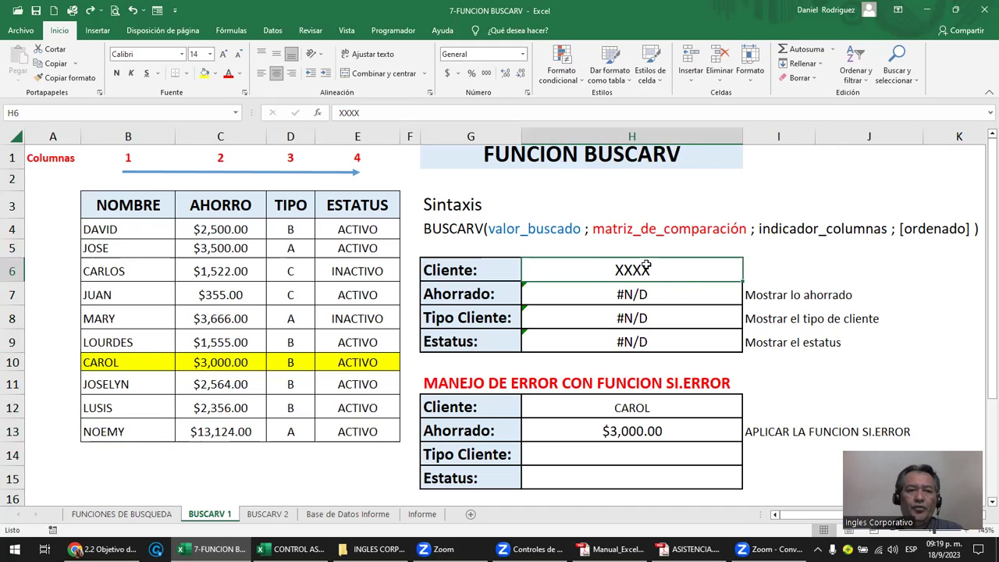
pyautogui.moveTo(128, 229); pyautogui.dragTo(131, 431)
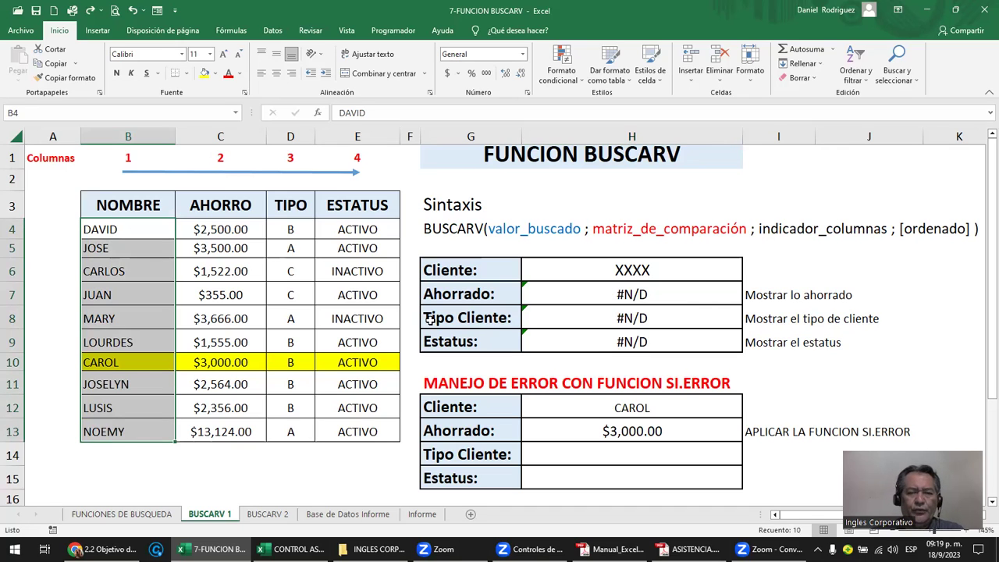
pyautogui.click(622, 270)
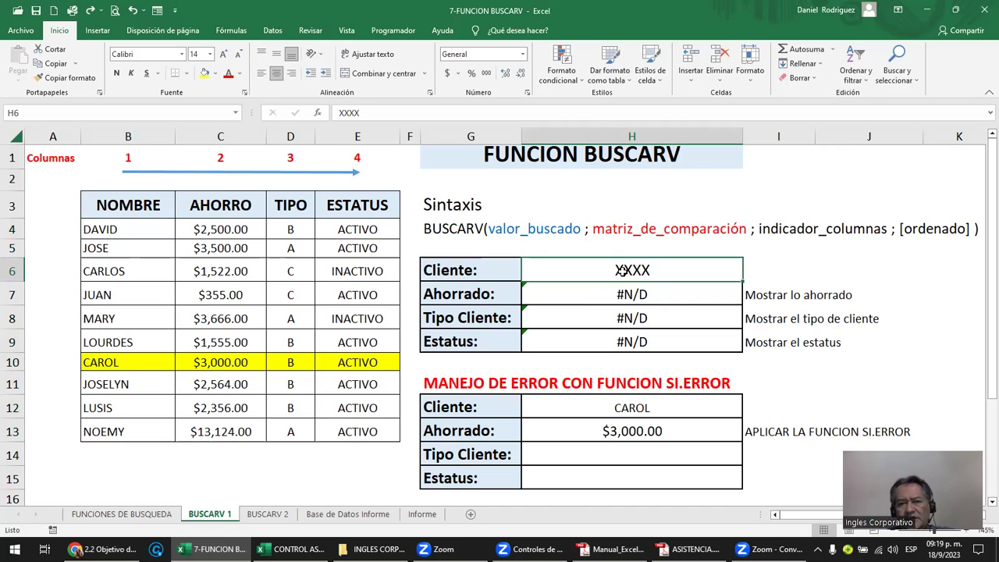
pyautogui.click(658, 295)
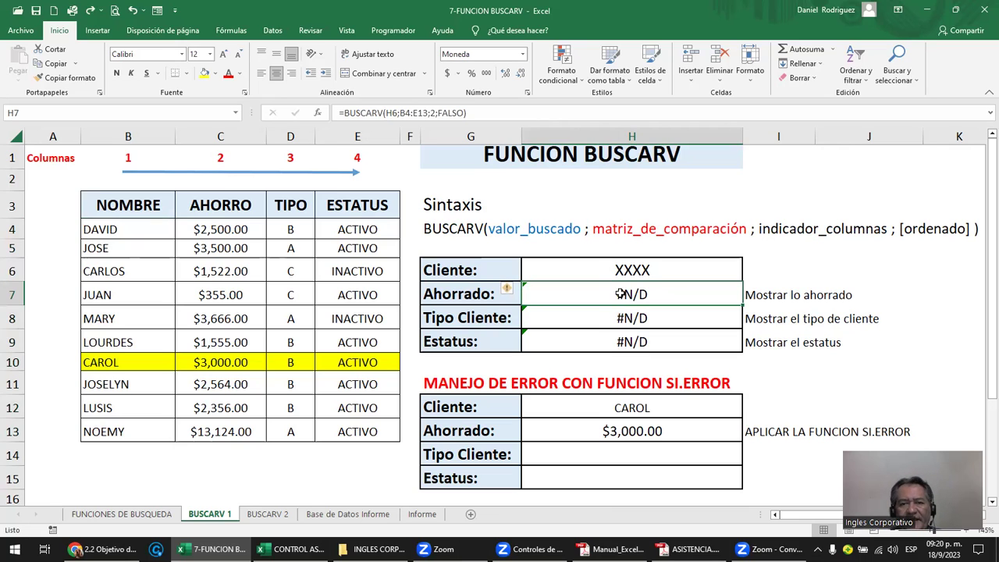
pyautogui.doubleClick(620, 294)
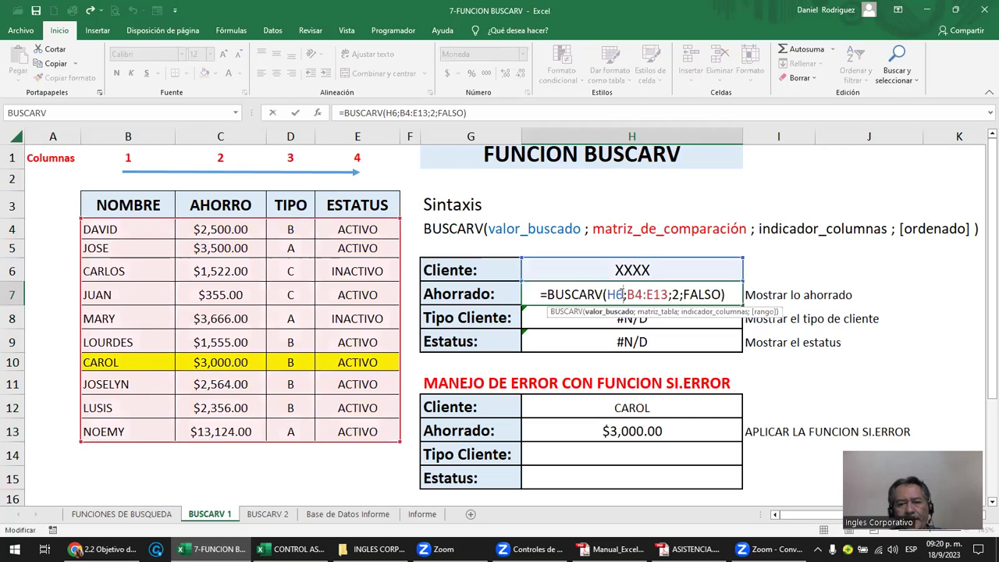
pyautogui.click(638, 408)
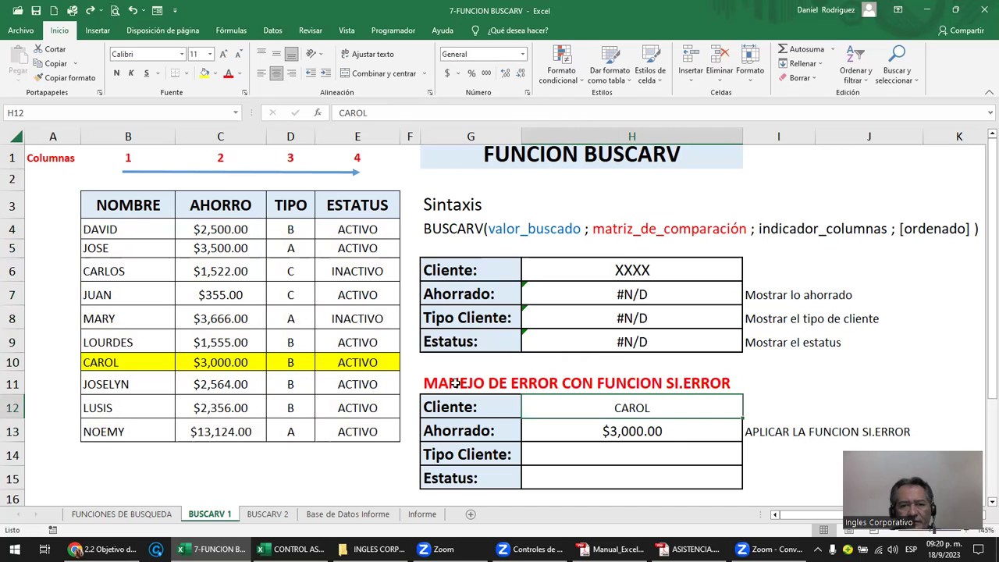
# Enter the unknown client XXXX in the error-handling Cliente cell H12.
pyautogui.click(522, 390)
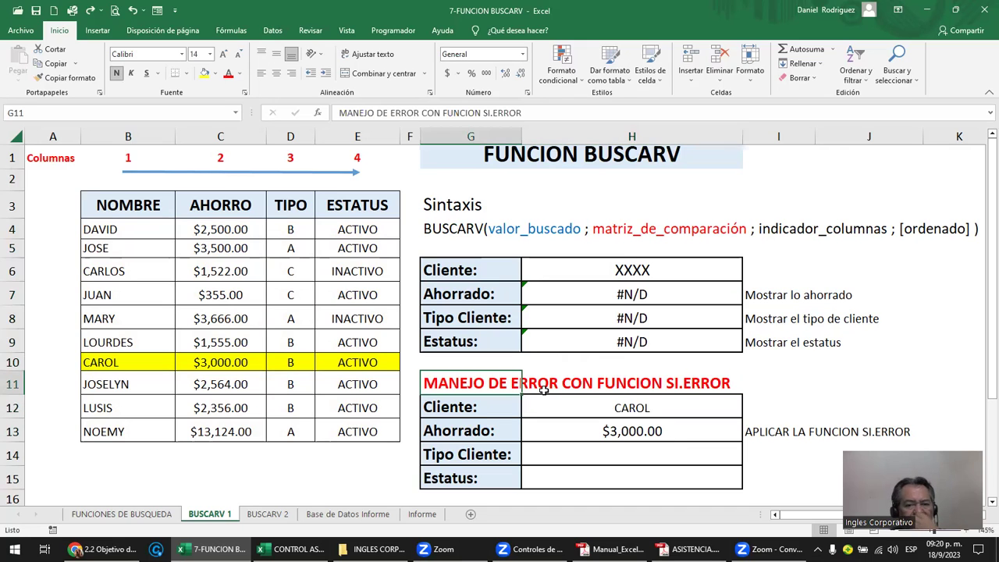
pyautogui.click(473, 407)
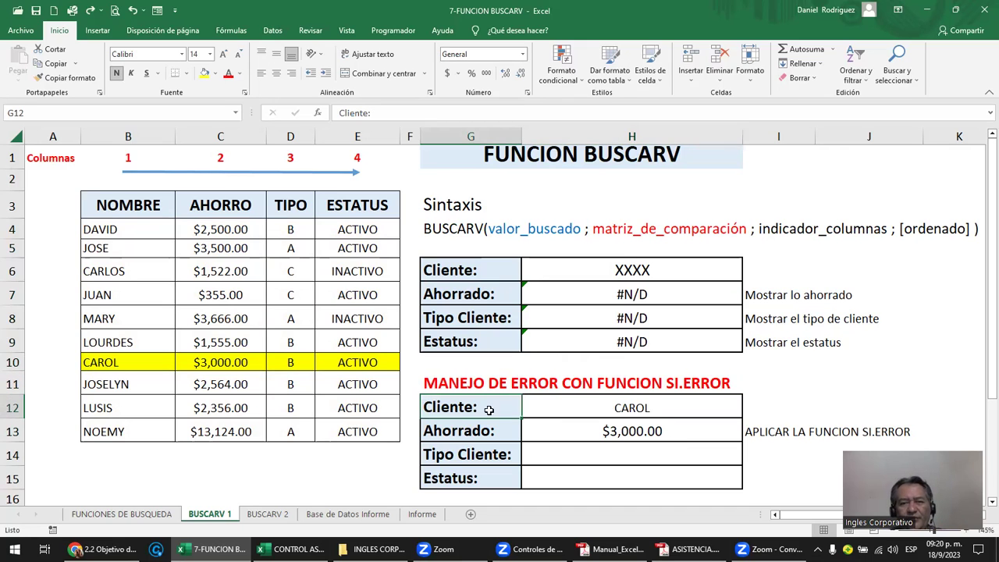
pyautogui.moveTo(654, 442); pyautogui.dragTo(654, 447)
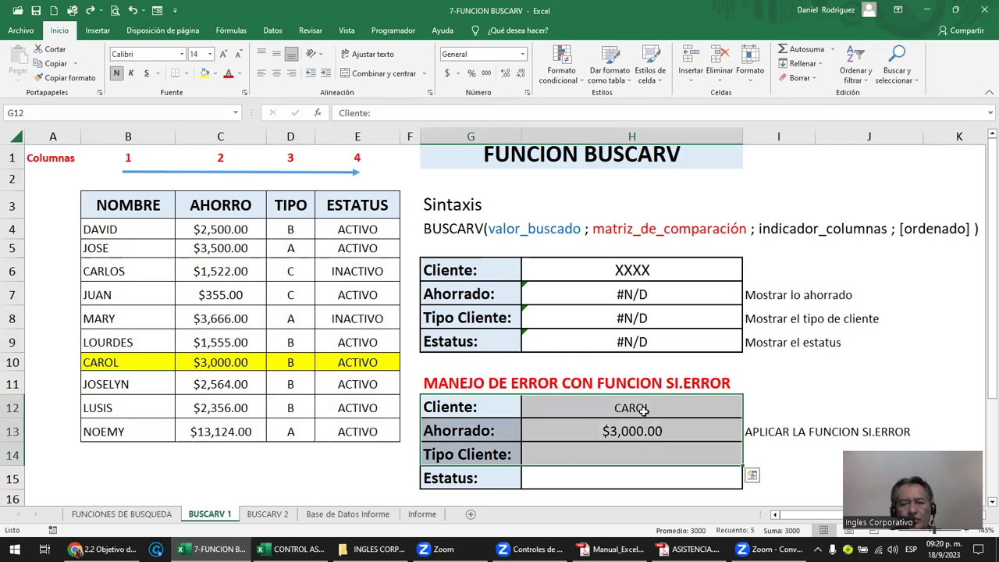
pyautogui.click(642, 409)
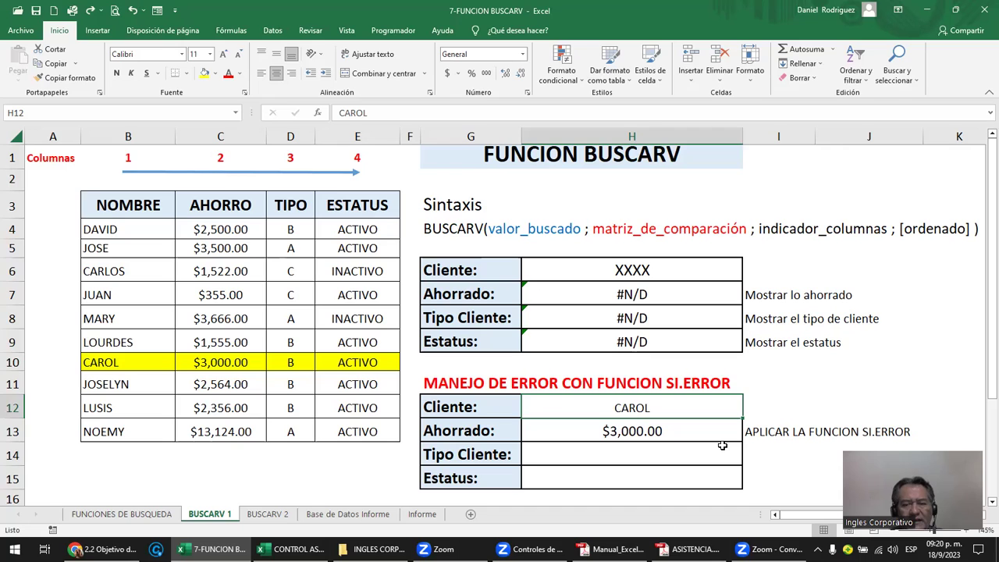
pyautogui.write('XXXX')
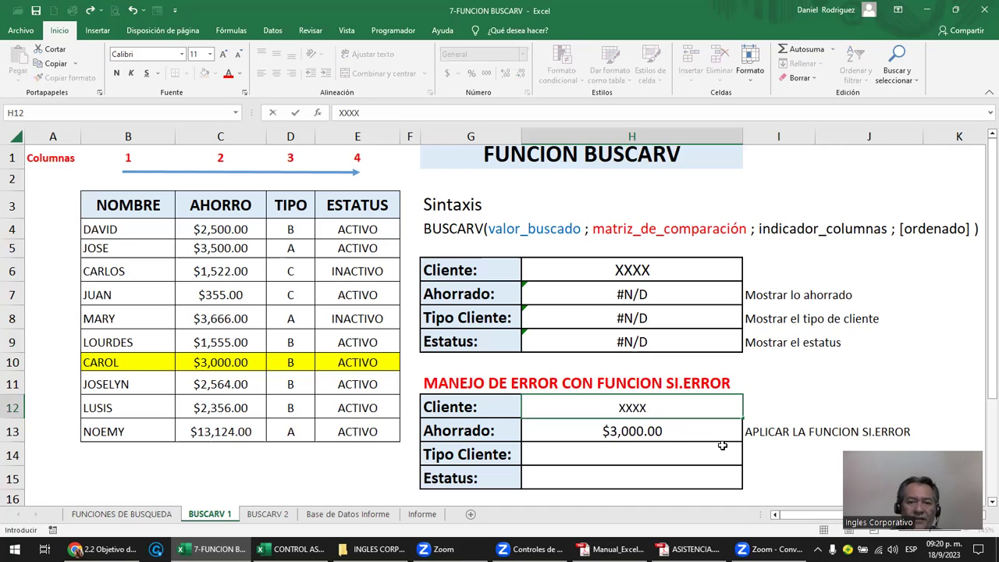
pyautogui.press('Return')
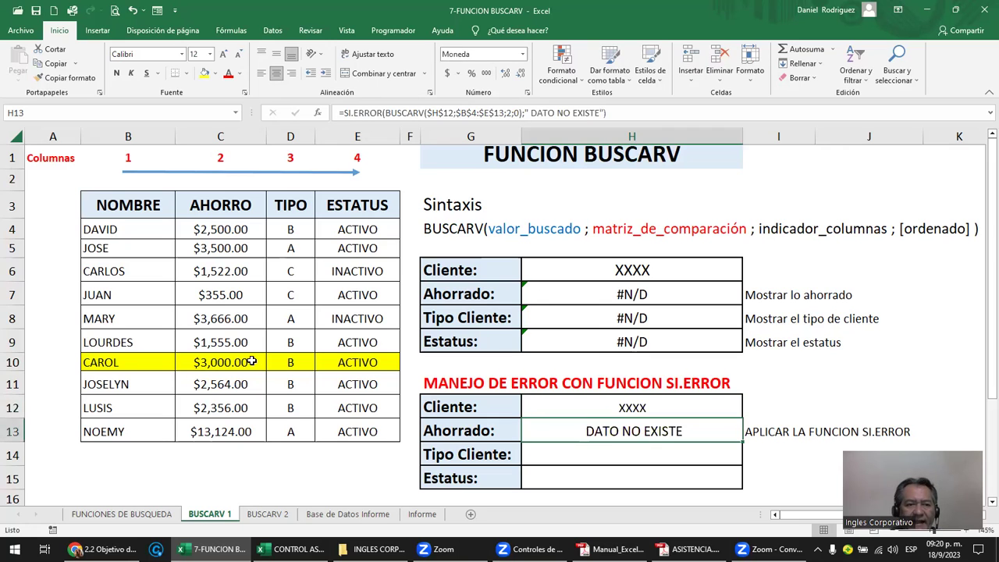
# Compare H13's SI.ERROR formula with the plain BUSCARV formula in H7.
pyautogui.moveTo(117, 229); pyautogui.dragTo(126, 406)
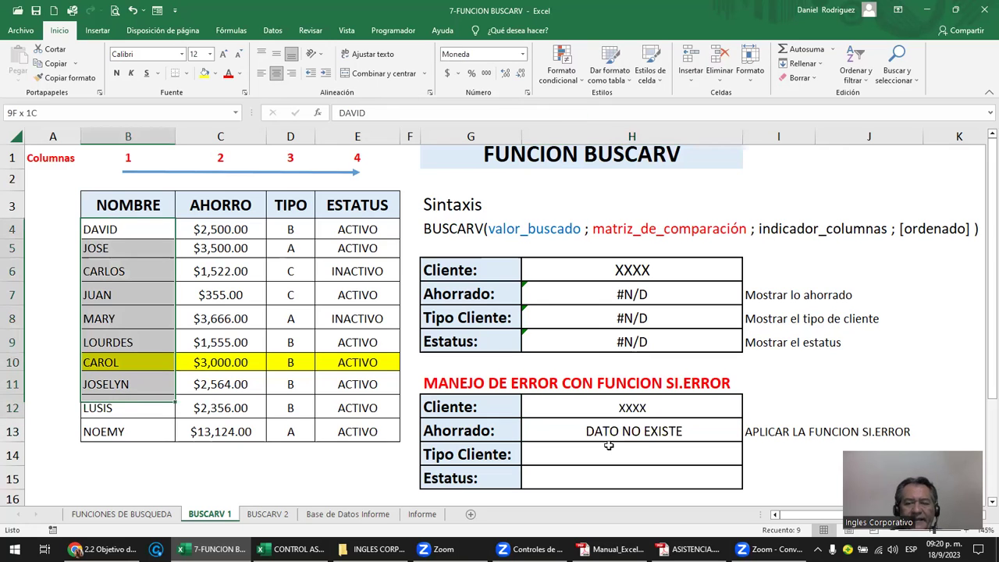
pyautogui.click(628, 431)
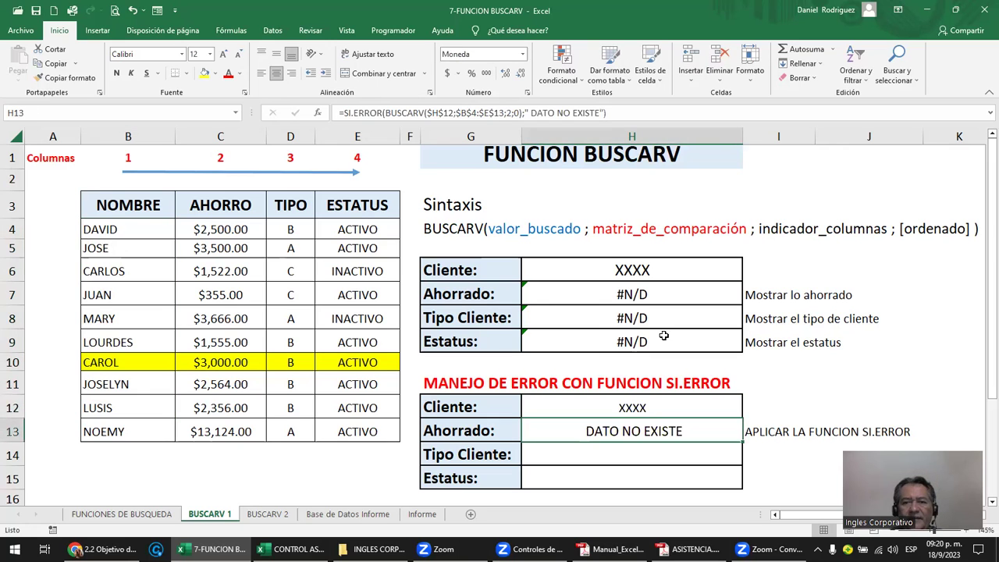
pyautogui.click(638, 295)
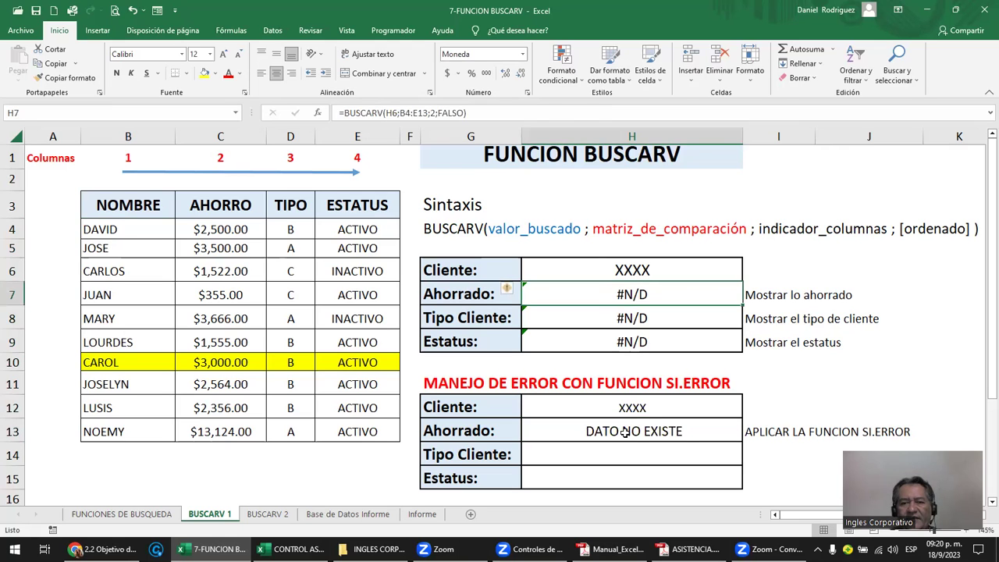
pyautogui.click(626, 433)
pyautogui.doubleClick(709, 432)
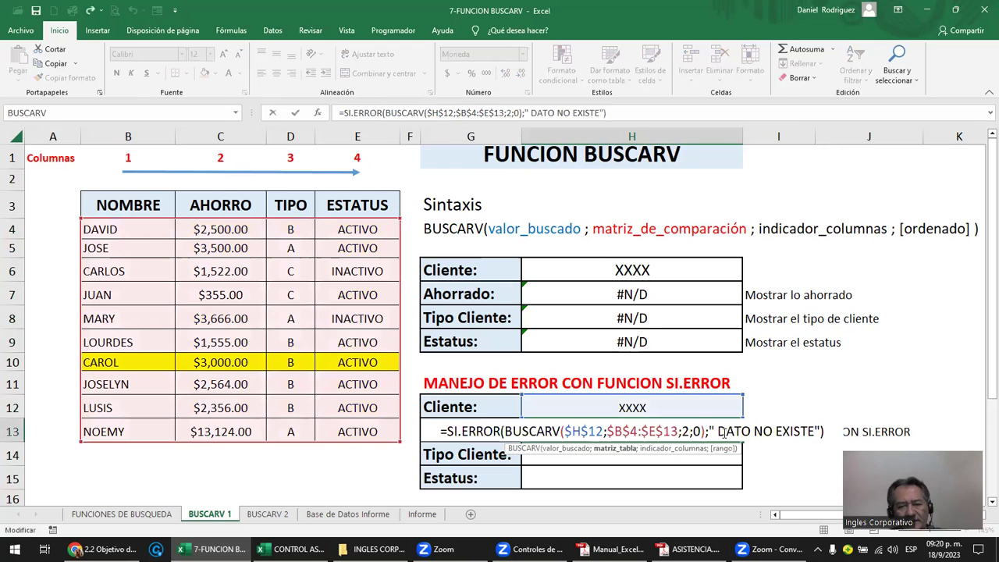
pyautogui.press('Escape')
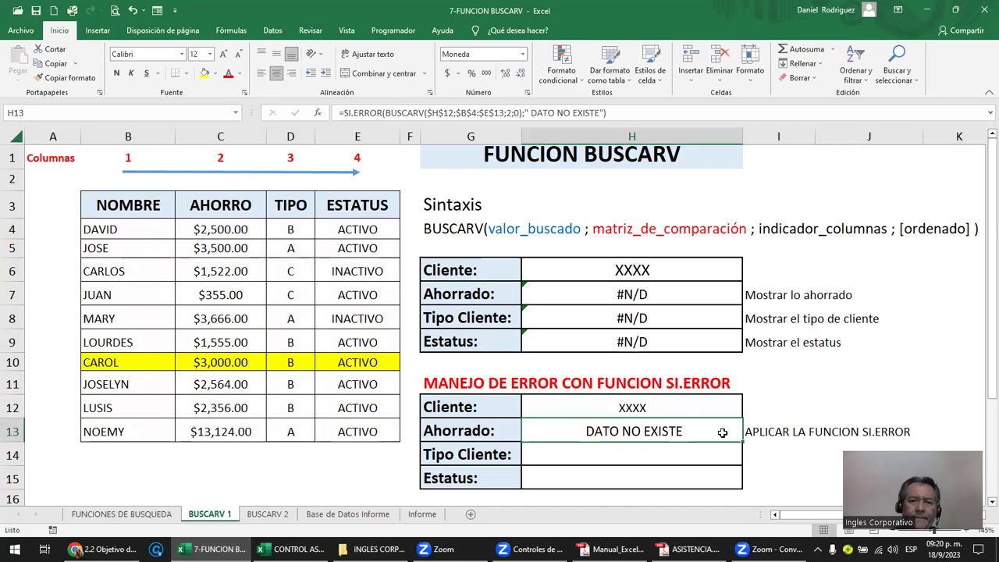
pyautogui.click(590, 290)
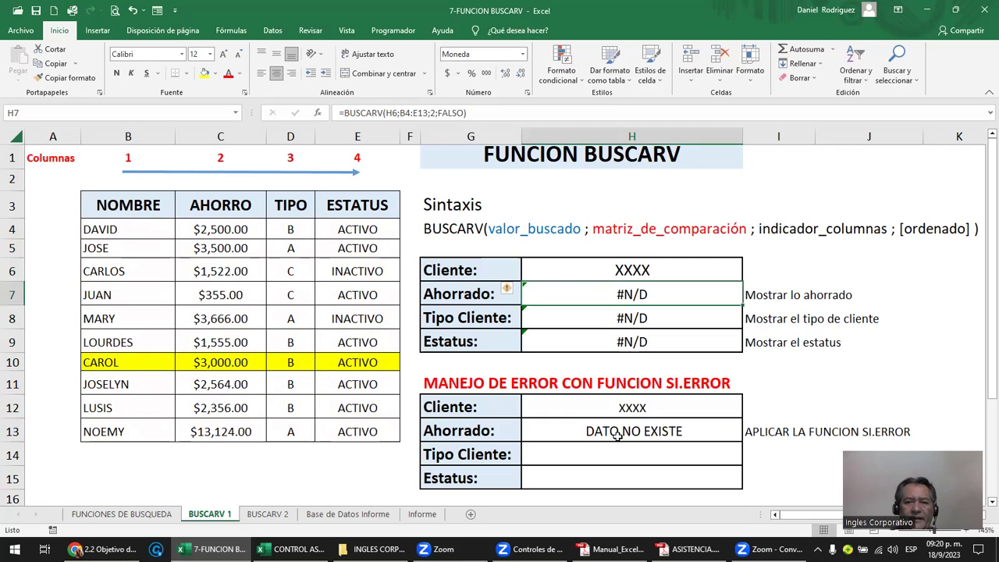
pyautogui.click(615, 430)
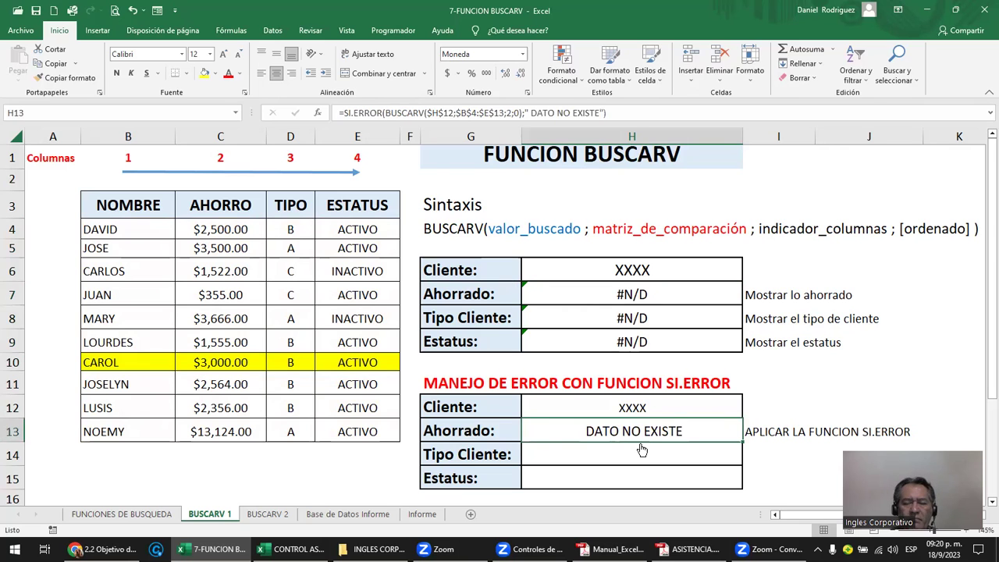
pyautogui.press('F2')
pyautogui.press('Escape')
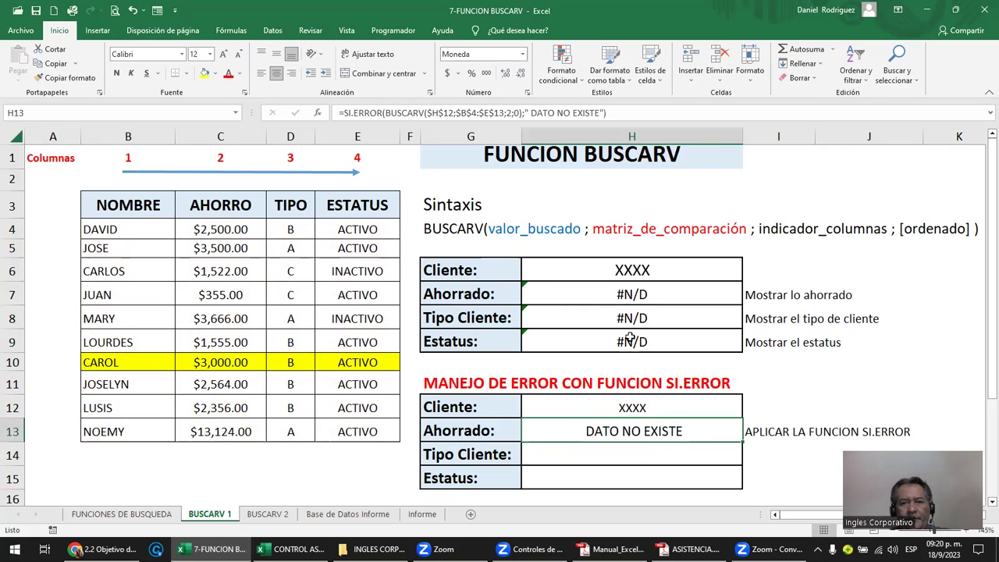
# Test the main lookup by entering CAROL, then X, as the client in H6.
pyautogui.click(627, 269)
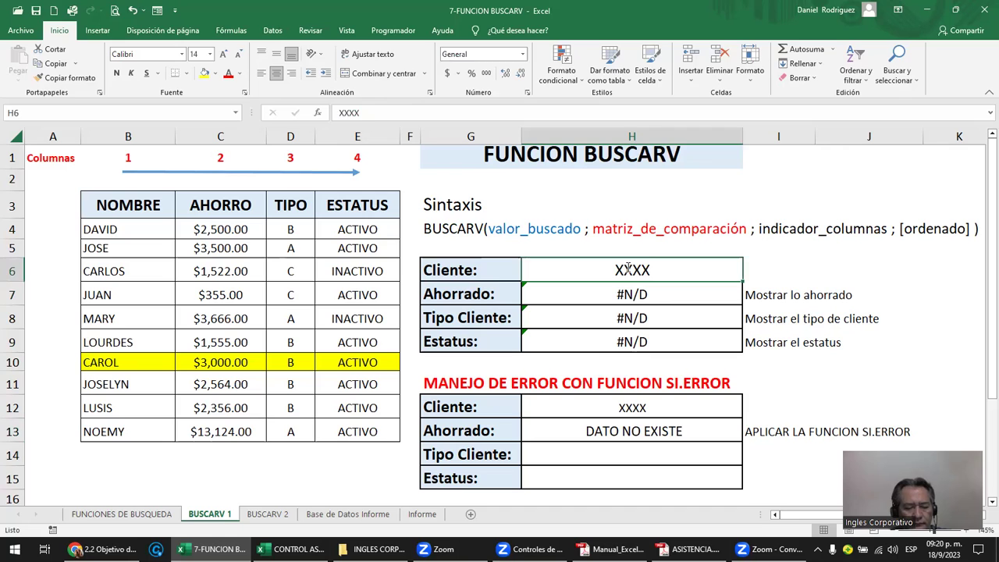
pyautogui.write('CAROL')
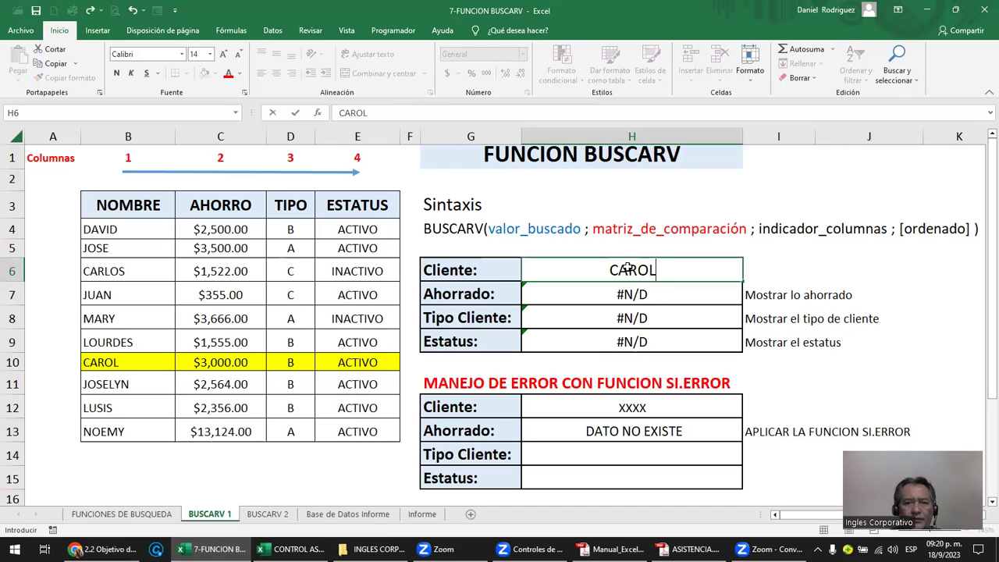
pyautogui.press('Return')
pyautogui.click(628, 268)
pyautogui.write('X')
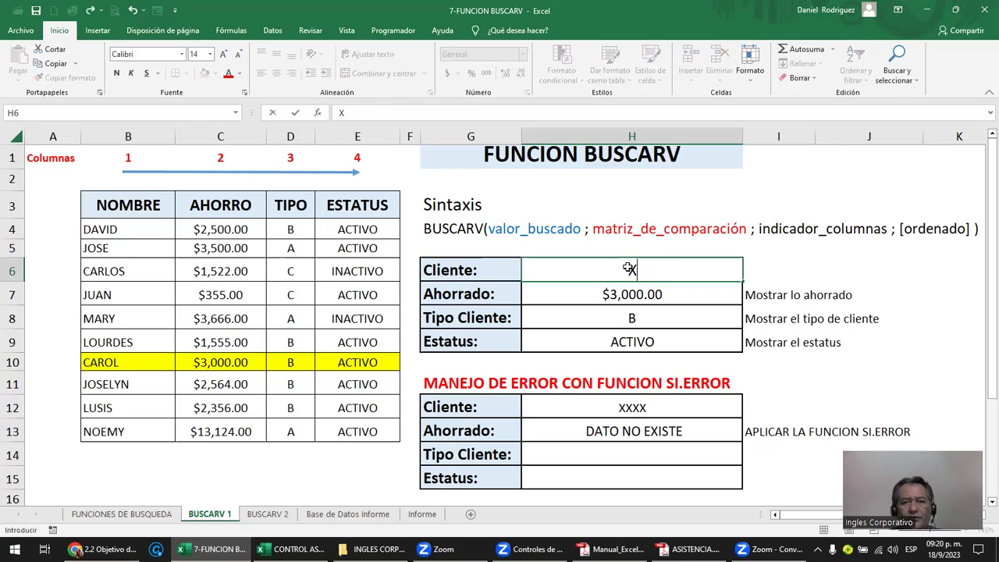
pyautogui.press('Return')
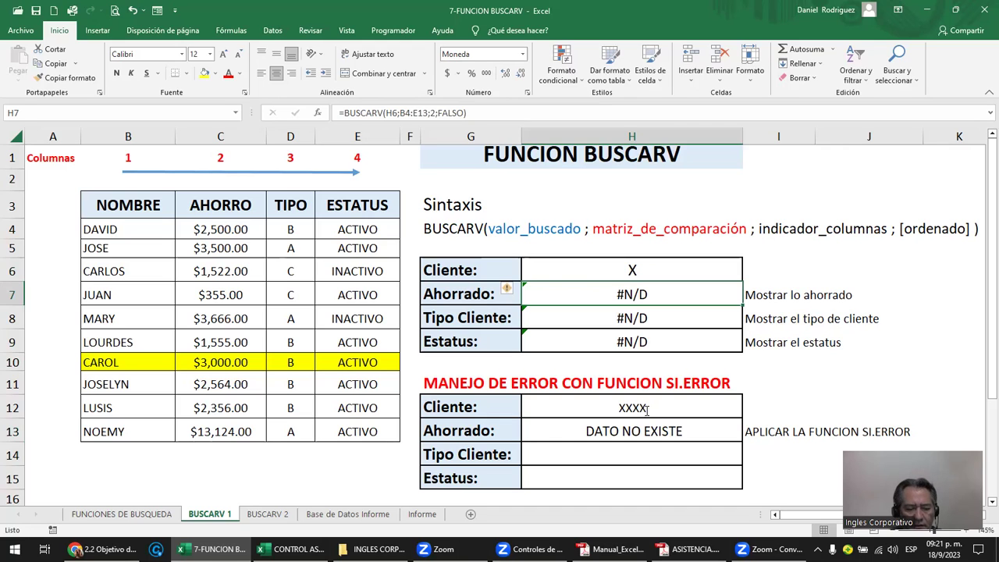
# Test H13 with CAROL, then X, in H12, and finally clear H12.
pyautogui.click(647, 408)
pyautogui.write('CAROL')
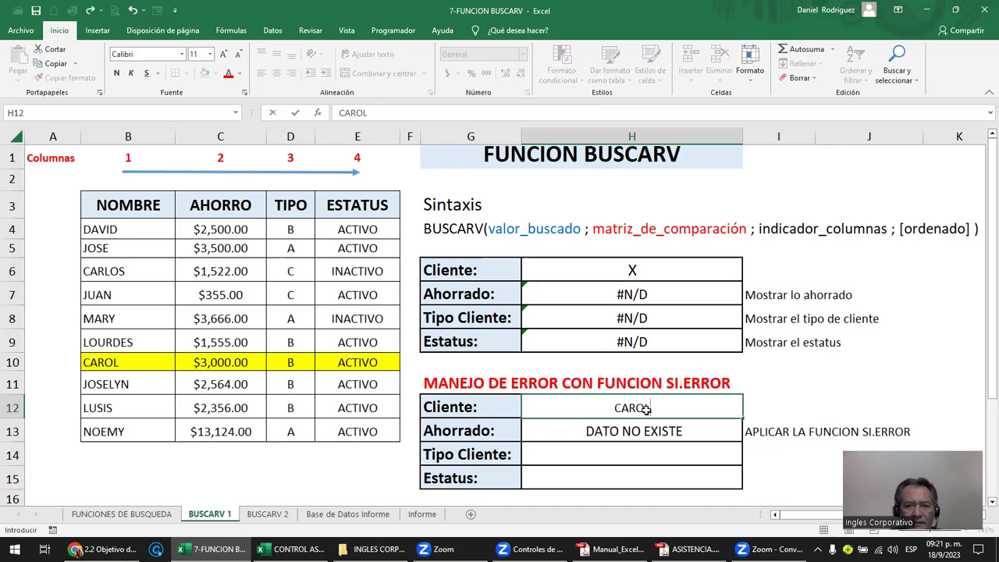
pyautogui.press('Return')
pyautogui.click(646, 409)
pyautogui.write('X')
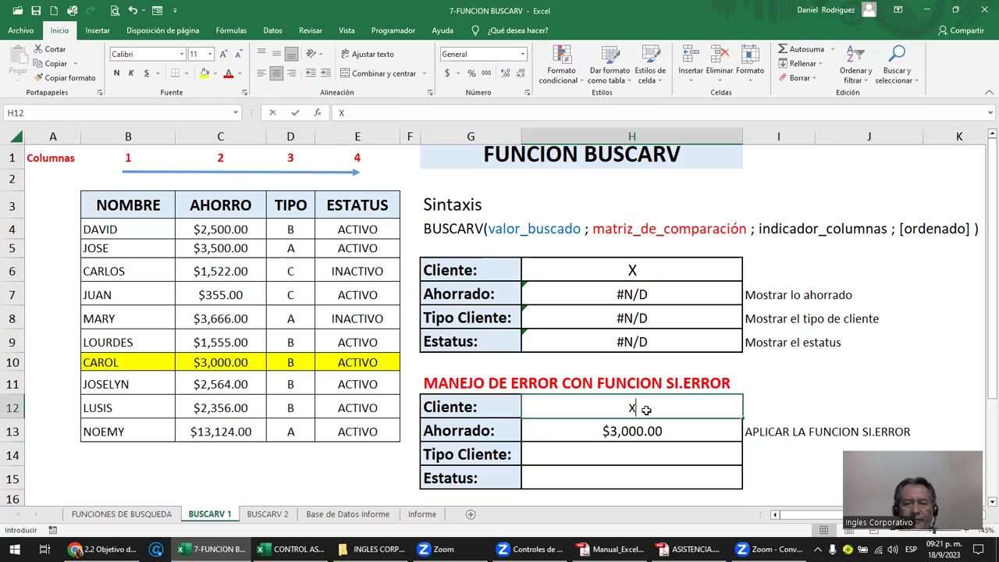
pyautogui.hotkey('ctrl', 'Return')
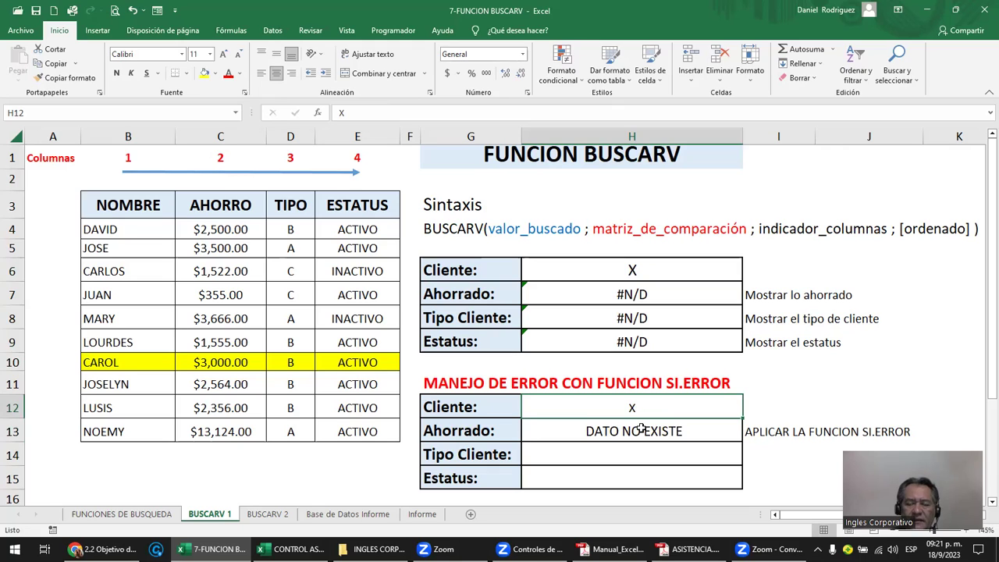
pyautogui.press('Delete')
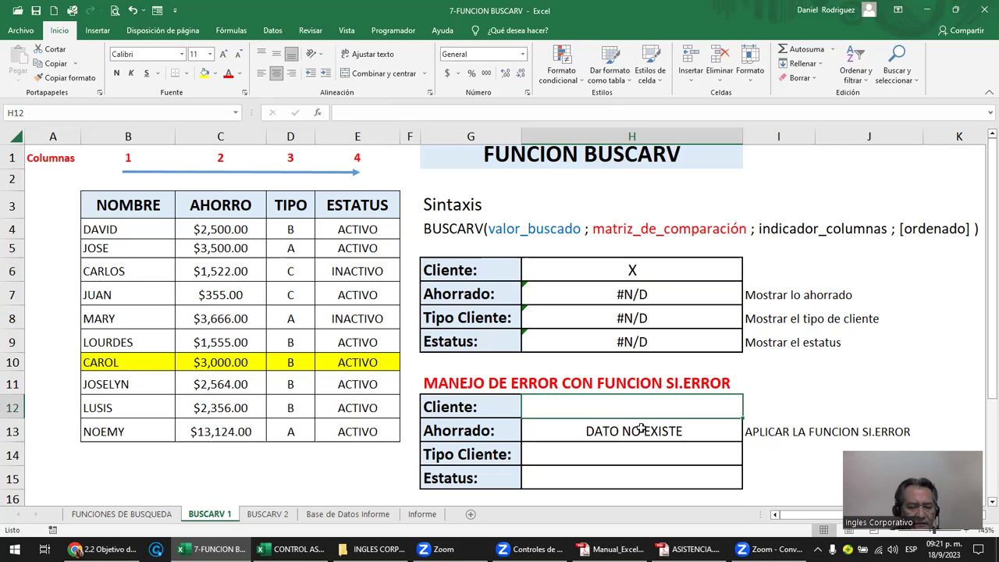
# Set H12 to x and enter =BUSCARV($H$12;$B$4:$E$13;2;0) in H13, which shows #N/D.
pyautogui.write('x')
pyautogui.press('Return')
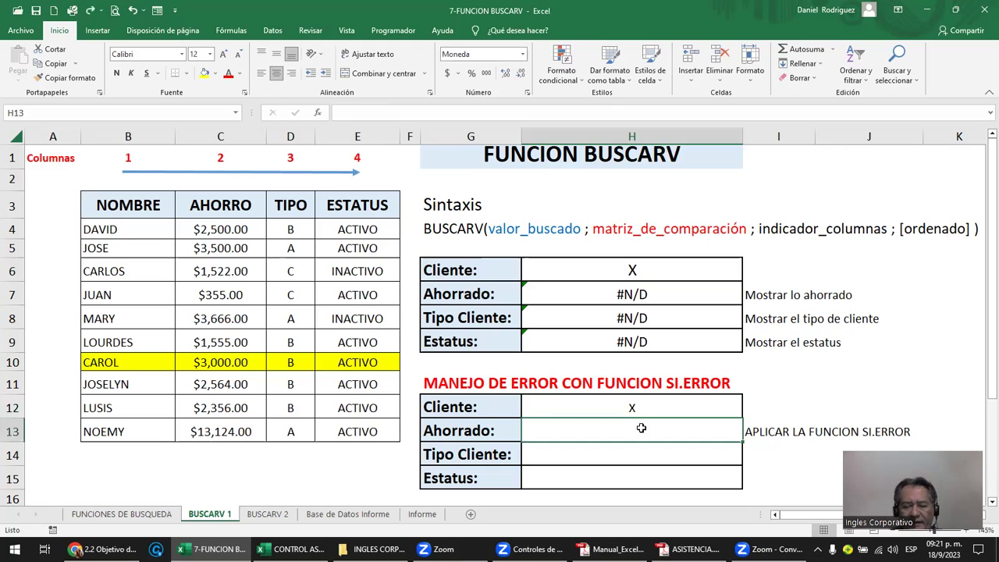
pyautogui.write('=')
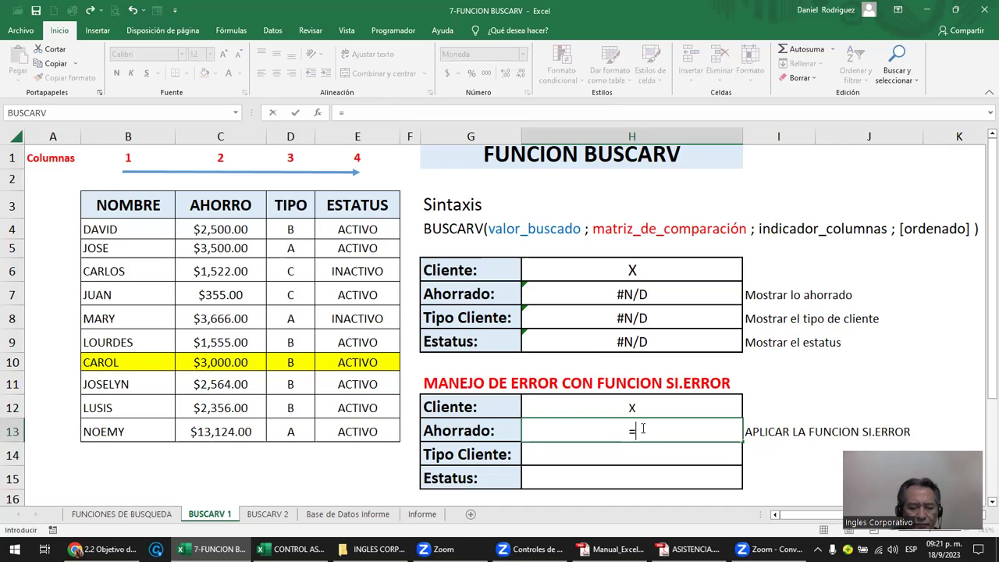
pyautogui.write('BUSCAR')
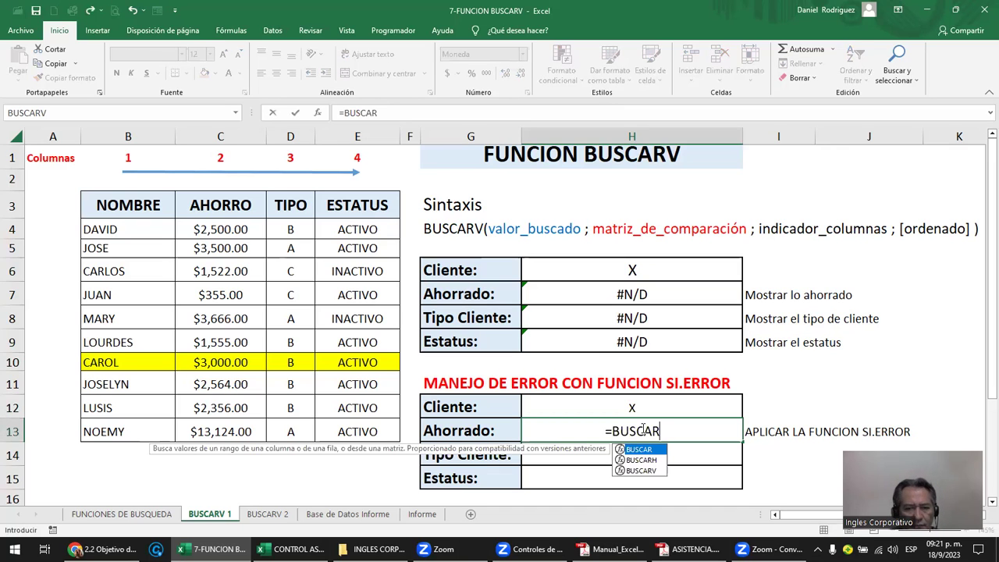
pyautogui.write('V(')
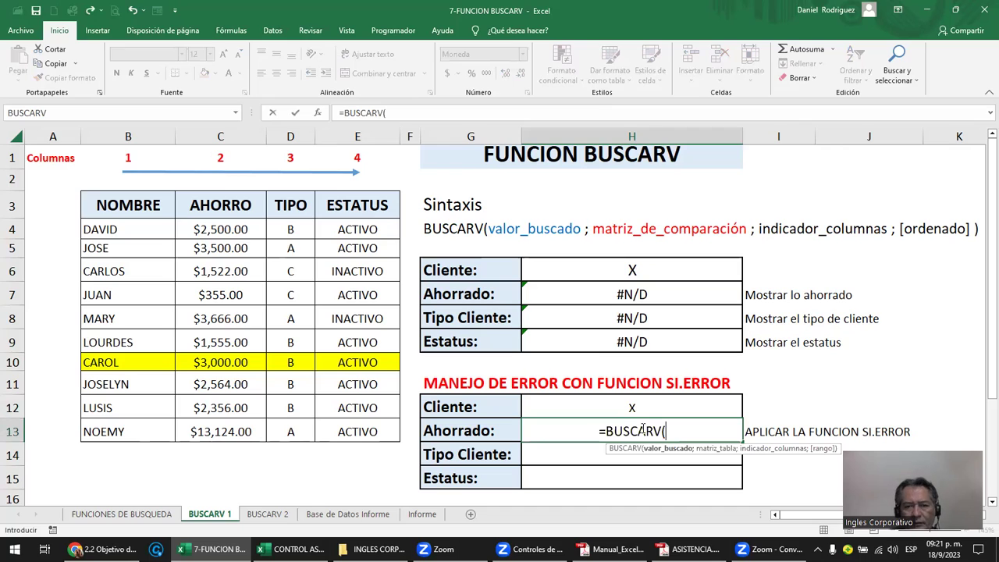
pyautogui.click(631, 410)
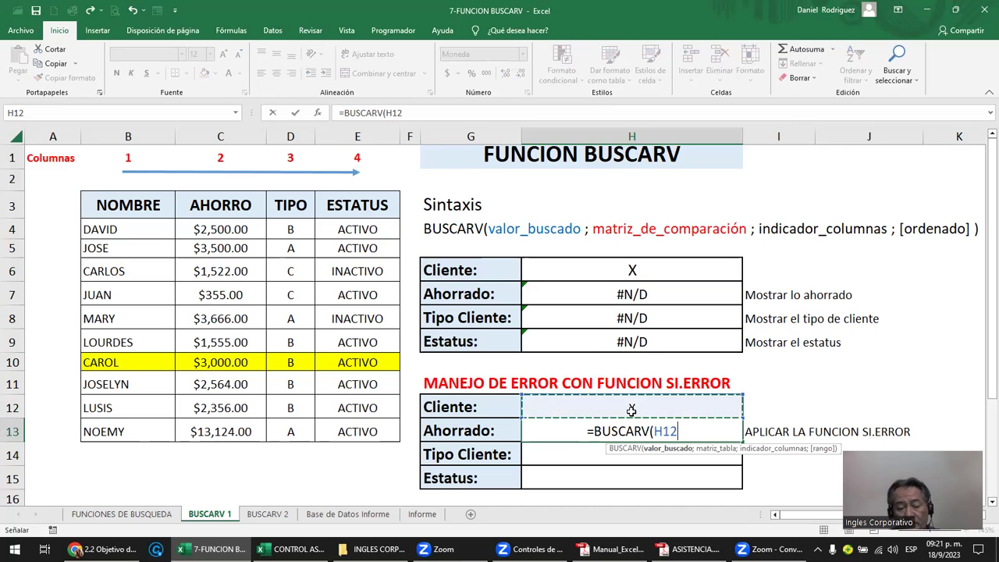
pyautogui.press('F4')
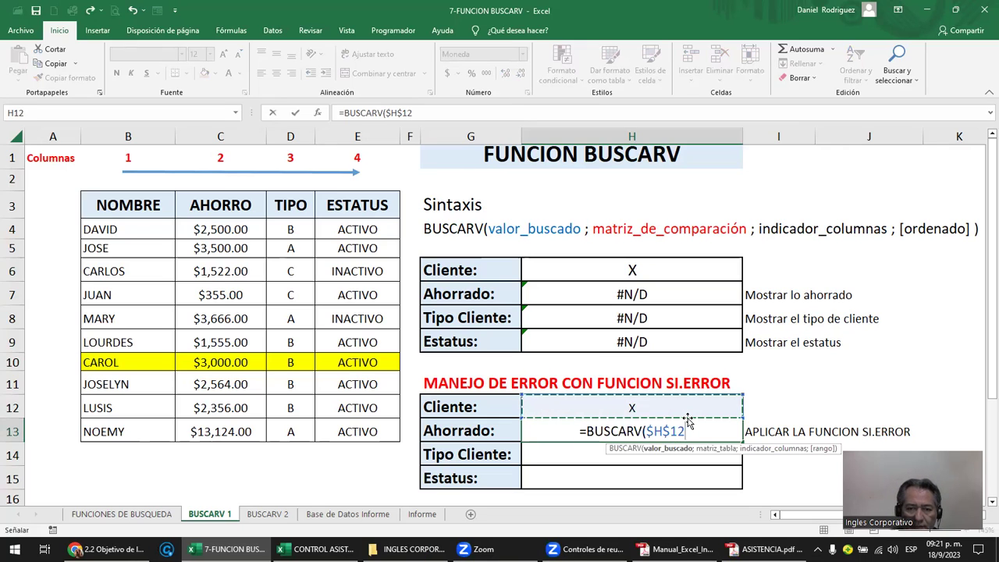
pyautogui.write(';')
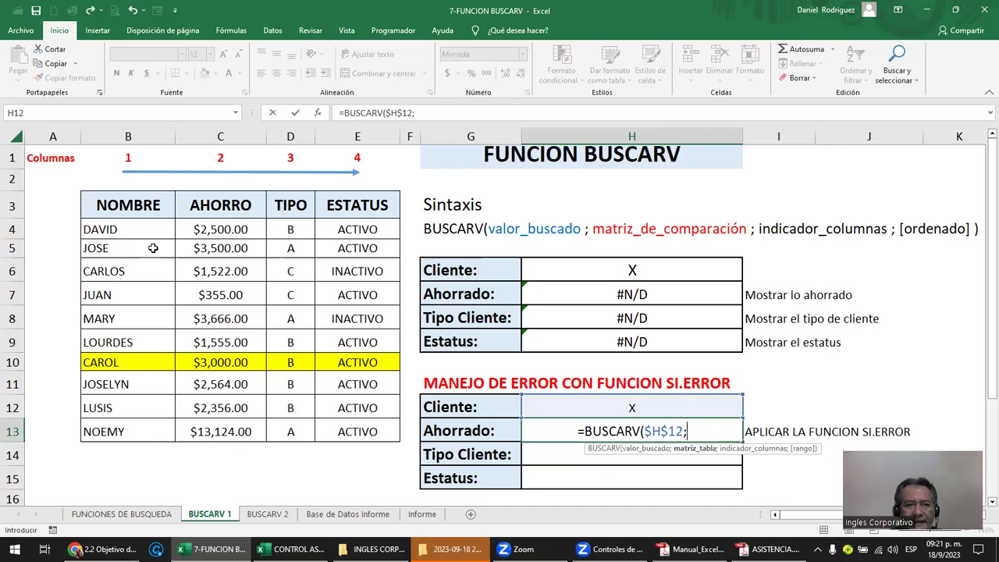
pyautogui.moveTo(109, 228); pyautogui.dragTo(342, 430)
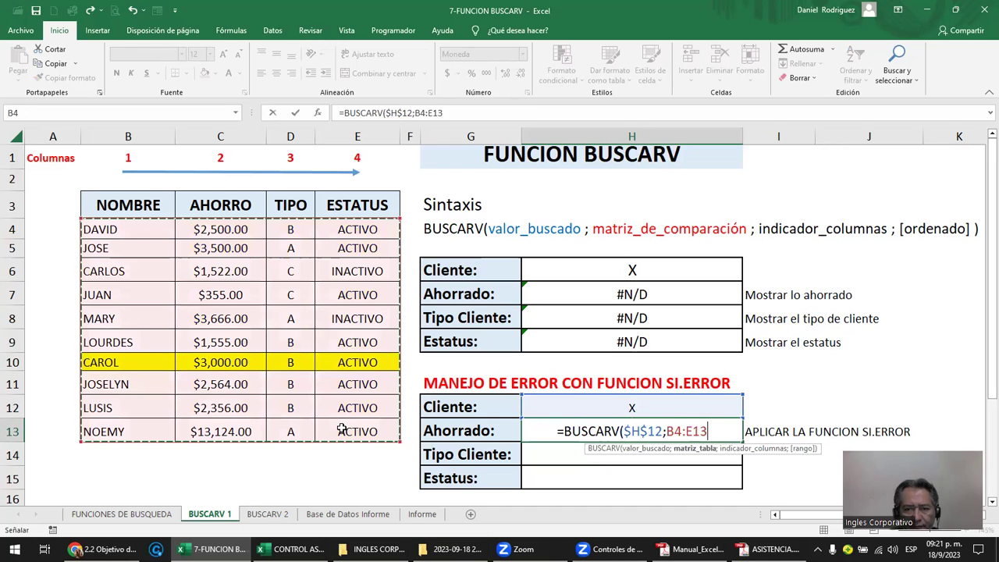
pyautogui.press('F4')
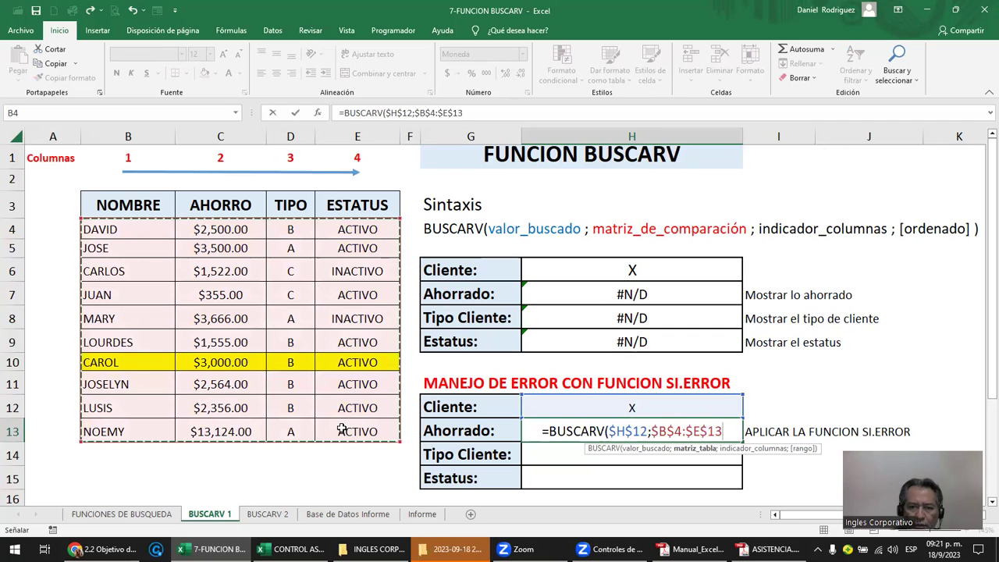
pyautogui.write(';')
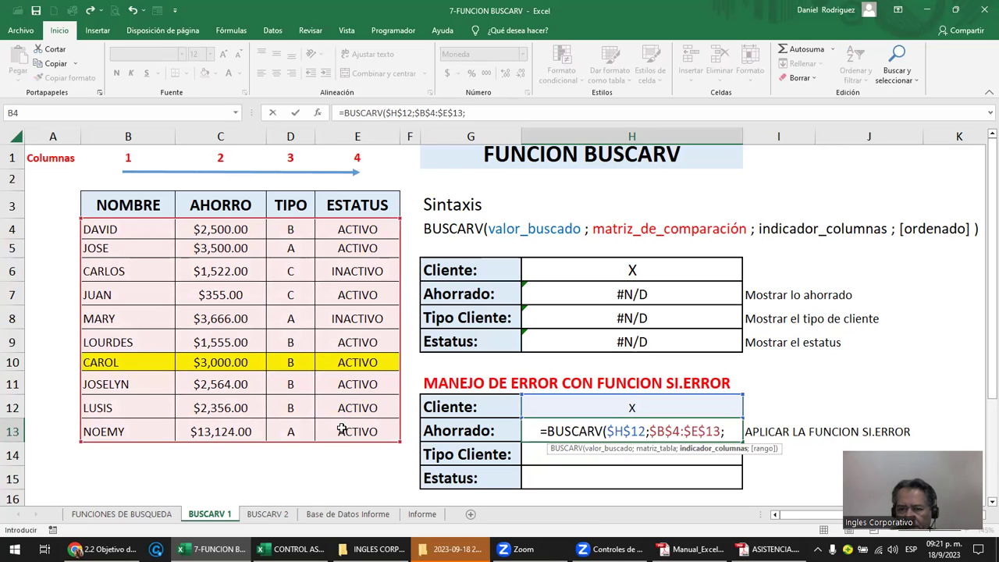
pyautogui.write('2')
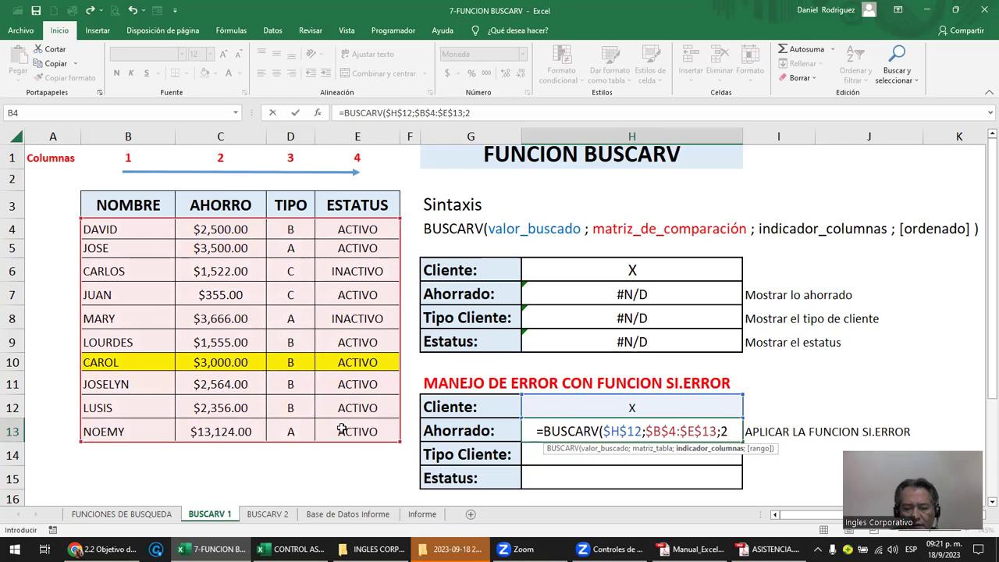
pyautogui.write(';')
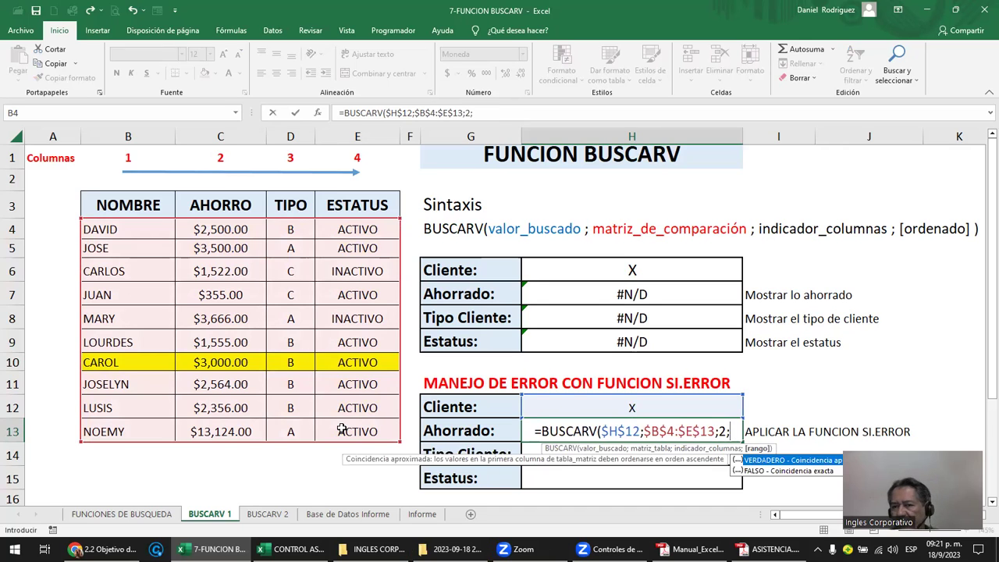
pyautogui.write('0')
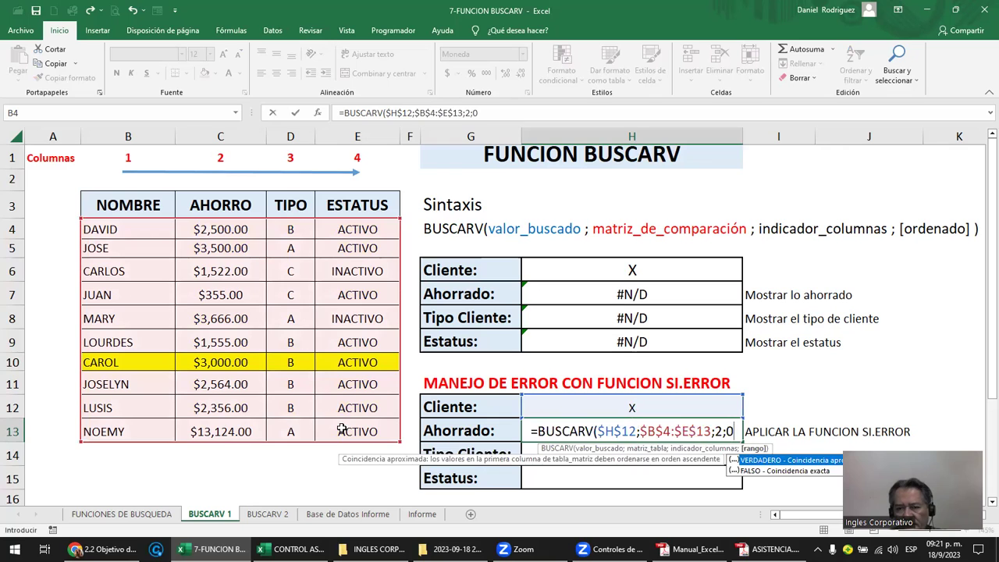
pyautogui.write(')')
pyautogui.press('Return')
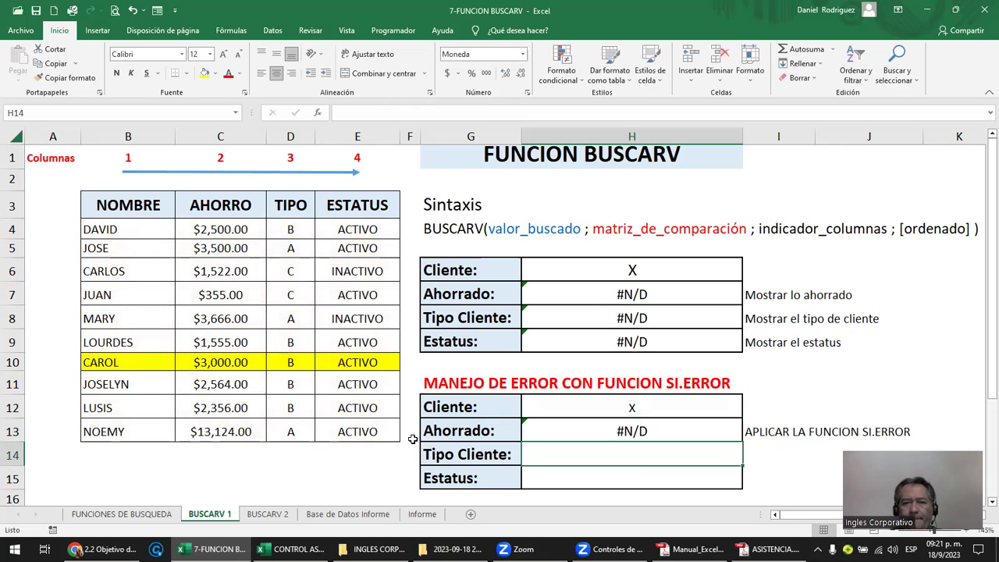
pyautogui.click(625, 402)
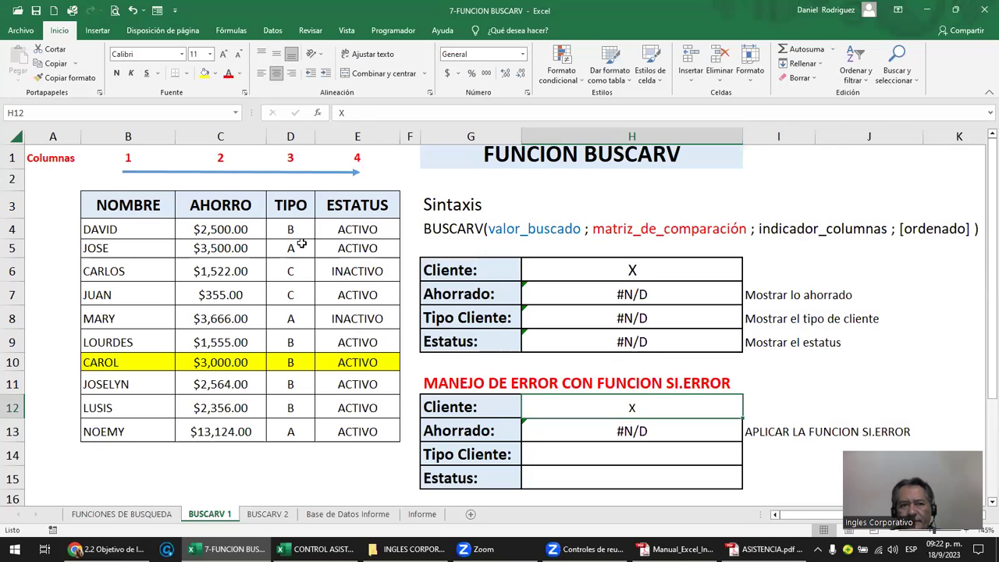
pyautogui.moveTo(129, 230); pyautogui.dragTo(129, 411)
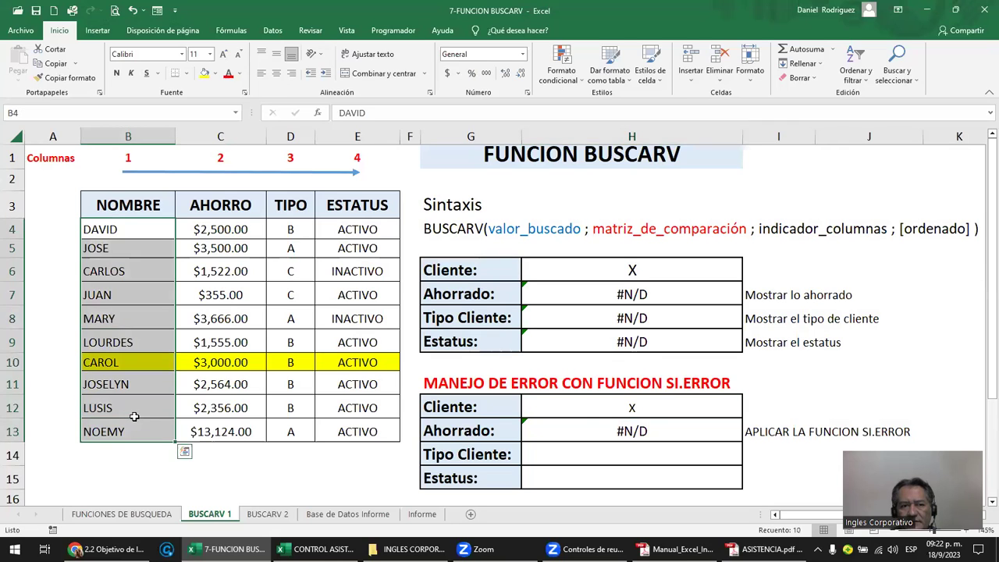
pyautogui.click(614, 408)
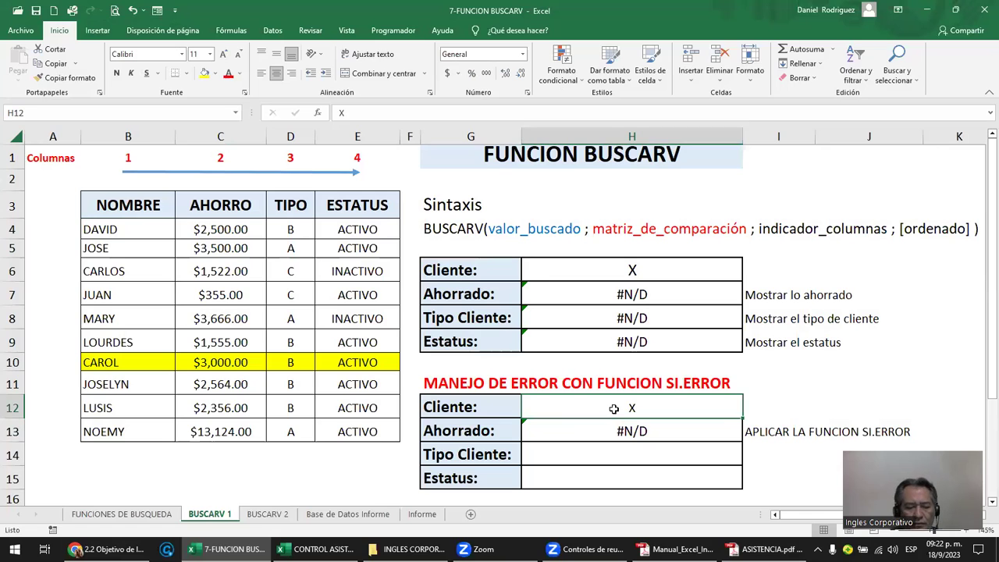
pyautogui.write('CARLOS')
pyautogui.press('Return')
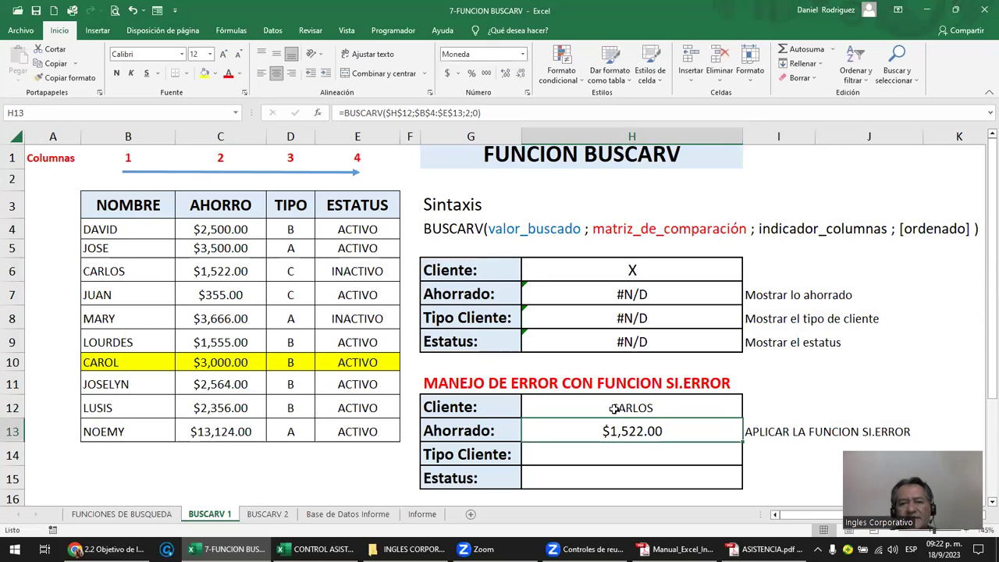
pyautogui.click(636, 408)
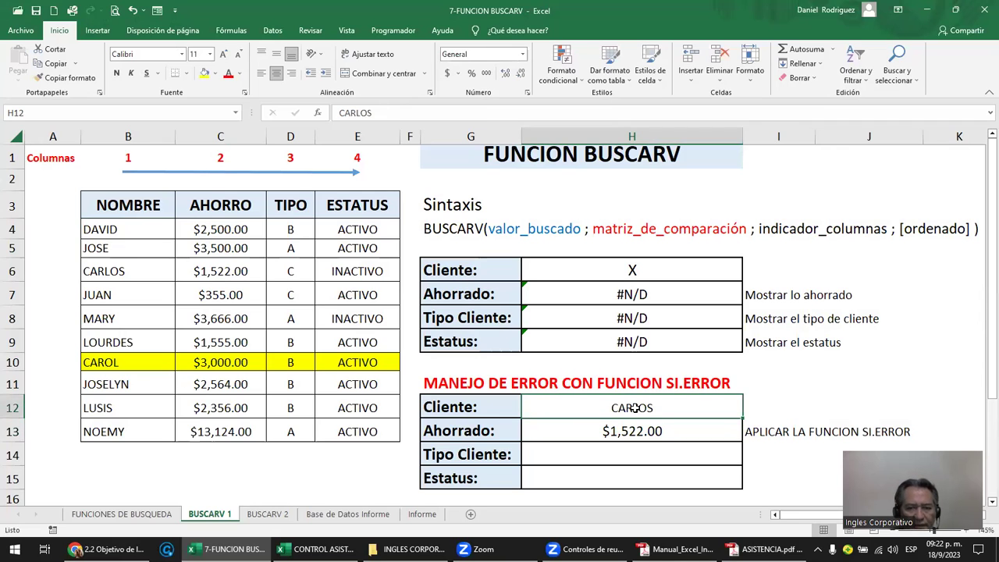
pyautogui.write('X')
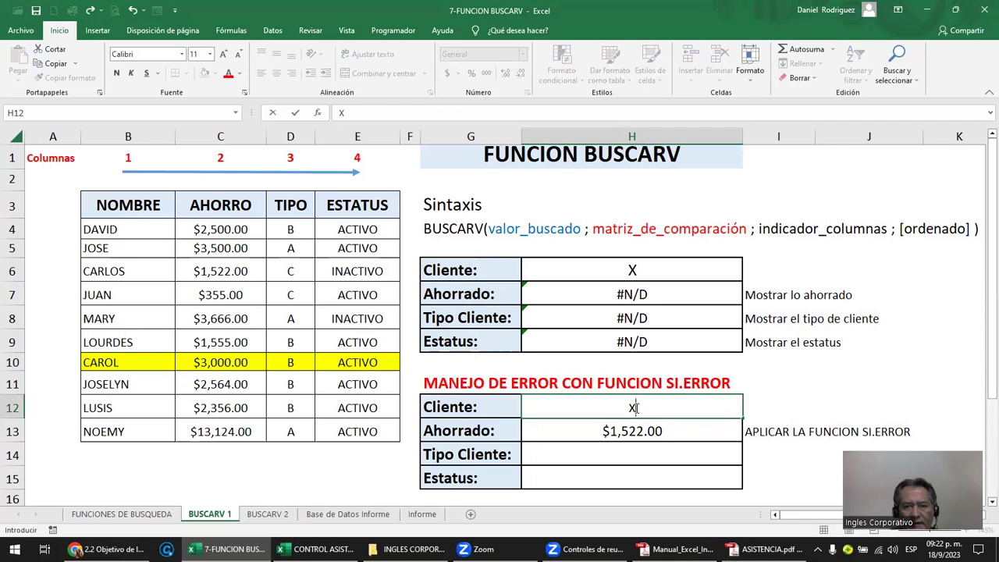
pyautogui.press('Return')
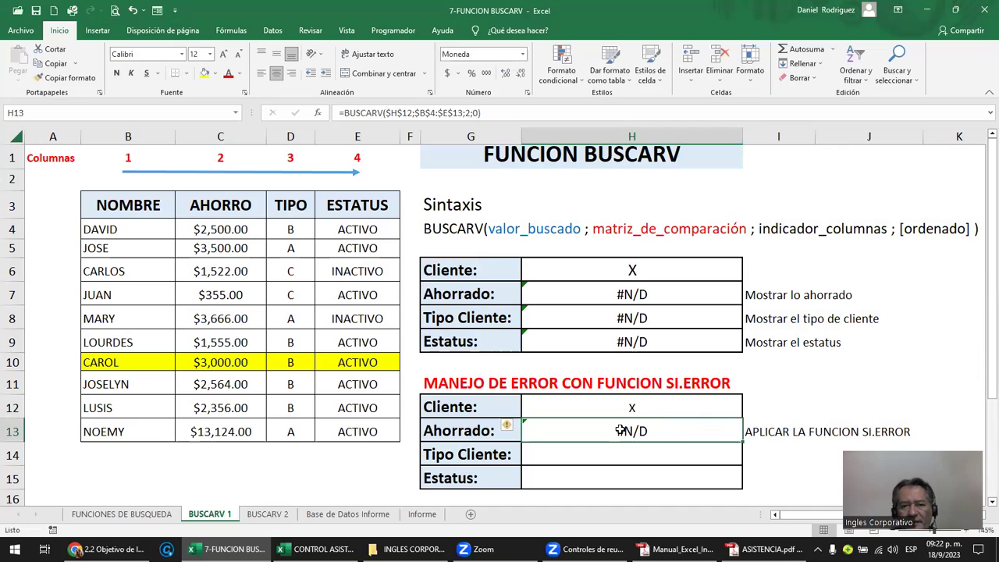
pyautogui.doubleClick(620, 430)
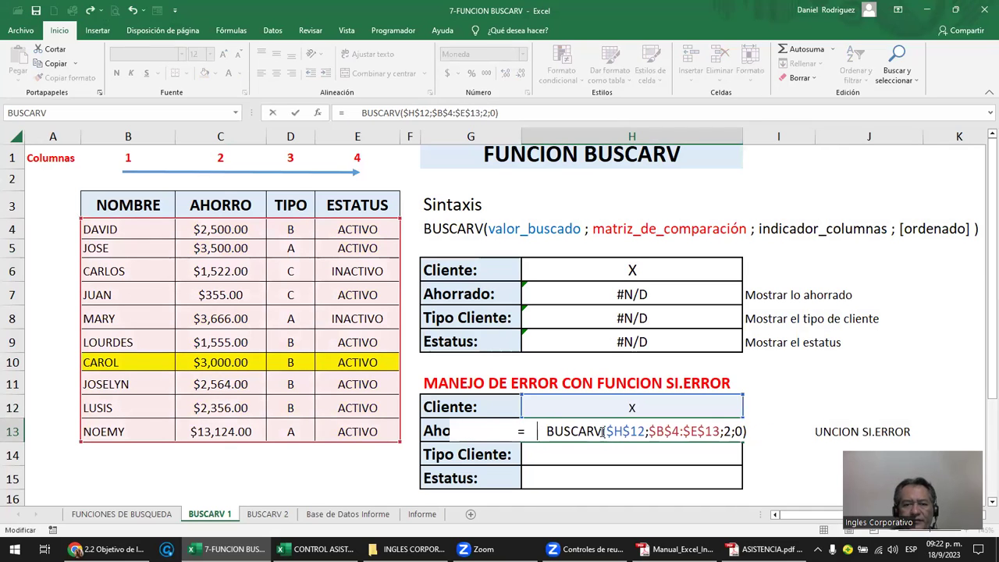
# Change H13 to =SI.ERROR(BUSCARV($H$12;$B$4:$E$13;2;0);" NO EXISTE") so client X shows NO EXISTE.
pyautogui.write('SI')
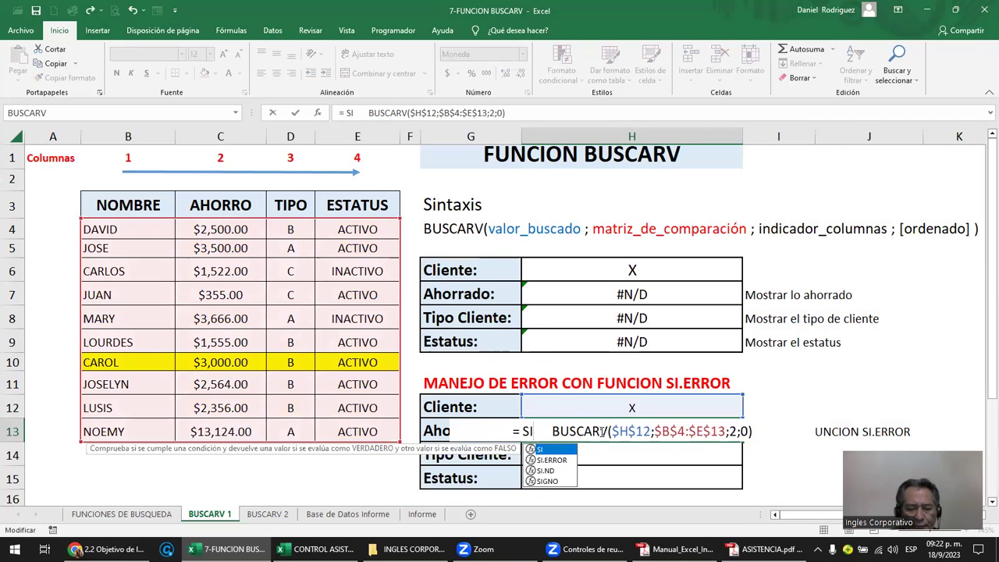
pyautogui.write('.ERROR')
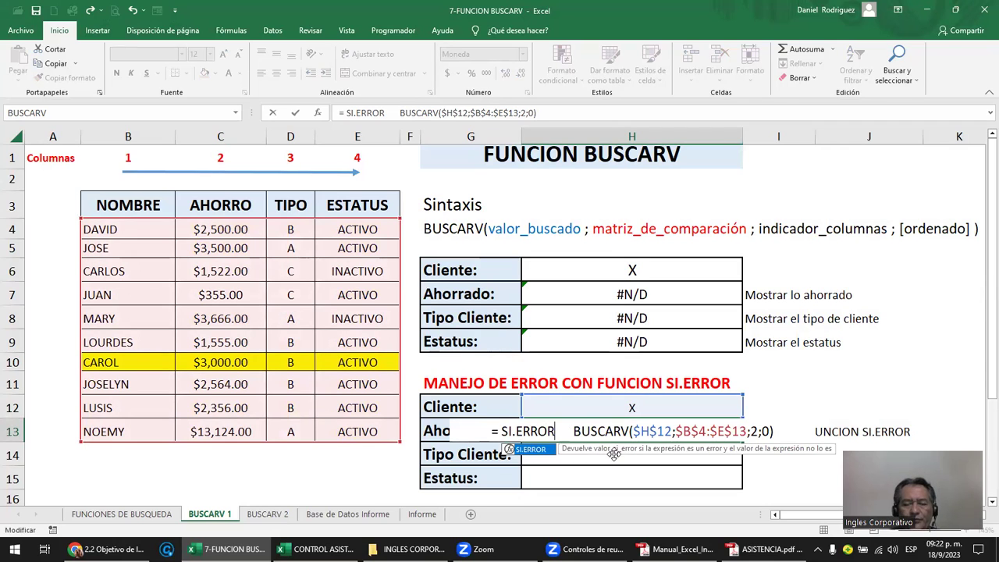
pyautogui.write('(')
pyautogui.press('Delete')
pyautogui.press('Delete')
pyautogui.press('Delete')
pyautogui.press('Delete')
pyautogui.press('Delete')
pyautogui.press('Delete')
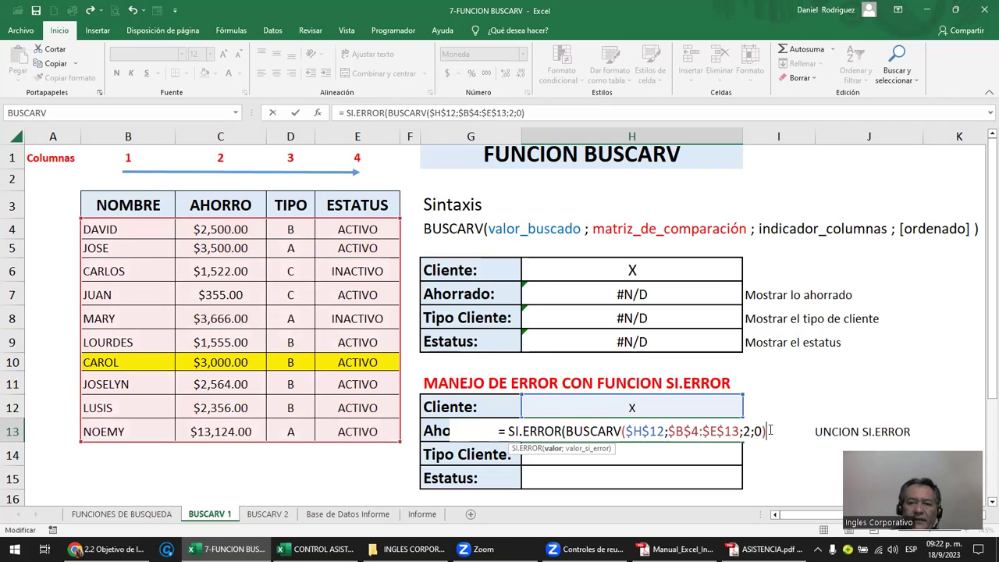
pyautogui.write(';')
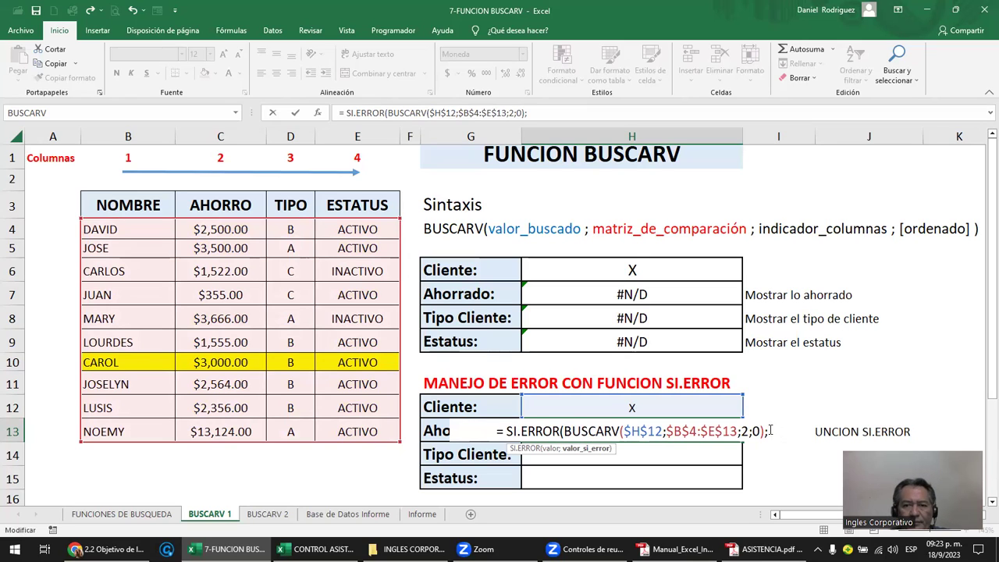
pyautogui.write(' " NO EXISTE')
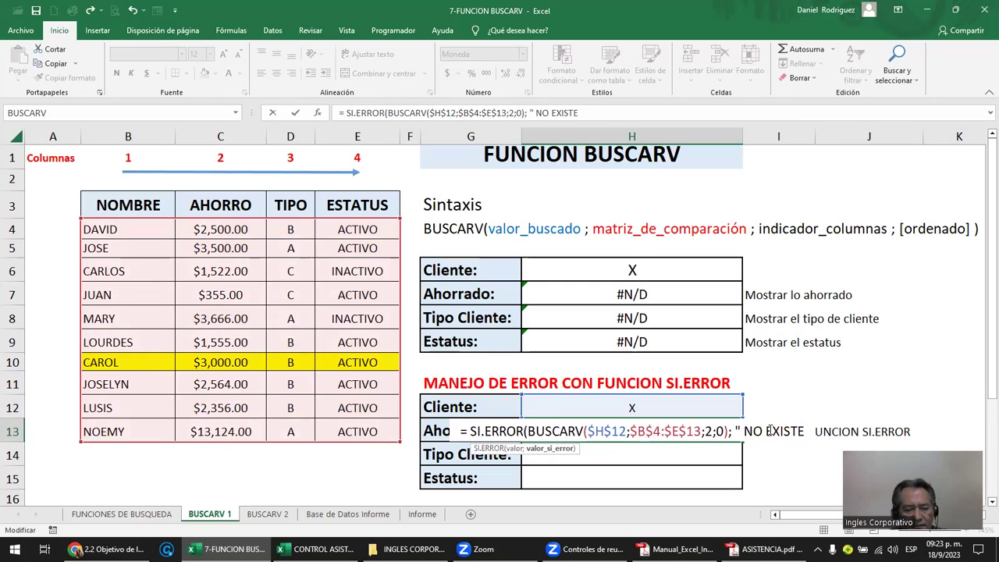
pyautogui.write('"')
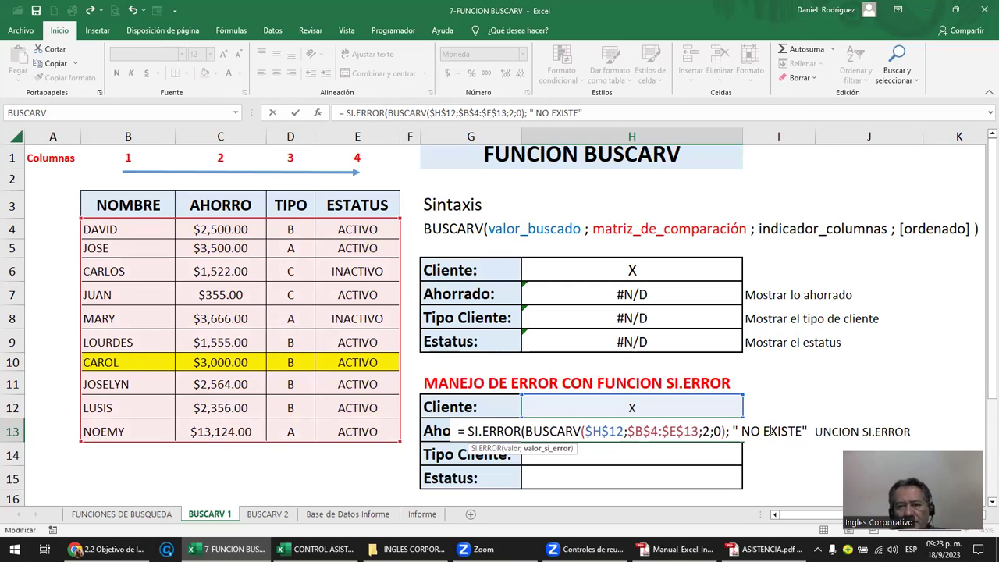
pyautogui.write(')')
pyautogui.hotkey('ctrl', 'Return')
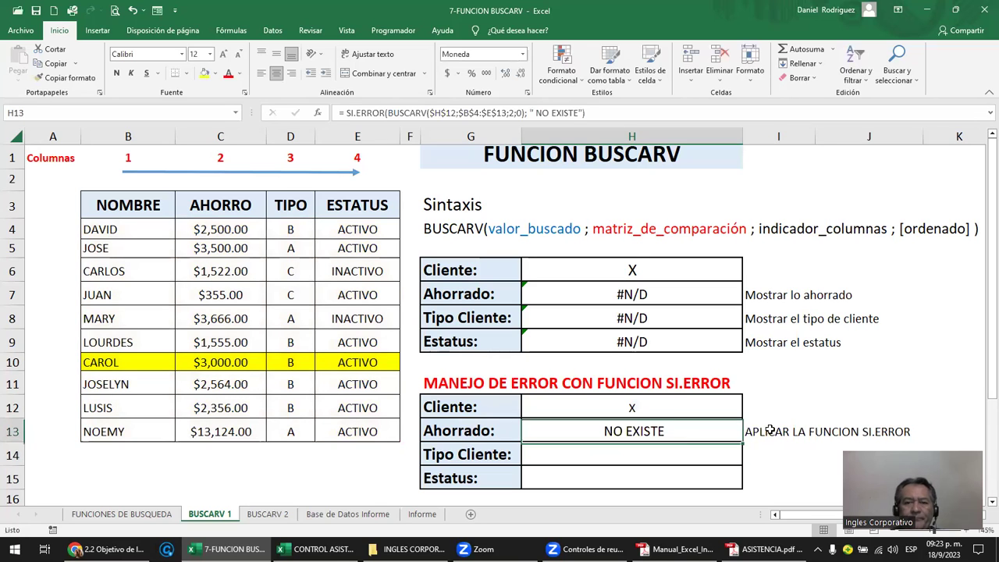
pyautogui.click(615, 403)
pyautogui.write('CAROL')
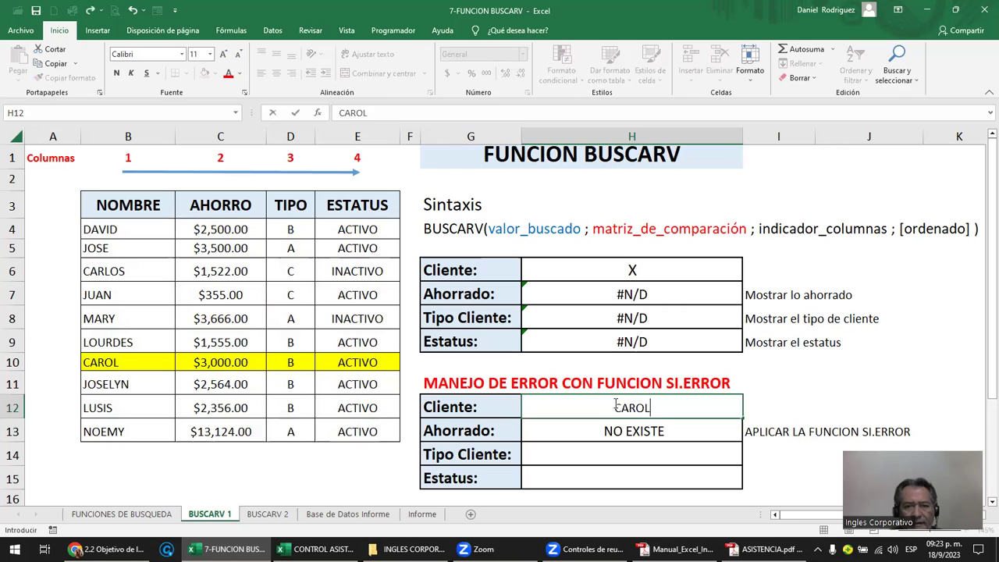
pyautogui.press('Return')
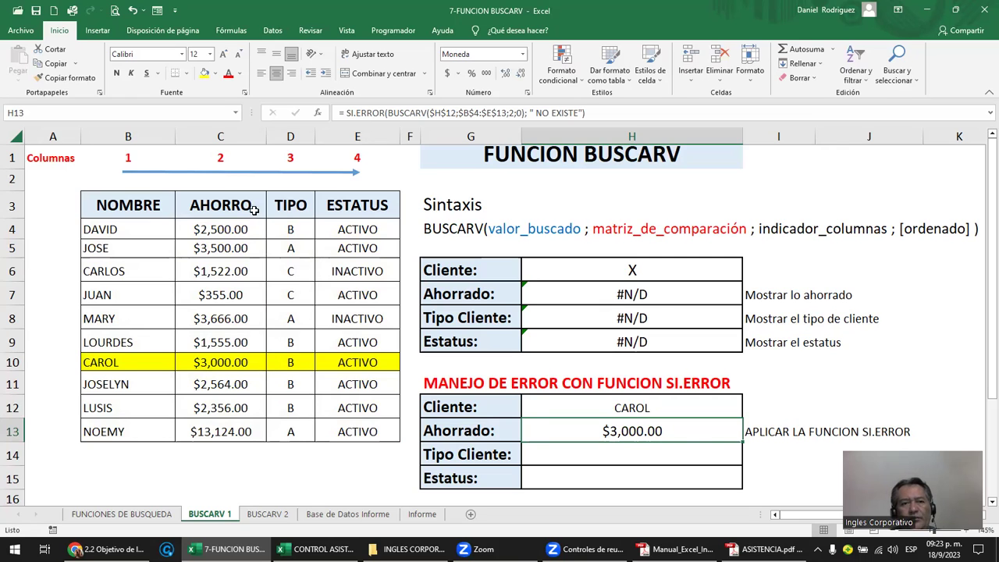
pyautogui.click(669, 407)
pyautogui.write('X')
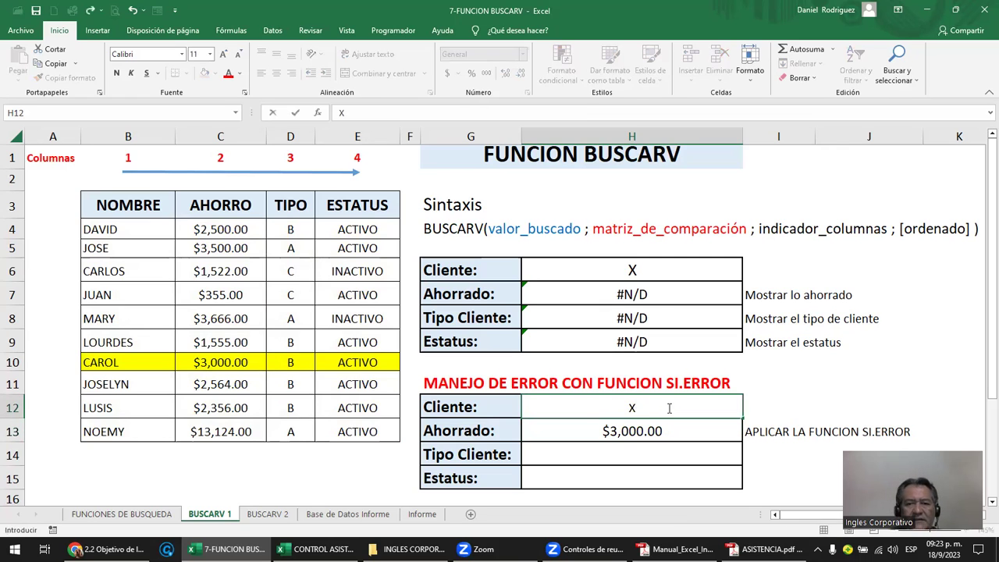
pyautogui.press('Return')
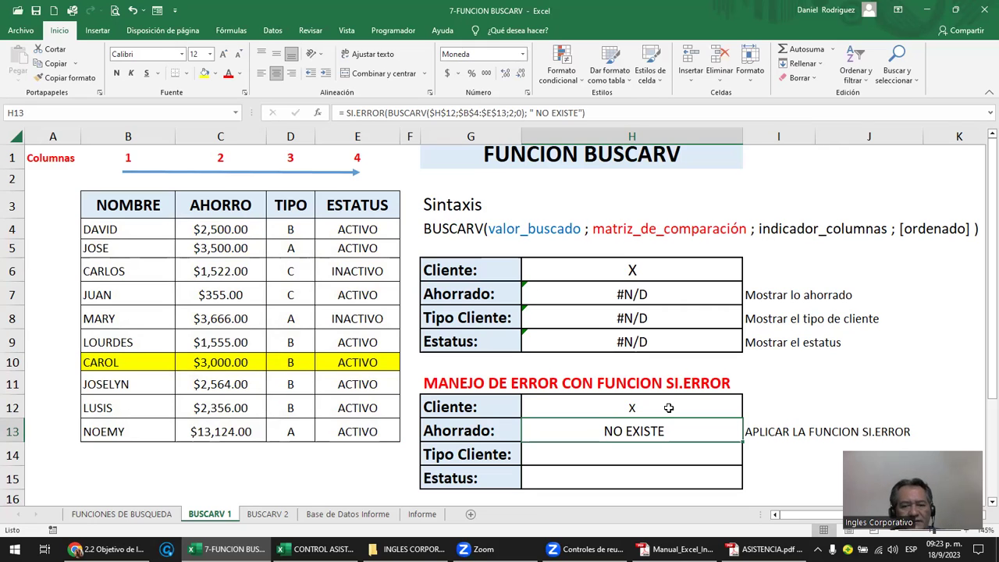
pyautogui.doubleClick(654, 431)
pyautogui.click(738, 431)
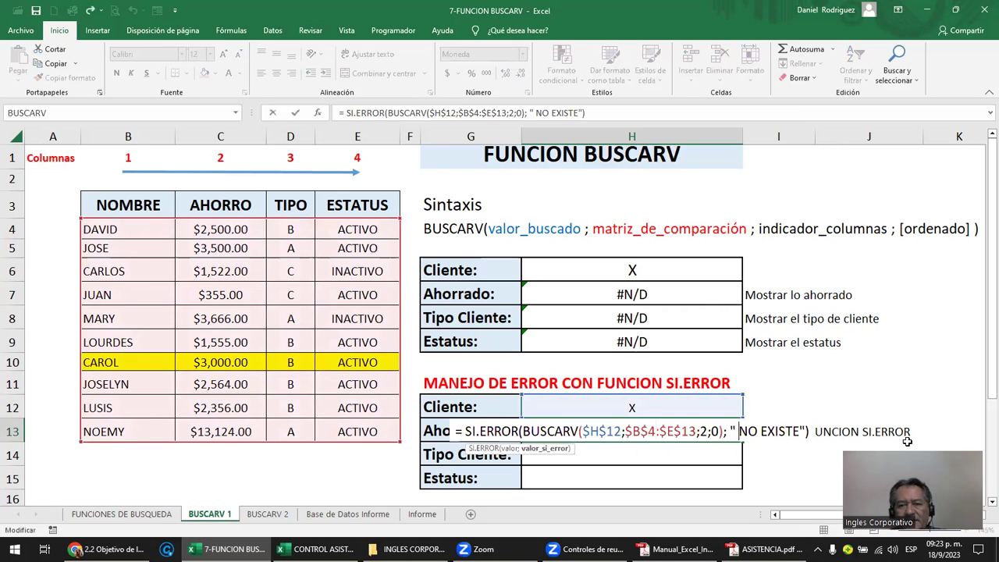
pyautogui.press('Delete')
pyautogui.press('Delete')
pyautogui.press('Delete')
pyautogui.press('Delete')
pyautogui.press('Delete')
pyautogui.press('Delete')
pyautogui.press('Delete')
pyautogui.press('Delete')
pyautogui.press('Delete')
pyautogui.press('Delete')
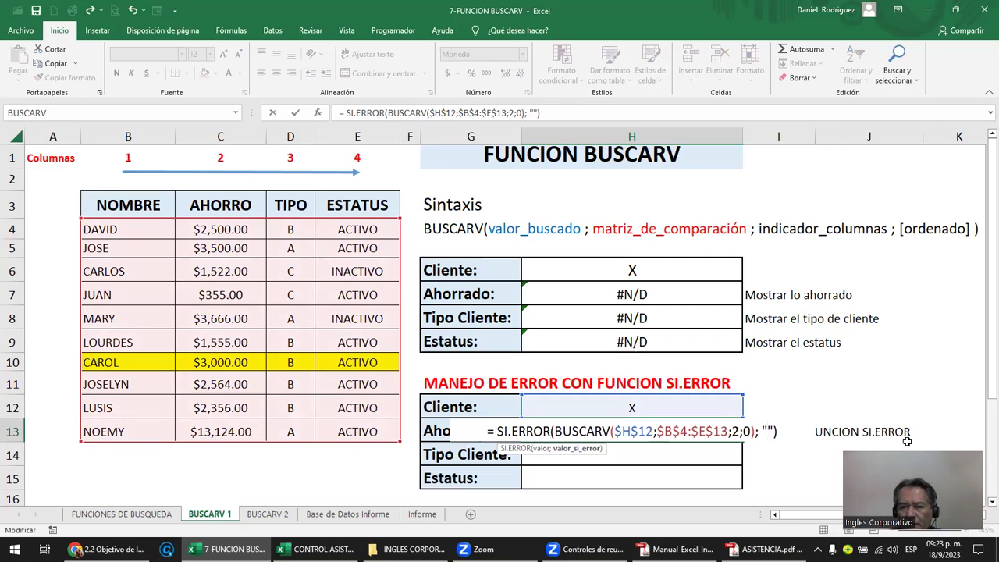
pyautogui.write('--')
pyautogui.hotkey('ctrl', 'Return')
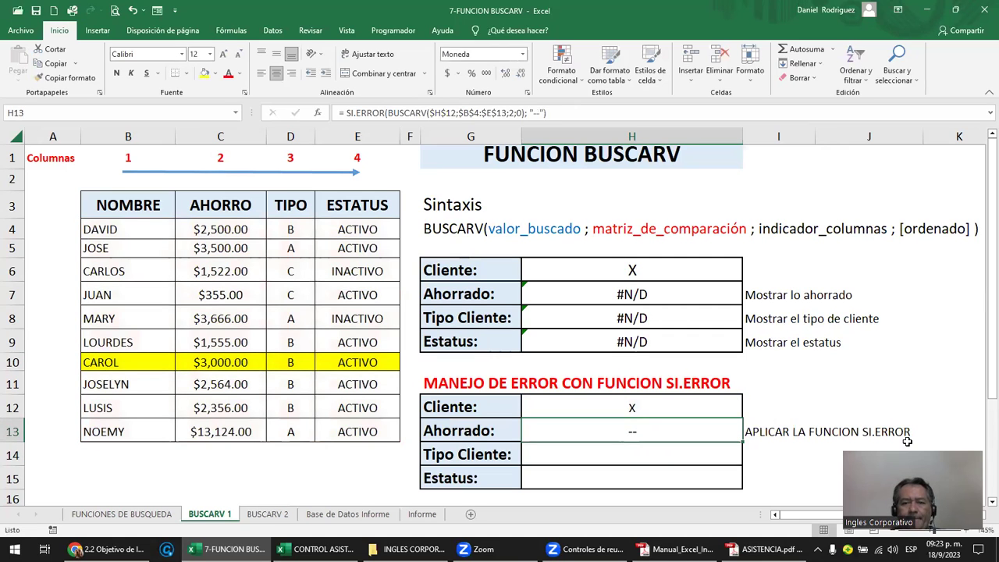
pyautogui.hotkey('ctrl', 'z')
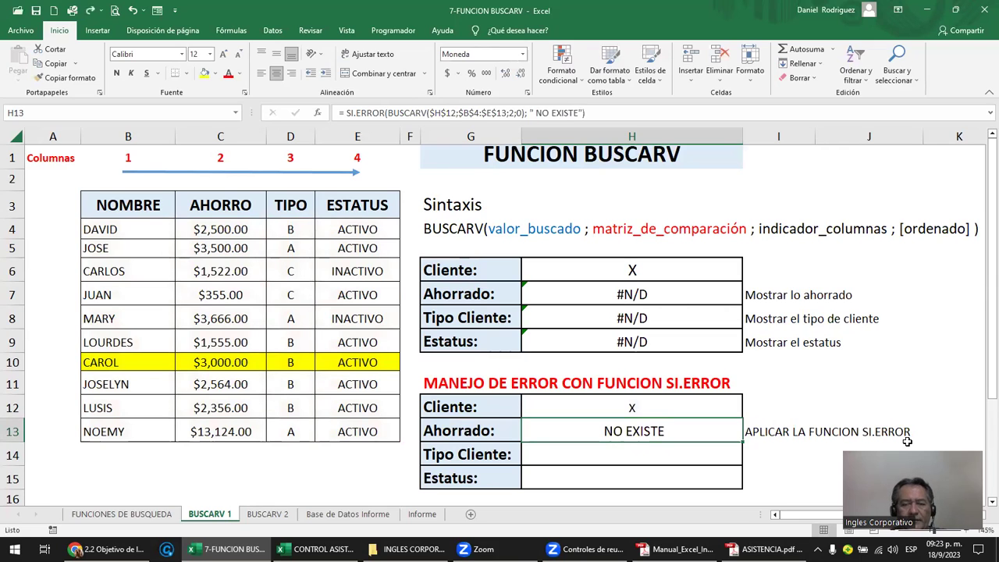
pyautogui.press('F2')
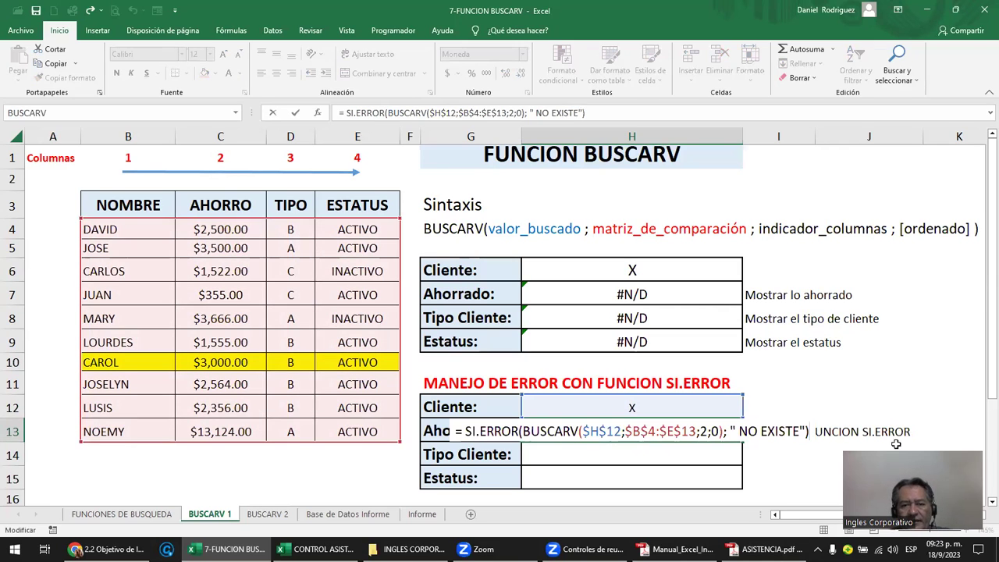
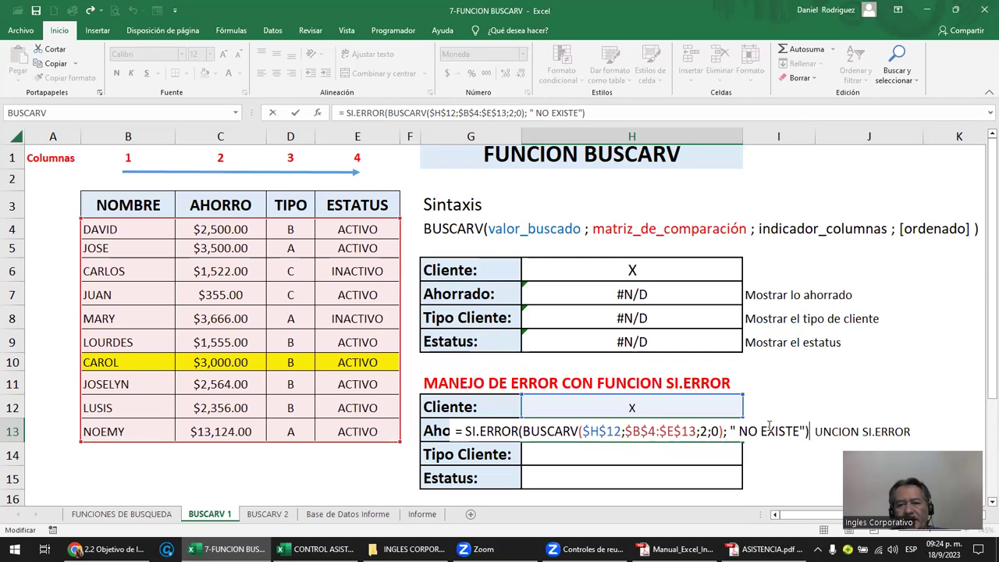
# Copy the Ahorrado error-handled formula from H13 into H14 and H15.
pyautogui.press('Return')
pyautogui.press('Up')
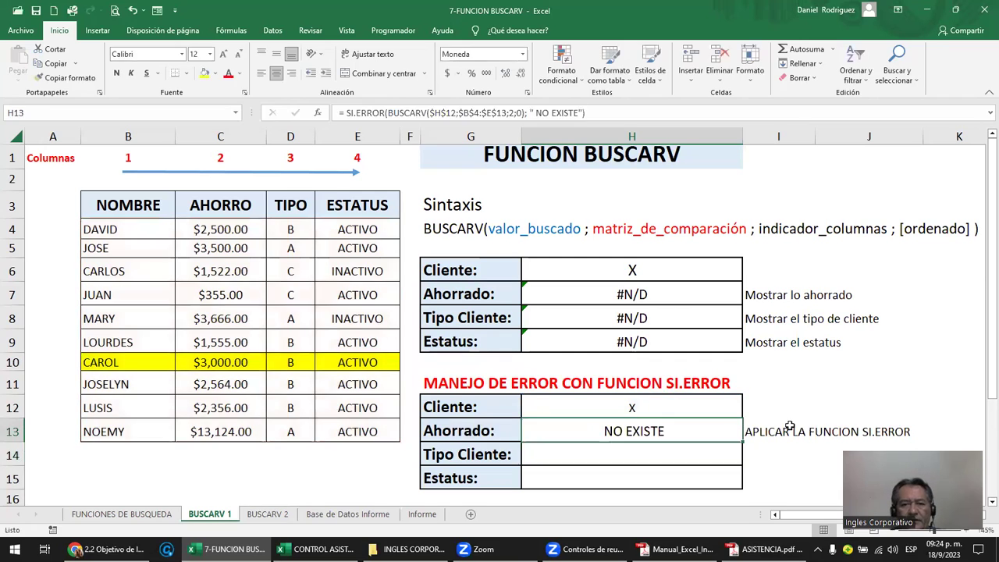
pyautogui.hotkey('ctrl', 'c')
pyautogui.press('Down')
pyautogui.hotkey('ctrl', 'v')
pyautogui.press('Down')
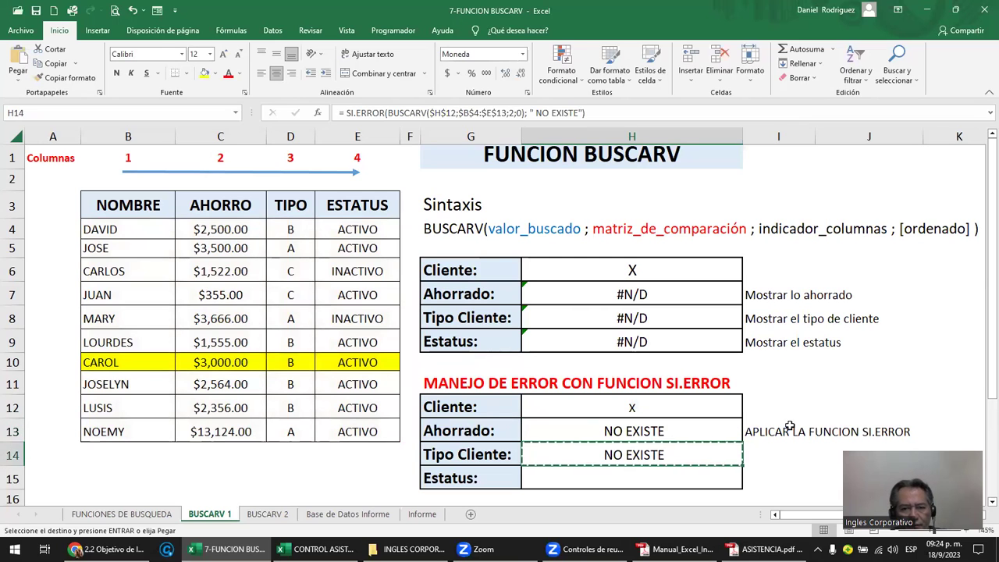
pyautogui.hotkey('ctrl', 'v')
pyautogui.press('Up')
pyautogui.press('Escape')
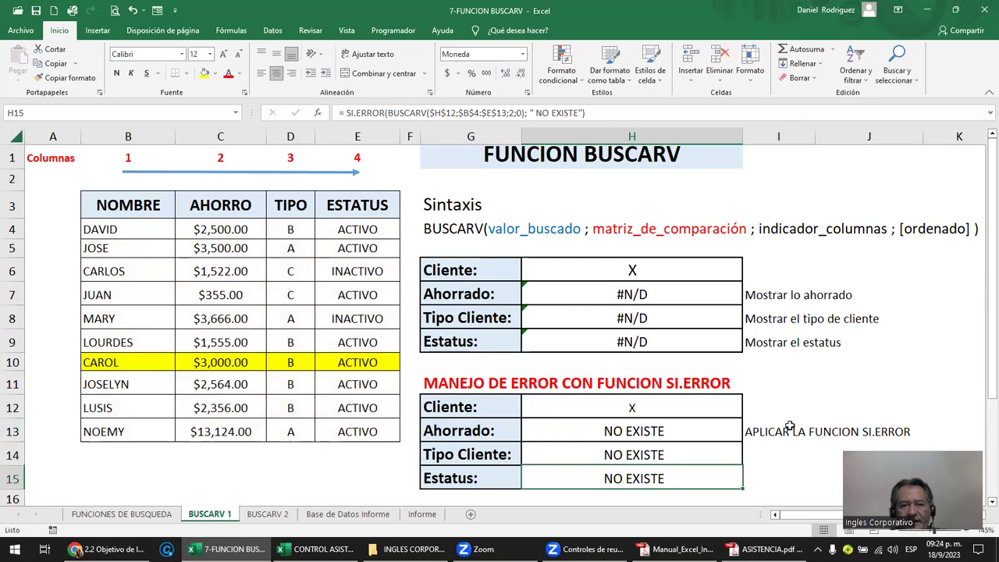
# Match Tipo Cliente to table column D and Estatus to column E.
pyautogui.press('F2')
pyautogui.press('Escape')
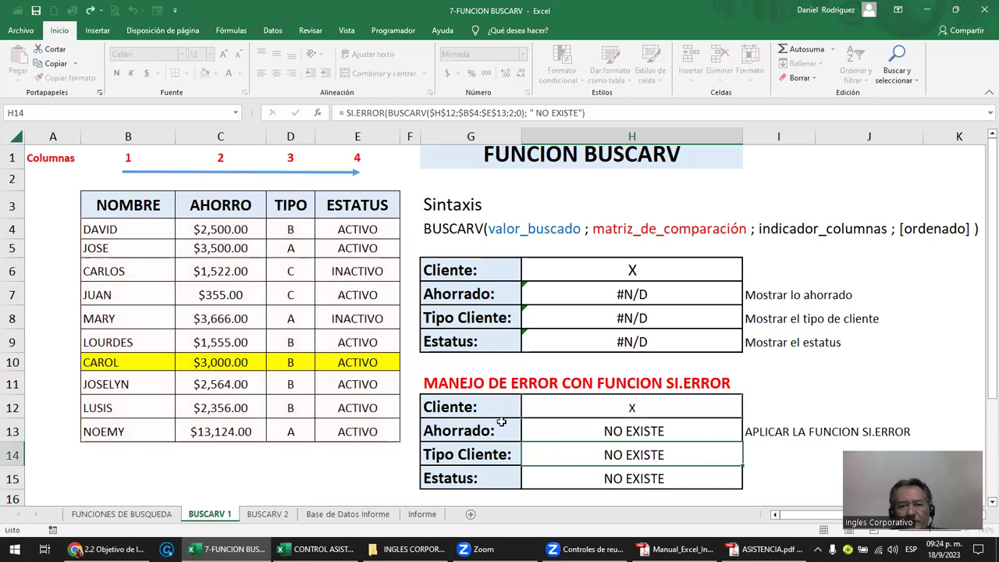
pyautogui.click(464, 455)
pyautogui.click(289, 137)
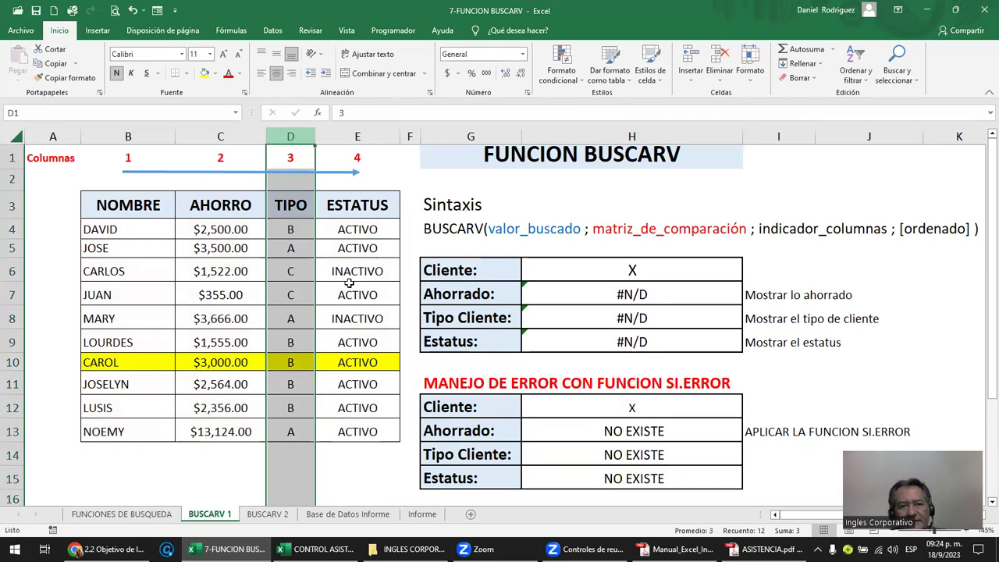
pyautogui.click(474, 479)
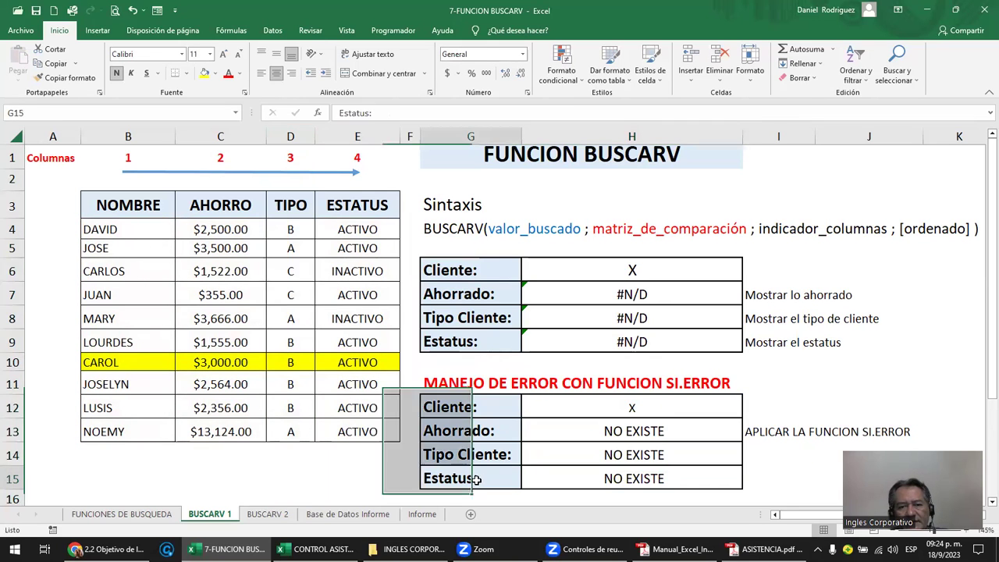
pyautogui.click(357, 137)
pyautogui.click(607, 431)
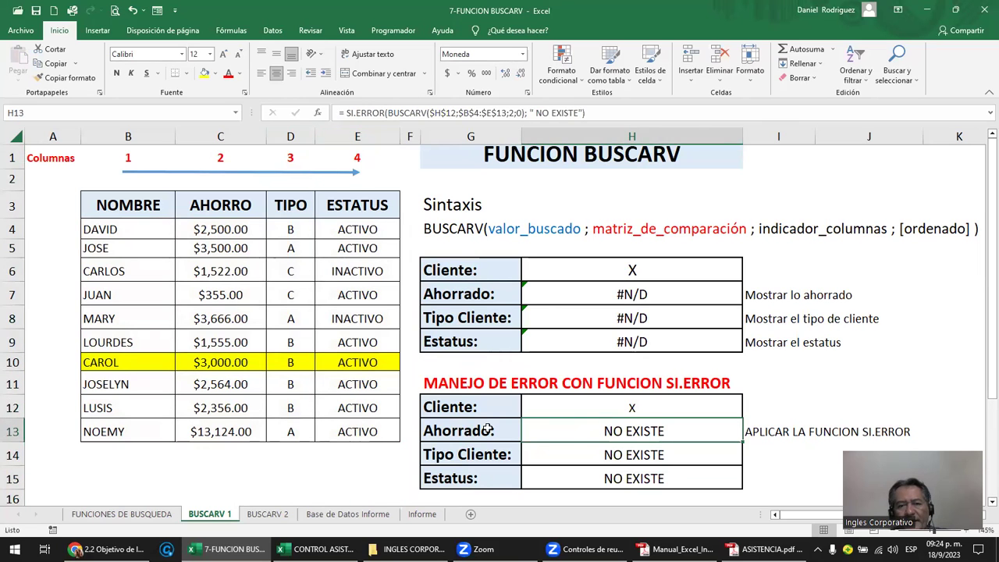
# Change the column index to 3 in H14 and to 4 in H15.
pyautogui.doubleClick(612, 455)
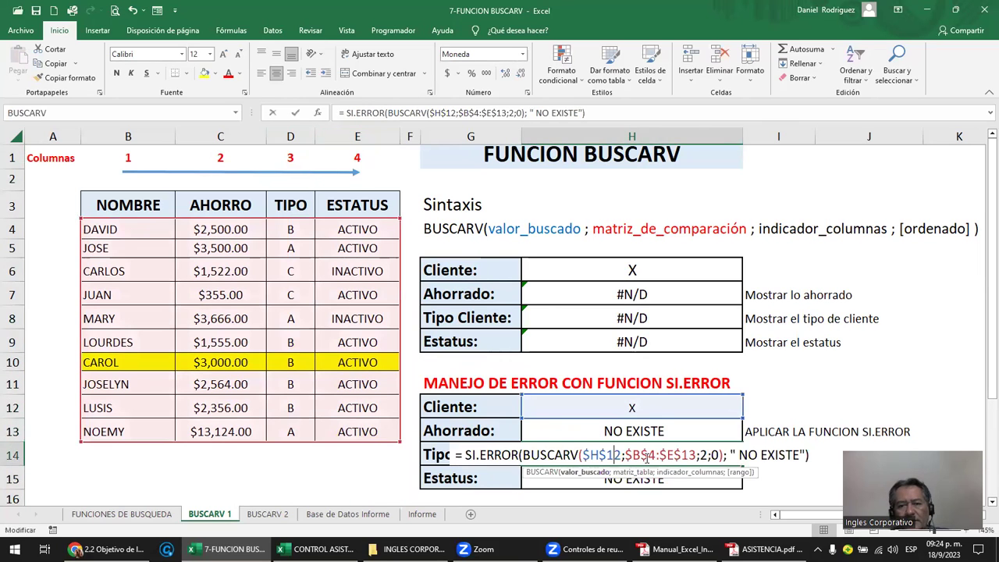
pyautogui.click(701, 454)
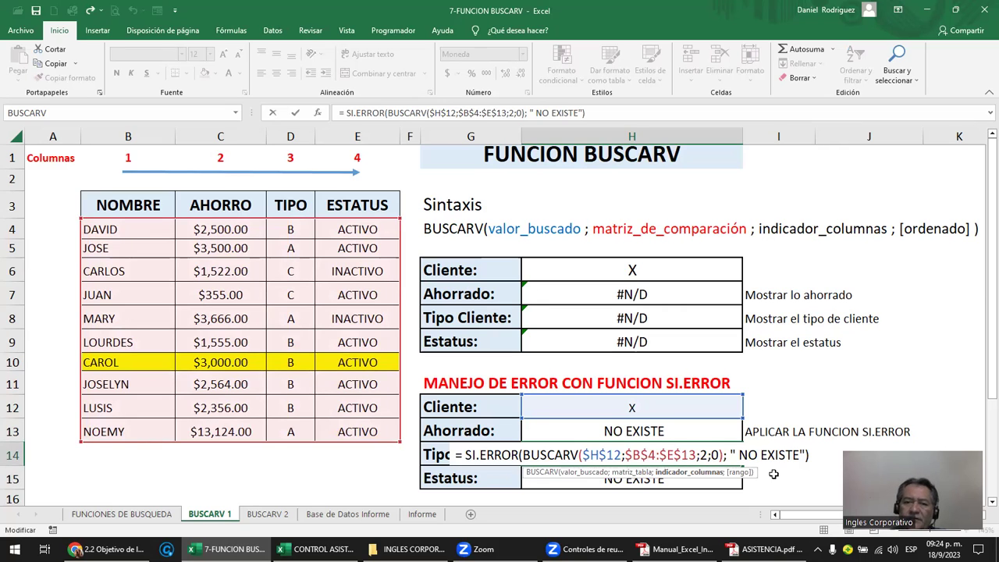
pyautogui.write('3')
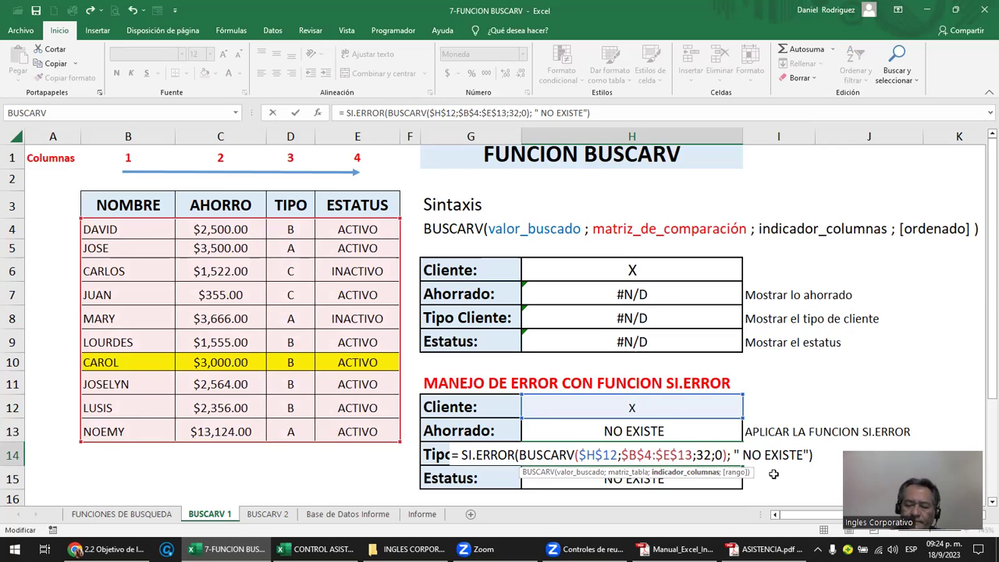
pyautogui.press('Delete')
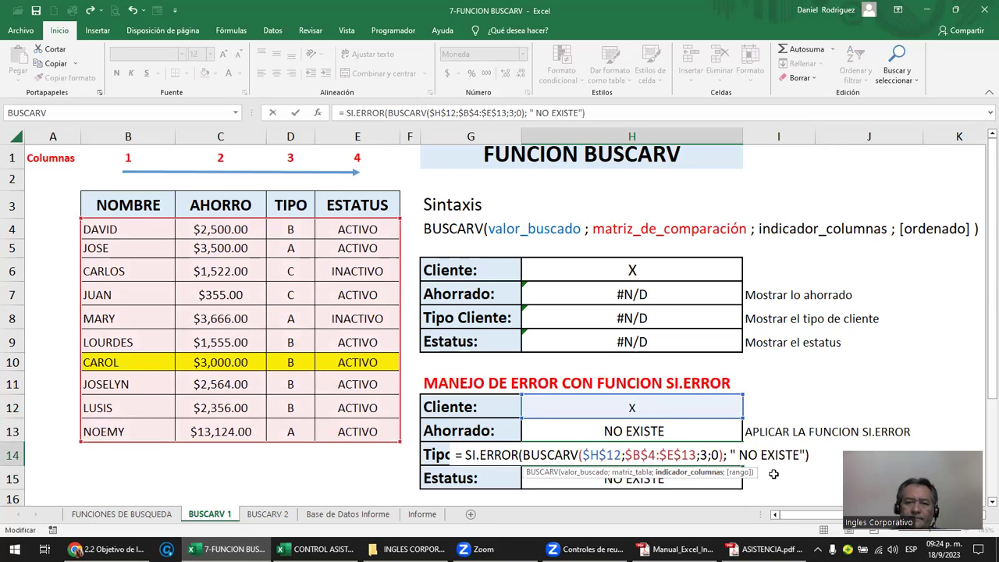
pyautogui.press('Return')
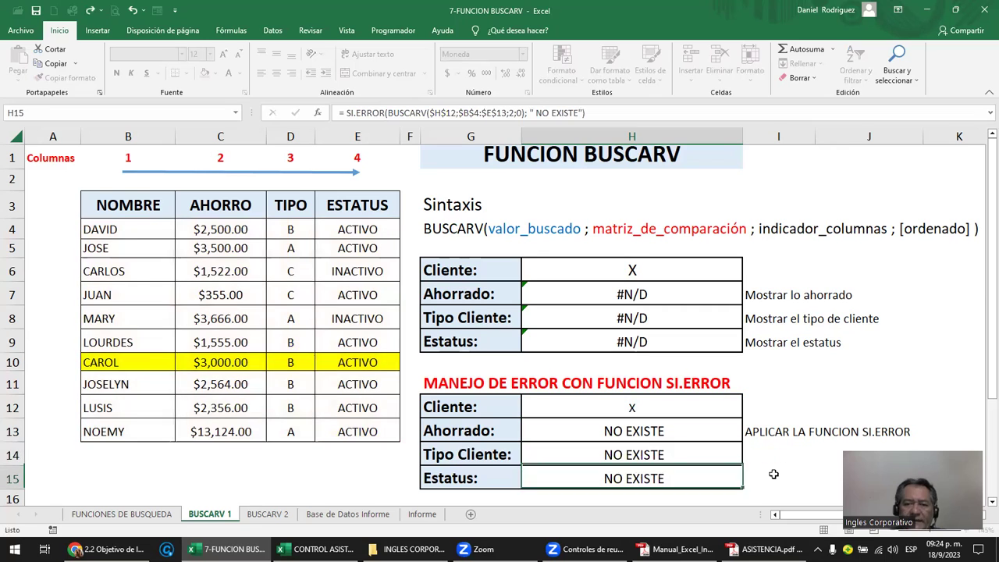
pyautogui.press('F2')
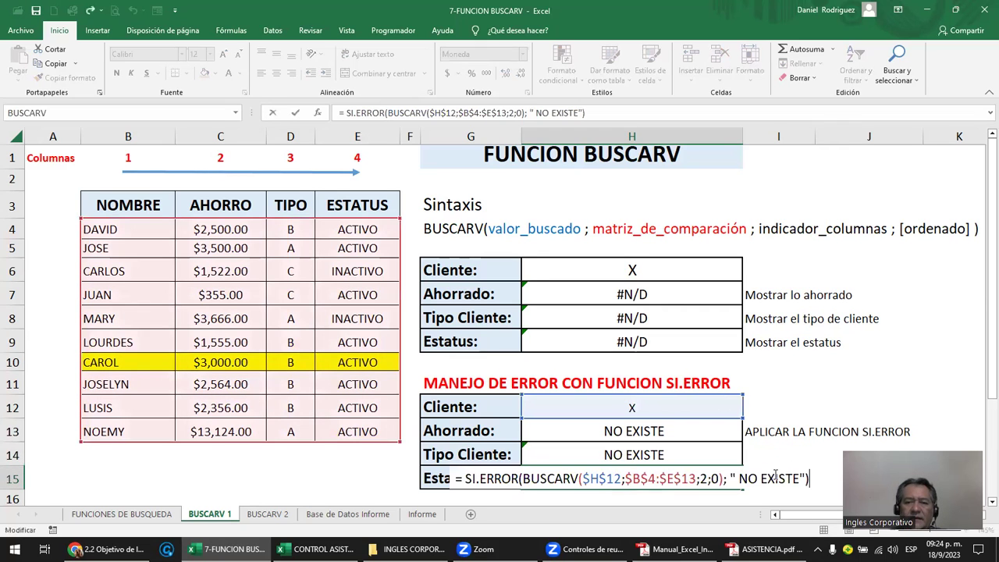
pyautogui.press('Left')
pyautogui.press('Left')
pyautogui.press('Left')
pyautogui.press('Left')
pyautogui.press('Left')
pyautogui.press('Left')
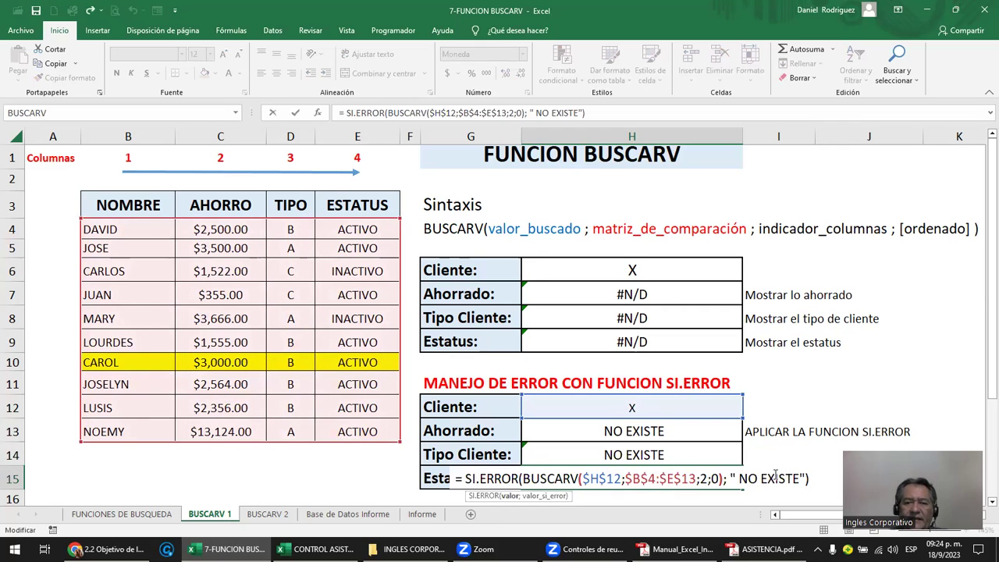
pyautogui.press('Left')
pyautogui.press('Left')
pyautogui.press('Left')
pyautogui.write('4')
pyautogui.press('Delete')
pyautogui.press('Return')
pyautogui.press('Up')
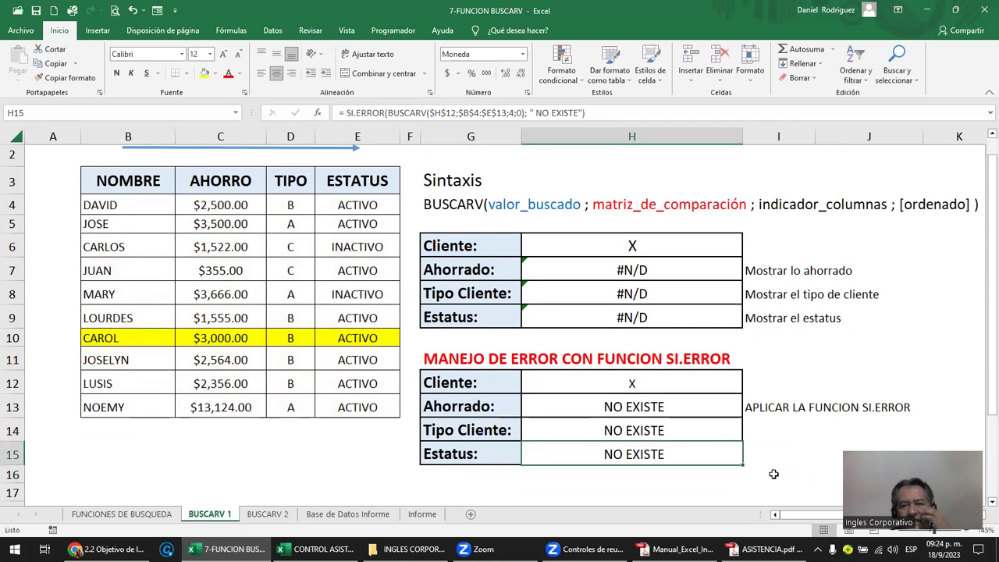
# Enter JUAN as the client in the SI.ERROR form's cell H12.
pyautogui.click(638, 383)
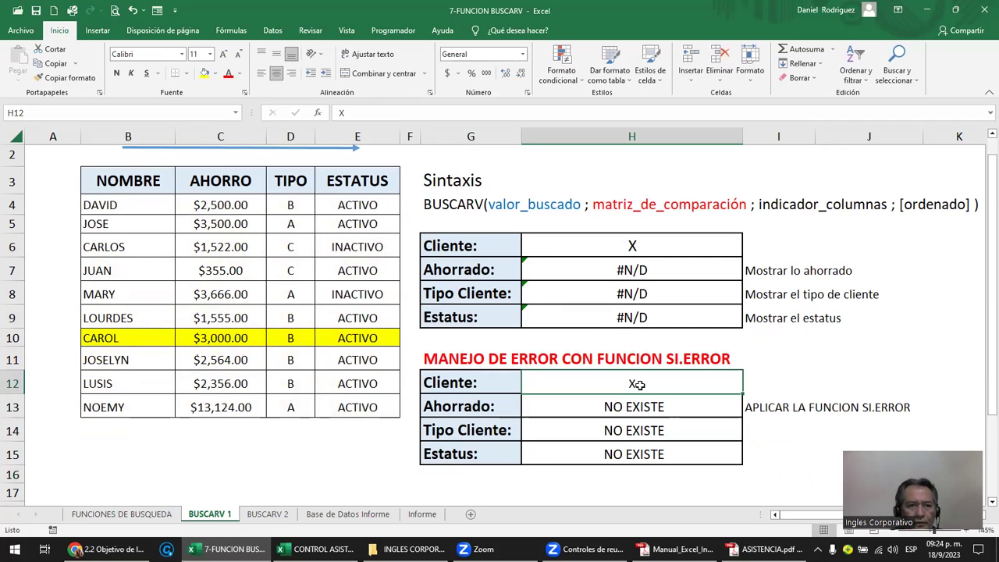
pyautogui.write('JUAN')
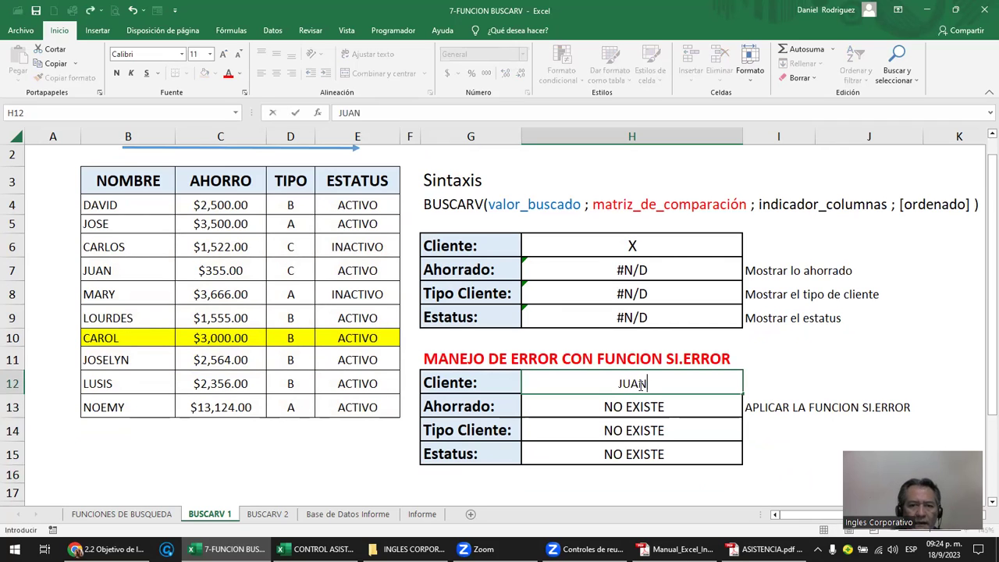
pyautogui.press('Return')
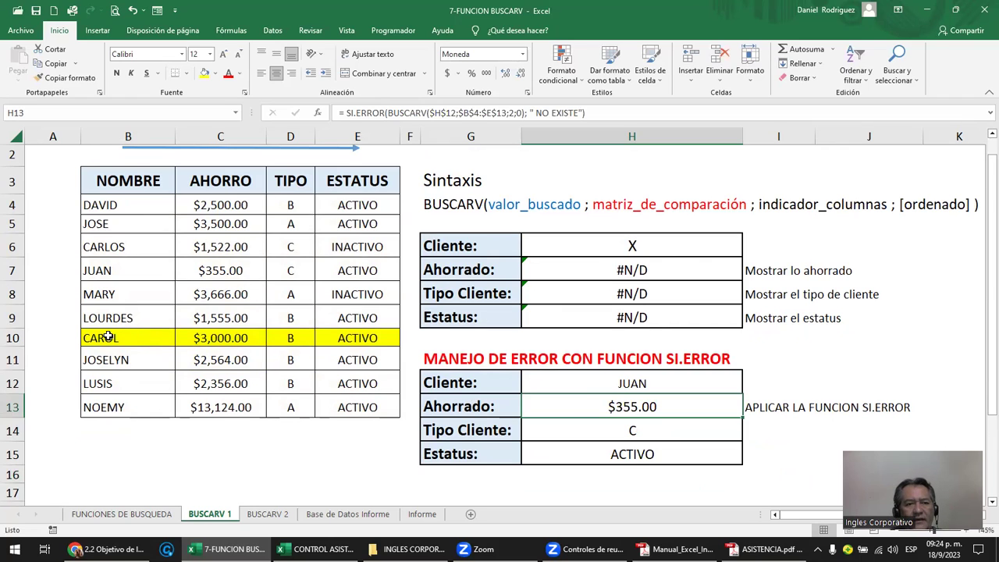
# Fill JUAN's row B7:E7 yellow and set CAROL's row to No Fill.
pyautogui.moveTo(101, 270); pyautogui.dragTo(355, 270)
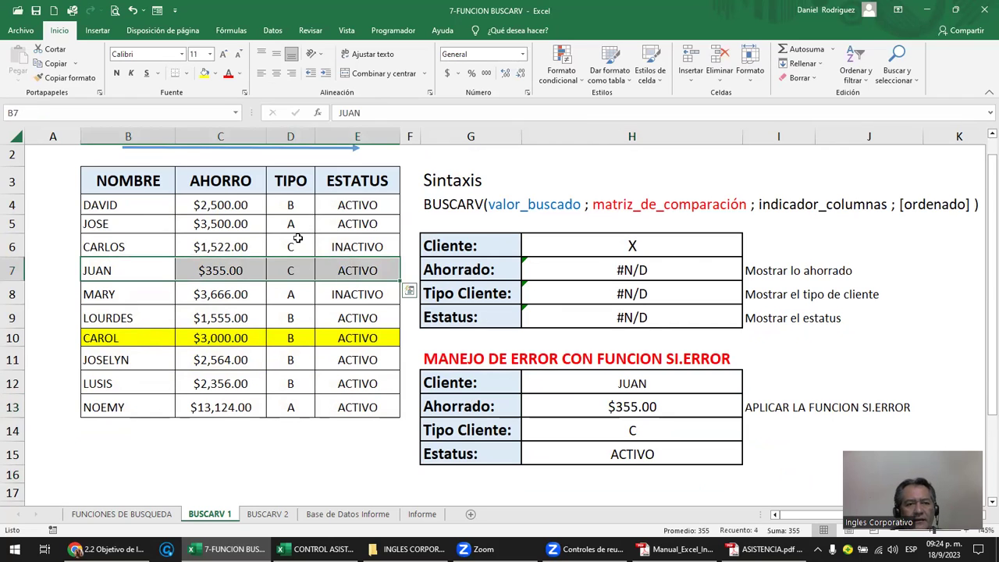
pyautogui.click(204, 73)
pyautogui.moveTo(106, 338); pyautogui.dragTo(359, 338)
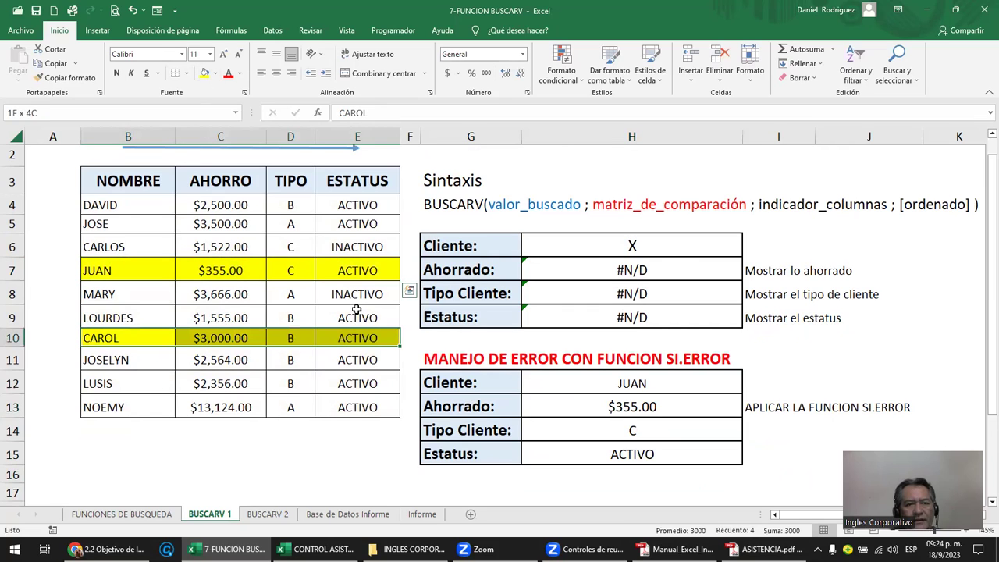
pyautogui.click(216, 74)
pyautogui.click(230, 183)
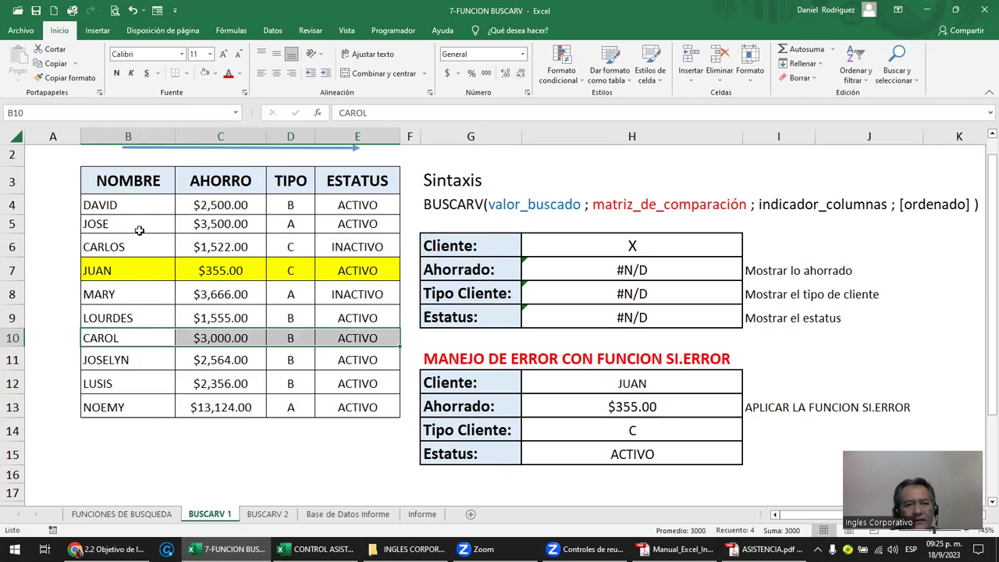
# Review JUAN's row values and enter JUAN as Cliente in the first form's H6.
pyautogui.click(145, 269)
pyautogui.click(216, 270)
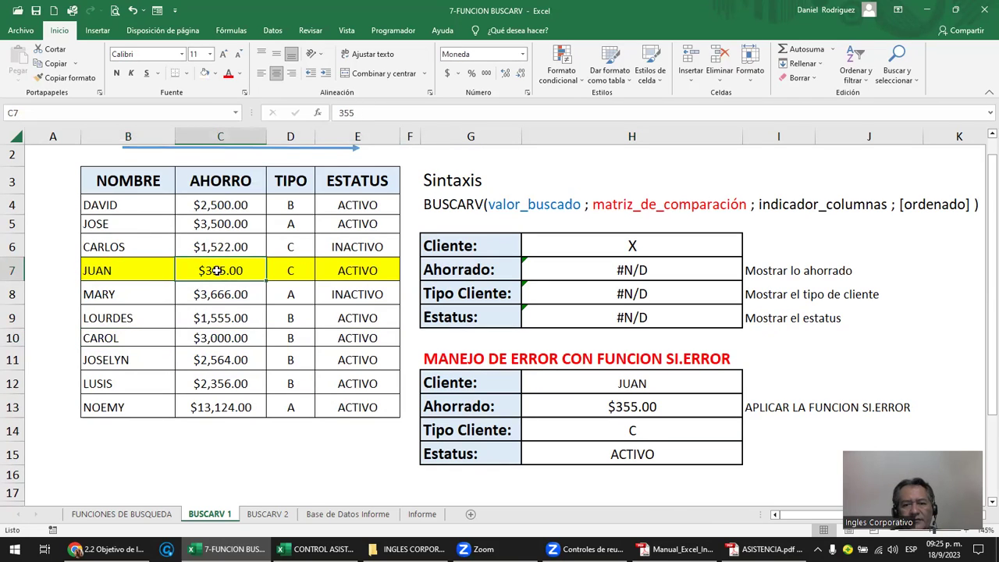
pyautogui.click(283, 272)
pyautogui.click(359, 270)
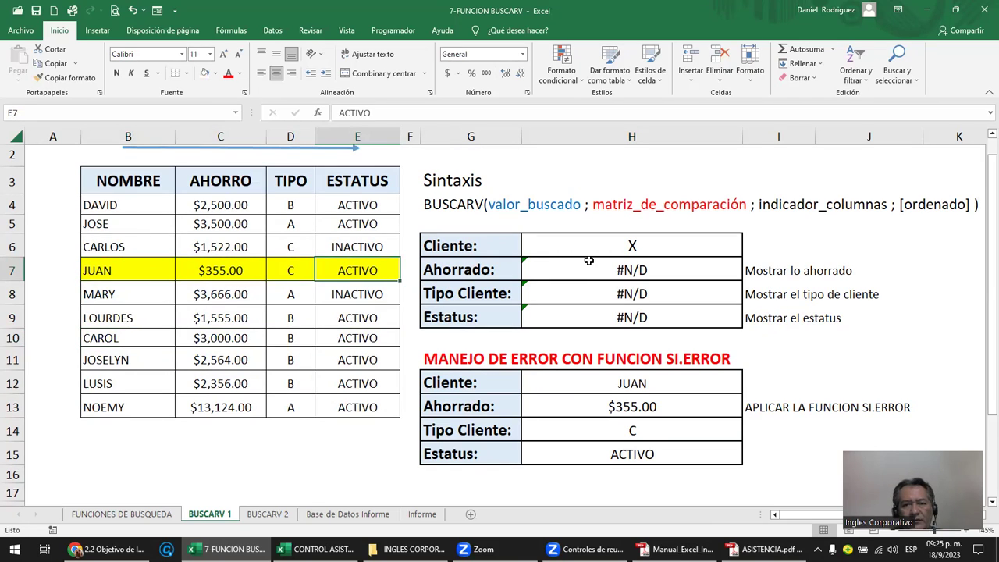
pyautogui.click(614, 247)
pyautogui.write('JUAN')
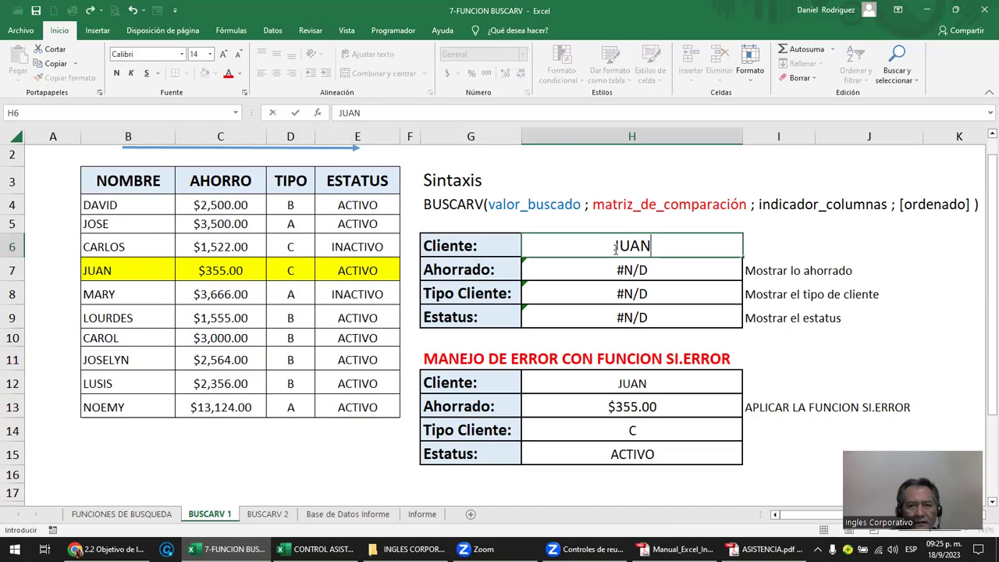
pyautogui.press('Return')
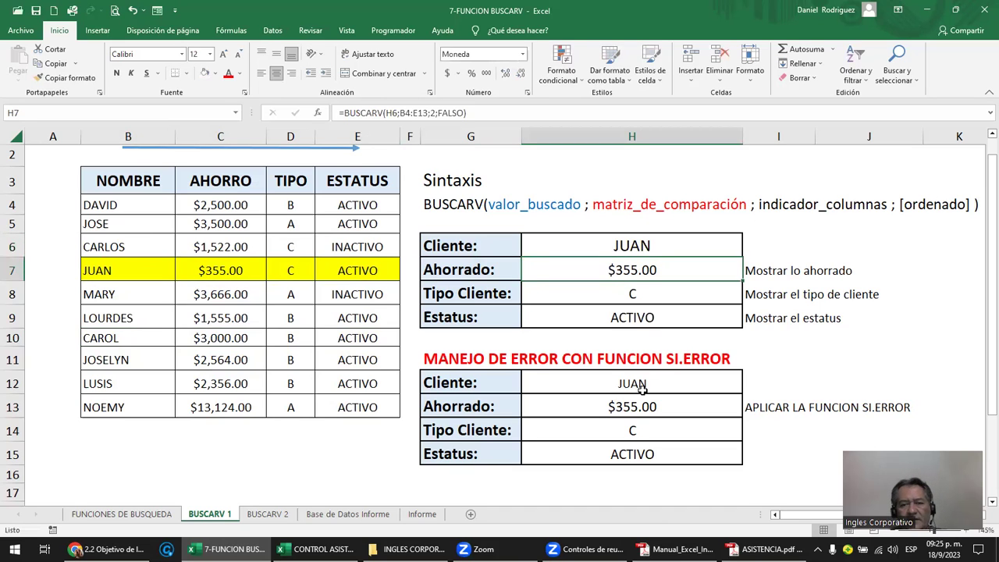
# Set the client back to X in H12 and H6, so the lookups show #N/D.
pyautogui.click(640, 387)
pyautogui.write('X')
pyautogui.press('Return')
pyautogui.click(640, 387)
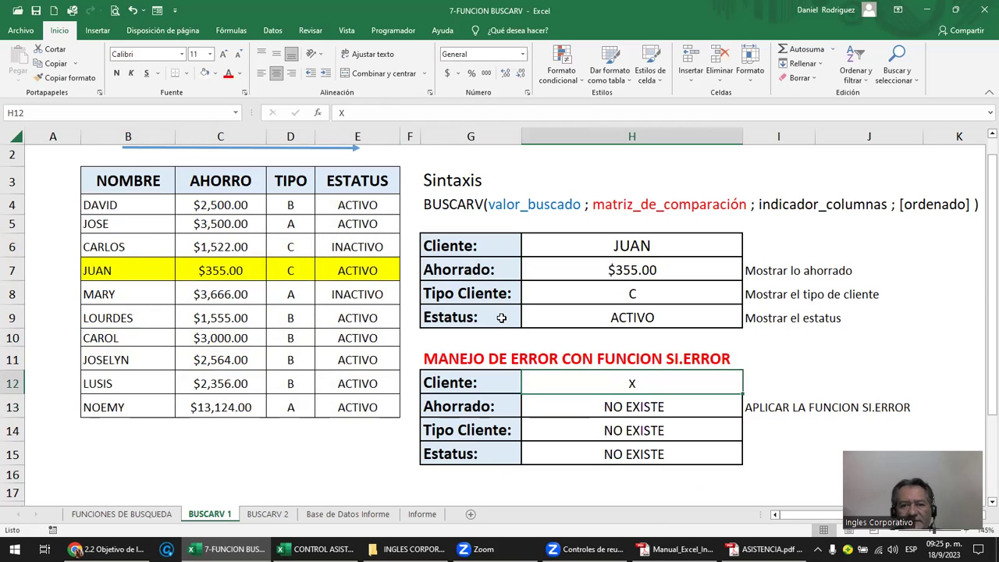
pyautogui.click(627, 250)
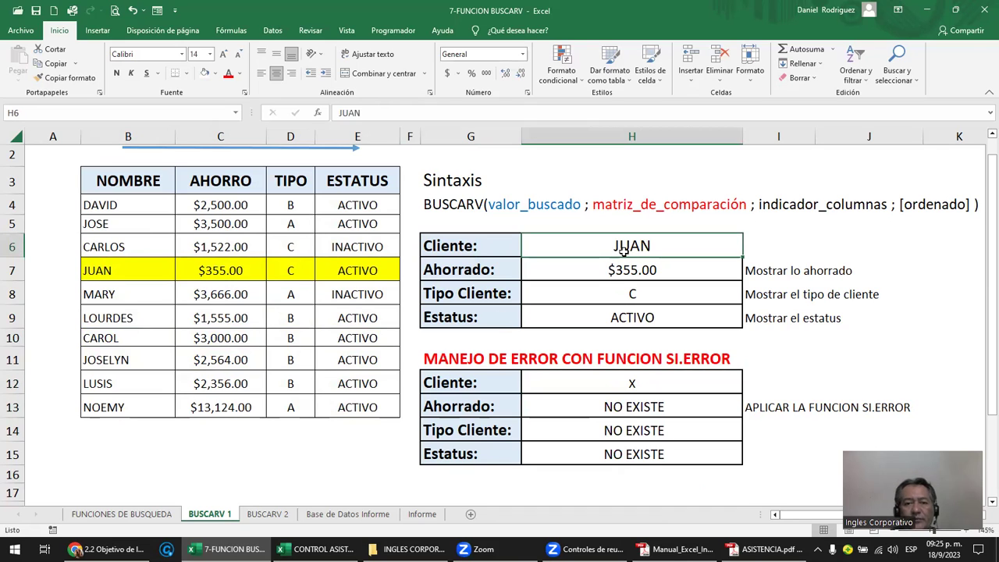
pyautogui.write('X')
pyautogui.press('Return')
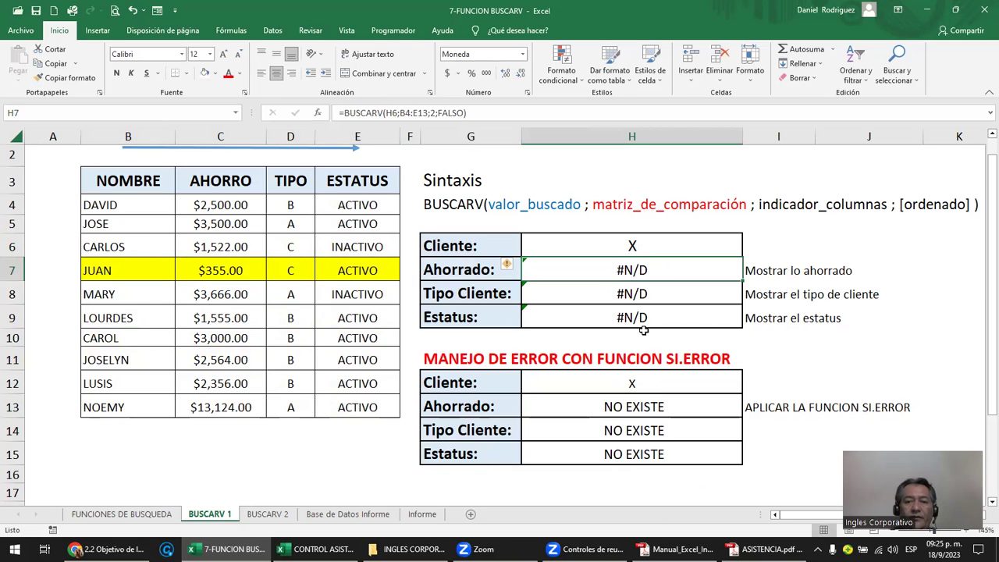
pyautogui.doubleClick(622, 403)
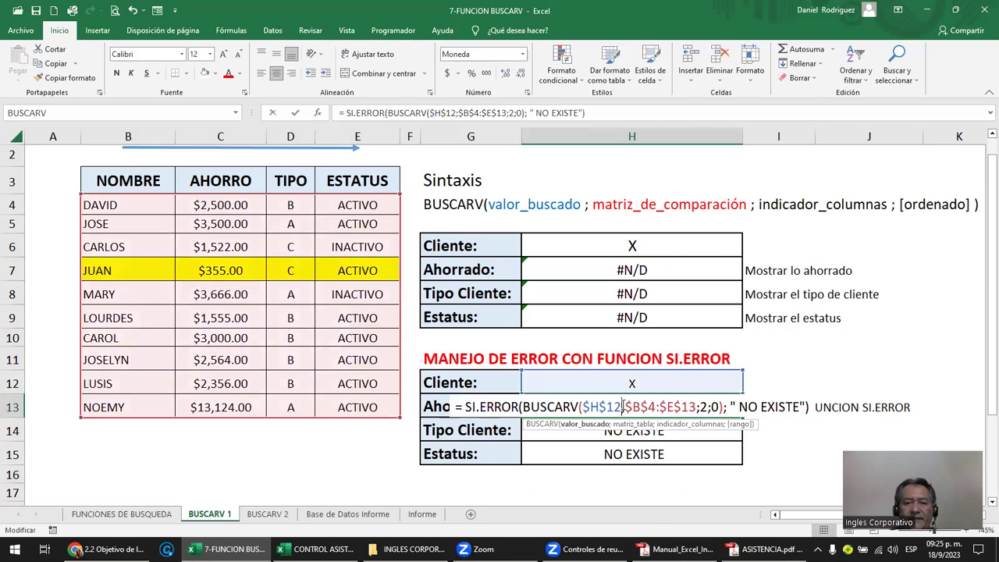
pyautogui.moveTo(466, 405); pyautogui.dragTo(520, 406)
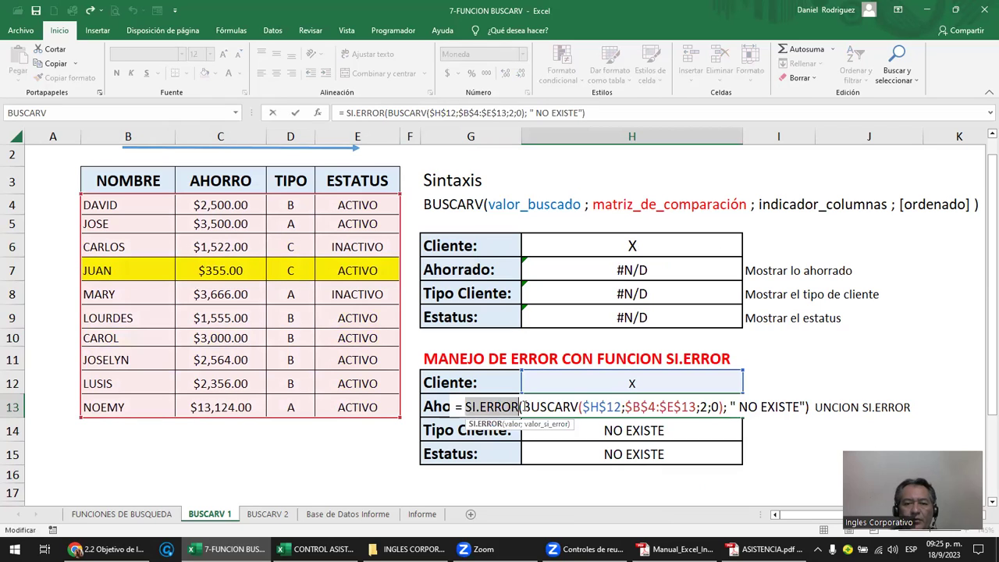
pyautogui.moveTo(523, 407); pyautogui.dragTo(723, 405)
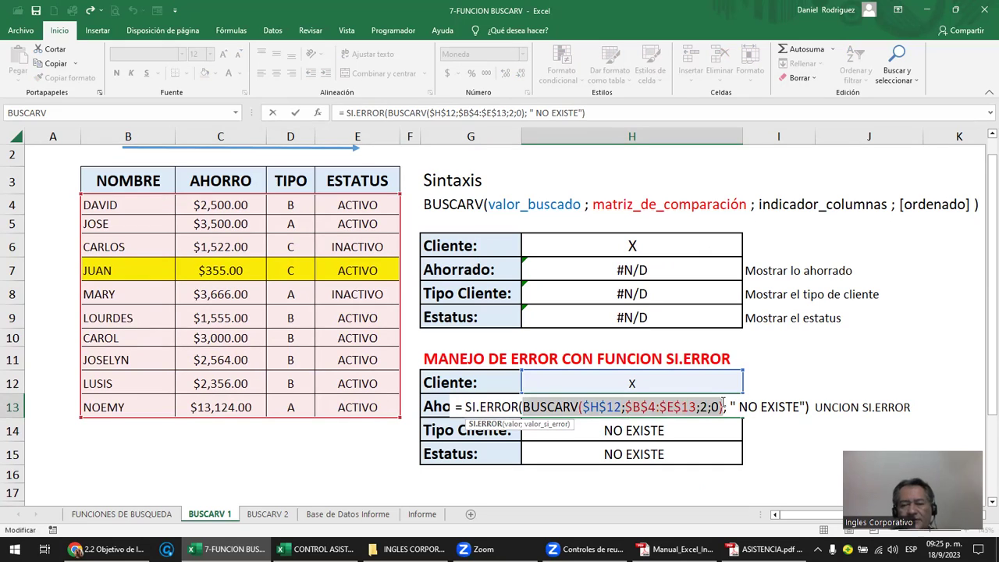
pyautogui.moveTo(730, 405); pyautogui.dragTo(803, 400)
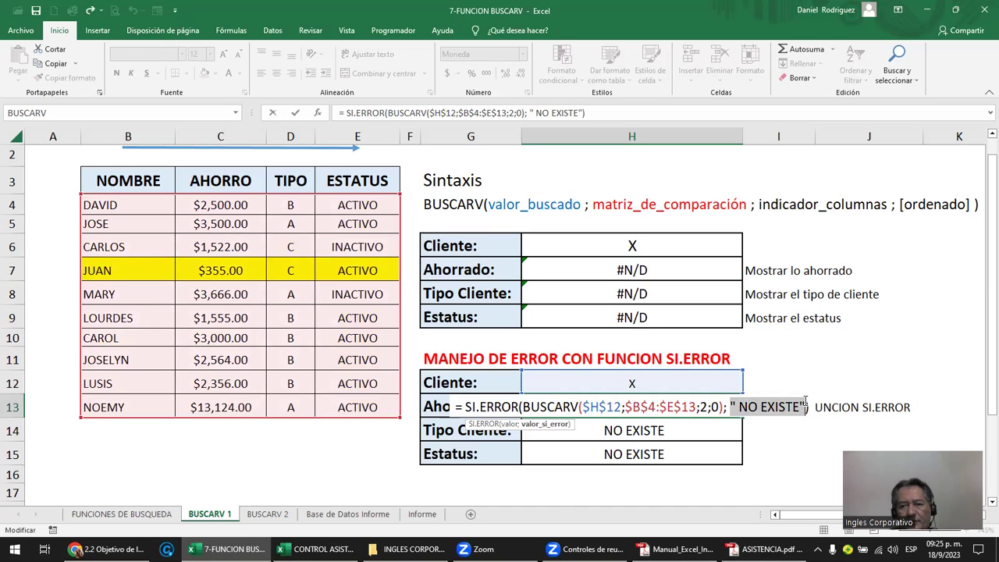
pyautogui.press('Return')
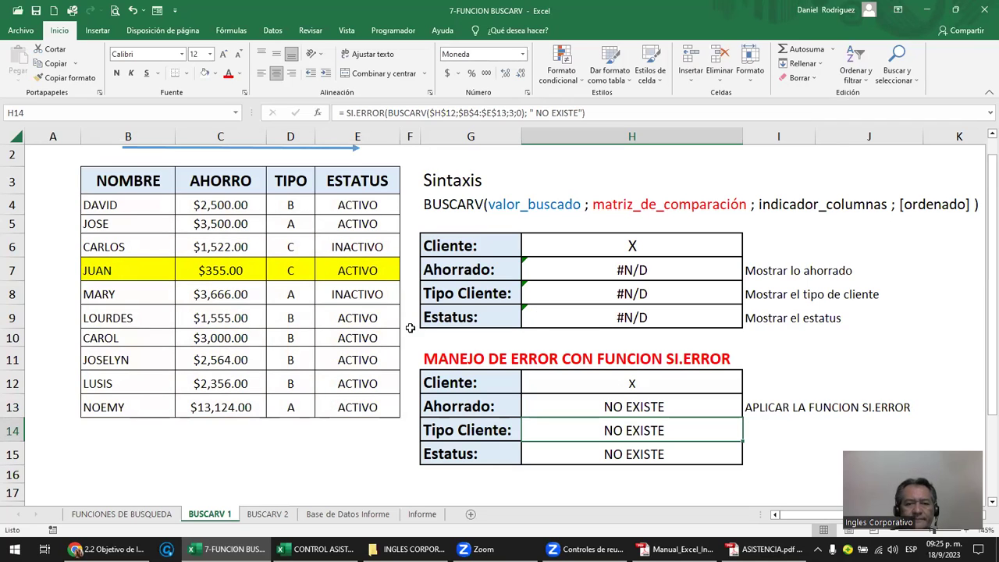
# Switch to the BUSCARV 2 sheet and browse the Transaccion column to its last record.
pyautogui.click(269, 515)
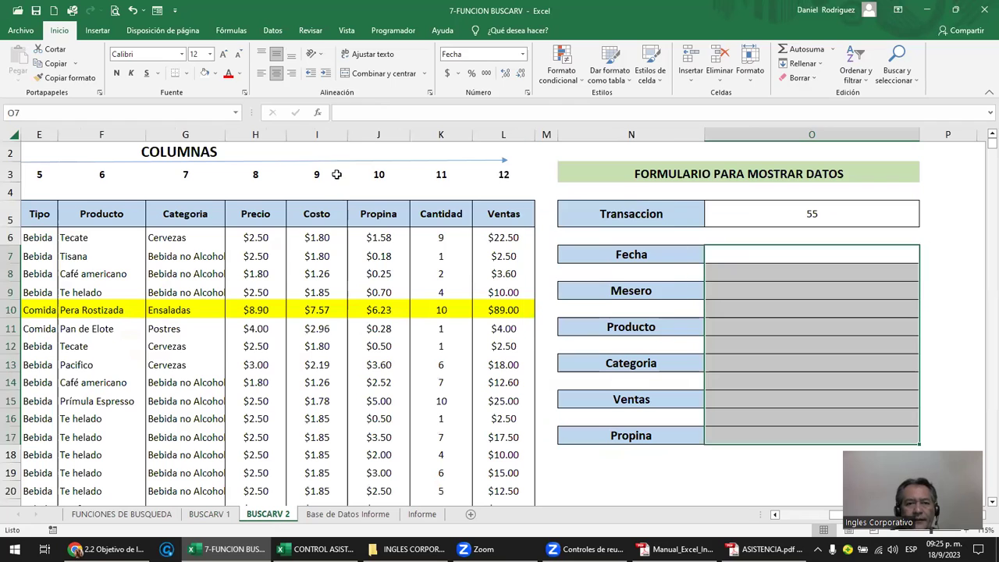
pyautogui.click(336, 174)
pyautogui.press('Left')
pyautogui.press('Left')
pyautogui.press('Home')
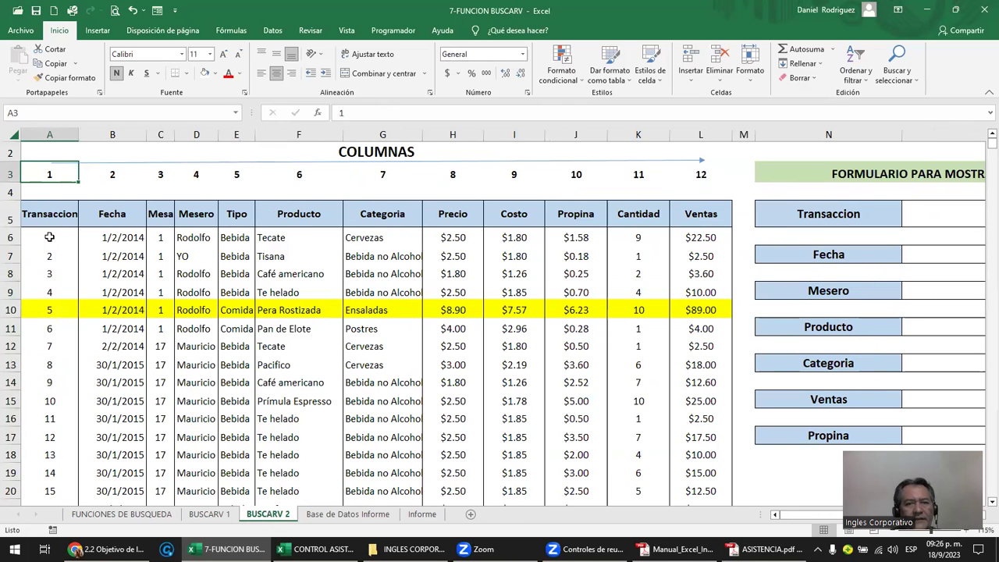
pyautogui.click(50, 237)
pyautogui.scroll(1, 46, 258)
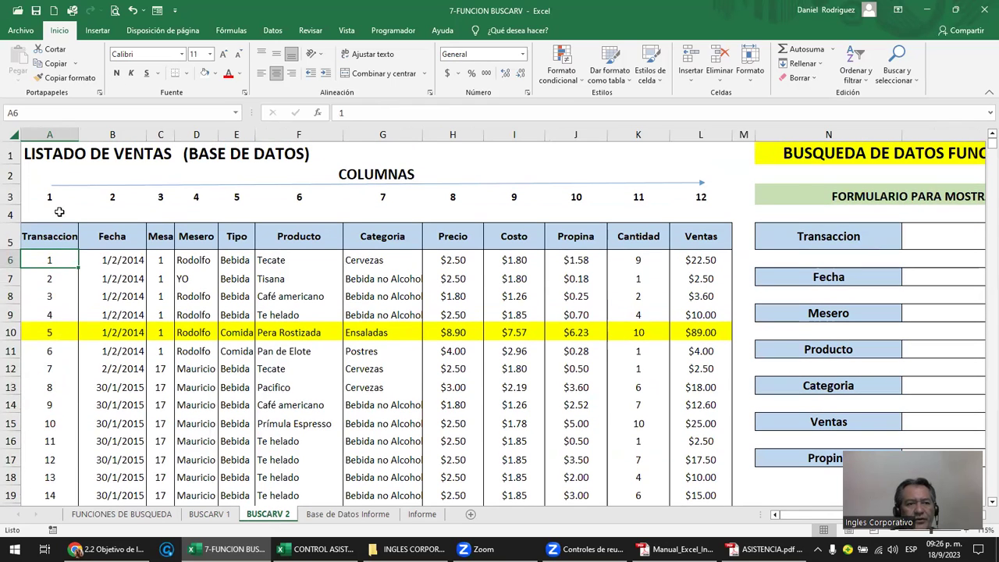
pyautogui.click(52, 135)
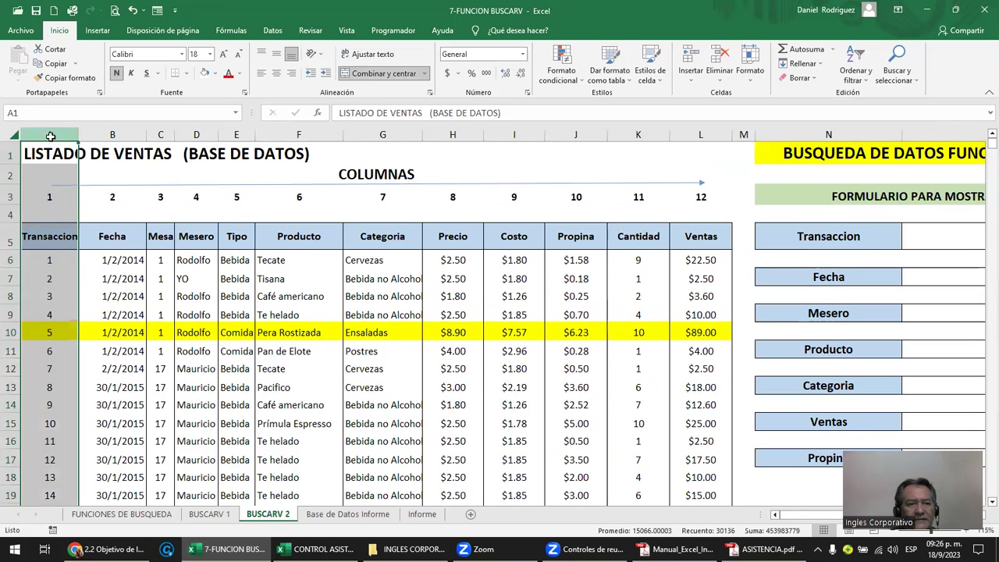
pyautogui.click(54, 278)
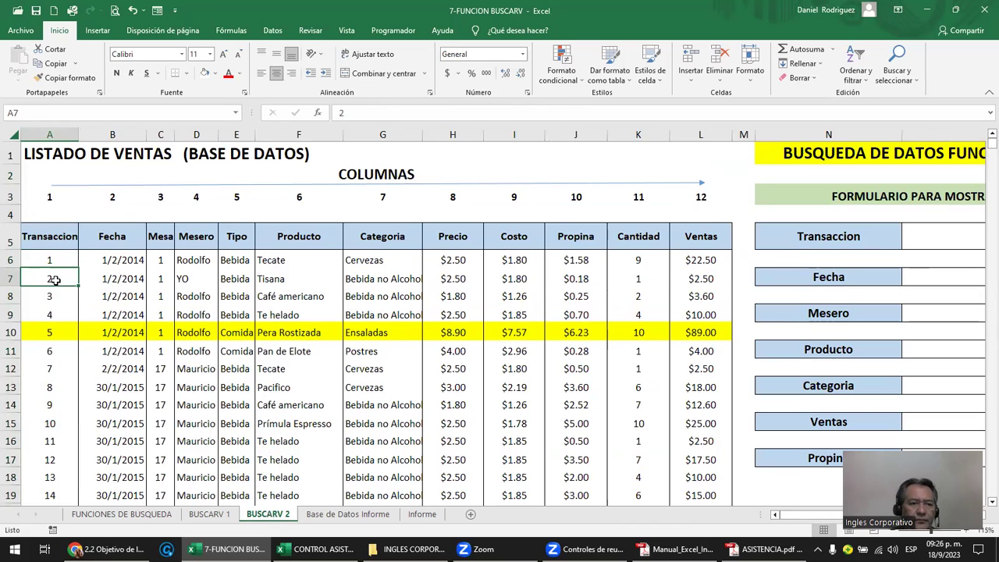
pyautogui.hotkey('ctrl', 'Down')
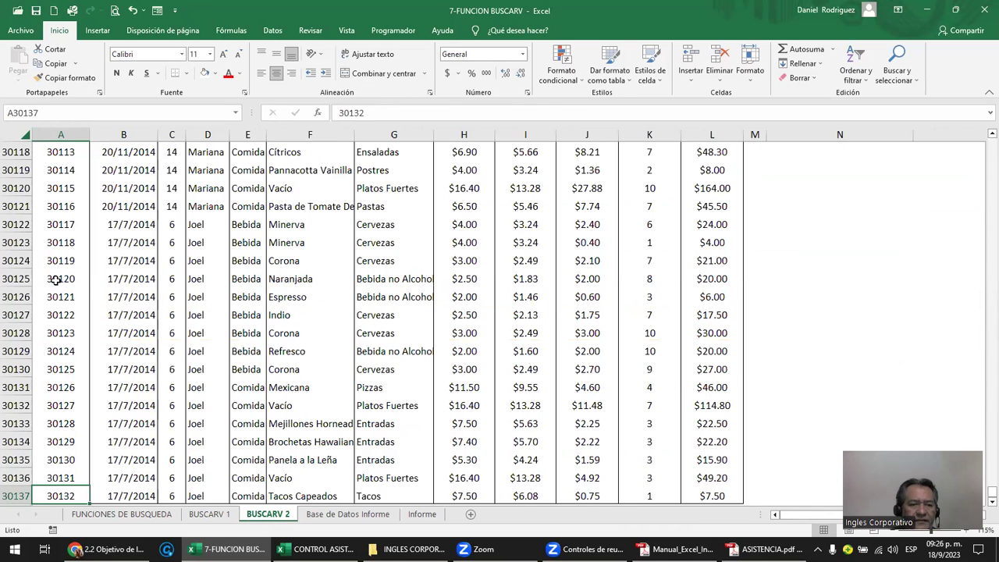
pyautogui.hotkey('ctrl', 'Up')
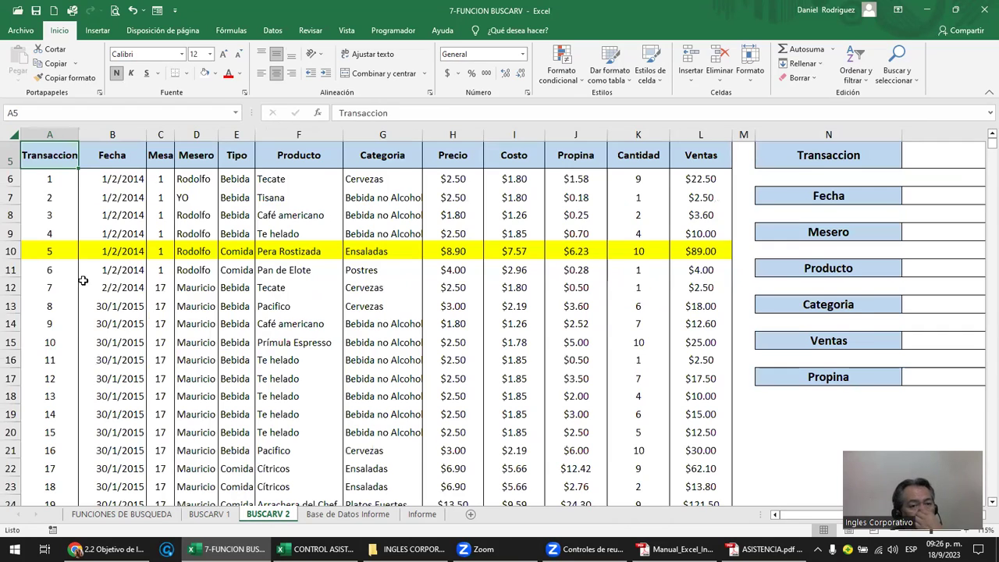
pyautogui.scroll(2, 80, 276)
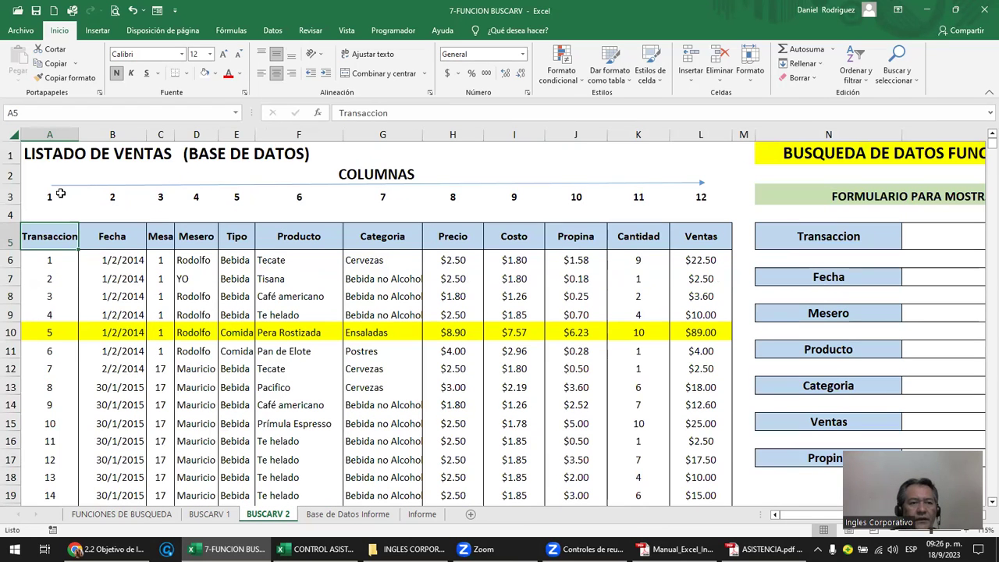
# Mark the column numbers 1 through 12 and the table's header row.
pyautogui.moveTo(52, 195); pyautogui.dragTo(700, 197)
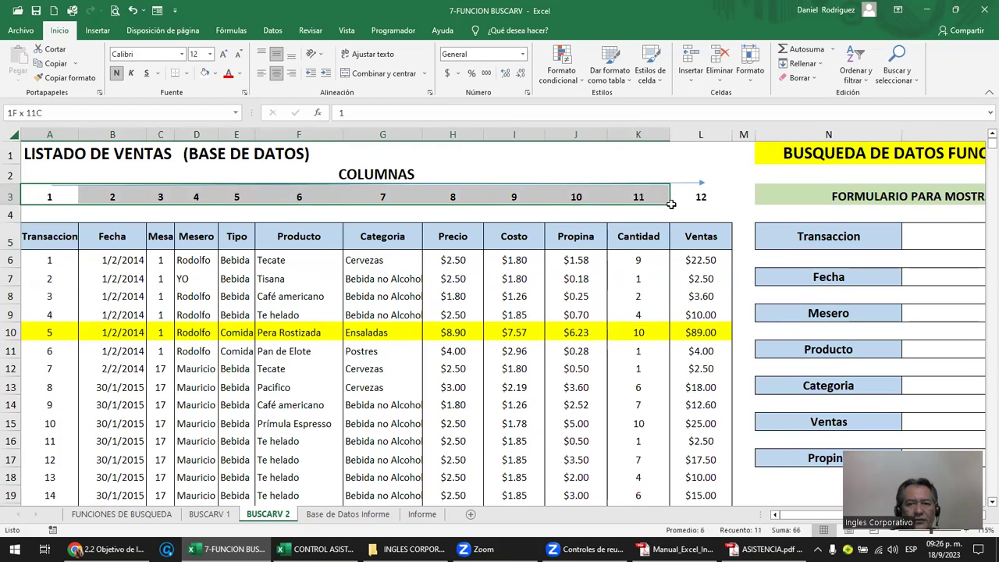
pyautogui.click(57, 236)
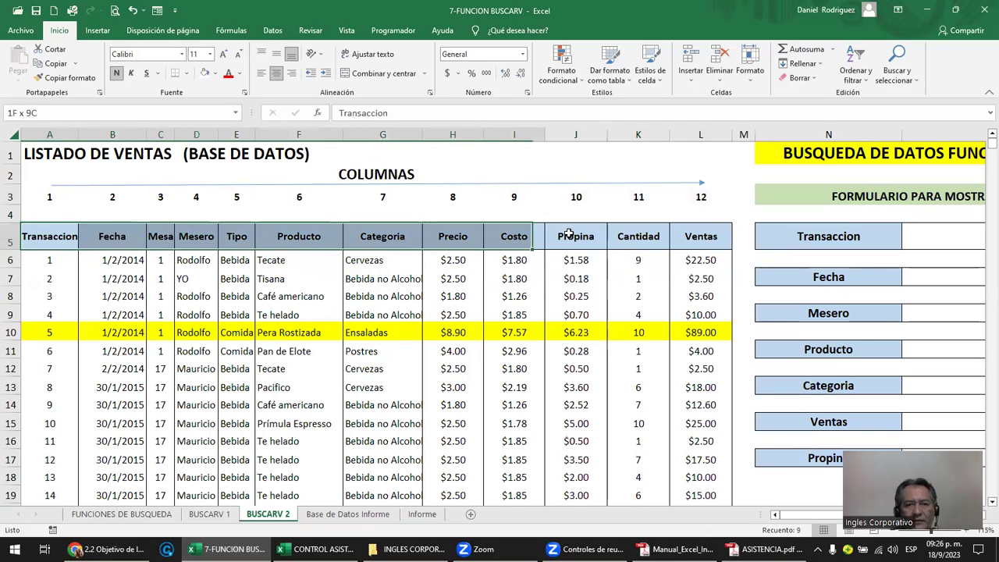
pyautogui.moveTo(111, 234); pyautogui.dragTo(698, 236)
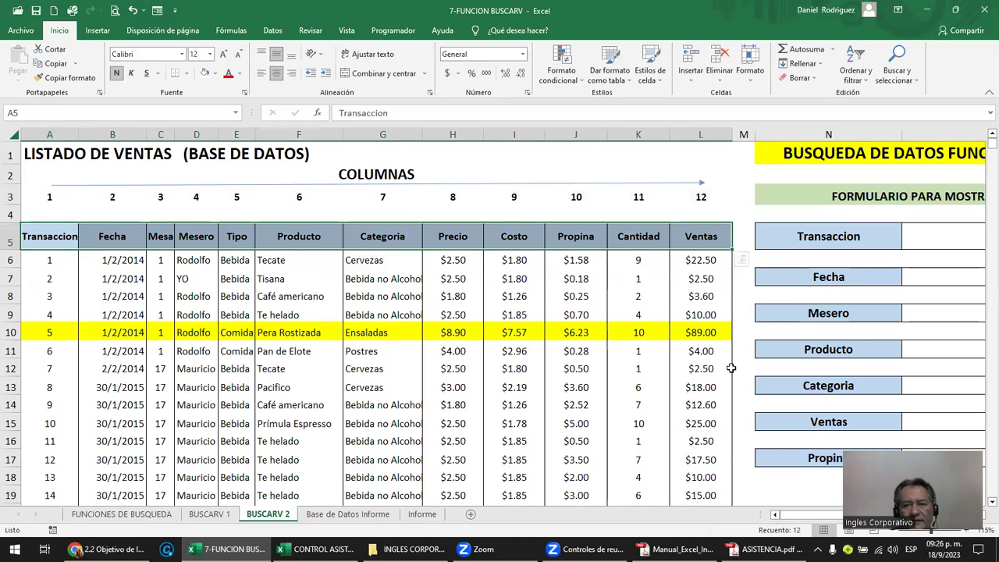
pyautogui.click(674, 211)
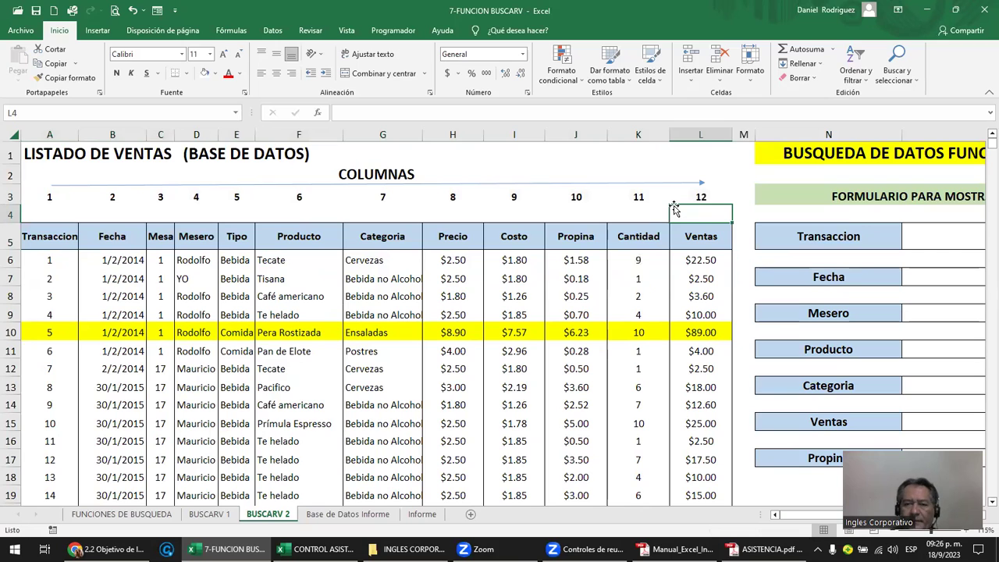
pyautogui.press('Right')
pyautogui.press('Right')
pyautogui.press('Right')
pyautogui.press('Right')
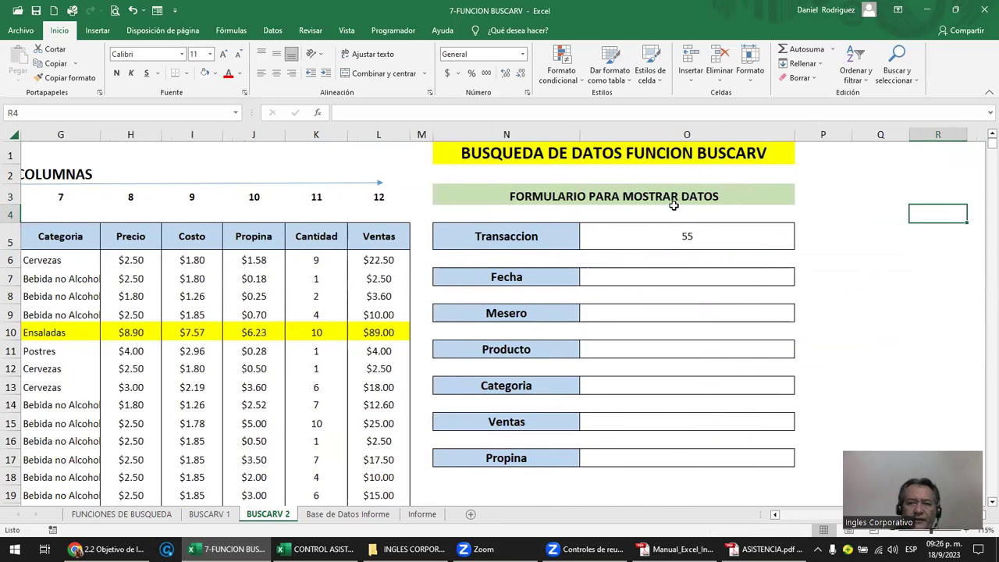
# Set the lookup form's Transaccion number to 5.
pyautogui.click(516, 238)
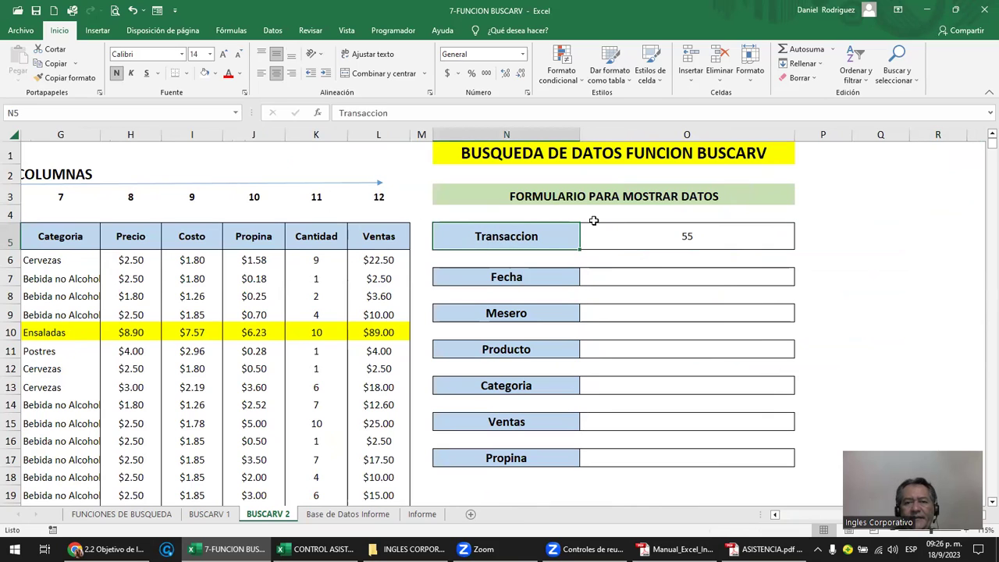
pyautogui.click(671, 237)
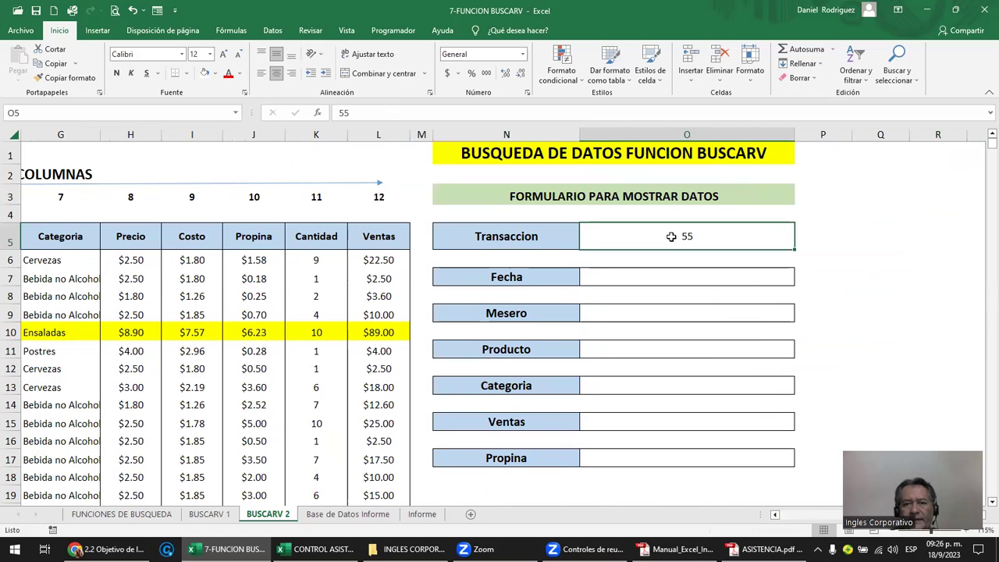
pyautogui.write('5')
pyautogui.press('Return')
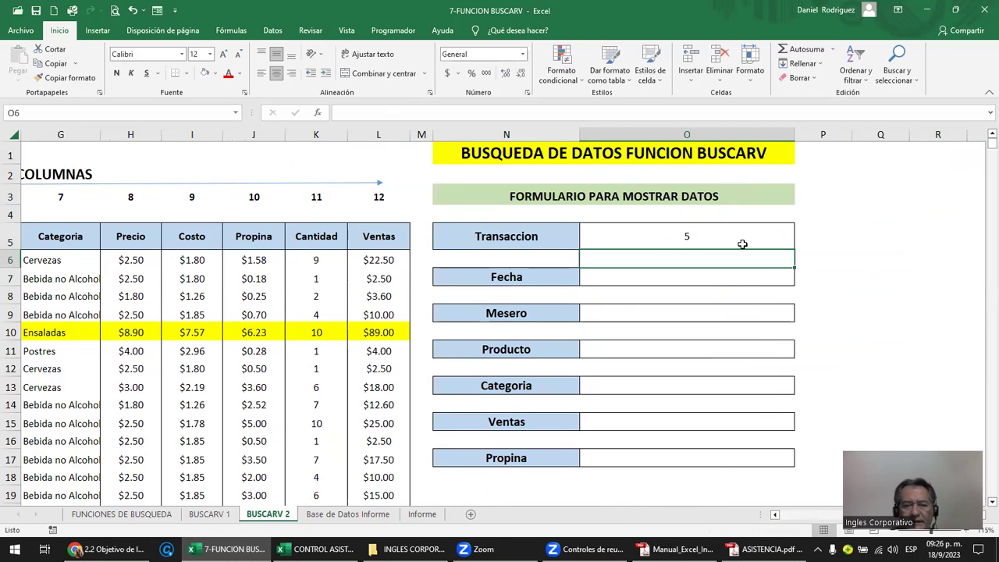
# Review the form's empty Fecha, Mesero, Producto, Categoria, Ventas and Propina fields and column P.
pyautogui.click(636, 277)
pyautogui.click(555, 280)
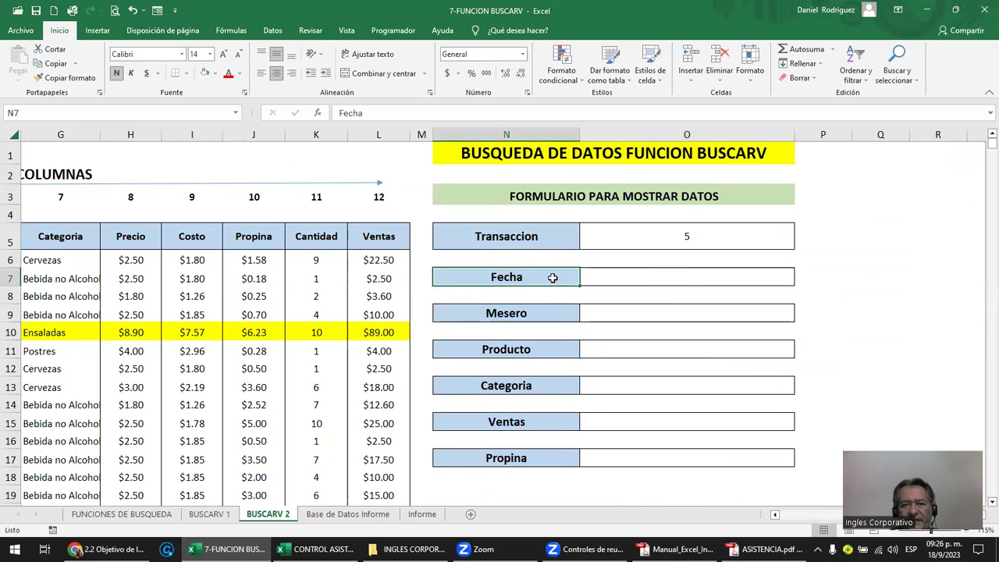
pyautogui.click(558, 314)
pyautogui.click(558, 343)
pyautogui.click(546, 382)
pyautogui.click(546, 422)
pyautogui.click(551, 434)
pyautogui.click(548, 457)
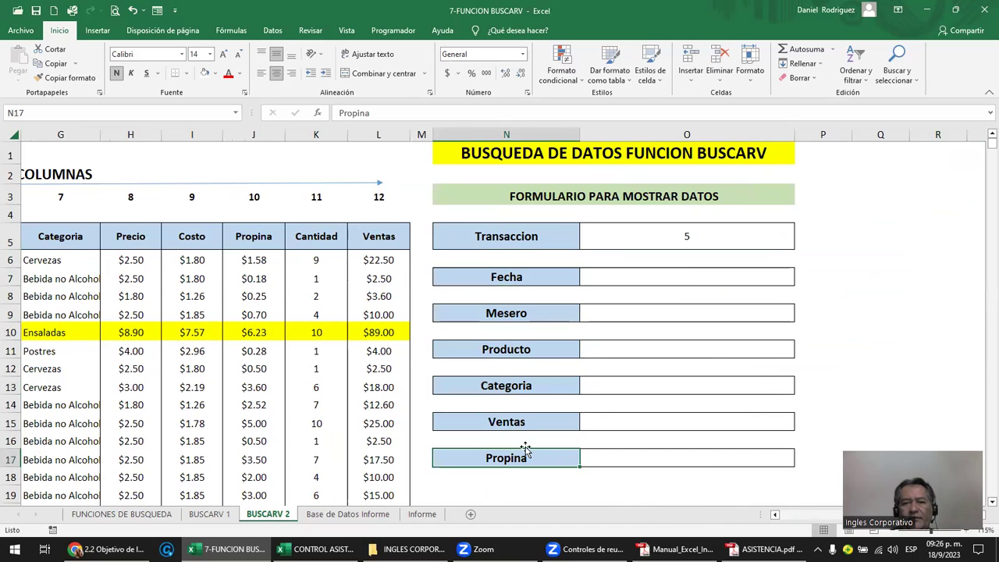
pyautogui.click(822, 275)
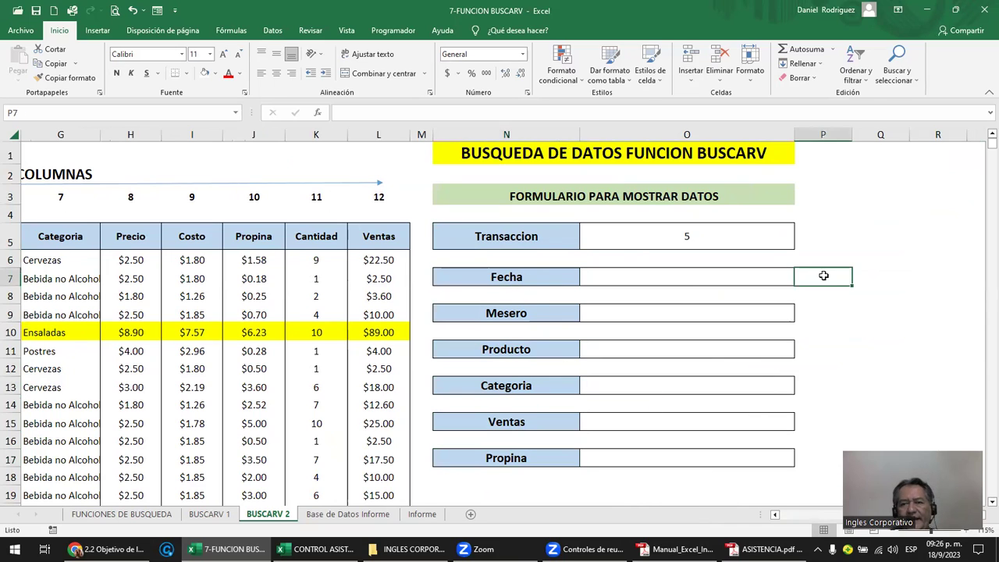
pyautogui.click(820, 132)
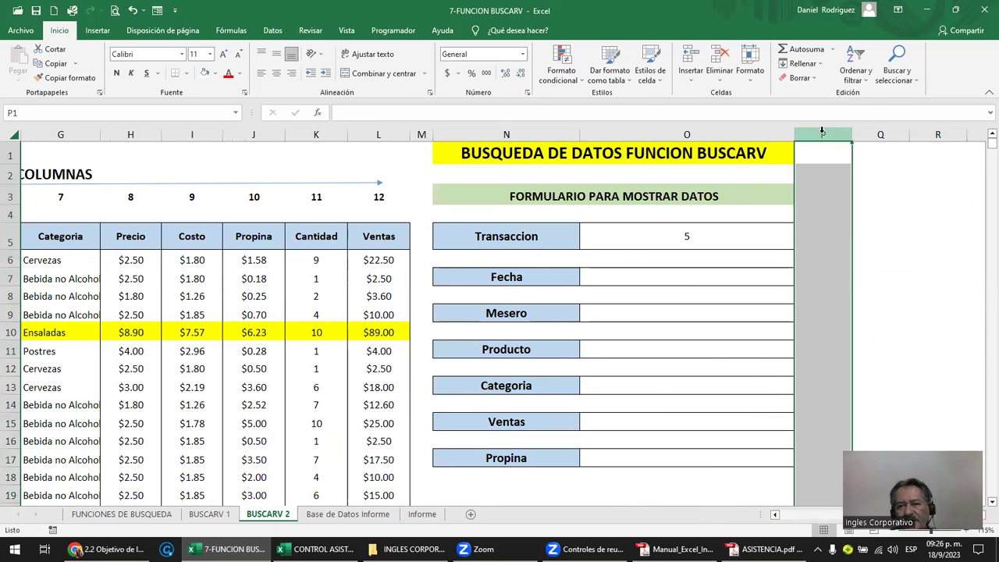
pyautogui.click(813, 236)
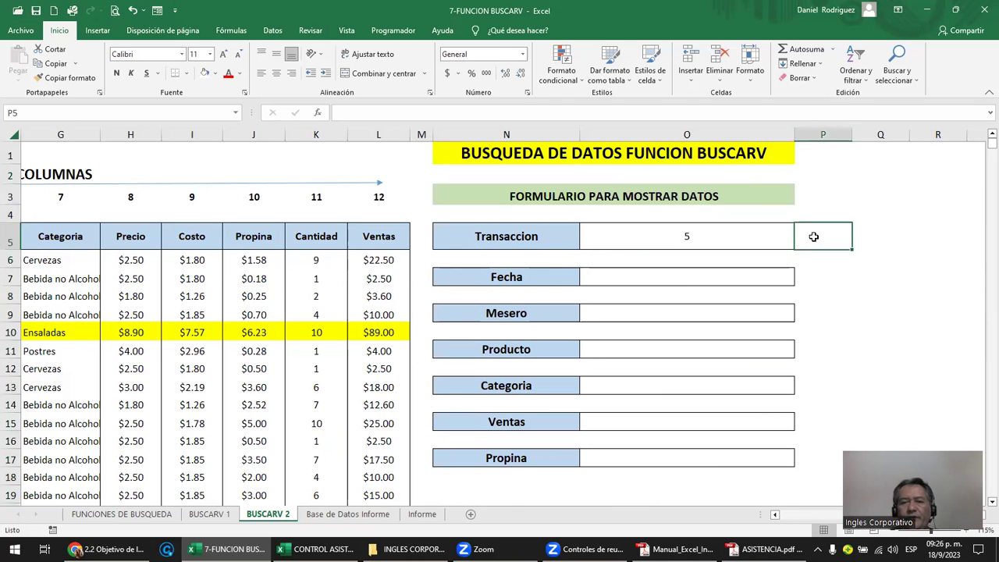
# Match Fecha to table column number 2 and select the cell beside the Fecha field.
pyautogui.click(576, 284)
pyautogui.press('Home')
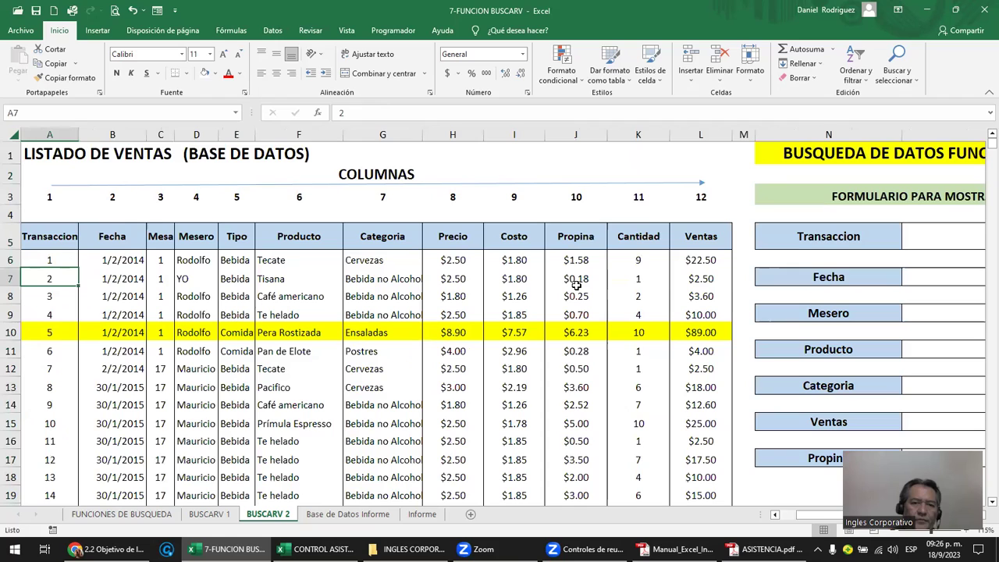
pyautogui.press('Up')
pyautogui.press('Up')
pyautogui.press('Right')
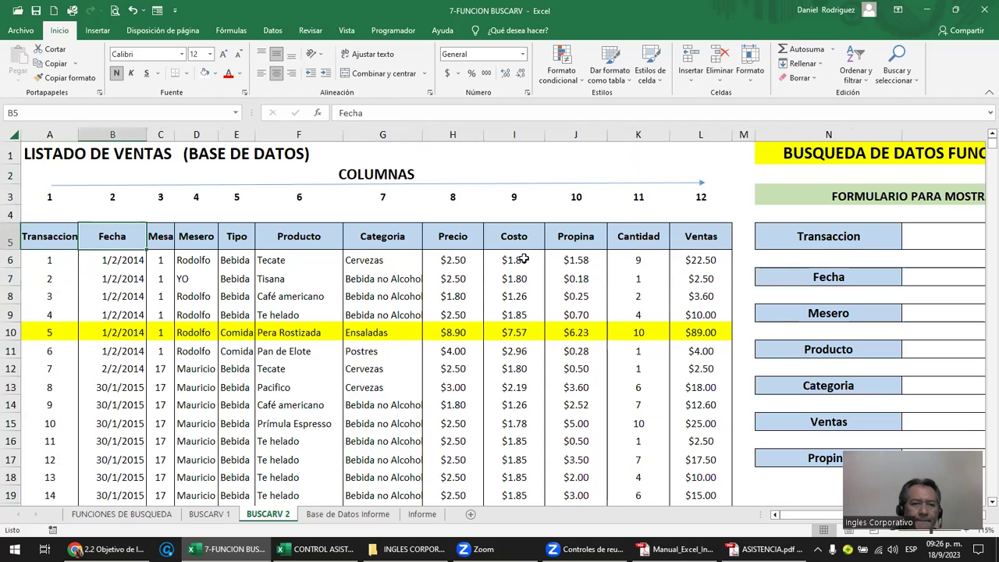
pyautogui.click(113, 198)
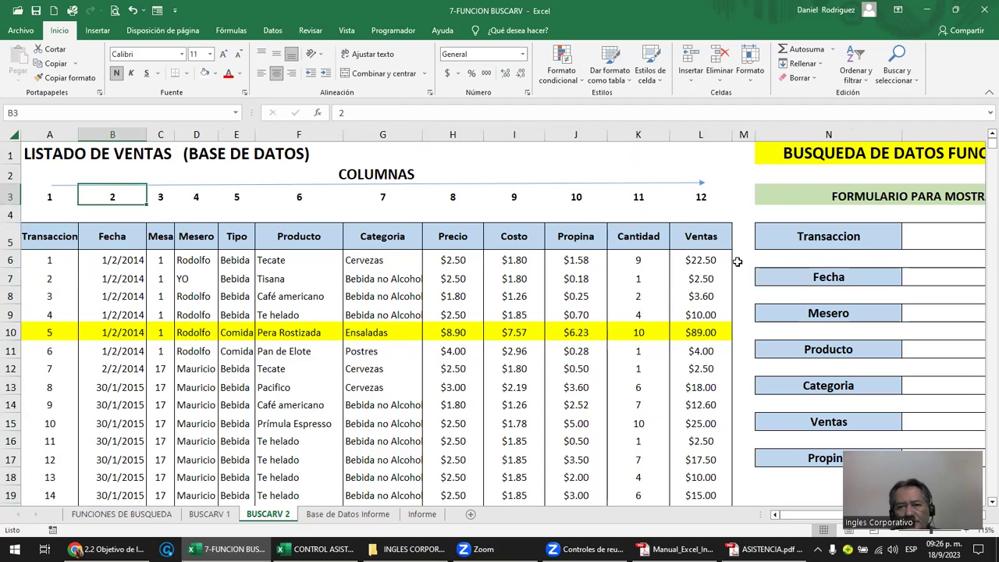
pyautogui.scroll(-2, 736, 261)
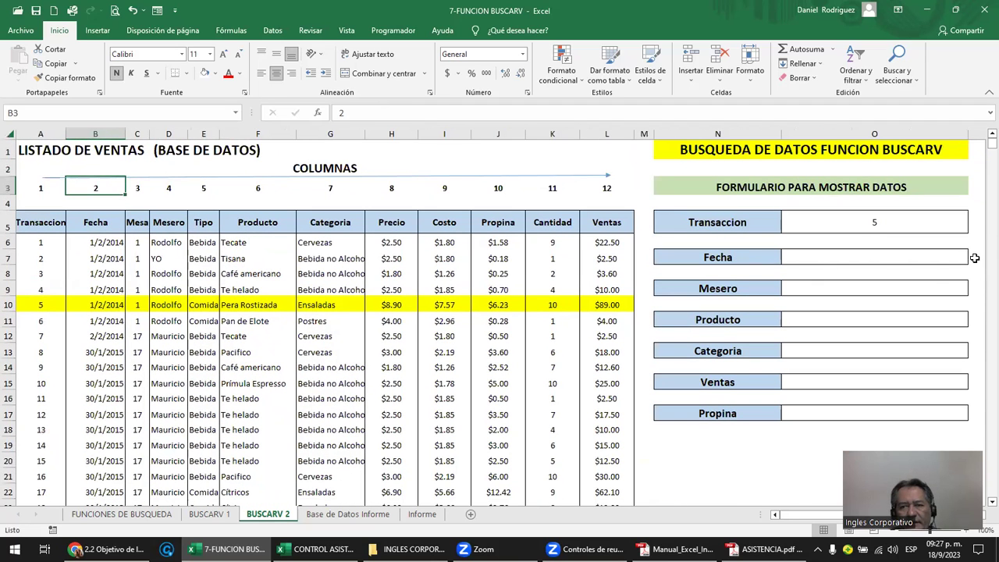
pyautogui.click(974, 256)
# Note column numbers 2, 4, 6, 7, 12 and 10 beside Fecha, Mesero, Producto, Categoria, Ventas, Propina.
pyautogui.write('2')
pyautogui.press('Return')
pyautogui.press('Return')
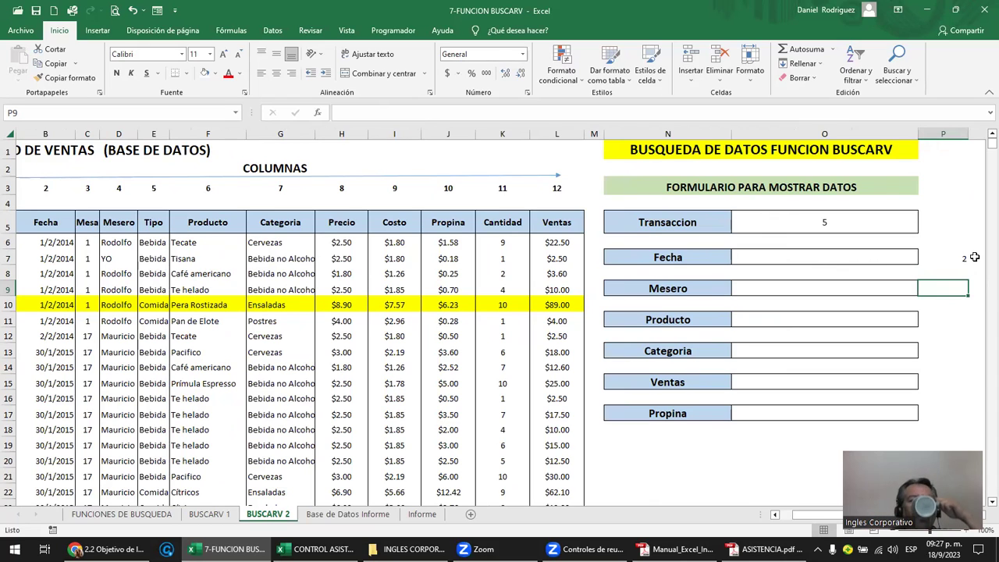
pyautogui.write('4')
pyautogui.press('Return')
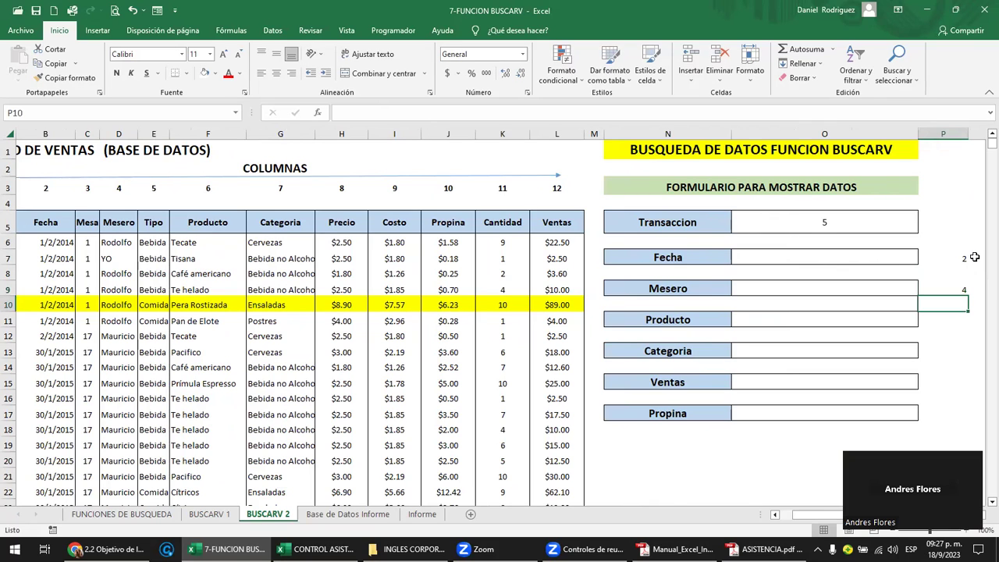
pyautogui.click(950, 317)
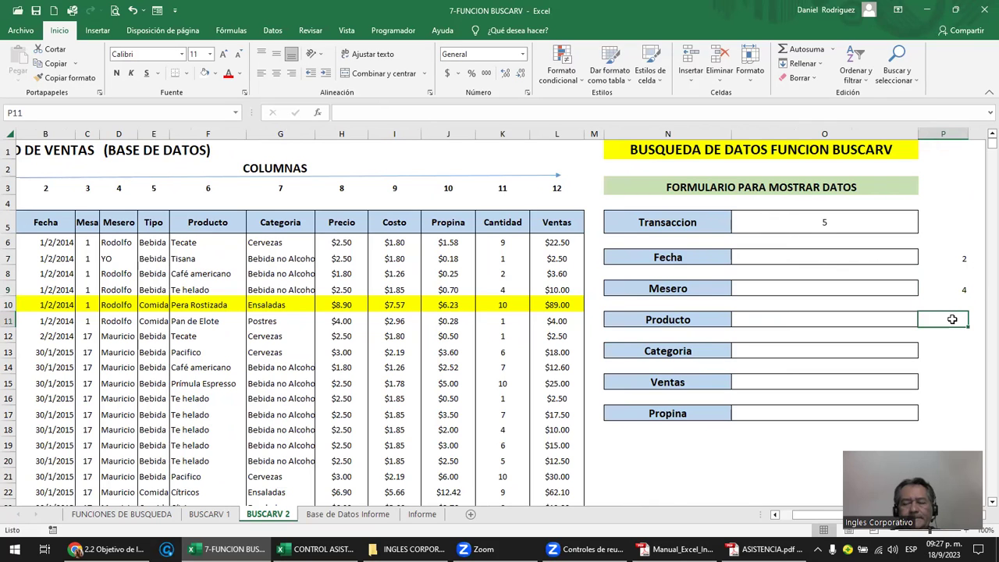
pyautogui.write('6')
pyautogui.press('Return')
pyautogui.press('Return')
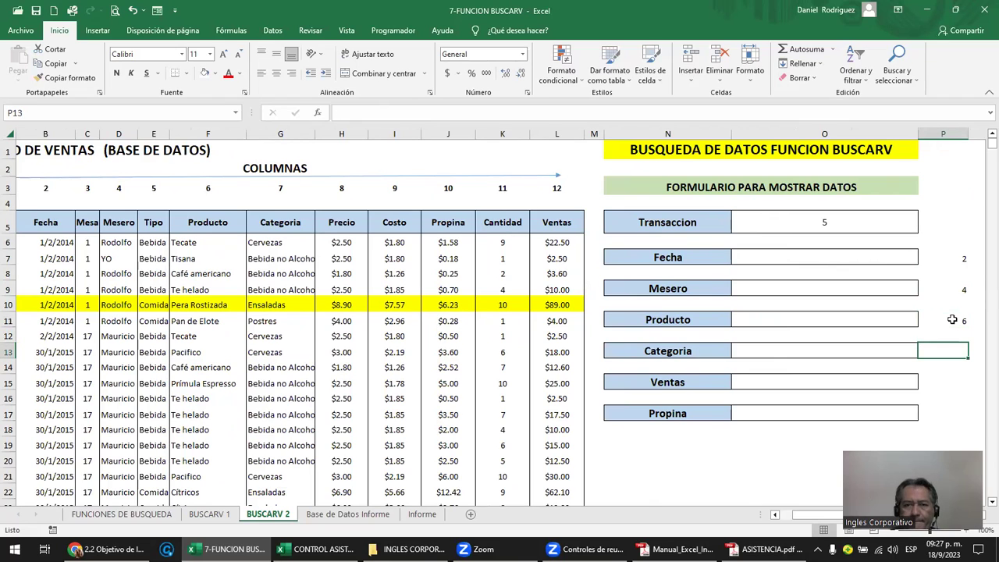
pyautogui.write('7')
pyautogui.press('Return')
pyautogui.press('Return')
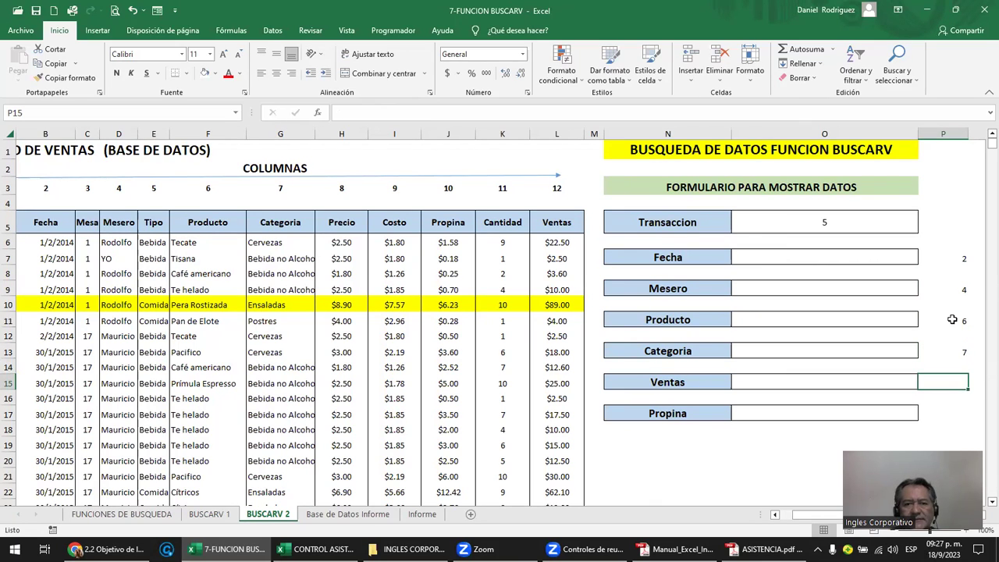
pyautogui.write('12')
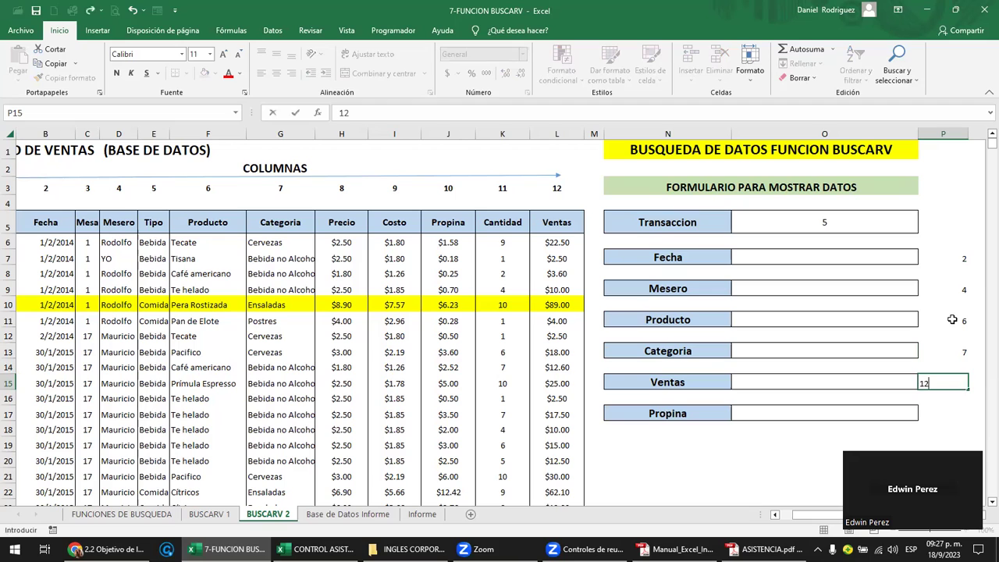
pyautogui.press('Return')
pyautogui.press('Return')
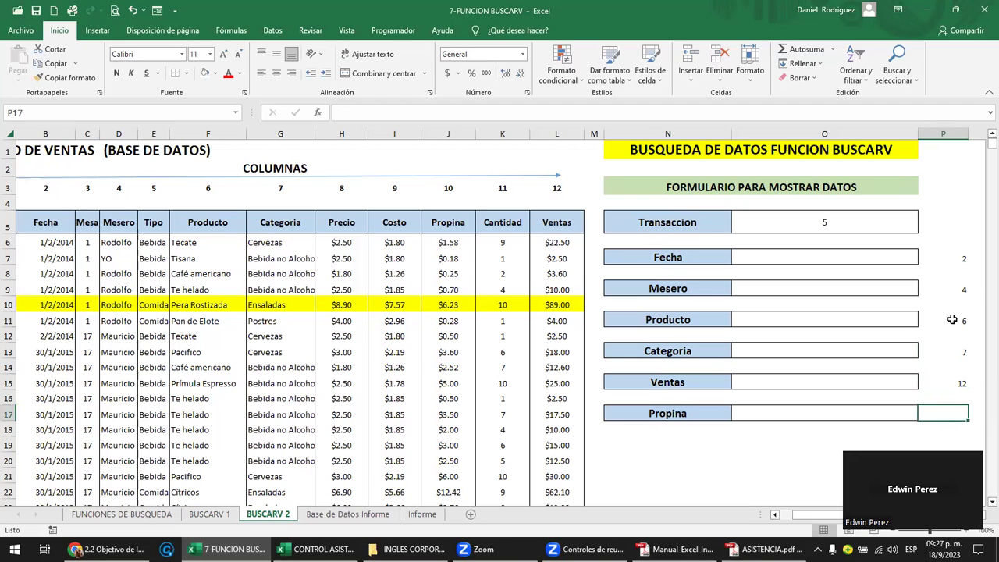
pyautogui.write('1')
pyautogui.press('Return')
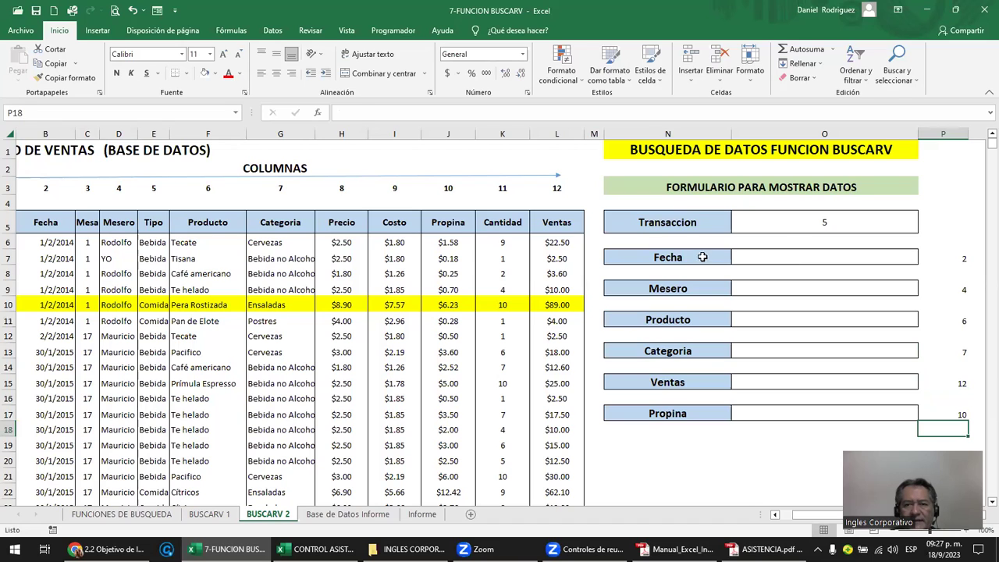
pyautogui.click(672, 256)
pyautogui.click(664, 288)
pyautogui.click(667, 320)
pyautogui.click(667, 348)
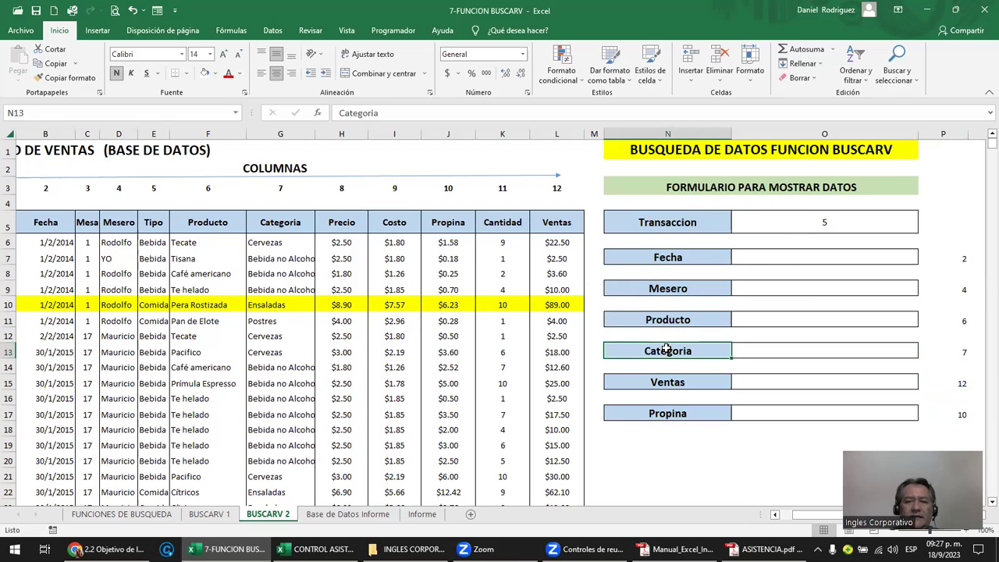
pyautogui.click(759, 258)
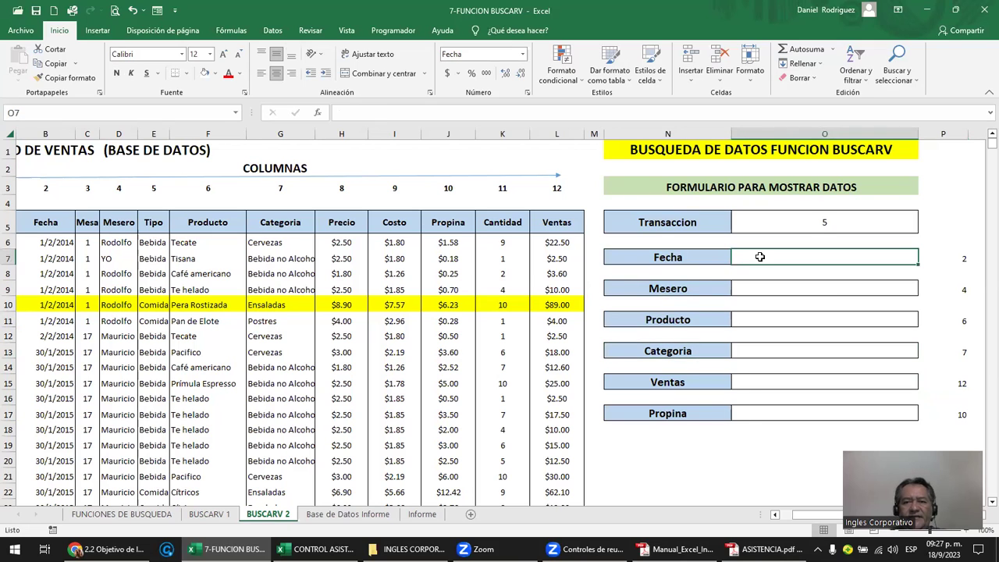
pyautogui.click(749, 380)
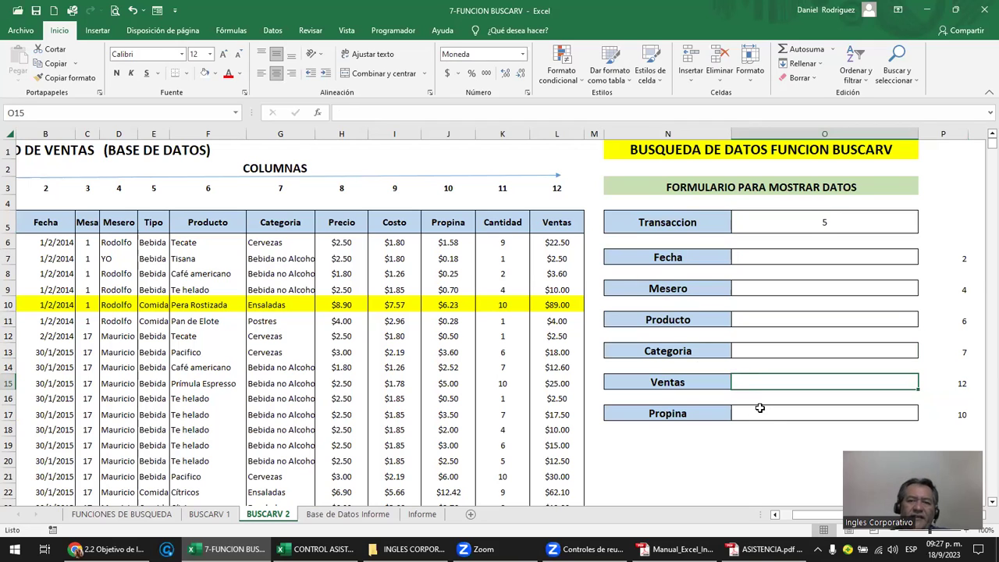
pyautogui.click(673, 259)
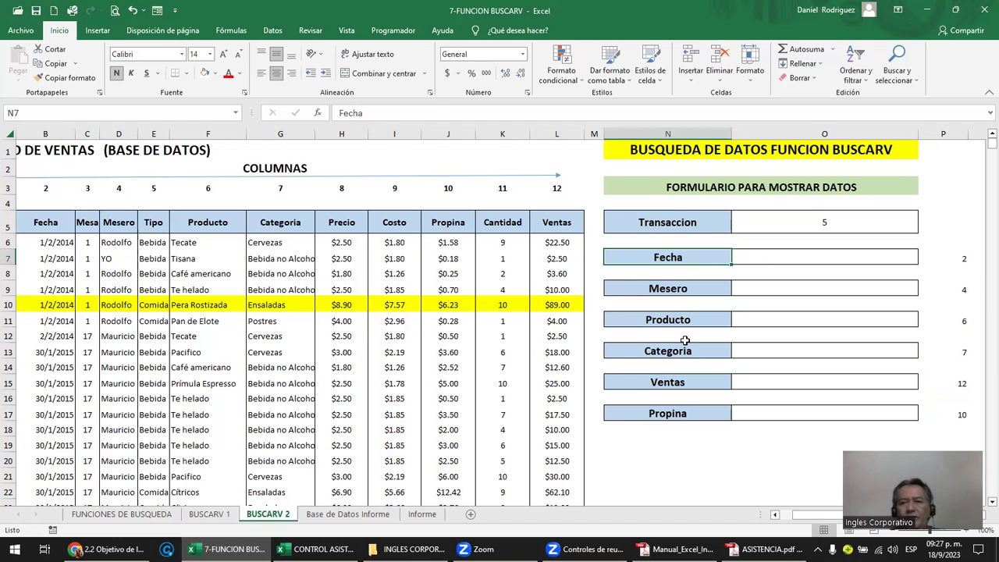
pyautogui.click(678, 226)
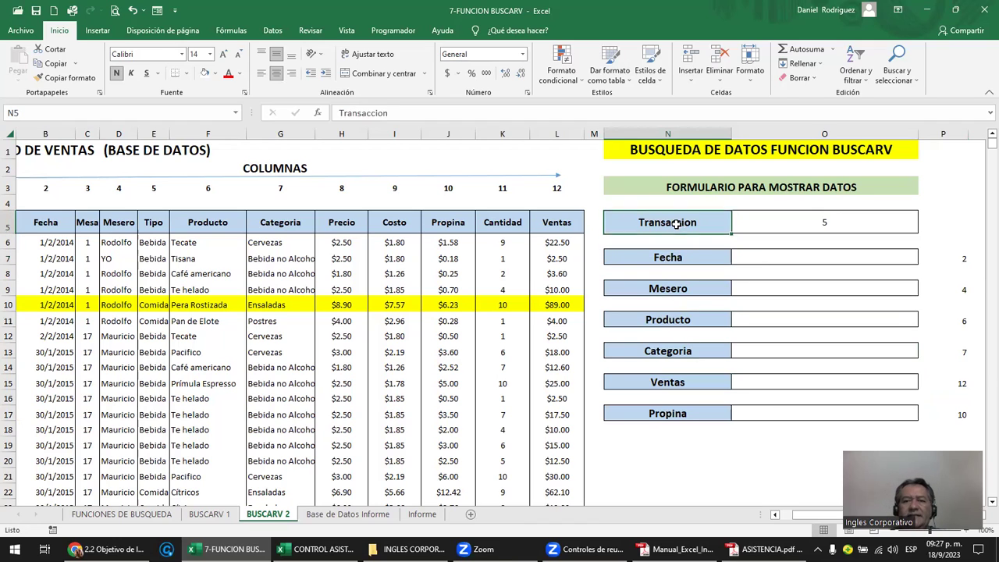
pyautogui.click(948, 224)
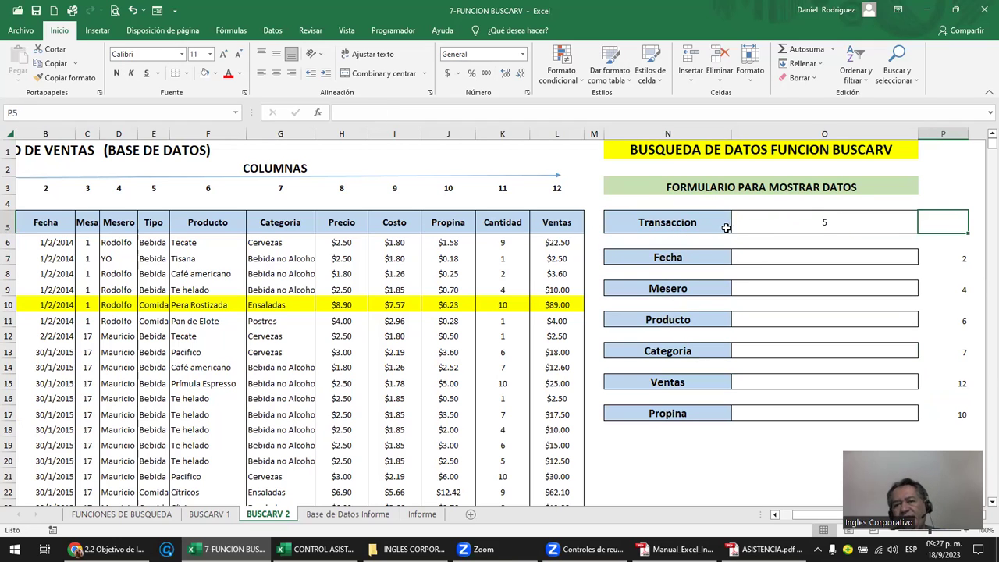
pyautogui.click(673, 264)
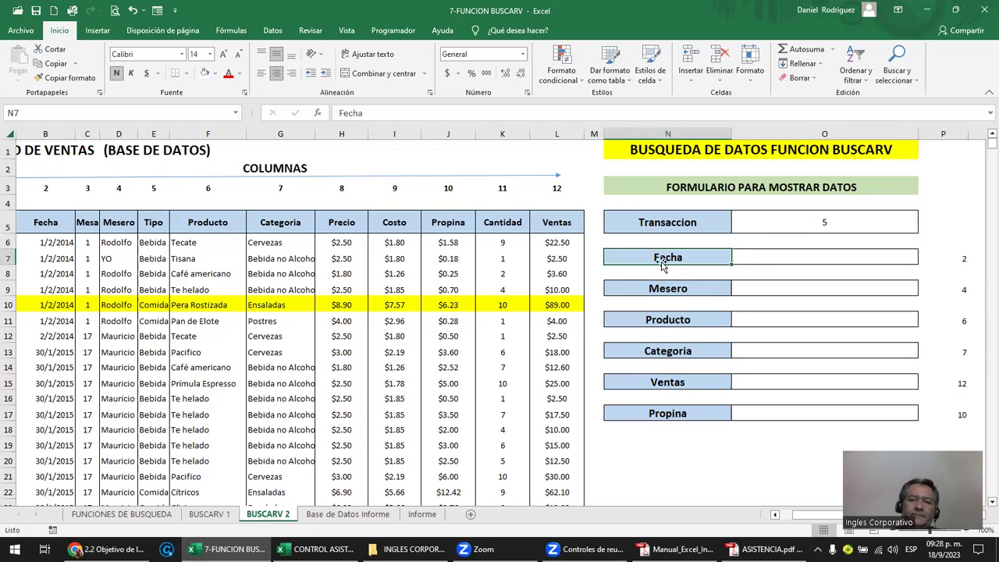
pyautogui.click(558, 224)
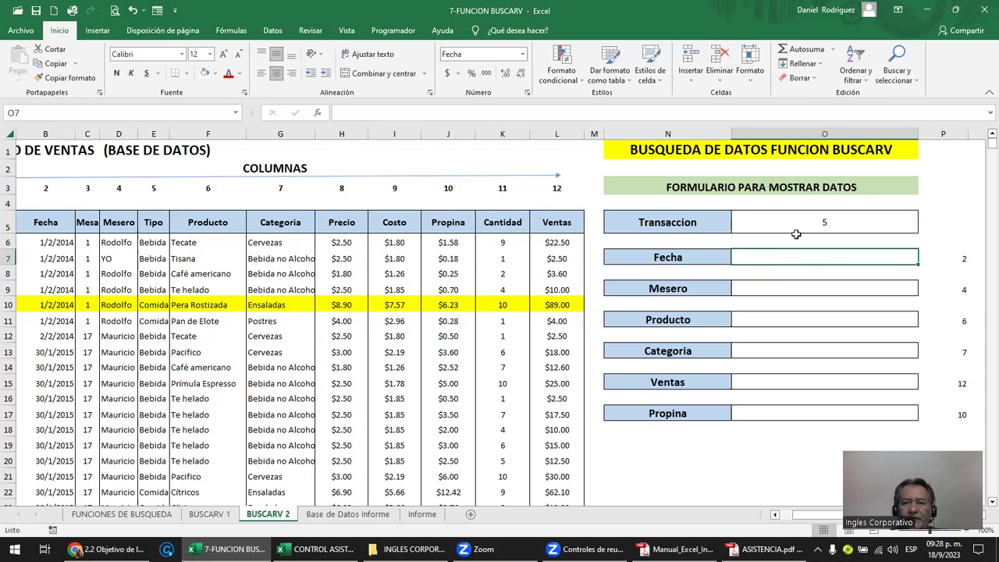
pyautogui.click(794, 133)
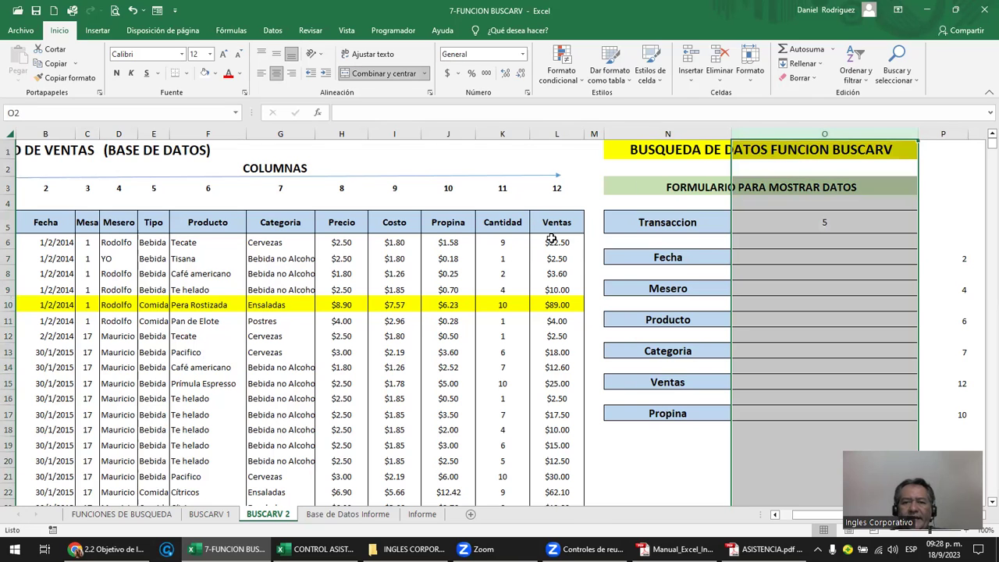
pyautogui.click(557, 242)
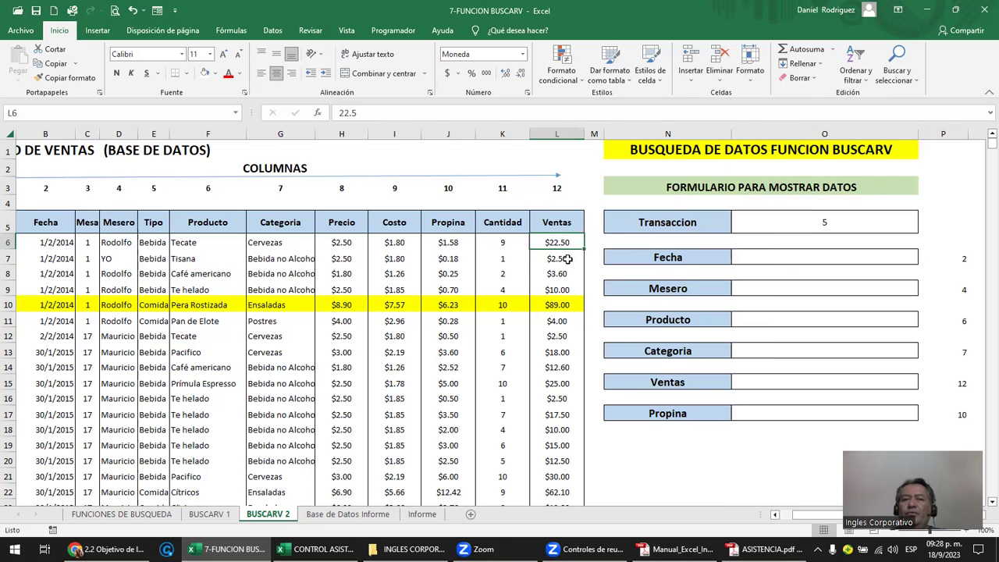
pyautogui.scroll(-2, 567, 259)
pyautogui.scroll(-4, 567, 261)
pyautogui.scroll(-6, 567, 262)
pyautogui.scroll(-2, 566, 263)
pyautogui.scroll(4, 567, 262)
pyautogui.scroll(7, 565, 261)
pyautogui.scroll(2, 565, 261)
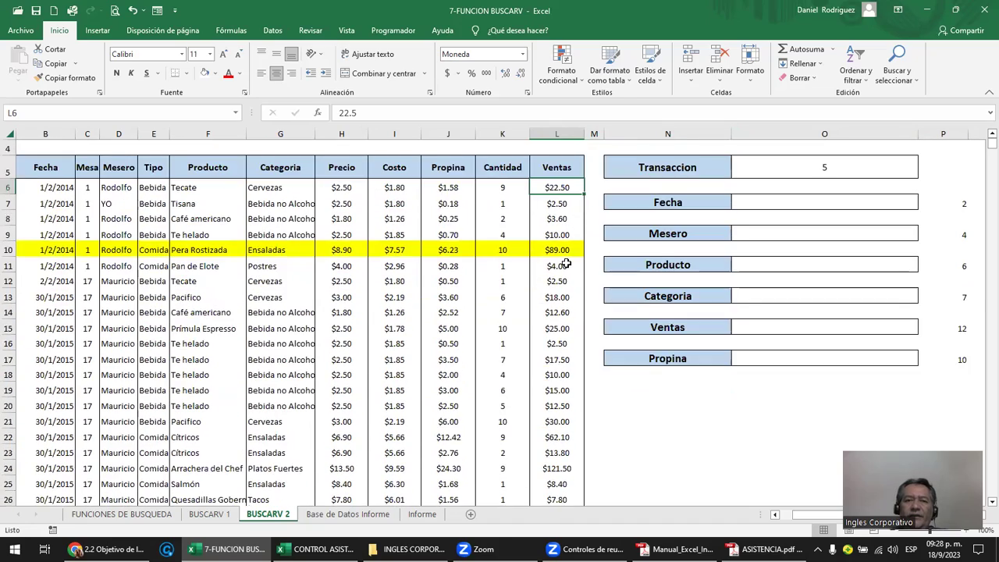
pyautogui.scroll(1, 565, 260)
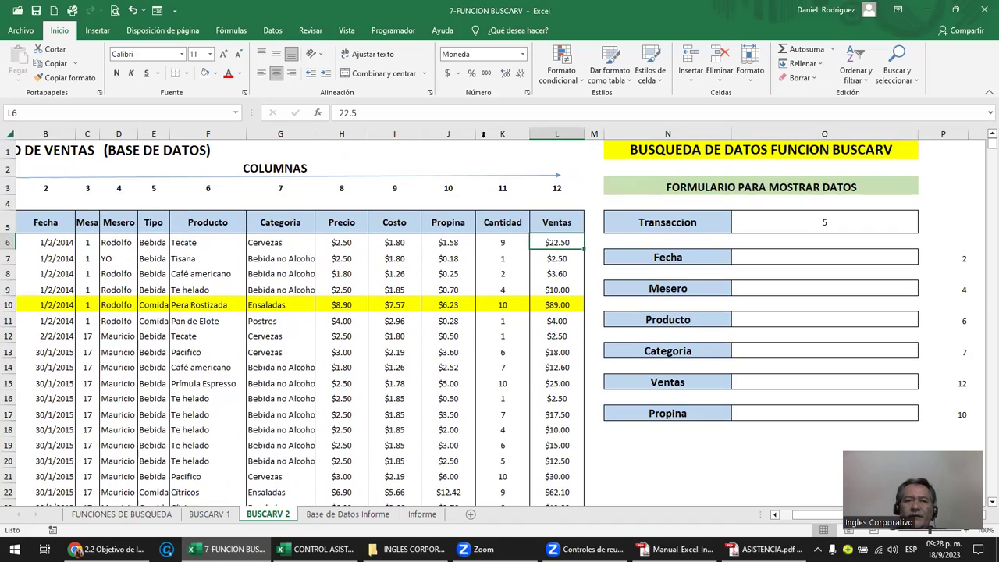
pyautogui.click(459, 242)
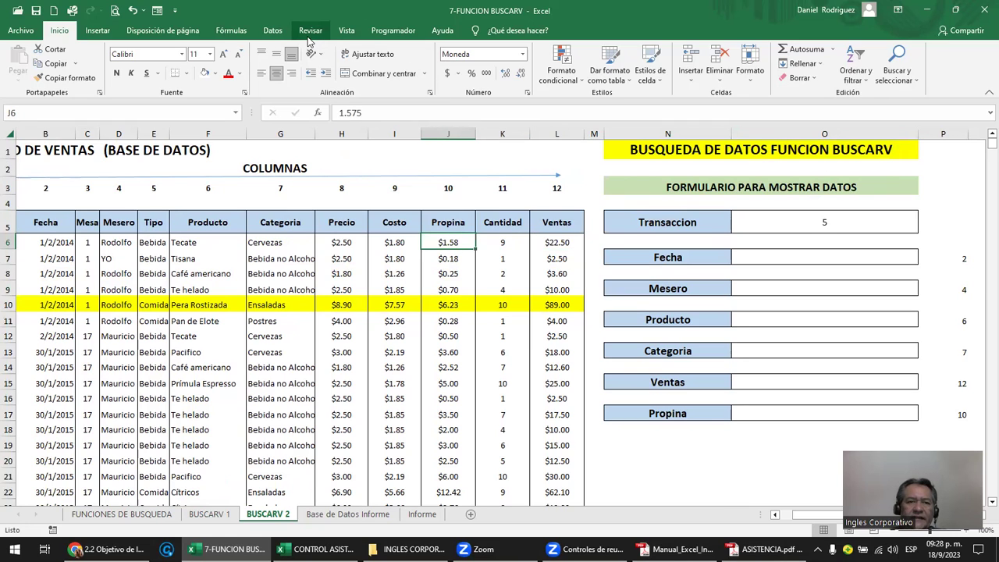
# Delete the DATA name in the Name Manager, leaving it empty, and return to cell A6.
pyautogui.click(233, 35)
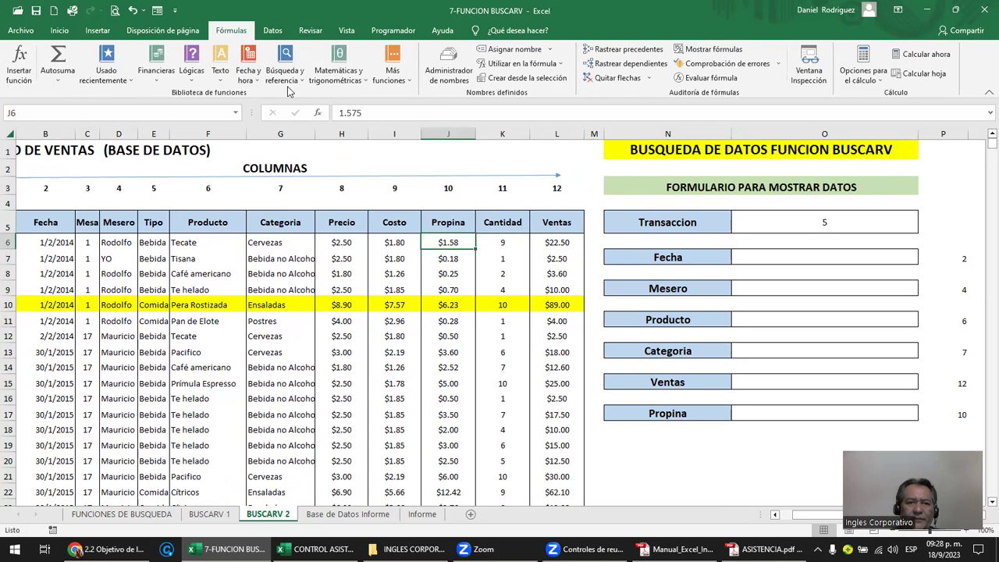
pyautogui.click(449, 67)
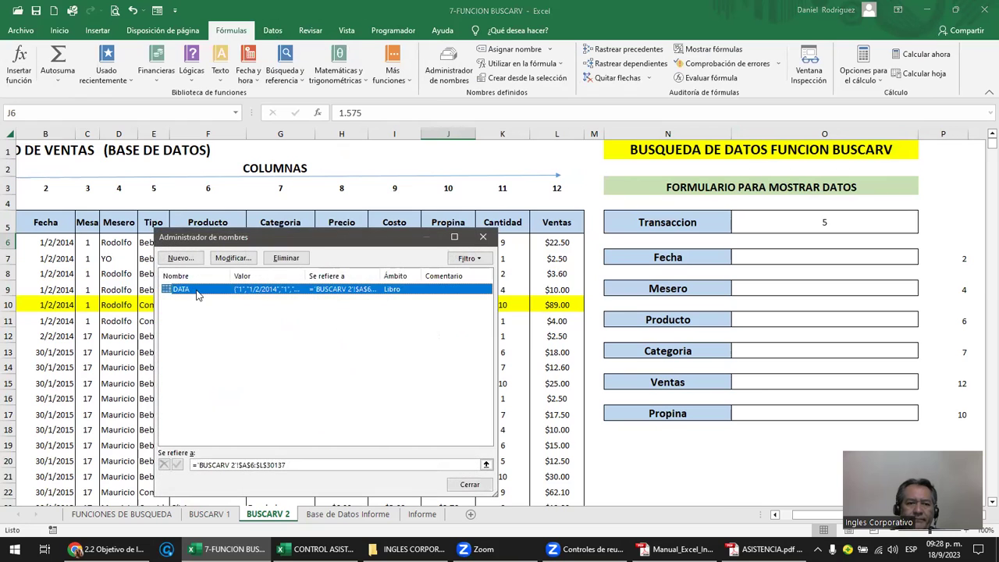
pyautogui.click(286, 258)
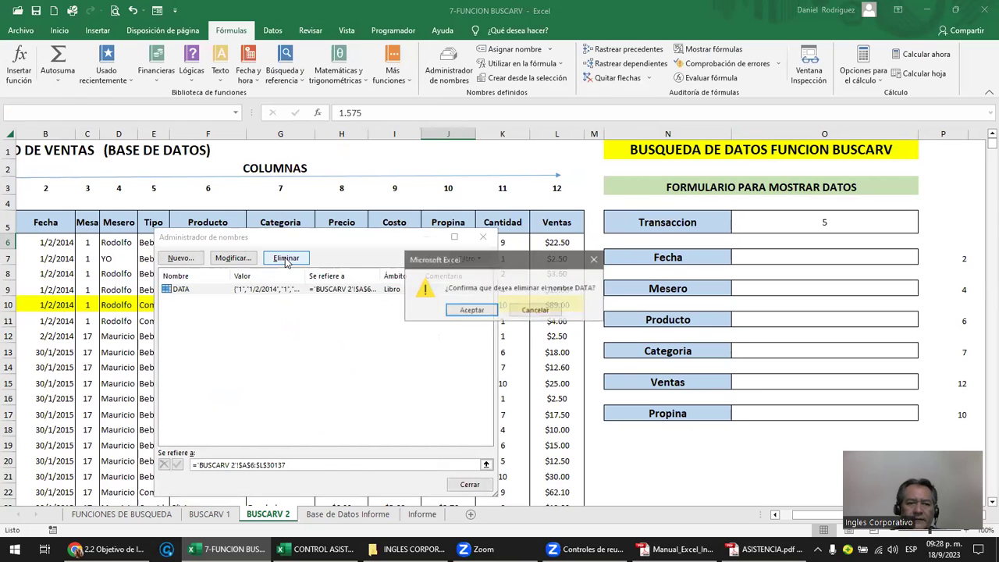
pyautogui.click(472, 310)
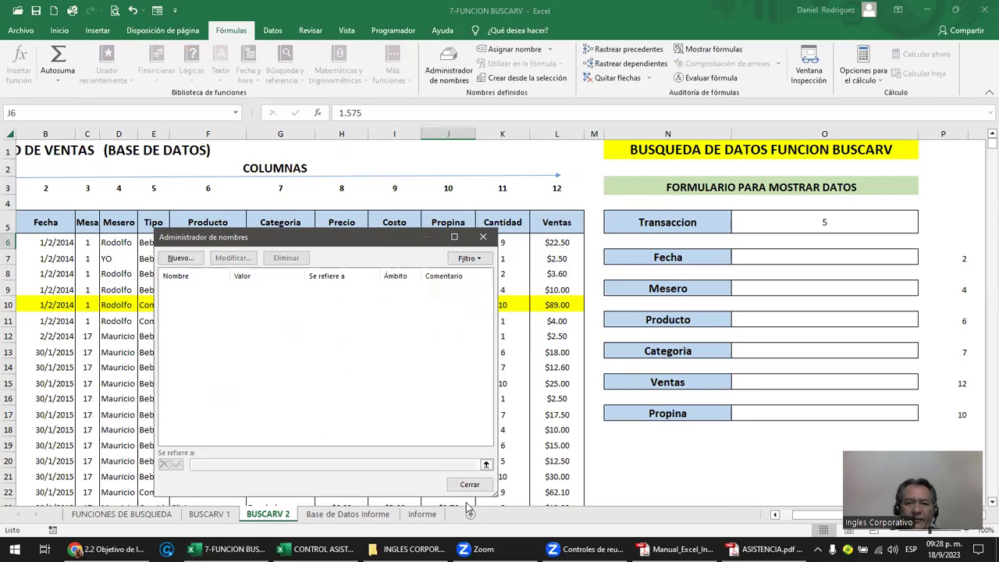
pyautogui.press('Escape')
pyautogui.click(559, 244)
pyautogui.press('Left')
pyautogui.press('Left')
pyautogui.press('Home')
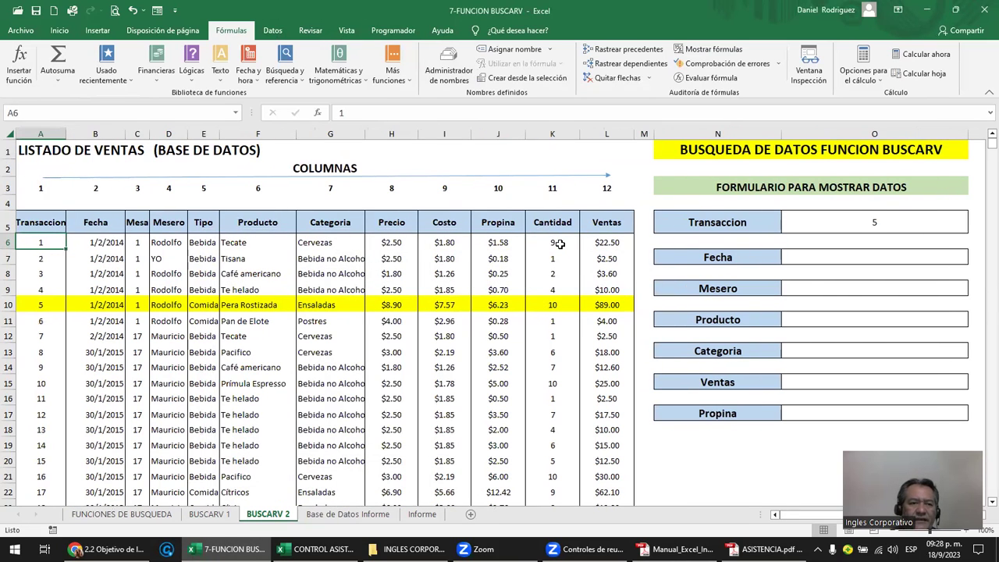
# Select the whole sales table from A6 across to column L and down to the last record.
pyautogui.moveTo(33, 243); pyautogui.dragTo(608, 292)
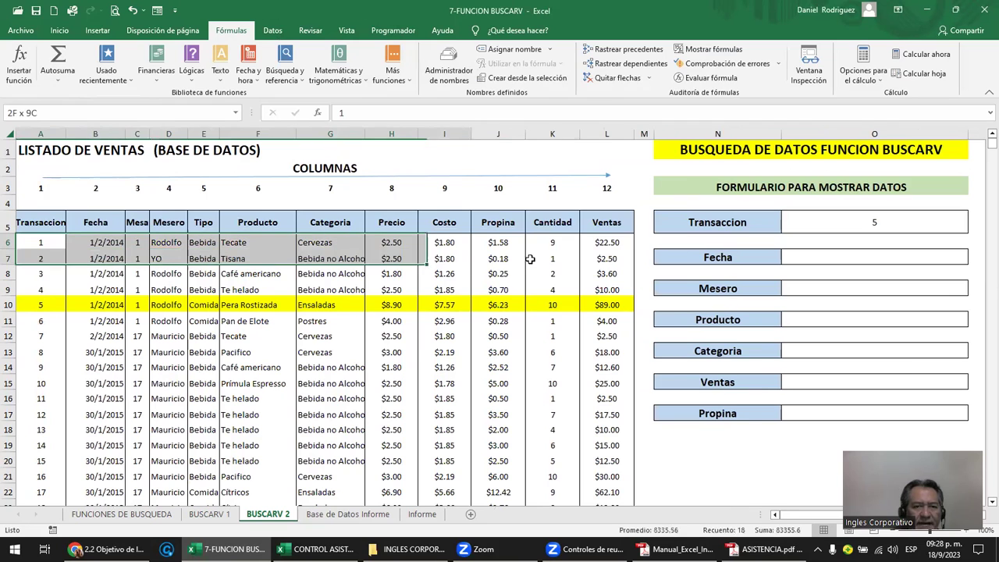
pyautogui.moveTo(608, 292); pyautogui.dragTo(609, 460)
pyautogui.click(31, 244)
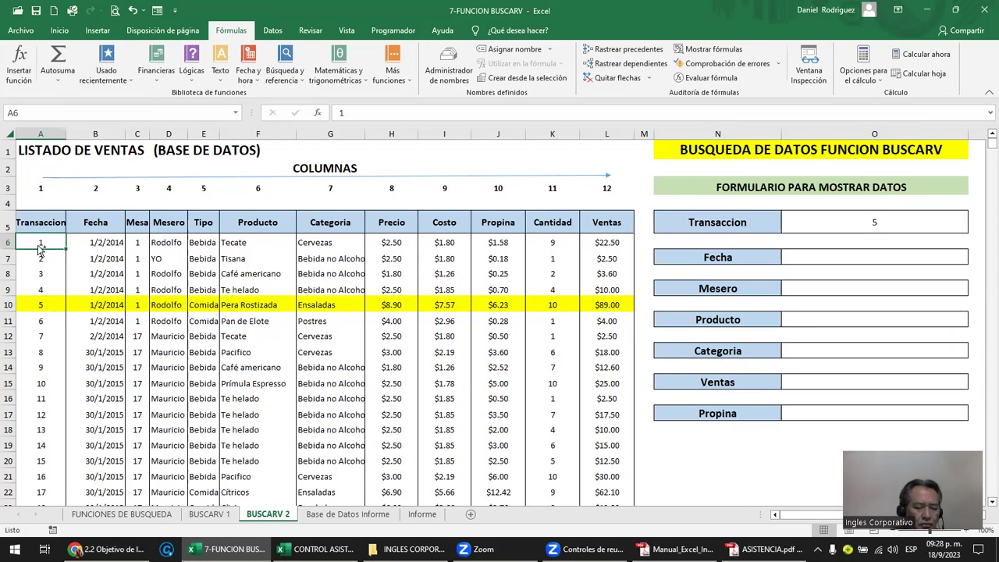
pyautogui.hotkey('ctrl', 'shift', 'Right')
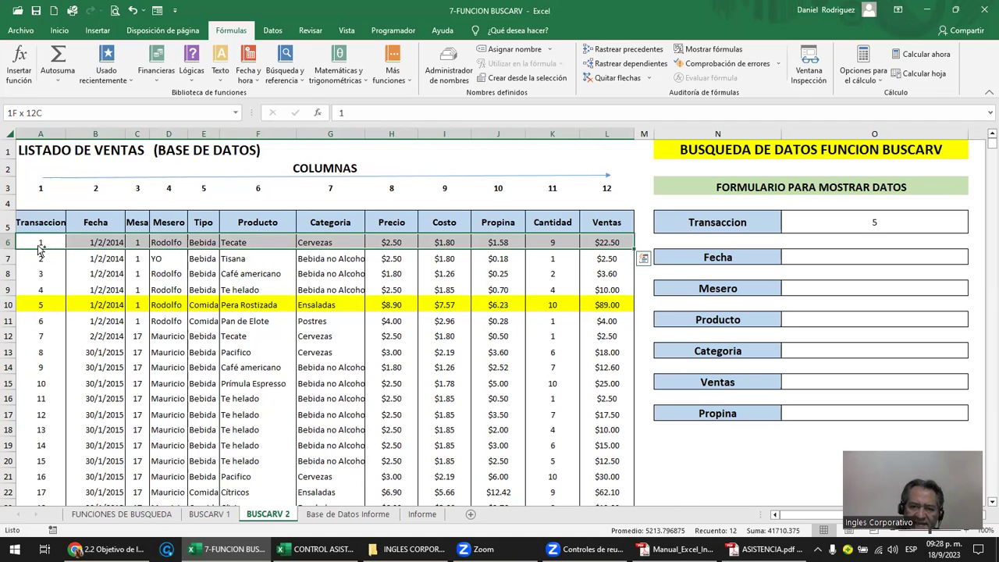
pyautogui.hotkey('ctrl', 'shift', 'Down')
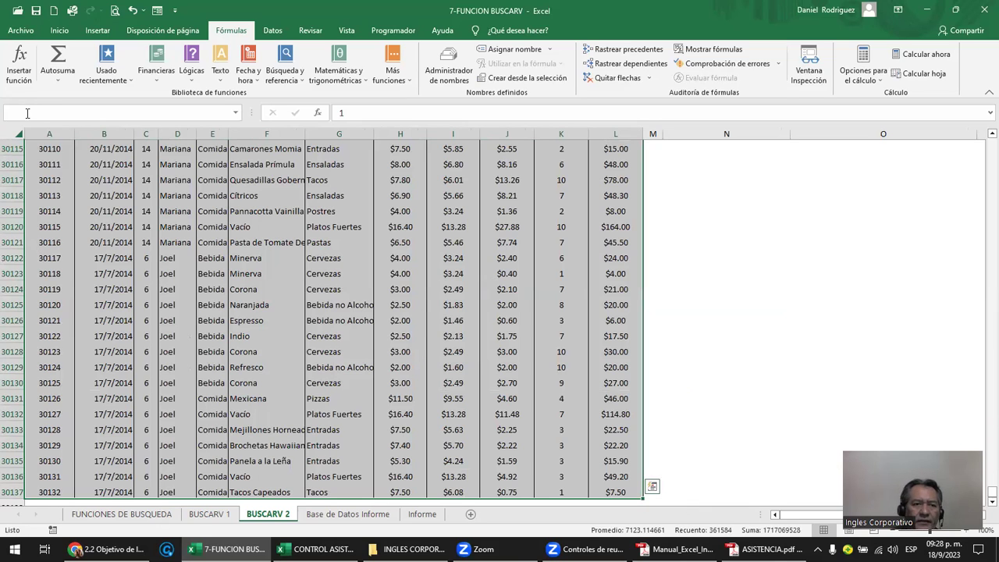
# Name the selected range DATA in the Name Box.
pyautogui.click(25, 113)
pyautogui.write('D')
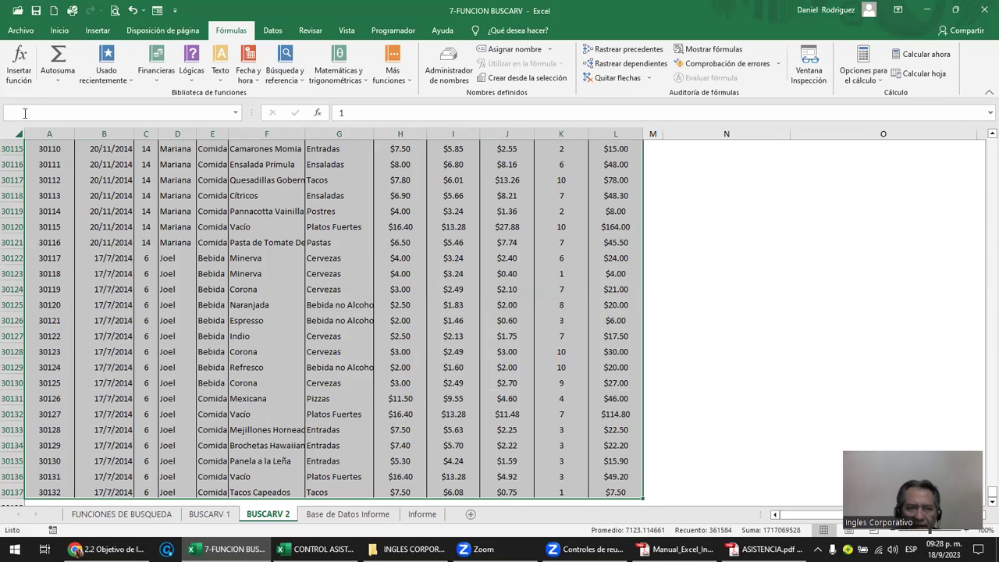
pyautogui.press('Return')
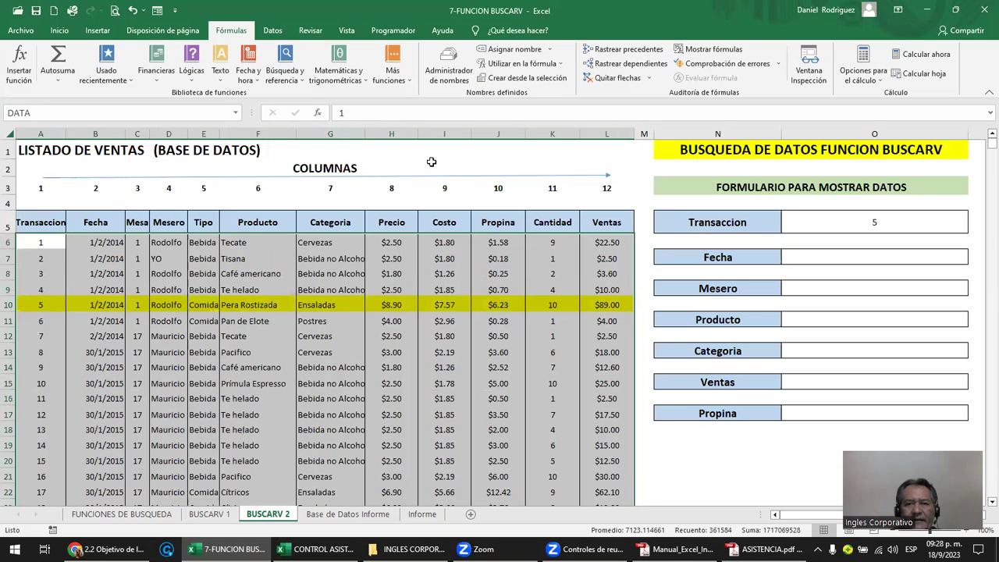
pyautogui.click(432, 164)
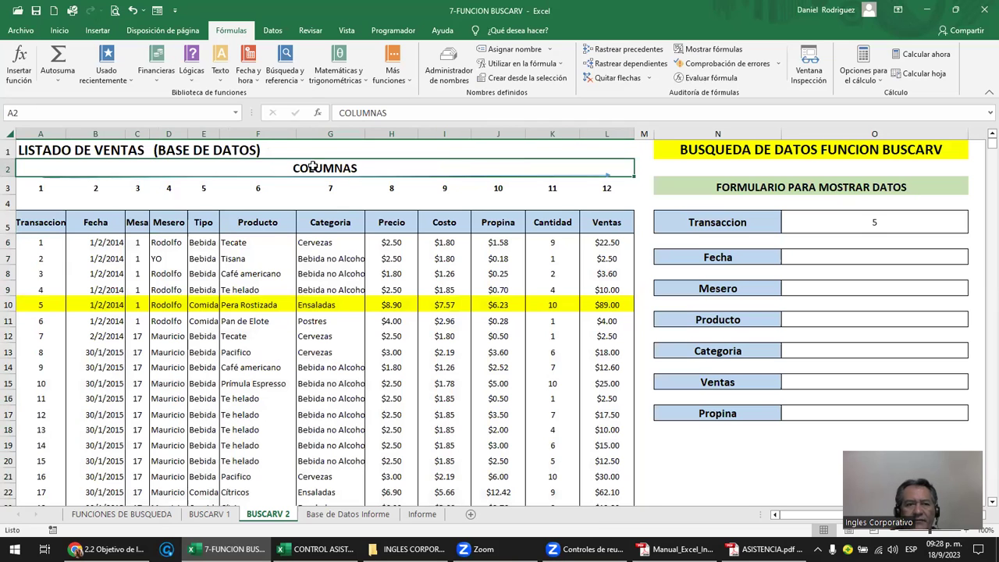
# Pick DATA from the Name Box list twice to confirm it selects the entire table.
pyautogui.click(235, 114)
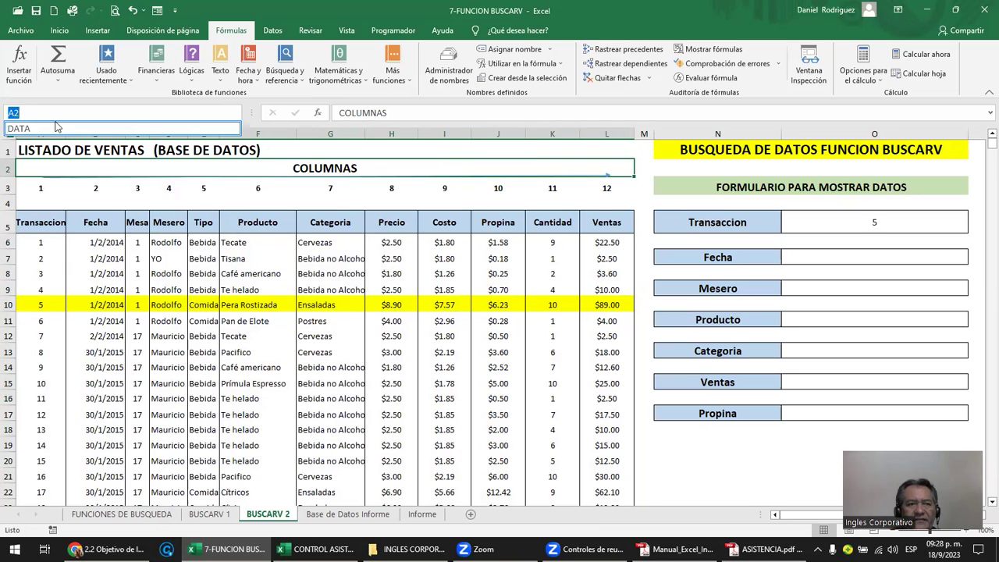
pyautogui.click(31, 130)
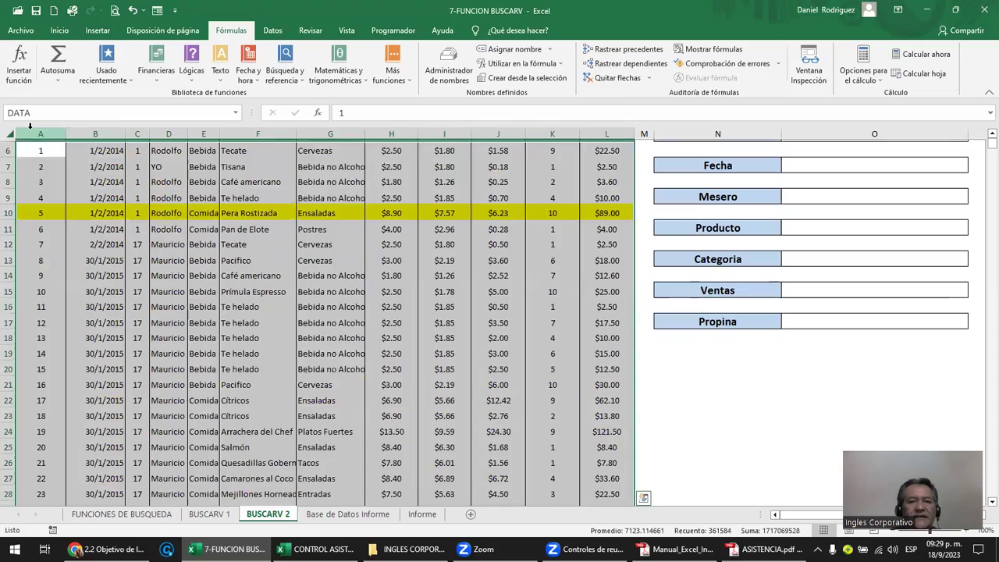
pyautogui.scroll(-3, 288, 292)
pyautogui.scroll(-5, 290, 297)
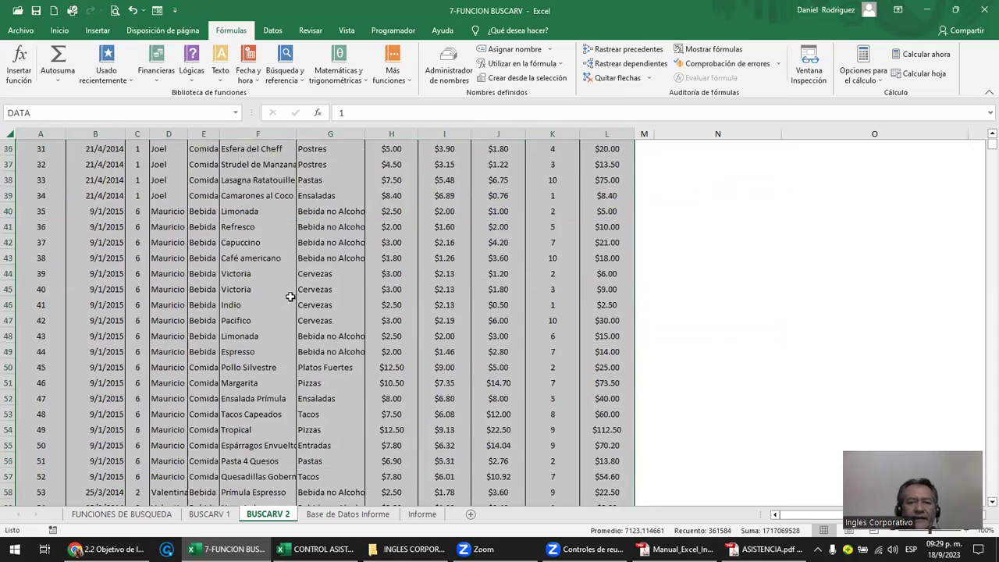
pyautogui.scroll(9, 289, 297)
pyautogui.scroll(1, 290, 297)
pyautogui.keyDown('ctrl'); pyautogui.scroll(-3, 289, 296); pyautogui.keyUp('ctrl')
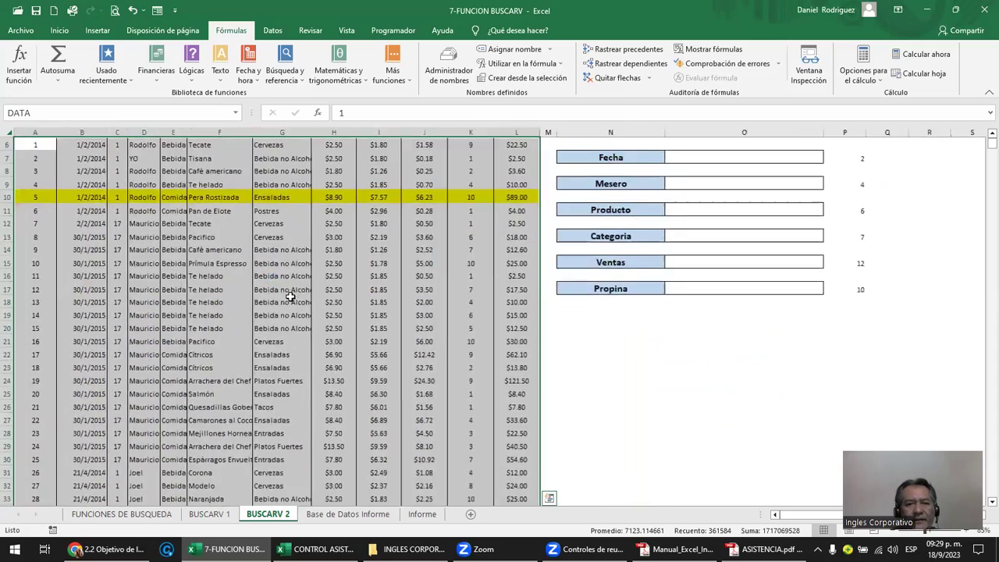
pyautogui.keyDown('ctrl'); pyautogui.scroll(4, 289, 297); pyautogui.keyUp('ctrl')
pyautogui.scroll(2, 290, 297)
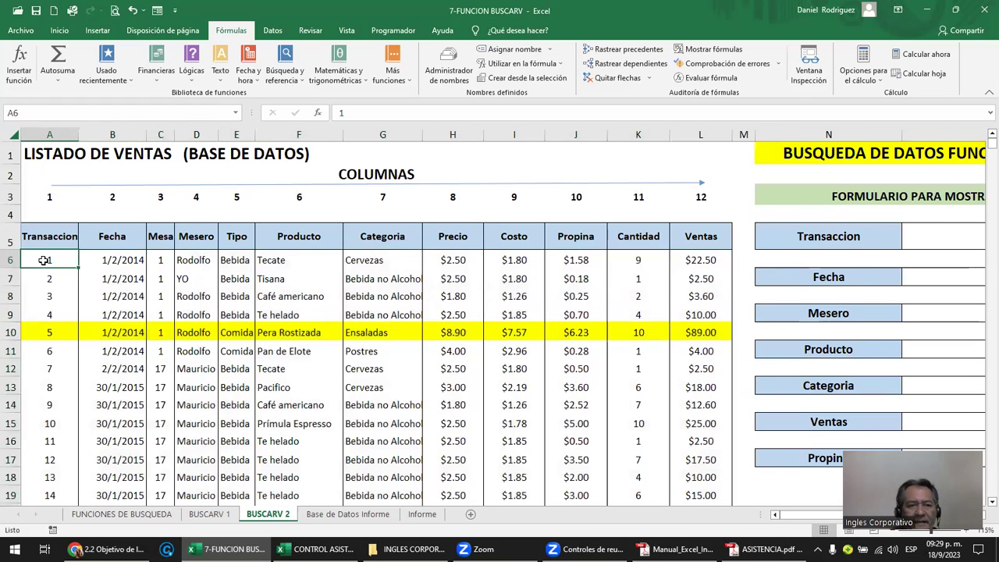
pyautogui.click(45, 259)
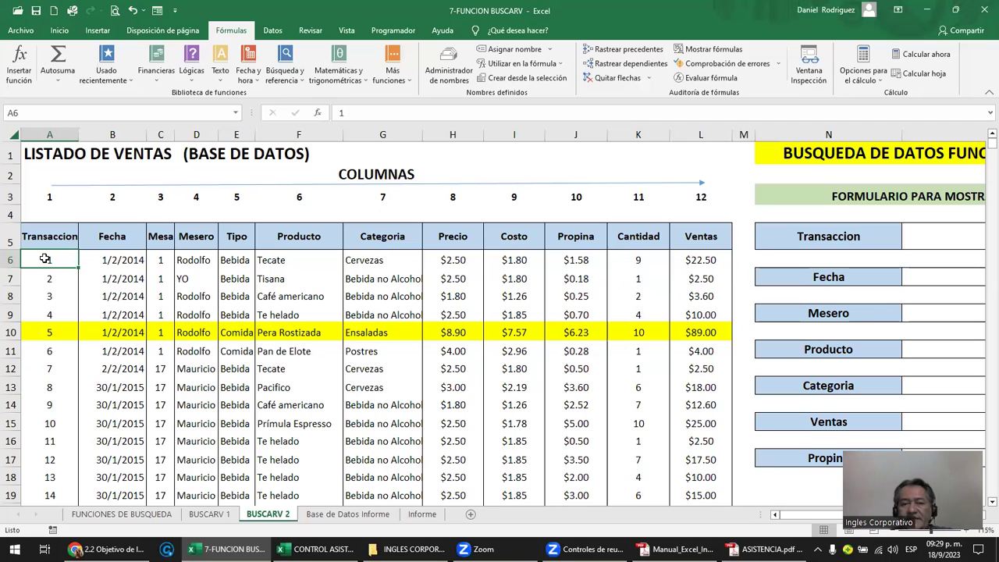
pyautogui.click(235, 113)
pyautogui.click(148, 128)
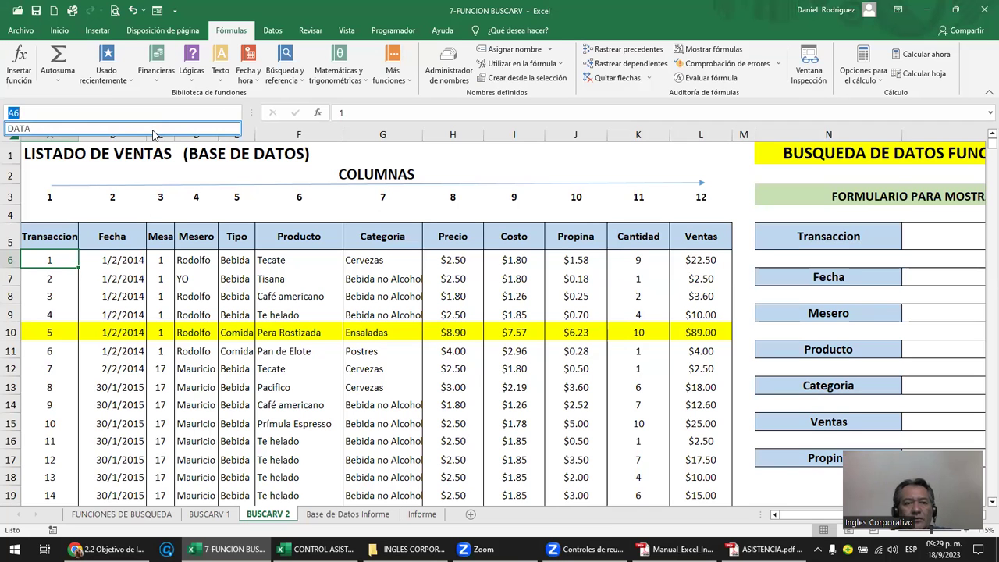
pyautogui.scroll(2, 474, 282)
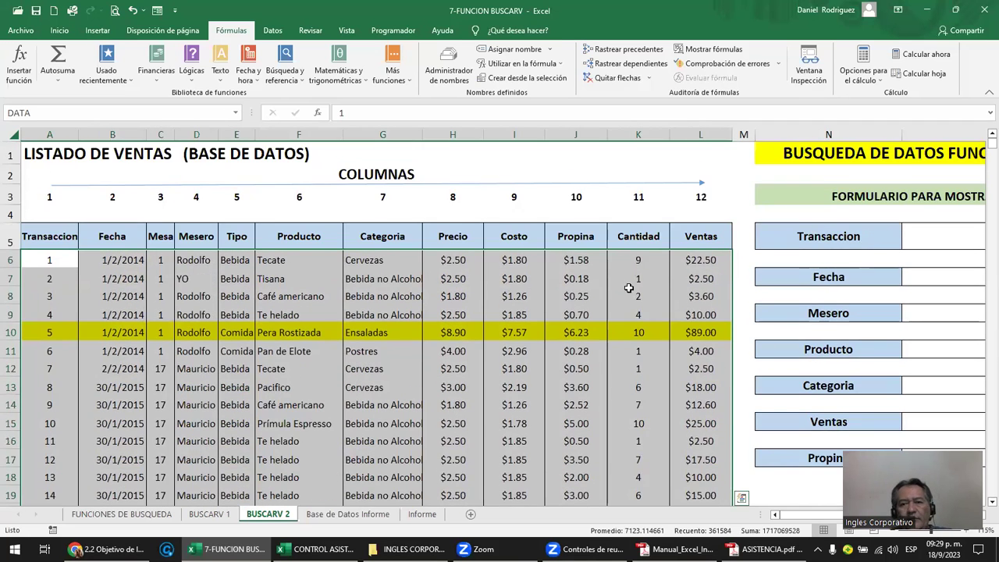
pyautogui.click(743, 250)
# Move over to the lookup form's Fecha result cell.
pyautogui.press('Right')
pyautogui.press('Right')
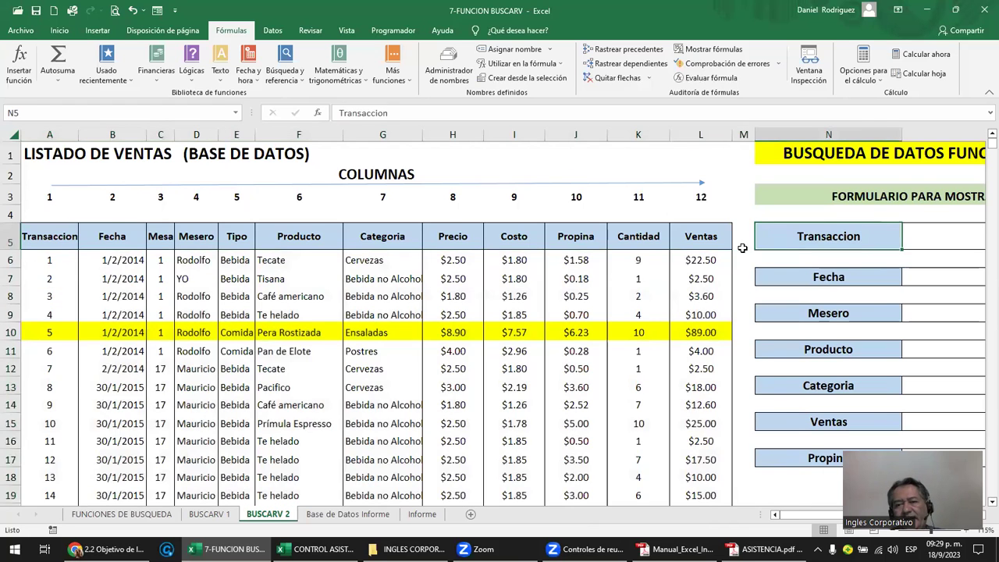
pyautogui.press('Right')
pyautogui.press('Right')
pyautogui.press('Right')
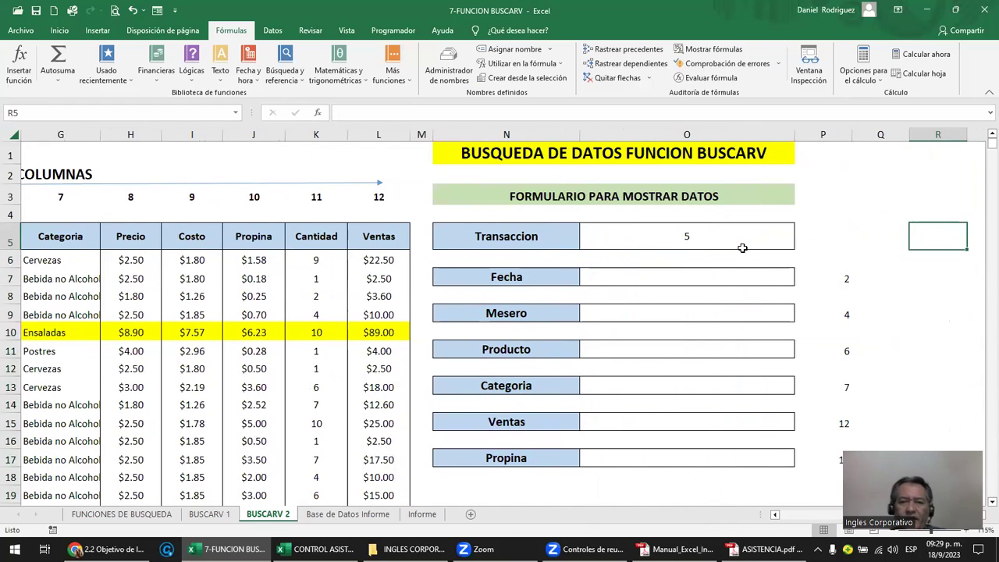
pyautogui.keyDown('ctrl'); pyautogui.scroll(2, 741, 286); pyautogui.keyUp('ctrl')
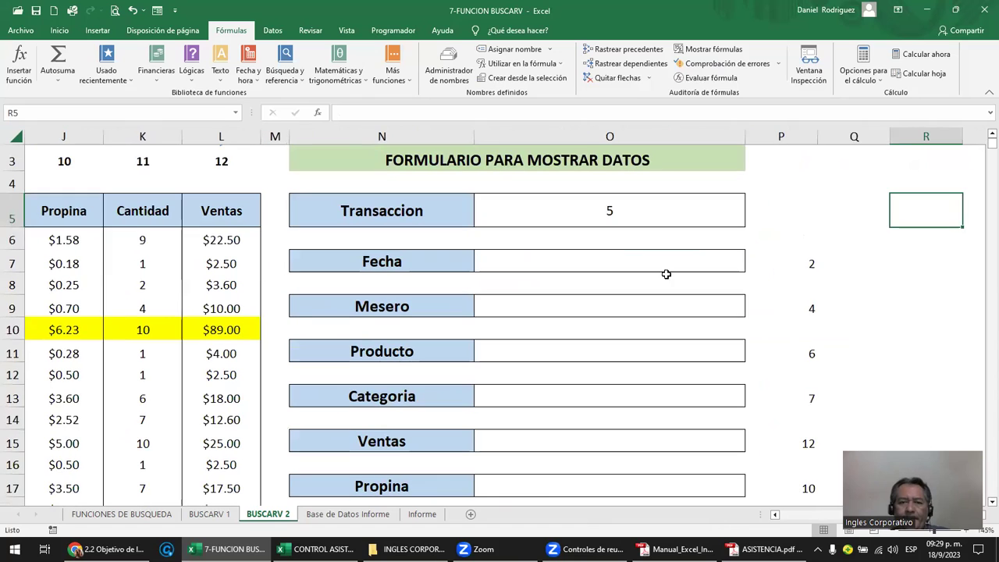
pyautogui.click(654, 268)
pyautogui.moveTo(751, 261); pyautogui.dragTo(812, 489)
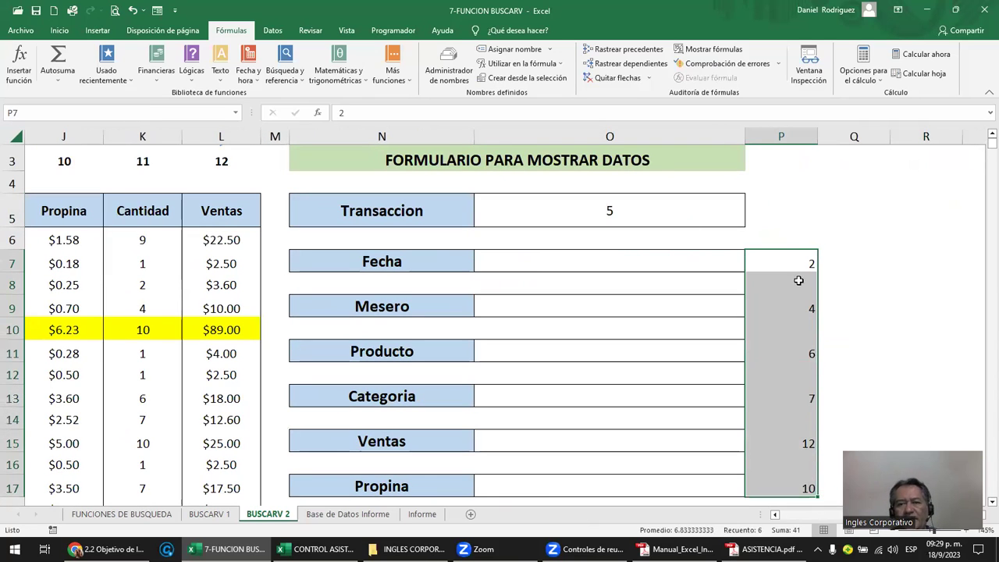
pyautogui.click(792, 257)
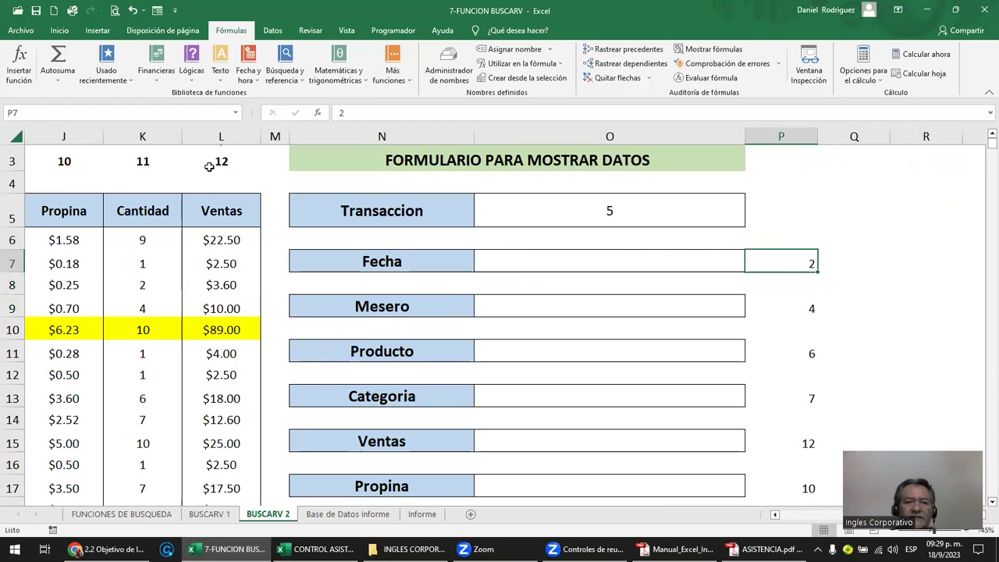
pyautogui.click(233, 173)
pyautogui.press('Left')
pyautogui.press('Left')
pyautogui.press('Left')
pyautogui.press('Left')
pyautogui.press('Left')
pyautogui.press('Left')
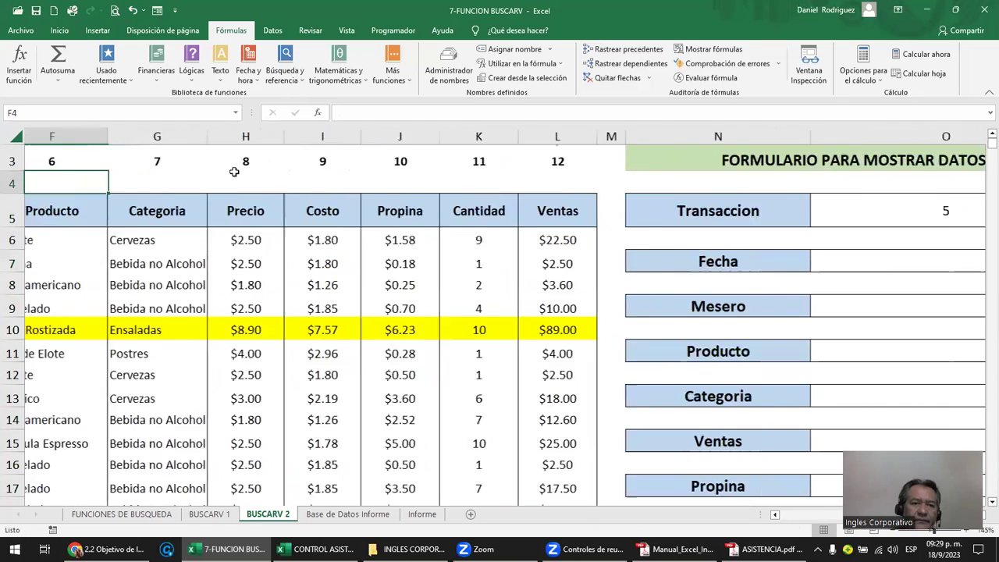
pyautogui.press('Left')
pyautogui.press('Left')
pyautogui.press('Left')
pyautogui.press('Right')
pyautogui.press('Right')
pyautogui.press('Right')
pyautogui.press('Right')
pyautogui.press('Right')
pyautogui.press('Right')
pyautogui.press('Left')
pyautogui.press('Left')
pyautogui.press('Left')
pyautogui.press('Left')
pyautogui.press('Left')
pyautogui.press('Left')
pyautogui.press('Left')
pyautogui.press('Left')
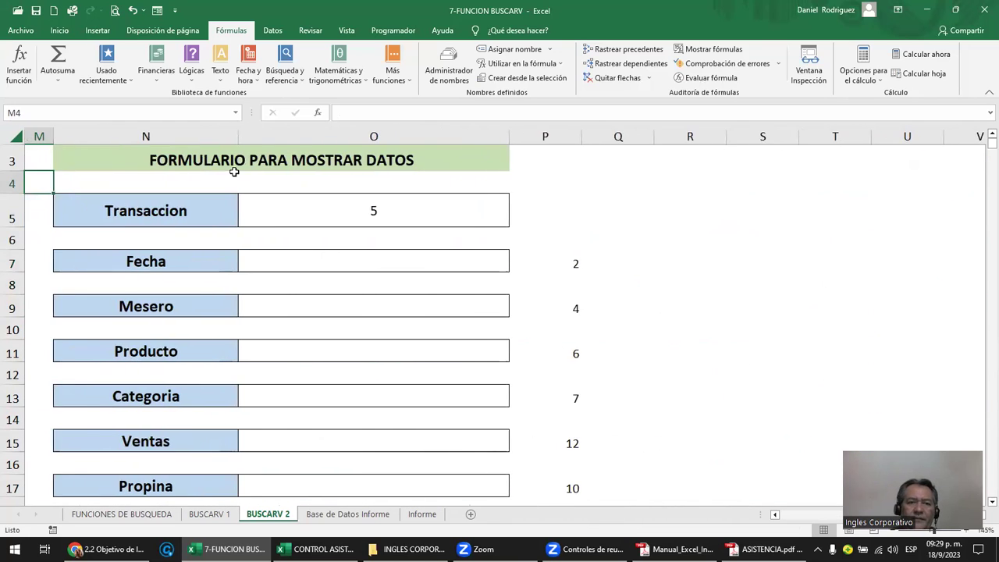
pyautogui.press('Left')
pyautogui.click(497, 215)
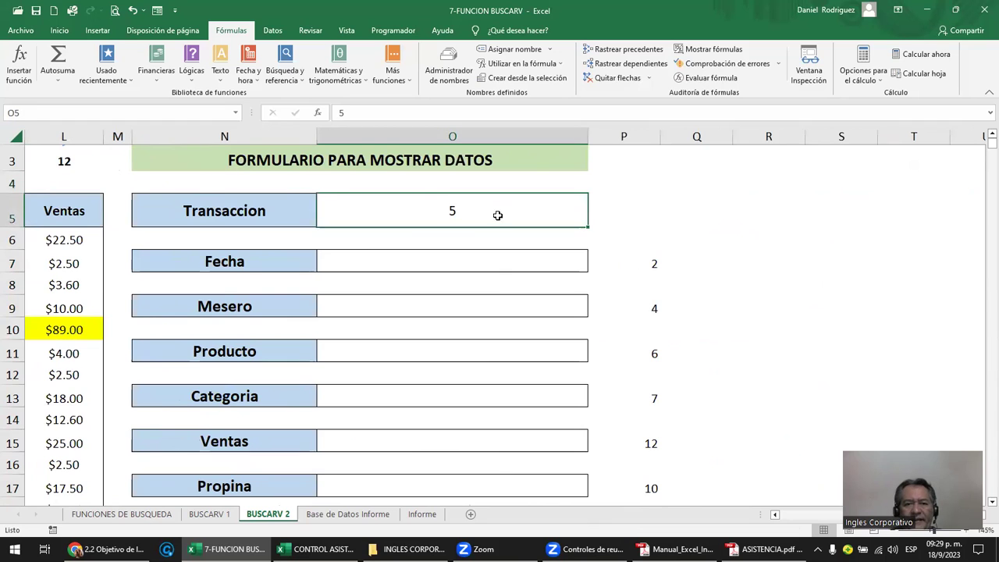
pyautogui.press('Return')
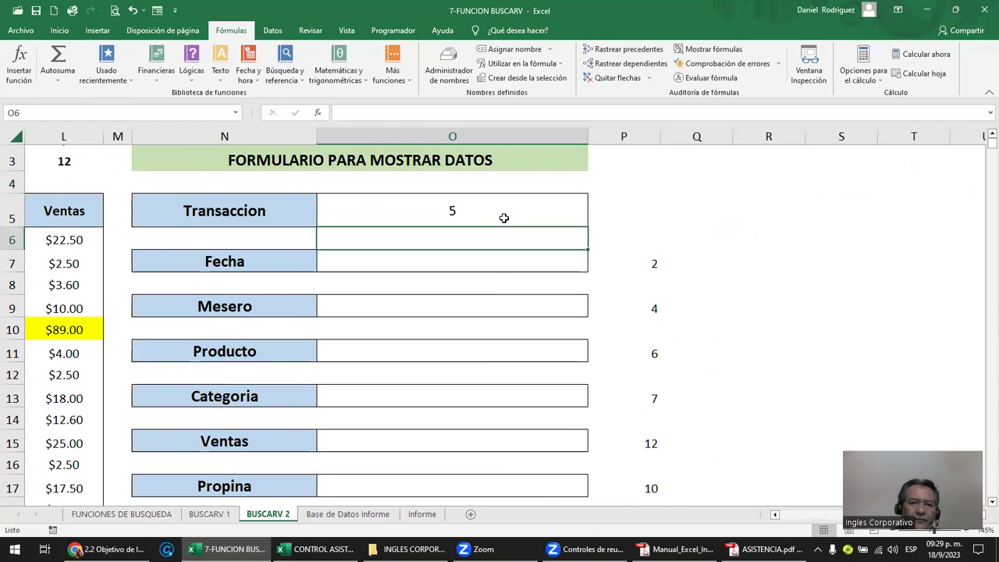
pyautogui.moveTo(476, 265); pyautogui.dragTo(481, 463)
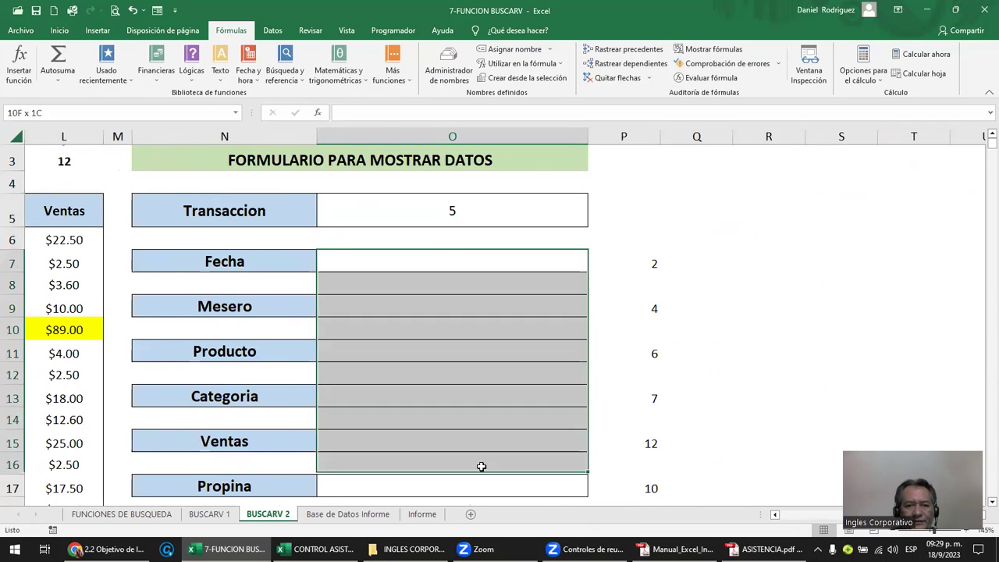
pyautogui.click(436, 262)
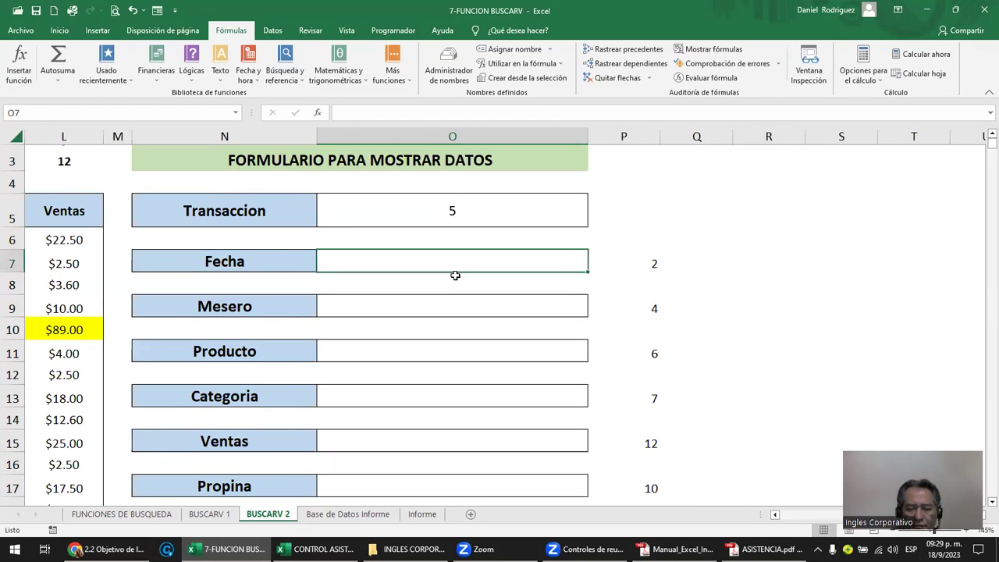
# Enter =BUSCARV($O$5;DATA;2;FALSO) in O7 so Fecha shows sábado, 1 de febrero de 2014.
pyautogui.write('=')
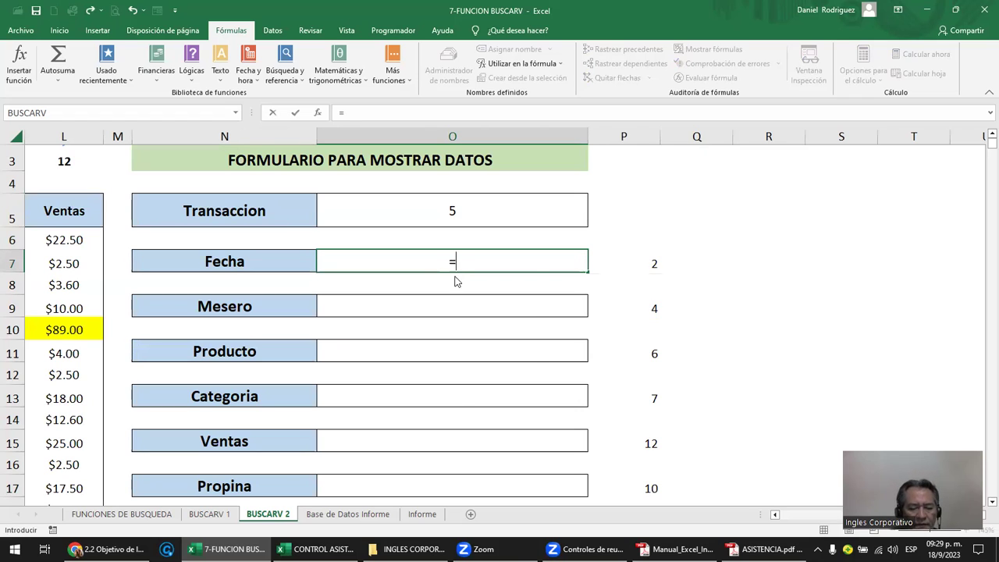
pyautogui.write('BUS')
pyautogui.press('Down')
pyautogui.press('Down')
pyautogui.press('Tab')
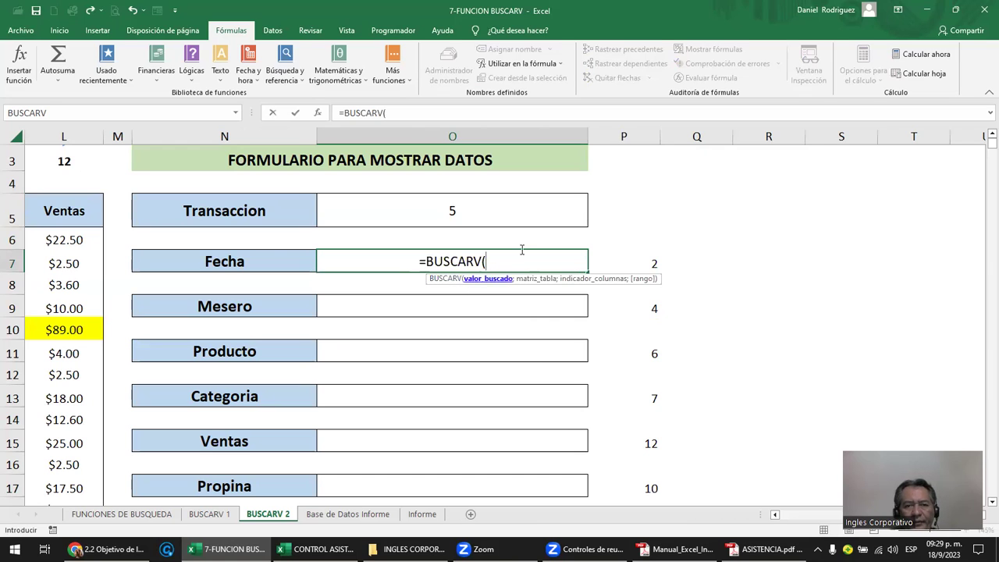
pyautogui.click(488, 211)
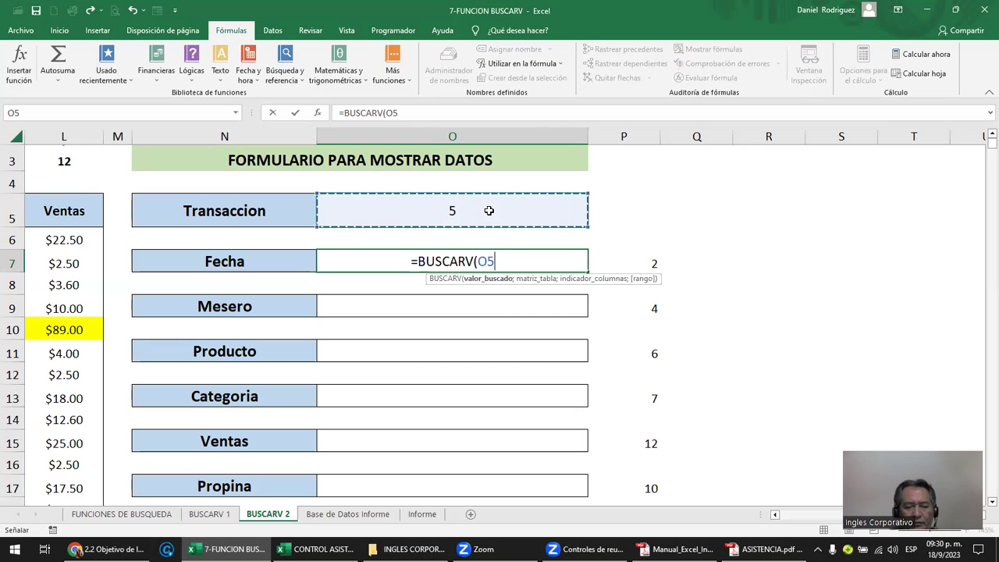
pyautogui.press('F4')
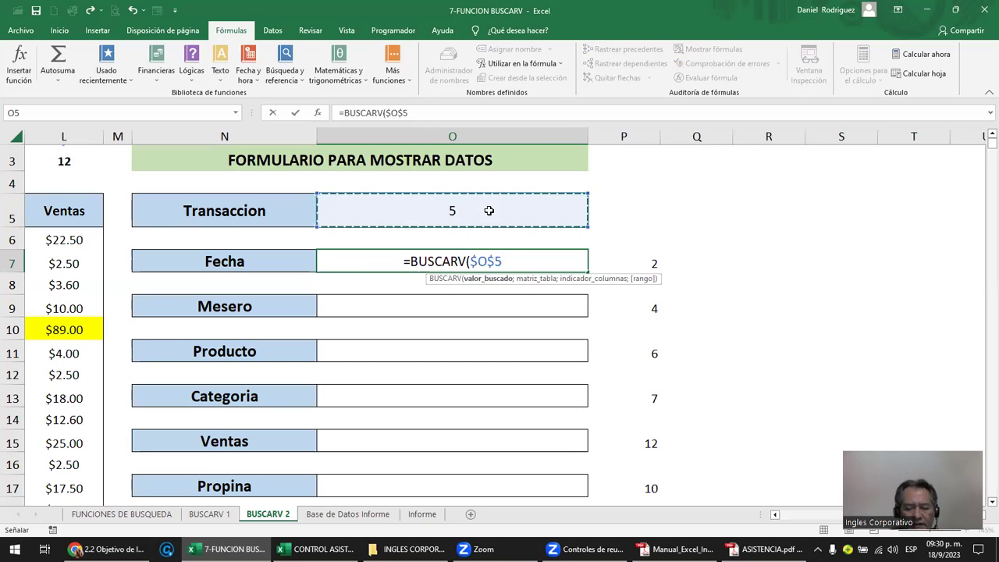
pyautogui.write(';')
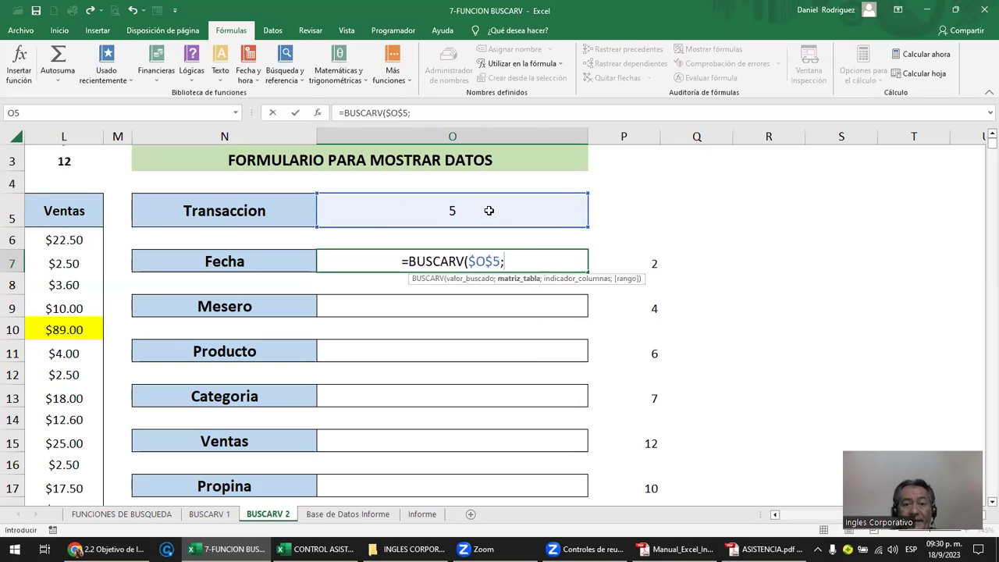
pyautogui.write('DA')
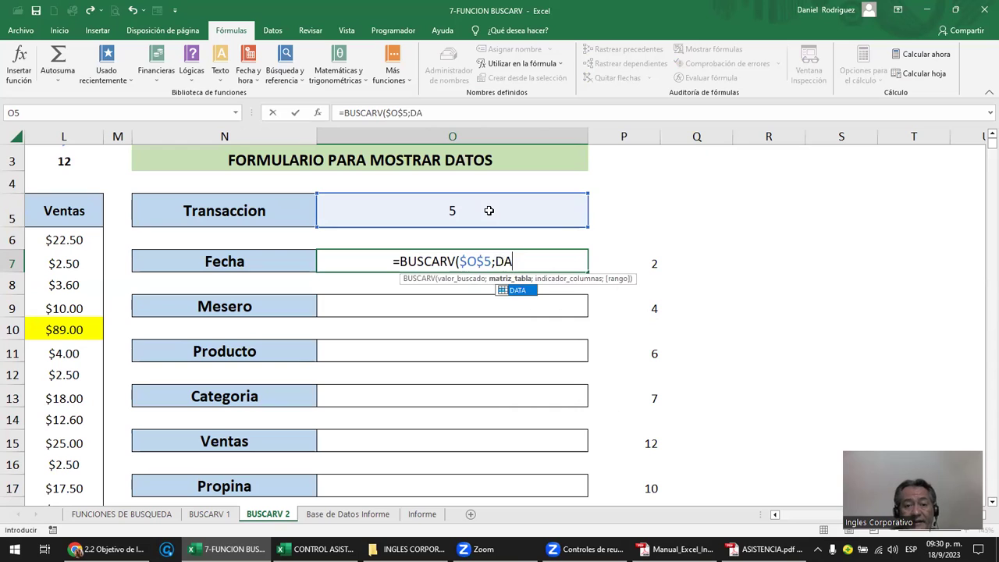
pyautogui.doubleClick(515, 289)
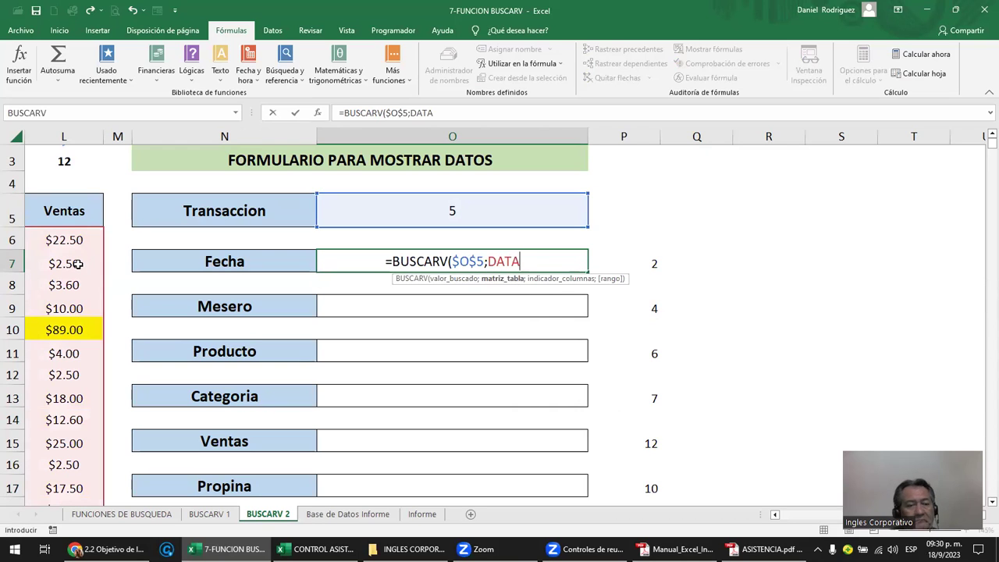
pyautogui.write(';')
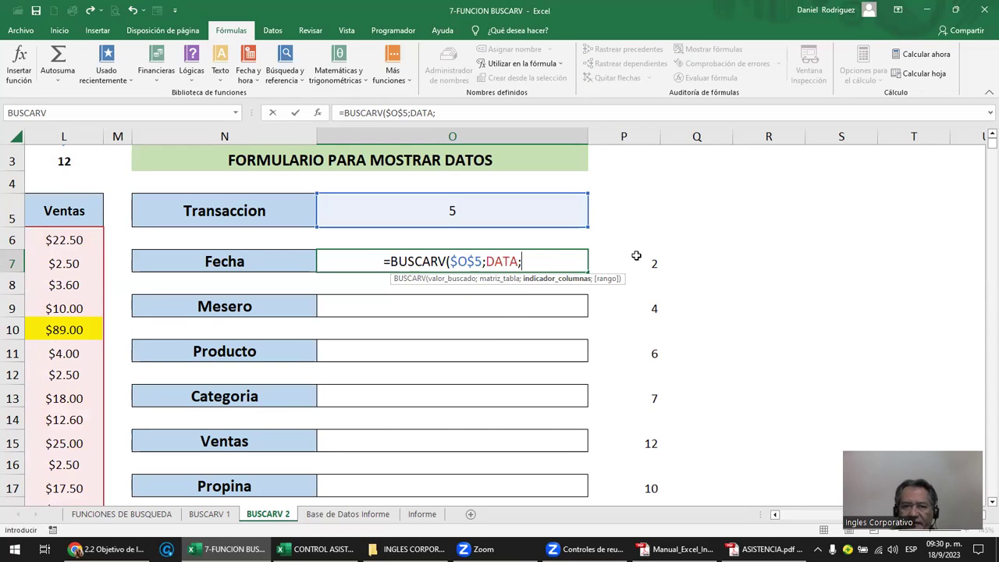
pyautogui.write('2;')
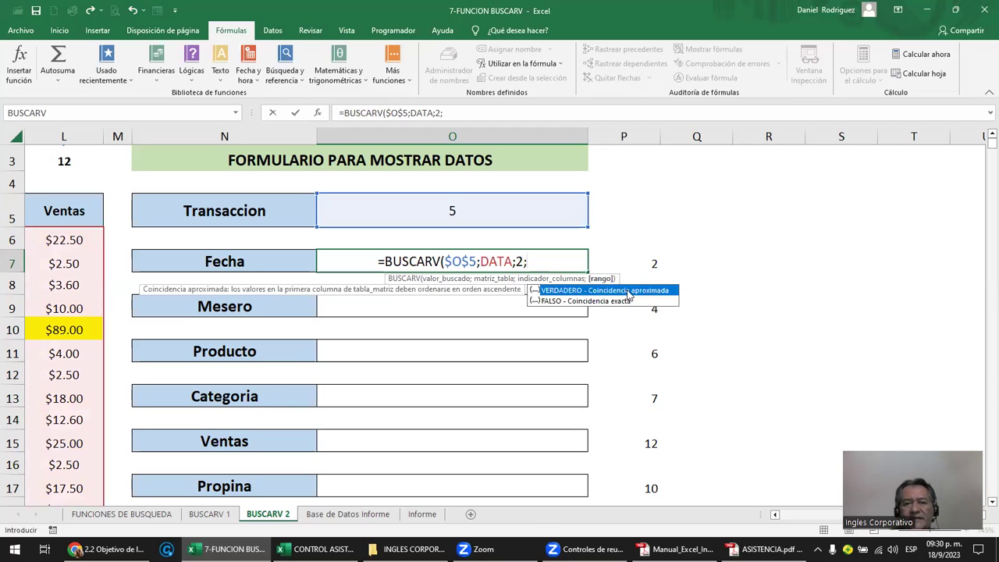
pyautogui.doubleClick(558, 300)
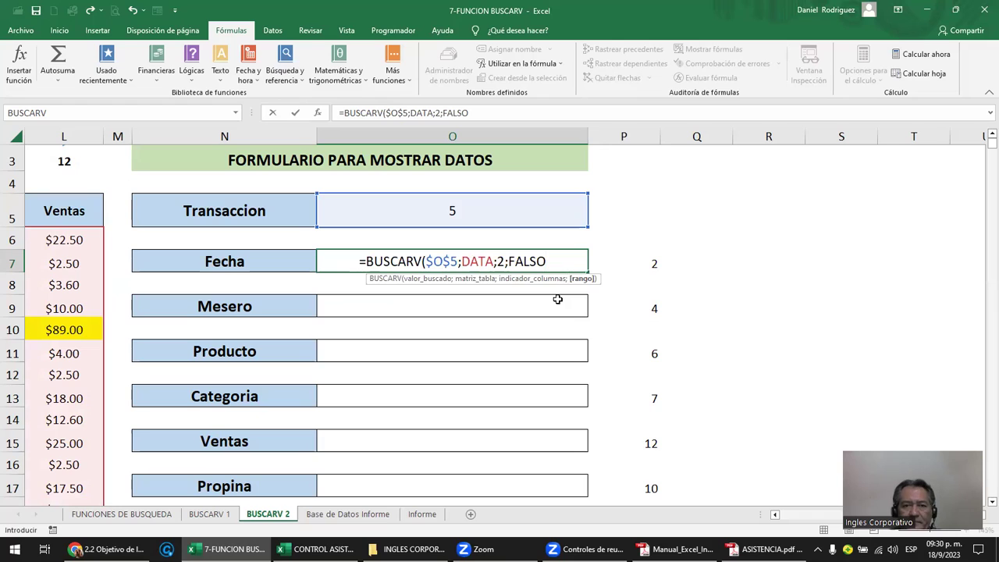
pyautogui.write(')')
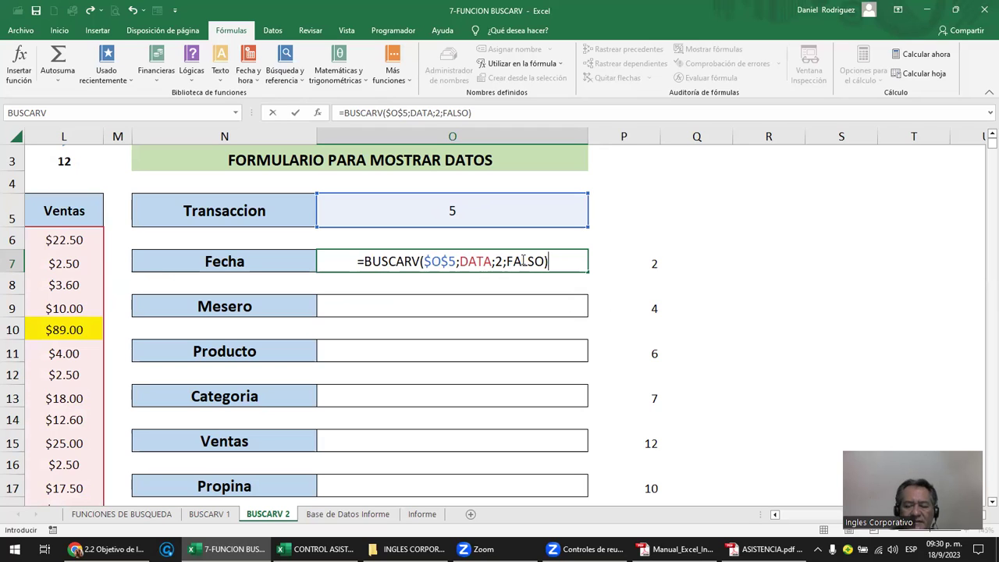
pyautogui.hotkey('ctrl', 'Return')
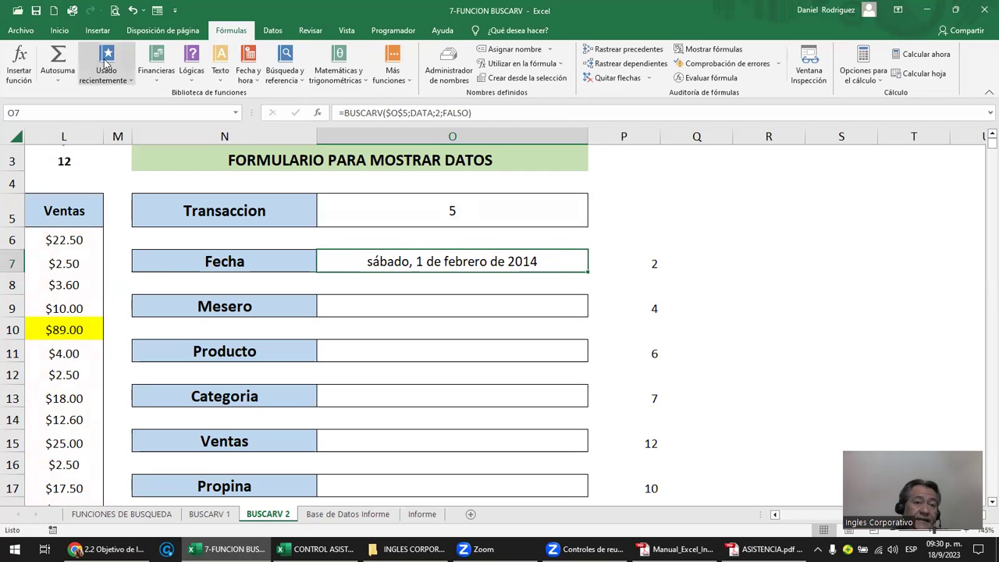
pyautogui.click(59, 30)
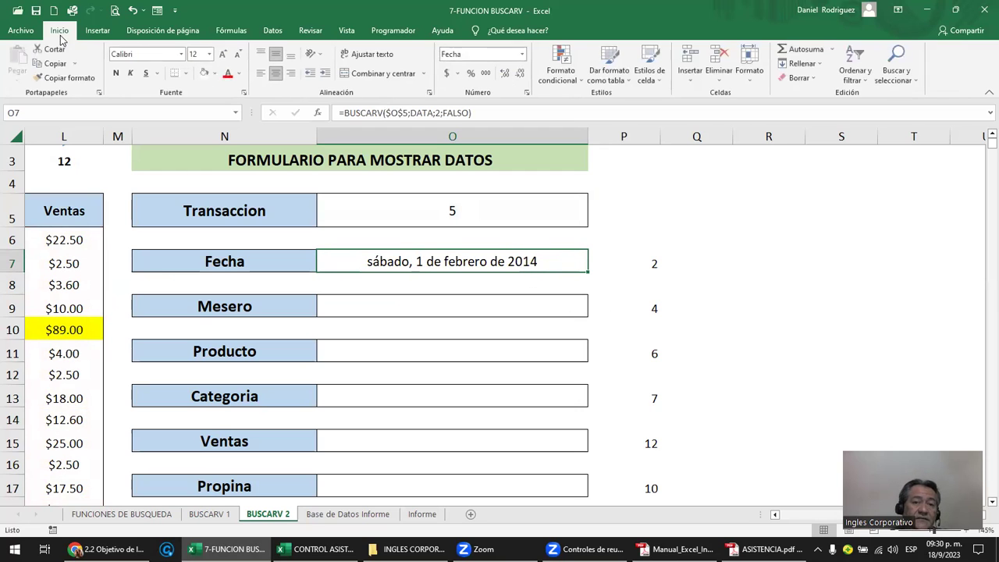
pyautogui.click(522, 55)
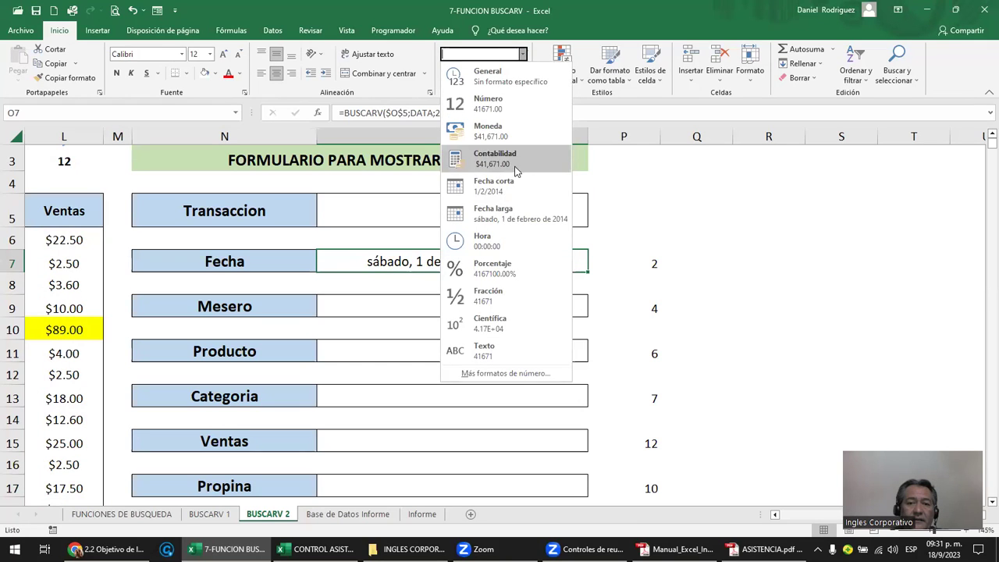
pyautogui.click(512, 188)
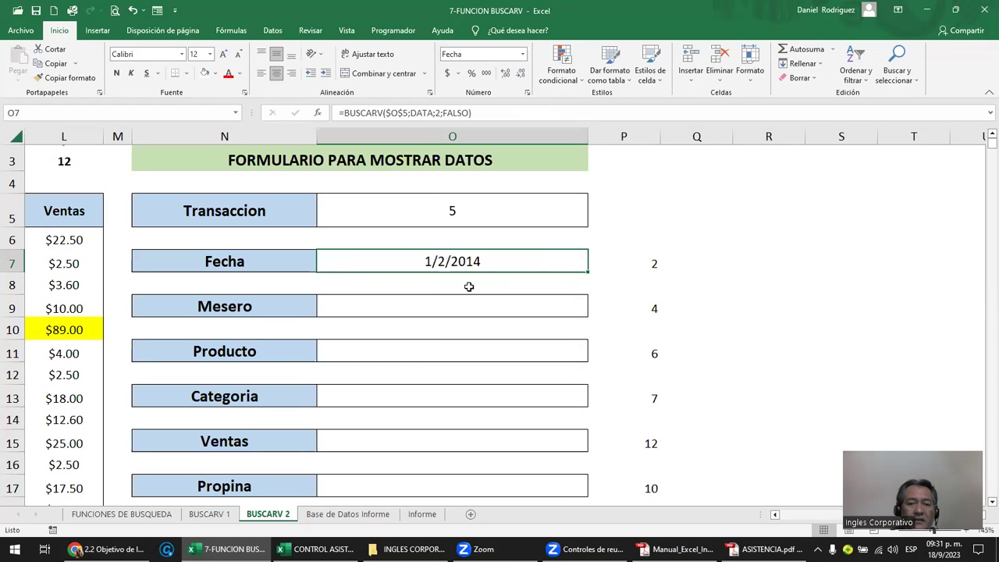
pyautogui.click(522, 54)
pyautogui.click(515, 209)
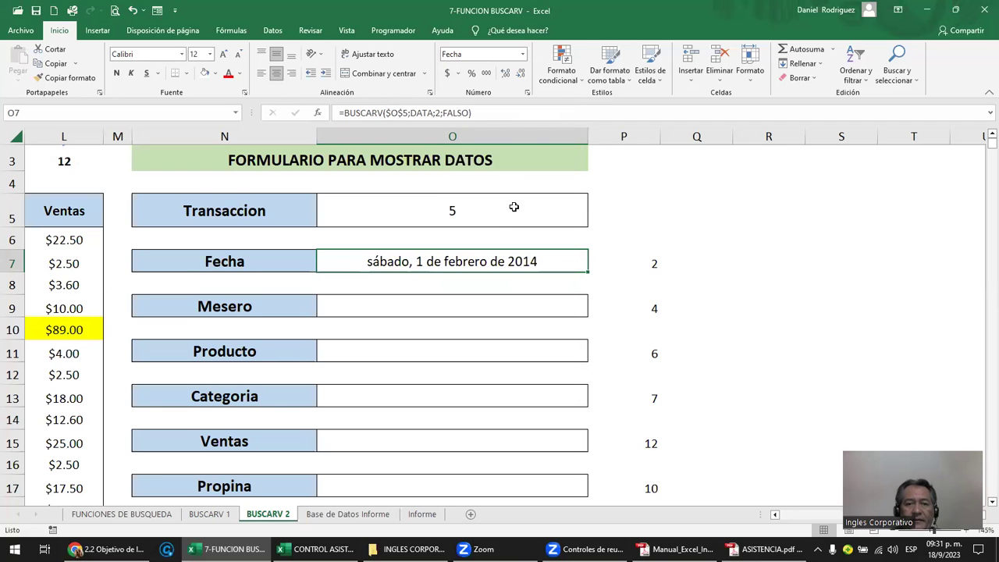
pyautogui.click(451, 306)
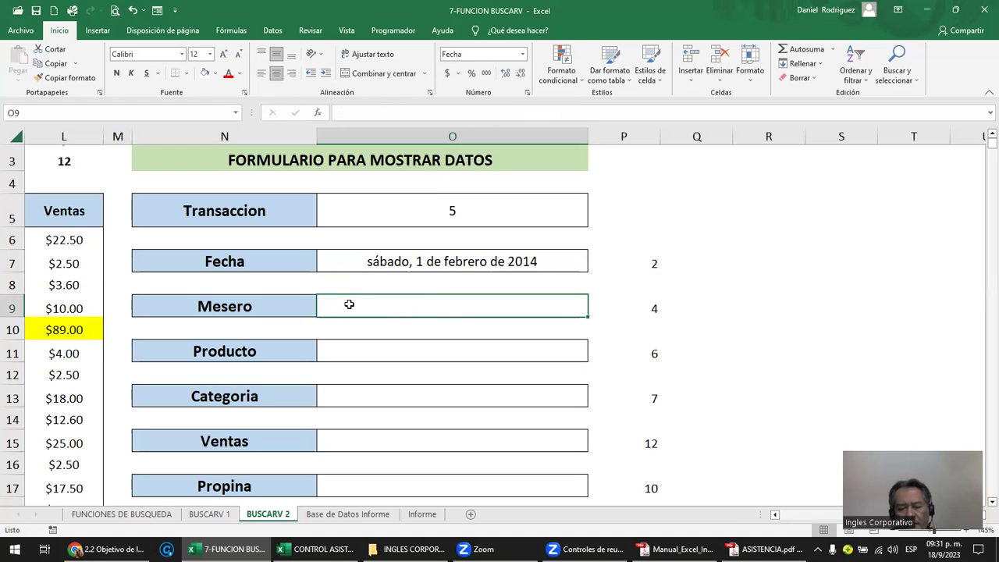
# Enter =BUSCARV($O$5;DATA;4;0) in O9 so the Mesero field shows Rodolfo.
pyautogui.write('=')
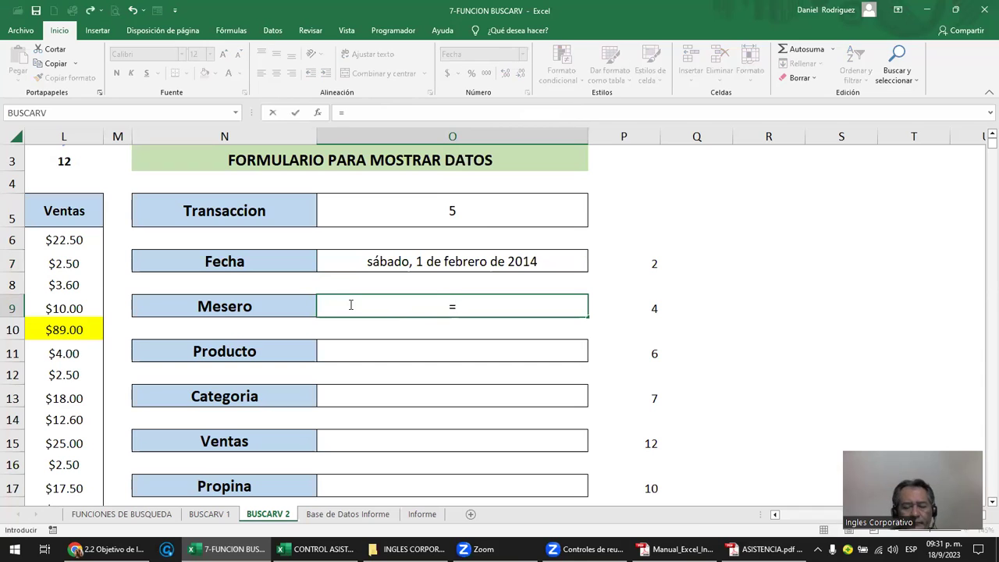
pyautogui.write('BU')
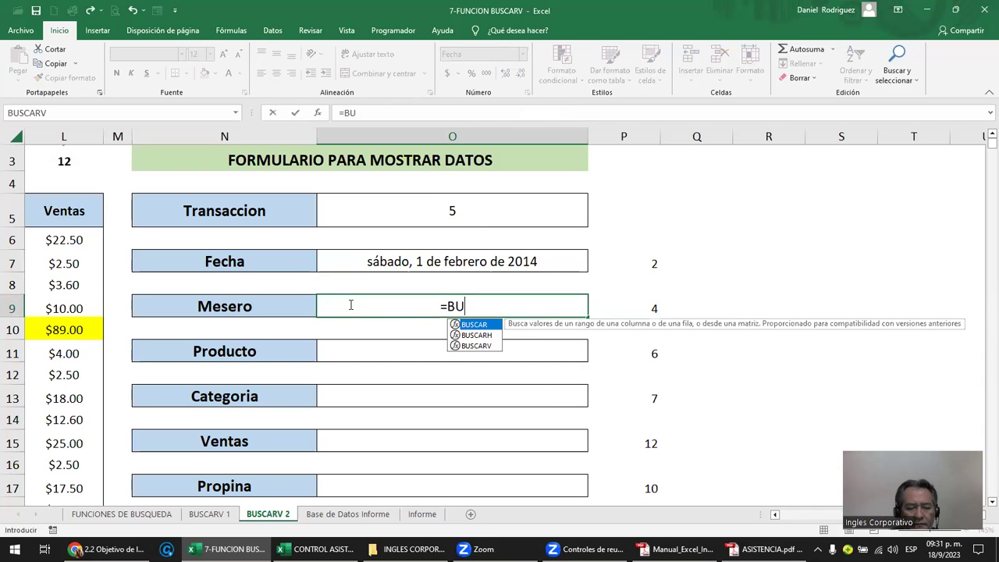
pyautogui.press('Down')
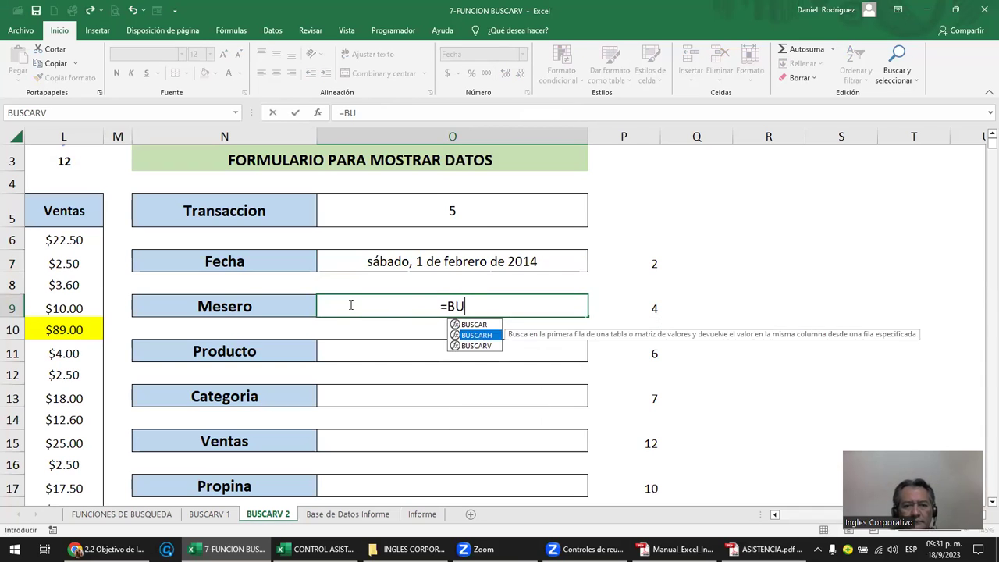
pyautogui.press('Down')
pyautogui.press('Tab')
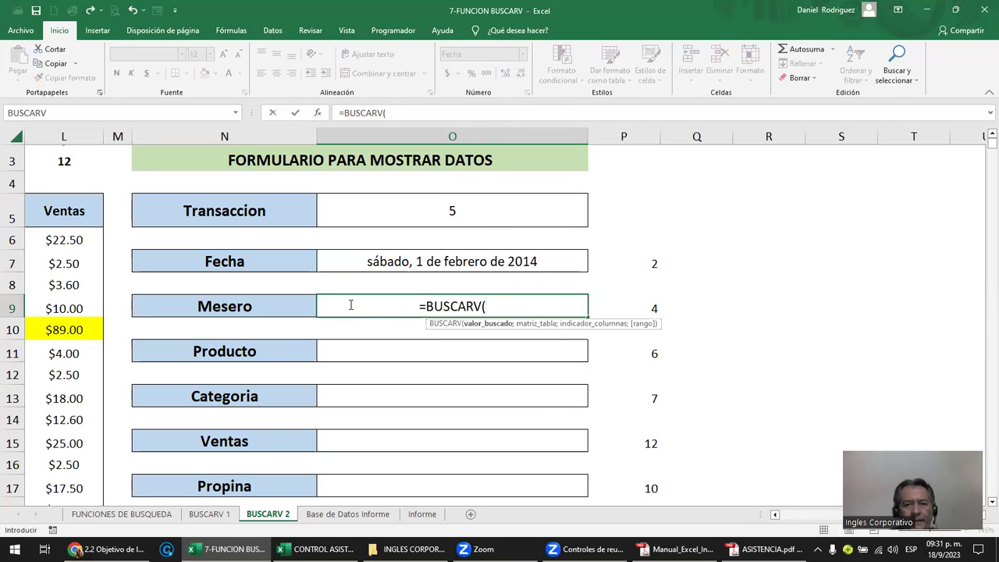
pyautogui.click(467, 205)
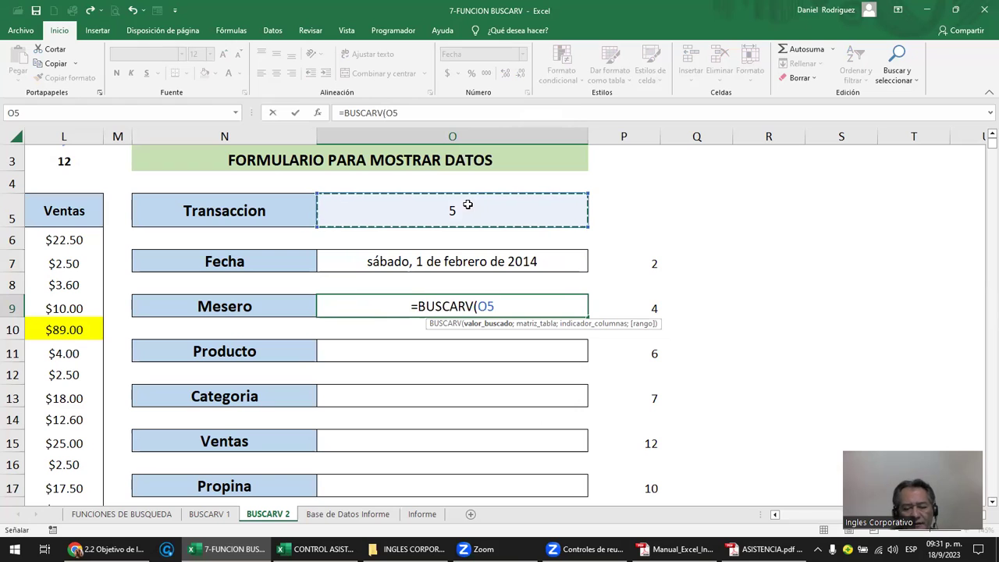
pyautogui.press('F4')
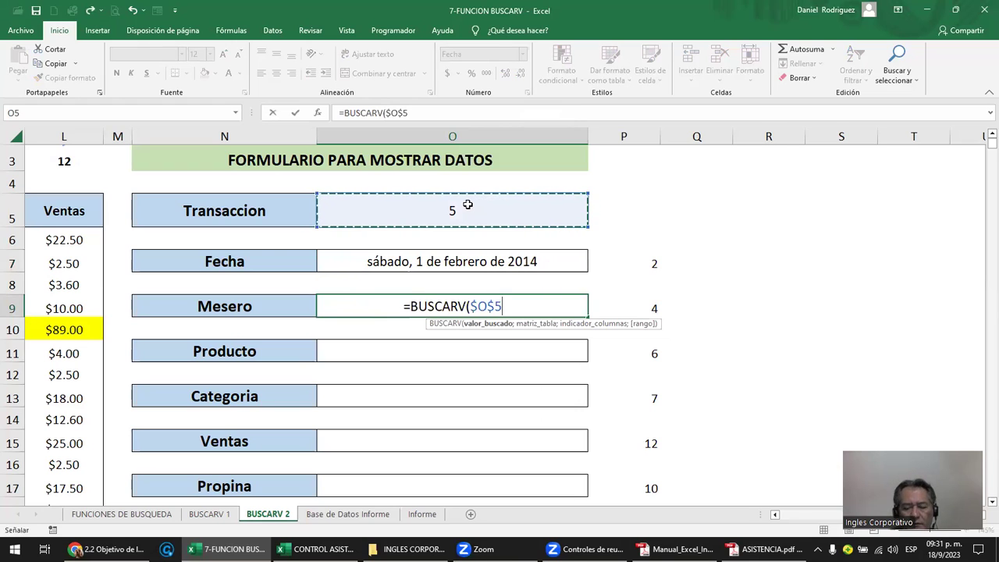
pyautogui.write(';')
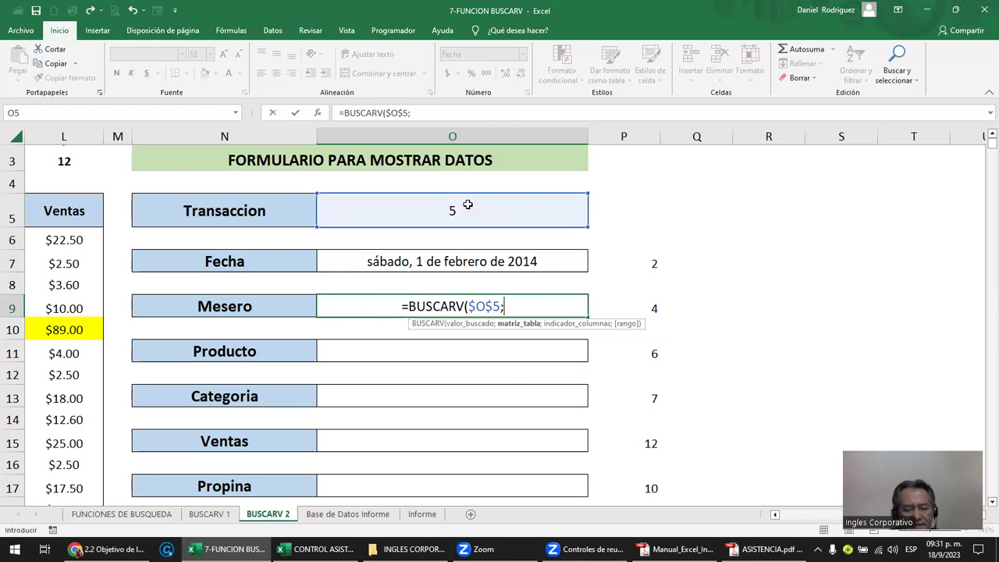
pyautogui.write('DA')
pyautogui.press('Tab')
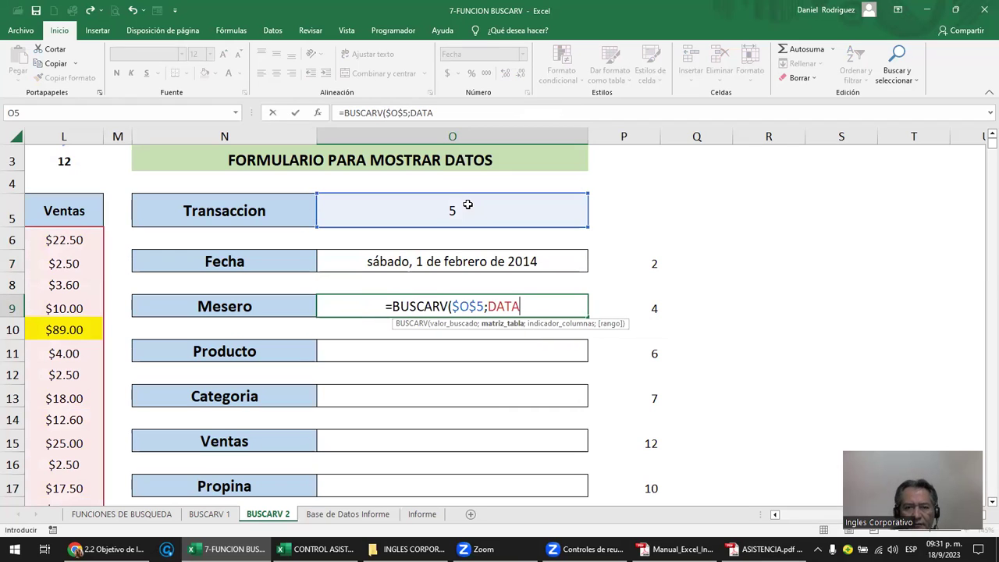
pyautogui.write(';')
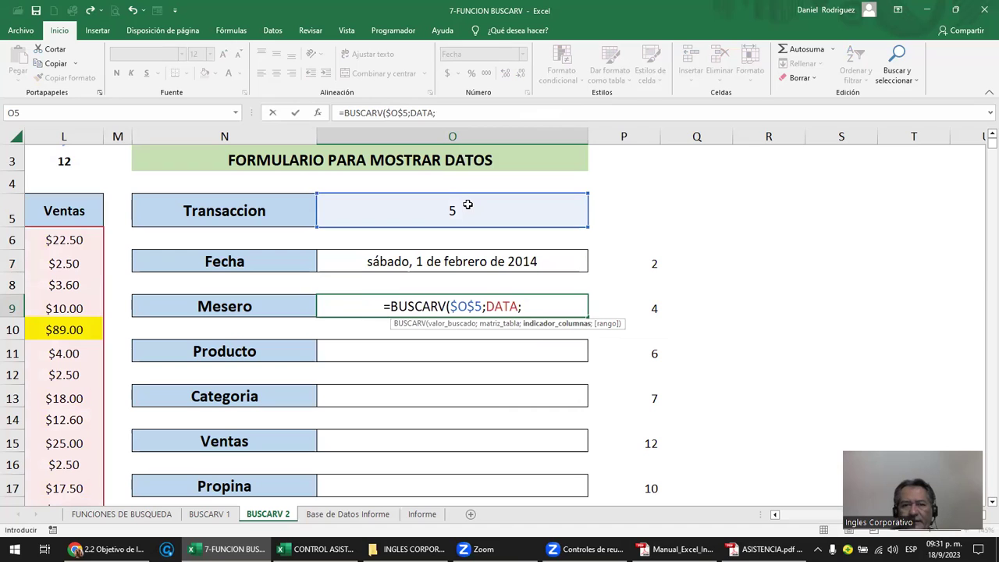
pyautogui.write('4;')
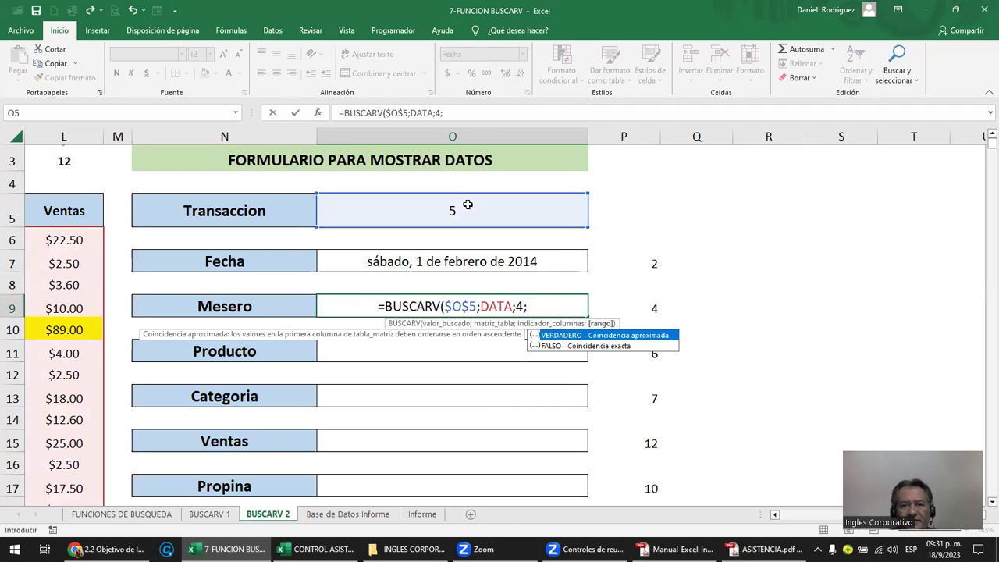
pyautogui.write('0')
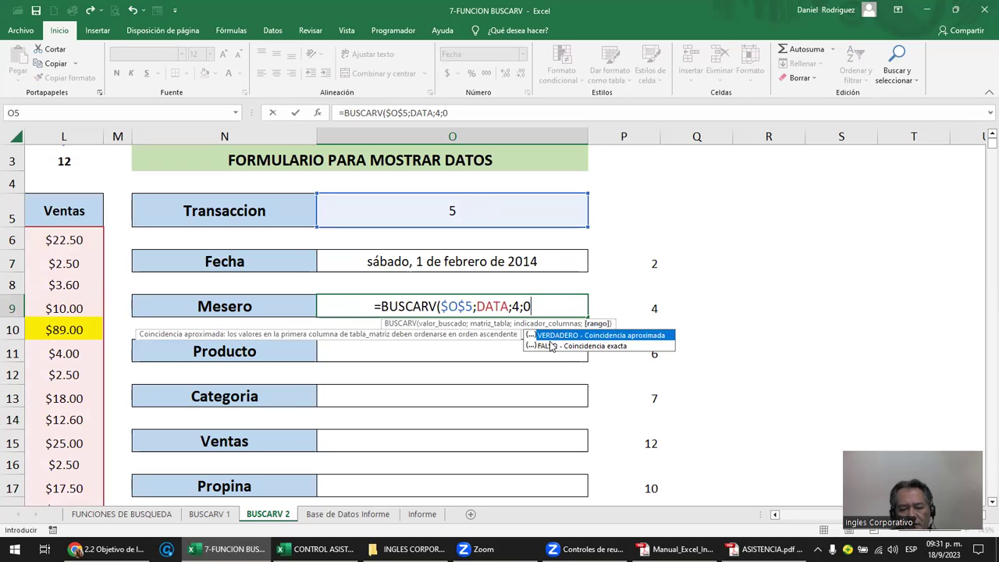
pyautogui.write(')')
pyautogui.press('Return')
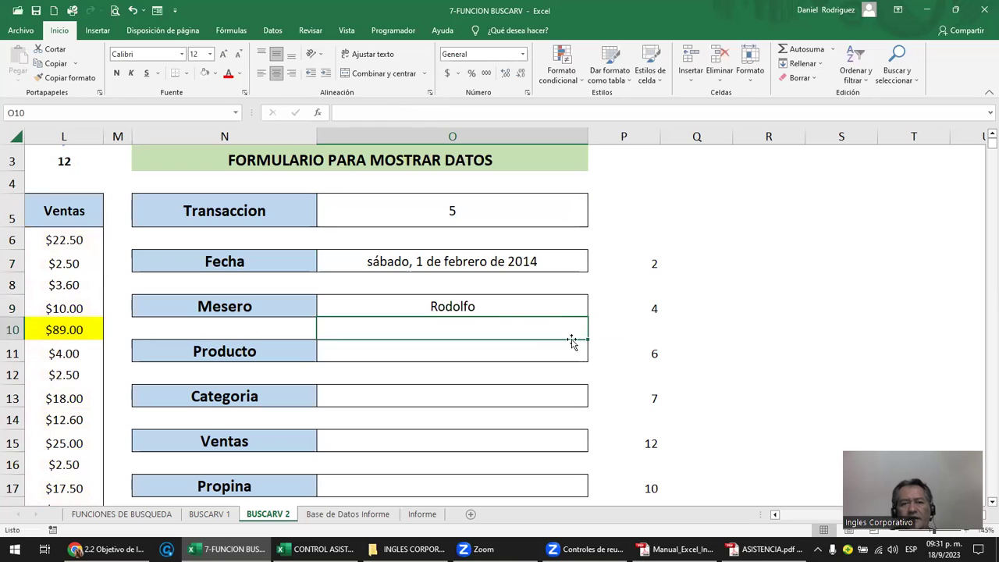
pyautogui.click(559, 310)
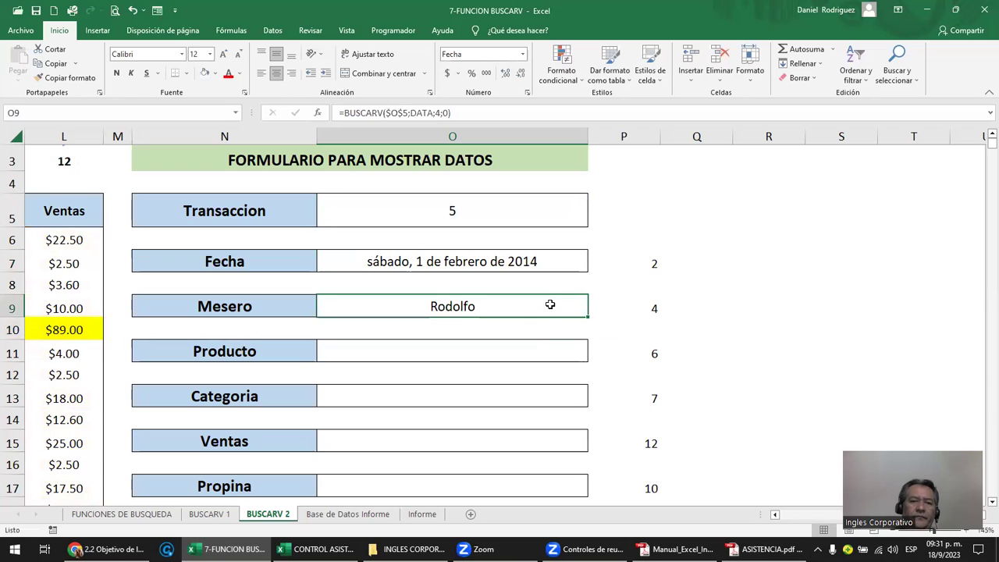
# Check the Fecha formula, then read across transaction 5's row 10 in the data table.
pyautogui.press('Up')
pyautogui.press('Up')
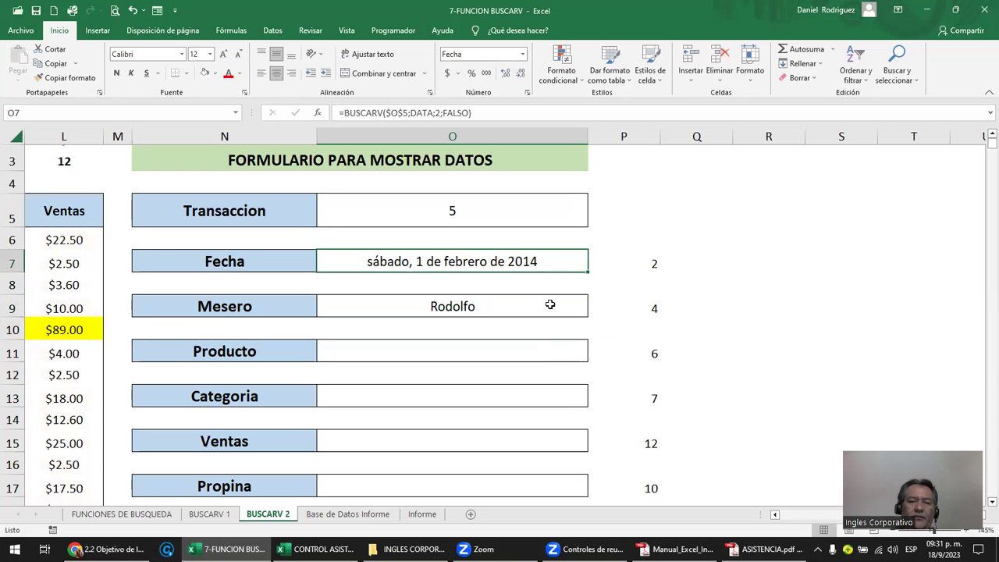
pyautogui.press('Left')
pyautogui.press('Down')
pyautogui.press('Down')
pyautogui.press('Down')
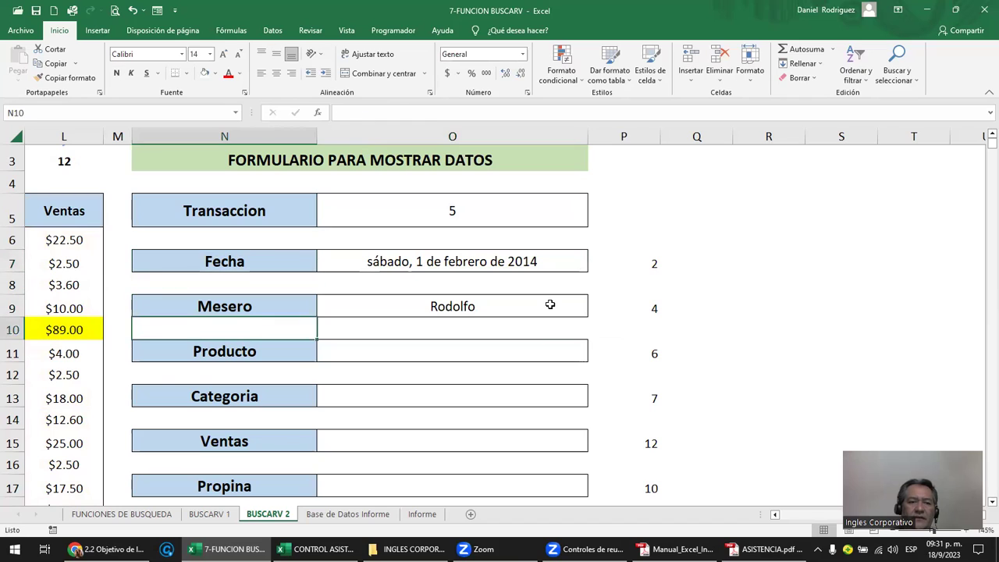
pyautogui.press('Left')
pyautogui.press('Left')
pyautogui.press('Left')
pyautogui.press('Left')
pyautogui.press('Left')
pyautogui.press('Left')
pyautogui.press('Left')
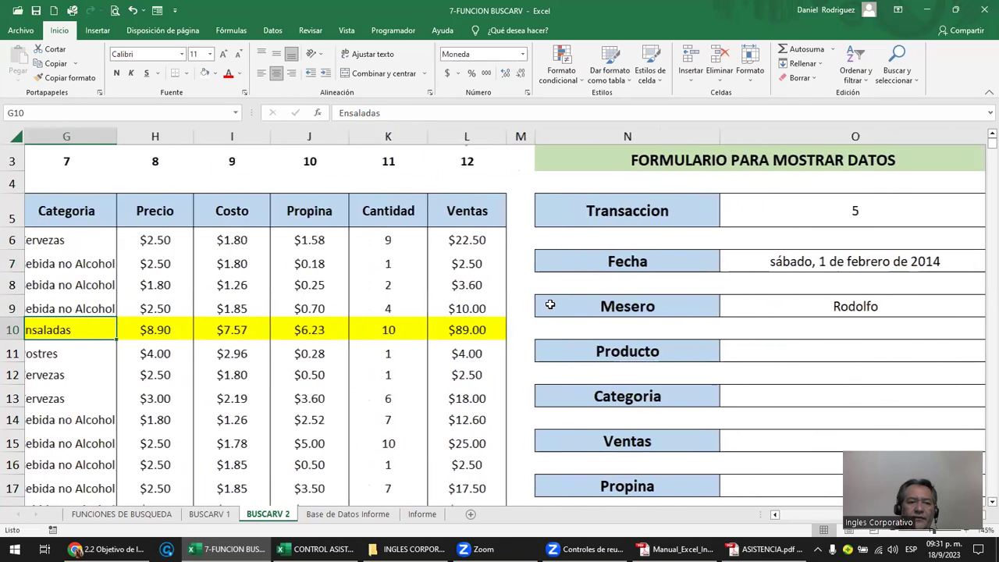
pyautogui.press('Left')
pyautogui.press('Left')
pyautogui.press('Left')
pyautogui.press('Left')
pyautogui.press('Left')
pyautogui.press('Left')
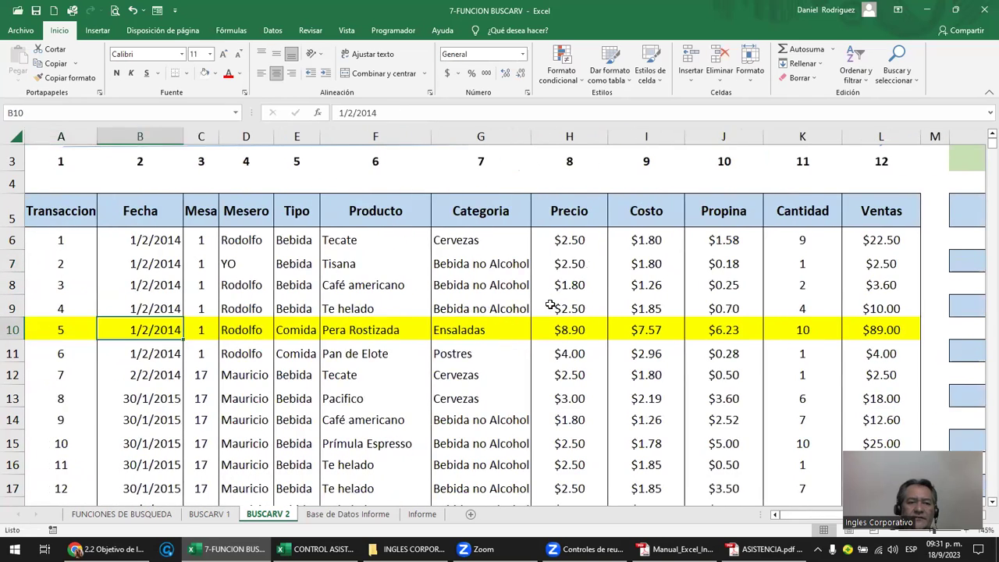
pyautogui.press('Right')
pyautogui.press('Right')
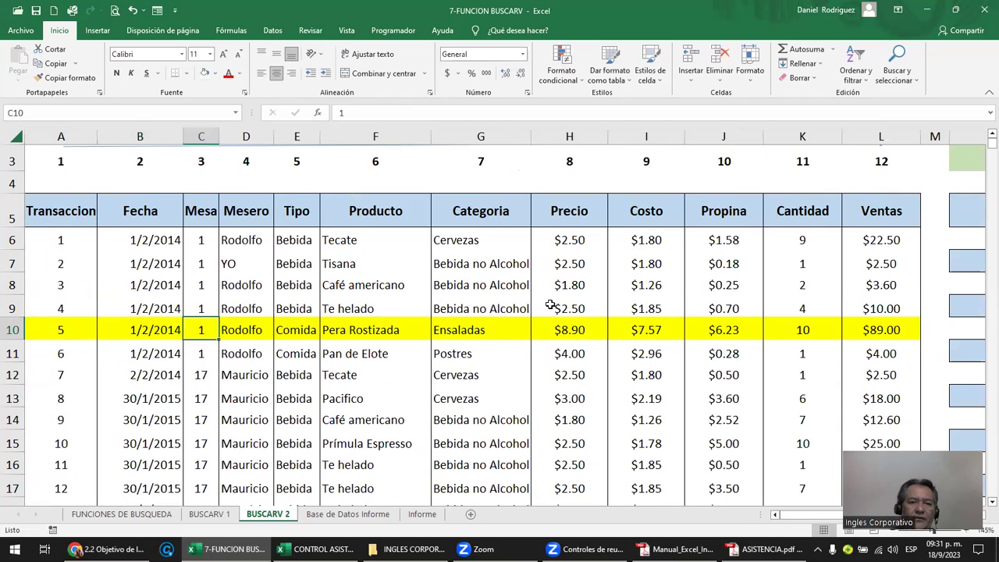
pyautogui.press('Right')
# Return to the lookup form and select the empty Producto value cell O11.
pyautogui.press('Right')
pyautogui.press('Right')
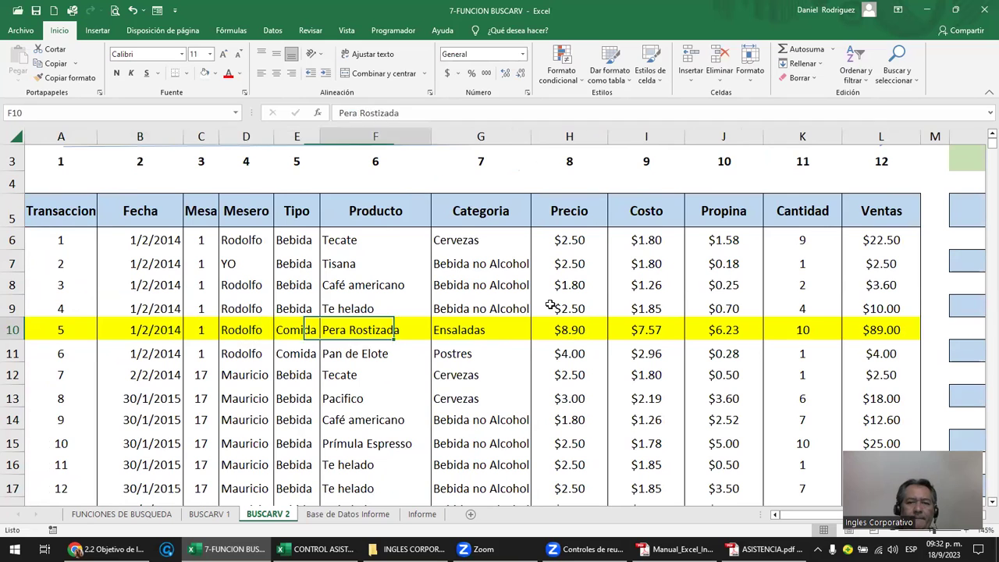
pyautogui.press('Right')
pyautogui.press('Right')
pyautogui.press('Right')
pyautogui.press('Right')
pyautogui.press('Right')
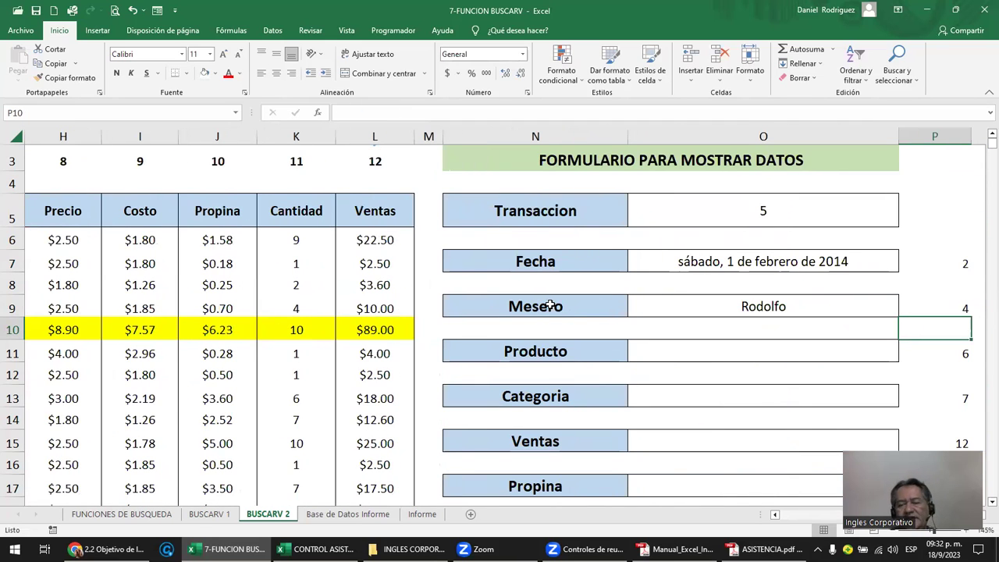
pyautogui.scroll(-2, 647, 321)
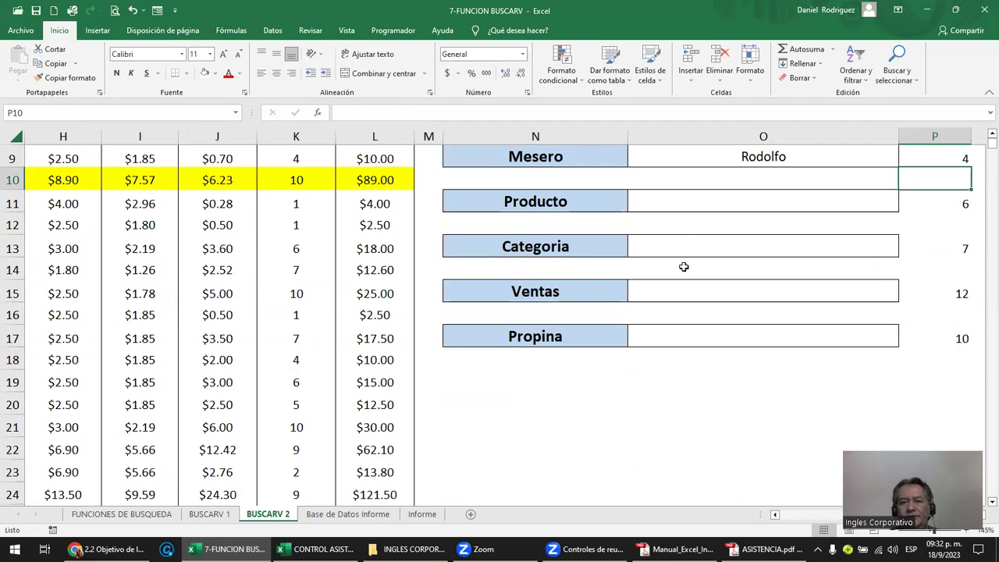
pyautogui.scroll(2, 697, 222)
pyautogui.click(707, 351)
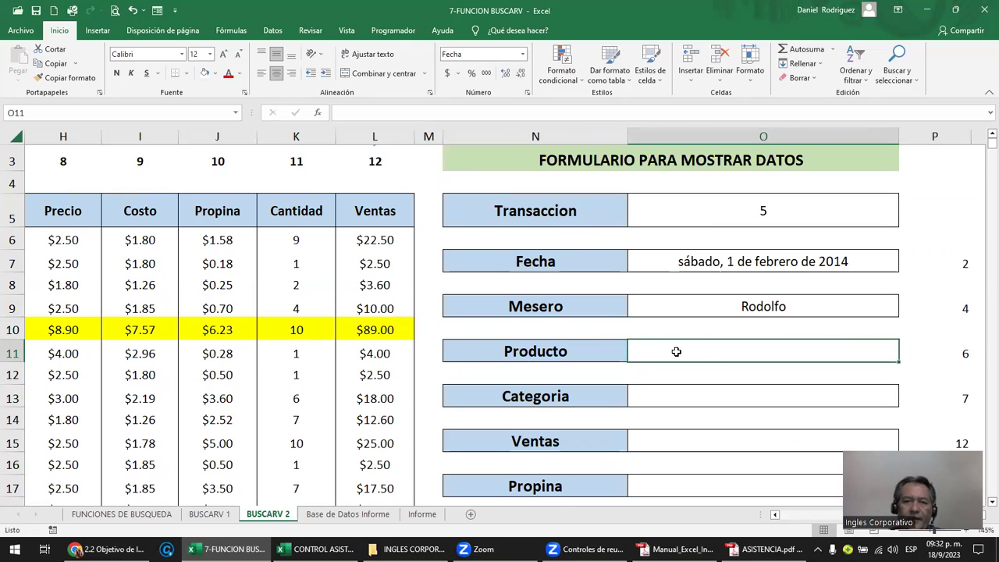
# Insert BUSCARV into the Producto cell by searching 'BU' in Insert Function.
pyautogui.click(317, 111)
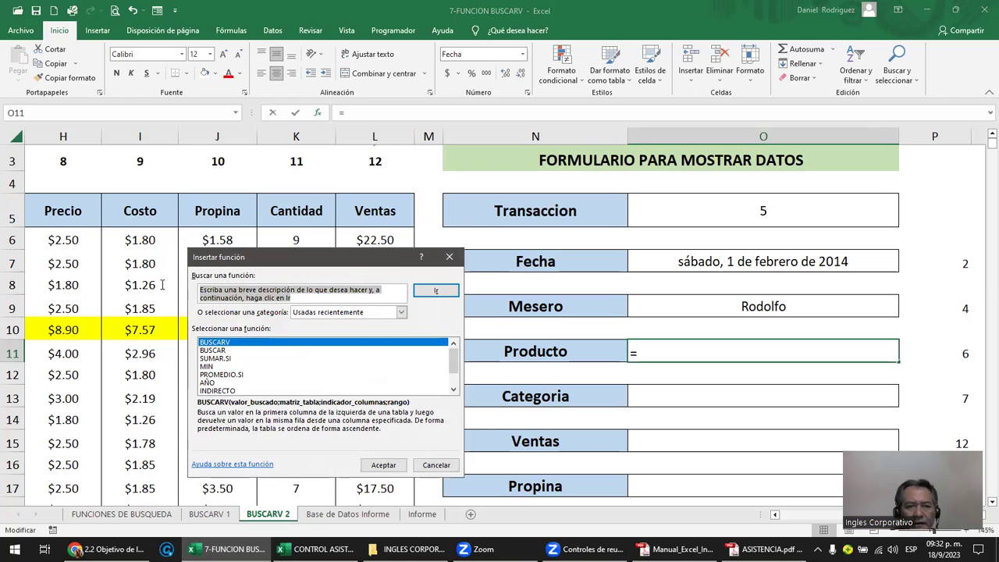
pyautogui.write('BUSC')
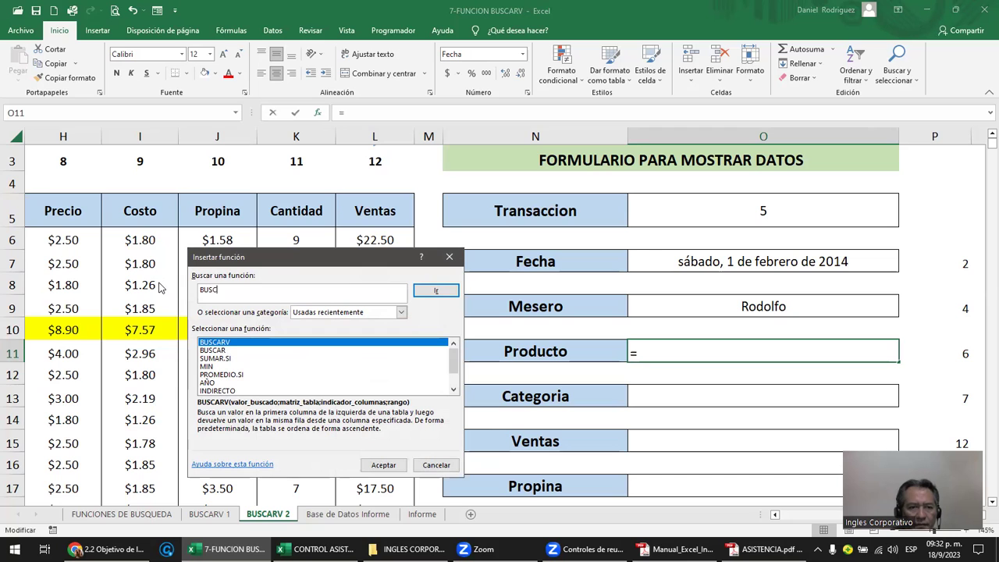
pyautogui.doubleClick(220, 344)
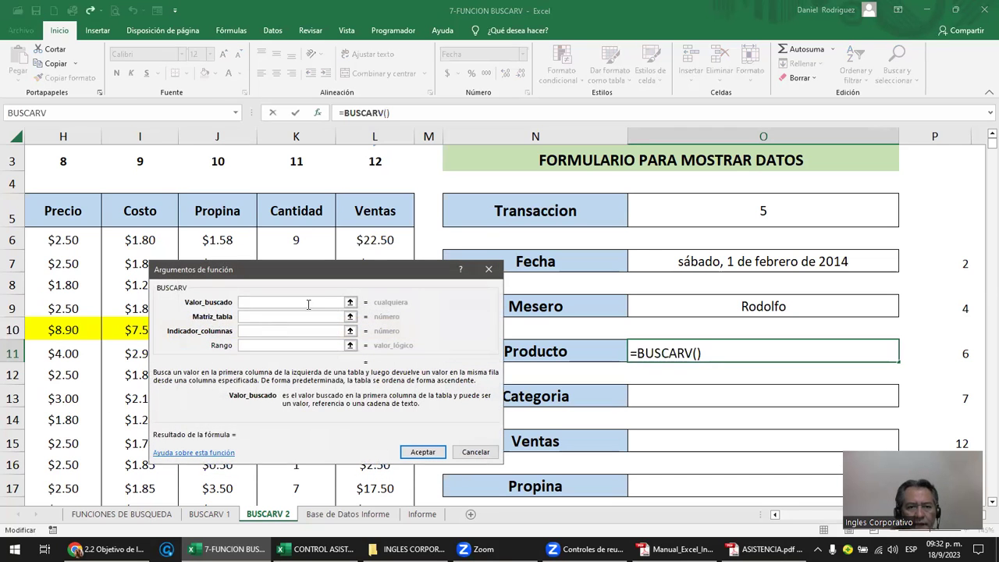
# Set Valor_buscado to O5 and Matriz_tabla to DATA, correcting a misspelling of the range name.
pyautogui.moveTo(334, 272); pyautogui.dragTo(303, 227)
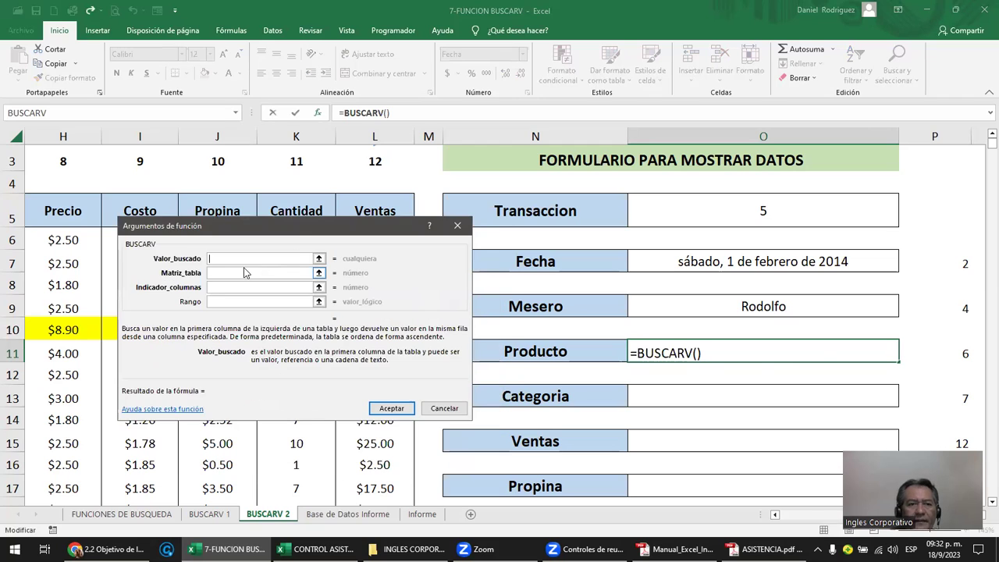
pyautogui.click(695, 206)
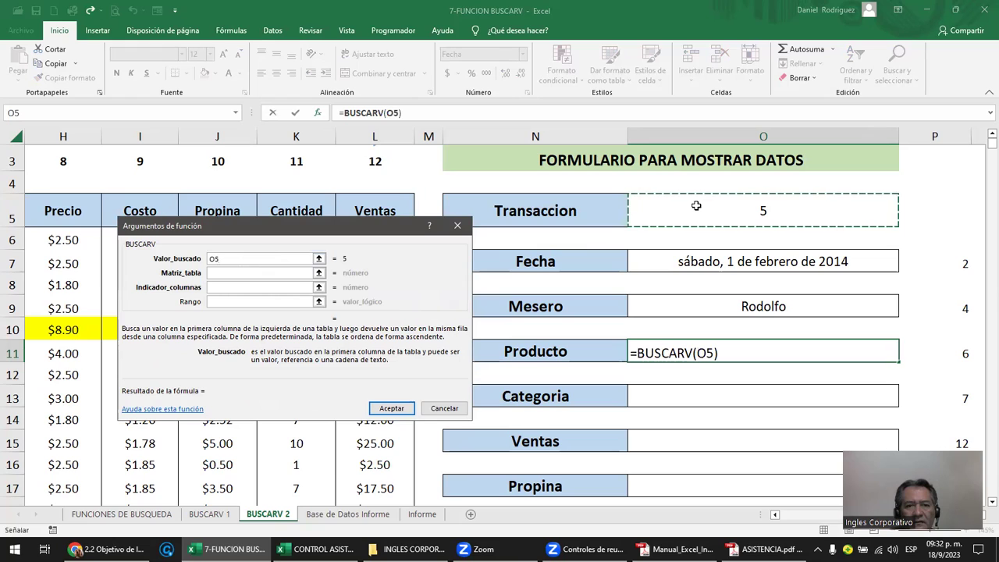
pyautogui.click(221, 272)
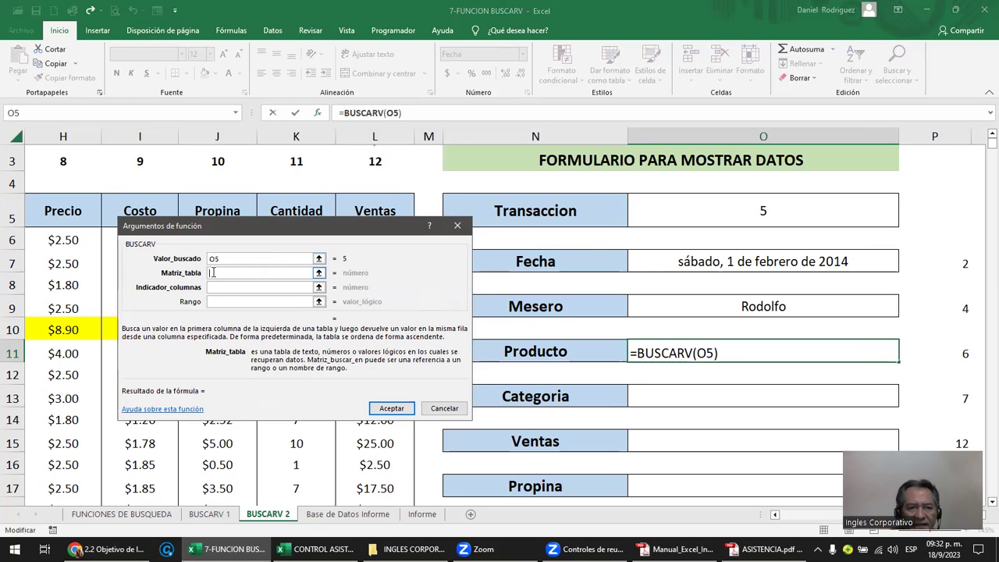
pyautogui.write('DA')
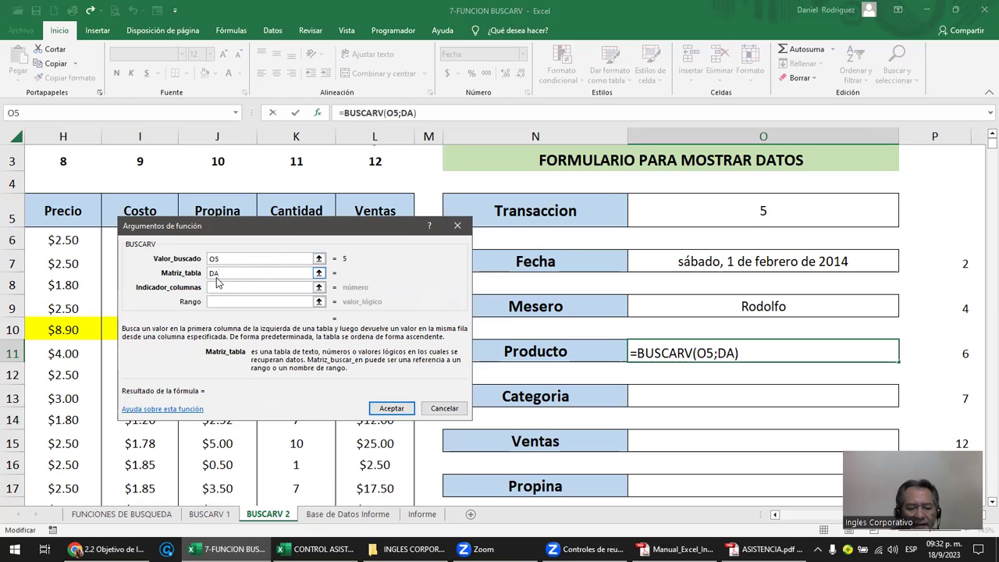
pyautogui.write('TA')
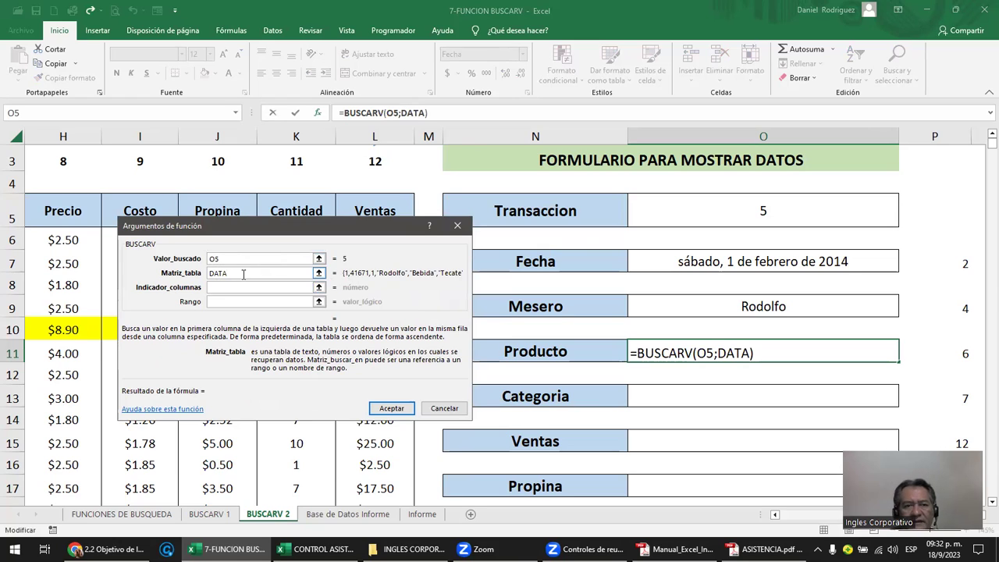
pyautogui.moveTo(233, 272); pyautogui.dragTo(187, 273)
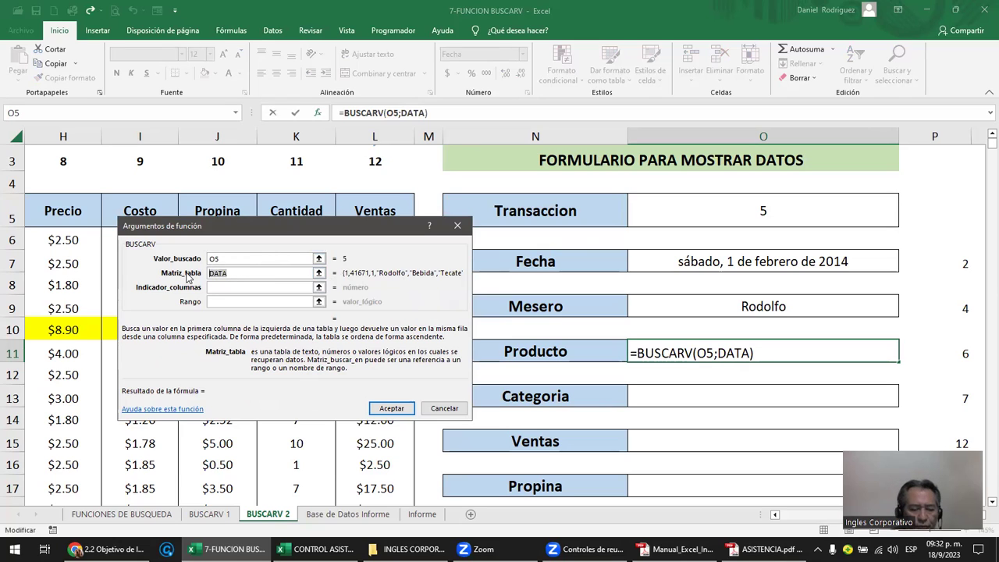
pyautogui.write('DOTA')
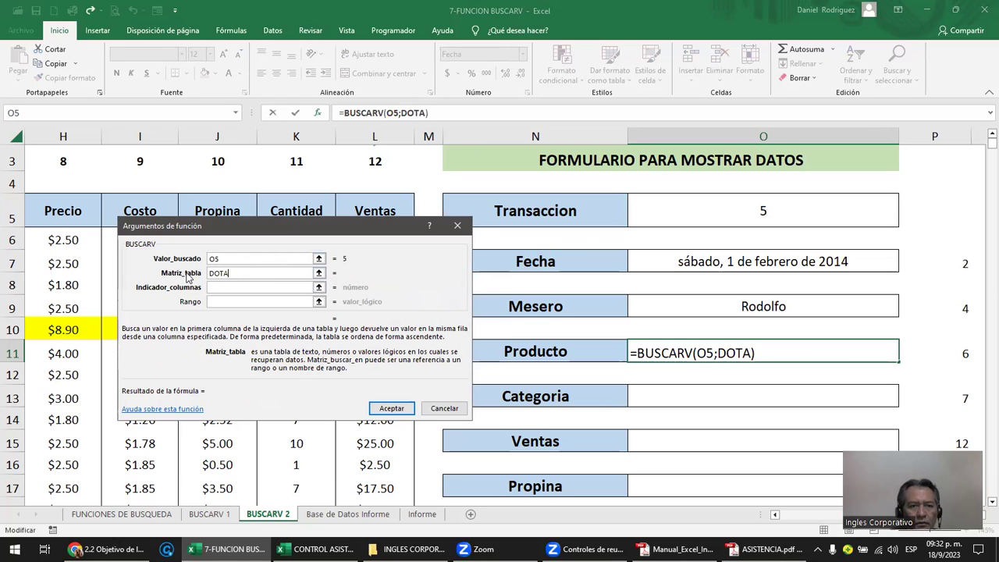
pyautogui.press('BackSpace')
pyautogui.press('BackSpace')
pyautogui.press('BackSpace')
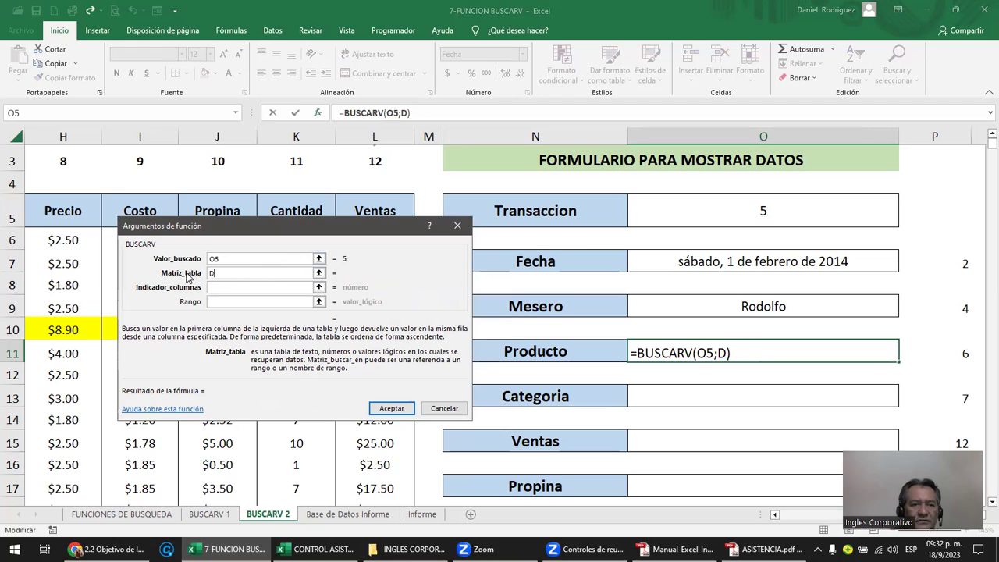
pyautogui.write('A')
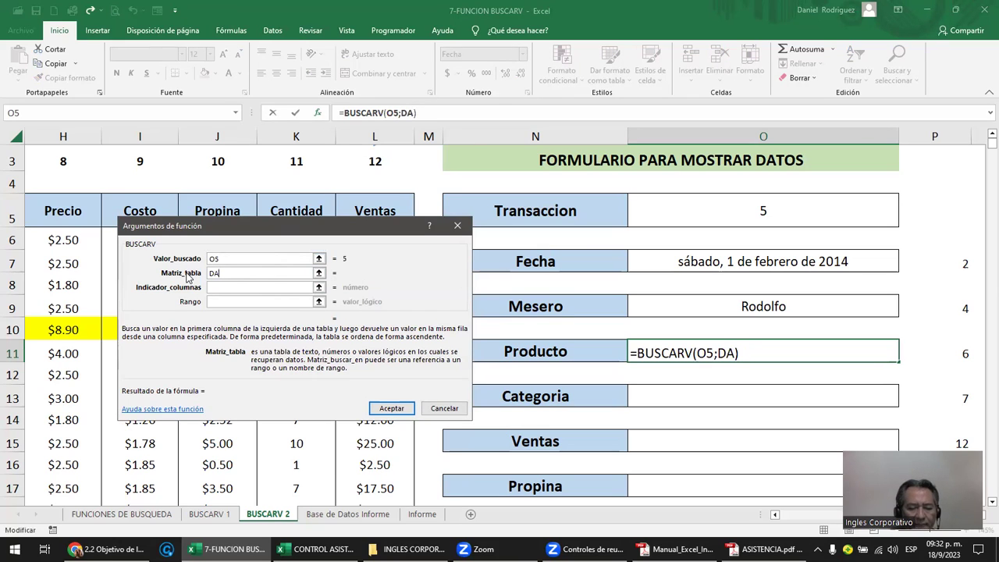
pyautogui.write('TA')
# Set Indicador_columnas to 6 and the match type to 0, then accept the formula.
pyautogui.click(224, 287)
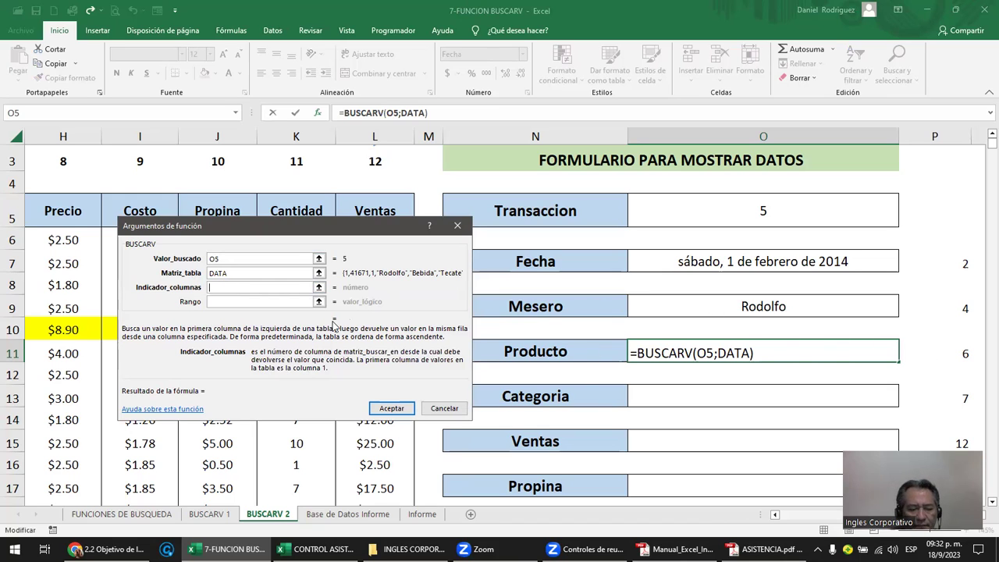
pyautogui.write('6')
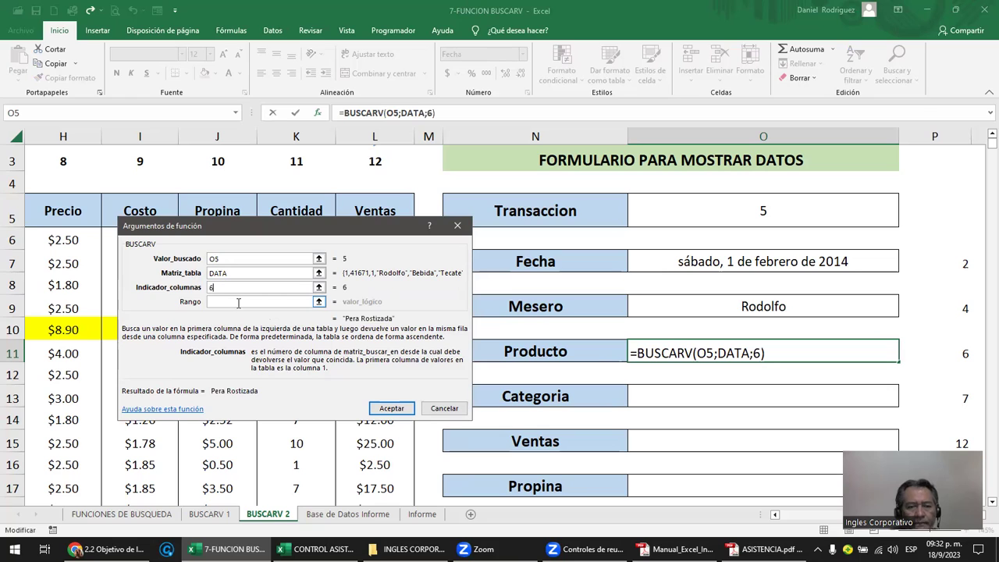
pyautogui.click(222, 303)
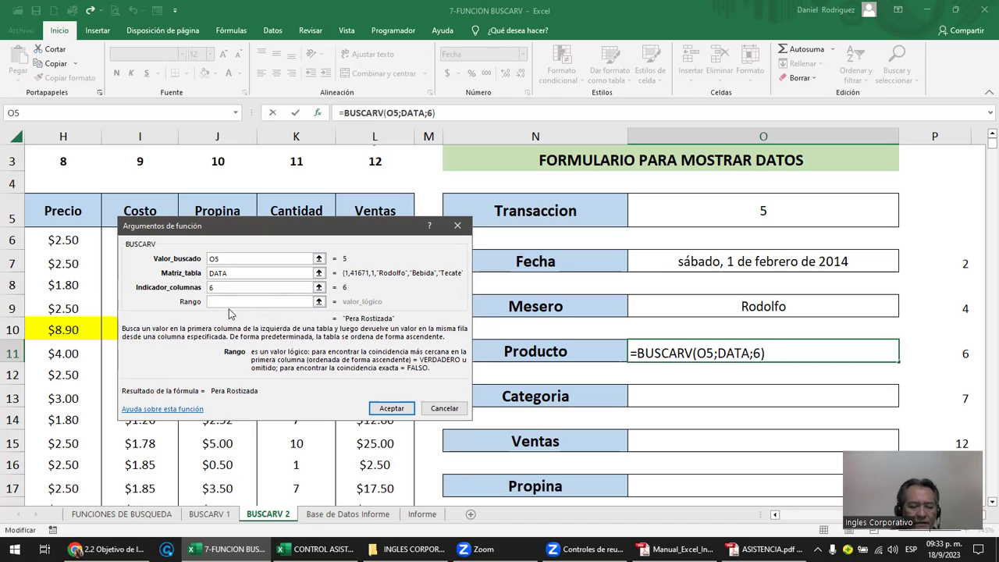
pyautogui.write('FA')
pyautogui.write('L')
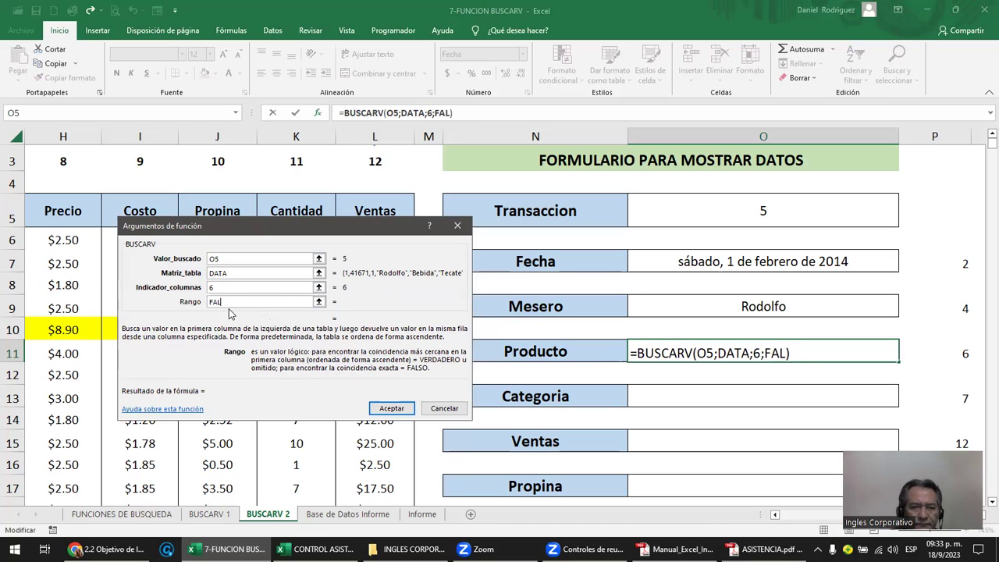
pyautogui.write('SO')
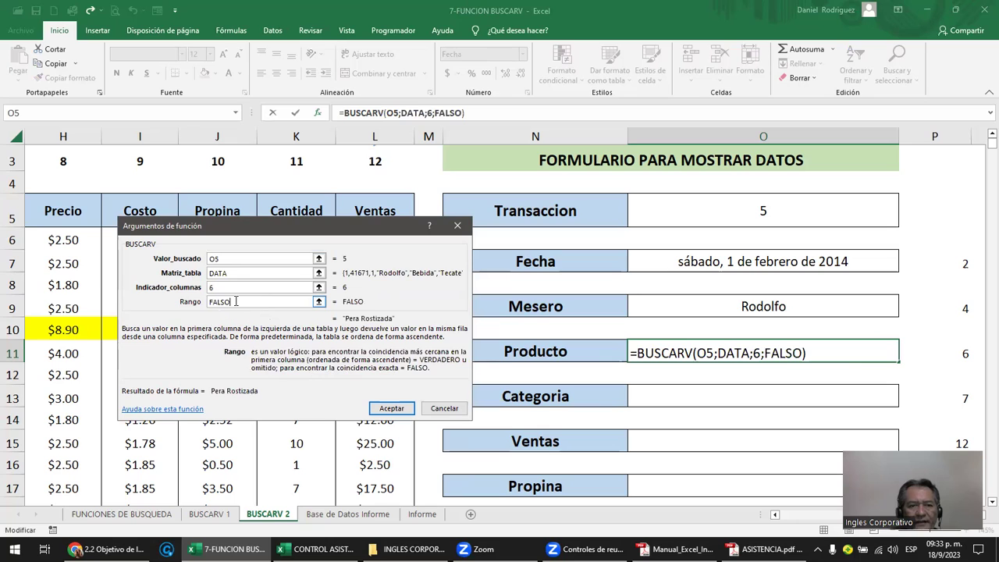
pyautogui.moveTo(249, 304); pyautogui.dragTo(146, 302)
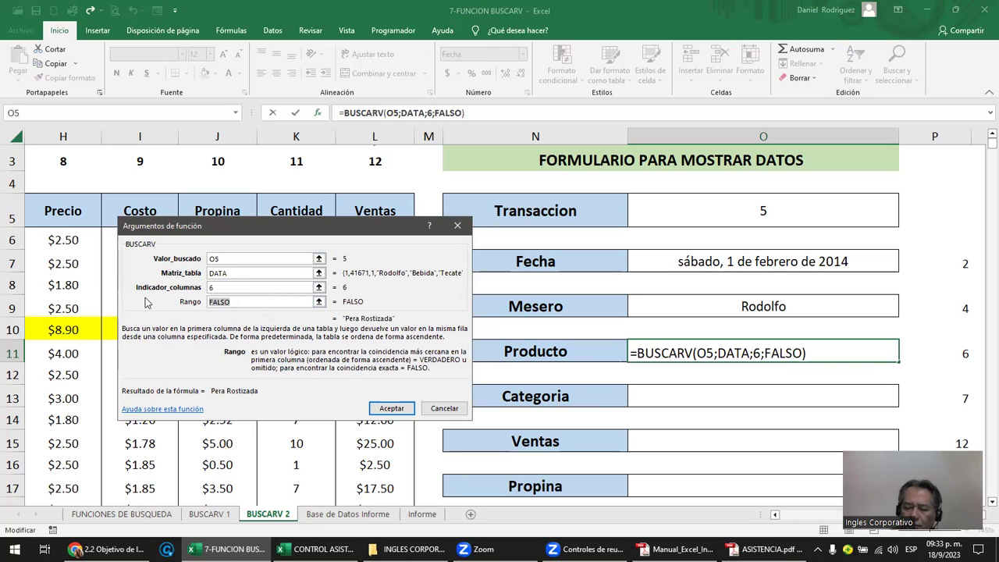
pyautogui.write('0')
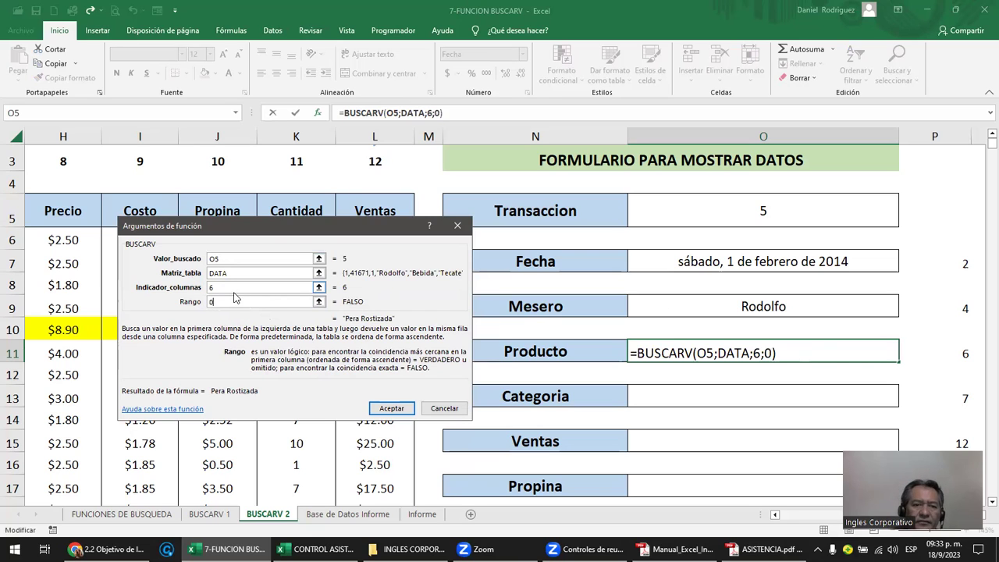
pyautogui.click(390, 408)
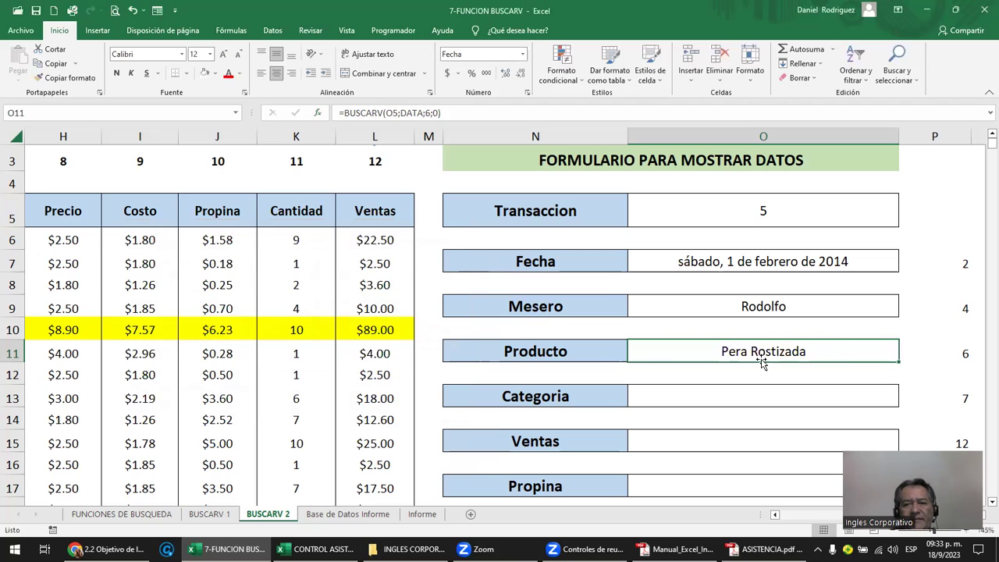
# Compare with transaction 5's Producto value Pera Rostizada in the table, then return to O11.
pyautogui.click(214, 330)
pyautogui.press('Left')
pyautogui.press('Left')
pyautogui.press('Left')
pyautogui.press('Left')
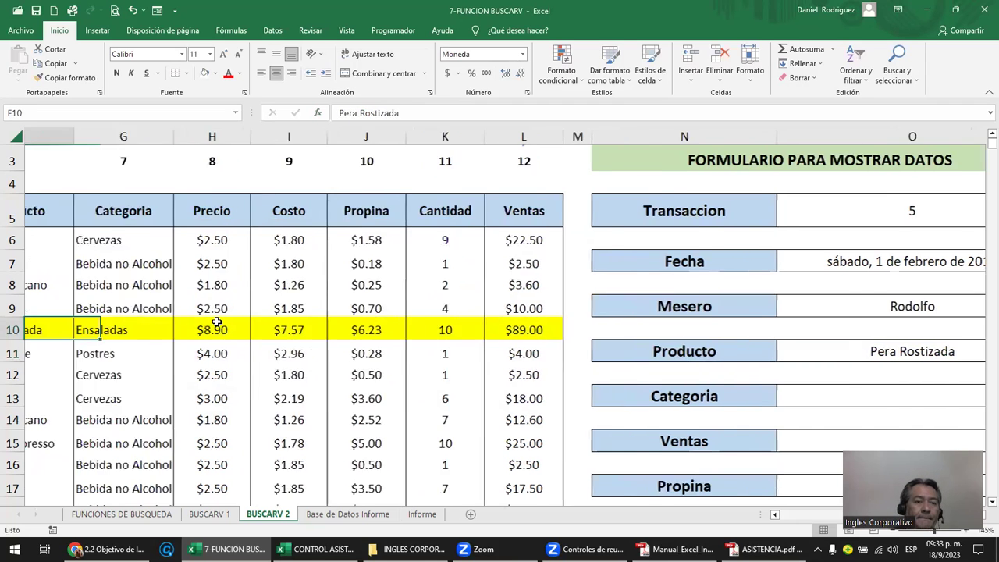
pyautogui.press('Left')
pyautogui.hscroll(-1, 217, 325)
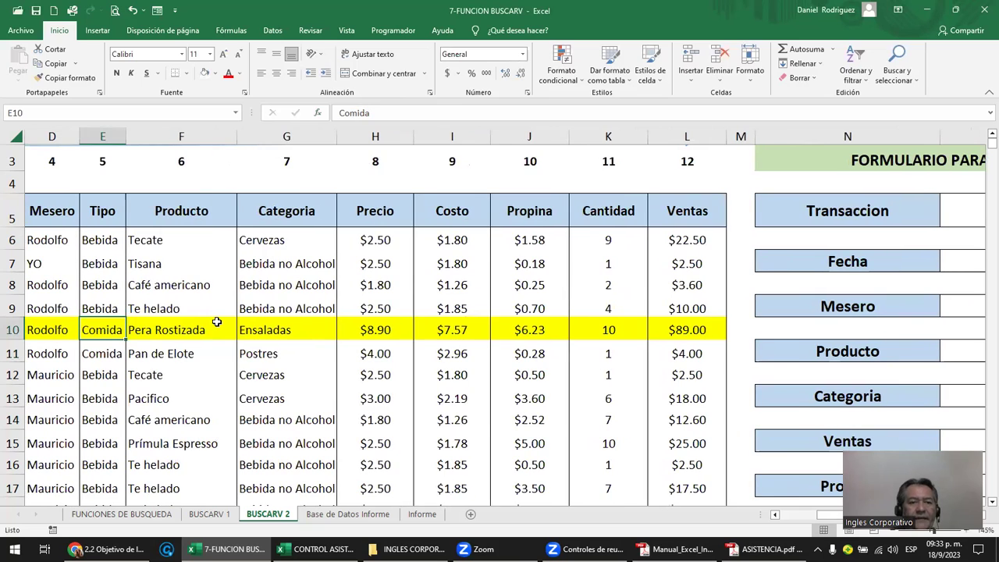
pyautogui.click(200, 328)
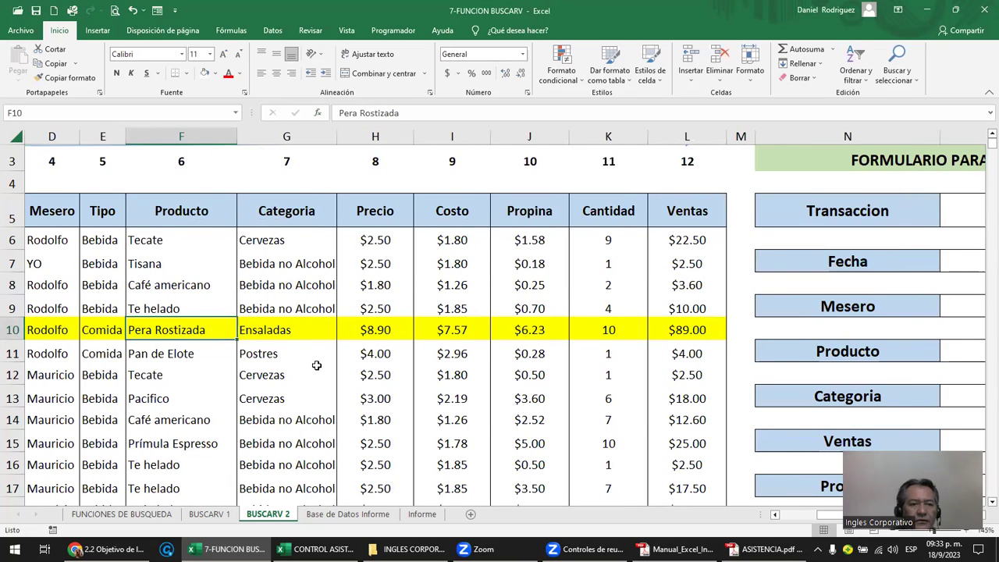
pyautogui.press('Right')
pyautogui.press('Right')
pyautogui.press('Right')
pyautogui.press('Right')
pyautogui.press('Right')
pyautogui.press('Right')
pyautogui.press('Right')
pyautogui.press('Right')
pyautogui.press('Right')
pyautogui.press('Right')
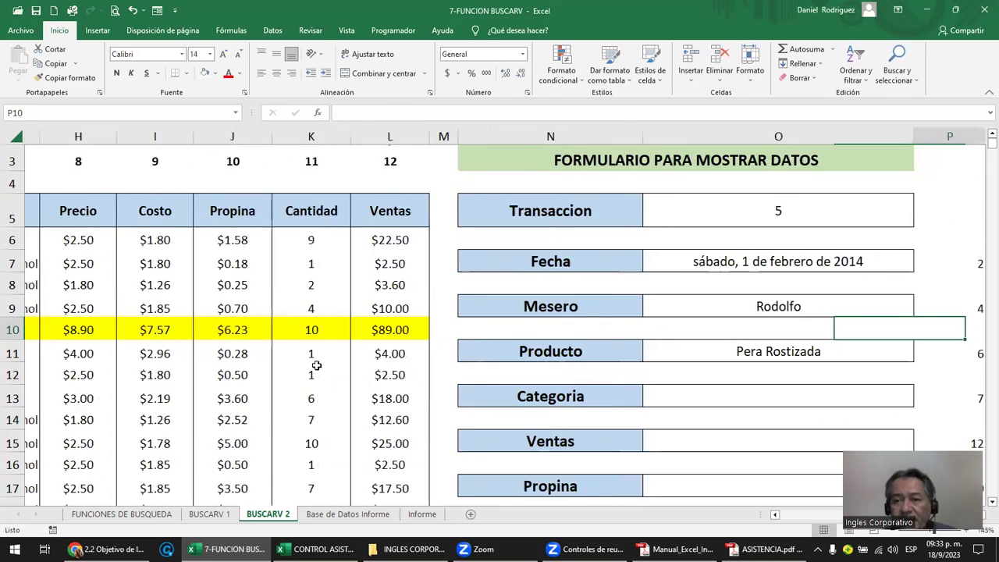
pyautogui.press('Down')
pyautogui.press('Left')
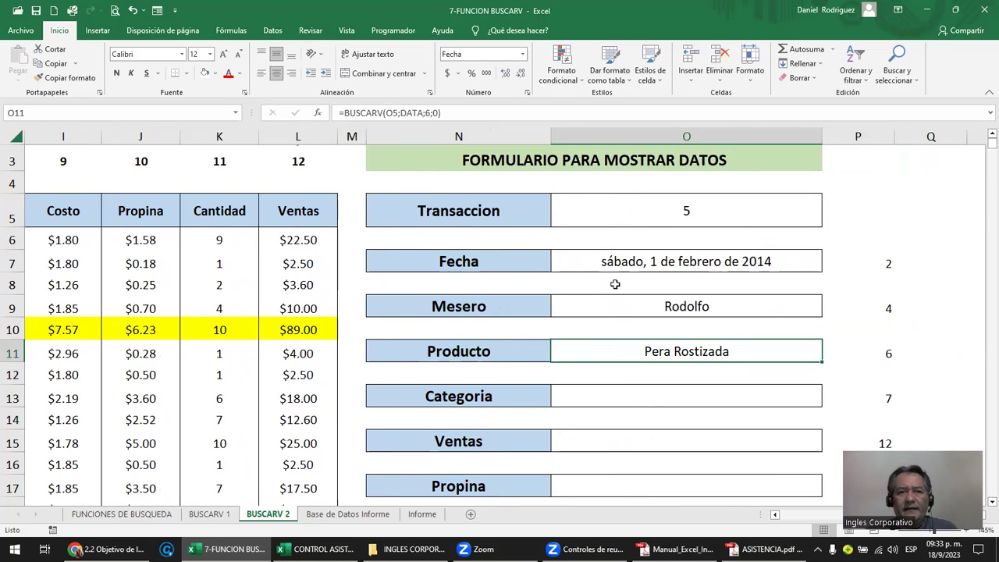
# Change the Producto formula's O5 reference to absolute $O$5 with F4.
pyautogui.doubleClick(677, 352)
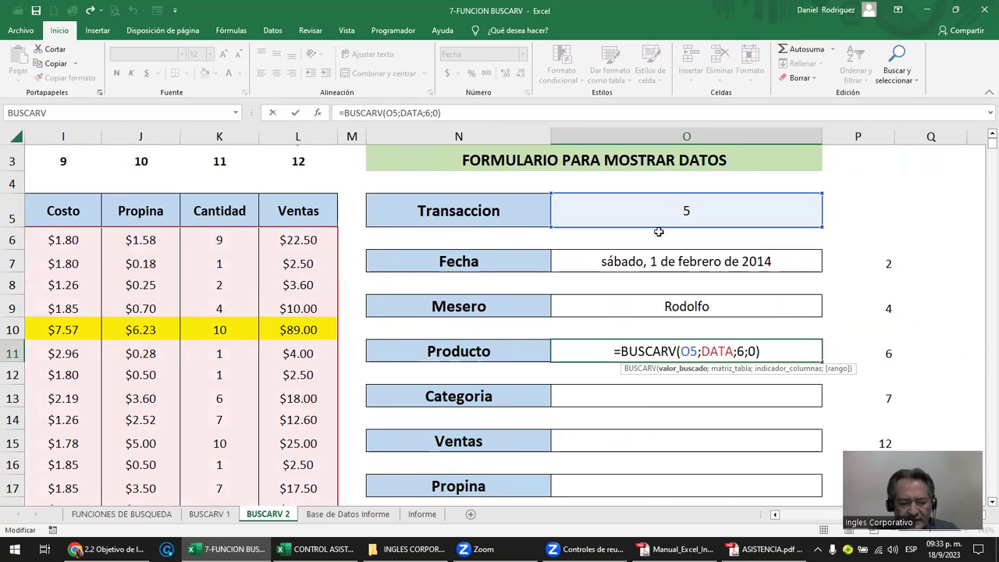
pyautogui.press('F4')
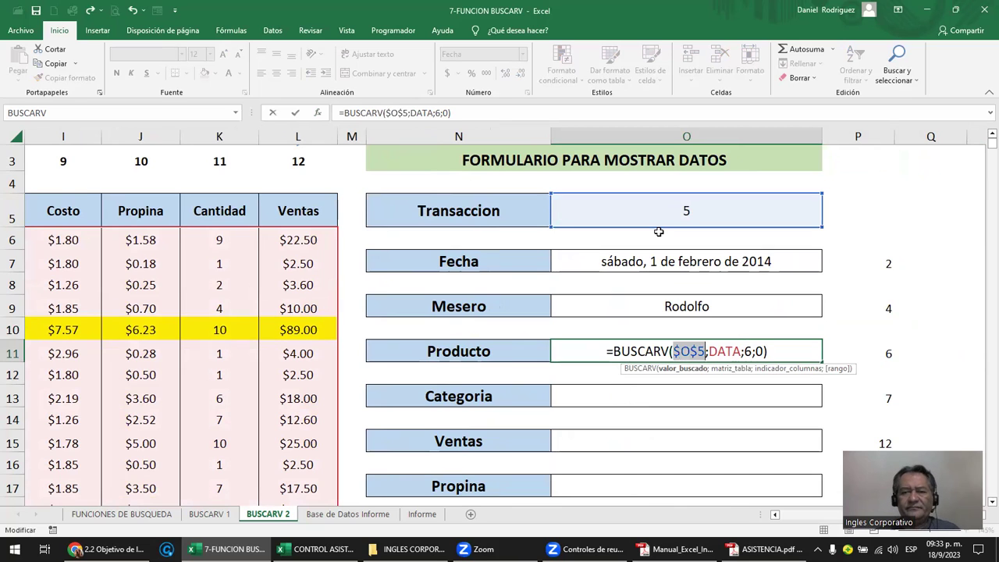
pyautogui.press('Return')
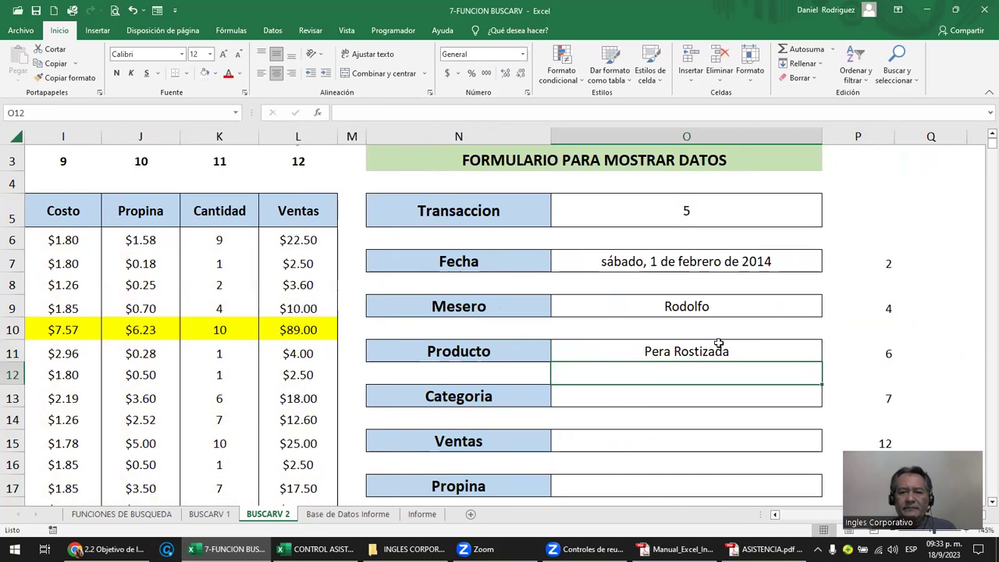
pyautogui.scroll(-1, 717, 348)
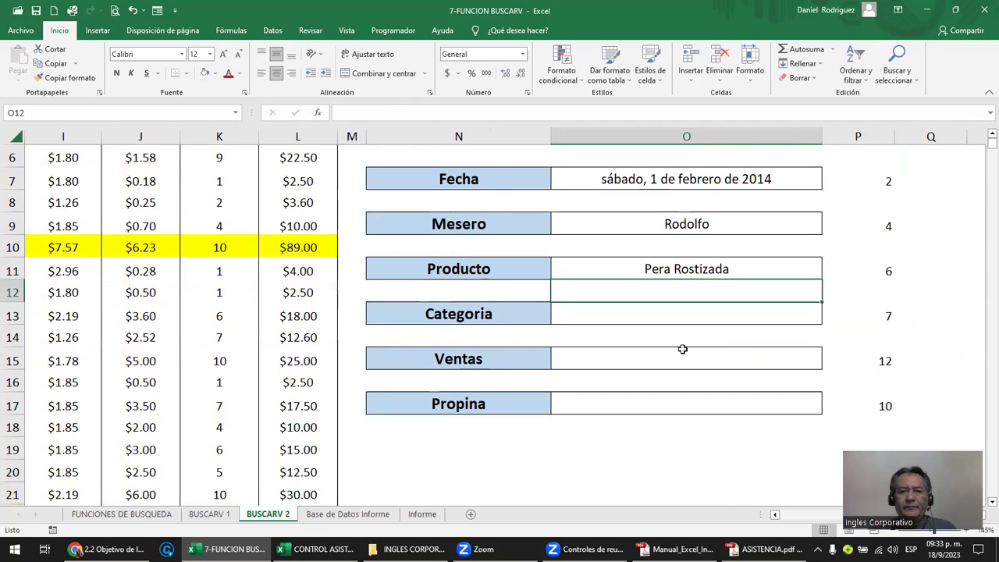
pyautogui.click(636, 316)
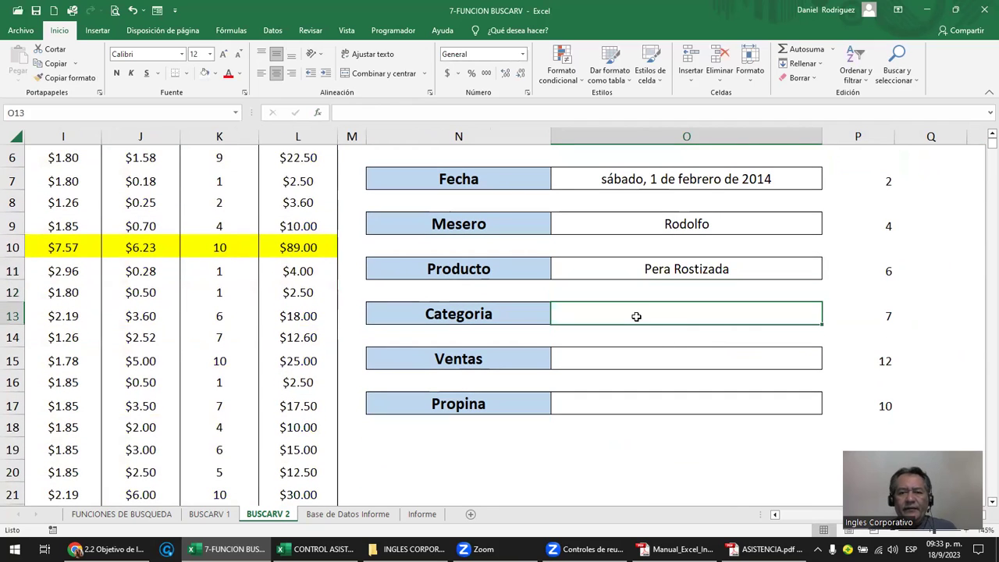
pyautogui.click(659, 358)
pyautogui.click(700, 400)
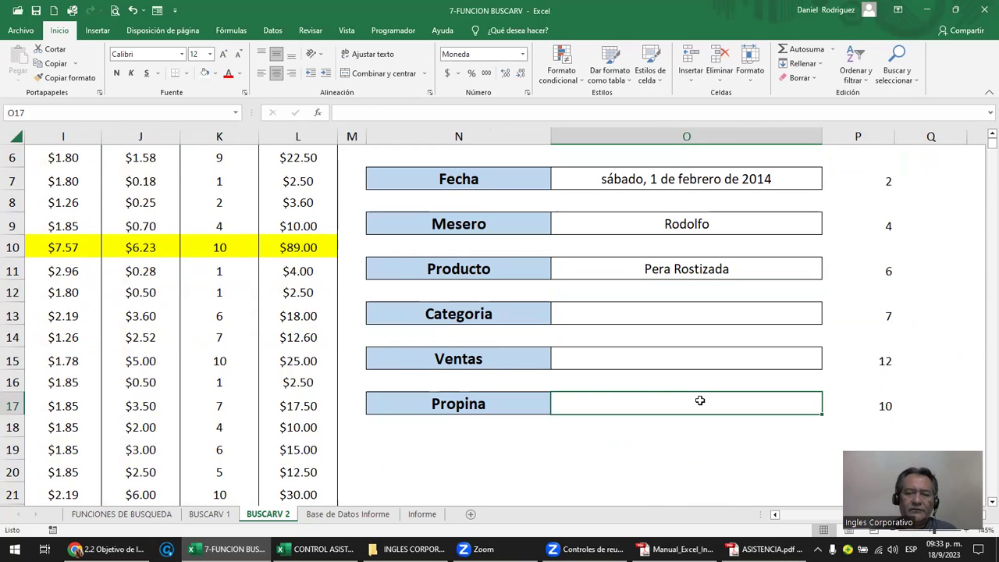
# Reopen =BUSCARV($O$5;DATA;6;0) in Producto to review its references, leaving it unchanged.
pyautogui.doubleClick(737, 269)
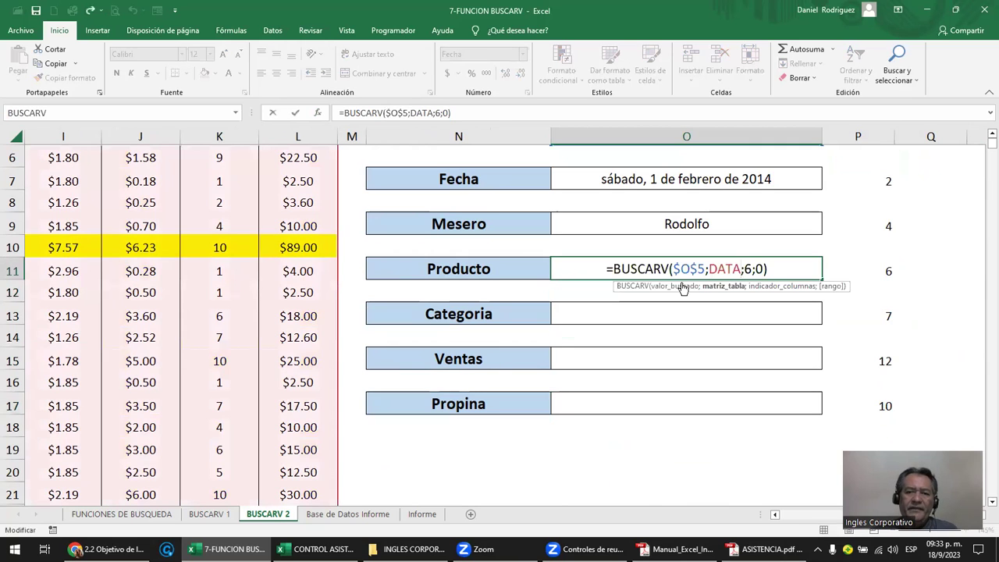
pyautogui.press('Escape')
pyautogui.scroll(2, 693, 274)
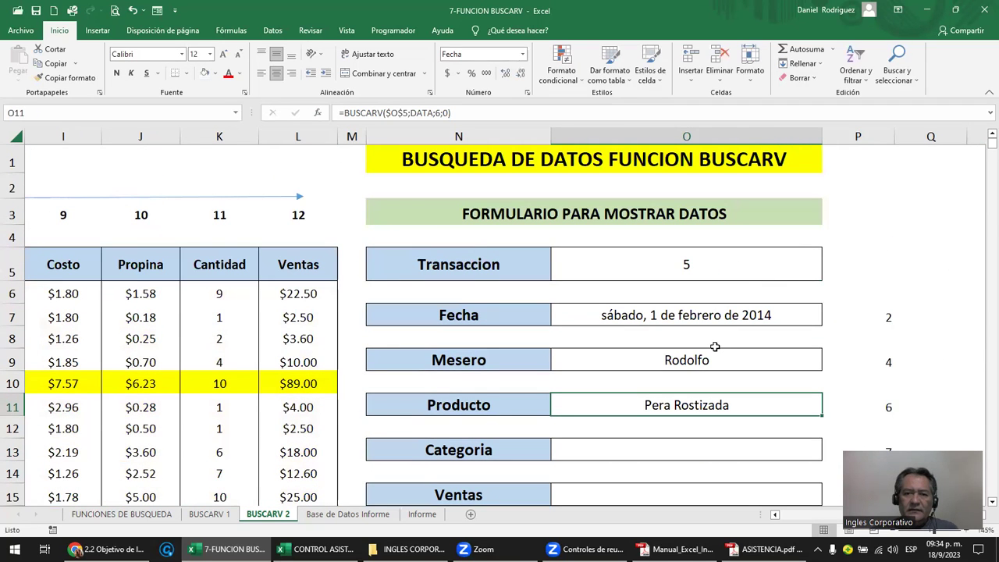
pyautogui.keyDown('ctrl'); pyautogui.scroll(-2, 715, 345); pyautogui.keyUp('ctrl')
pyautogui.doubleClick(785, 349)
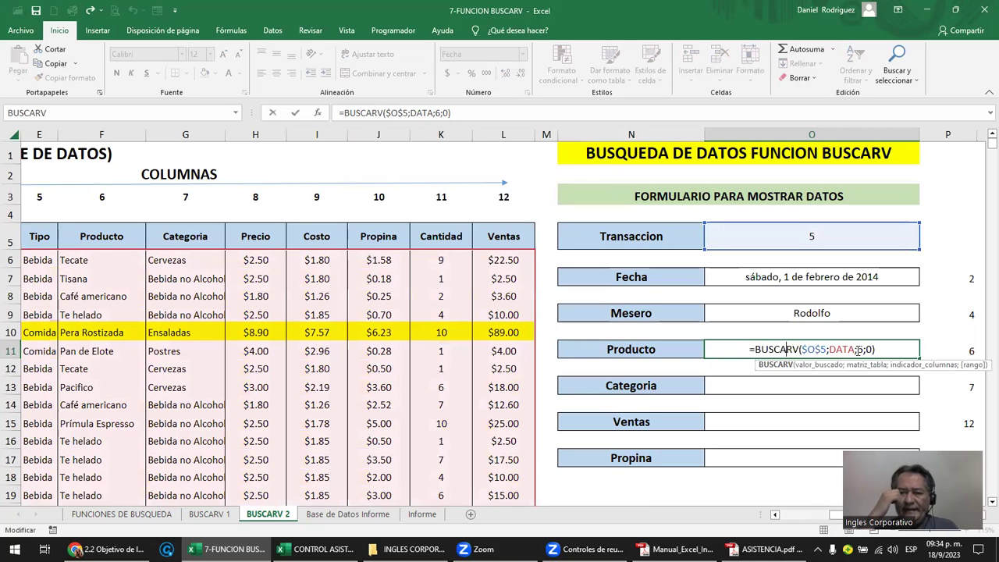
pyautogui.press('Escape')
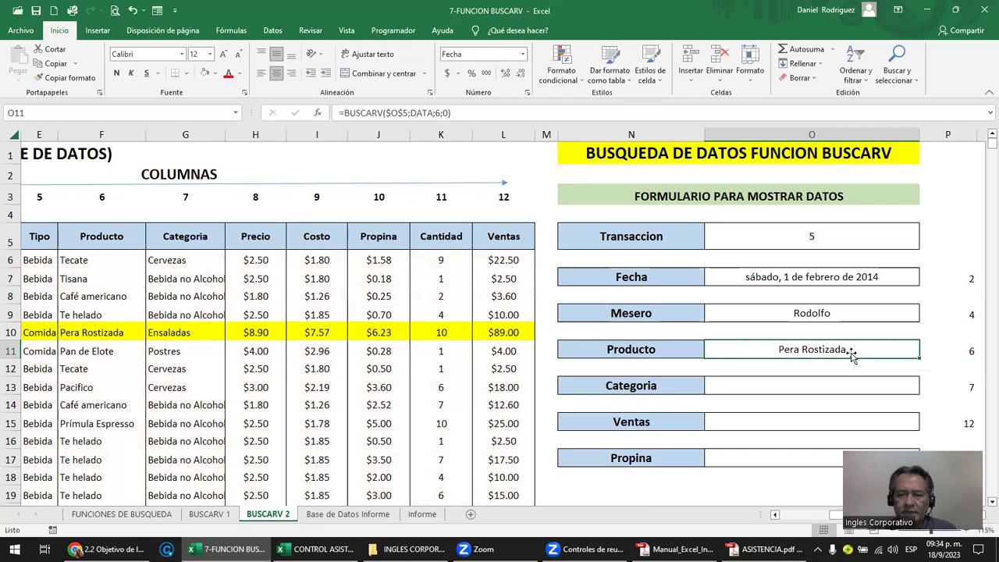
# Copy the Producto formula and paste it into Categoria, Ventas and Propina.
pyautogui.hotkey('ctrl', 'c')
pyautogui.click(808, 383)
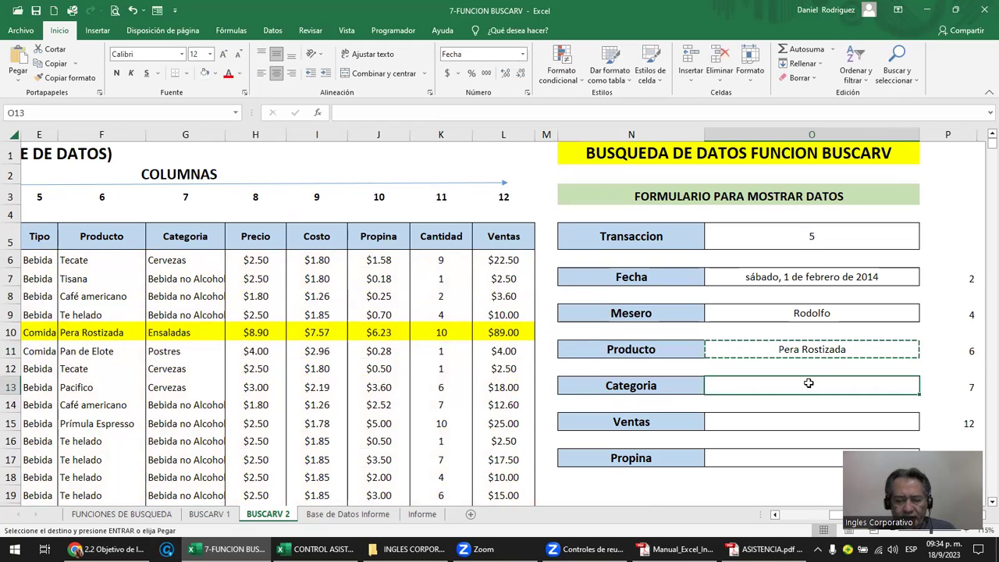
pyautogui.hotkey('ctrl', 'v')
pyautogui.hotkey('ctrl', 'c')
pyautogui.press('Down')
pyautogui.press('Down')
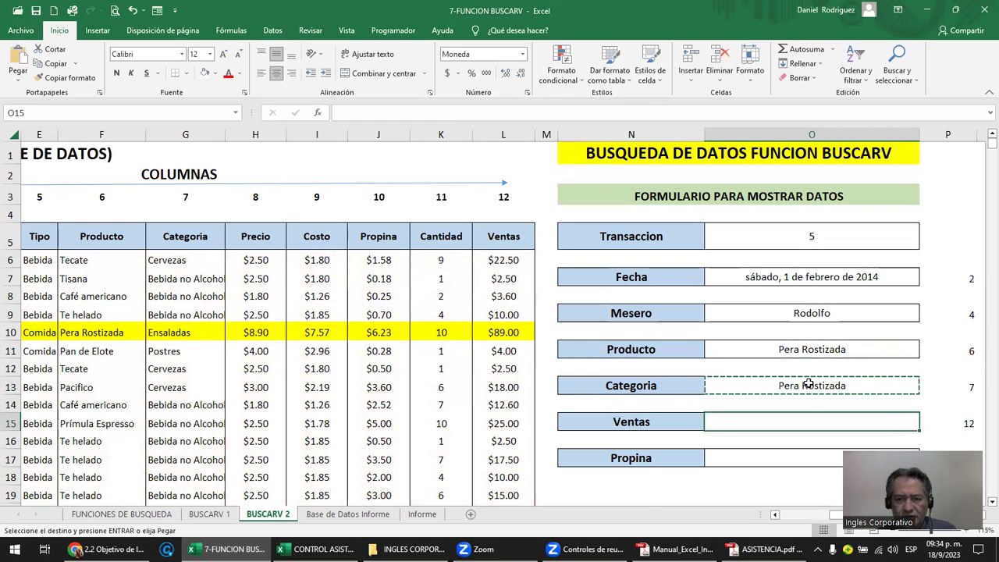
pyautogui.hotkey('ctrl', 'v')
pyautogui.hotkey('ctrl', 'c')
pyautogui.press('Down')
pyautogui.press('Down')
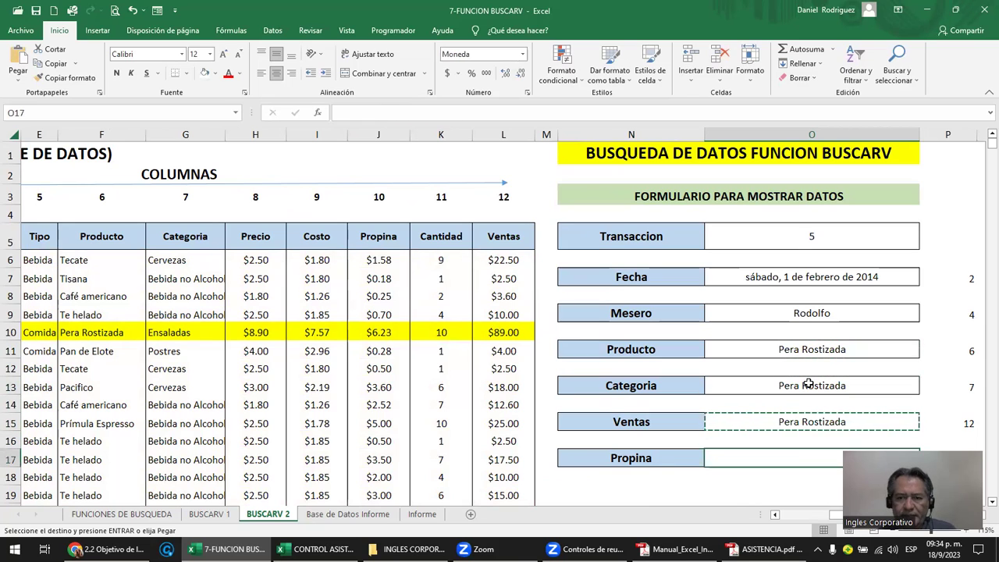
pyautogui.press('Return')
# Inspect the column numbers beside the form fields and the pasted Propina formula.
pyautogui.click(637, 313)
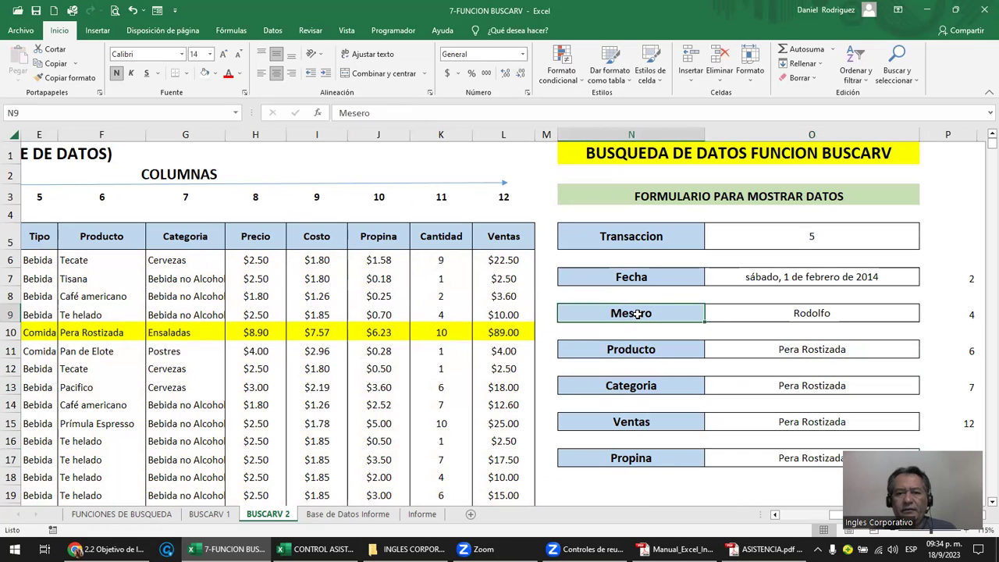
pyautogui.press('Right')
pyautogui.press('Right')
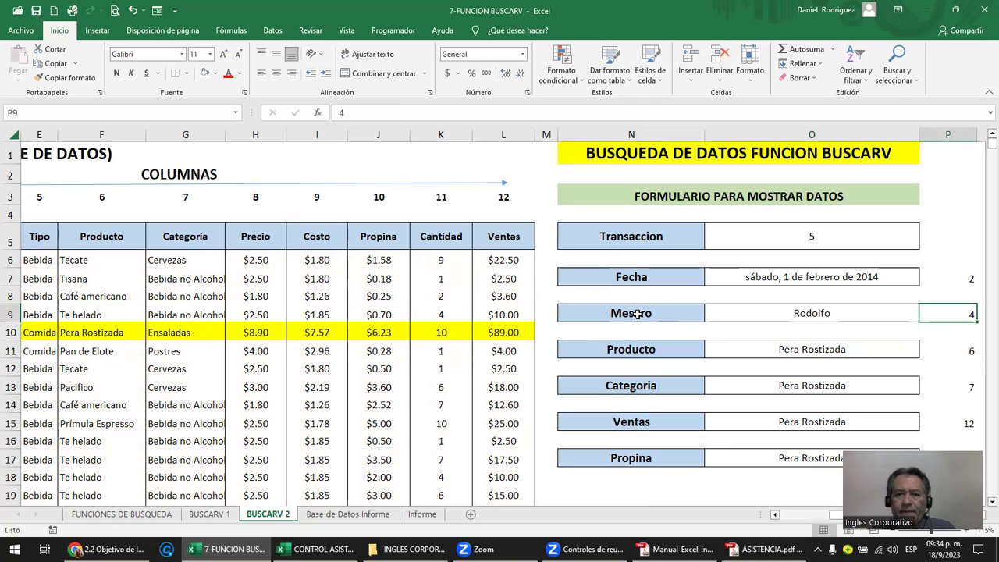
pyautogui.keyDown('ctrl'); pyautogui.scroll(1, 636, 313); pyautogui.keyUp('ctrl')
pyautogui.keyDown('ctrl'); pyautogui.scroll(1, 637, 313); pyautogui.keyUp('ctrl')
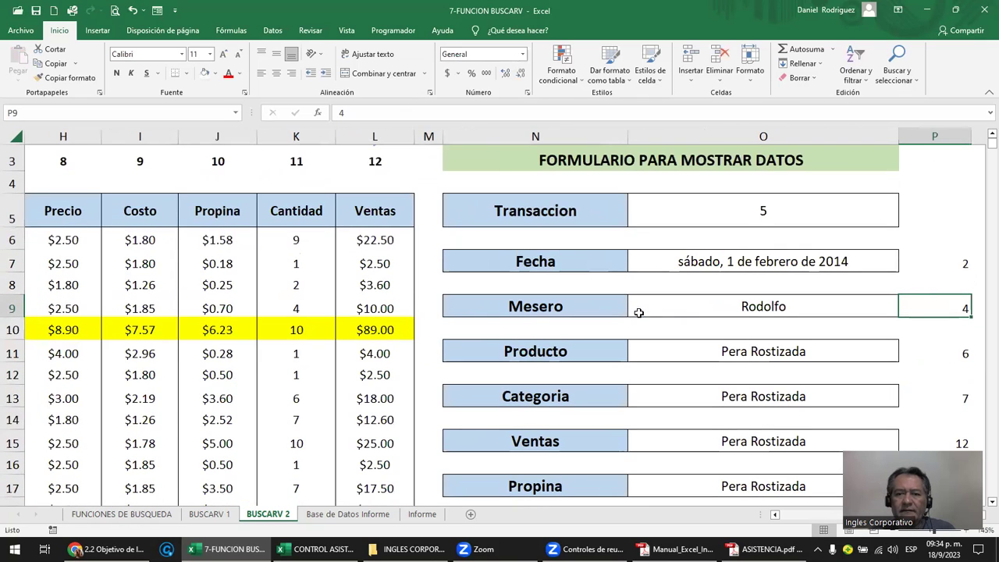
pyautogui.press('Right')
pyautogui.press('Right')
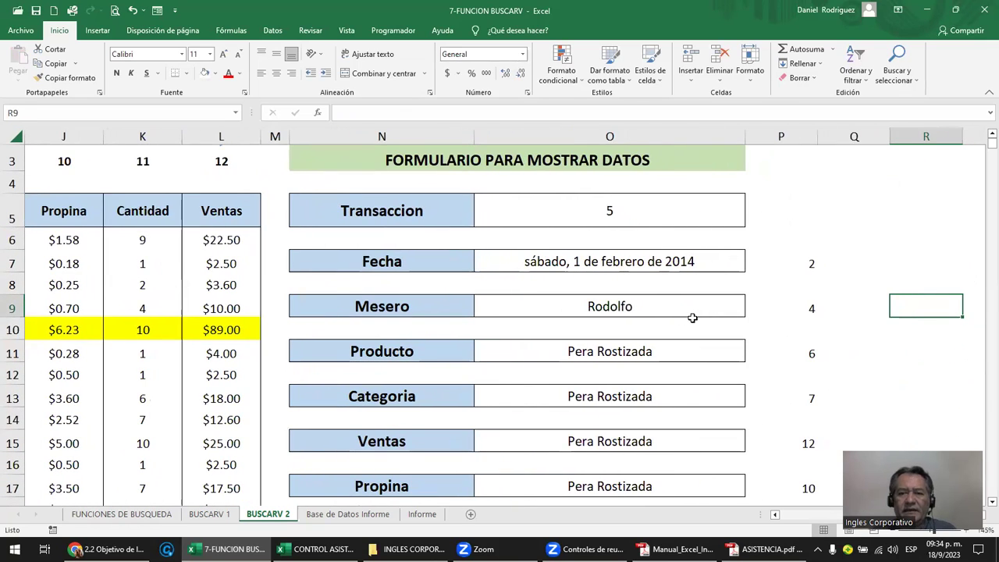
pyautogui.click(601, 480)
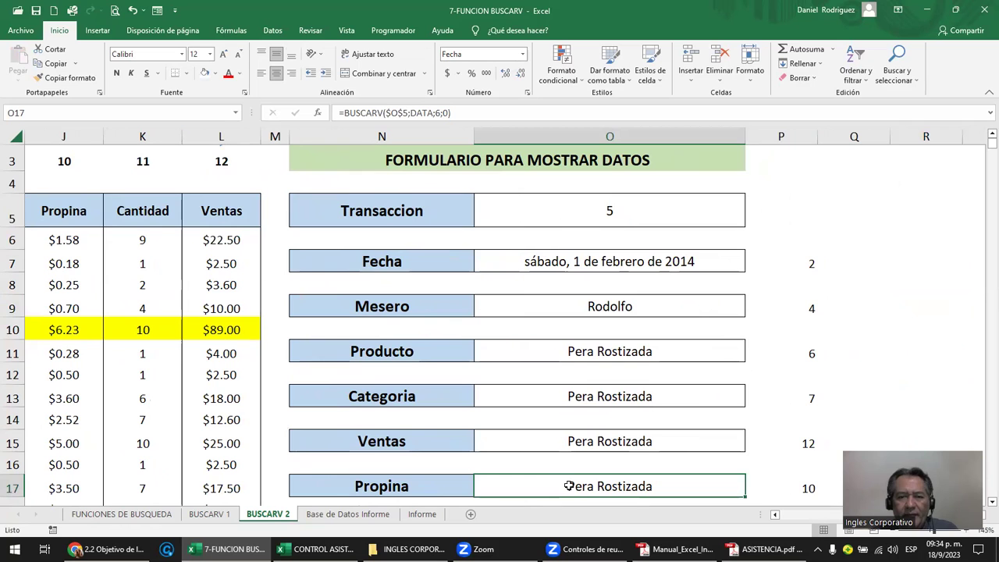
pyautogui.scroll(-1, 609, 483)
pyautogui.scroll(-1, 609, 483)
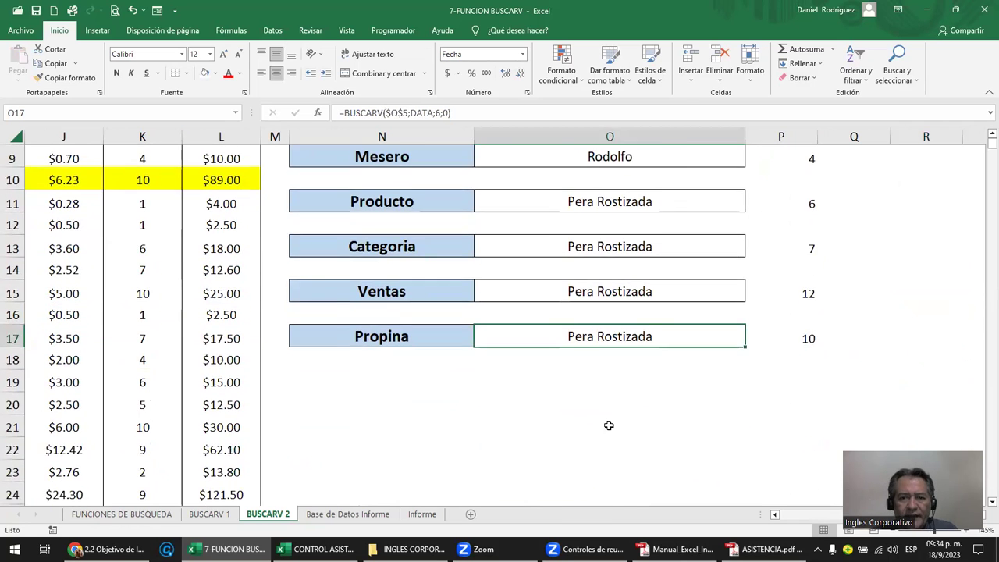
pyautogui.scroll(1, 607, 425)
# Compare the Producto–Propina result fields with their column numbers and open Propina's formula for editing.
pyautogui.moveTo(602, 280); pyautogui.dragTo(607, 399)
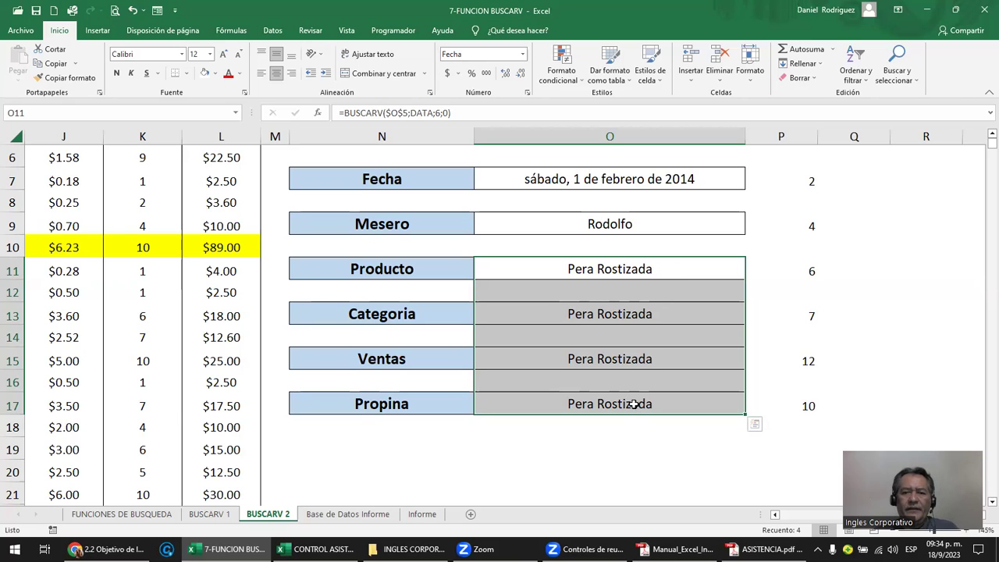
pyautogui.moveTo(790, 402); pyautogui.dragTo(812, 270)
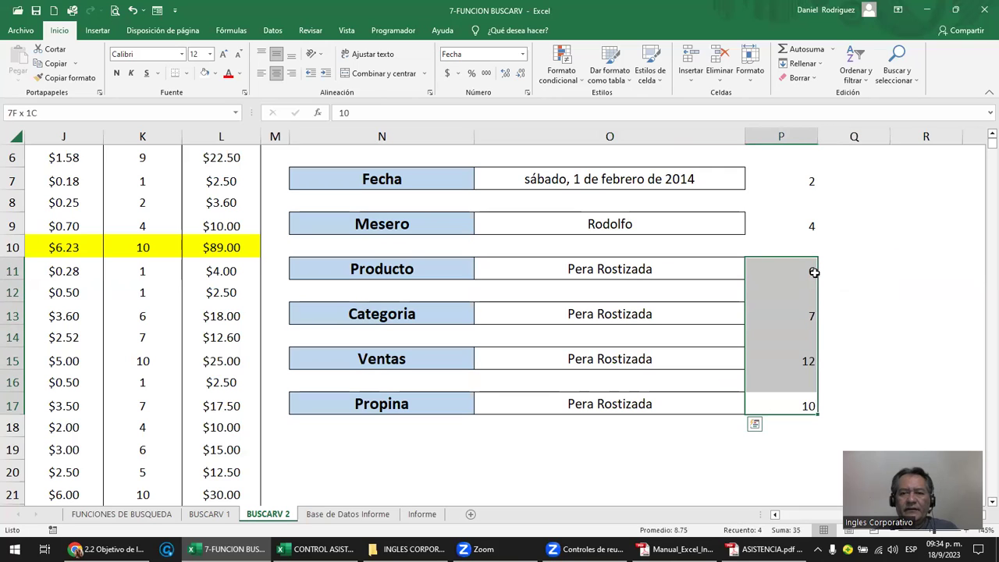
pyautogui.click(624, 398)
pyautogui.doubleClick(623, 403)
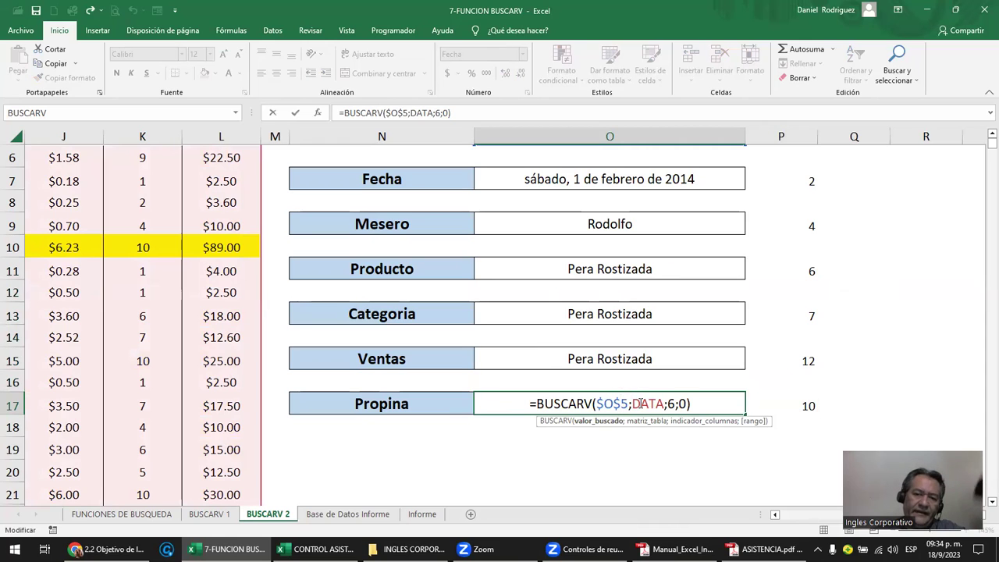
# Change the Propina formula's column index from 6 to 10: =BUSCARV($O$5;DATA;10;0).
pyautogui.click(633, 404)
pyautogui.click(670, 403)
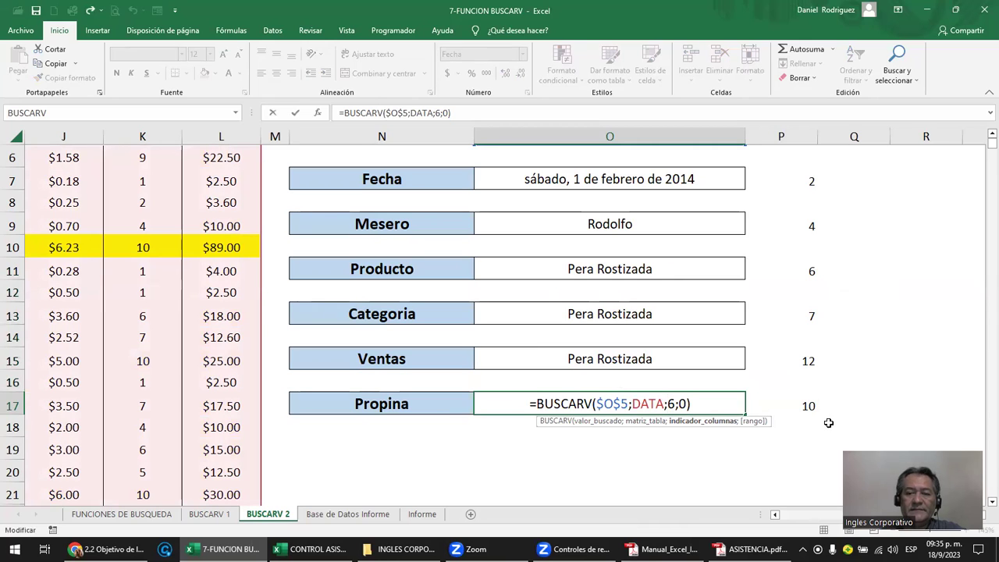
pyautogui.write('10')
pyautogui.press('Delete')
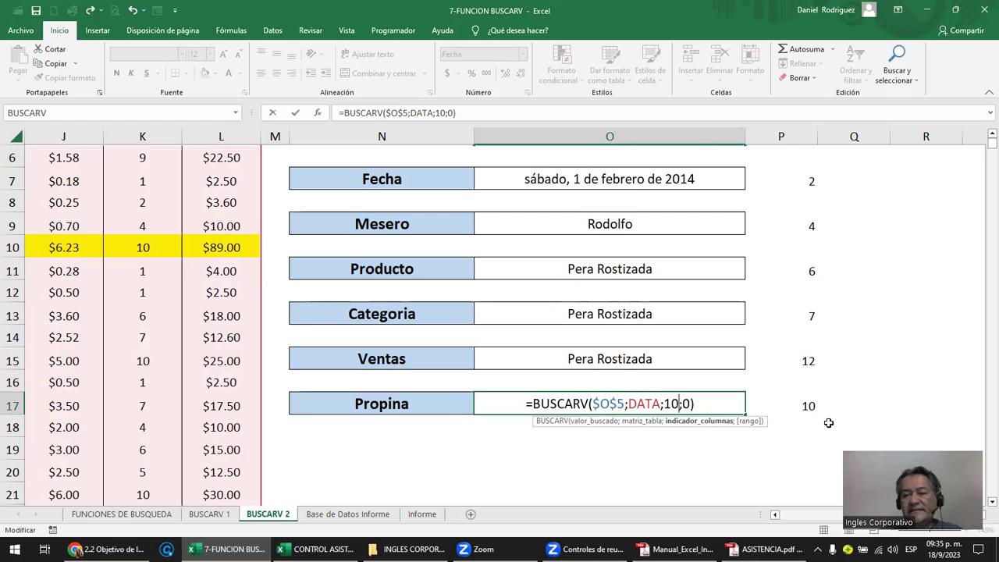
pyautogui.press('Return')
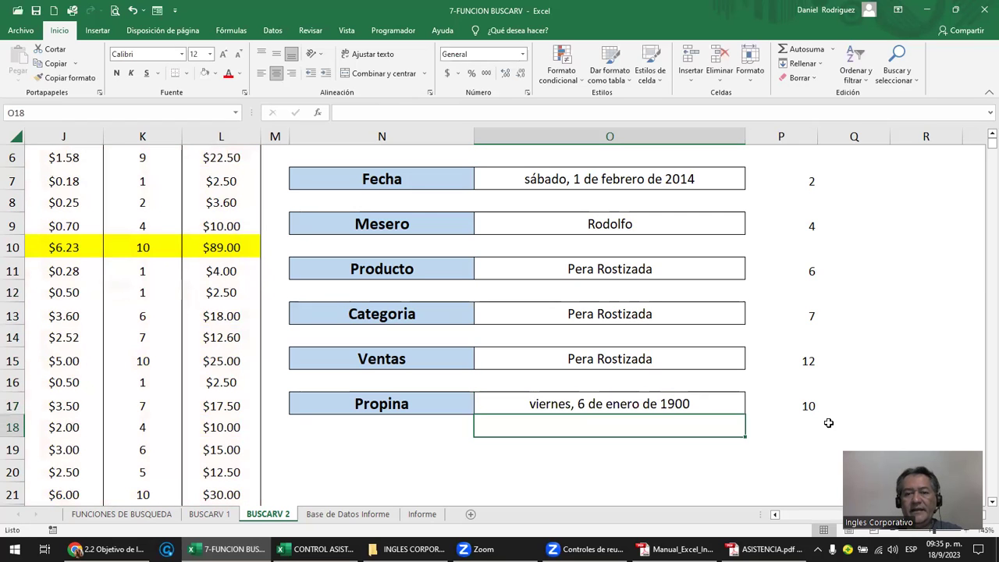
pyautogui.press('Up')
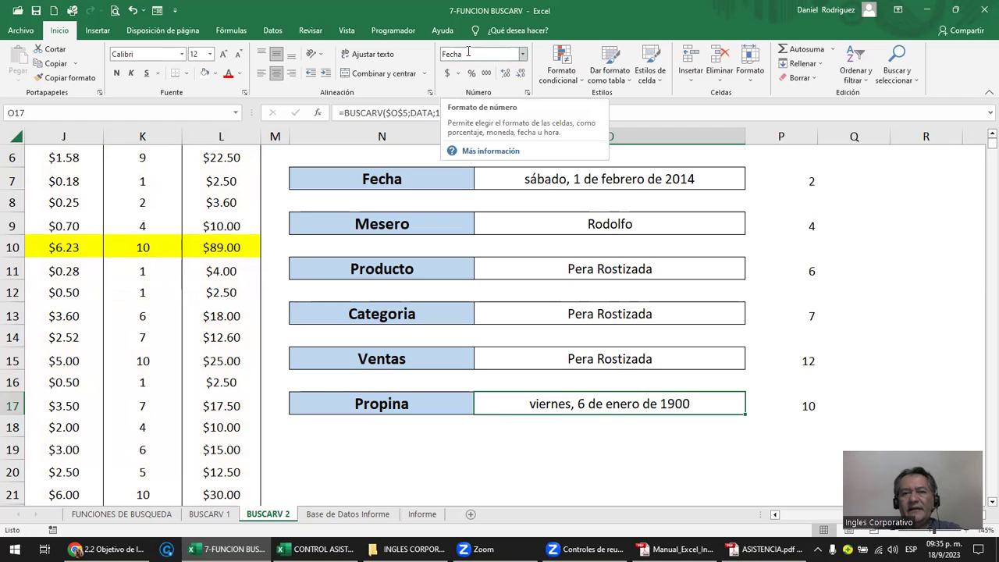
# Format Propina as currency and confirm it matches the $6.23 tip in the table.
pyautogui.click(524, 55)
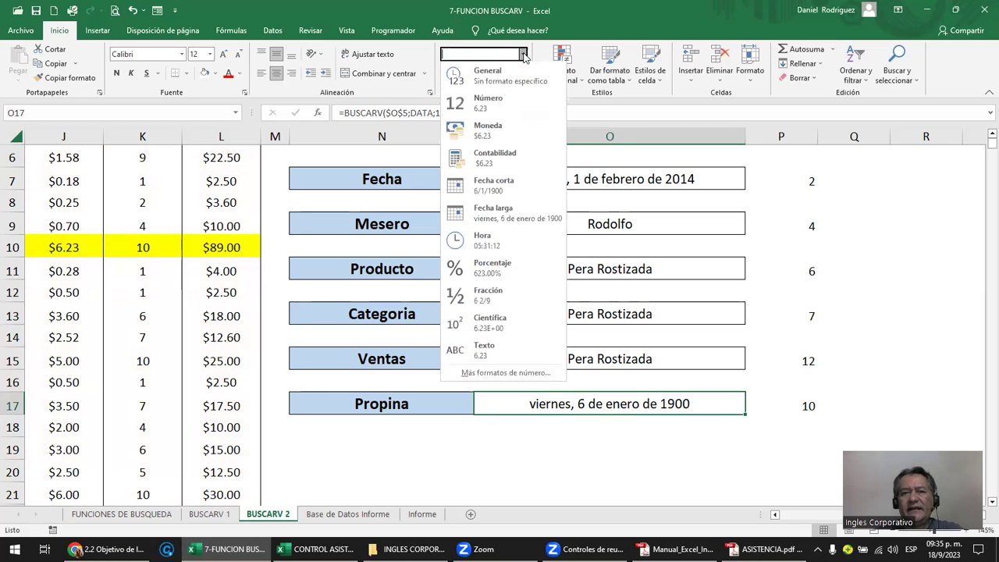
pyautogui.click(506, 133)
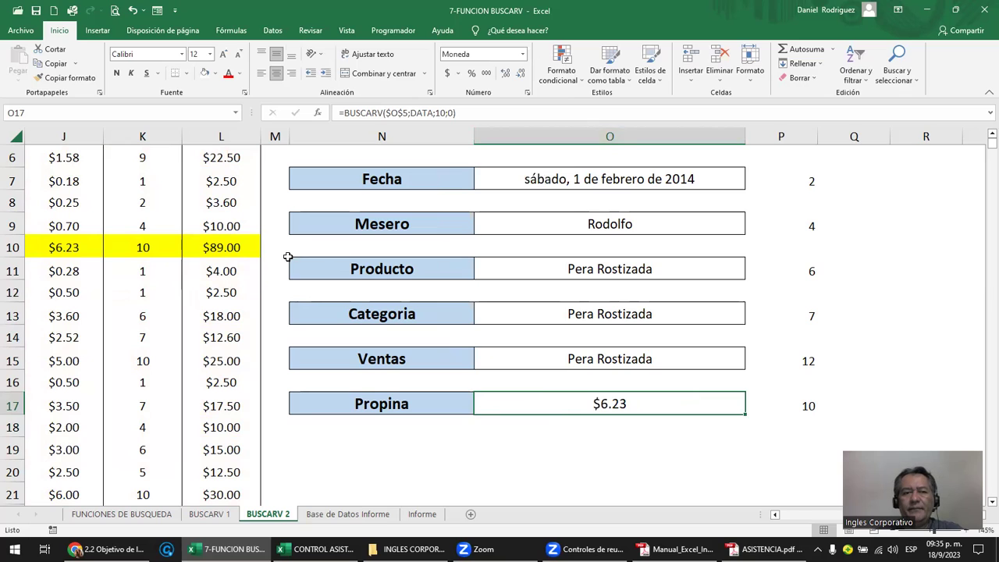
pyautogui.click(75, 247)
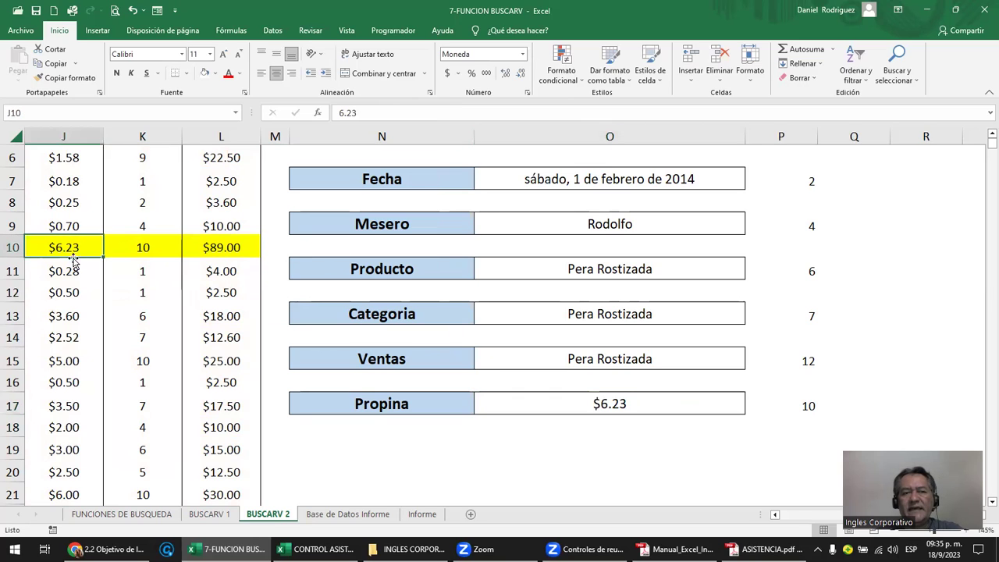
pyautogui.click(620, 403)
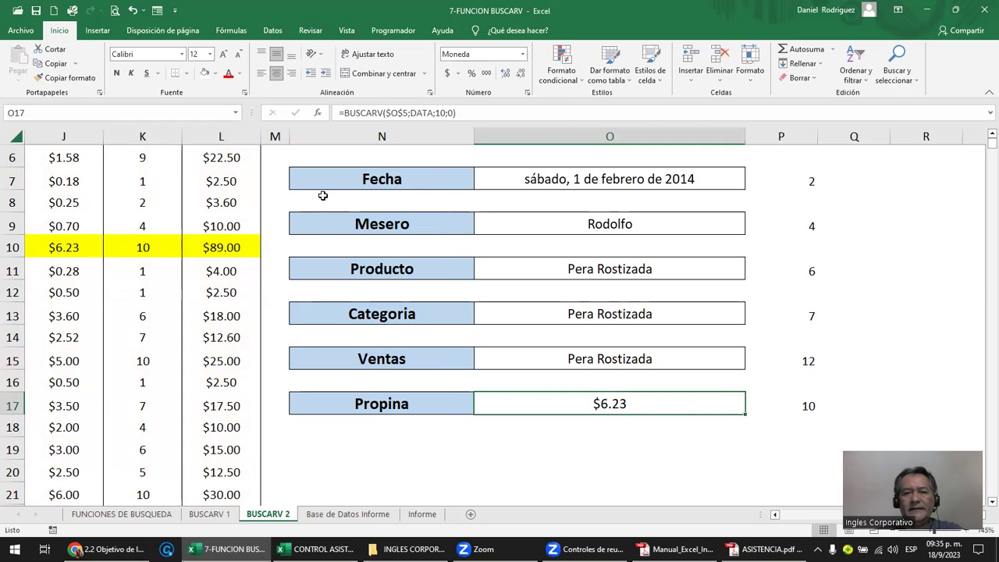
# Change the Ventas formula's column index from 6 to 12: =BUSCARV($O$5;DATA;12;0).
pyautogui.click(639, 359)
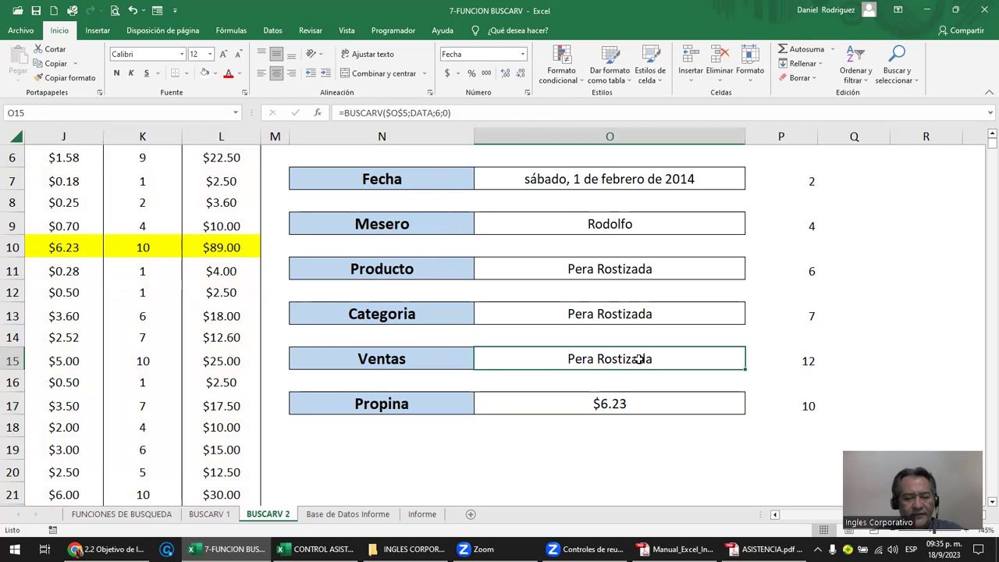
pyautogui.doubleClick(638, 359)
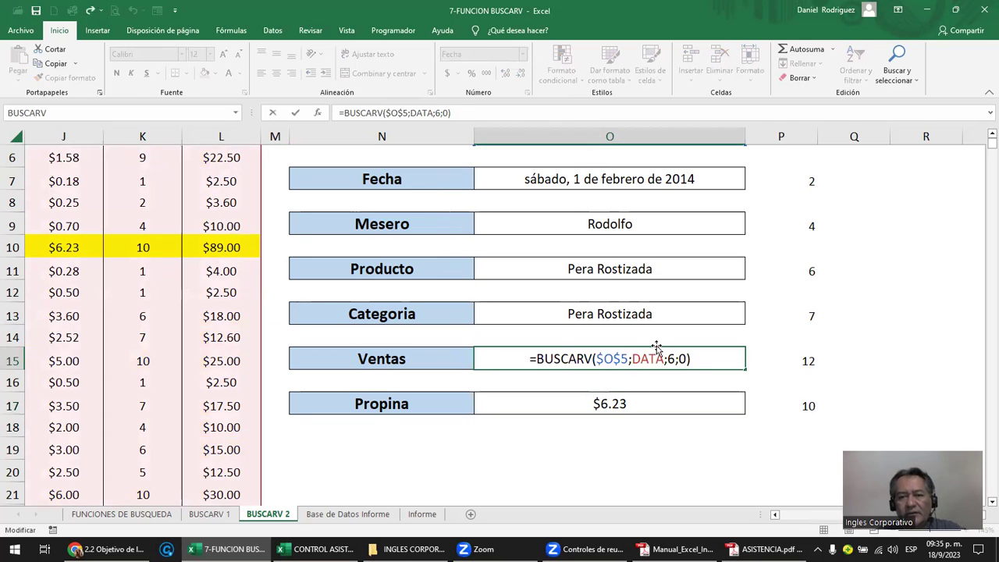
pyautogui.doubleClick(670, 359)
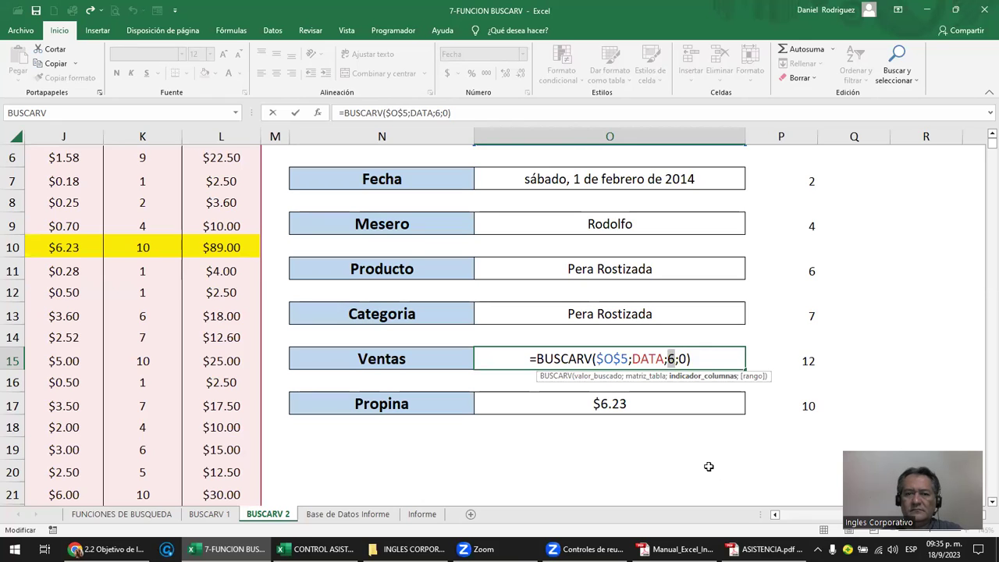
pyautogui.write('1')
pyautogui.write('2')
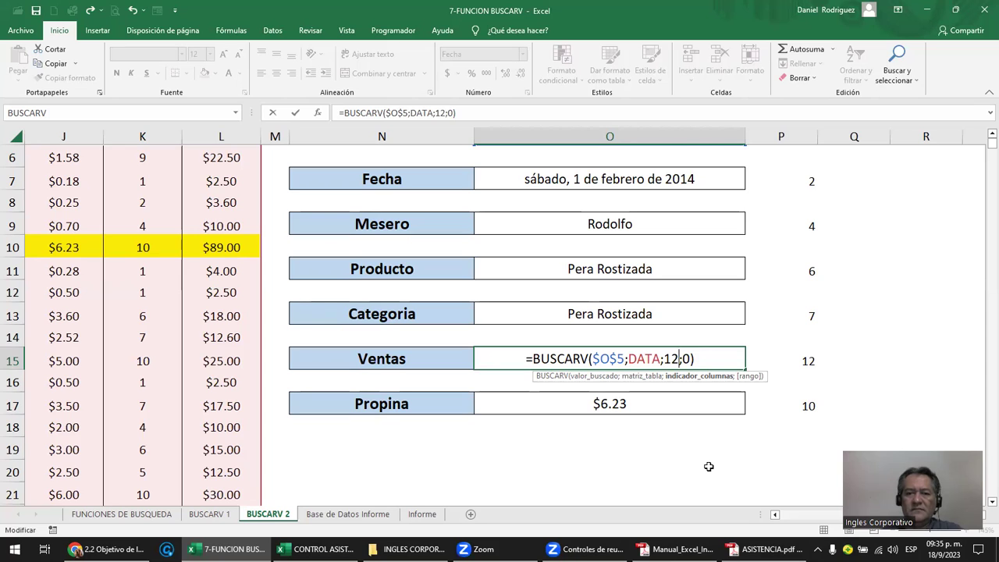
pyautogui.press('Return')
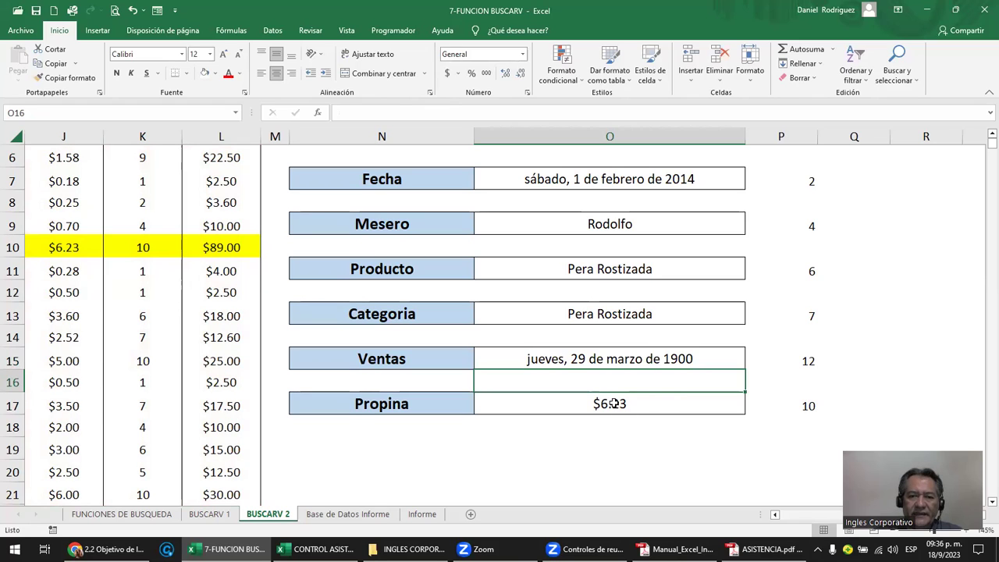
# Copy Propina's currency formatting onto Ventas so it displays $89.00.
pyautogui.click(613, 403)
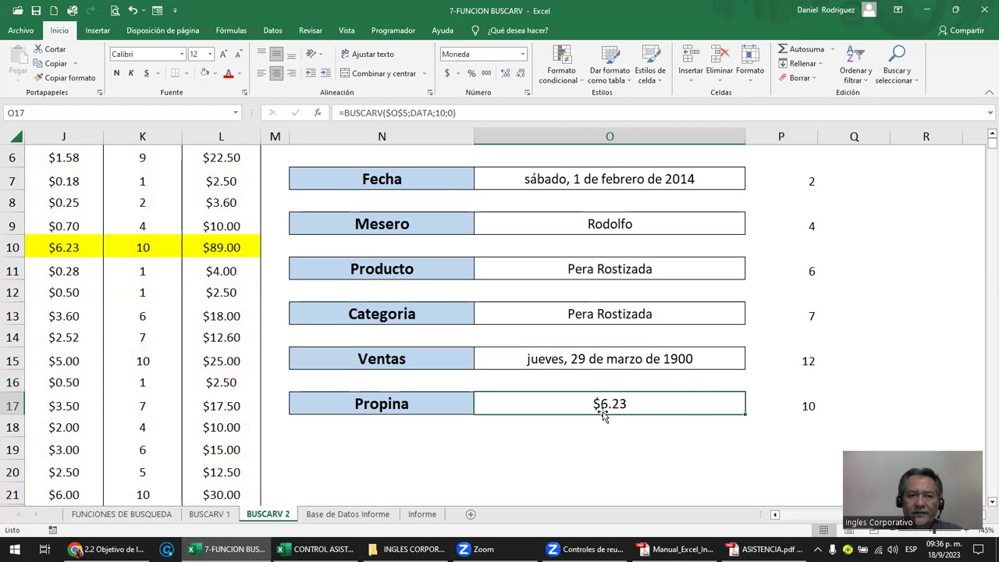
pyautogui.click(65, 78)
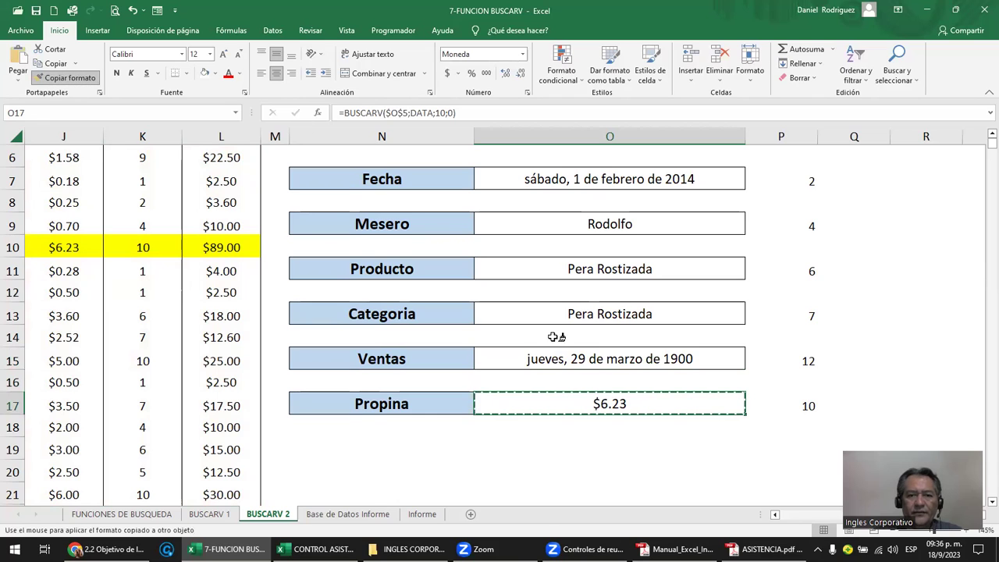
pyautogui.click(583, 358)
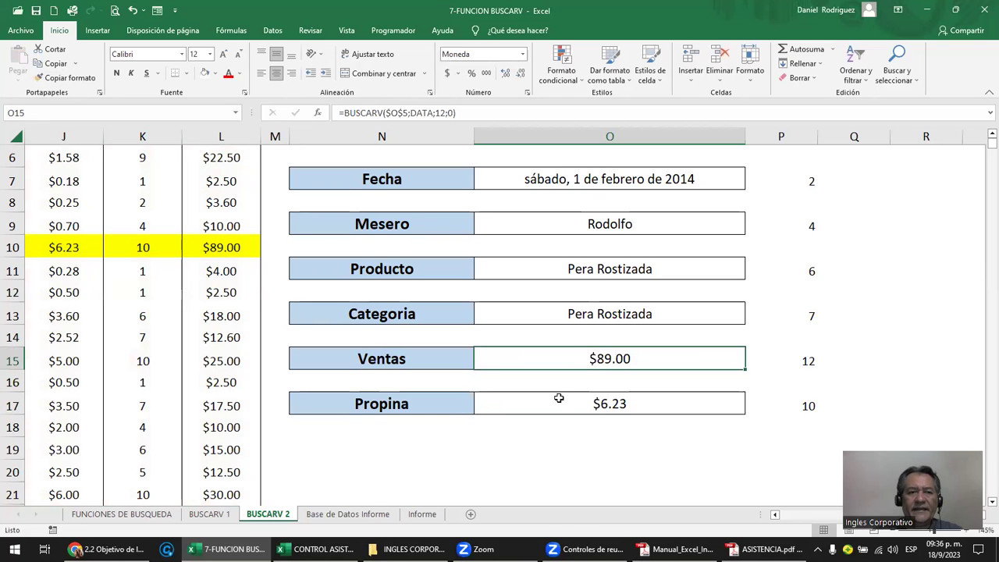
# Draw a straight arrow from the Ventas result to $89.00 in L10.
pyautogui.click(108, 32)
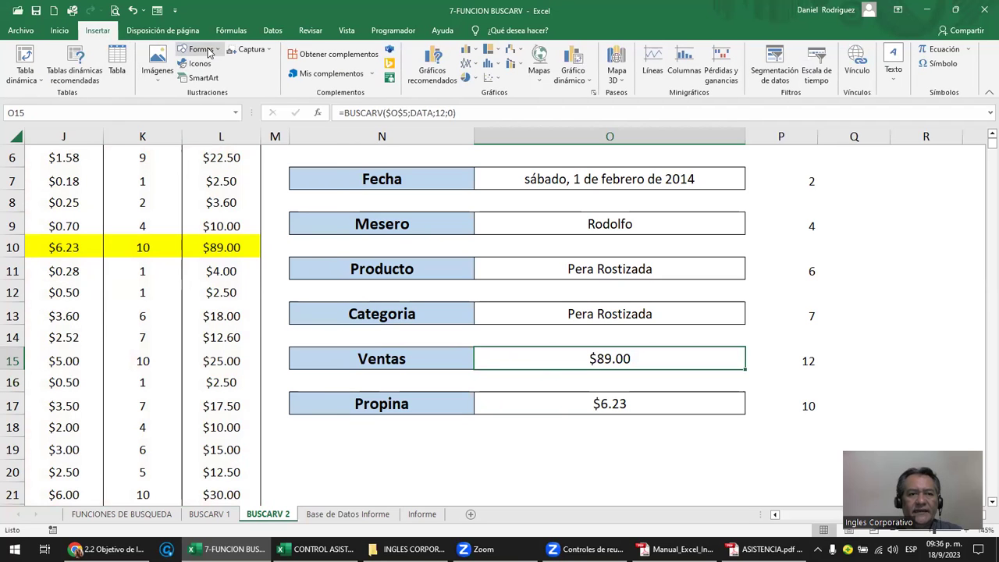
pyautogui.click(202, 49)
pyautogui.click(210, 77)
pyautogui.moveTo(547, 355); pyautogui.dragTo(245, 247)
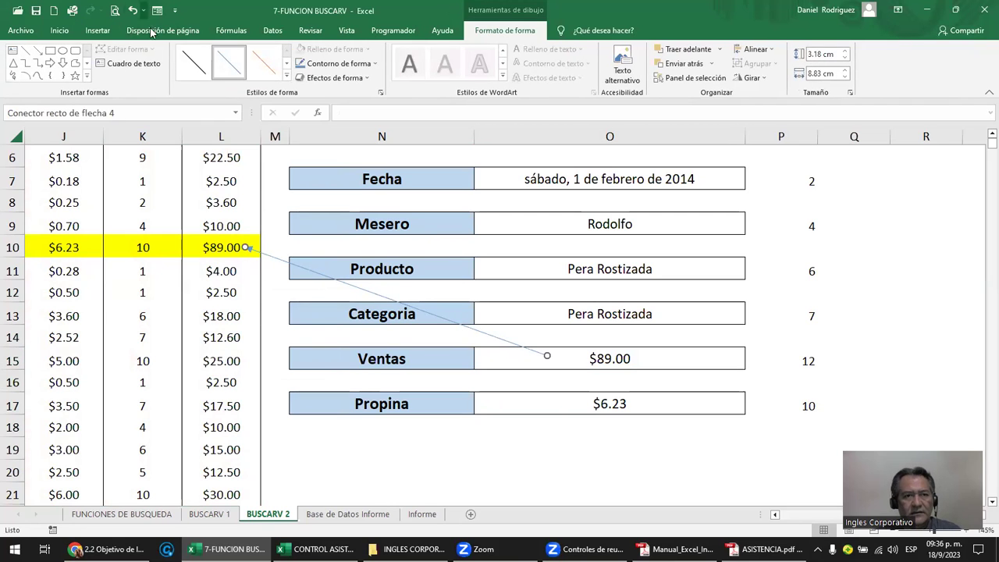
# Duplicate the arrow and reposition the copy to link $6.23 in J10 with the Propina value.
pyautogui.hotkey('ctrl', 'c')
pyautogui.hotkey('ctrl', 'v')
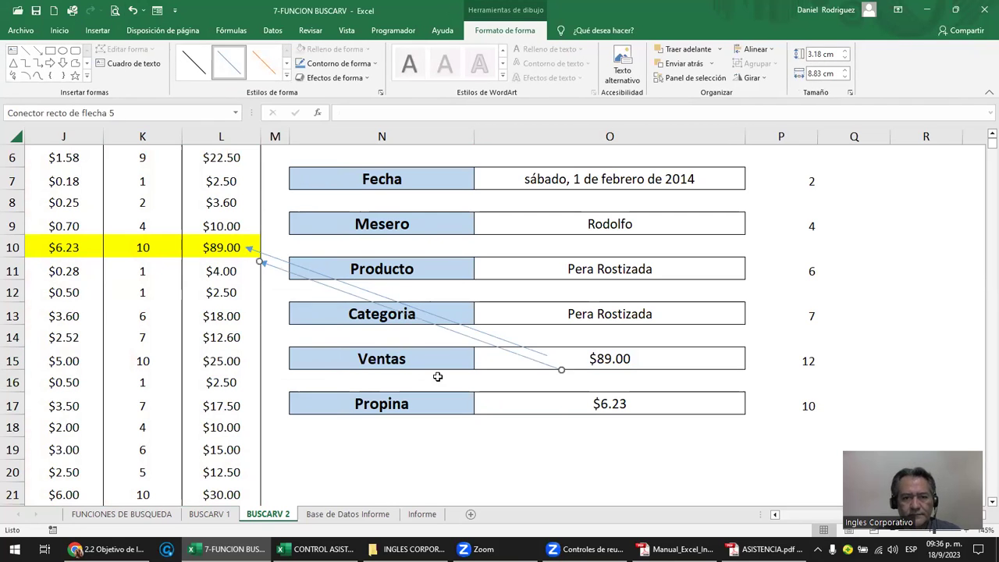
pyautogui.moveTo(461, 341); pyautogui.dragTo(287, 334)
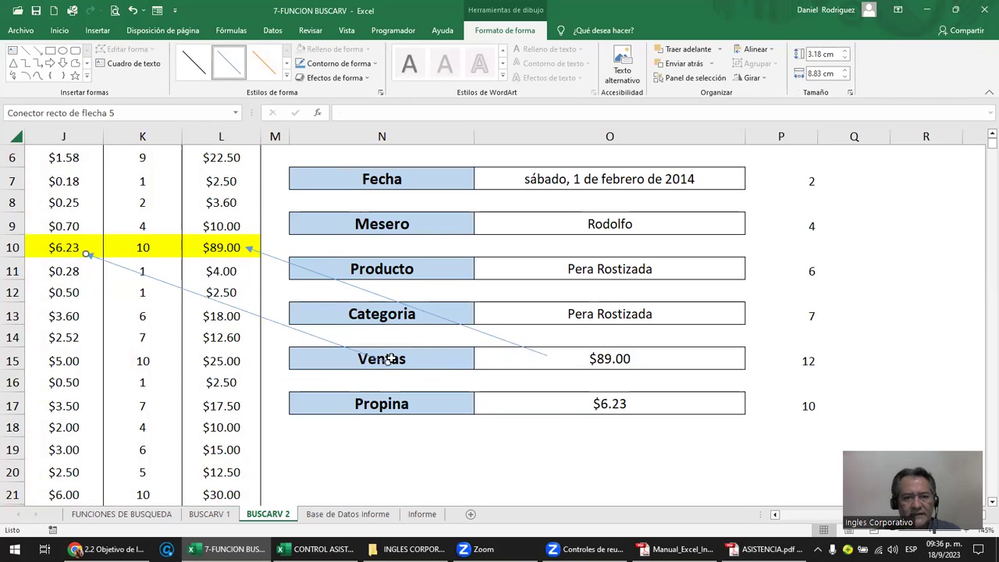
pyautogui.moveTo(537, 398); pyautogui.dragTo(540, 404)
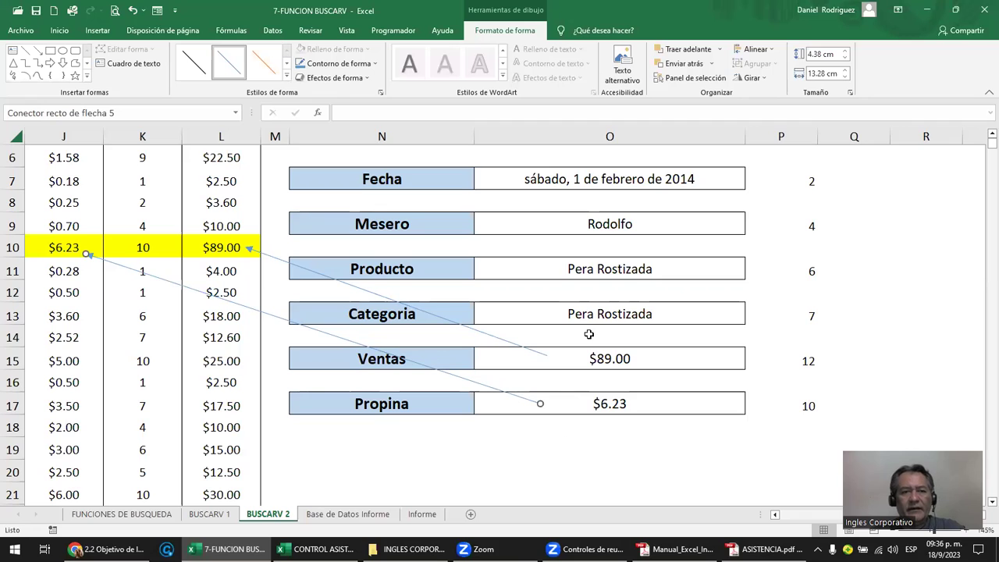
pyautogui.click(592, 313)
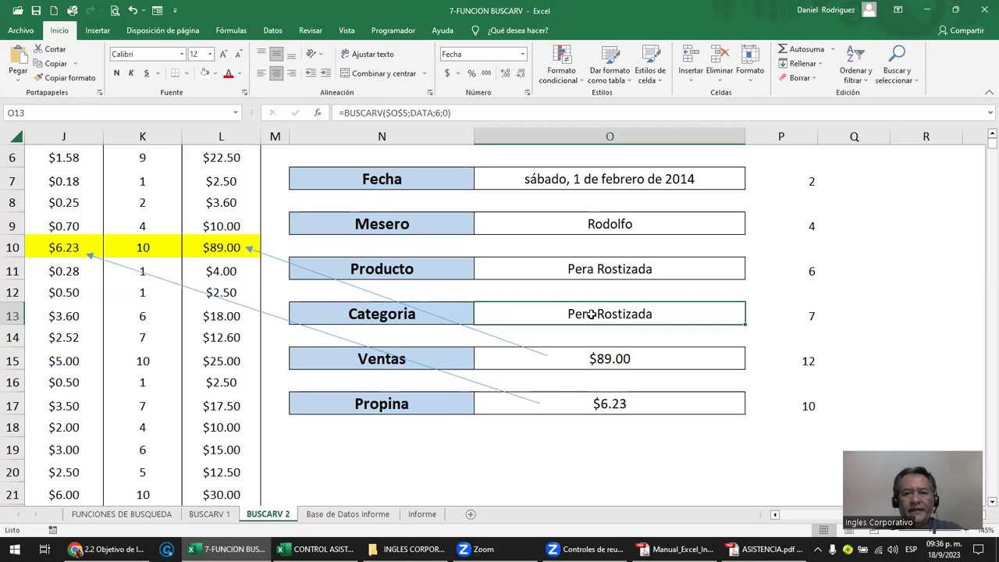
# Change the Categoria BUSCARV column index from 6 to 7 so it shows Ensaladas.
pyautogui.doubleClick(591, 314)
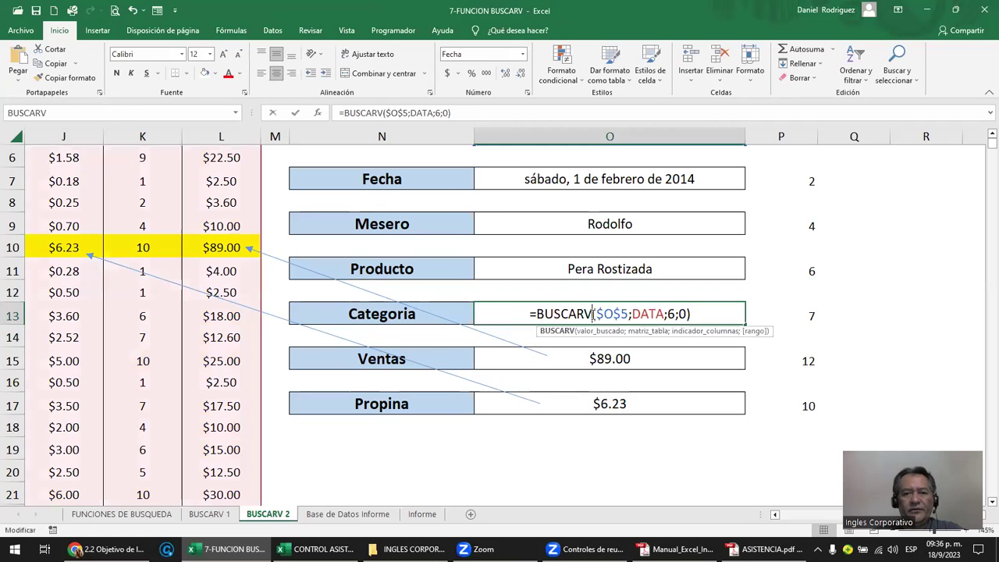
pyautogui.click(669, 313)
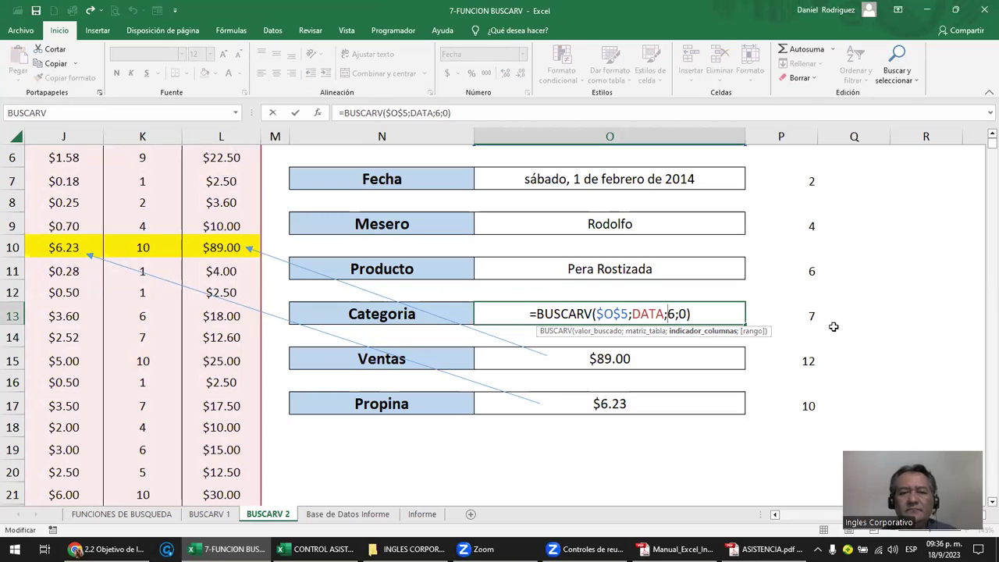
pyautogui.write('7')
pyautogui.press('Delete')
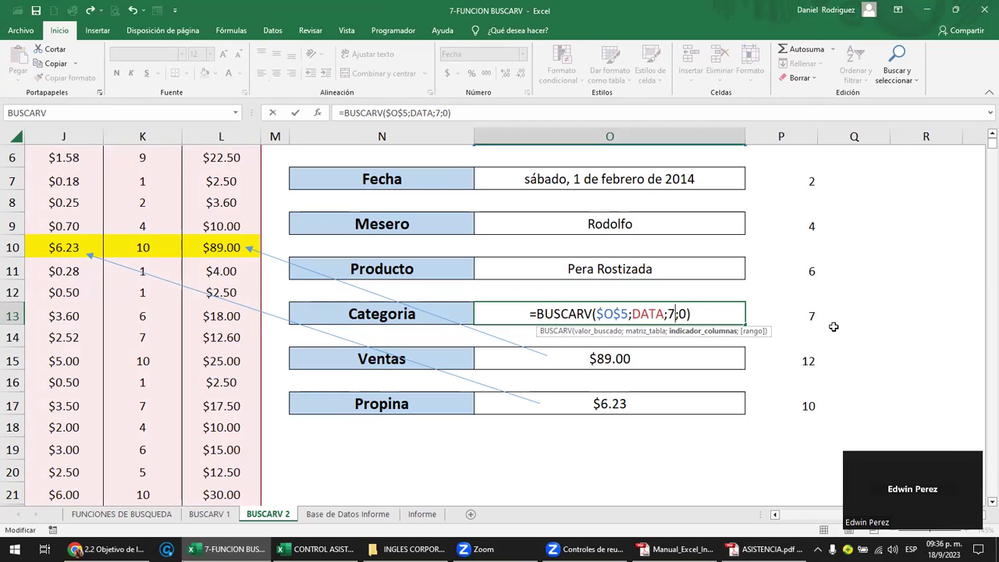
pyautogui.press('Return')
pyautogui.press('Up')
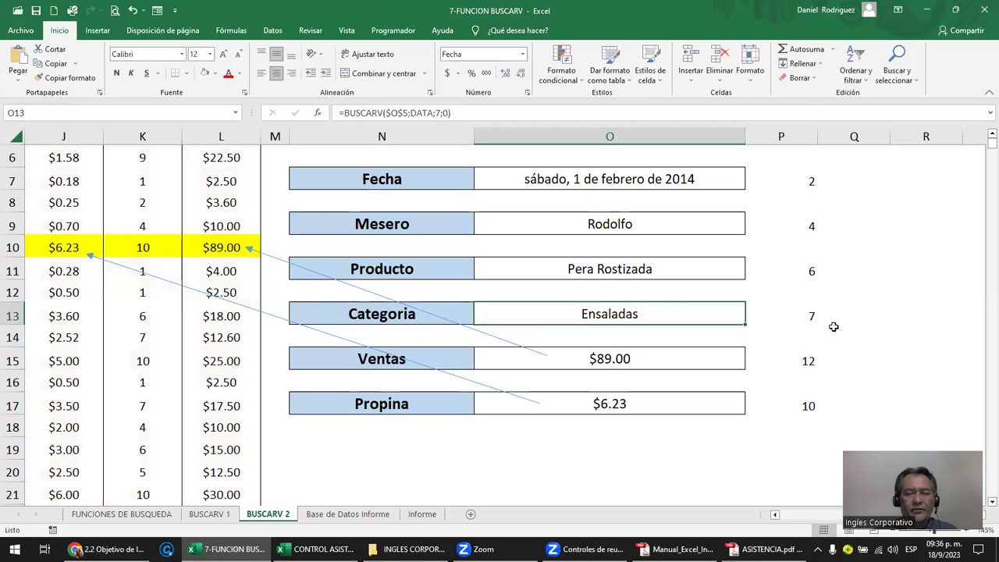
pyautogui.scroll(-1, 685, 324)
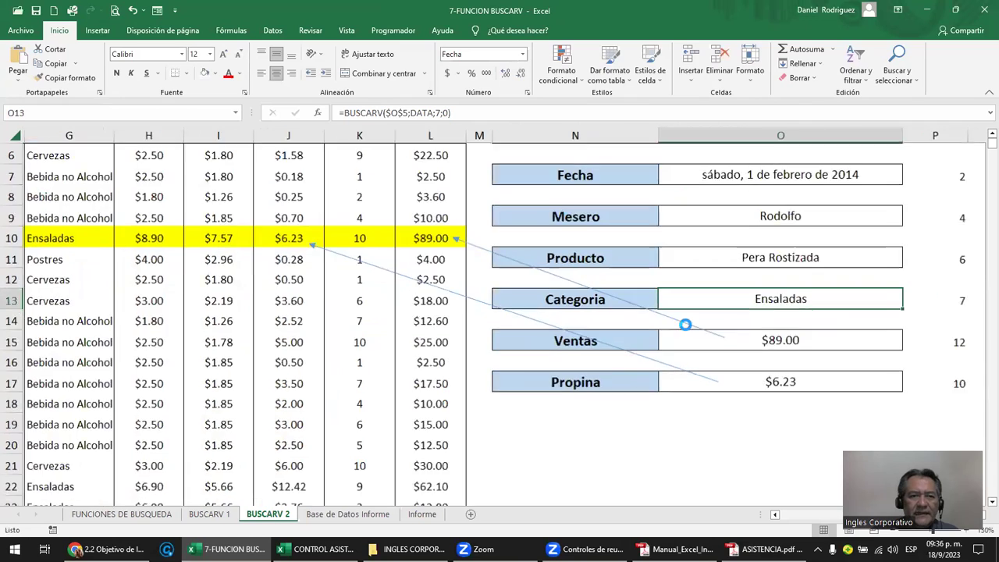
pyautogui.scroll(-1, 685, 324)
pyautogui.scroll(-1, 685, 323)
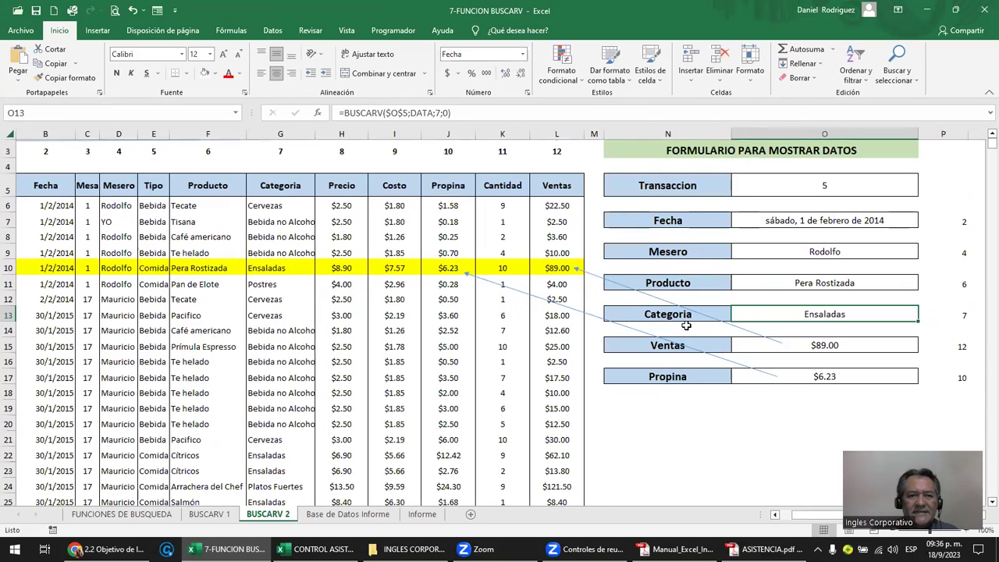
# Draw a straight arrow from Categoria to Ensaladas in row 10.
pyautogui.click(100, 32)
pyautogui.click(199, 49)
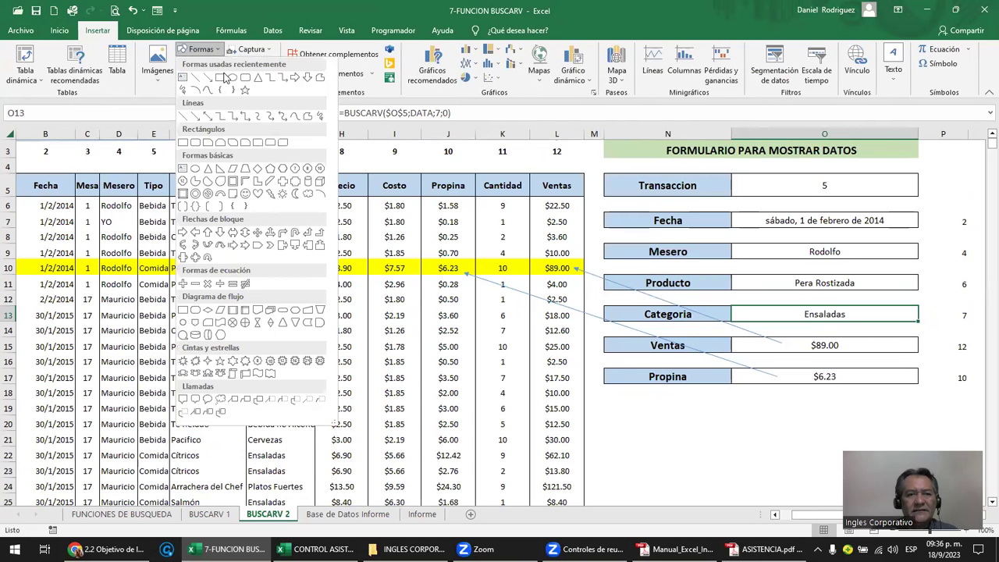
pyautogui.click(219, 78)
pyautogui.moveTo(793, 314); pyautogui.dragTo(297, 271)
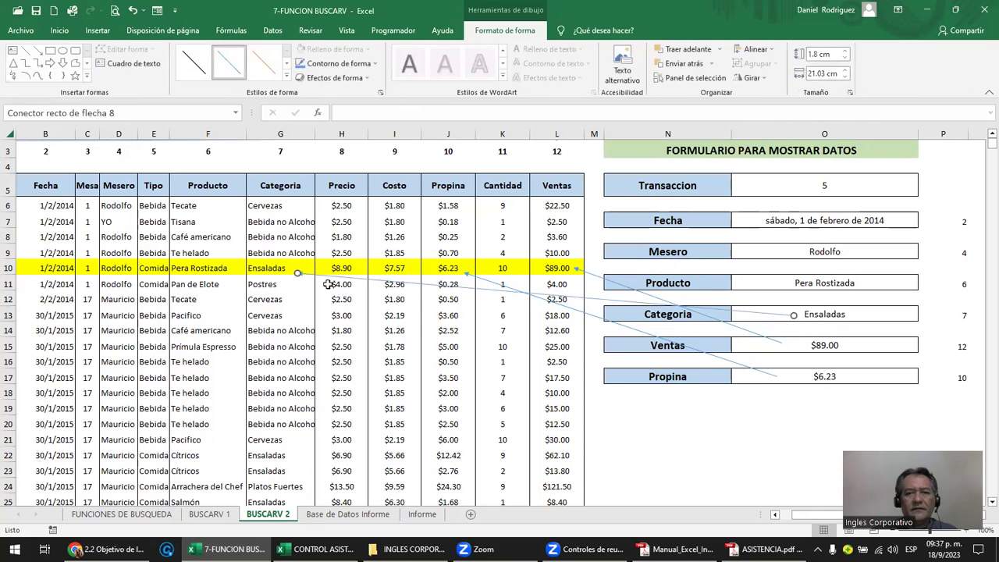
pyautogui.scroll(1, 428, 331)
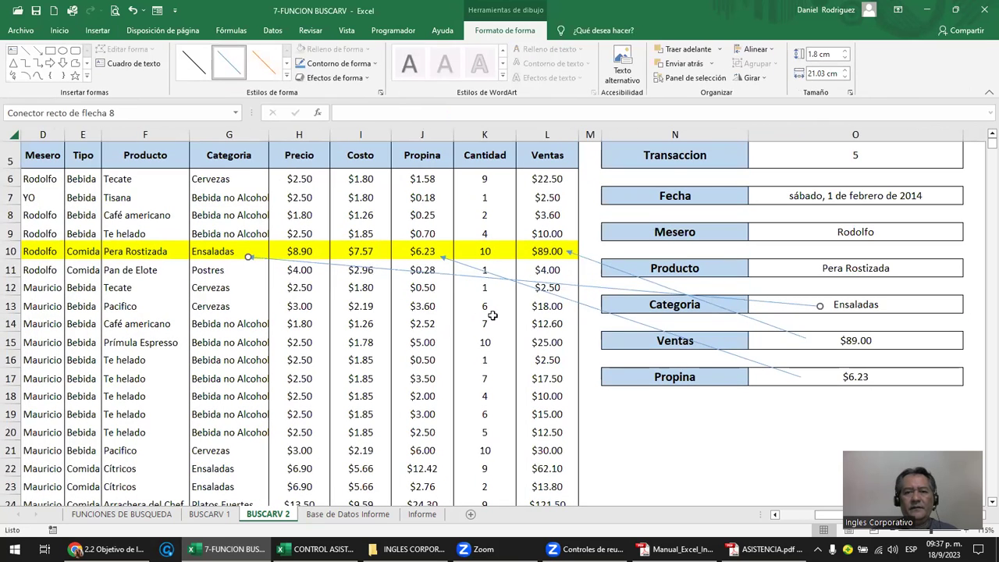
# Delete the linking arrows from the sheet and select an empty cell.
pyautogui.click(832, 375)
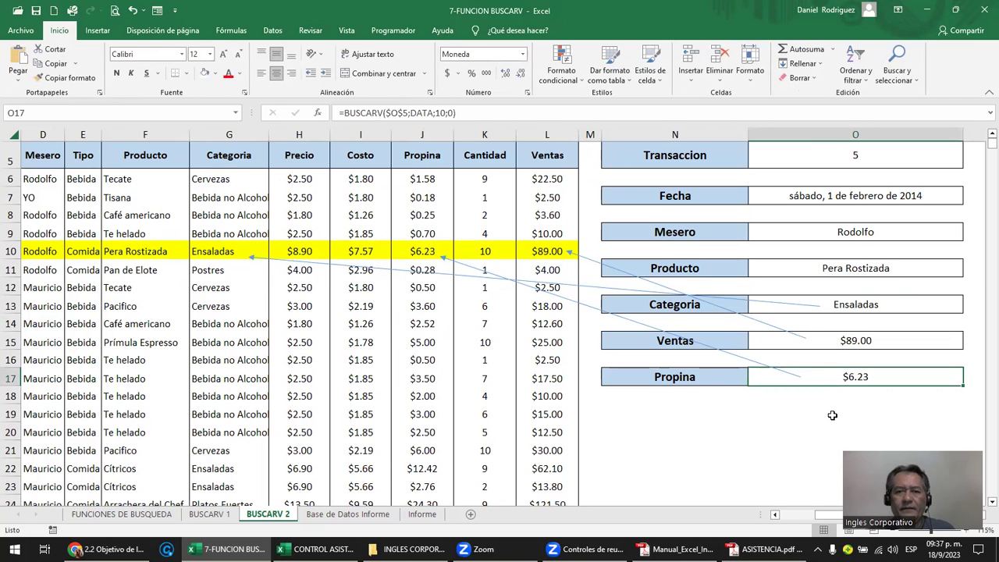
pyautogui.click(605, 311)
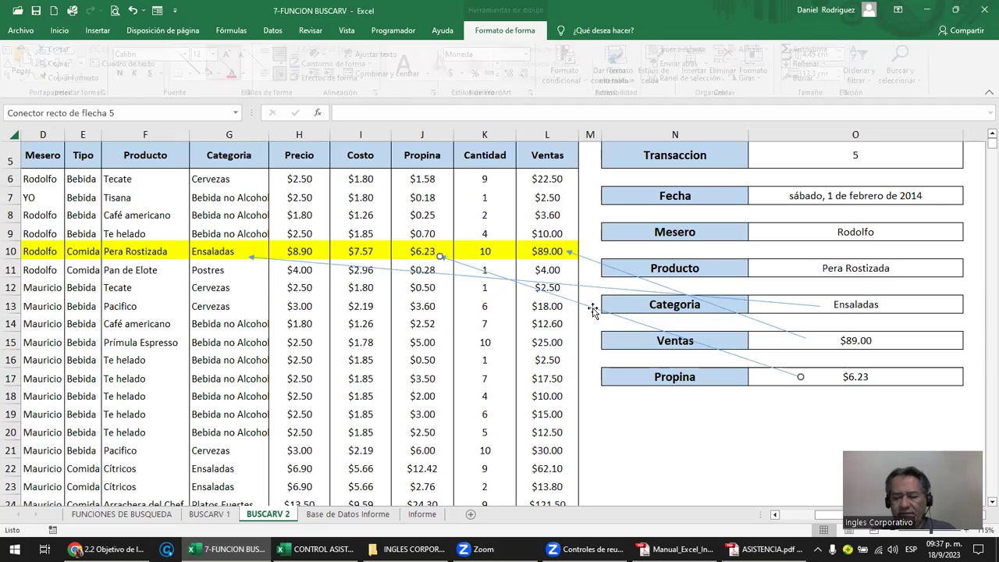
pyautogui.press('Delete')
pyautogui.click(584, 270)
pyautogui.press('Delete')
pyautogui.press('Escape')
pyautogui.click(809, 285)
pyautogui.press('Right')
pyautogui.press('Right')
pyautogui.press('Right')
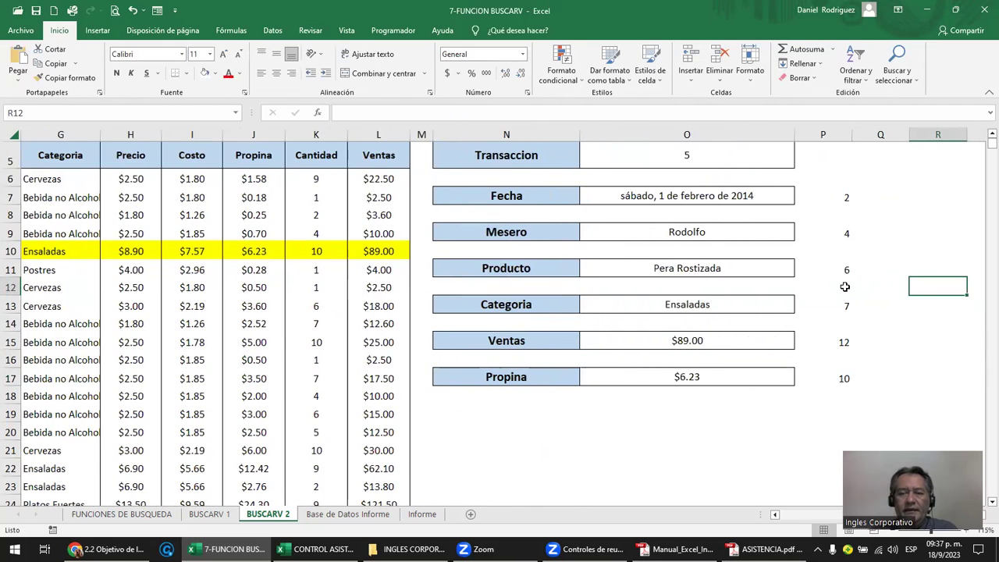
pyautogui.scroll(2, 844, 286)
# Enter transaction number 1 in the Transaccion cell O5.
pyautogui.click(707, 237)
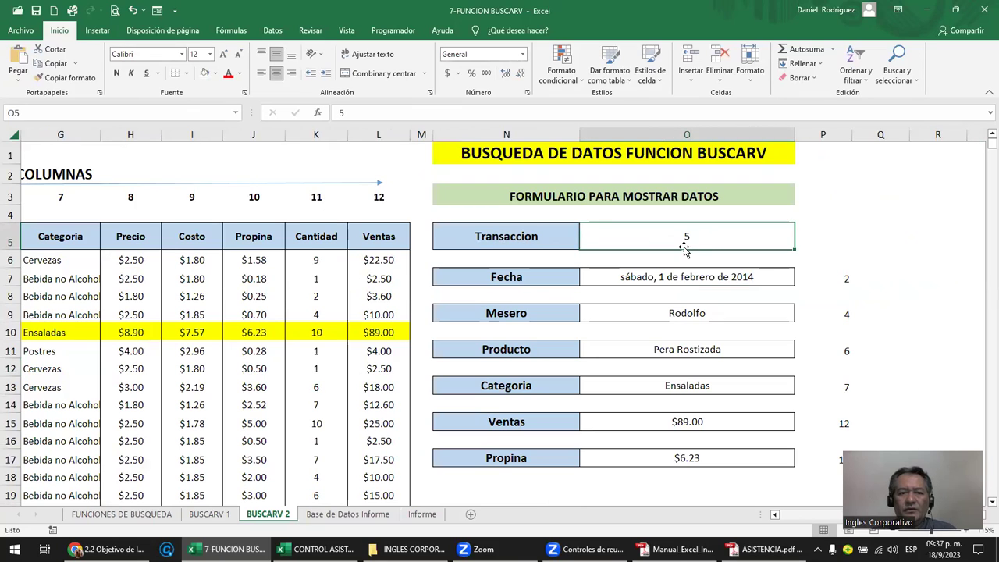
pyautogui.write('1')
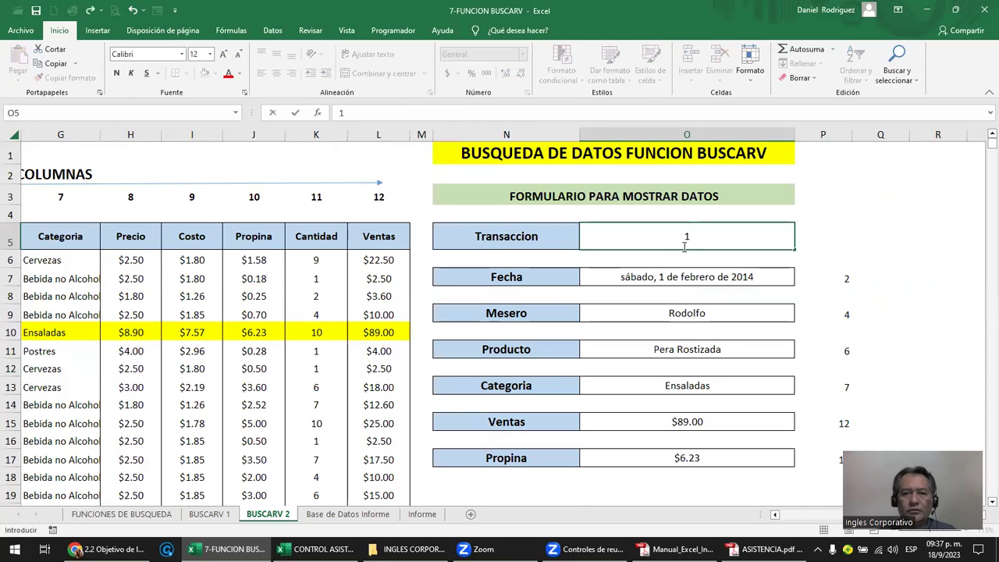
pyautogui.press('Return')
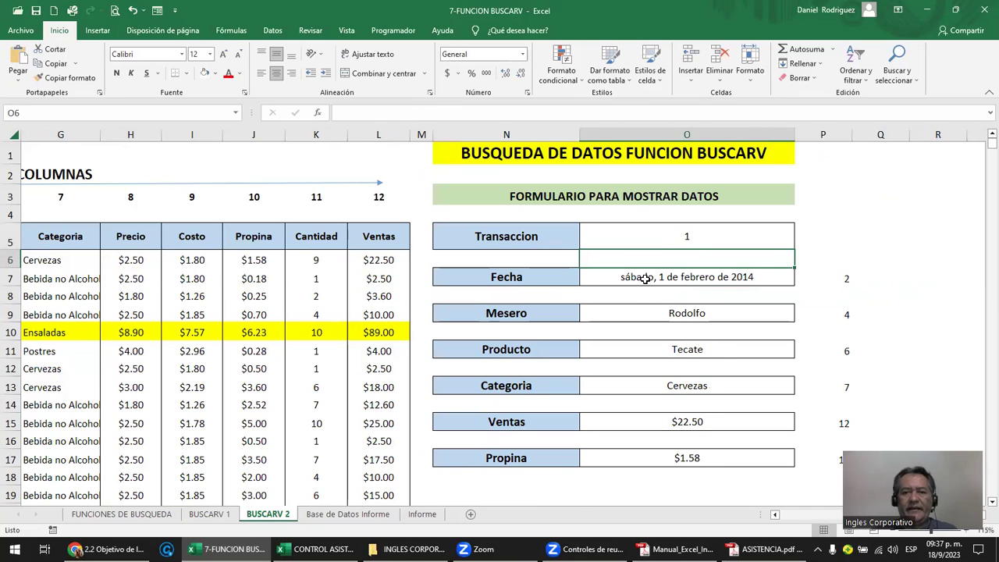
# Compare the form's Ventas, Propina and Categoria results with the first data row.
pyautogui.click(374, 260)
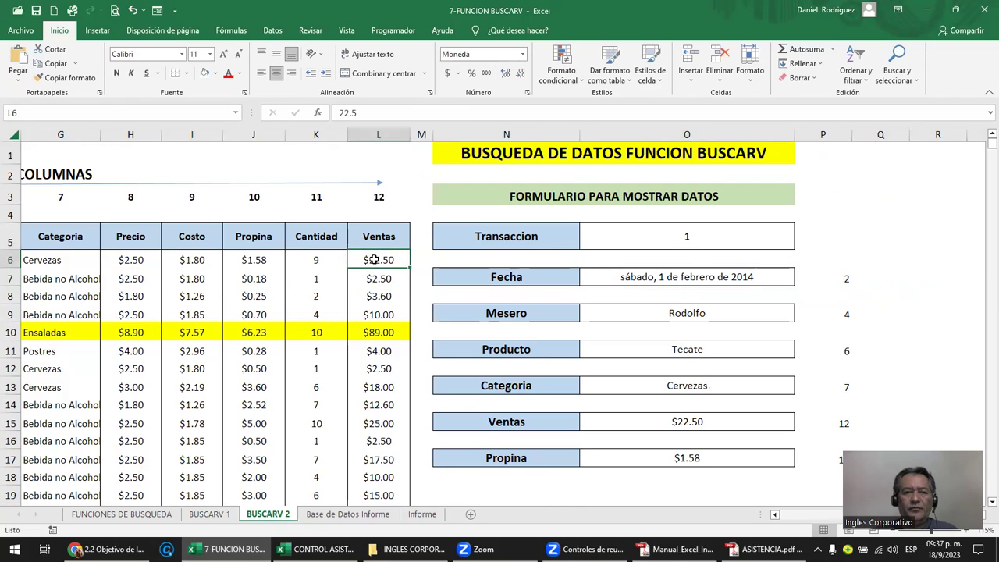
pyautogui.click(700, 421)
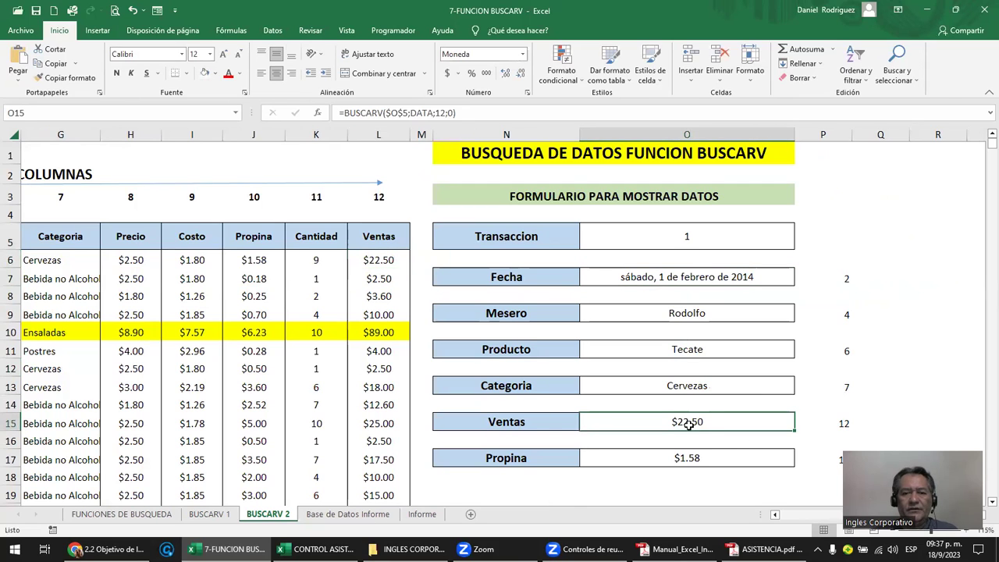
pyautogui.click(707, 457)
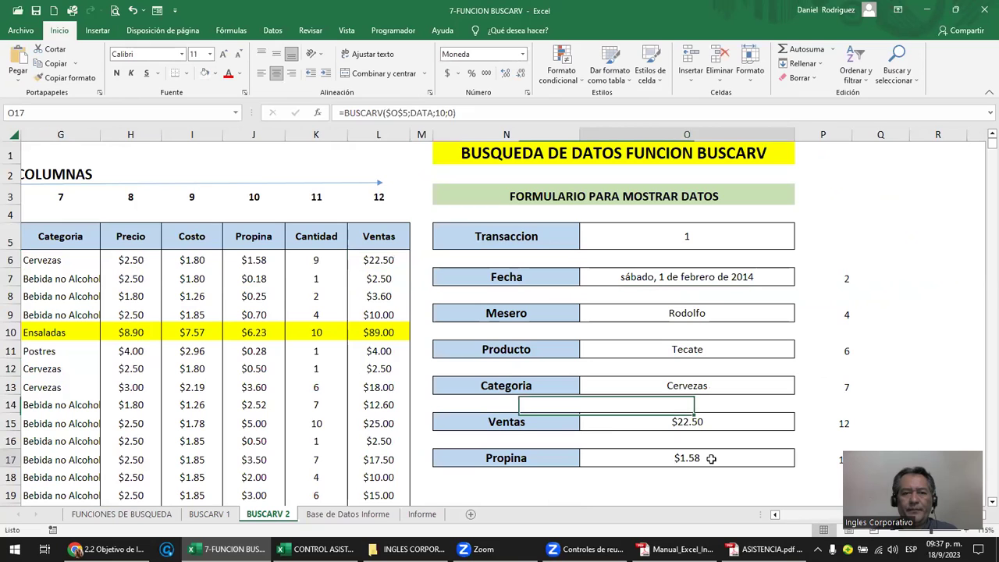
pyautogui.click(271, 259)
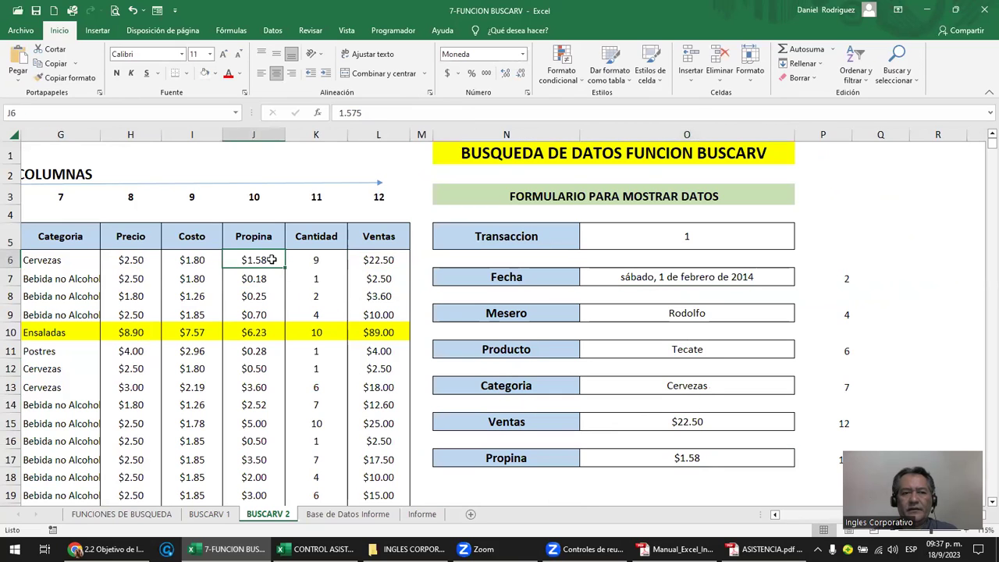
pyautogui.click(707, 385)
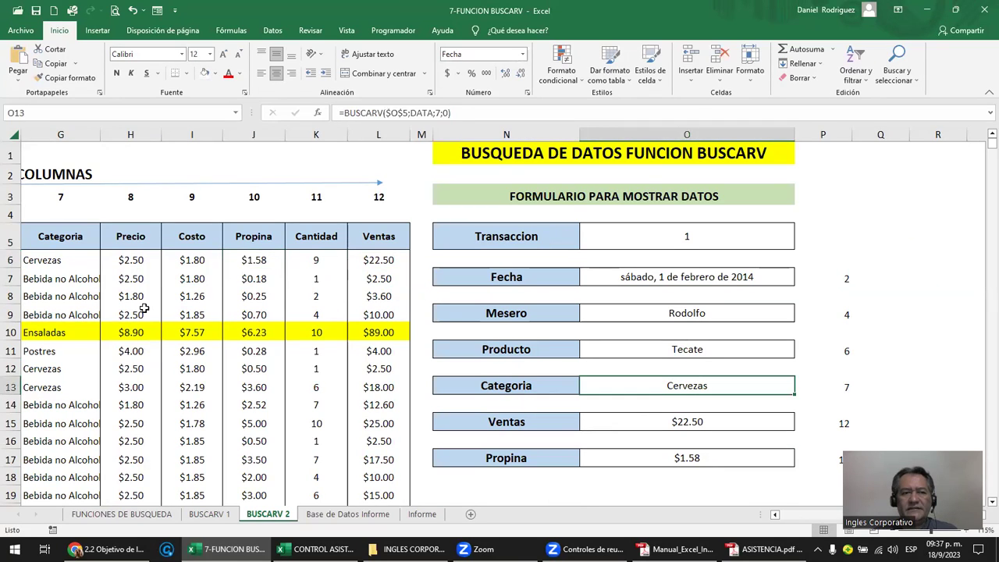
pyautogui.click(65, 261)
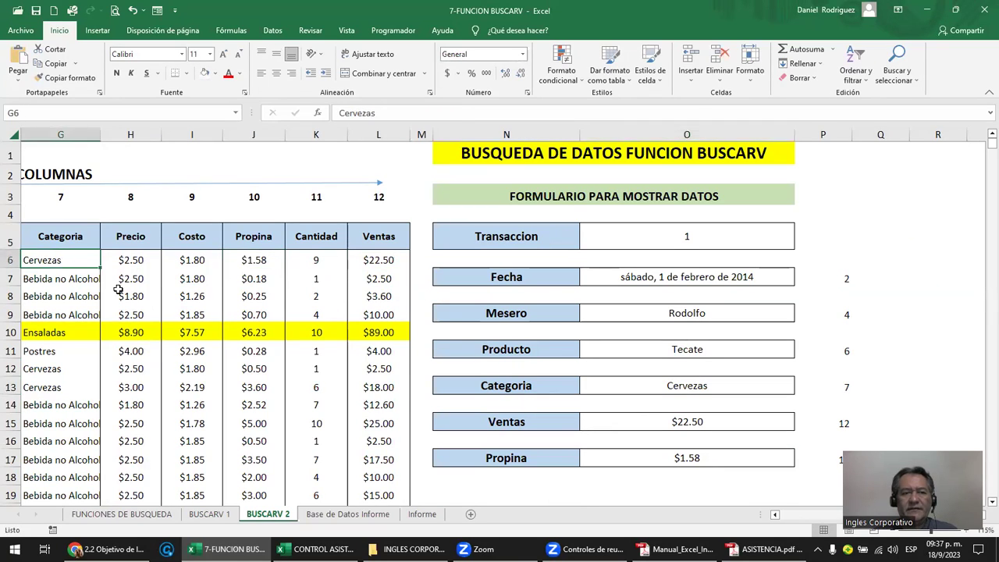
# Check the Producto Tecate, Tipo and date against the first data row.
pyautogui.click(654, 349)
pyautogui.press('Left')
pyautogui.press('Left')
pyautogui.press('Left')
pyautogui.press('Left')
pyautogui.press('Left')
pyautogui.press('Left')
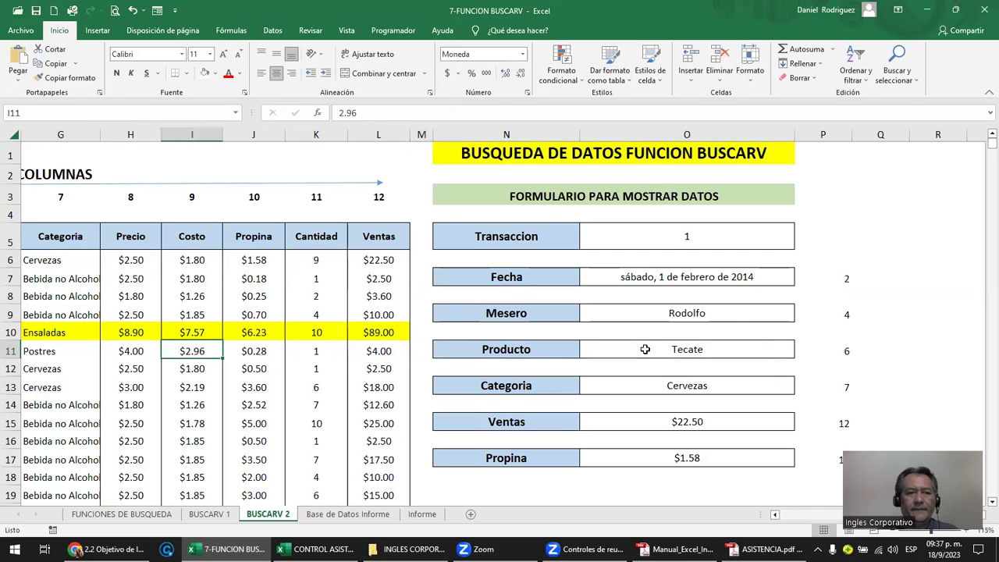
pyautogui.press('Left')
pyautogui.press('Left')
pyautogui.press('Left')
pyautogui.press('Left')
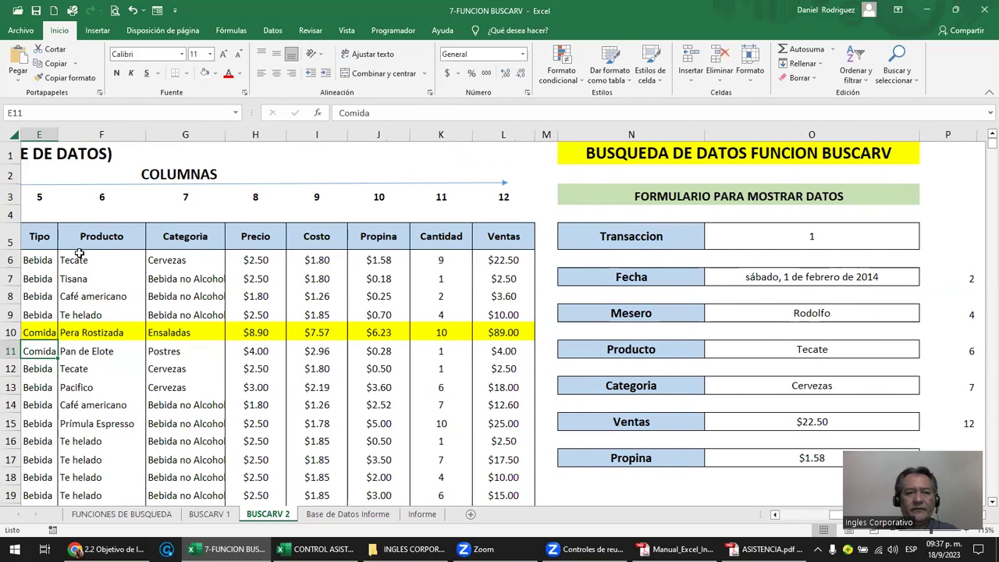
pyautogui.click(82, 259)
pyautogui.press('Left')
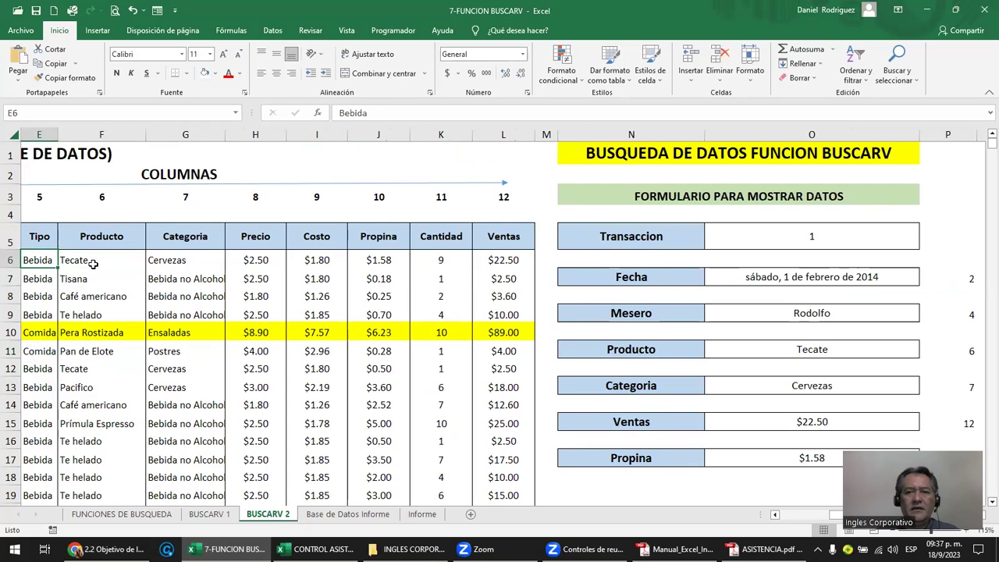
pyautogui.press('Left')
pyautogui.press('Left')
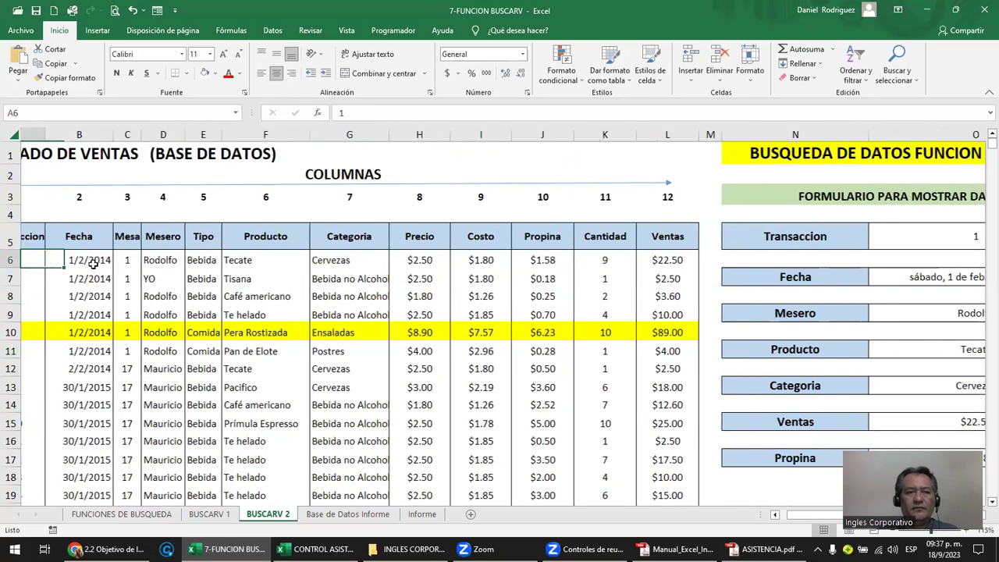
pyautogui.press('Left')
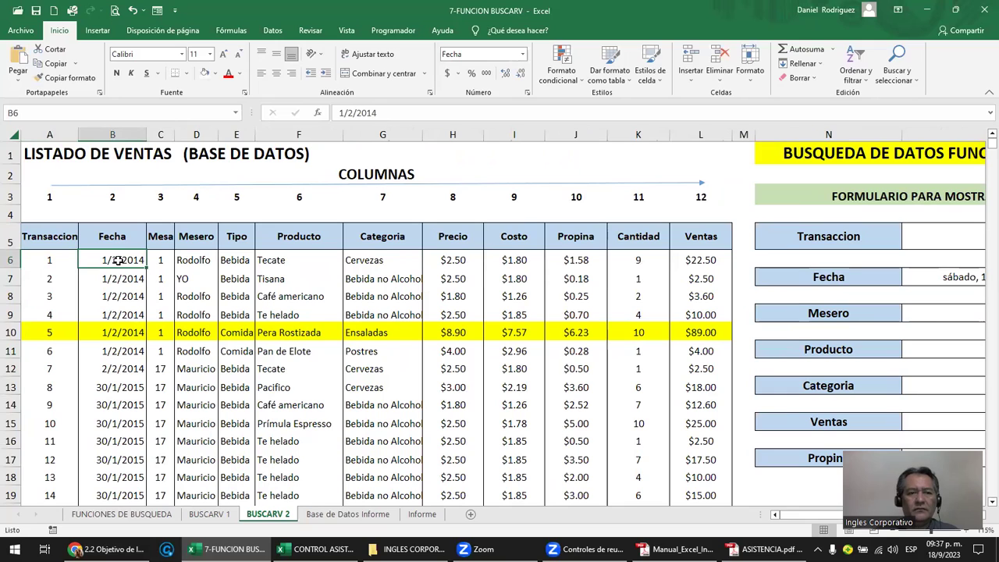
# Replace transaction 1's waiter in D6 with a new name and confirm the form's Mesero updates.
pyautogui.click(197, 260)
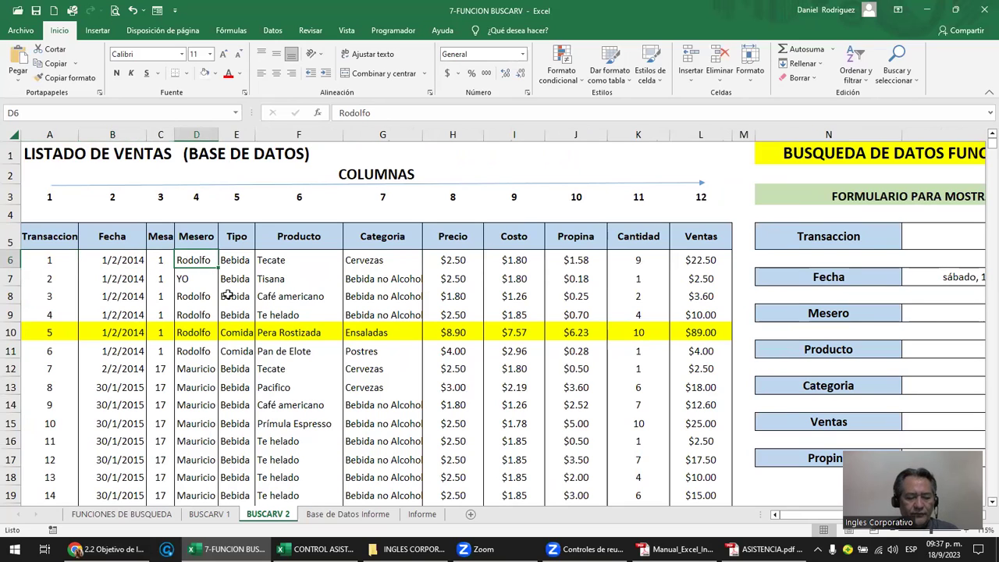
pyautogui.write('CA')
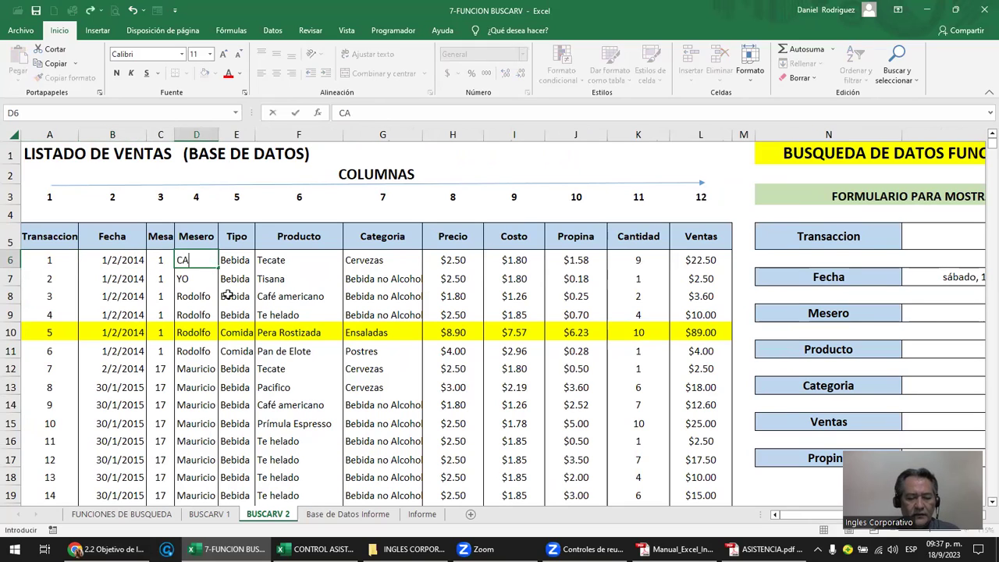
pyautogui.write('RLITO')
pyautogui.write('S')
pyautogui.press('Tab')
pyautogui.press('Tab')
pyautogui.press('Tab')
pyautogui.press('Tab')
pyautogui.press('Tab')
pyautogui.press('Tab')
pyautogui.press('Tab')
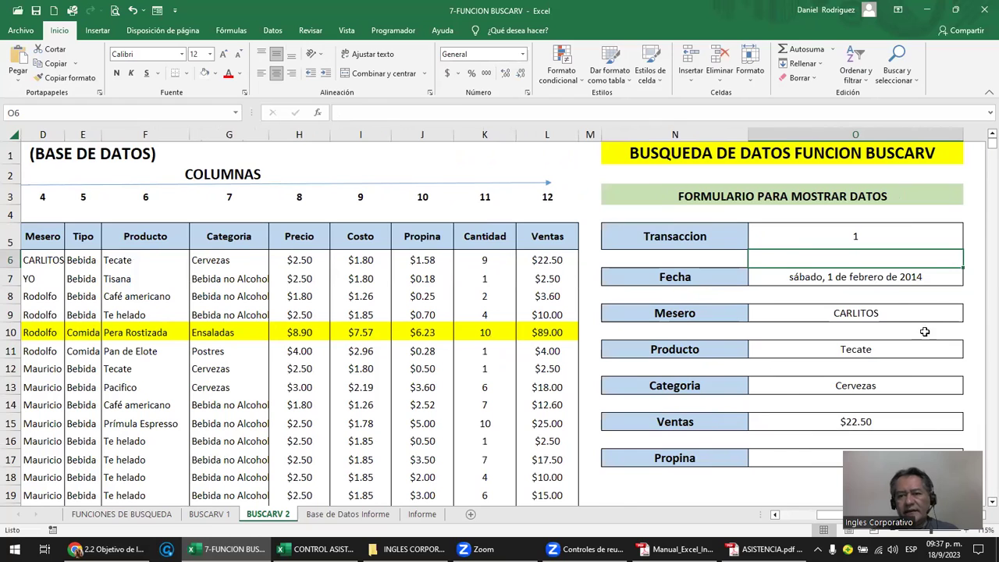
pyautogui.press('Down')
pyautogui.press('Down')
pyautogui.press('Down')
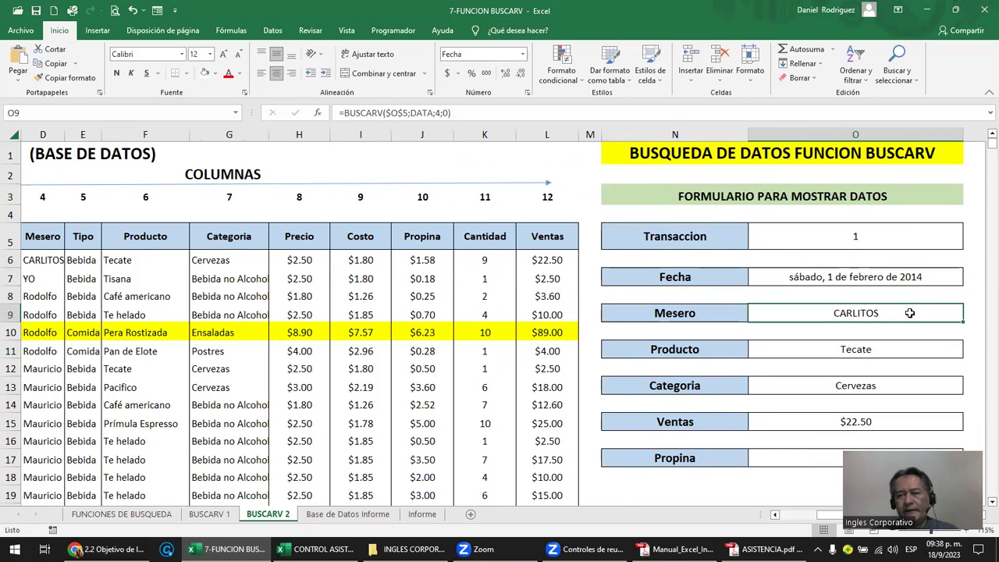
pyautogui.click(866, 236)
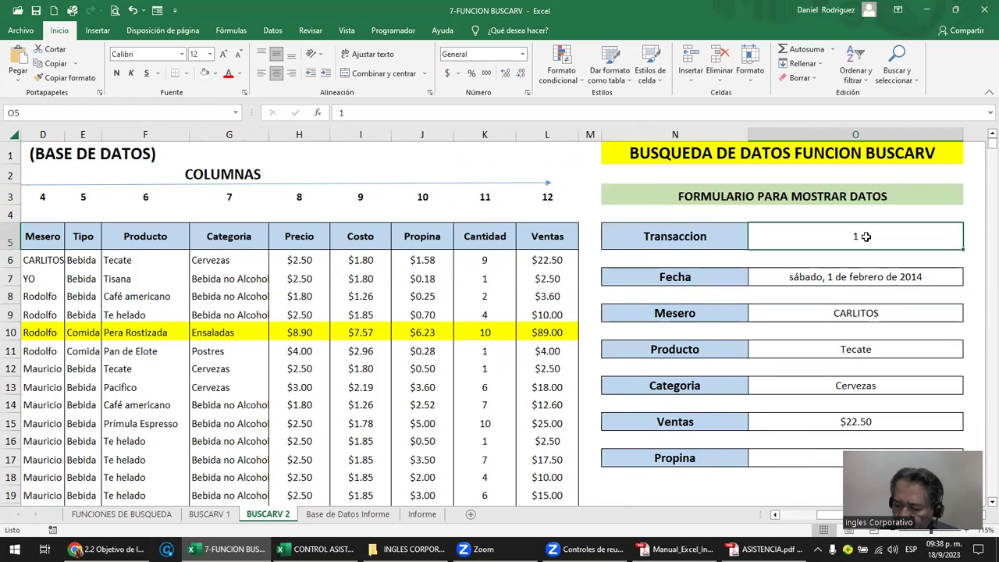
# Look up transaction 29500 and check the Mesero, Producto, Categoria and Ventas results.
pyautogui.write('29500')
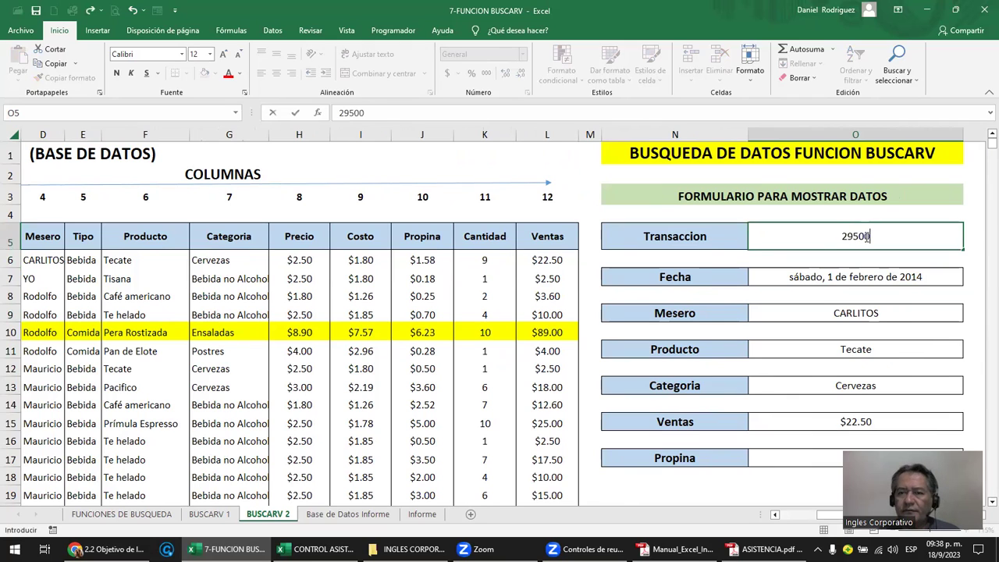
pyautogui.press('Return')
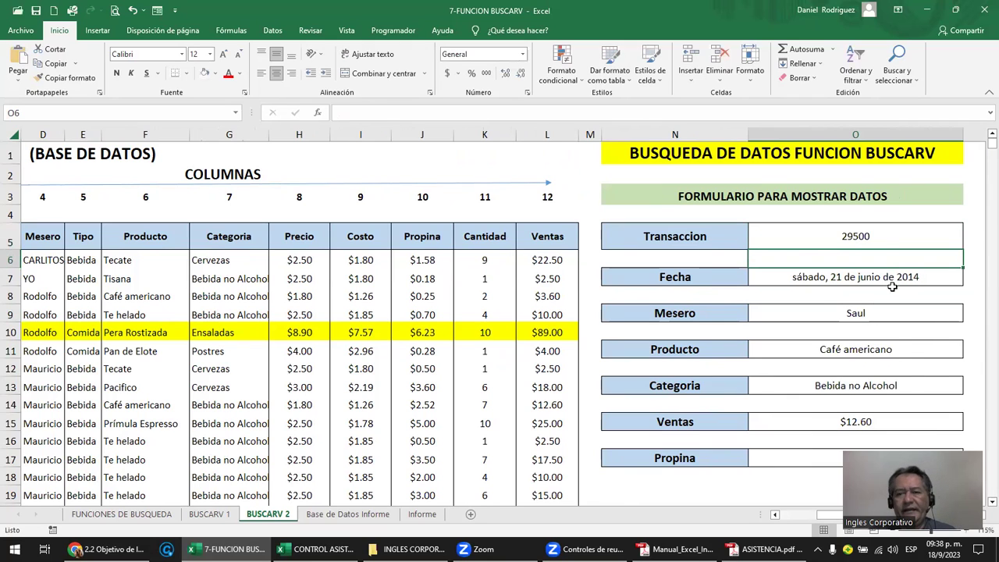
pyautogui.click(867, 311)
pyautogui.click(869, 351)
pyautogui.click(864, 386)
pyautogui.click(870, 416)
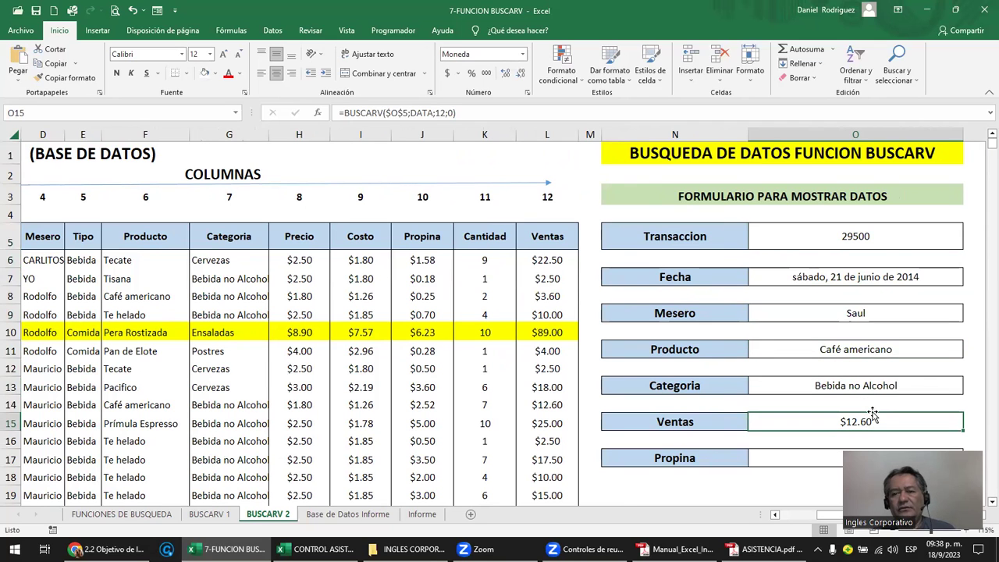
pyautogui.scroll(-1, 872, 413)
pyautogui.click(874, 407)
pyautogui.scroll(1, 866, 407)
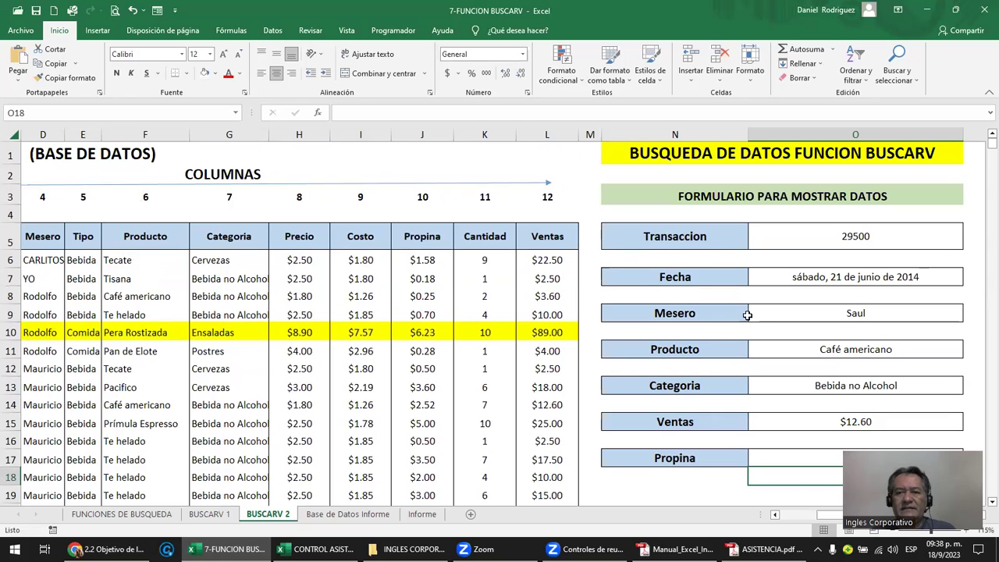
pyautogui.click(886, 247)
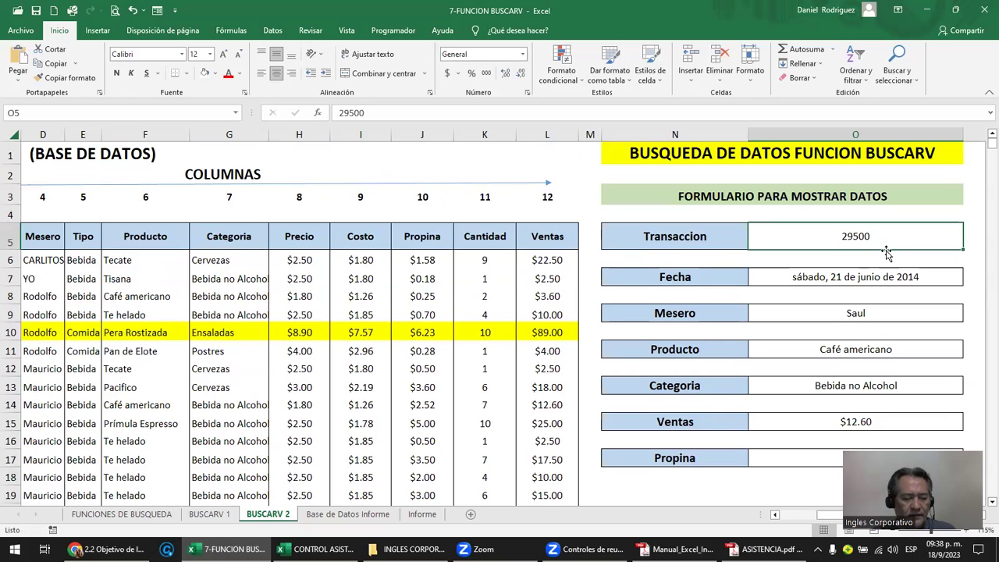
# Enter AA as the transaction and select Fecha through Propina to review the #N/D errors.
pyautogui.write('AA')
pyautogui.press('Return')
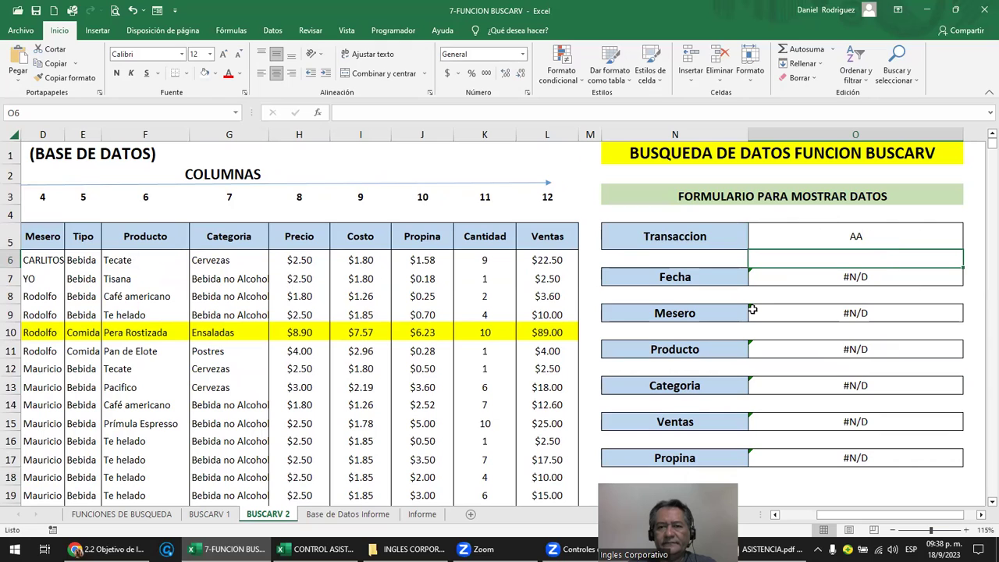
pyautogui.click(827, 217)
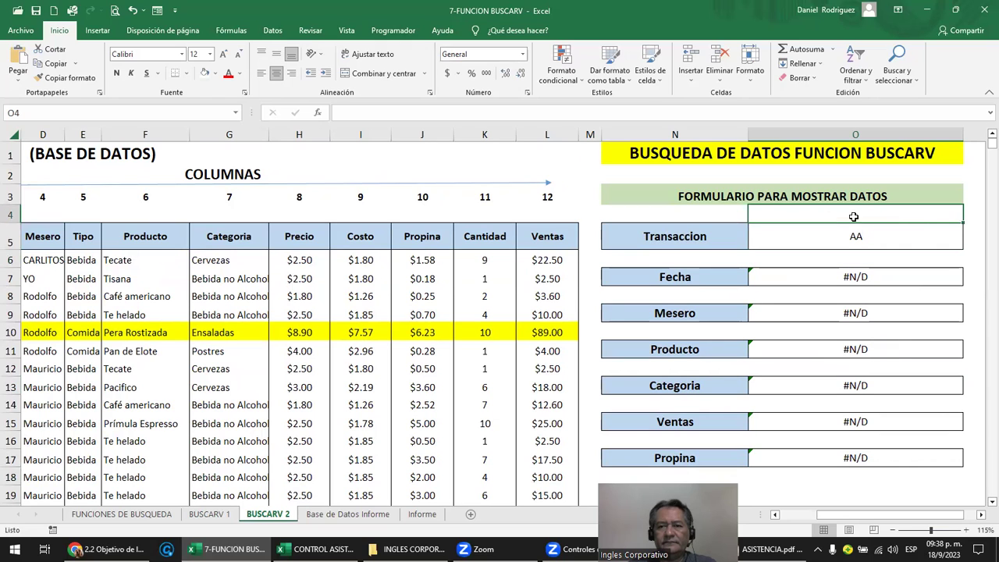
pyautogui.click(930, 228)
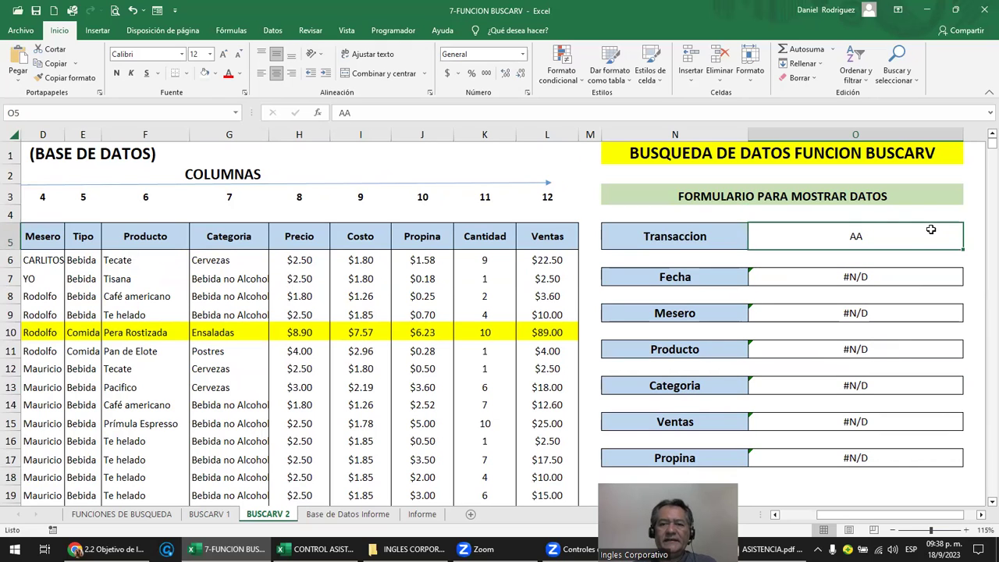
pyautogui.press('Right')
pyautogui.press('Right')
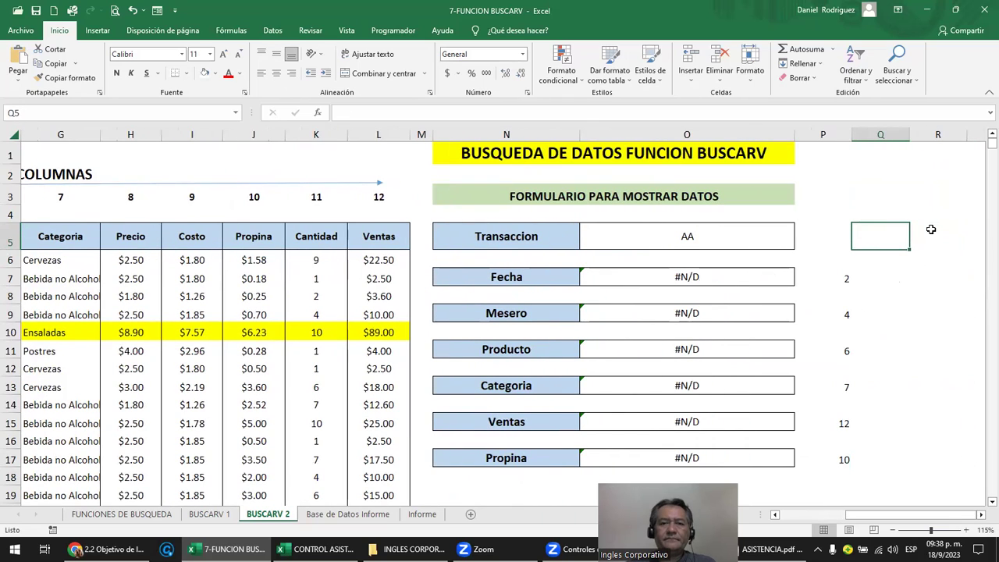
pyautogui.click(735, 242)
pyautogui.moveTo(688, 279)
pyautogui.mouseDown()
pyautogui.moveTo(680, 430)
pyautogui.moveTo(690, 462)
pyautogui.mouseUp()
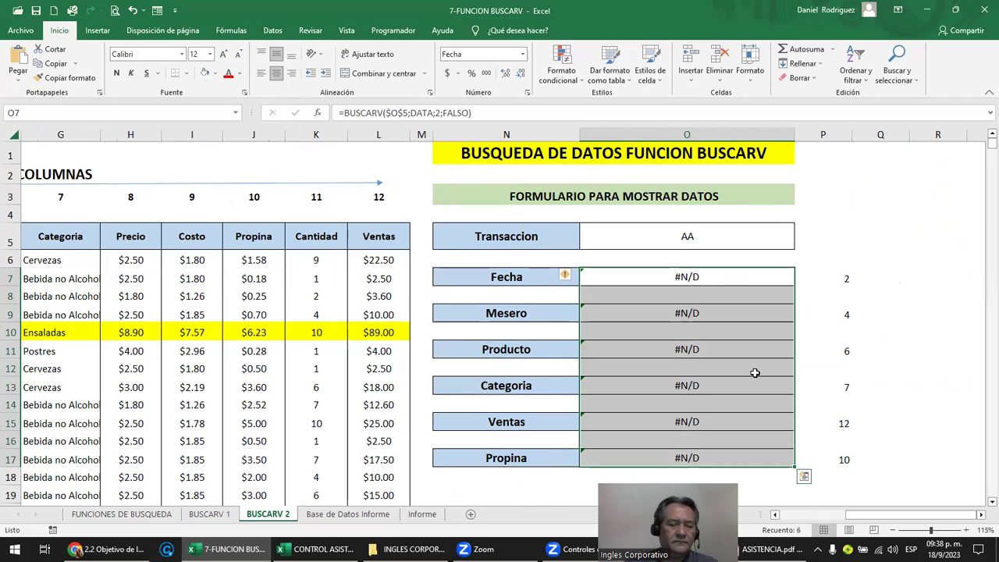
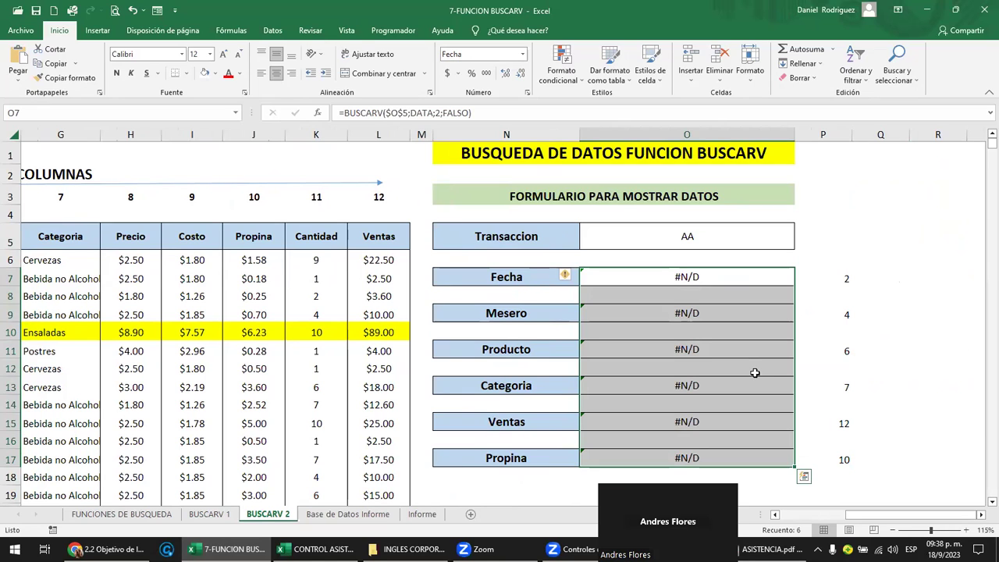
# Change transaction number 2 in data cell A7 to AA.
pyautogui.click(697, 239)
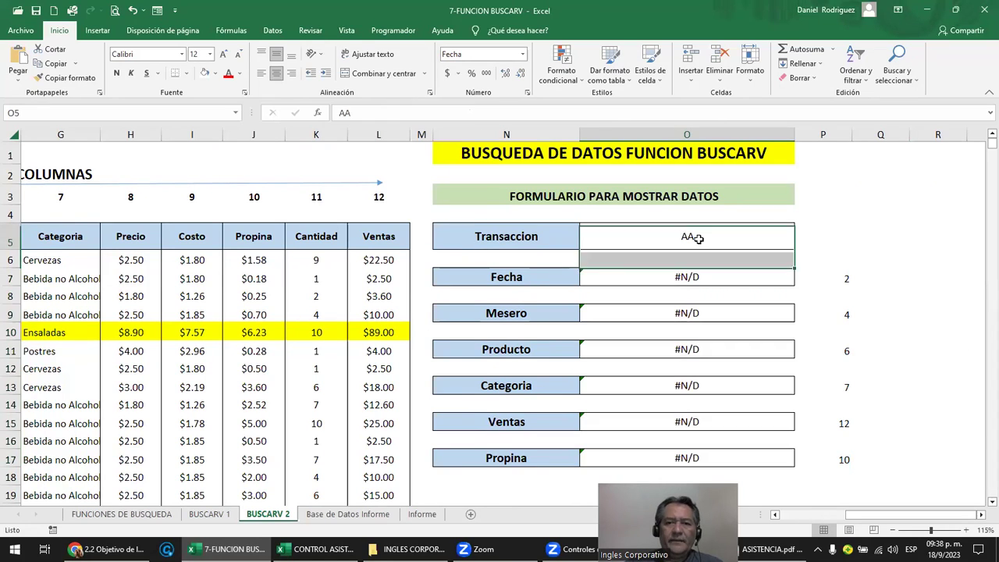
pyautogui.press('Left')
pyautogui.press('Left')
pyautogui.press('Left')
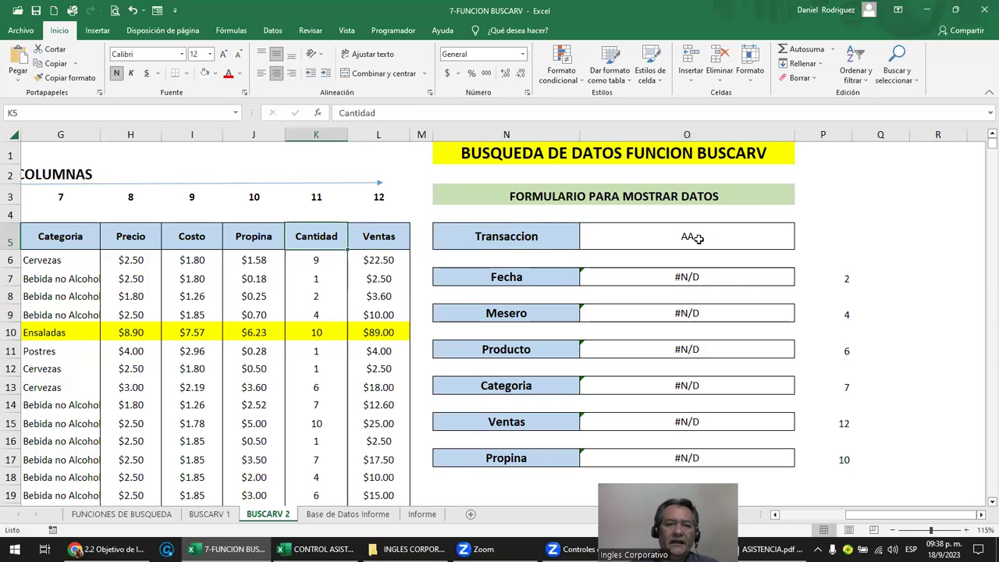
pyautogui.press('Left')
pyautogui.press('Left')
pyautogui.press('Left')
pyautogui.press('Left')
pyautogui.press('Left')
pyautogui.press('Left')
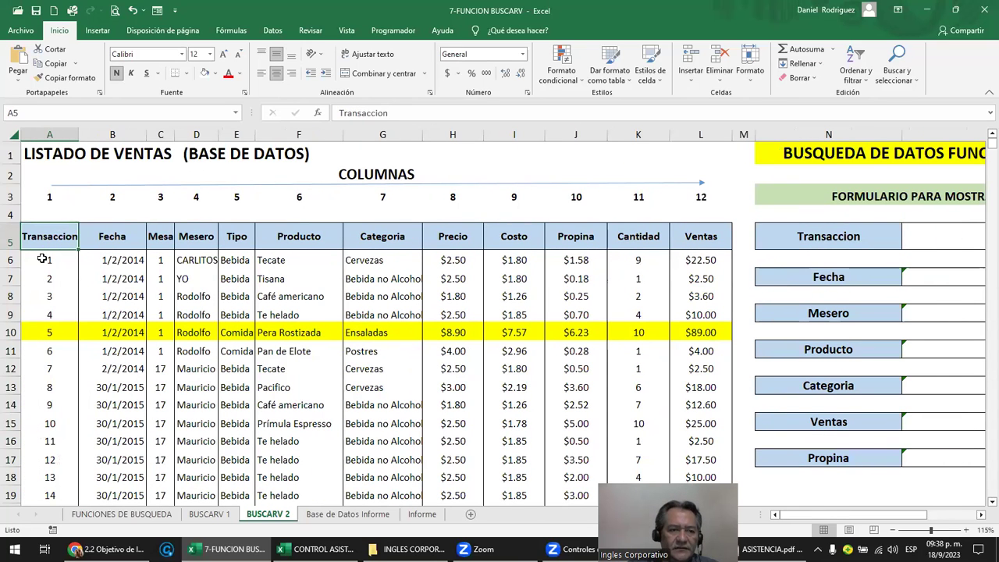
pyautogui.moveTo(39, 260); pyautogui.dragTo(39, 328)
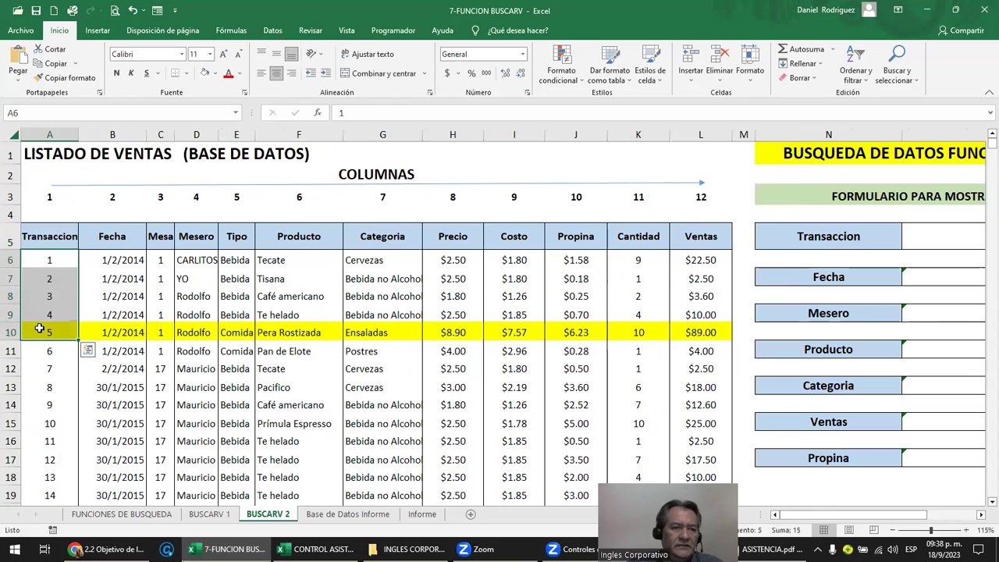
pyautogui.click(49, 278)
pyautogui.write('AA')
pyautogui.press('Right')
# Check the Fecha result in column O, then put 2 back in A7.
pyautogui.hotkey('ctrl', 'Right')
pyautogui.press('Right')
pyautogui.press('Right')
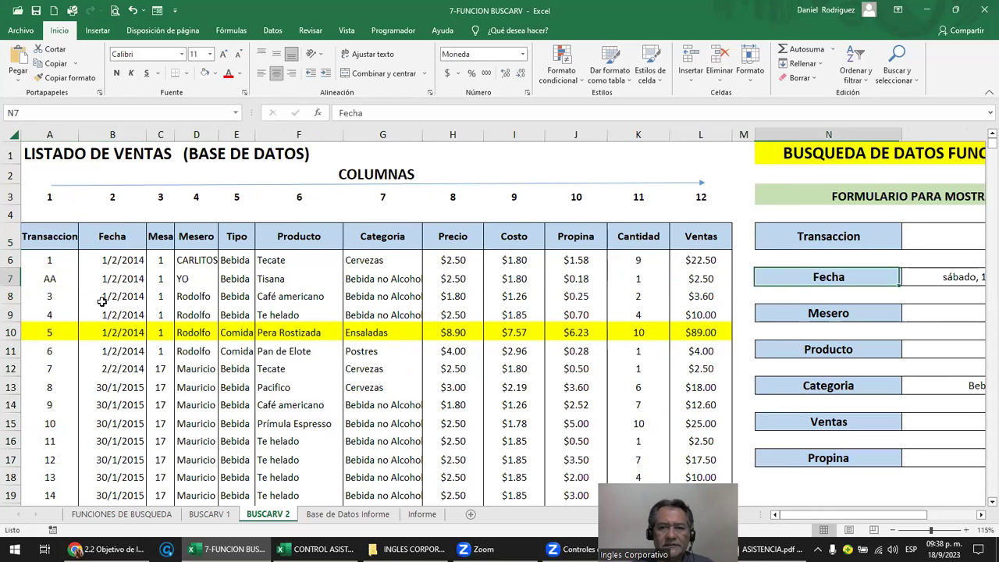
pyautogui.press('Right')
pyautogui.press('Left')
pyautogui.press('Left')
pyautogui.press('Left')
pyautogui.press('Left')
pyautogui.press('Left')
pyautogui.press('Left')
pyautogui.press('Left')
pyautogui.press('Left')
pyautogui.write('2')
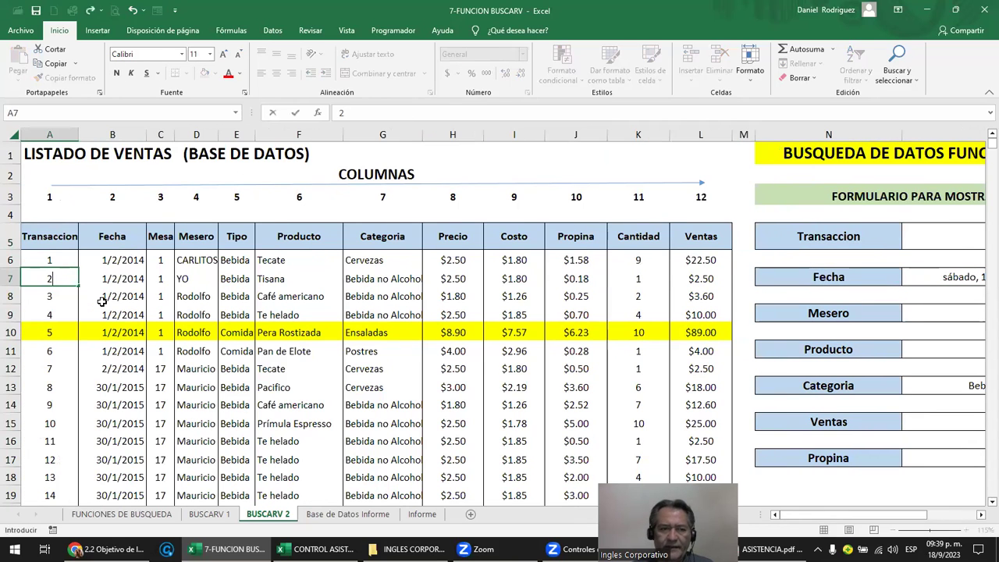
pyautogui.press('Right')
pyautogui.press('Right')
pyautogui.press('Right')
pyautogui.press('Right')
pyautogui.press('Right')
pyautogui.press('Right')
pyautogui.press('Right')
pyautogui.press('Right')
pyautogui.press('Right')
pyautogui.press('Right')
pyautogui.press('Right')
pyautogui.press('Right')
pyautogui.press('Right')
pyautogui.press('Right')
pyautogui.press('Right')
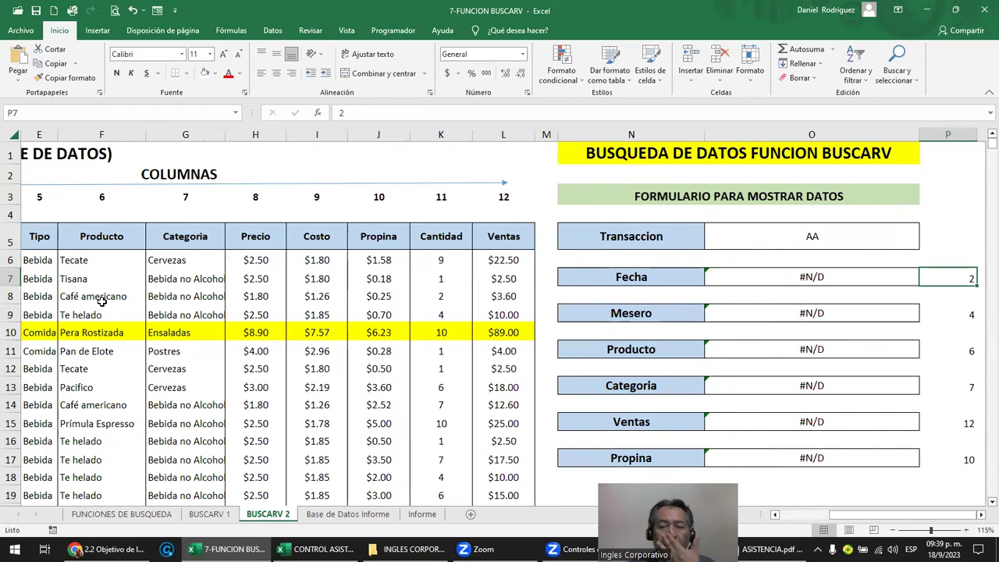
# Review the SI.ERROR example block on sheet BUSCARV 1, then return to BUSCARV 2.
pyautogui.click(753, 277)
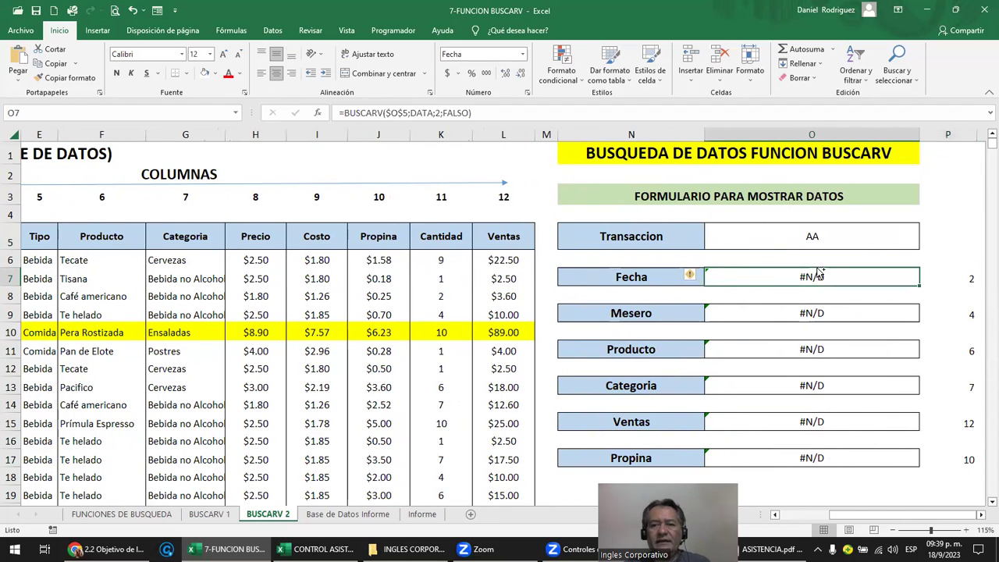
pyautogui.scroll(2, 806, 266)
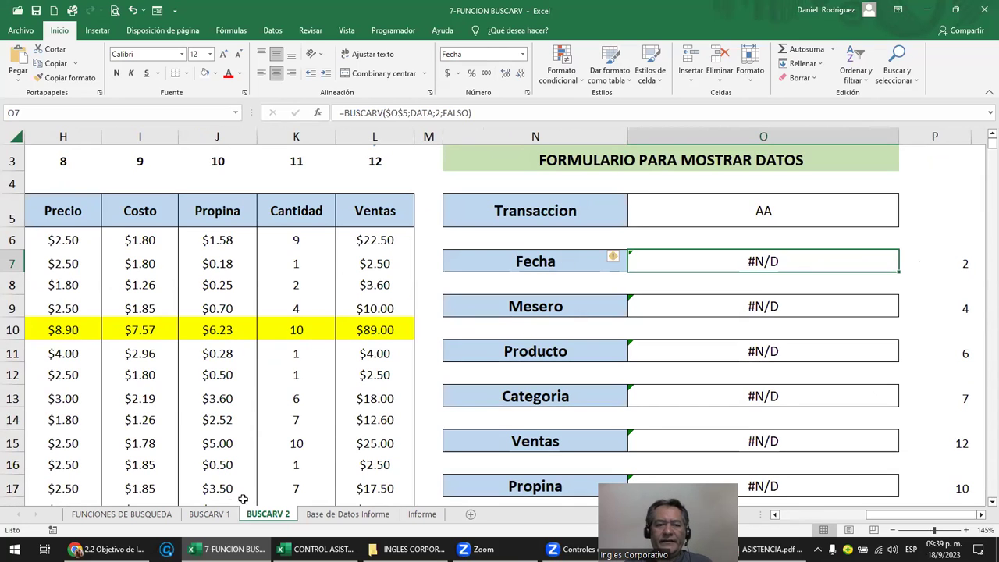
pyautogui.click(218, 517)
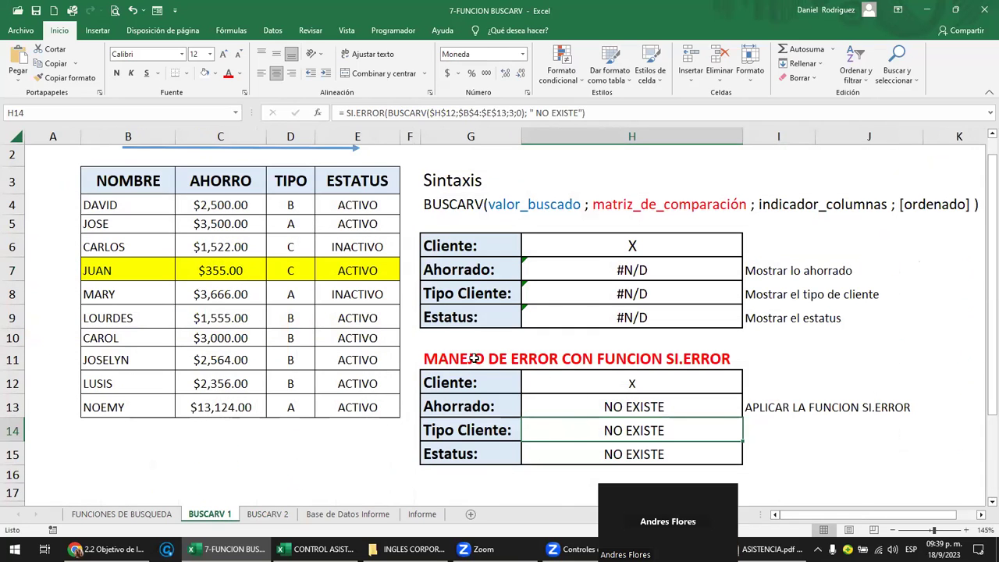
pyautogui.moveTo(473, 357); pyautogui.dragTo(648, 454)
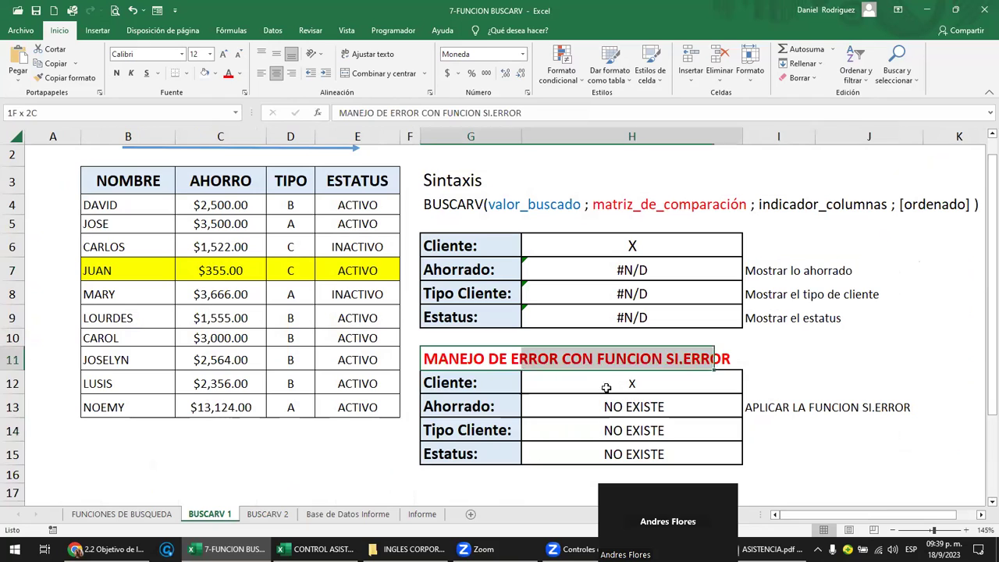
pyautogui.click(459, 362)
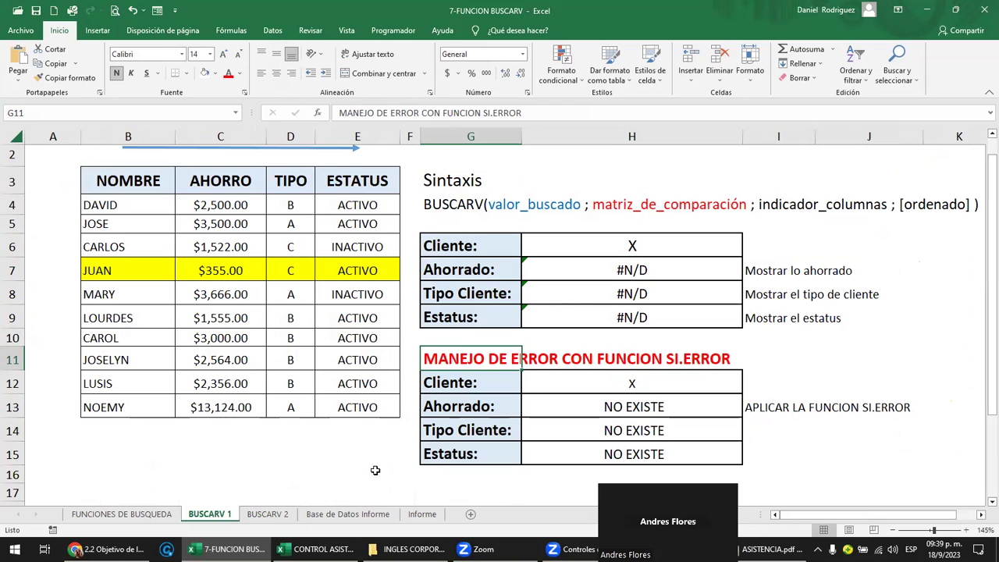
pyautogui.click(283, 516)
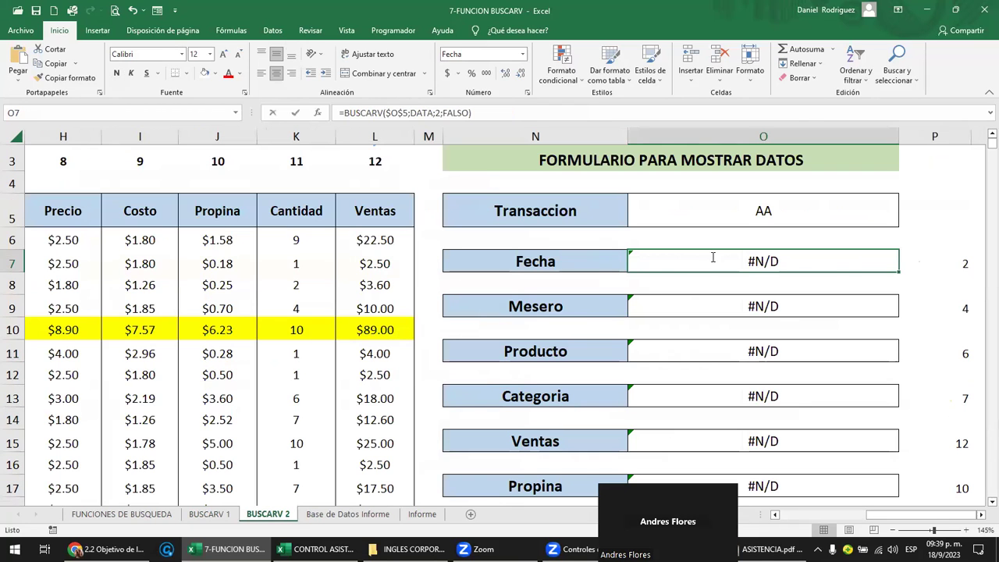
# Change O7 to =SI.ERROR(BUSCARV($O$5;DATA;2;FALSO);"NO EXISTE") and recheck it.
pyautogui.doubleClick(711, 256)
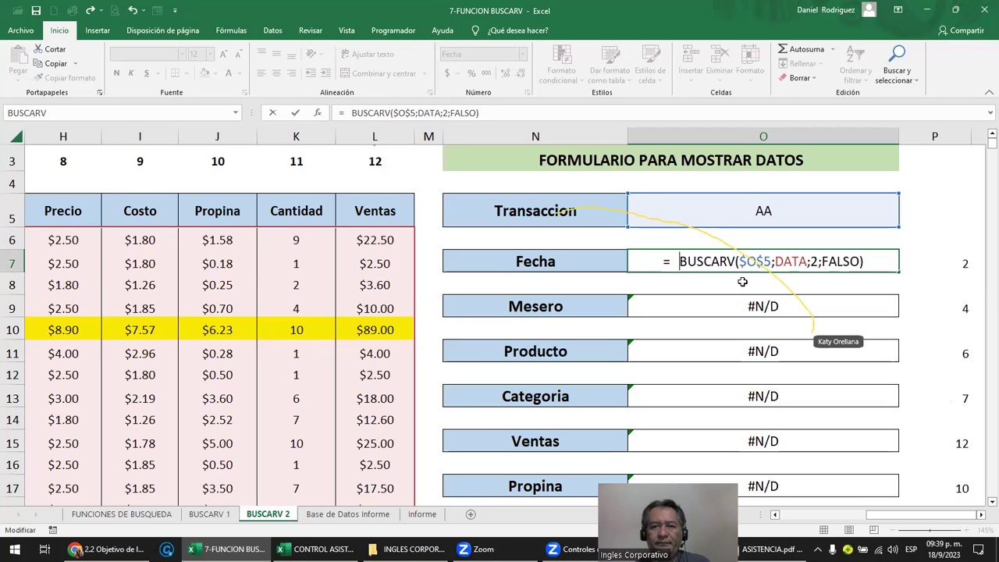
pyautogui.press('Left')
pyautogui.press('Left')
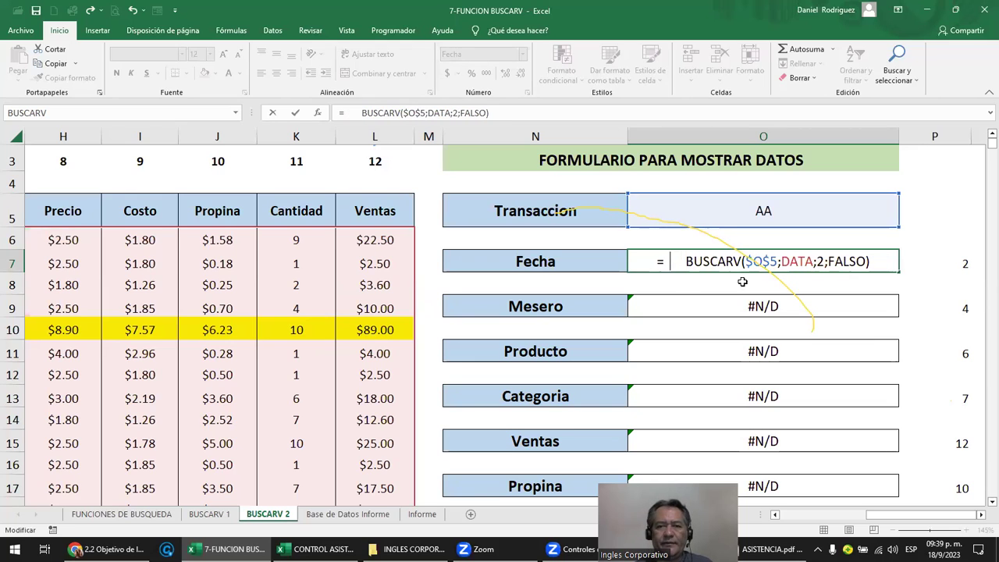
pyautogui.press('Left')
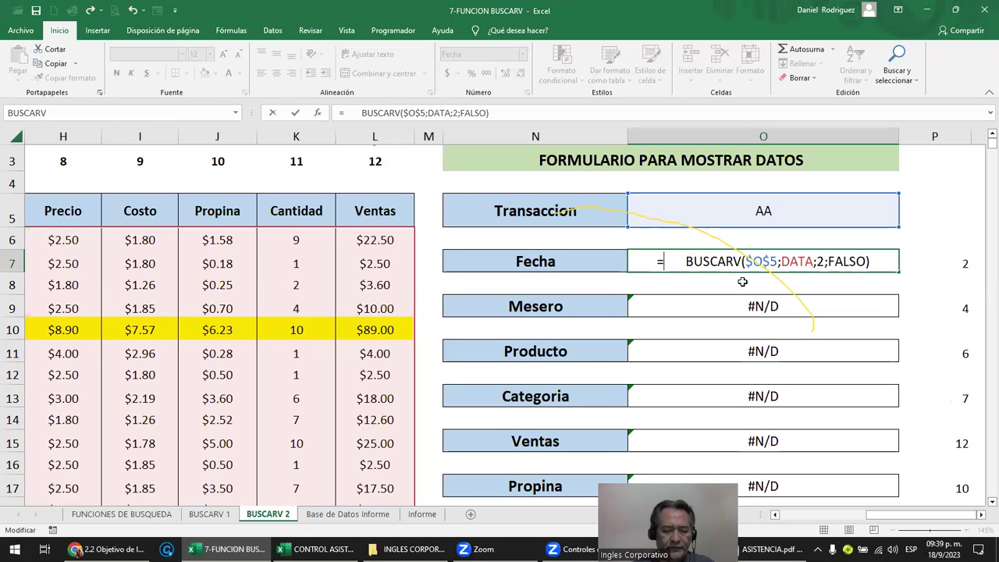
pyautogui.write('SI.ERROR')
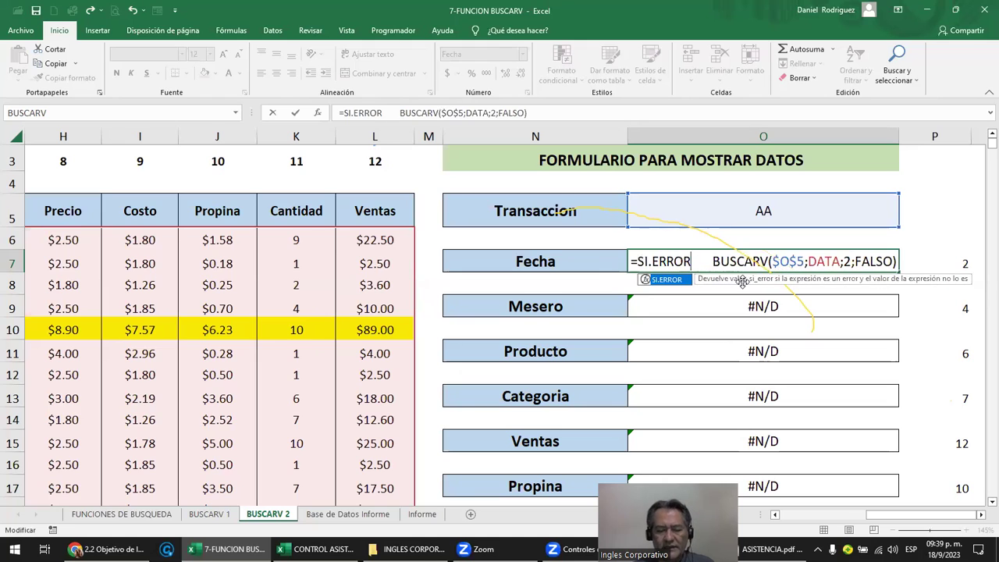
pyautogui.write('(')
pyautogui.press('Delete')
pyautogui.press('Delete')
pyautogui.press('Delete')
pyautogui.press('Delete')
pyautogui.press('Delete')
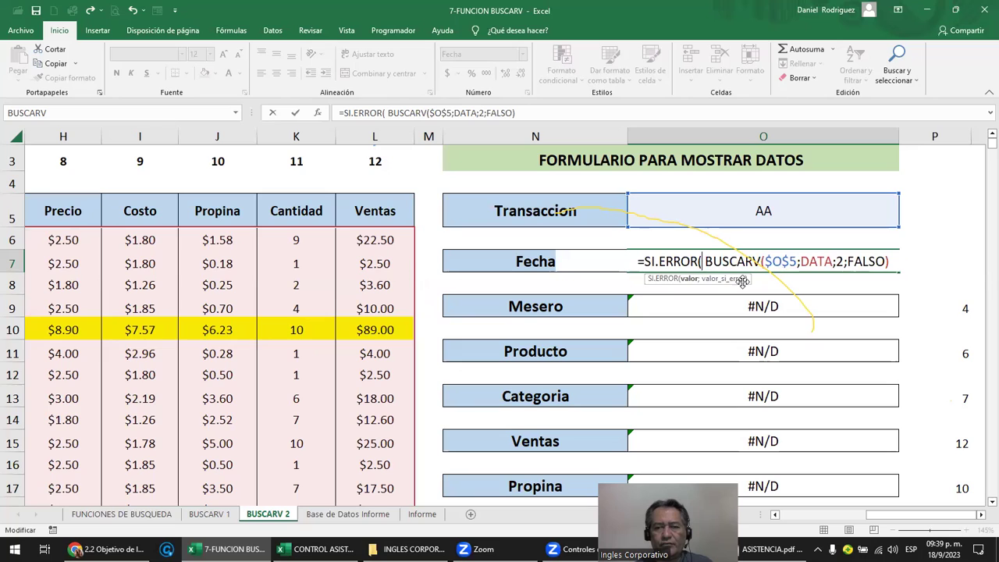
pyautogui.press('Right')
pyautogui.press('Right')
pyautogui.press('Right')
pyautogui.press('Right')
pyautogui.press('Right')
pyautogui.press('Right')
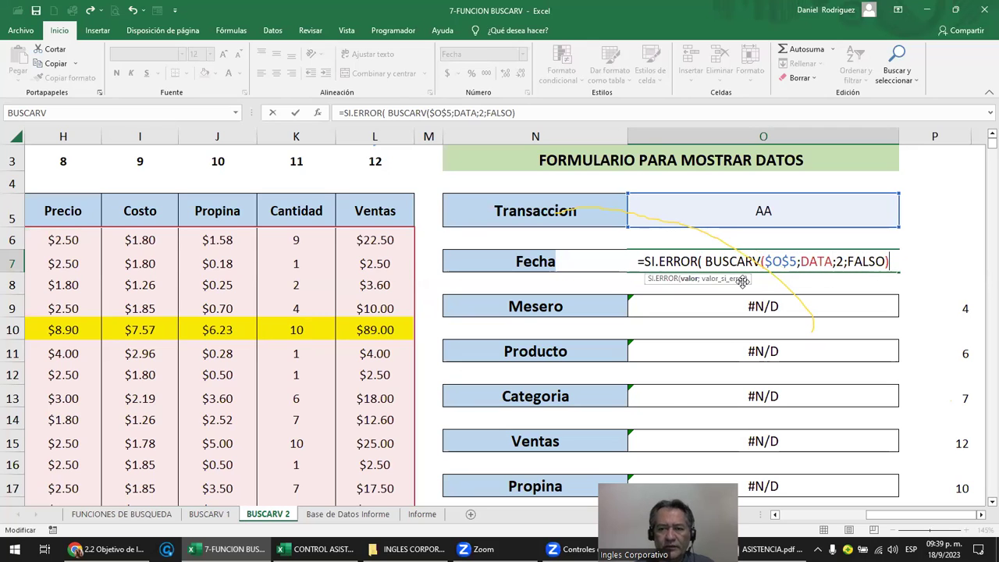
pyautogui.write(' ;')
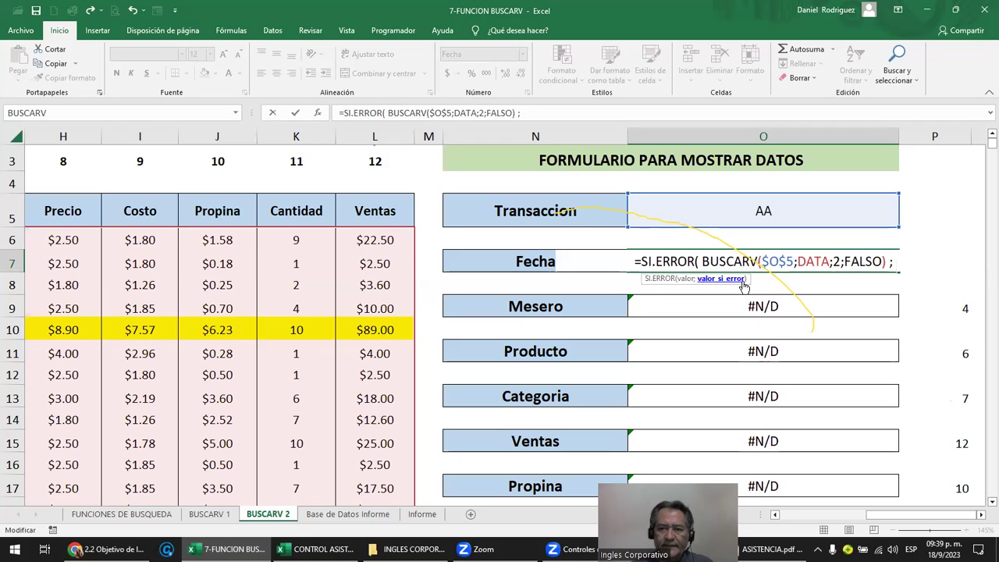
pyautogui.write('"NO EXISTE")')
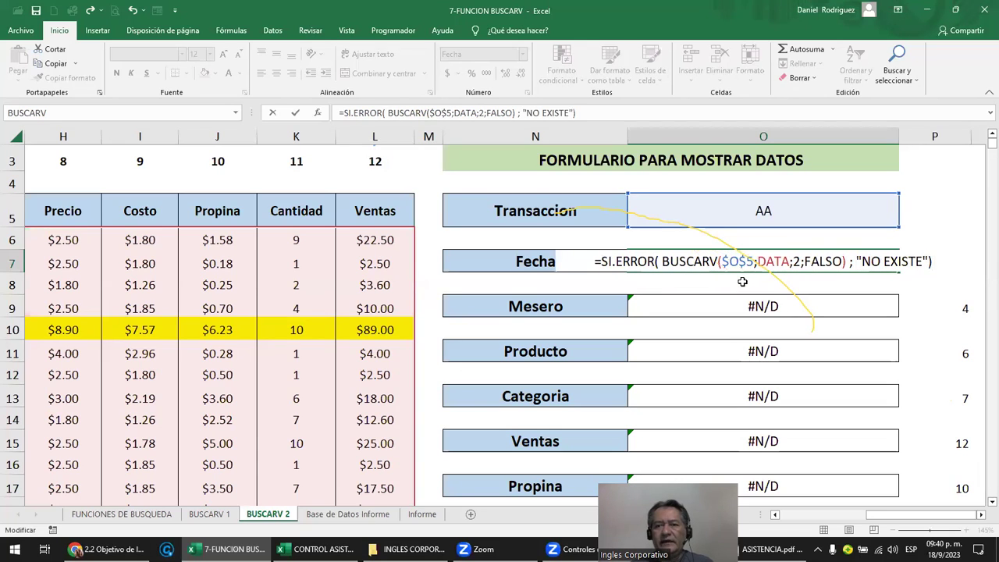
pyautogui.hotkey('ctrl', 'Return')
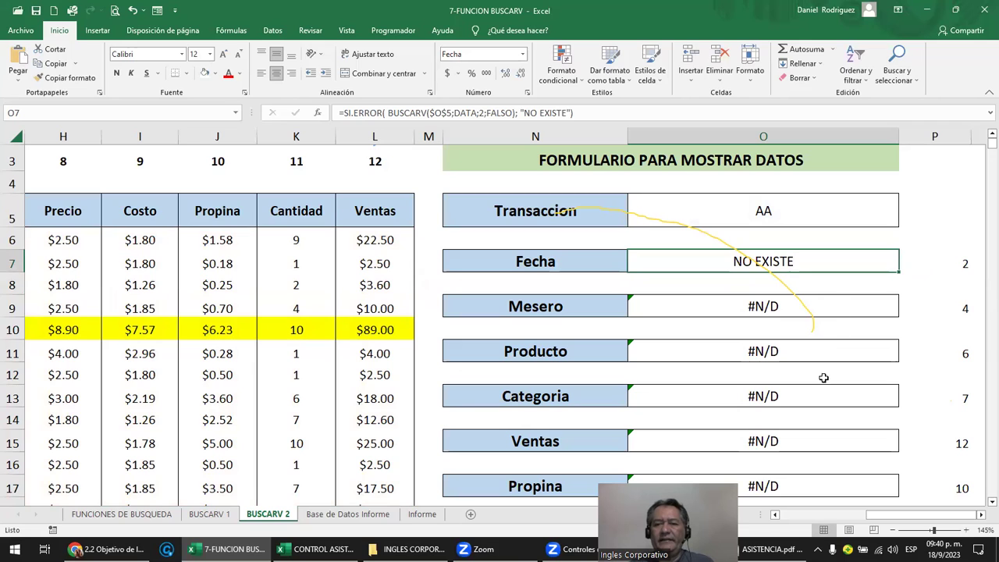
pyautogui.doubleClick(801, 262)
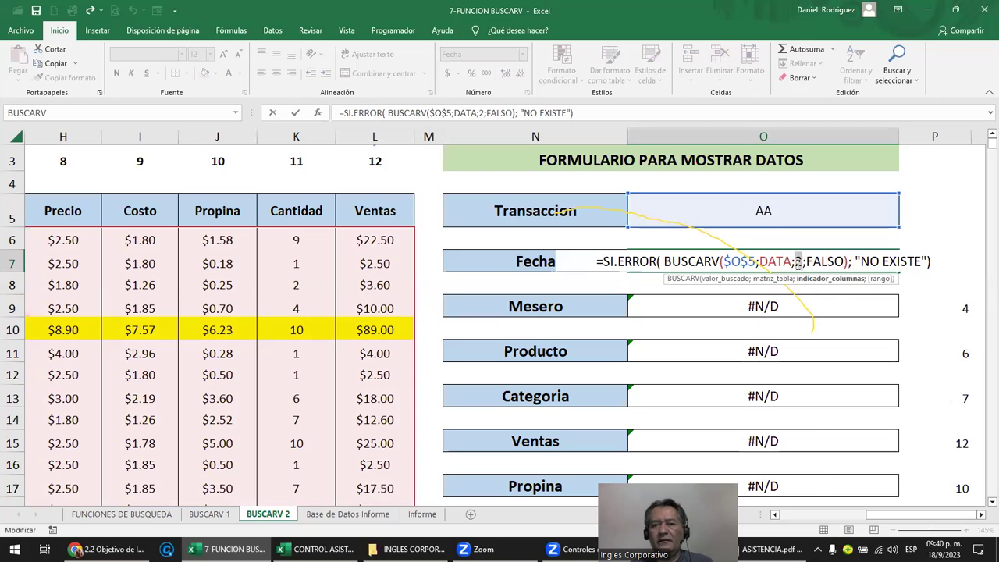
pyautogui.press('Return')
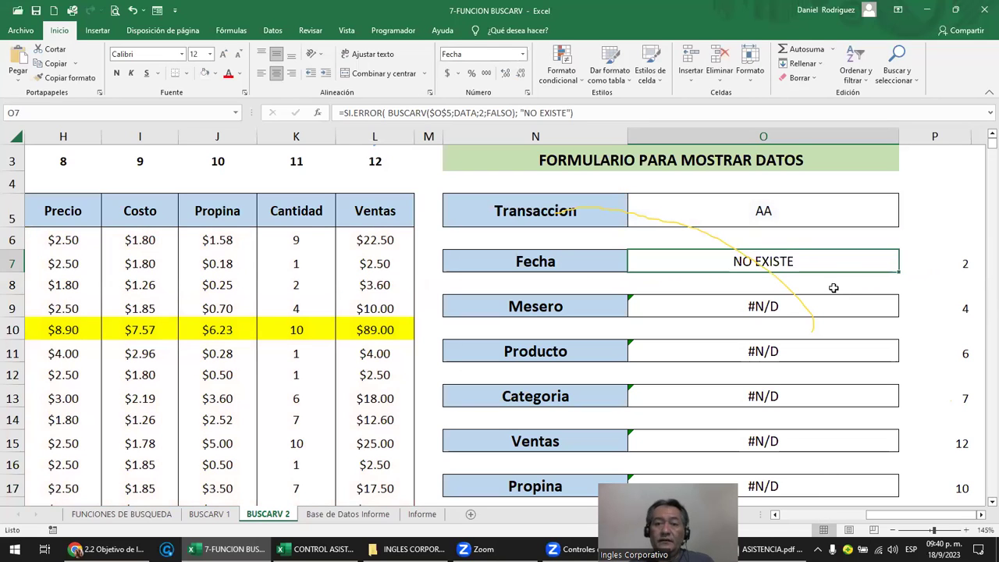
pyautogui.moveTo(960, 262)
pyautogui.mouseDown()
pyautogui.moveTo(969, 316)
pyautogui.moveTo(941, 474)
pyautogui.mouseUp()
pyautogui.click(813, 267)
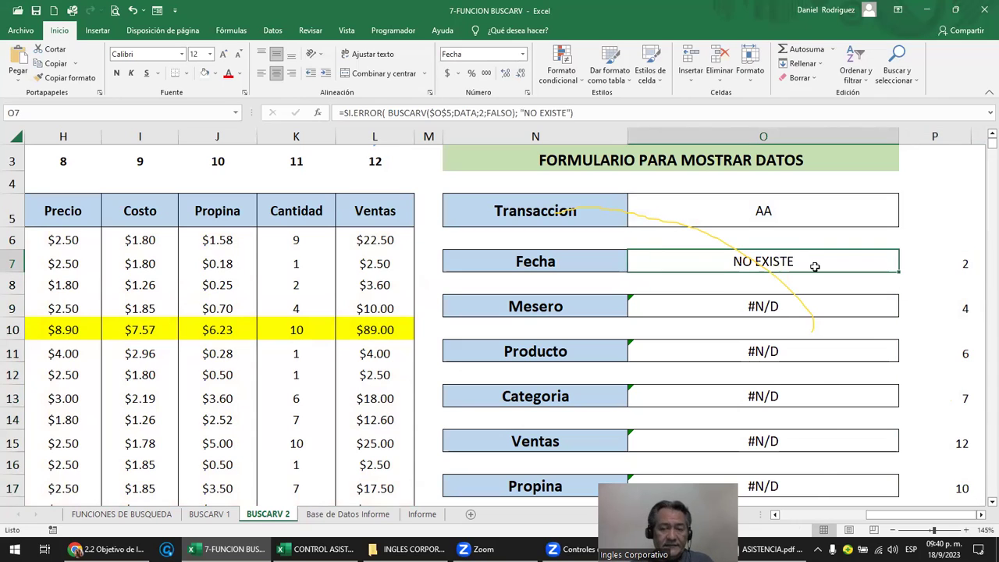
pyautogui.hotkey('ctrl', 'c')
pyautogui.press('Down')
pyautogui.hotkey('ctrl', 'v')
pyautogui.press('Down')
pyautogui.press('Down')
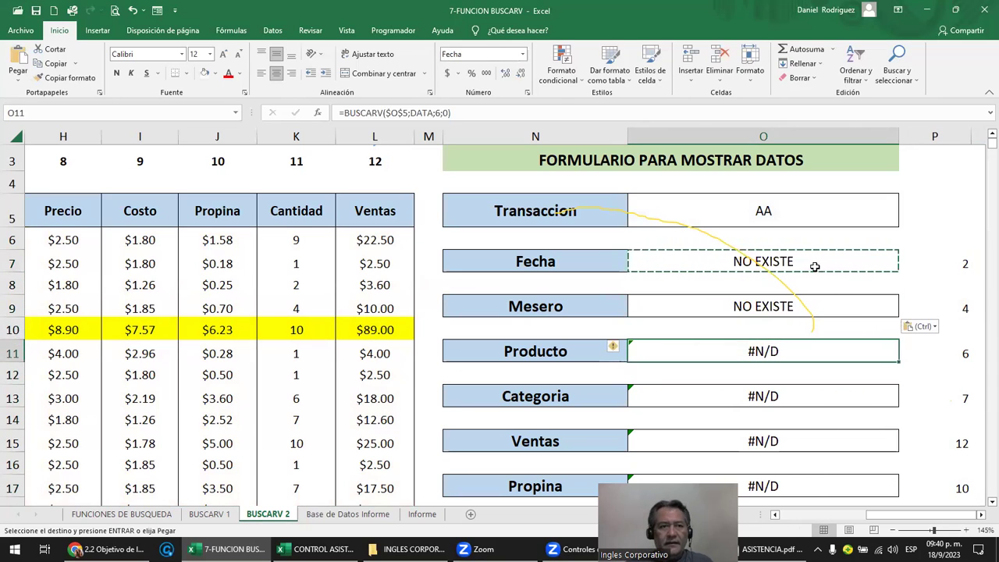
pyautogui.click(19, 69)
pyautogui.press('Down')
pyautogui.press('Down')
pyautogui.click(19, 69)
pyautogui.press('Down')
pyautogui.press('Down')
pyautogui.click(19, 69)
pyautogui.press('Down')
pyautogui.press('Down')
pyautogui.click(19, 69)
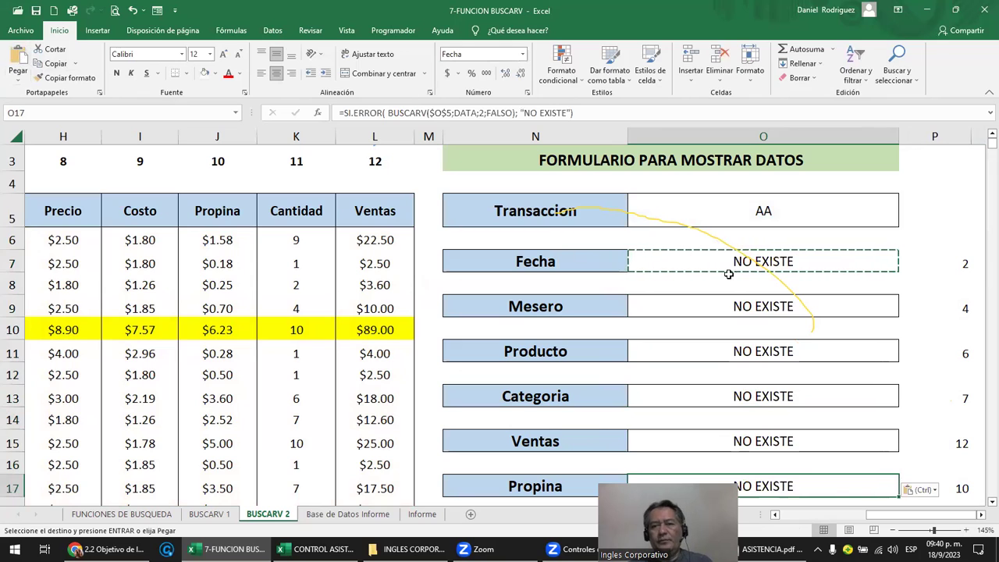
pyautogui.press('Escape')
pyautogui.doubleClick(770, 257)
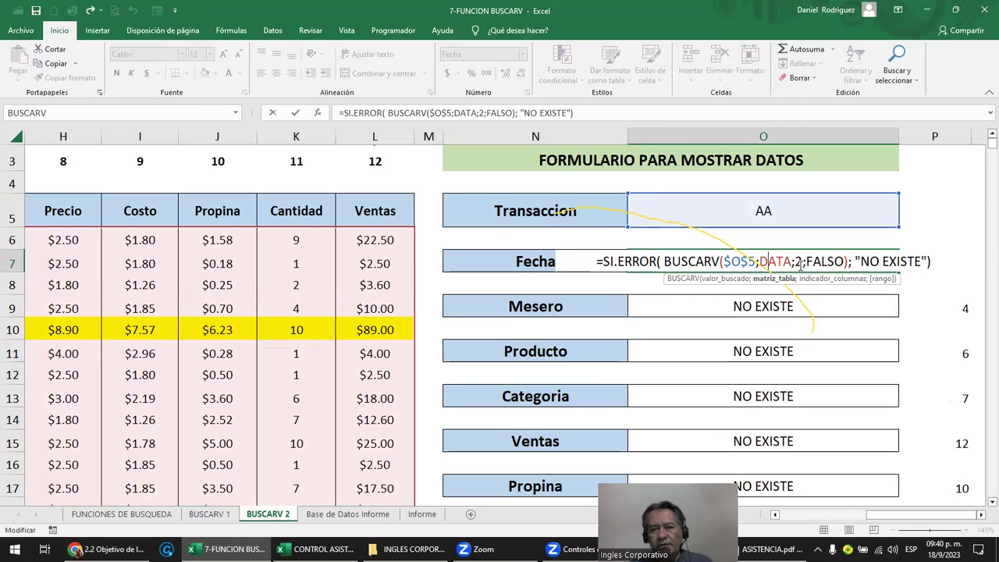
pyautogui.press('Escape')
pyautogui.click(936, 261)
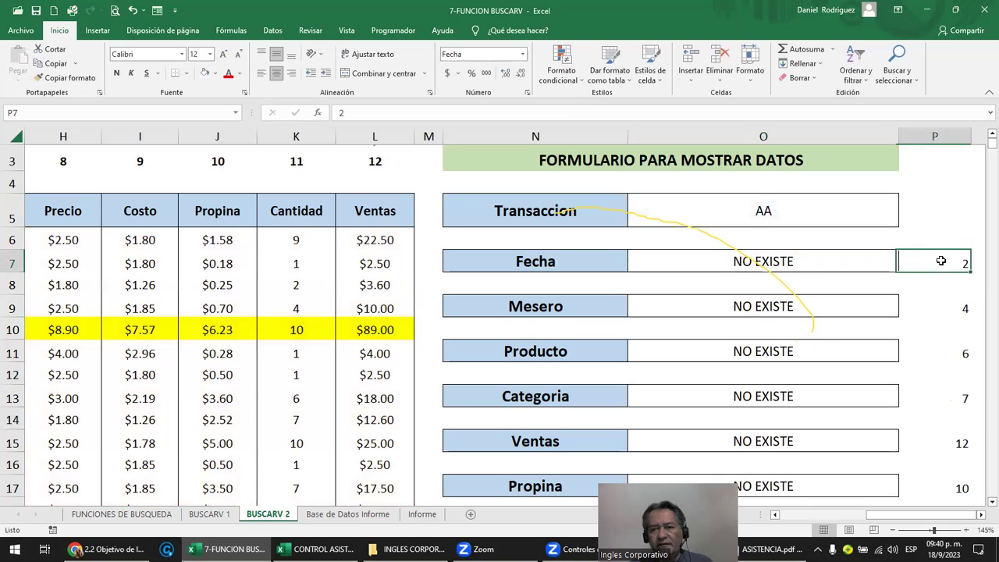
pyautogui.click(944, 138)
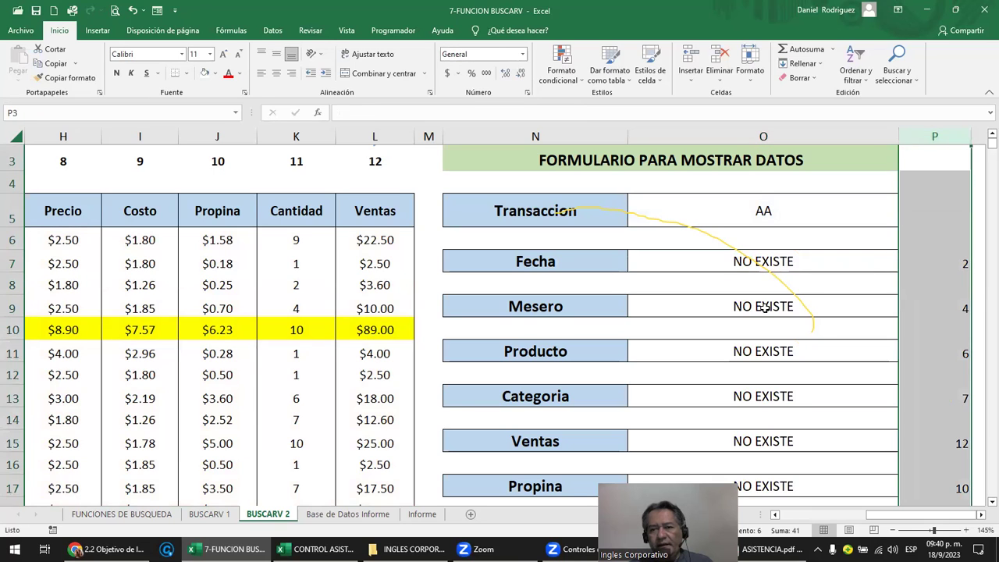
pyautogui.doubleClick(763, 307)
# Cancel the Mesero formula edit and widen helper column P.
pyautogui.click(796, 305)
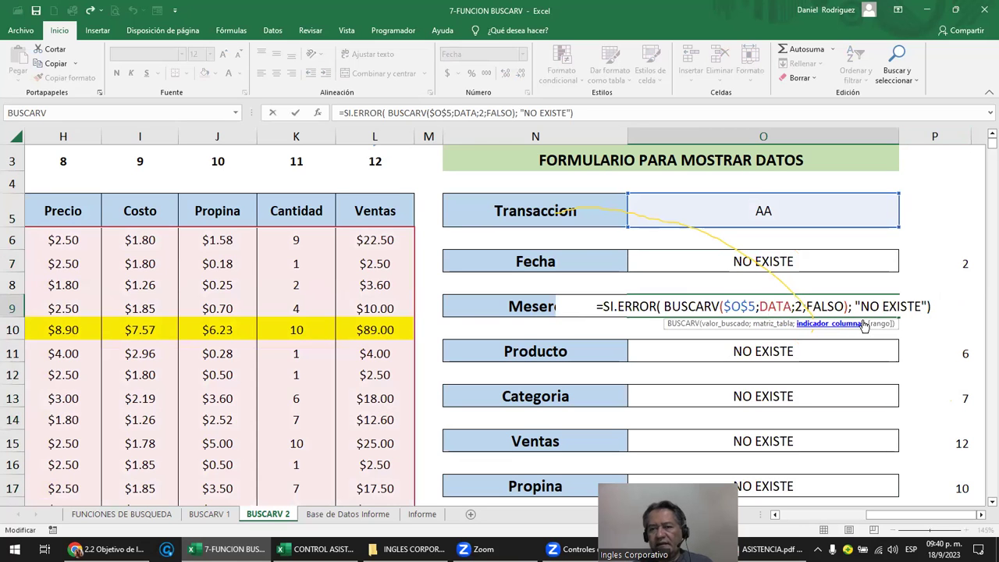
pyautogui.press('Escape')
pyautogui.press('Right')
pyautogui.press('Right')
pyautogui.press('Right')
pyautogui.press('Right')
pyautogui.press('Right')
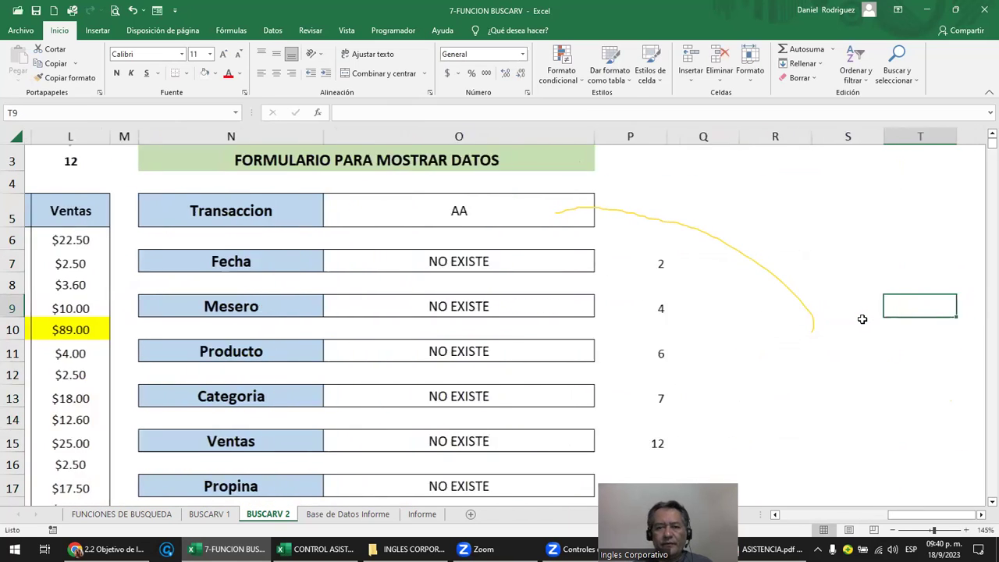
pyautogui.press('Right')
pyautogui.press('Left')
pyautogui.press('Left')
pyautogui.press('Left')
pyautogui.press('Left')
pyautogui.press('Left')
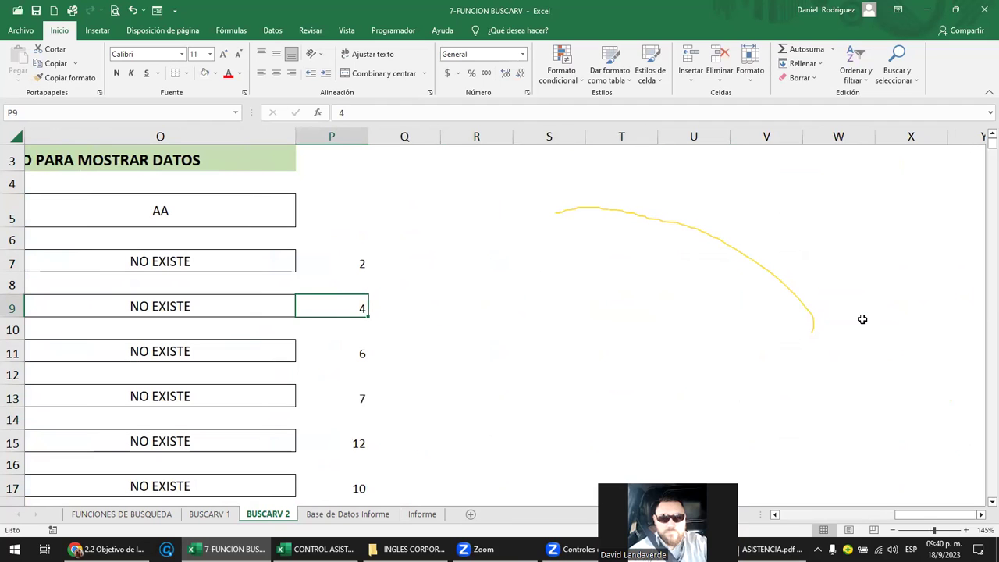
pyautogui.moveTo(367, 136); pyautogui.dragTo(518, 136)
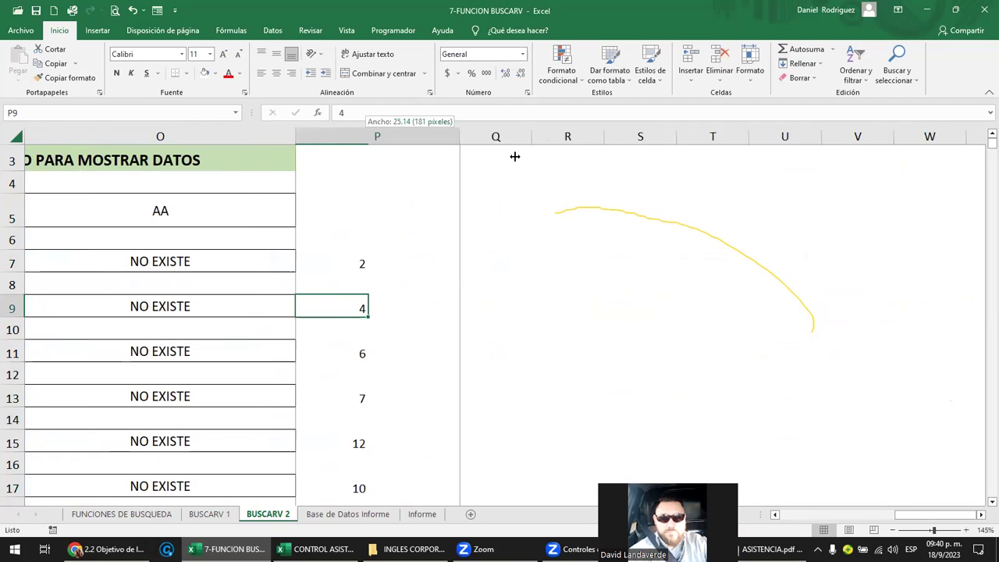
# Set the lookup column index to 4 in Mesero (O9) and 6 in Producto (O11).
pyautogui.click(168, 309)
pyautogui.doubleClick(168, 309)
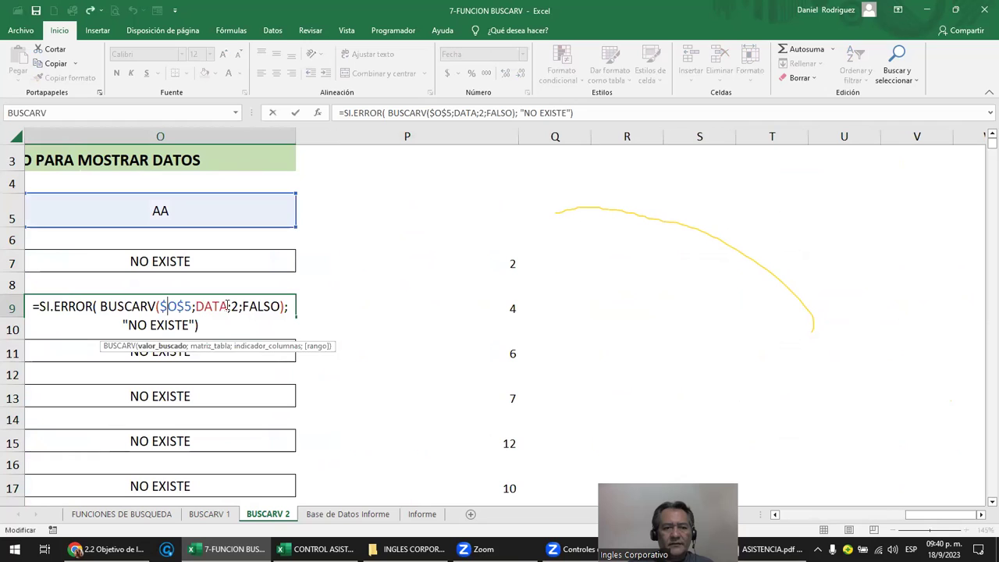
pyautogui.click(230, 305)
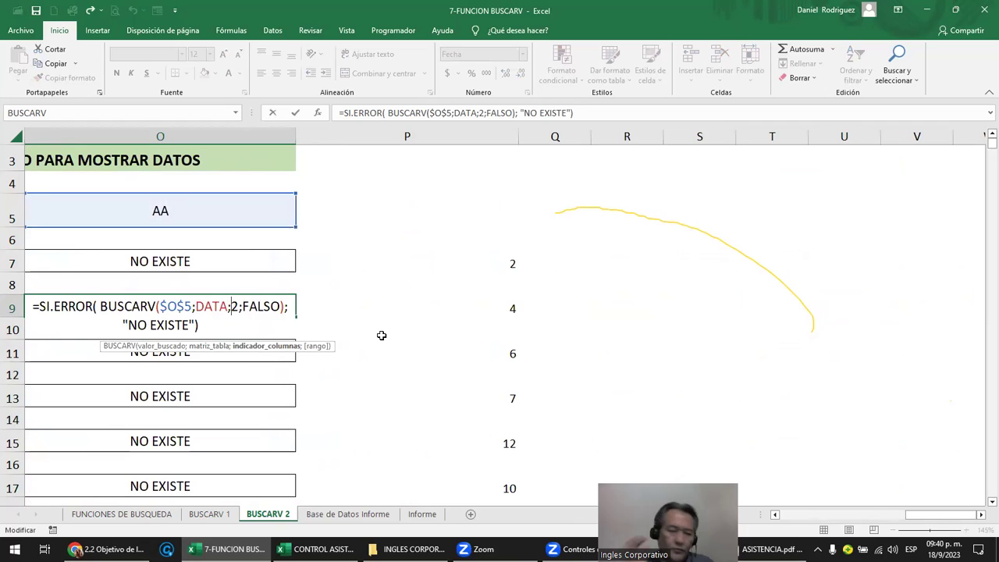
pyautogui.press('Delete')
pyautogui.write('4')
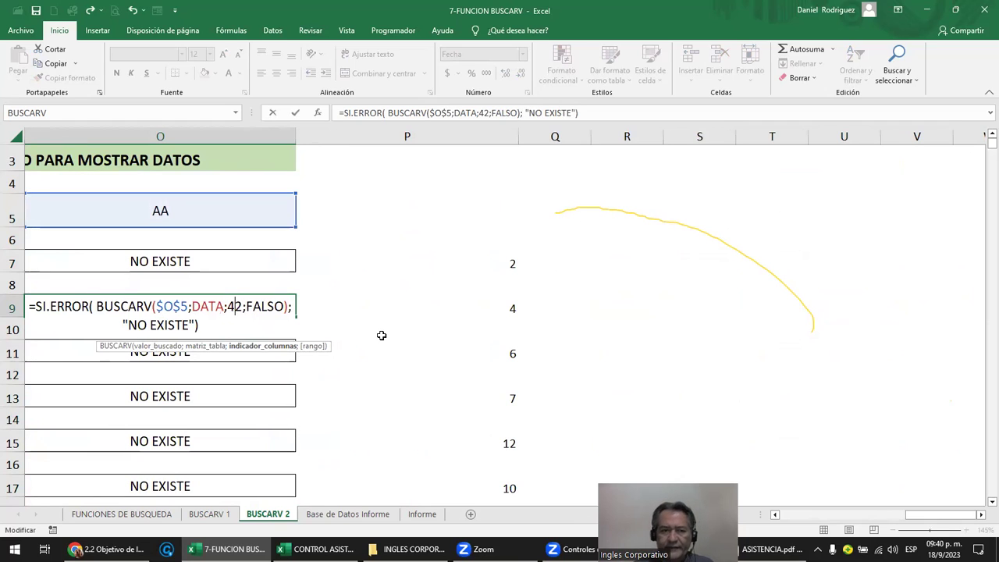
pyautogui.press('Return')
pyautogui.press('Down')
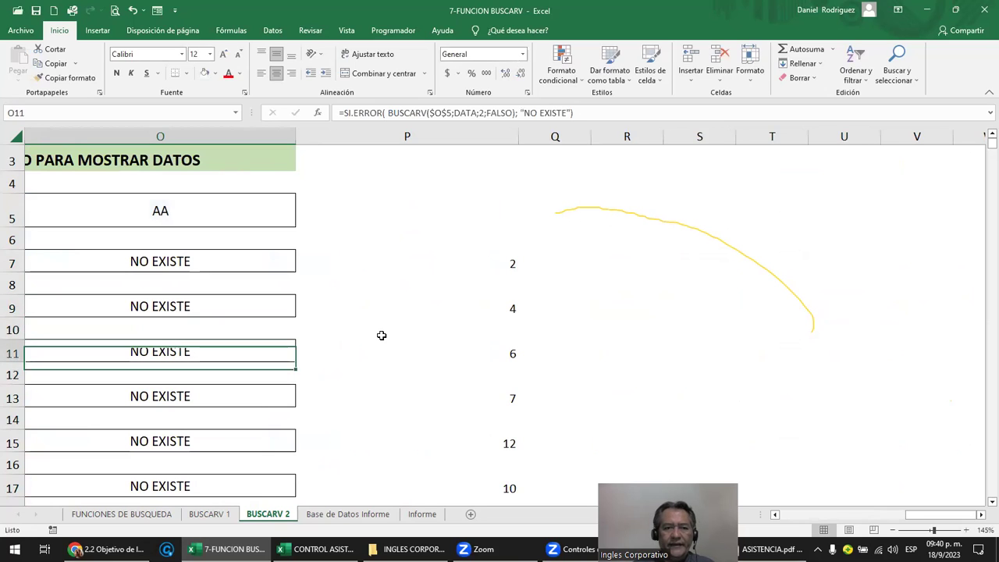
pyautogui.press('F2')
pyautogui.press('Up')
pyautogui.press('Right')
pyautogui.press('Right')
pyautogui.press('Right')
pyautogui.write('6')
pyautogui.press('Delete')
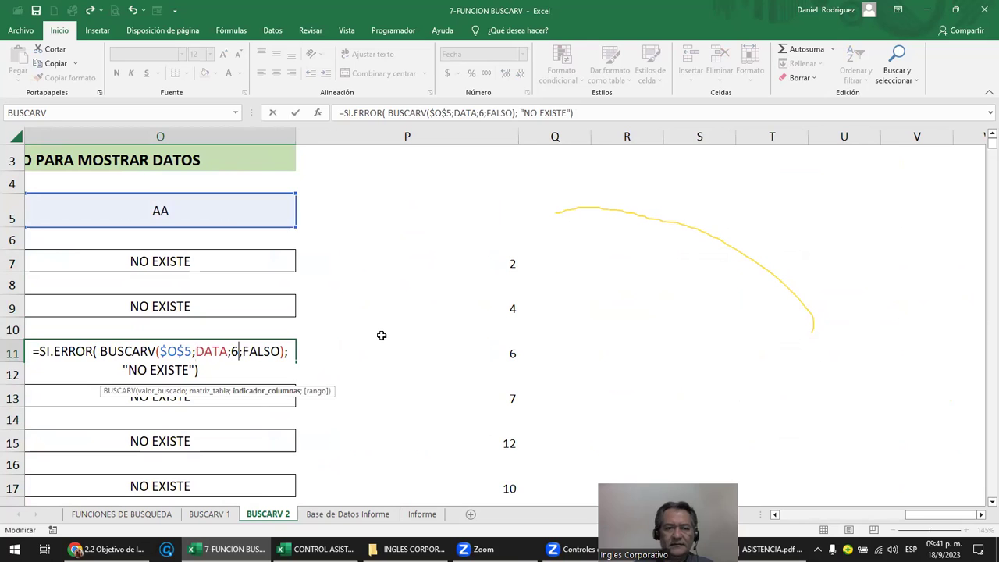
pyautogui.press('Return')
# Set the lookup column index to 7 in Categoria (O13) and 8 in Ventas (O15).
pyautogui.press('Down')
pyautogui.press('F2')
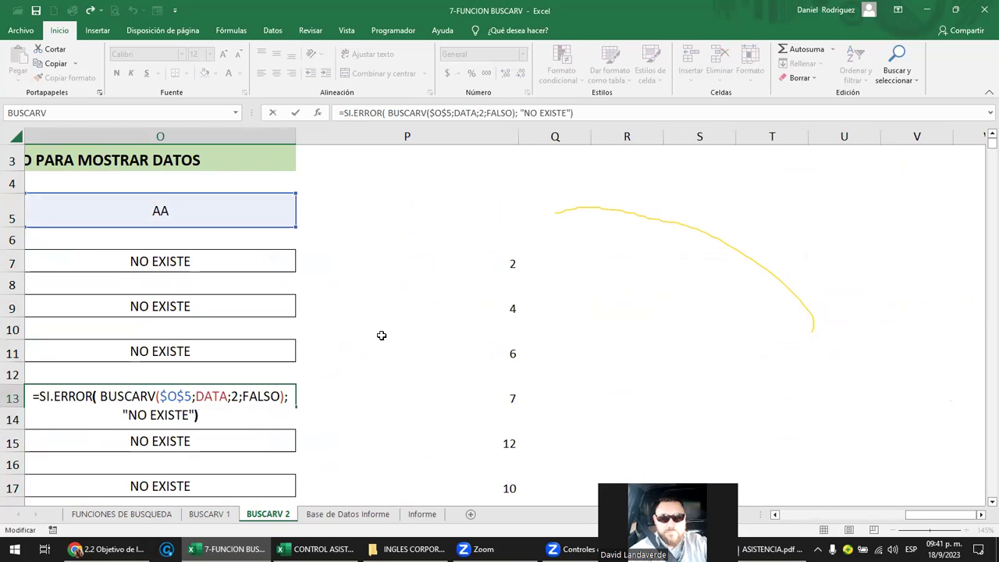
pyautogui.press('Up')
pyautogui.press('Right')
pyautogui.press('Right')
pyautogui.press('Right')
pyautogui.press('Right')
pyautogui.press('Right')
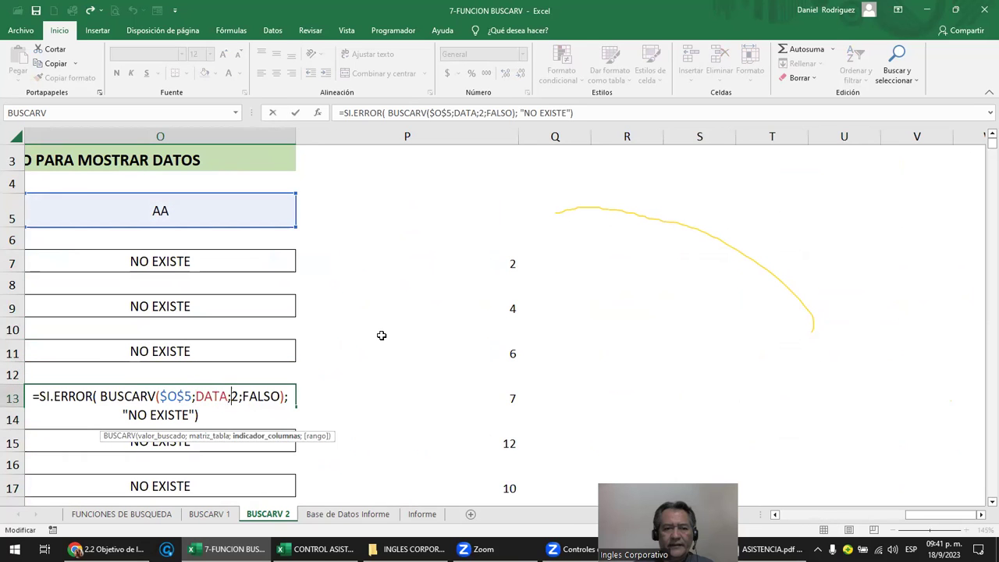
pyautogui.write('7')
pyautogui.press('Delete')
pyautogui.press('Return')
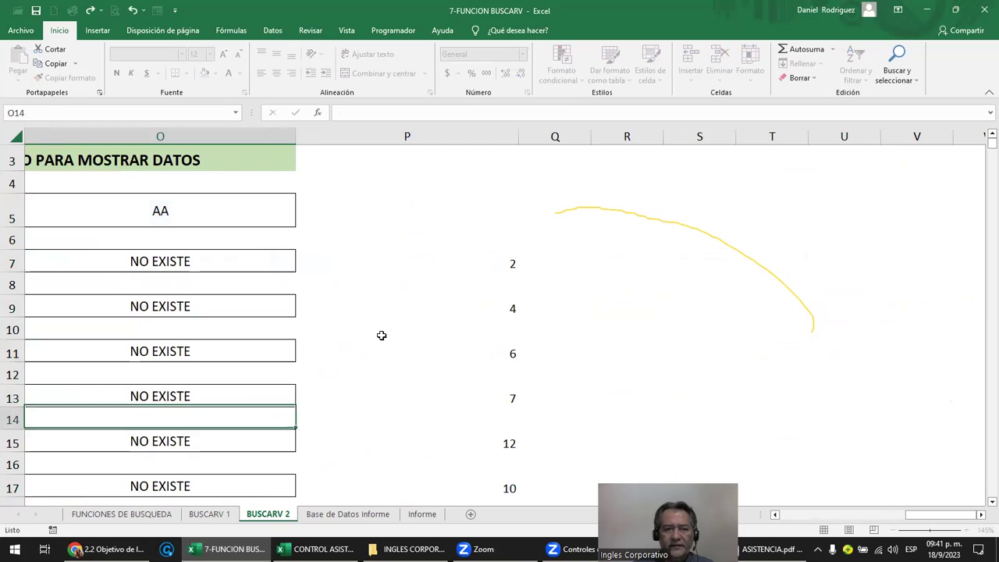
pyautogui.press('Down')
pyautogui.press('F2')
pyautogui.press('Up')
pyautogui.press('Right')
pyautogui.press('Right')
pyautogui.press('Right')
pyautogui.press('Right')
pyautogui.press('Right')
pyautogui.press('Right')
pyautogui.write('8')
pyautogui.press('Delete')
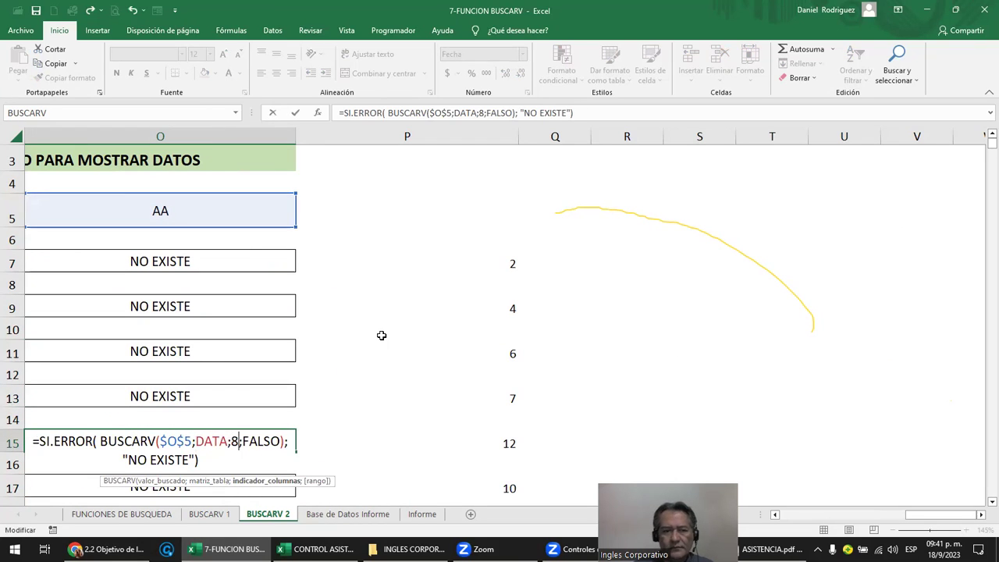
pyautogui.press('Return')
# Set the Propina lookup in O17 to column index 10.
pyautogui.press('Down')
pyautogui.press('Down')
pyautogui.press('Up')
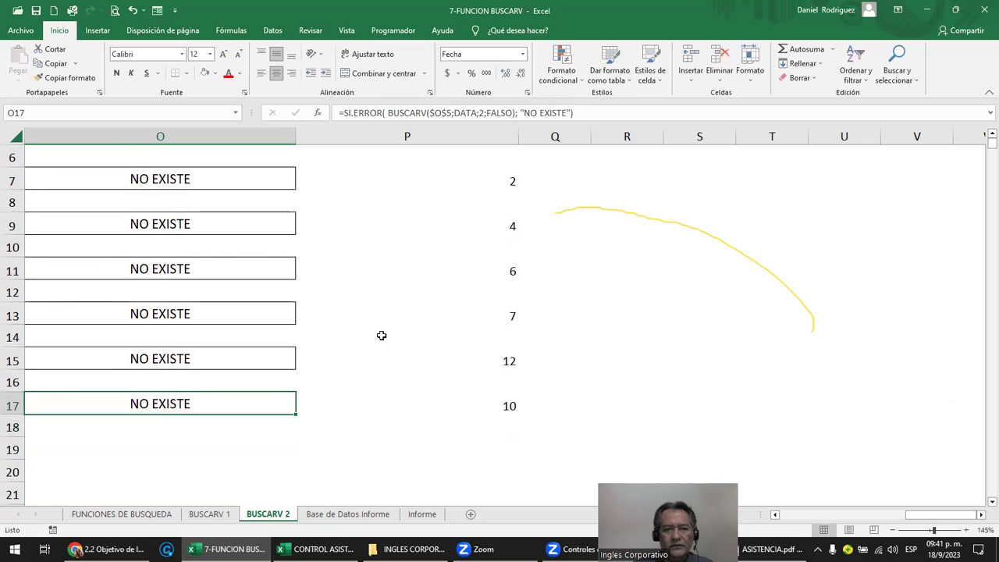
pyautogui.press('F2')
pyautogui.press('Up')
pyautogui.press('Right')
pyautogui.press('Right')
pyautogui.press('Right')
pyautogui.press('Delete')
pyautogui.write('10')
pyautogui.press('Return')
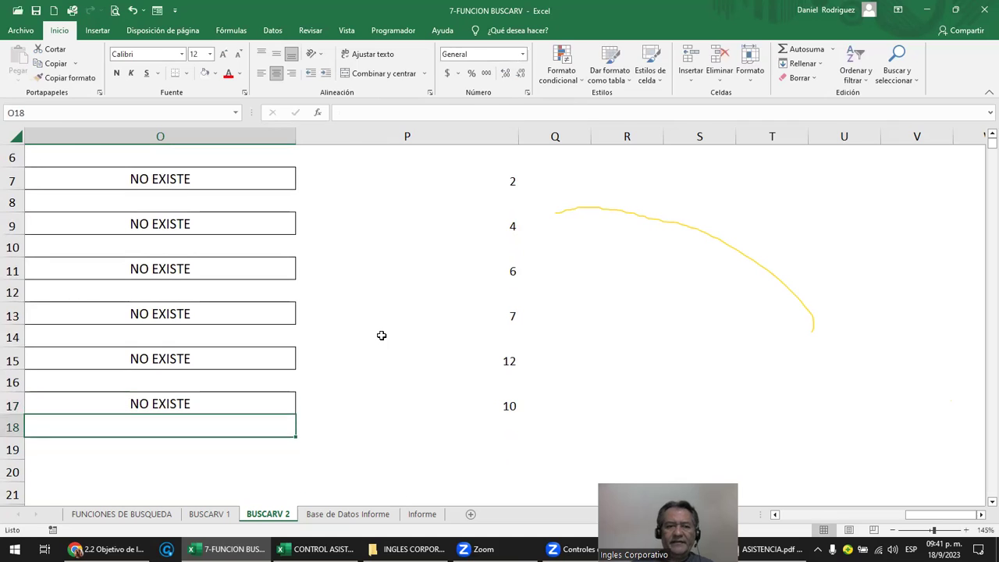
pyautogui.press('Left')
pyautogui.press('Up')
pyautogui.press('Up')
pyautogui.press('Up')
pyautogui.press('Up')
pyautogui.press('Up')
pyautogui.press('Up')
pyautogui.press('Up')
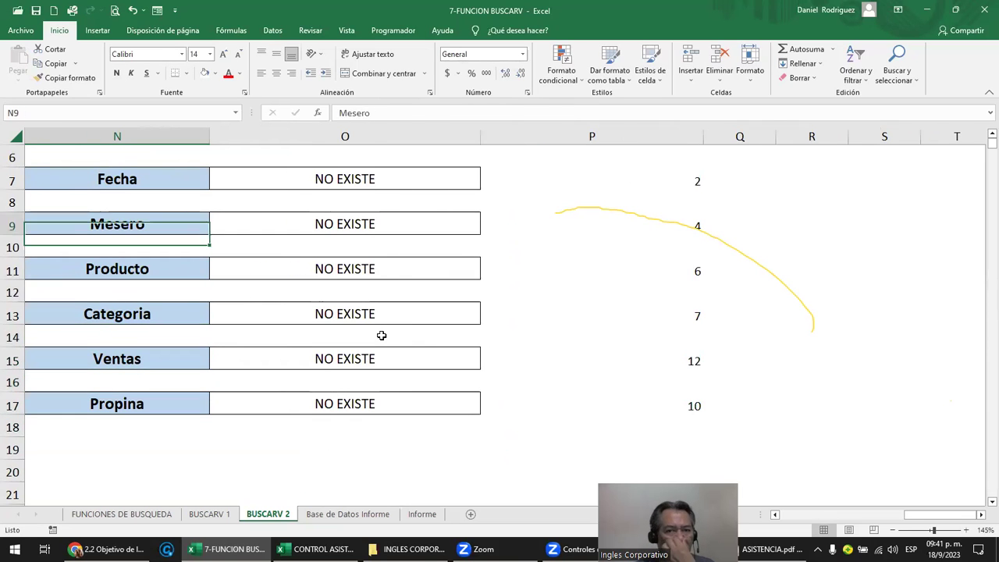
pyautogui.press('Up')
pyautogui.press('Up')
pyautogui.press('Up')
# Test the form by entering transaction codes 5, 9500 and XX in O5.
pyautogui.click(351, 269)
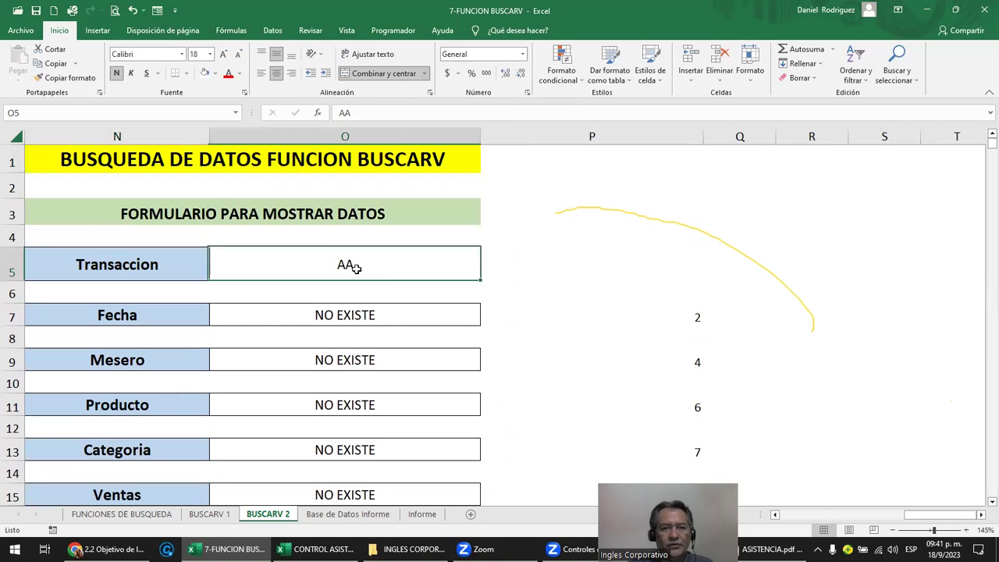
pyautogui.write('5')
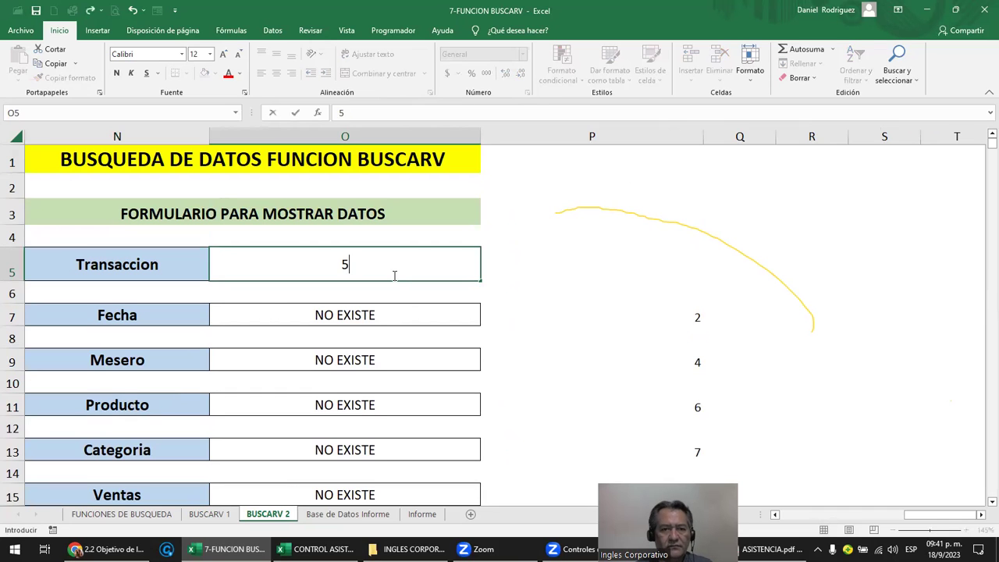
pyautogui.press('Return')
pyautogui.press('Up')
pyautogui.write('9500')
pyautogui.press('Return')
pyautogui.press('Up')
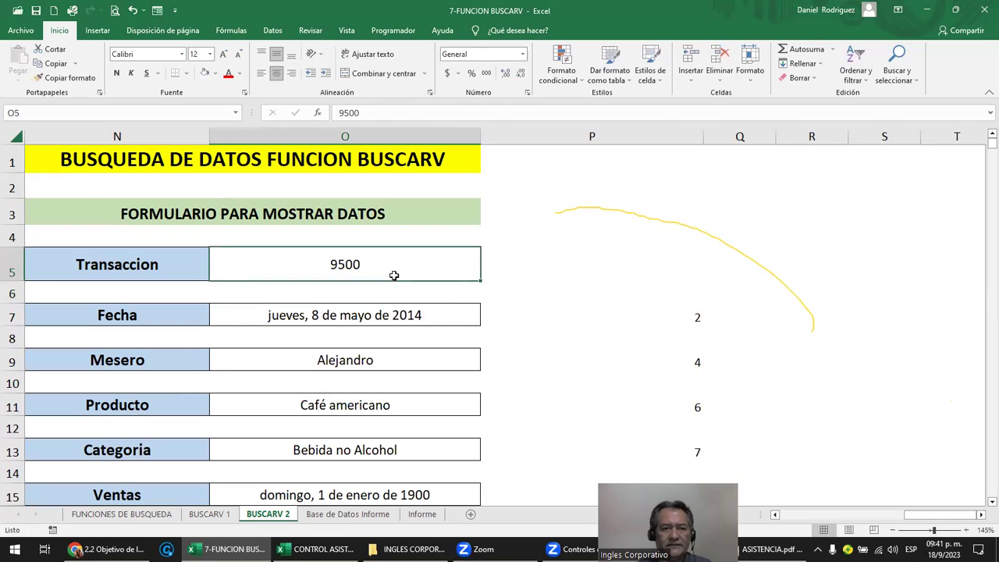
pyautogui.write('XX')
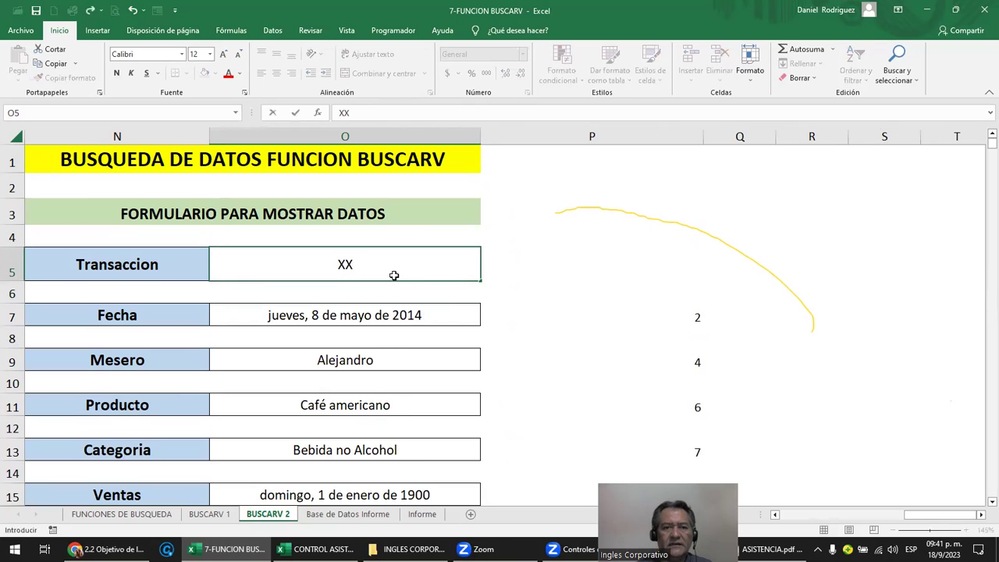
pyautogui.press('Return')
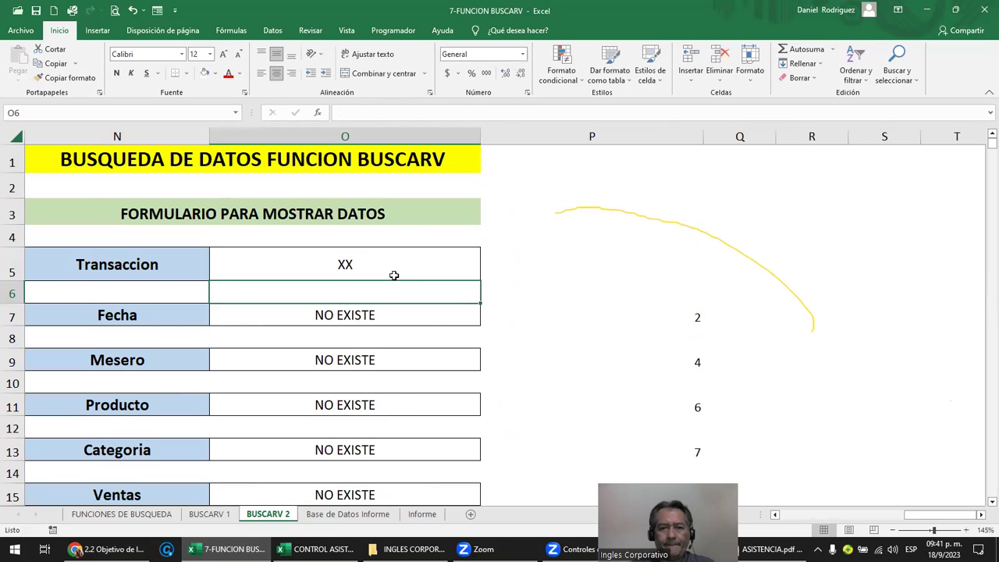
# Delete the helper numbers in column P.
pyautogui.click(691, 312)
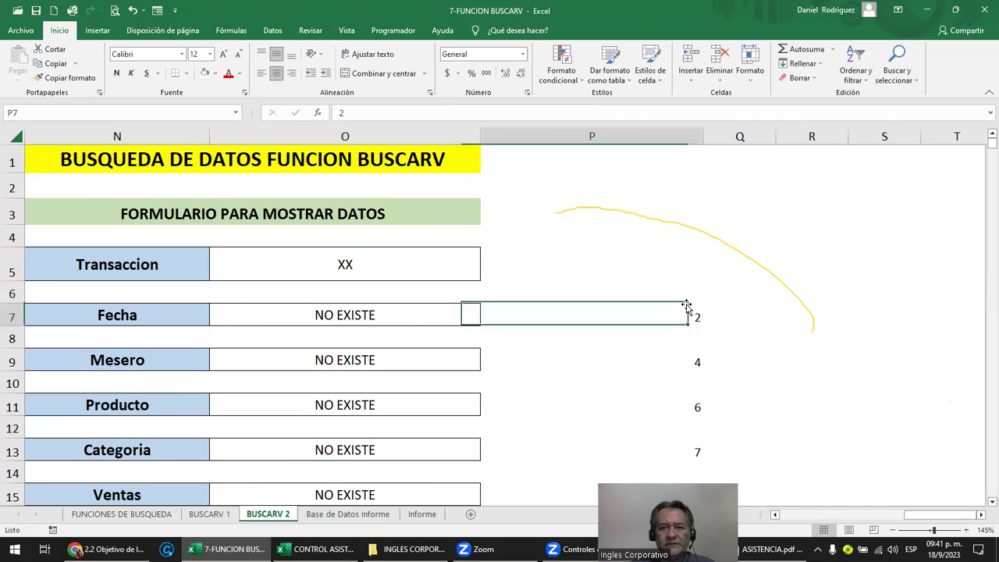
pyautogui.click(632, 134)
pyautogui.press('Delete')
# Enter transaction code 3 in O5 and inspect the Fecha and Mesero results.
pyautogui.click(381, 264)
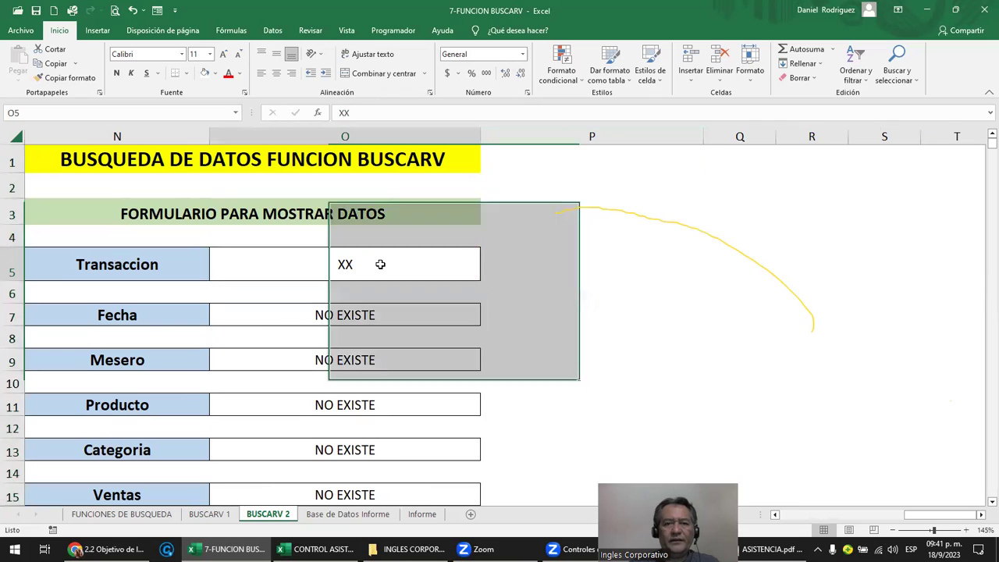
pyautogui.click(363, 315)
pyautogui.click(345, 266)
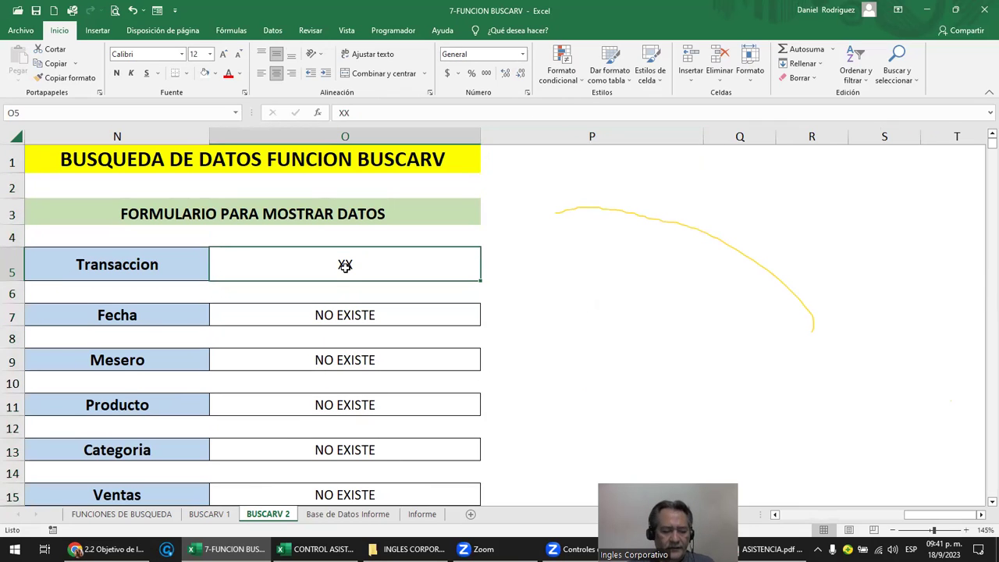
pyautogui.write('3')
pyautogui.press('Return')
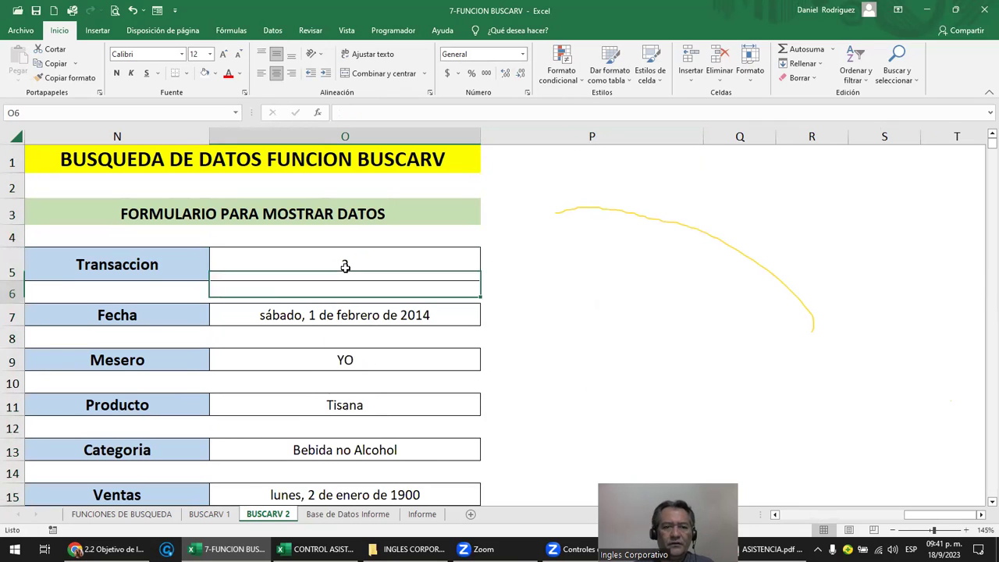
pyautogui.click(333, 358)
# Format the Ventas result in O15 as currency (Moneda).
pyautogui.scroll(-2, 337, 357)
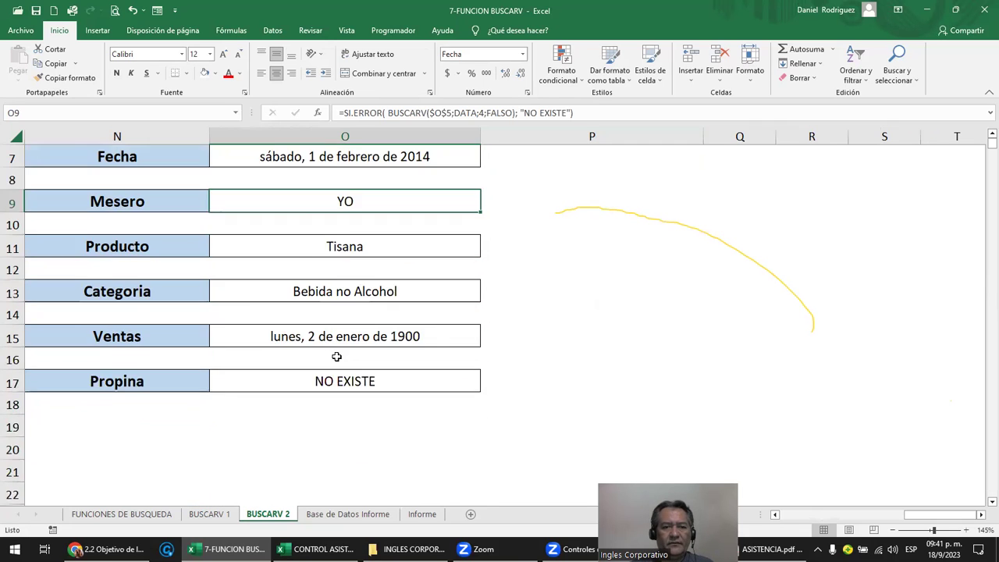
pyautogui.scroll(-1, 336, 357)
pyautogui.scroll(1, 336, 356)
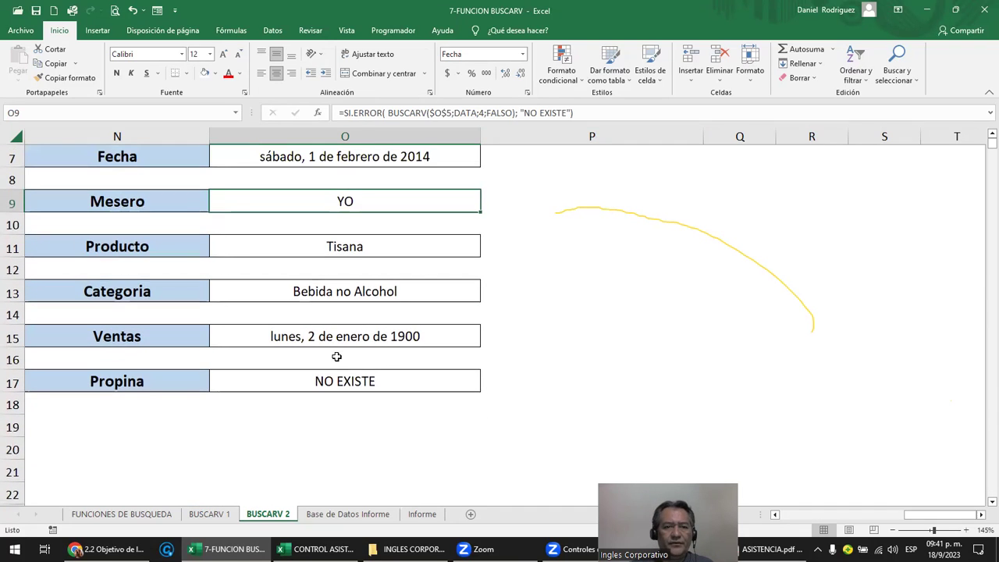
pyautogui.click(297, 338)
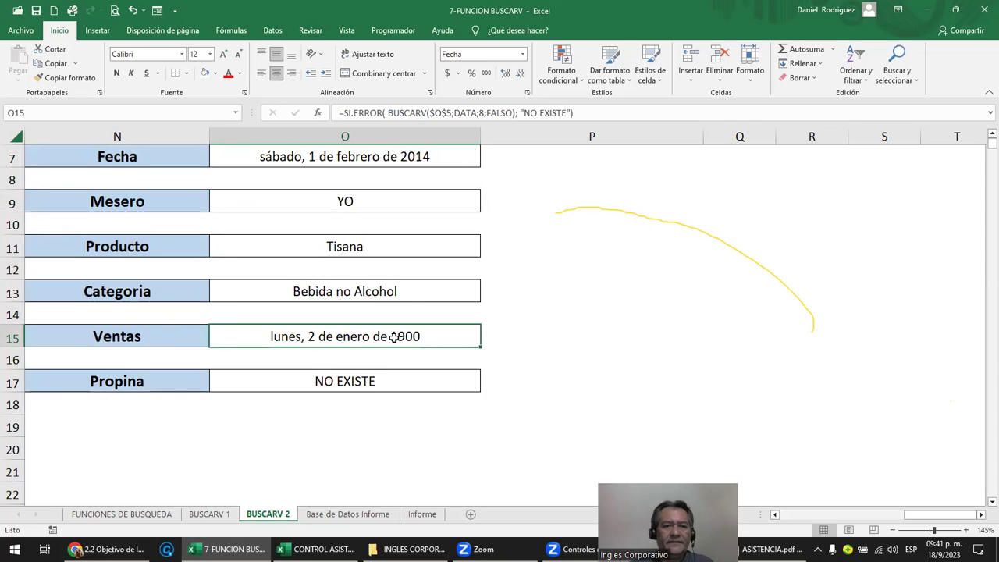
pyautogui.click(522, 53)
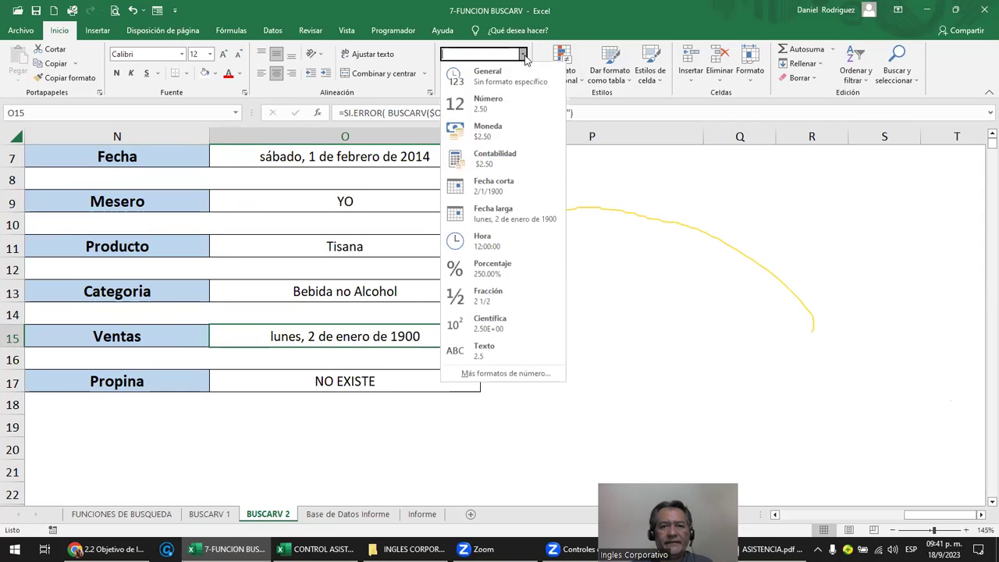
pyautogui.click(485, 131)
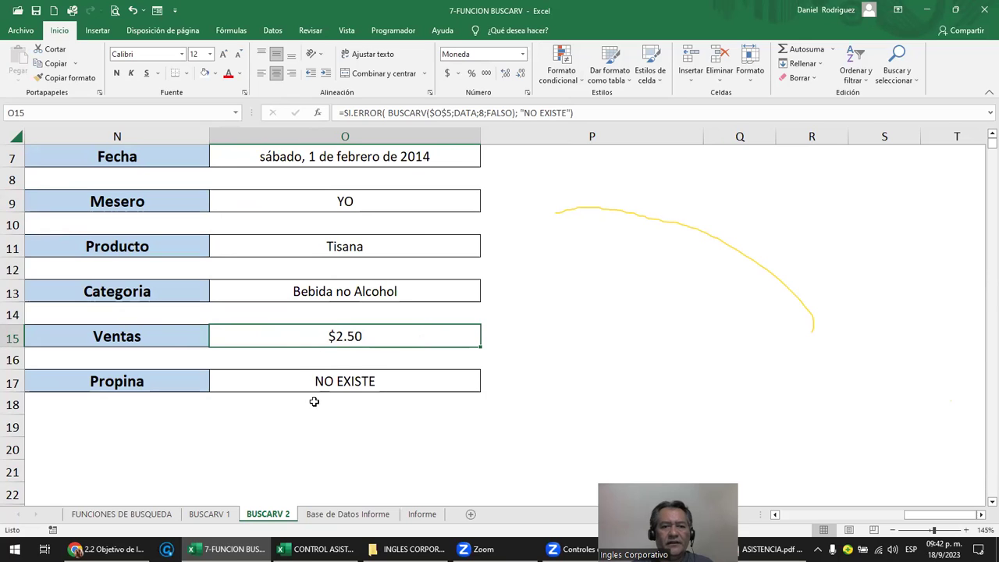
# Correct the Propina lookup in O17 from column 102 to column 10.
pyautogui.click(349, 381)
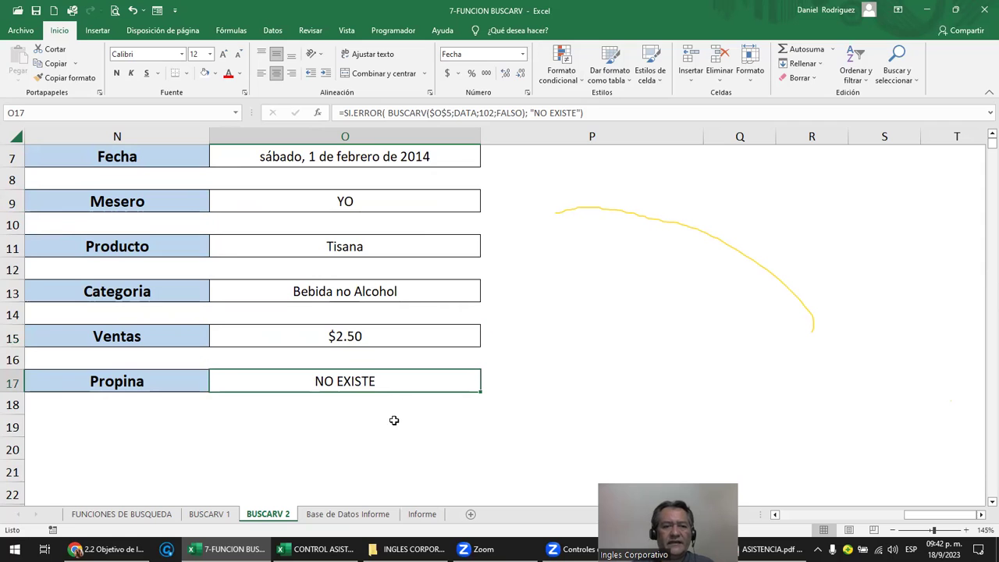
pyautogui.press('F2')
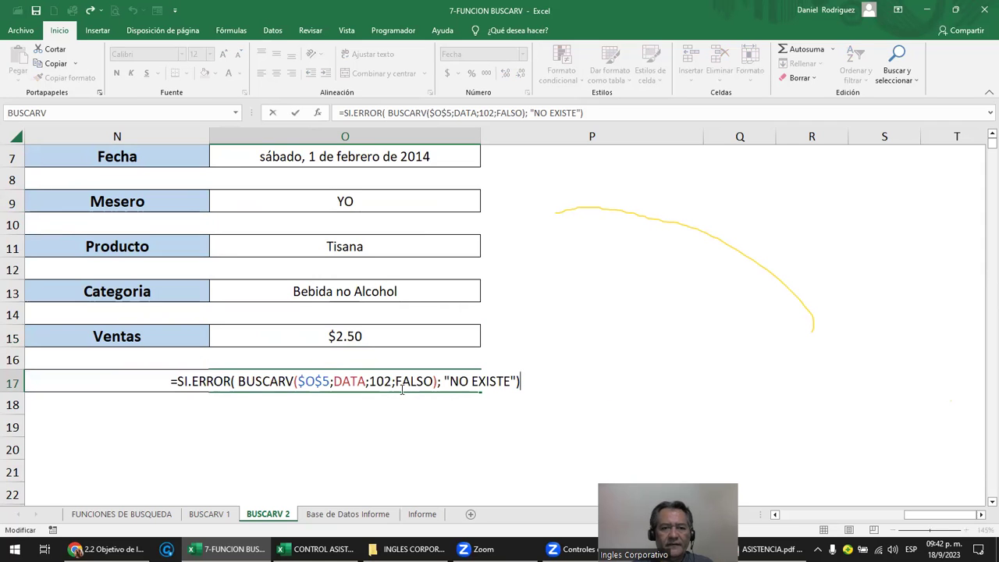
pyautogui.click(387, 380)
pyautogui.press('BackSpace')
pyautogui.hotkey('ctrl', 'Return')
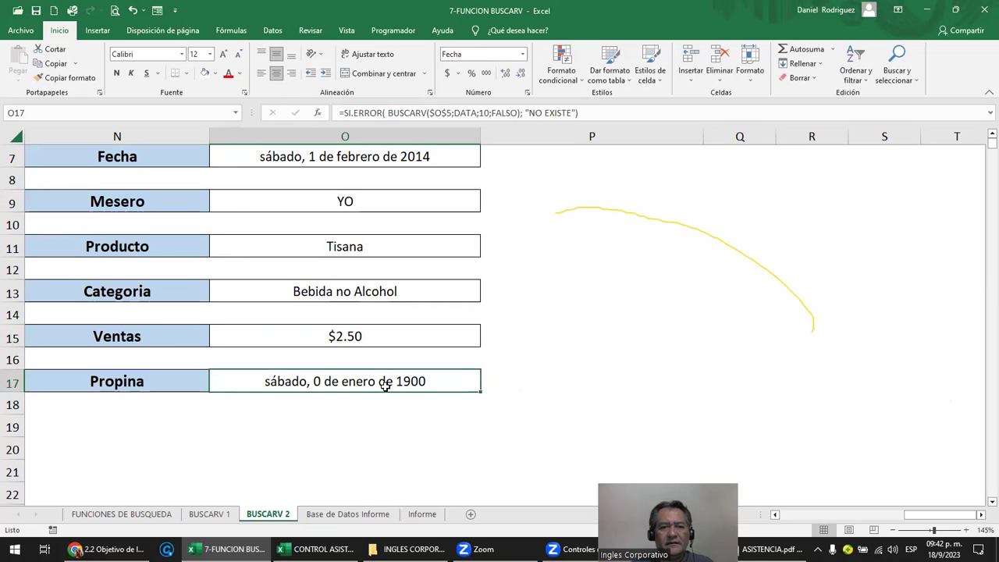
pyautogui.press('F2')
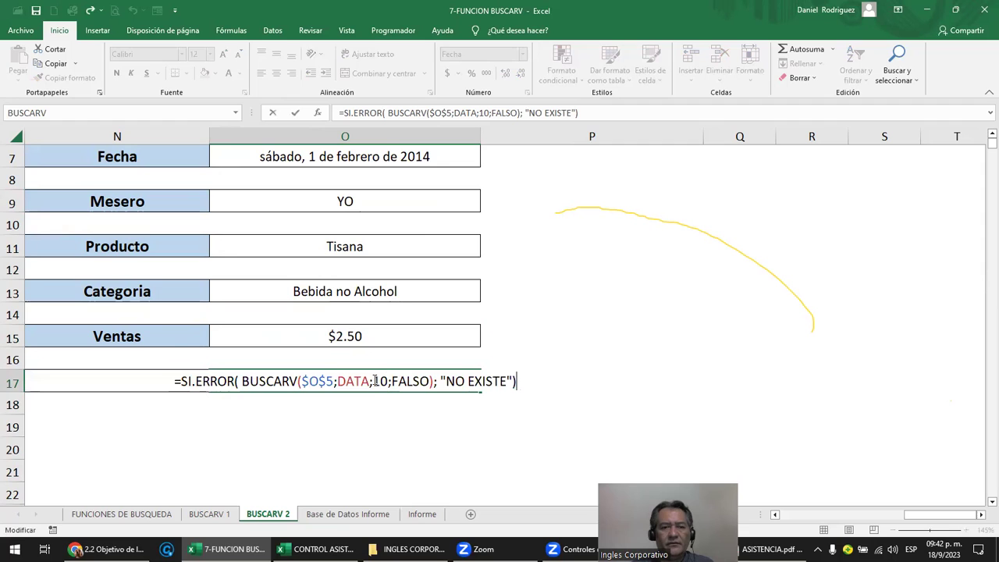
pyautogui.press('Escape')
pyautogui.doubleClick(371, 380)
pyautogui.press('Escape')
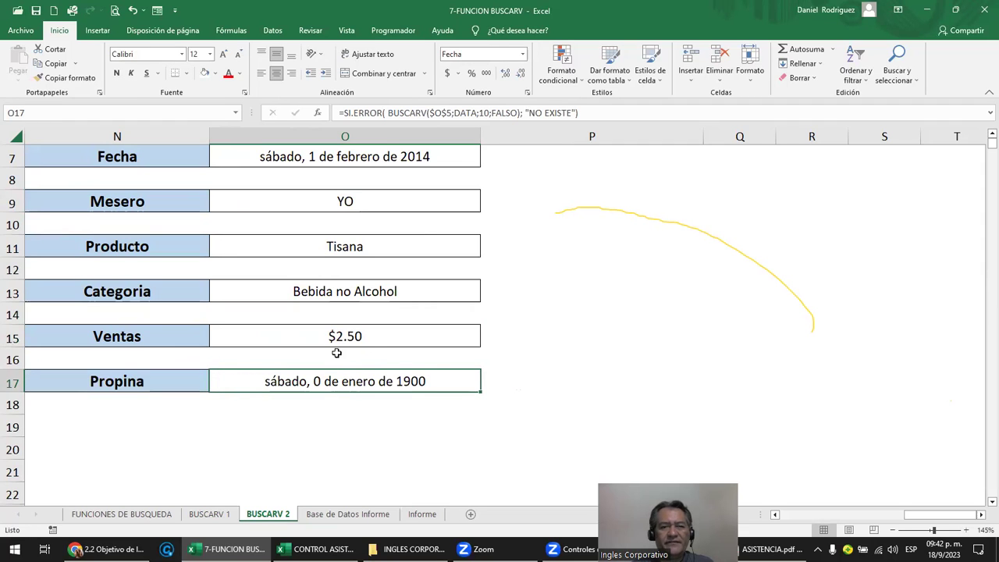
# Copy the currency format from O15 onto O17 with Copiar formato.
pyautogui.click(337, 337)
pyautogui.click(60, 80)
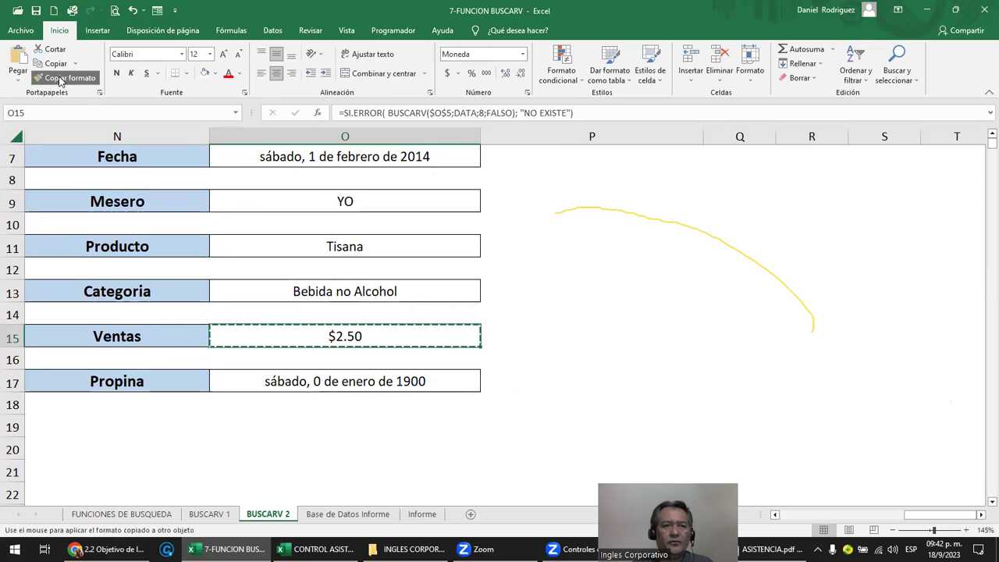
pyautogui.click(331, 380)
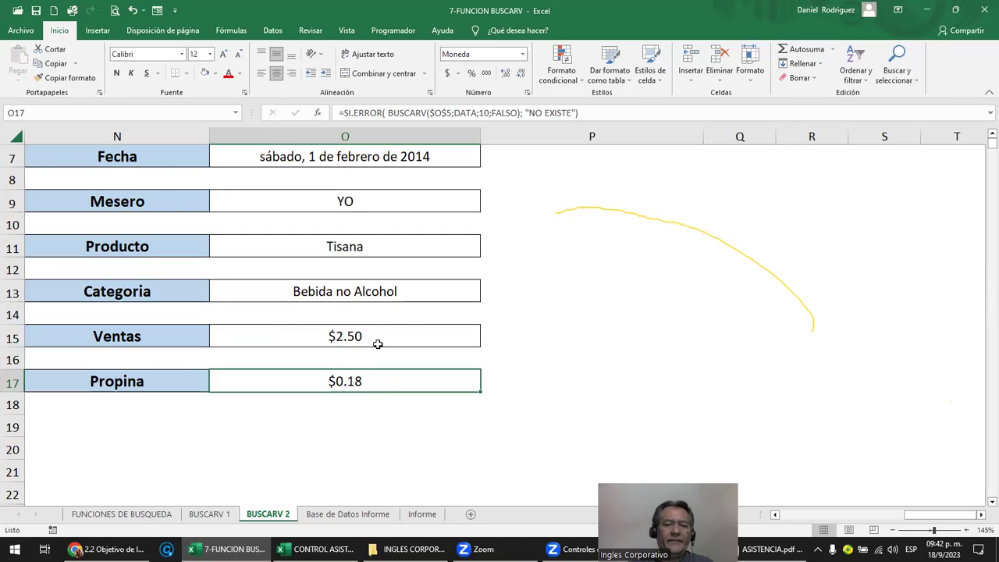
# Try transaction numbers 15 and 18745 in O5.
pyautogui.scroll(2, 377, 344)
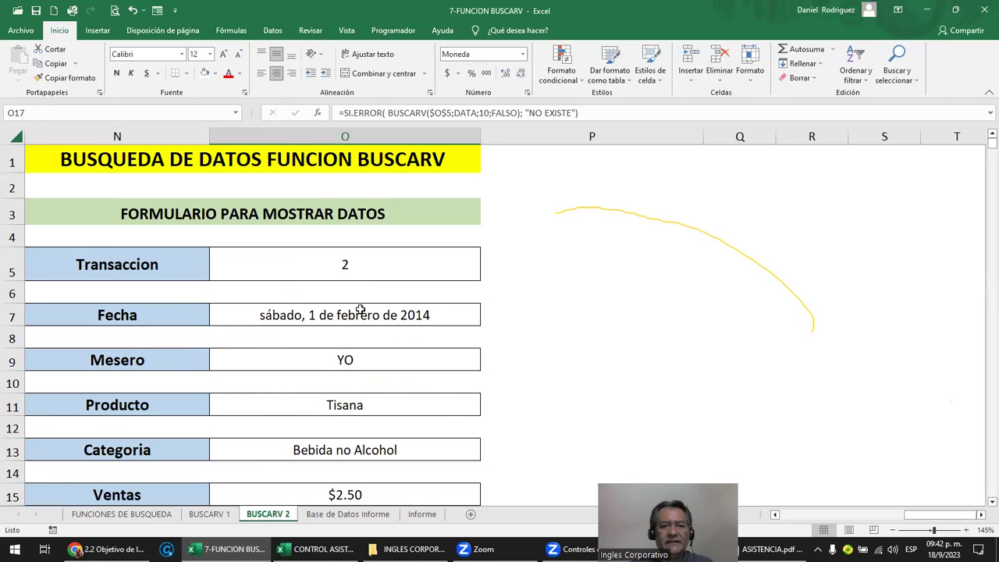
pyautogui.keyDown('ctrl'); pyautogui.scroll(-1, 359, 309); pyautogui.keyUp('ctrl')
pyautogui.scroll(-2, 360, 309)
pyautogui.scroll(1, 360, 309)
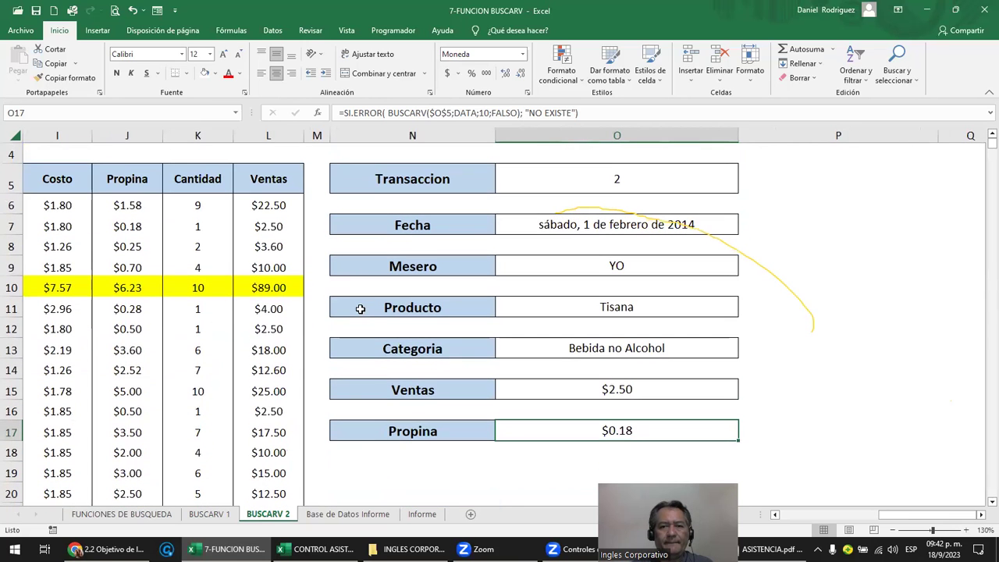
pyautogui.click(601, 168)
pyautogui.write('15')
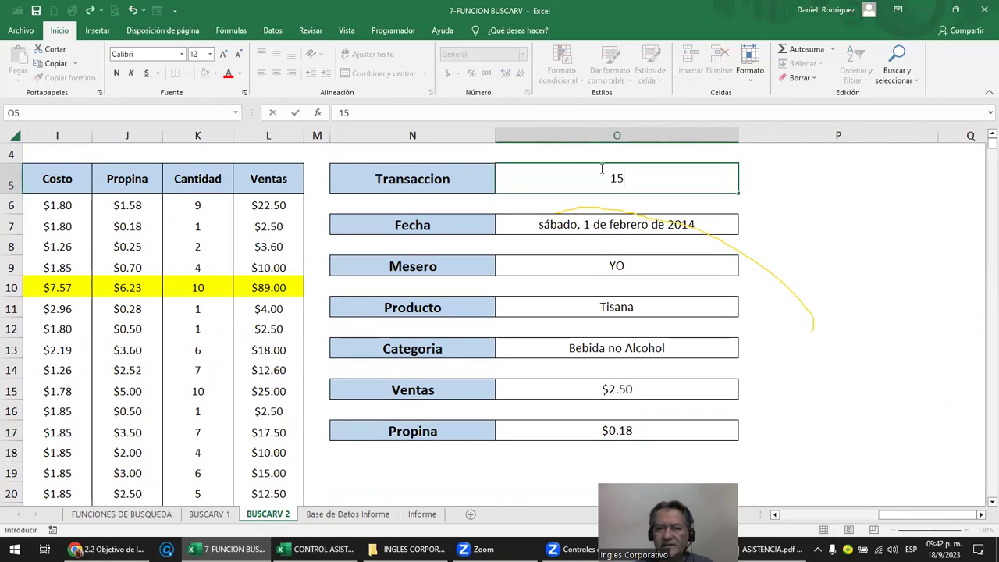
pyautogui.press('Return')
pyautogui.click(599, 168)
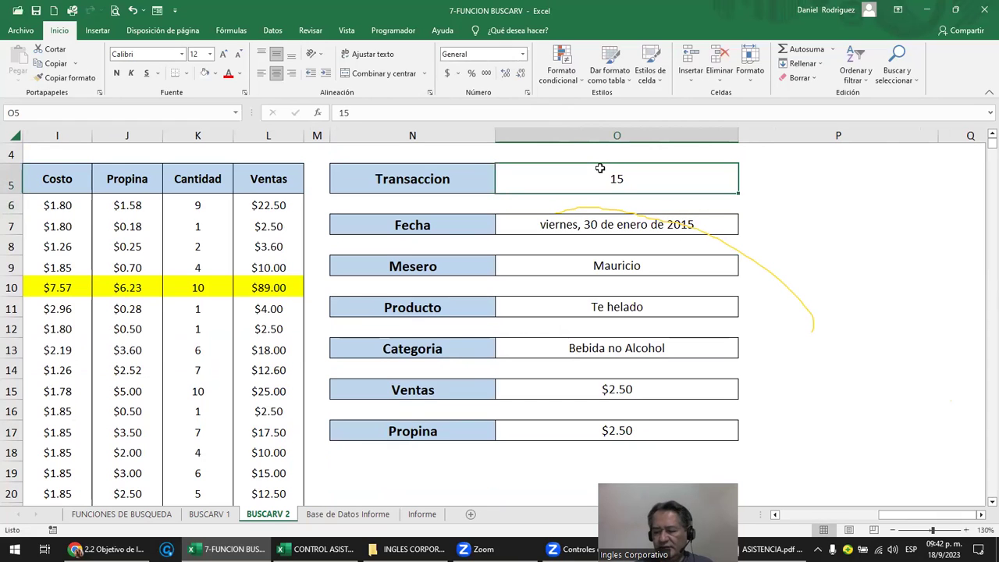
pyautogui.write('18745')
pyautogui.press('Return')
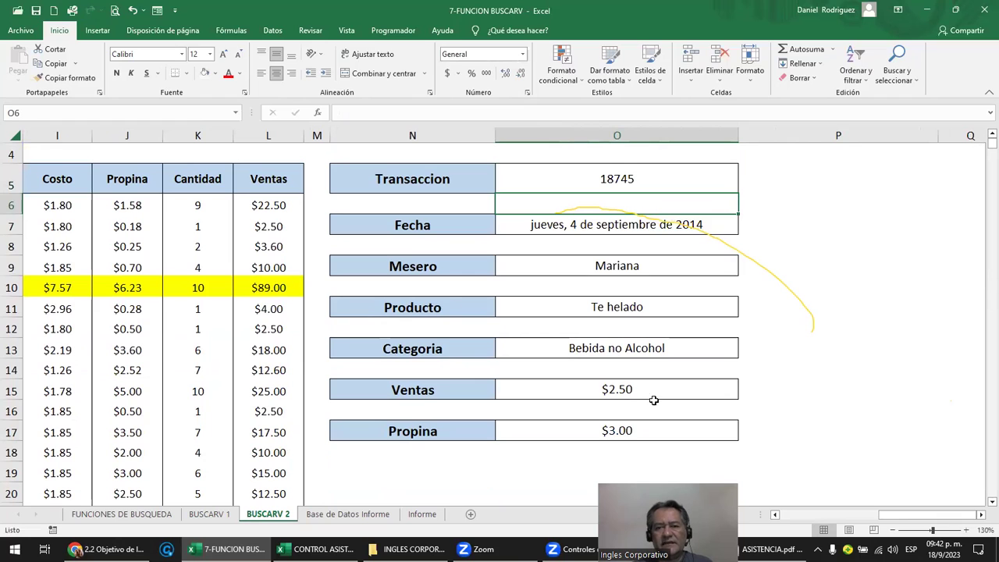
# Inspect the result cells' lookup formulas and clear the transaction number in O5.
pyautogui.click(655, 426)
pyautogui.click(620, 389)
pyautogui.moveTo(439, 392)
pyautogui.mouseDown()
pyautogui.moveTo(565, 393)
pyautogui.moveTo(466, 350)
pyautogui.mouseUp()
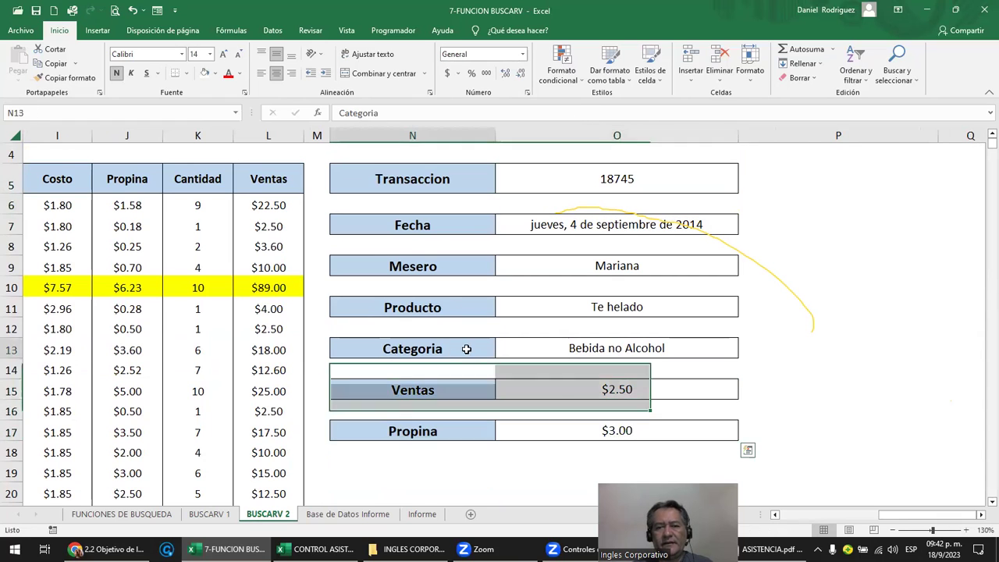
pyautogui.click(578, 350)
pyautogui.click(452, 312)
pyautogui.click(566, 309)
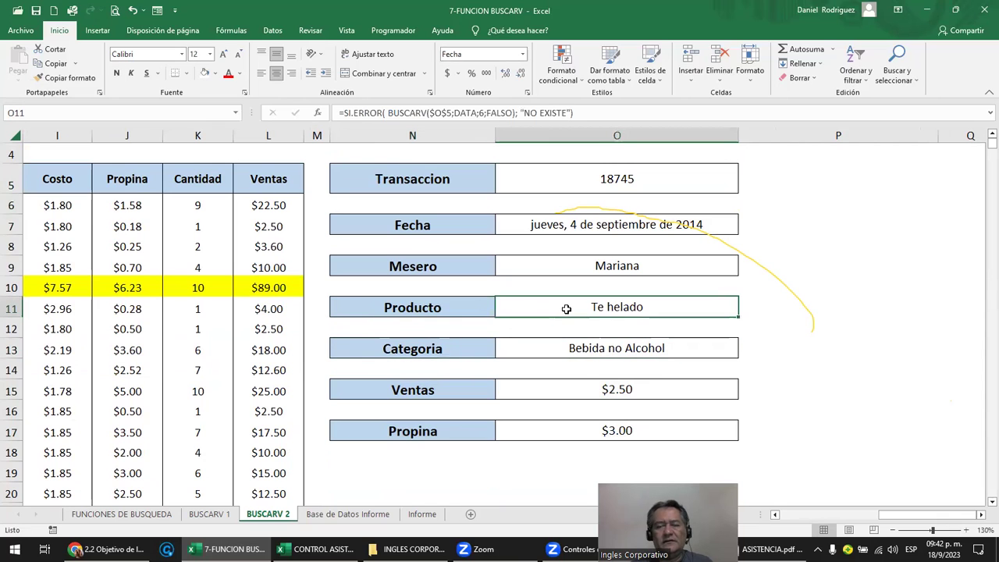
pyautogui.click(616, 187)
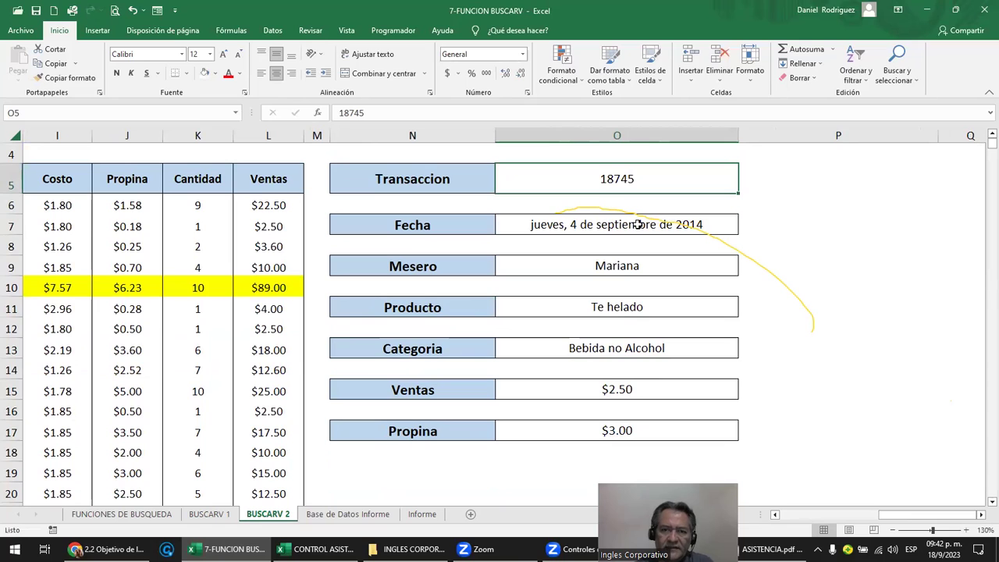
pyautogui.press('Delete')
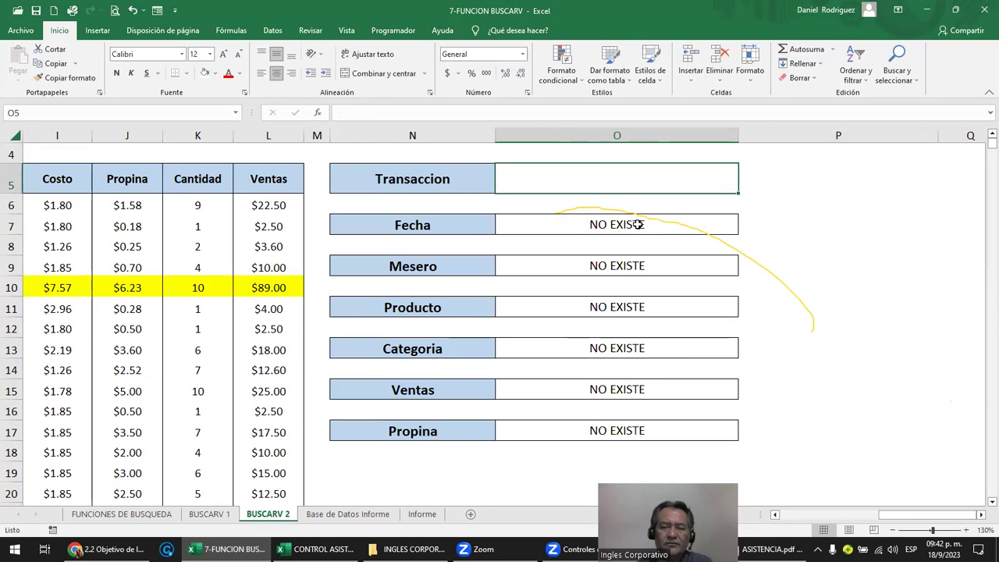
pyautogui.click(638, 228)
pyautogui.click(635, 269)
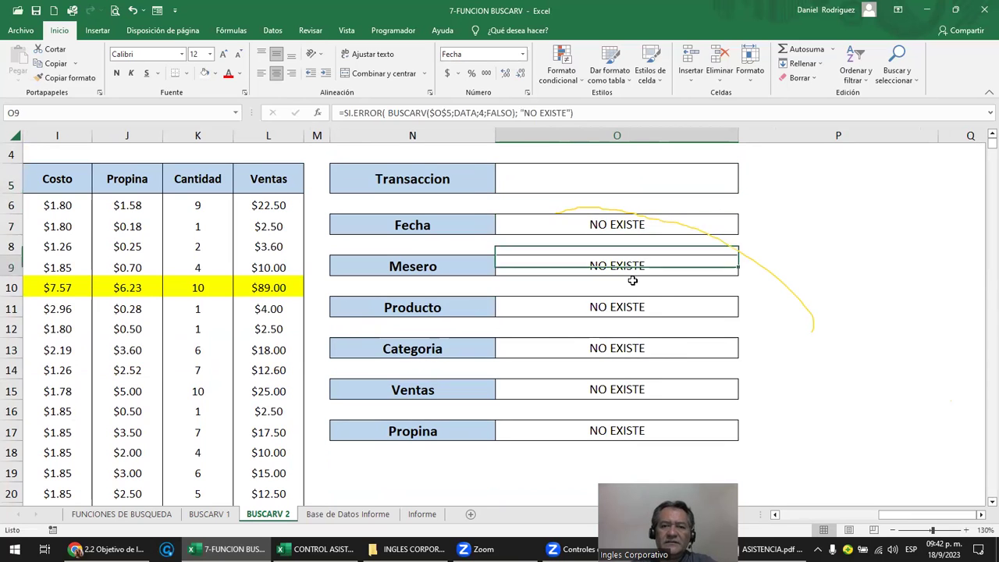
# Try invalid entries '=' and '***', then enter transaction 24 in O5.
pyautogui.click(612, 176)
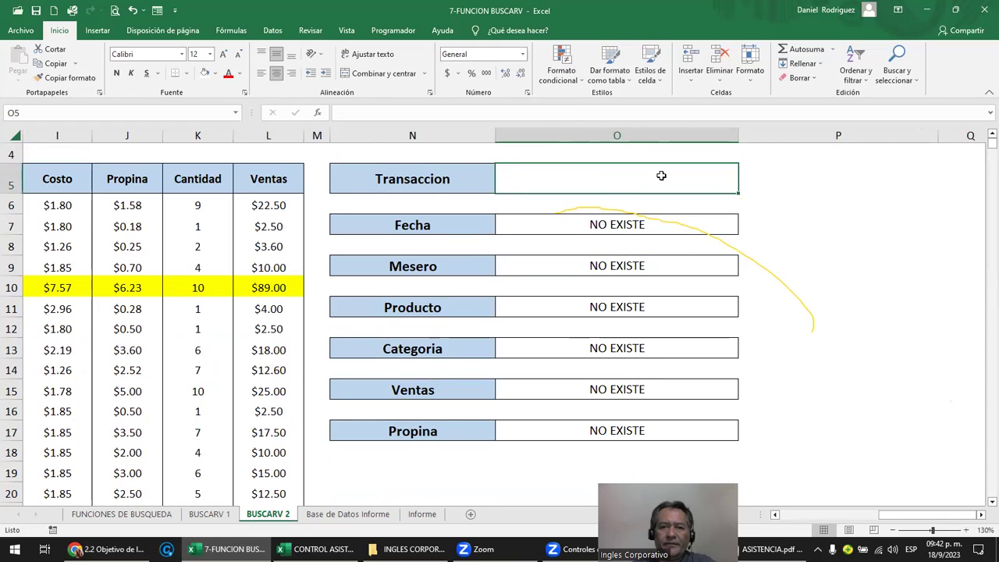
pyautogui.write('=')
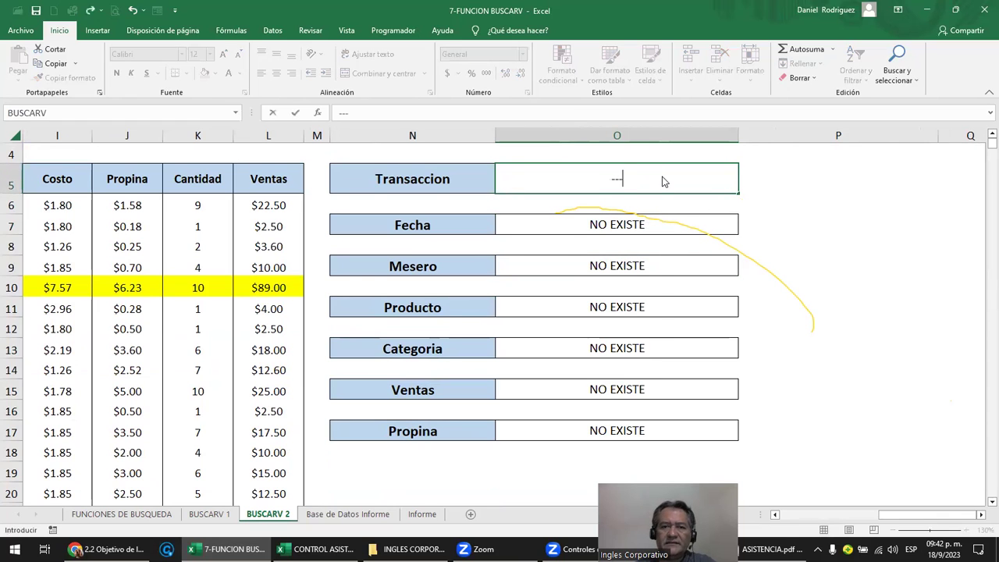
pyautogui.press('Return')
pyautogui.press('Return')
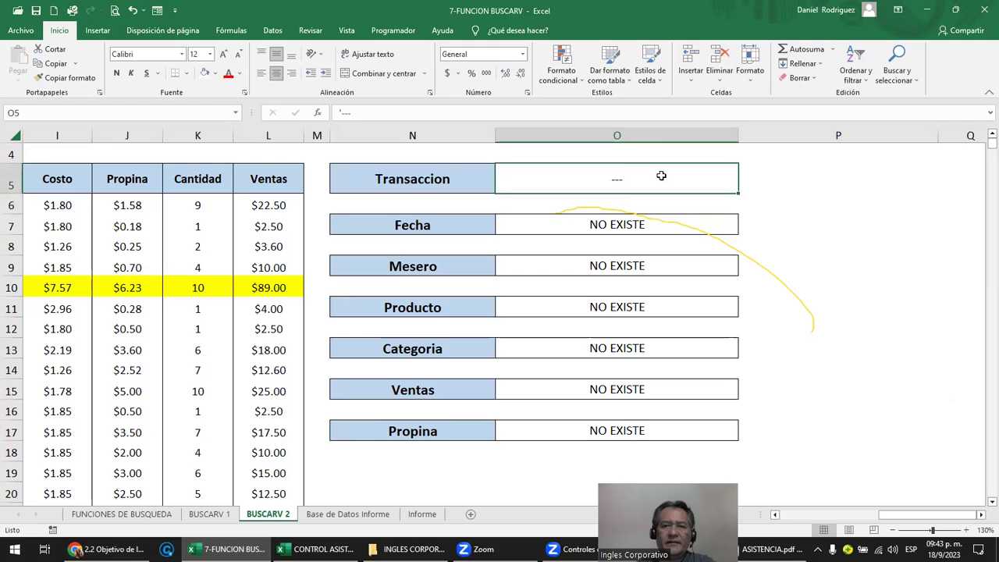
pyautogui.write("'***")
pyautogui.press('Return')
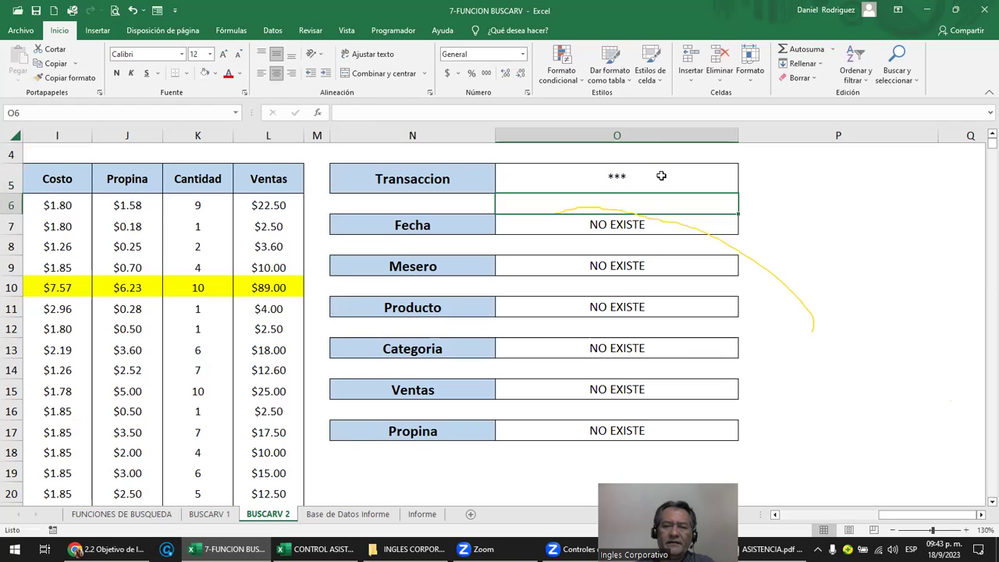
pyautogui.click(660, 175)
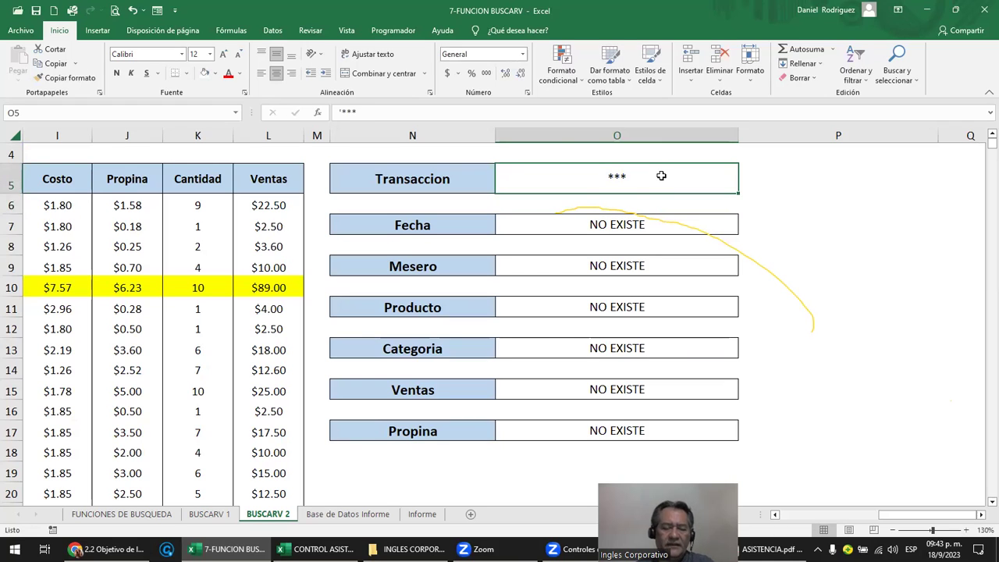
pyautogui.write('24')
pyautogui.press('Return')
# Select the named DATA range from the Name Box to review its extent.
pyautogui.click(662, 175)
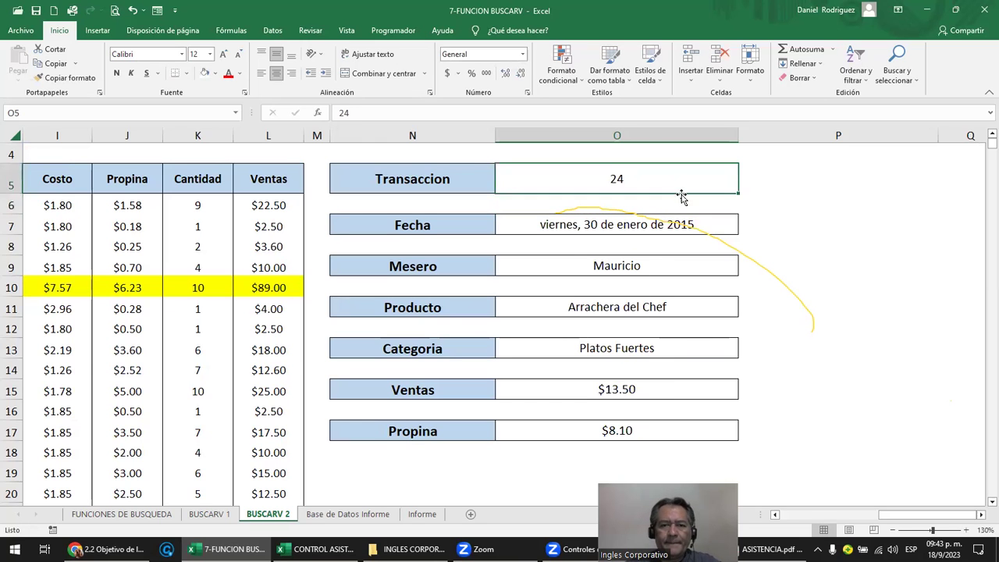
pyautogui.scroll(1, 682, 196)
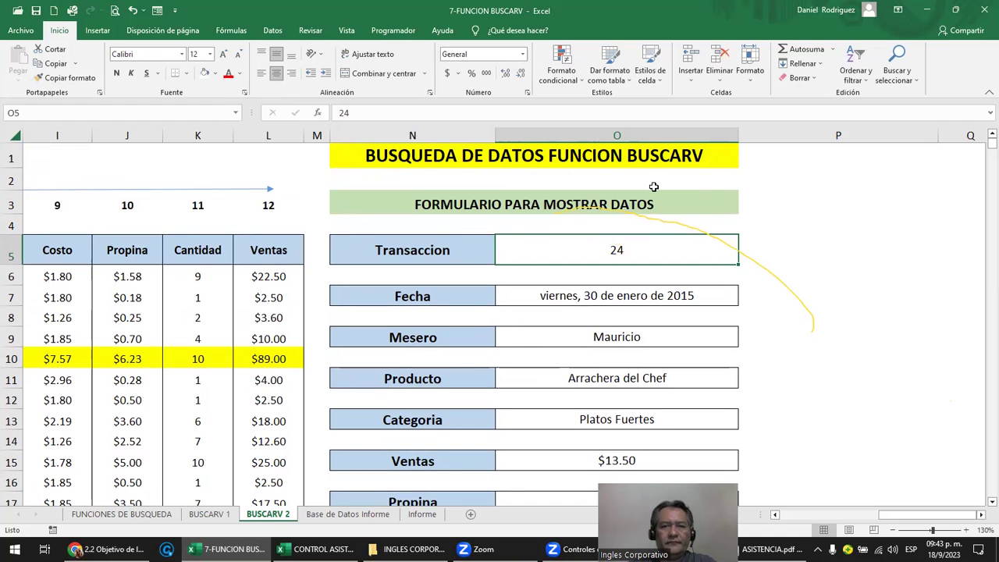
pyautogui.click(481, 310)
pyautogui.scroll(-1, 482, 310)
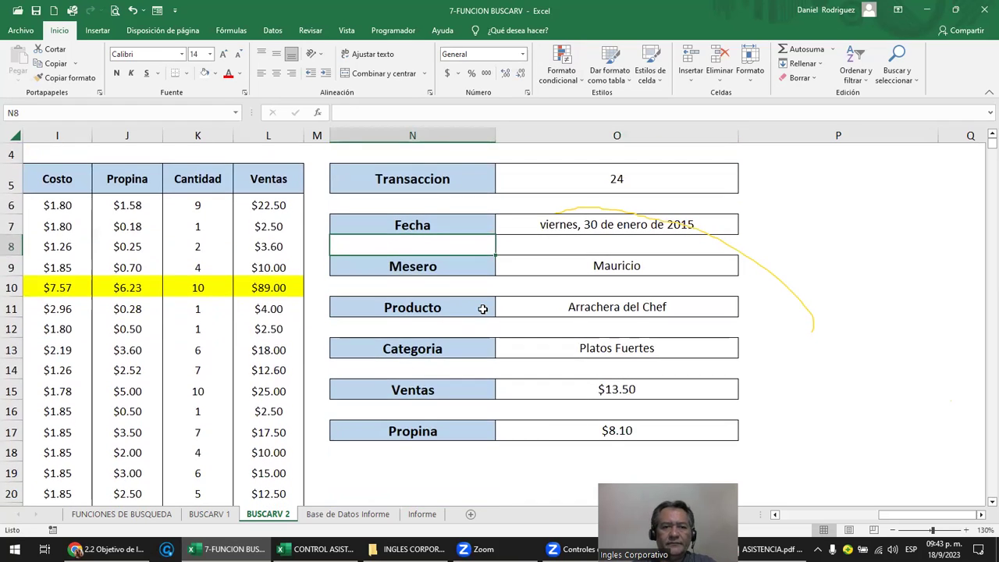
pyautogui.click(258, 210)
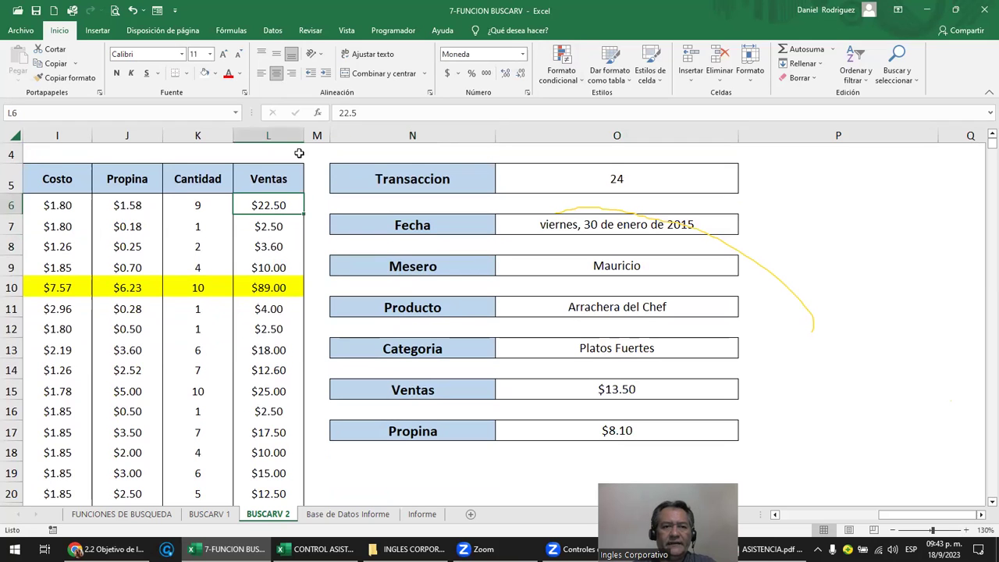
pyautogui.click(235, 112)
pyautogui.click(187, 131)
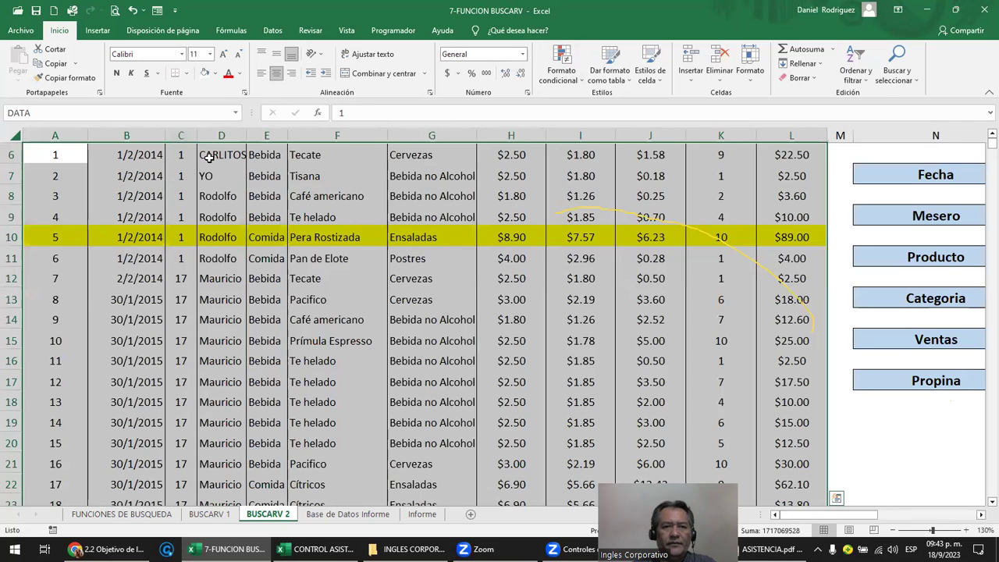
# Inspect the SI.ERROR/BUSCARV Fecha formula in O7 without changes, then show the Base de Datos Informe sheet.
pyautogui.click(509, 196)
pyautogui.press('Right')
pyautogui.press('Right')
pyautogui.press('Right')
pyautogui.press('Right')
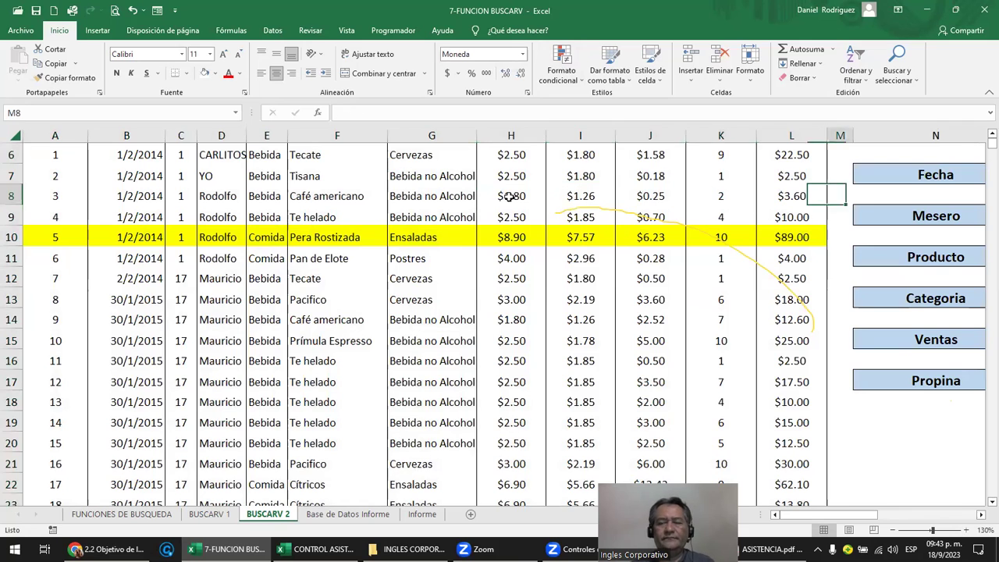
pyautogui.press('Right')
pyautogui.press('Right')
pyautogui.press('Right')
pyautogui.press('Right')
pyautogui.press('Up')
pyautogui.press('Up')
pyautogui.press('Up')
pyautogui.press('Up')
pyautogui.press('Up')
pyautogui.press('Up')
pyautogui.press('Down')
pyautogui.press('Down')
pyautogui.press('Down')
pyautogui.press('Down')
pyautogui.press('Down')
pyautogui.press('Down')
pyautogui.press('Left')
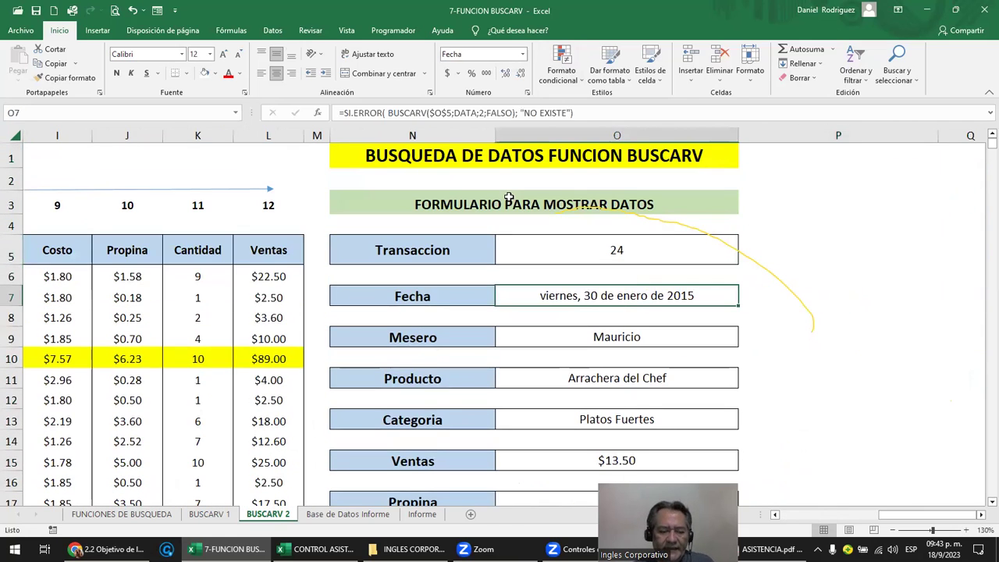
pyautogui.press('F2')
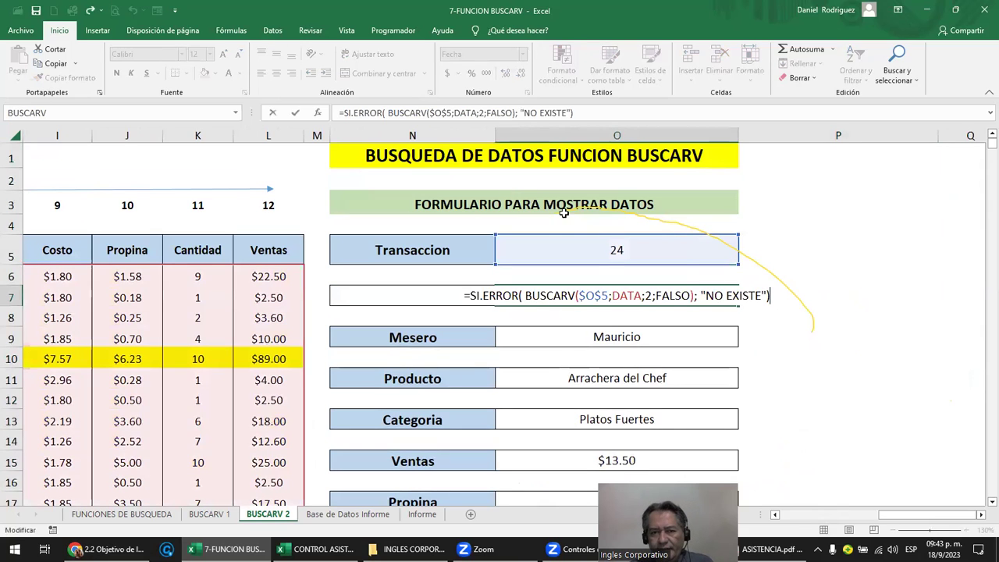
pyautogui.moveTo(611, 296); pyautogui.dragTo(642, 296)
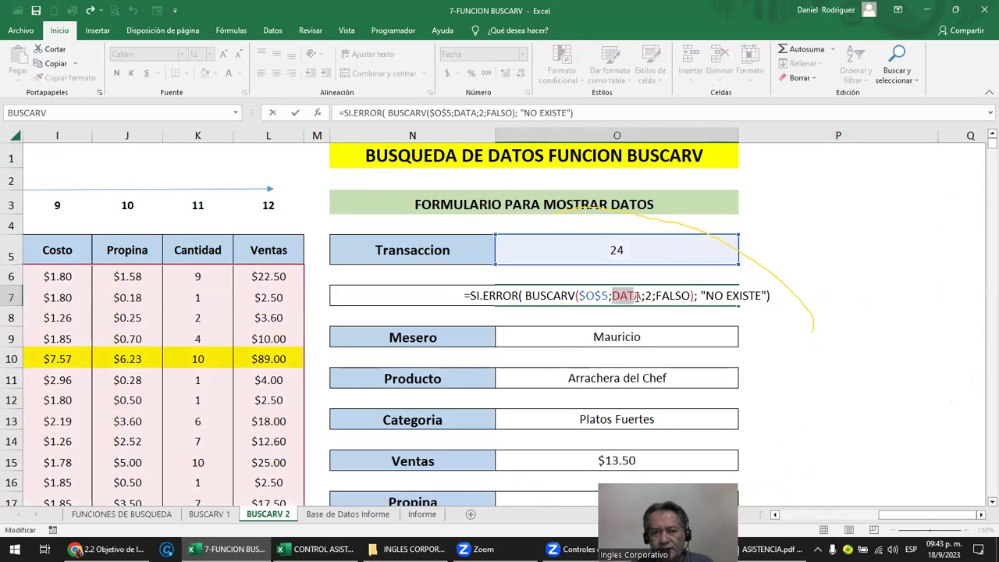
pyautogui.click(279, 315)
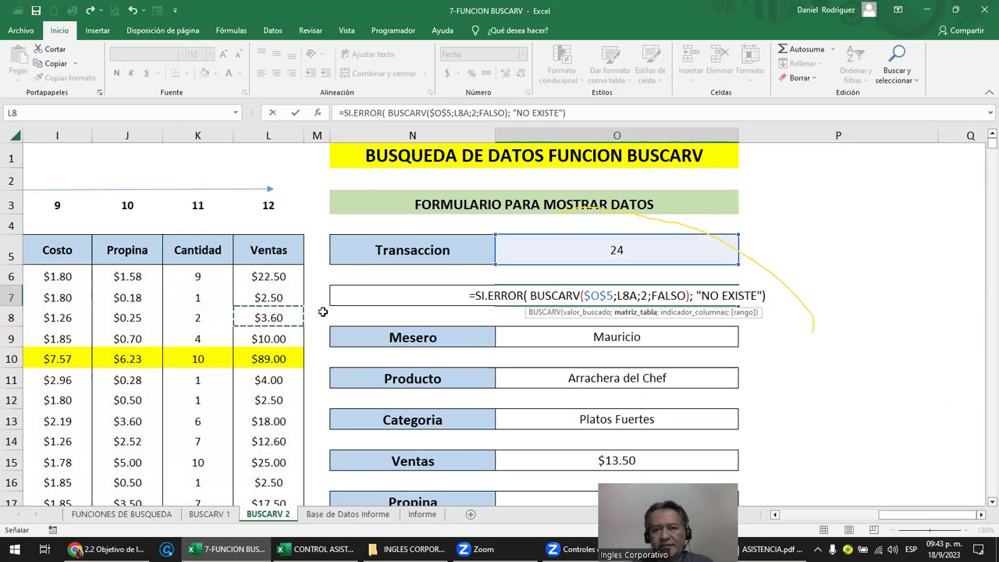
pyautogui.press('Escape')
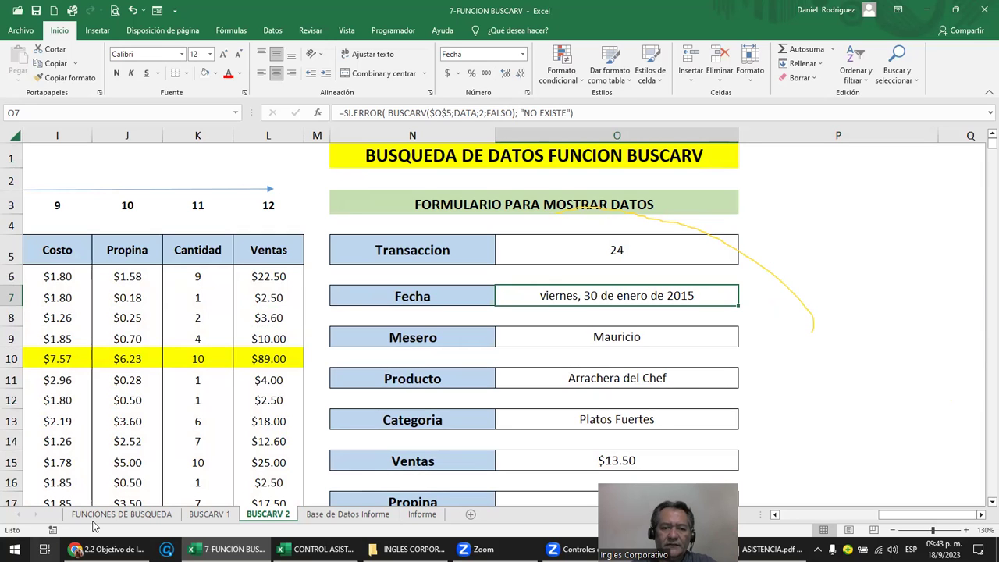
pyautogui.click(338, 516)
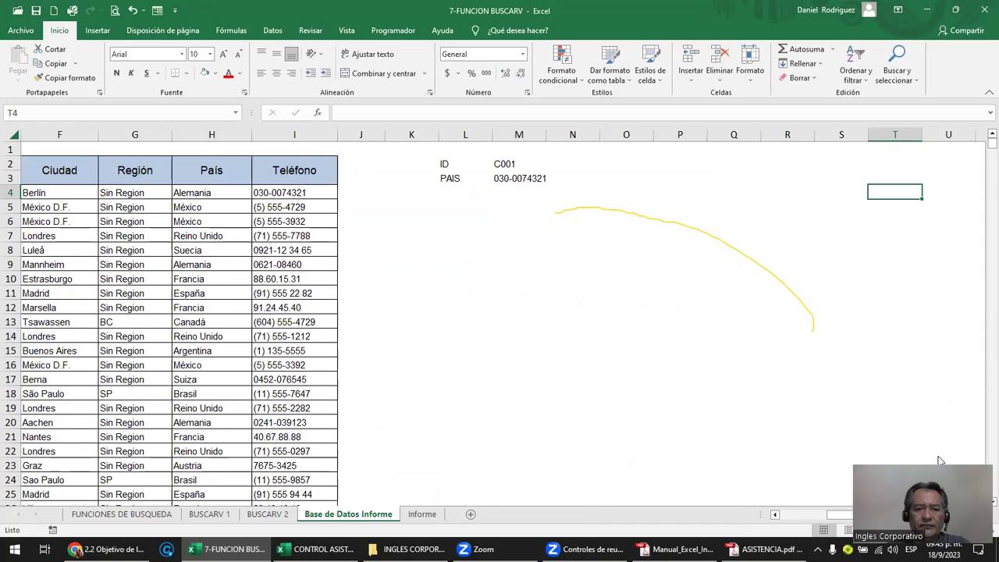
# Switch back and forth between Base de Datos Informe and the Informe report, ending on Informe.
pyautogui.click(393, 365)
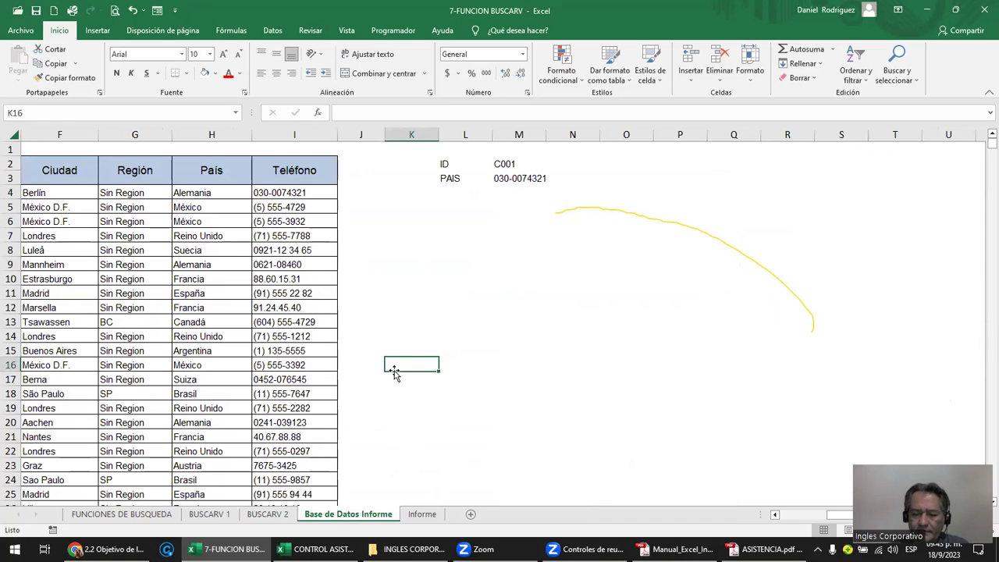
pyautogui.hotkey('ctrl', 'Home')
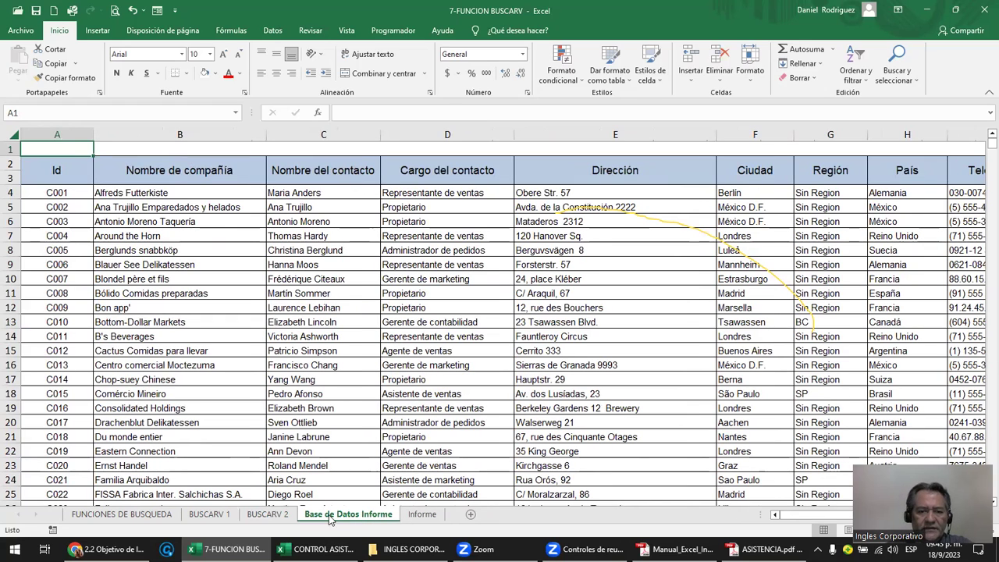
pyautogui.click(421, 515)
pyautogui.hotkey('ctrl', 'pageup')
pyautogui.click(420, 515)
pyautogui.hotkey('ctrl', 'pageup')
pyautogui.click(414, 517)
pyautogui.click(381, 518)
pyautogui.click(414, 517)
pyautogui.click(382, 518)
pyautogui.click(422, 515)
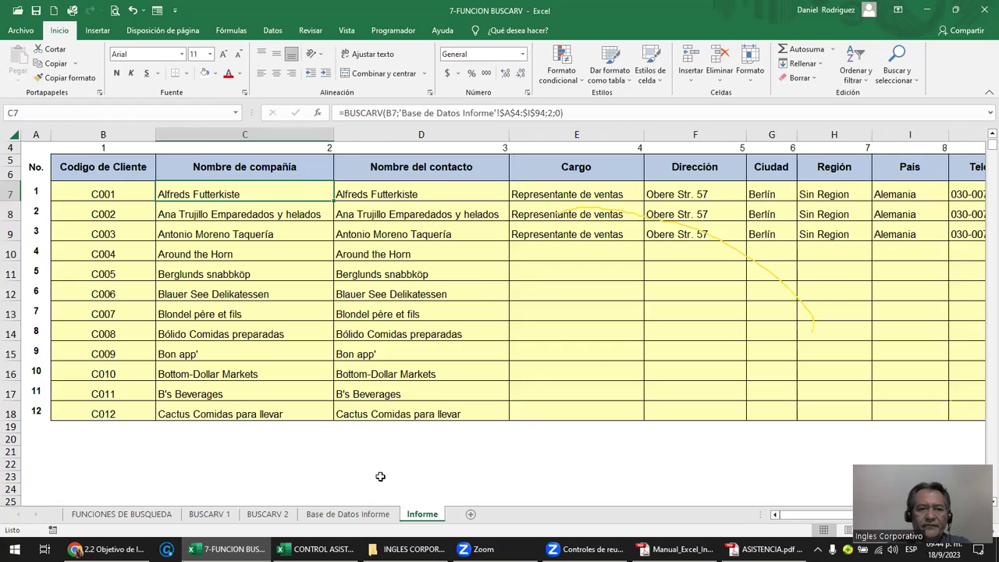
# Remove the copied lookup results from rows 8–18 so only row 7 keeps data, then return to the database.
pyautogui.click(184, 213)
pyautogui.hotkey('shift', 'Right')
pyautogui.hotkey('shift', 'Right')
pyautogui.hotkey('shift', 'Right')
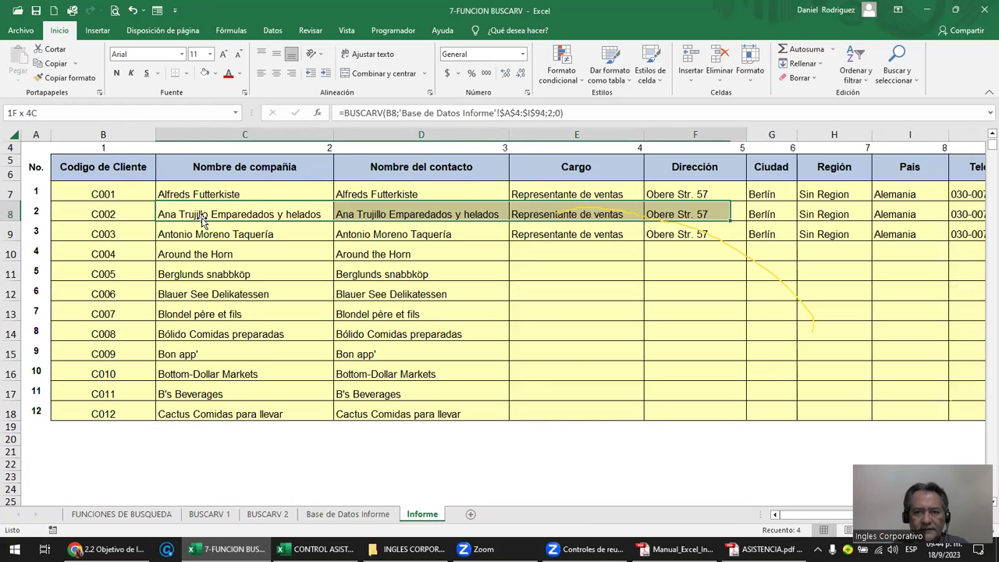
pyautogui.hotkey('shift', 'Right')
pyautogui.hotkey('shift', 'Right')
pyautogui.hotkey('shift', 'Right')
pyautogui.hotkey('shift', 'Right')
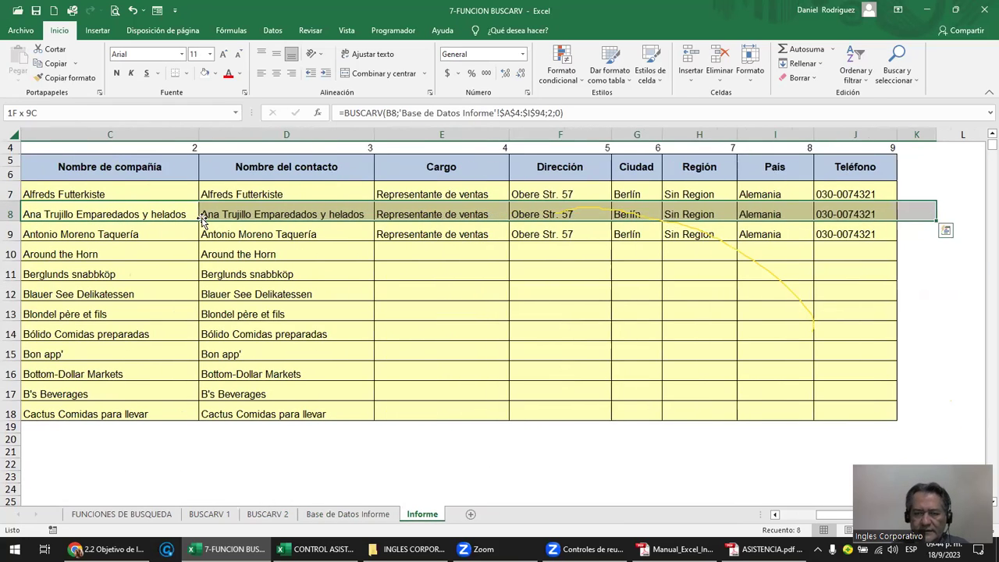
pyautogui.hotkey('ctrl', 'z')
pyautogui.hotkey('ctrl', 'z')
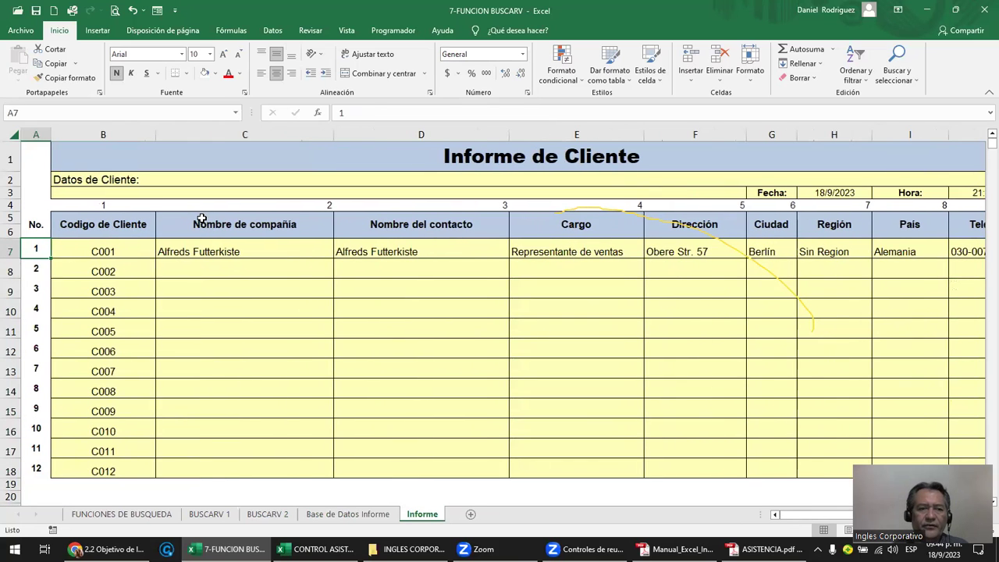
pyautogui.press('Down')
pyautogui.press('Right')
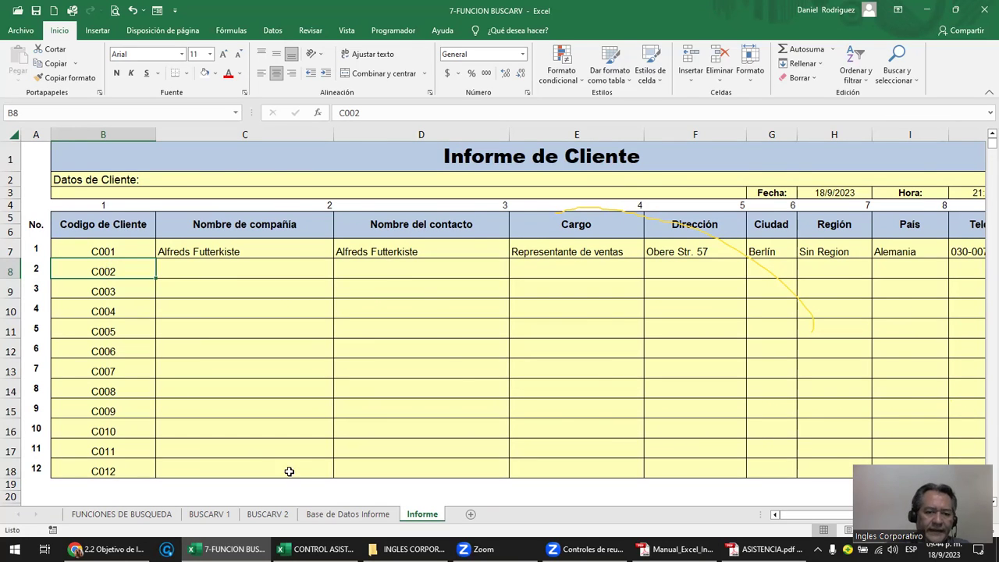
pyautogui.click(324, 514)
# Check the client codes run from C001 in A4 to C091 in row 94, then select C7 on Informe.
pyautogui.click(74, 196)
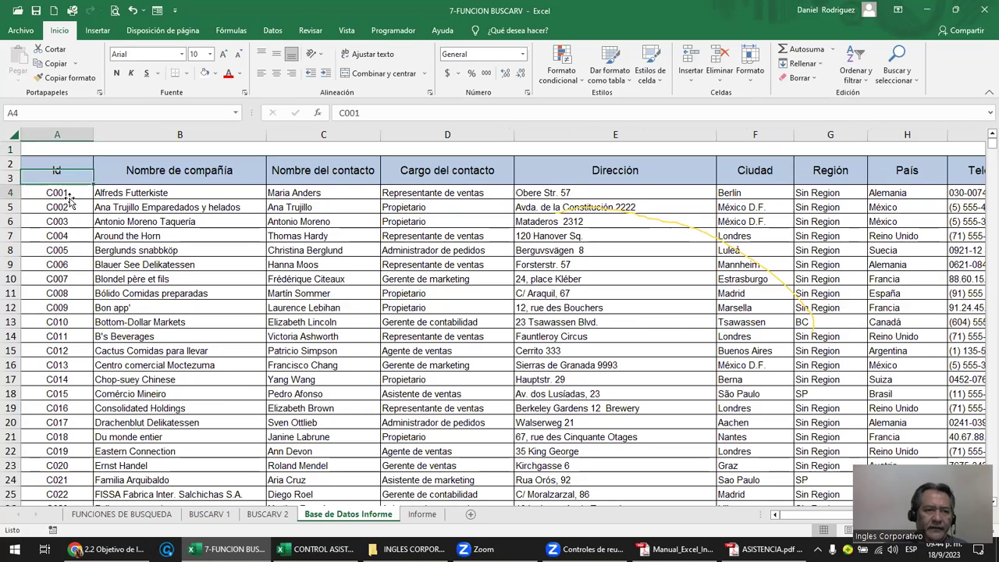
pyautogui.keyDown('ctrl'); pyautogui.scroll(1, 72, 215); pyautogui.keyUp('ctrl')
pyautogui.keyDown('ctrl'); pyautogui.scroll(2, 72, 216); pyautogui.keyUp('ctrl')
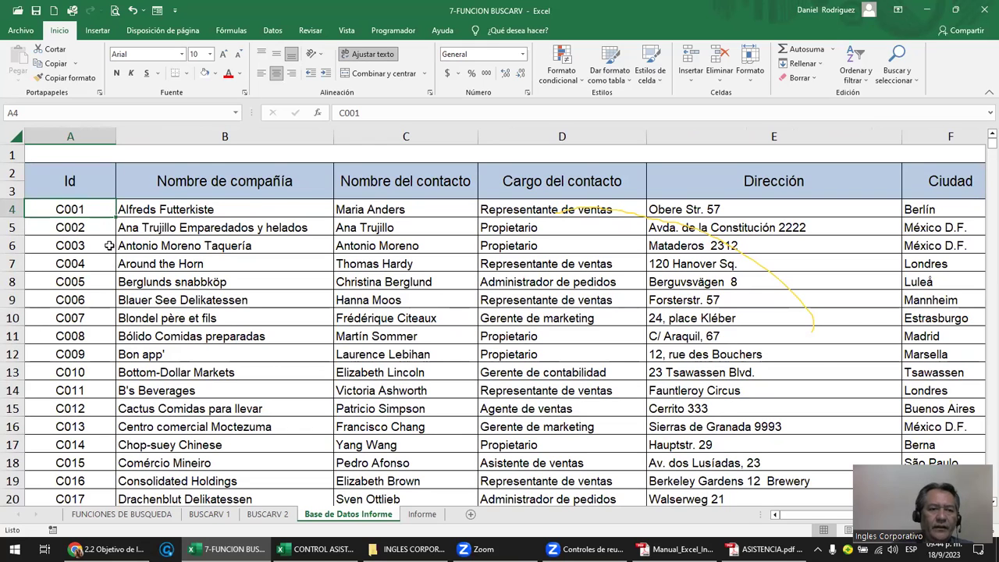
pyautogui.hotkey('ctrl', 'Down')
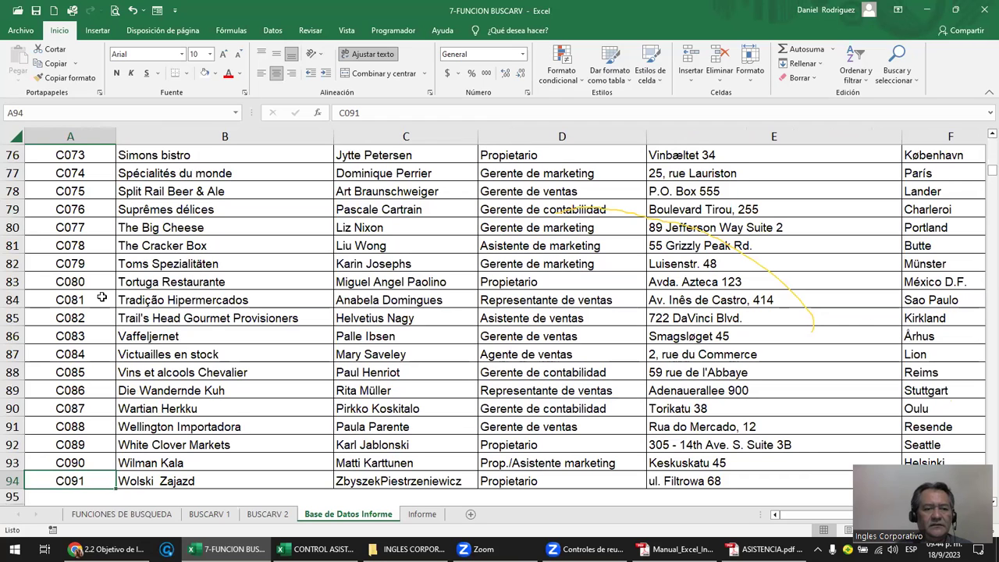
pyautogui.hotkey('ctrl', 'Up')
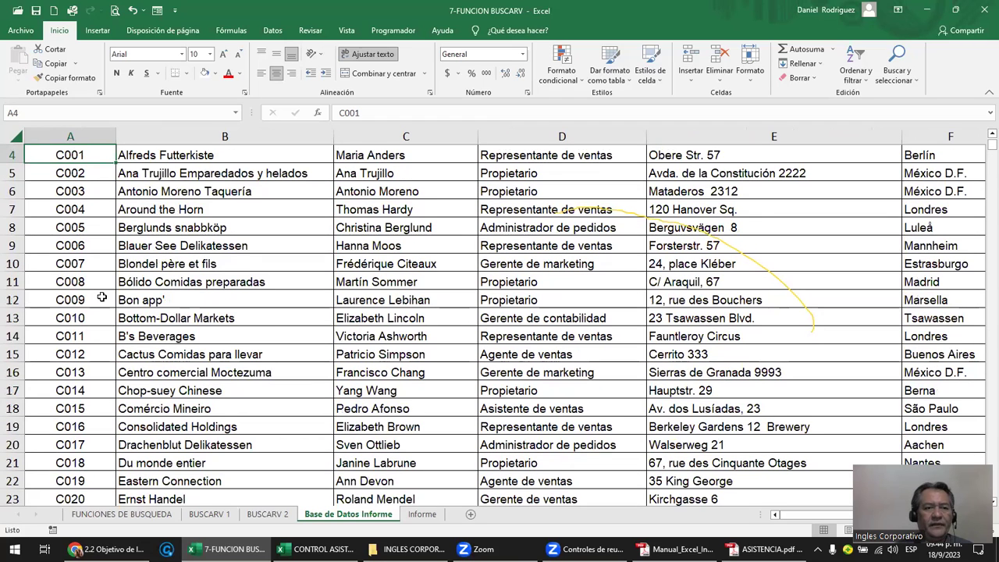
pyautogui.scroll(1, 102, 297)
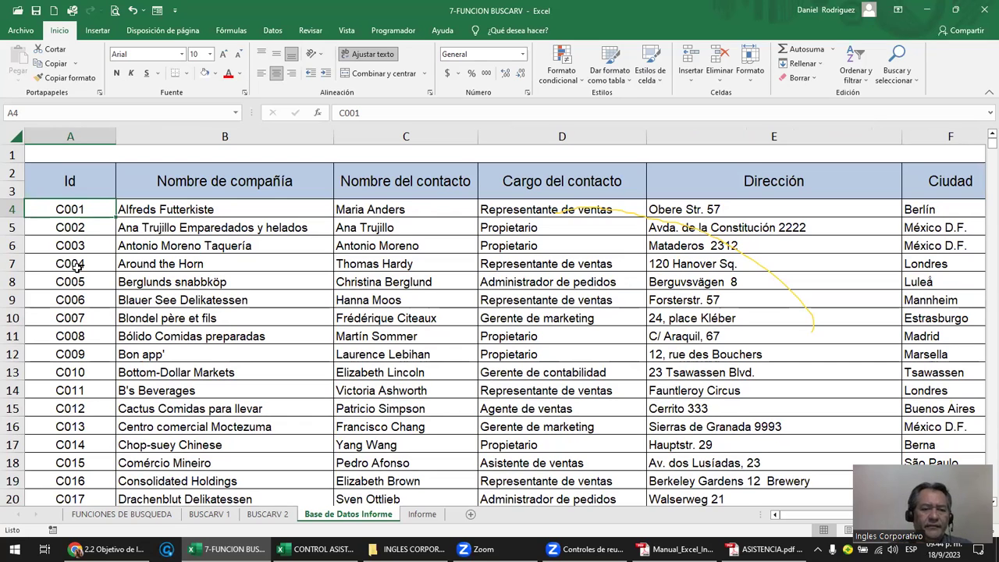
pyautogui.click(429, 515)
pyautogui.click(226, 251)
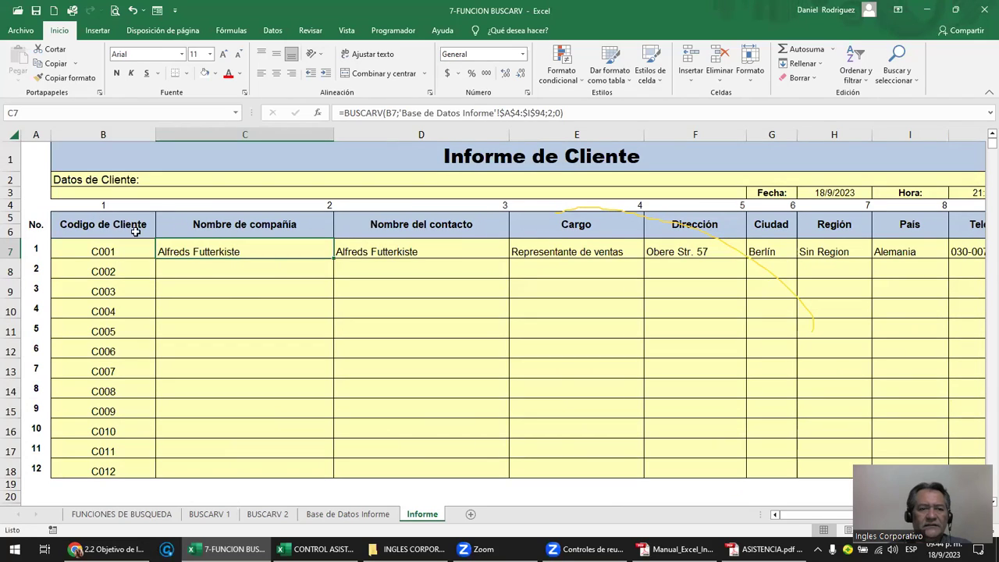
# Select the Informe report's header row across to Teléfono to review its columns.
pyautogui.click(97, 229)
pyautogui.moveTo(98, 230); pyautogui.dragTo(960, 227)
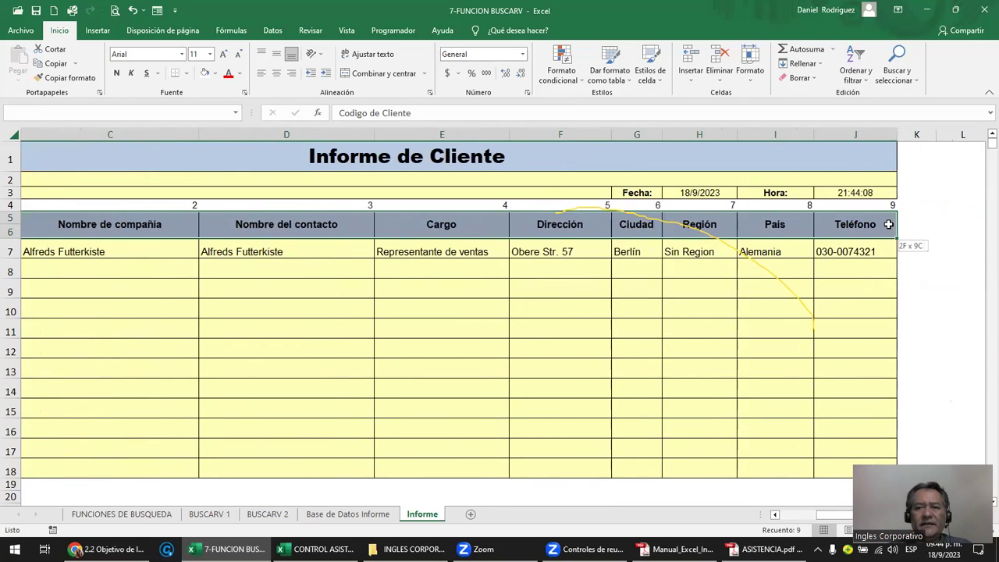
pyautogui.moveTo(961, 227); pyautogui.dragTo(888, 224)
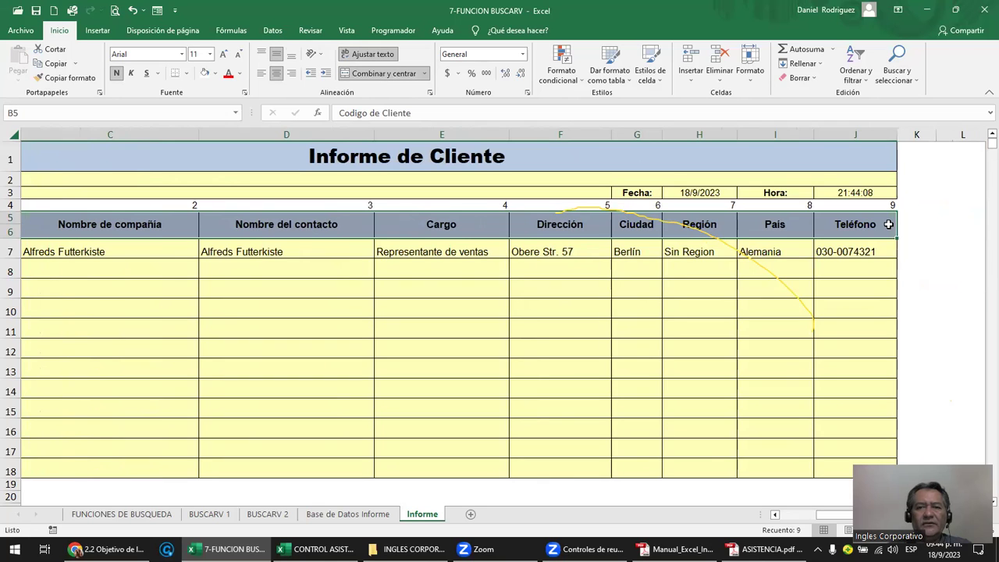
pyautogui.click(409, 263)
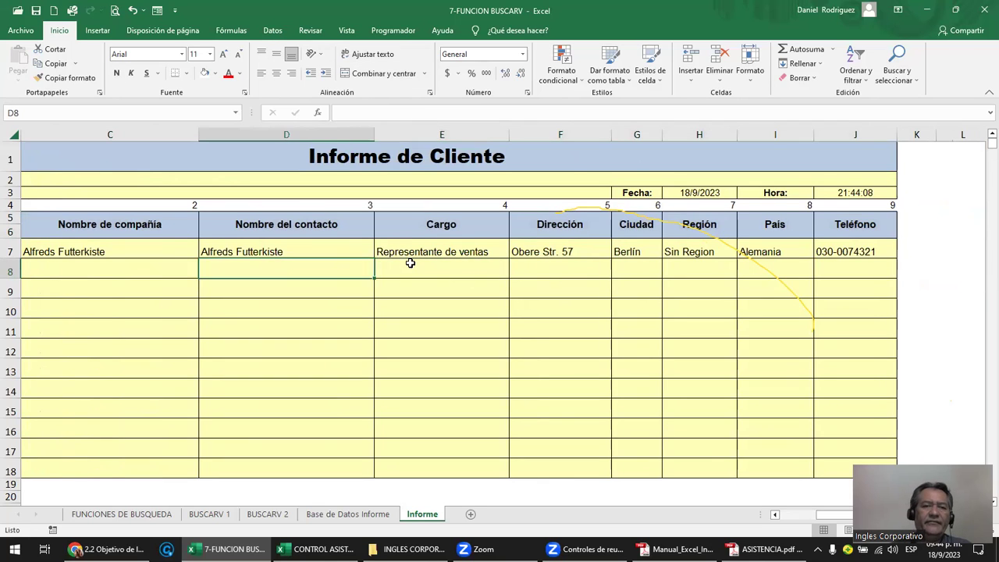
pyautogui.press('Home')
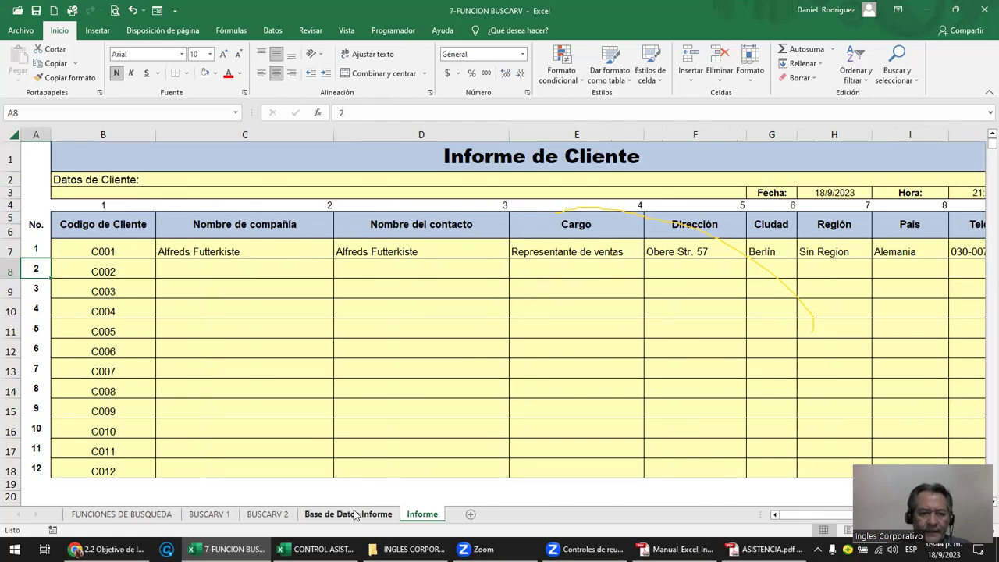
# On Base de Datos Informe, review the first client's record and the table's header row.
pyautogui.click(352, 515)
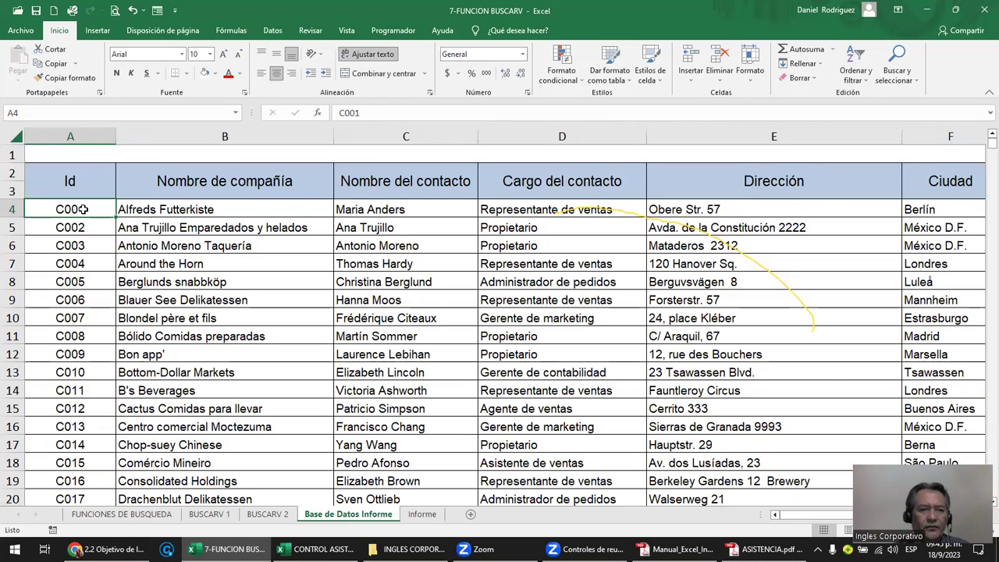
pyautogui.press('Right')
pyautogui.hotkey('shift', 'Right')
pyautogui.hotkey('shift', 'Right')
pyautogui.hotkey('shift', 'Right')
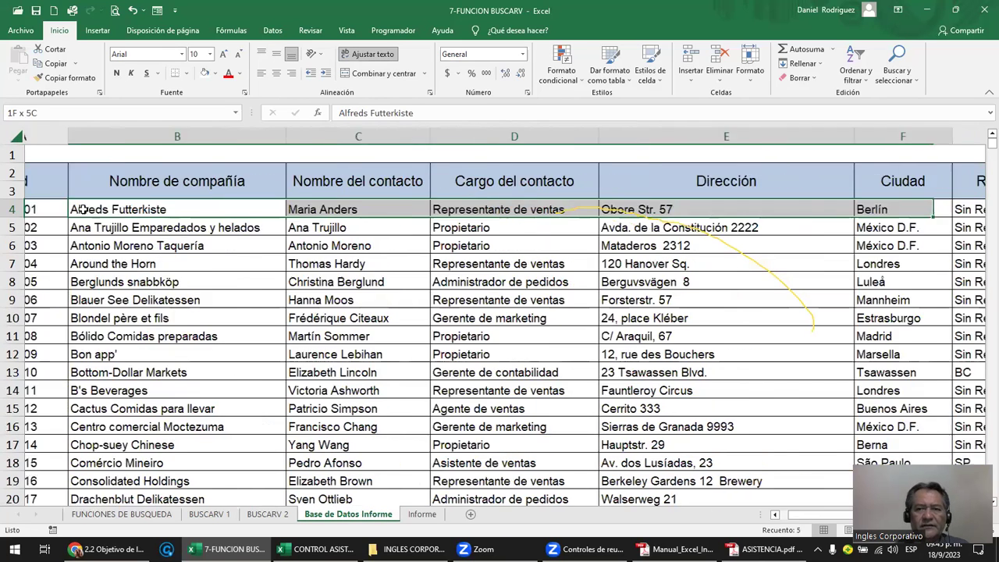
pyautogui.hotkey('shift', 'Right')
pyautogui.hotkey('shift', 'Right')
pyautogui.hotkey('shift', 'Right')
pyautogui.hotkey('shift', 'Right')
pyautogui.press('Home')
pyautogui.press('Up')
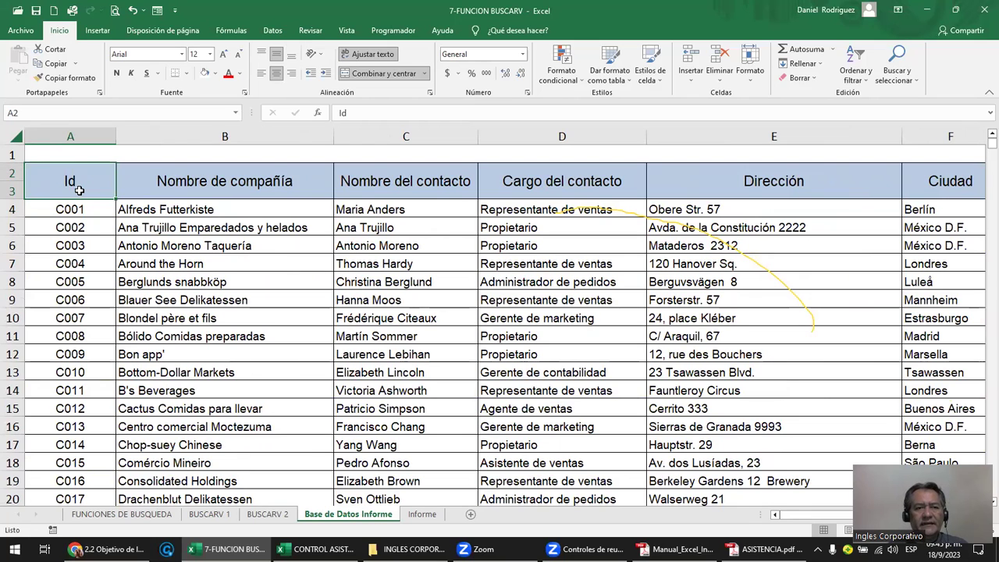
pyautogui.hotkey('shift', 'Right')
pyautogui.hotkey('shift', 'Right')
pyautogui.hotkey('shift', 'Right')
pyautogui.hotkey('shift', 'Right')
pyautogui.hotkey('shift', 'Right')
pyautogui.hotkey('shift', 'Right')
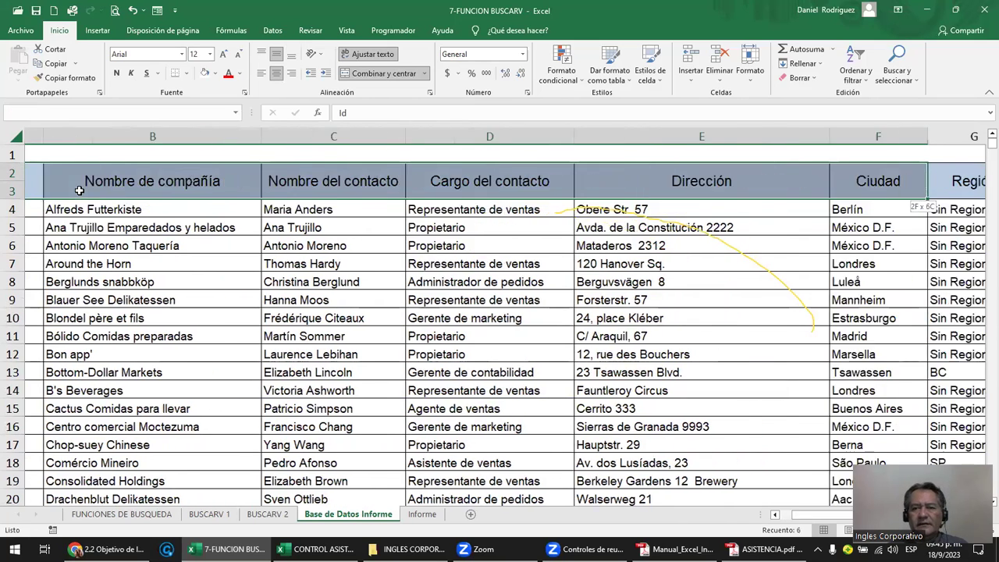
pyautogui.hotkey('shift', 'Right')
pyautogui.hotkey('shift', 'Right')
pyautogui.hotkey('shift', 'Right')
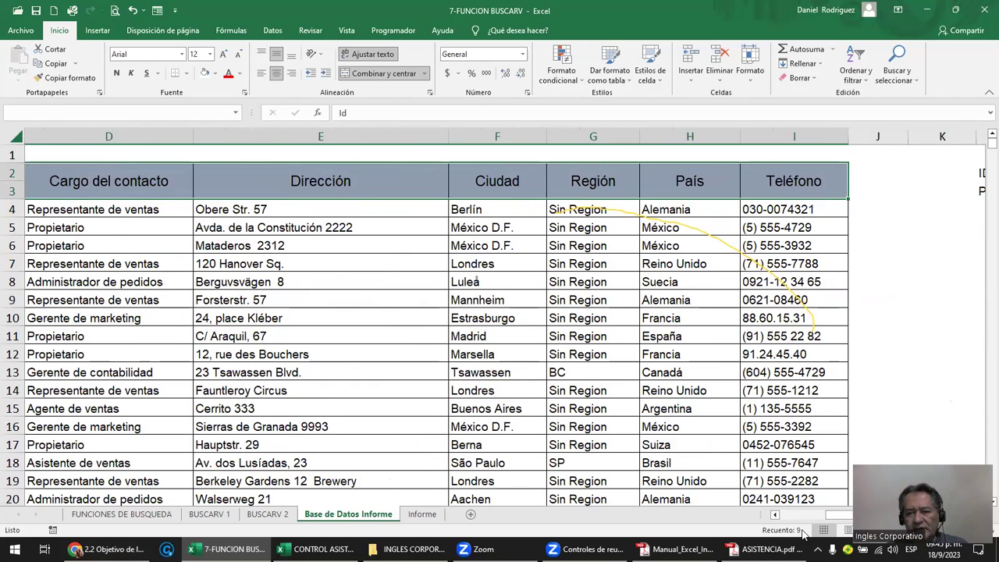
# Return to the database's top and select the Id column and first client code C001.
pyautogui.click(317, 155)
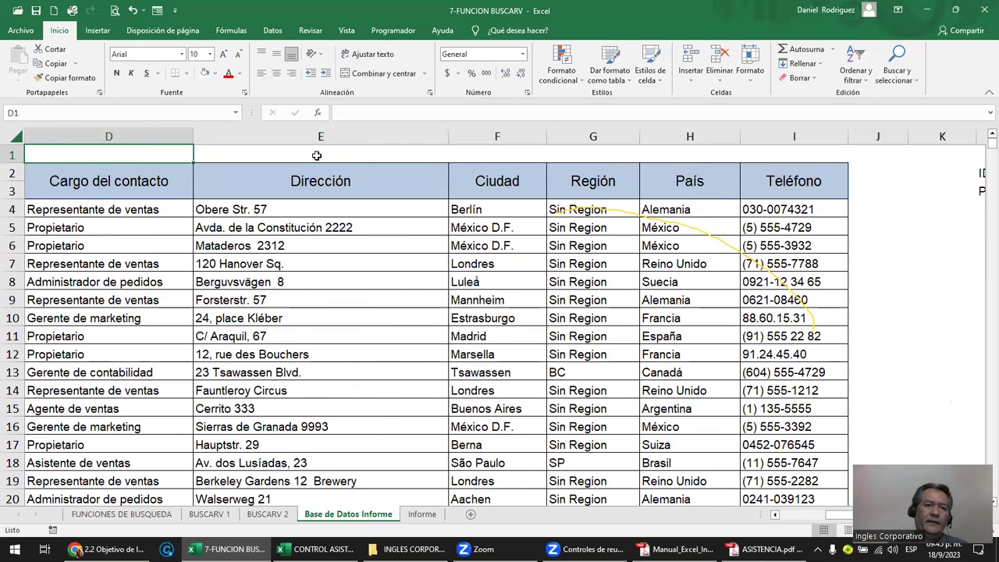
pyautogui.hotkey('ctrl', 'Home')
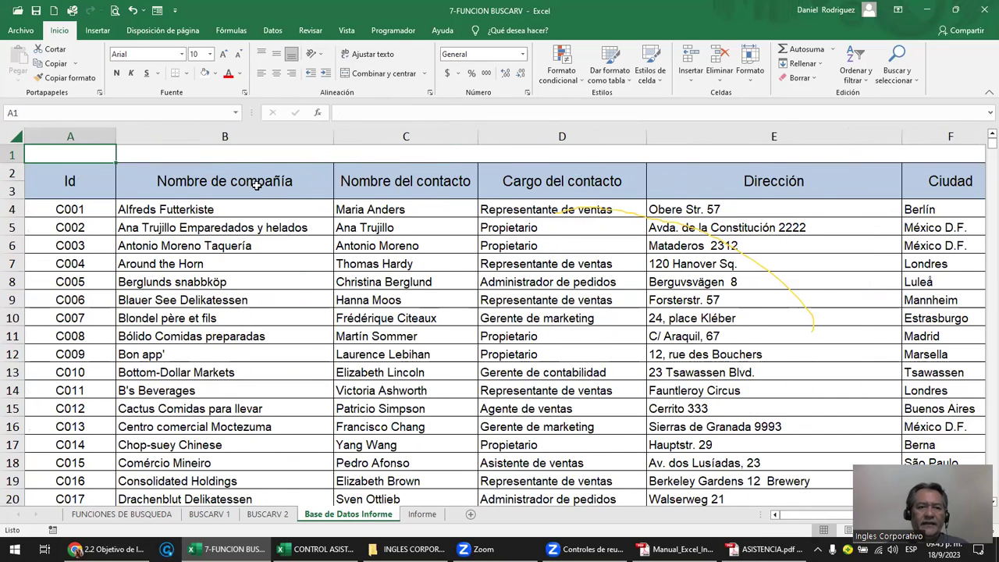
pyautogui.click(256, 184)
pyautogui.click(231, 137)
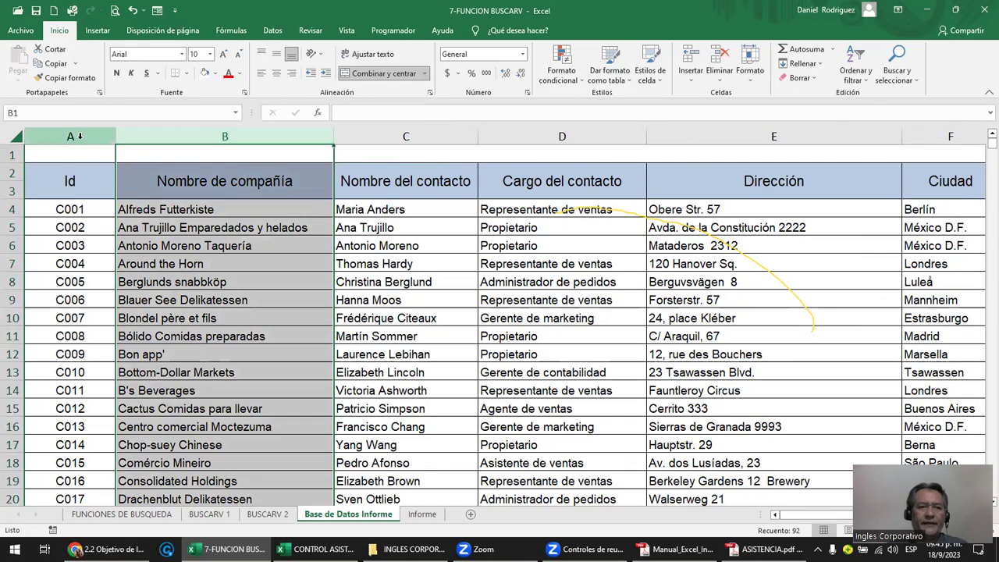
pyautogui.click(78, 136)
pyautogui.click(79, 209)
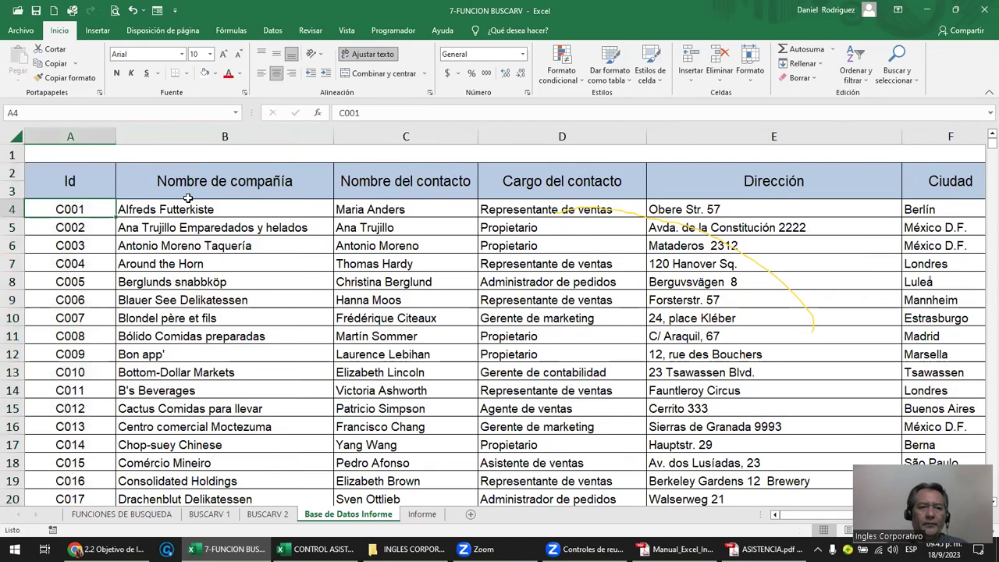
# On the Informe report, select C001 and read the column index numbers 1–9 above the headings.
pyautogui.click(421, 514)
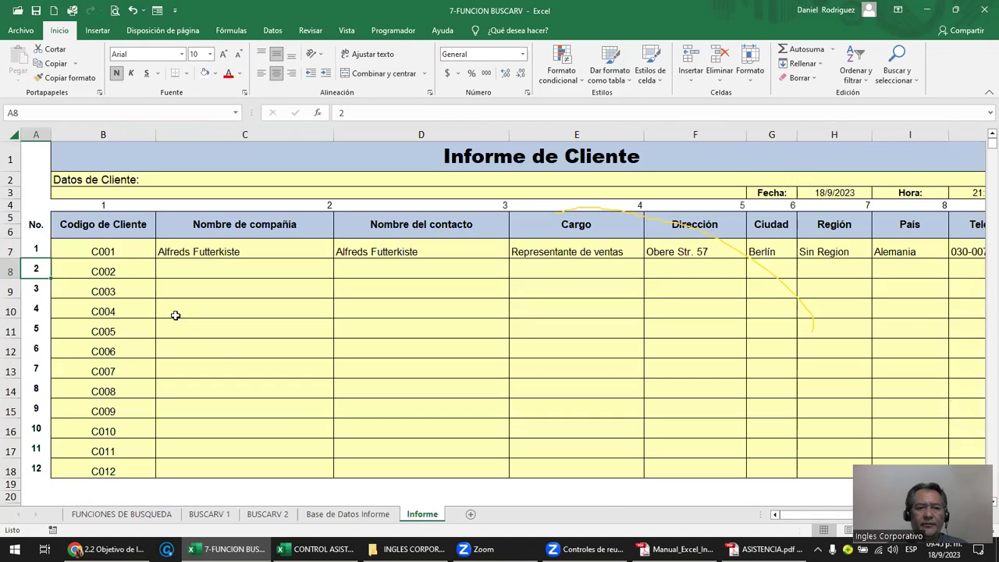
pyautogui.click(109, 249)
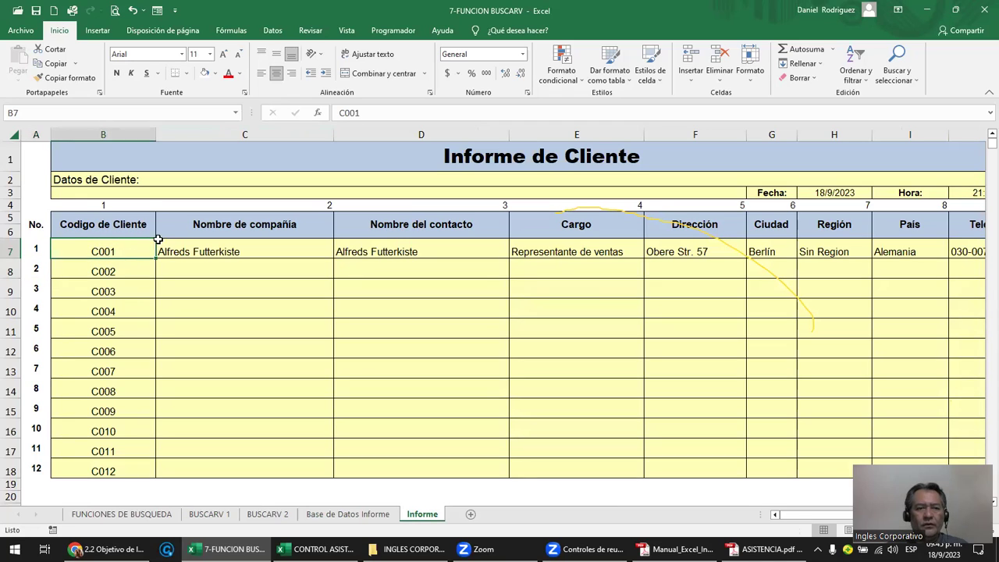
pyautogui.click(215, 207)
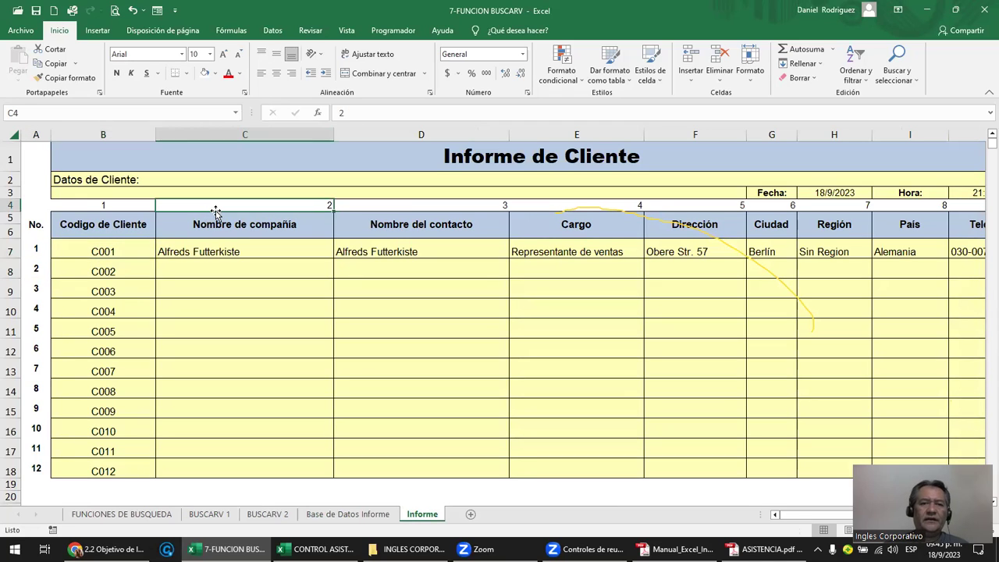
pyautogui.press('Right')
pyautogui.press('Right')
pyautogui.press('Right')
pyautogui.press('Right')
pyautogui.press('Right')
pyautogui.press('Right')
pyautogui.press('Right')
pyautogui.press('Right')
pyautogui.press('Left')
pyautogui.press('Left')
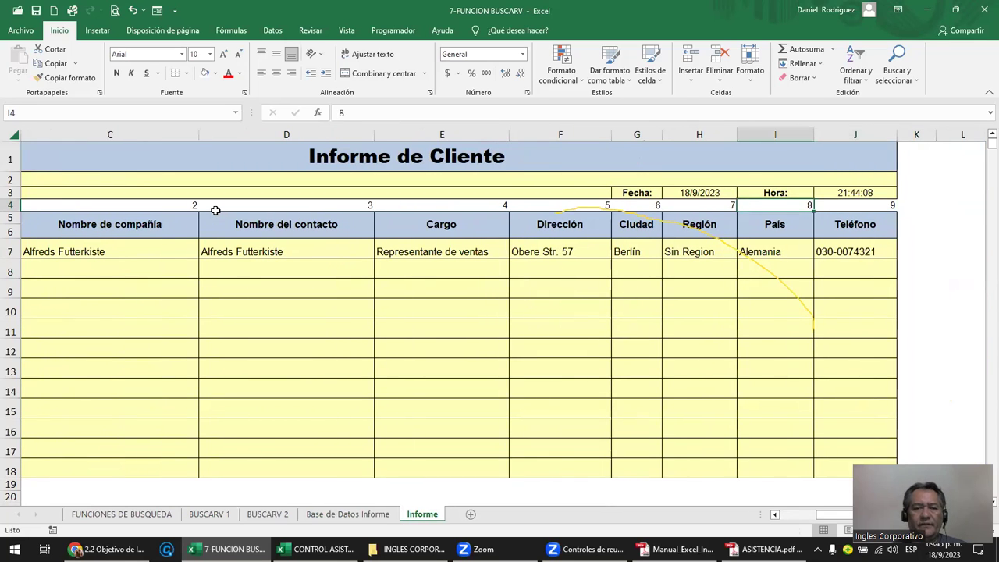
pyautogui.press('Left')
pyautogui.press('Home')
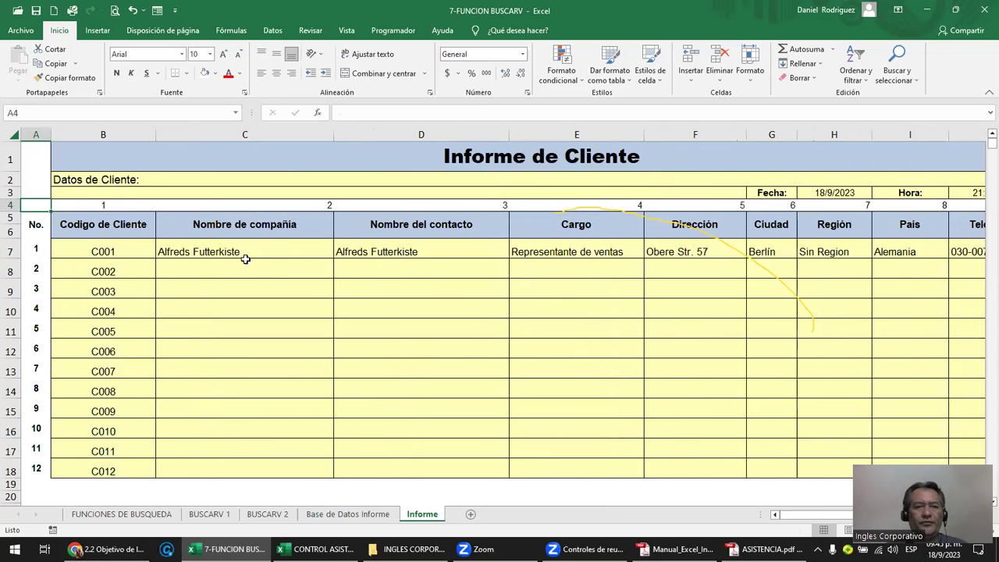
# Inspect the company lookup formula in C7 without changing it.
pyautogui.doubleClick(243, 251)
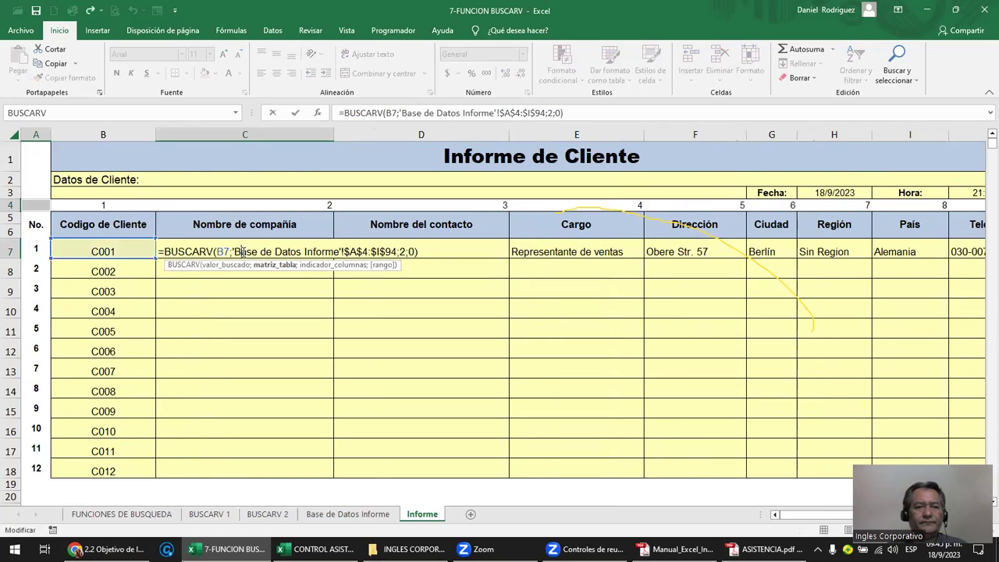
pyautogui.press('Escape')
pyautogui.doubleClick(243, 252)
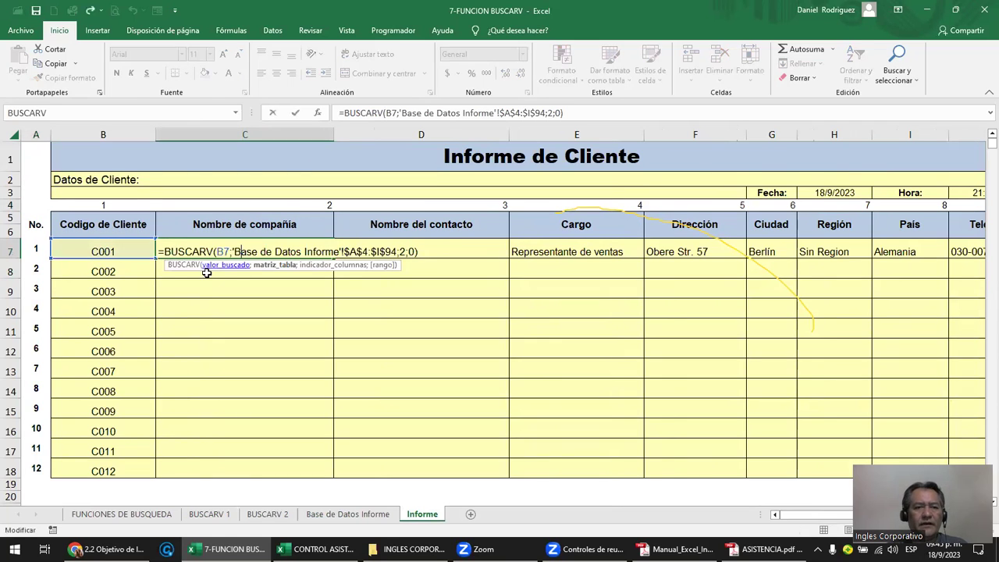
pyautogui.press('Escape')
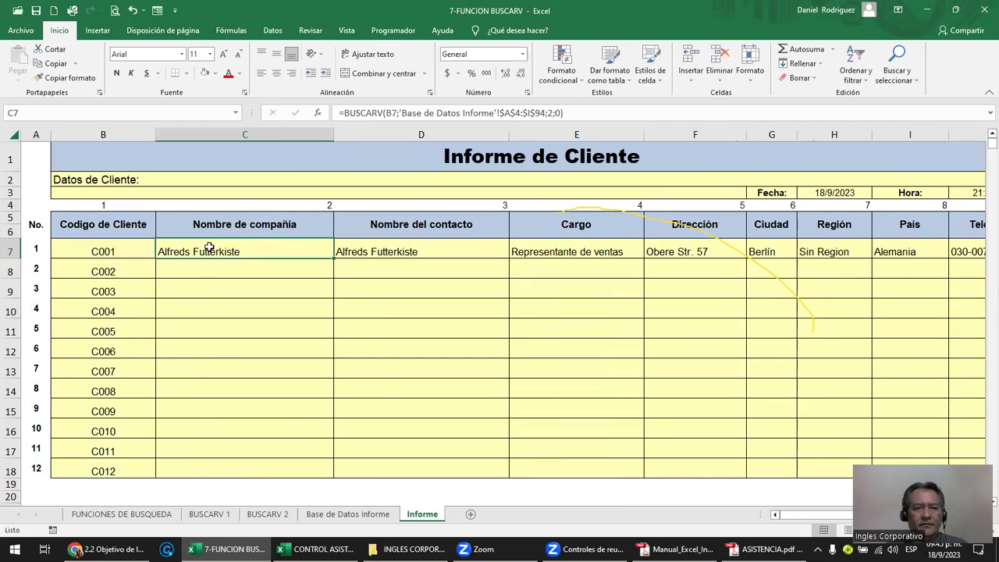
# Delete the row 7 lookup results from company through phone, leaving C001's cells empty.
pyautogui.hotkey('shift', 'Right')
pyautogui.hotkey('shift', 'Right')
pyautogui.hotkey('shift', 'Right')
pyautogui.hotkey('shift', 'Right')
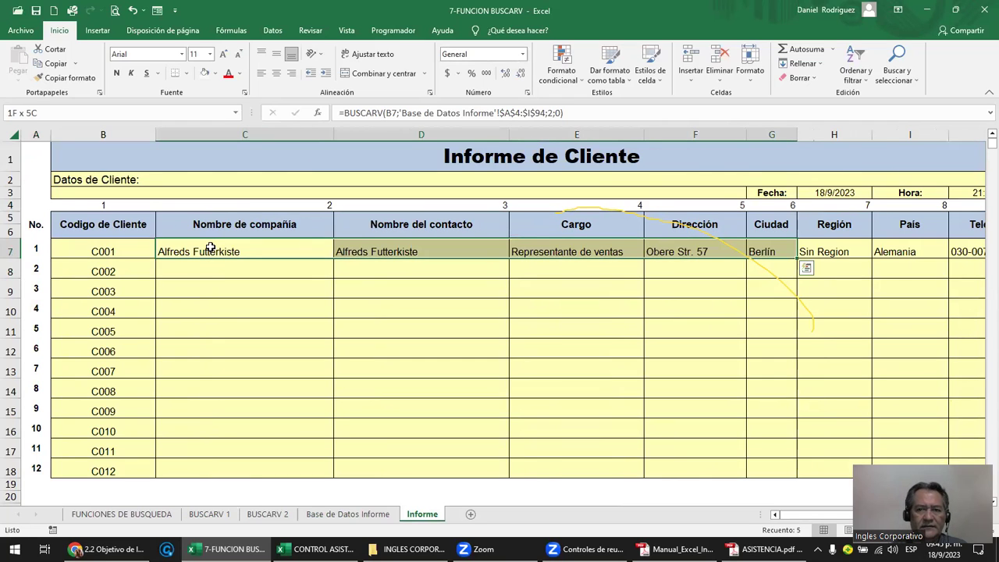
pyautogui.hotkey('shift', 'Right')
pyautogui.hotkey('shift', 'Right')
pyautogui.hotkey('shift', 'Right')
pyautogui.hotkey('shift', 'Right')
pyautogui.hotkey('shift', 'Left')
pyautogui.press('Delete')
pyautogui.press('Left')
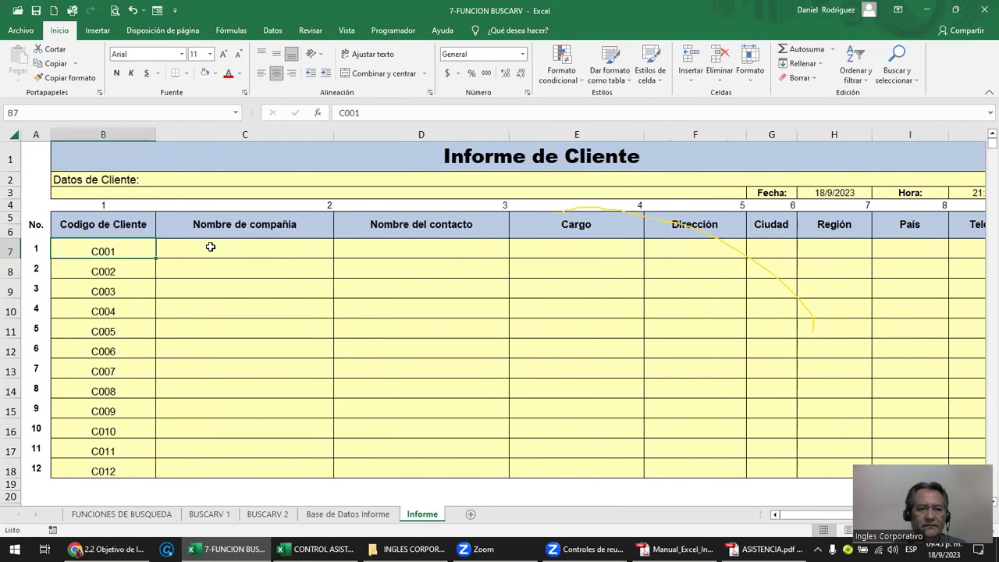
pyautogui.keyDown('ctrl'); pyautogui.scroll(4, 212, 246); pyautogui.keyUp('ctrl')
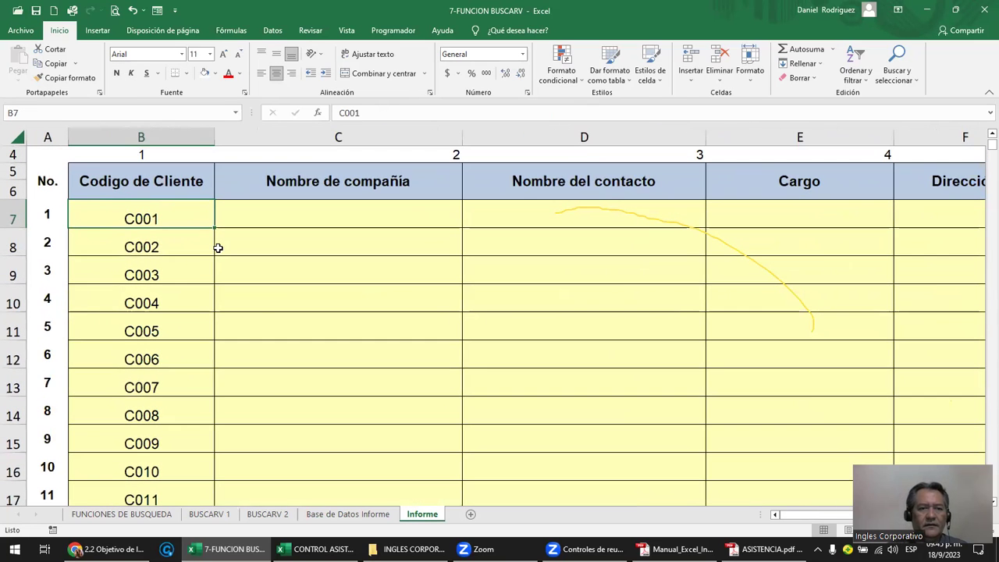
pyautogui.click(386, 460)
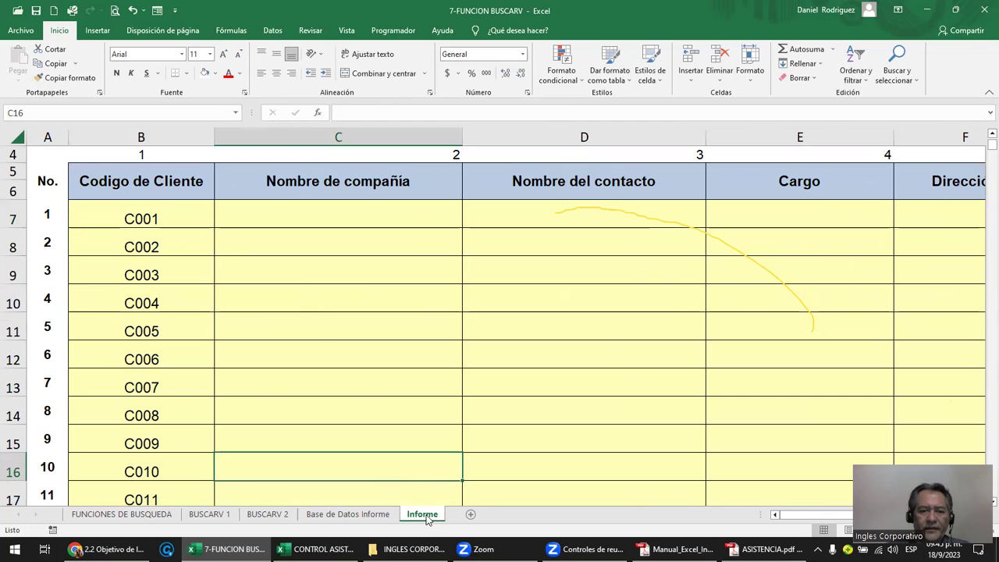
pyautogui.click(331, 516)
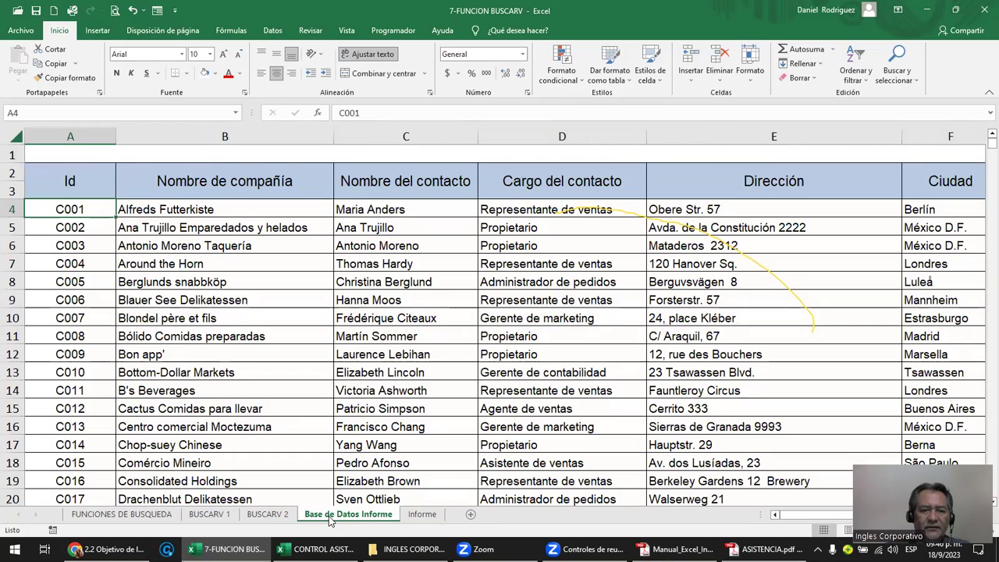
pyautogui.click(422, 514)
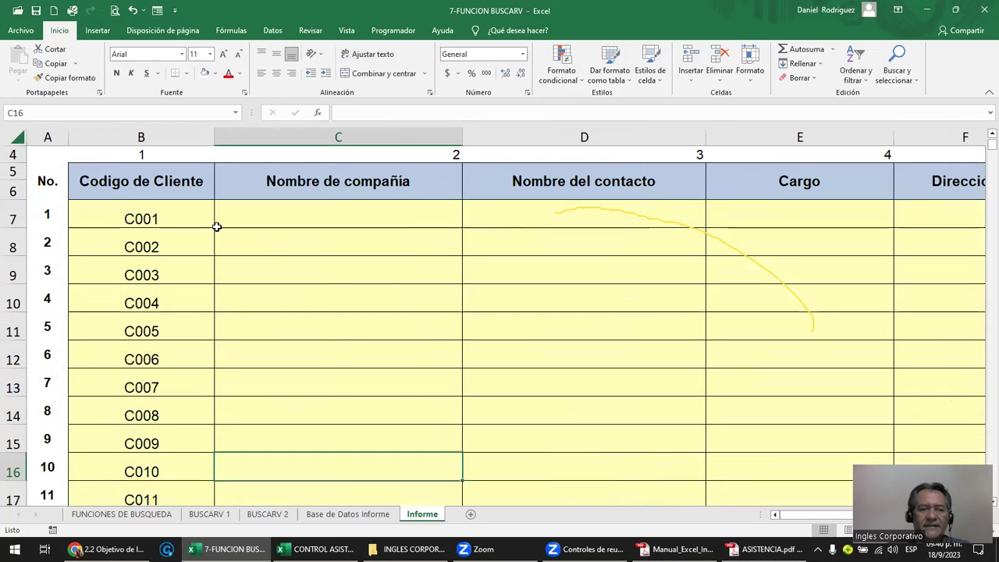
# Begin a BUSCARV formula in C7 using B7 as lookup value and the database range A4:I94.
pyautogui.click(245, 218)
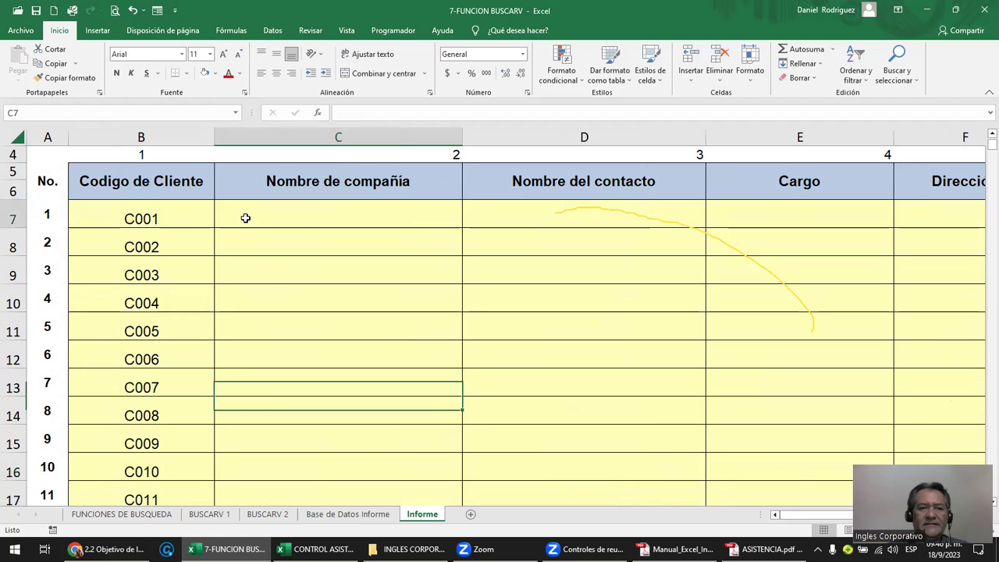
pyautogui.write('=')
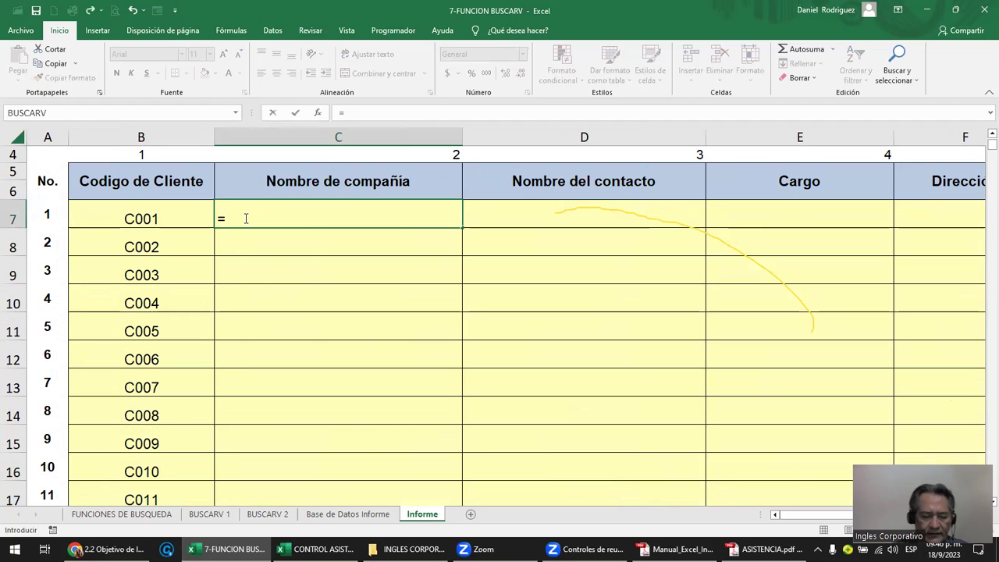
pyautogui.write('BUSCAR')
pyautogui.press('Down')
pyautogui.press('Down')
pyautogui.press('Tab')
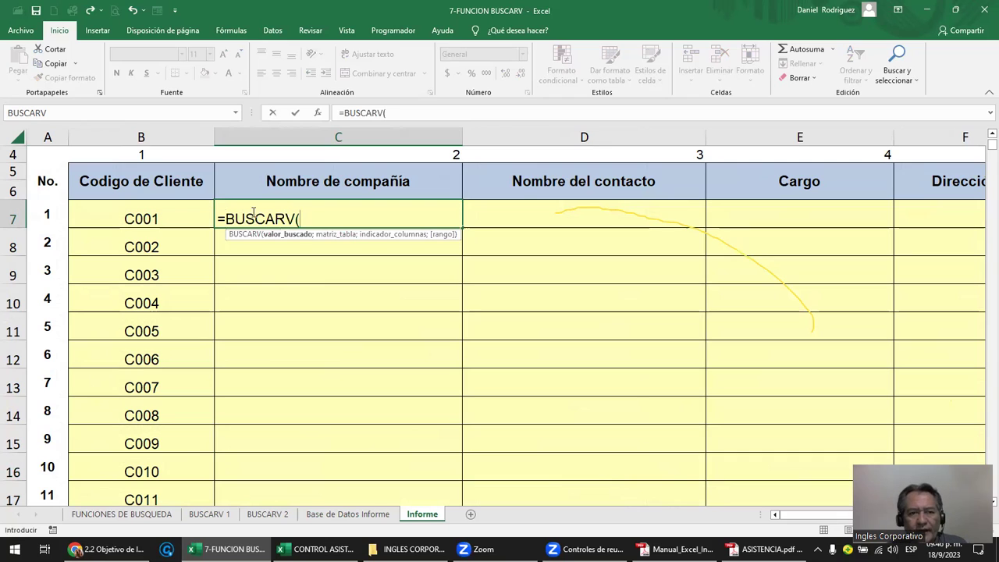
pyautogui.click(136, 212)
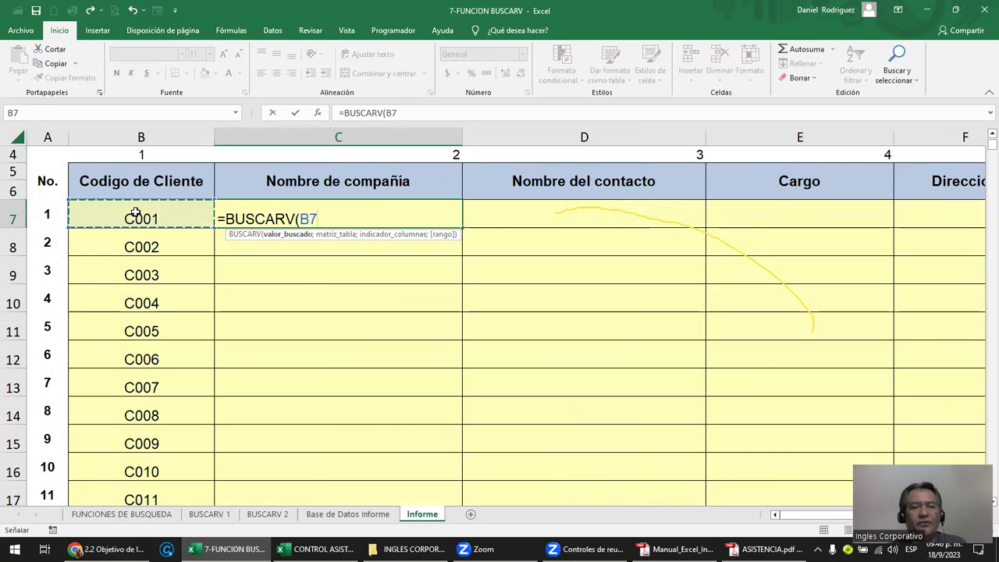
pyautogui.write(';')
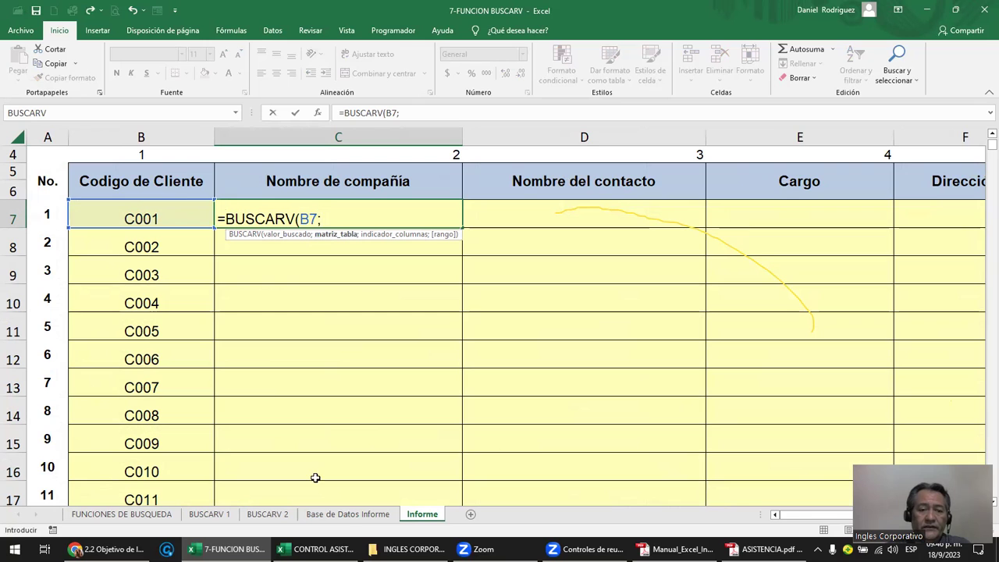
pyautogui.click(348, 516)
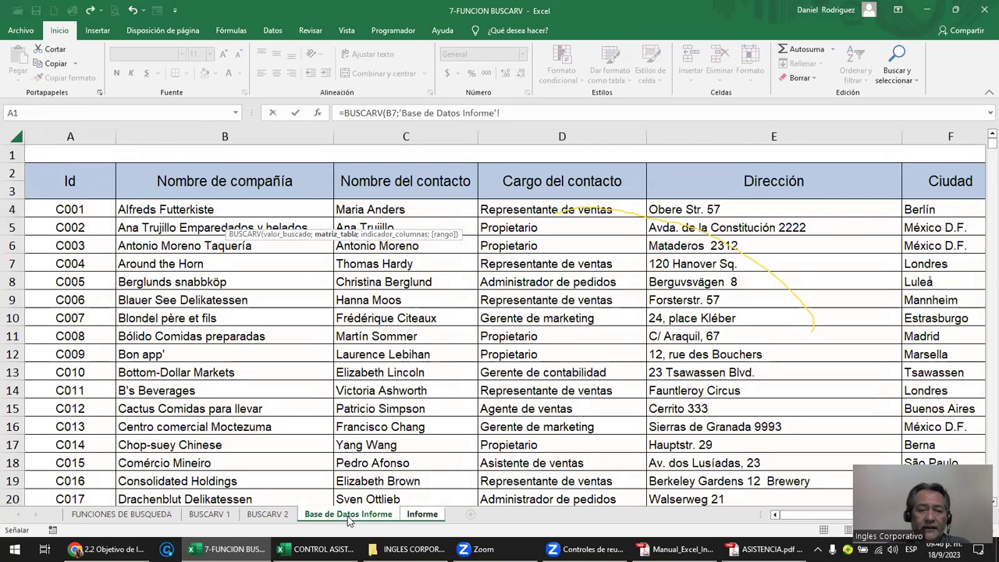
pyautogui.click(69, 210)
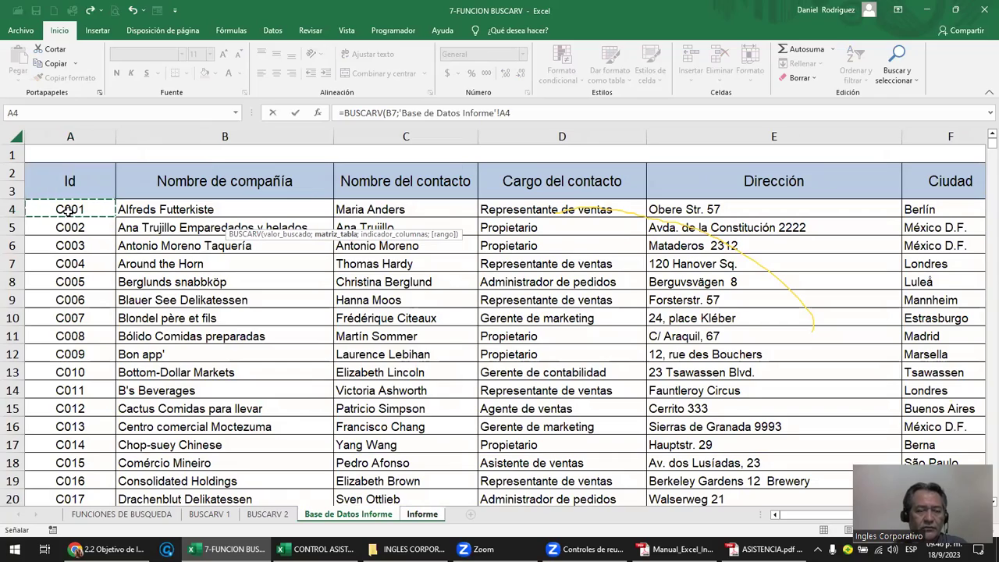
pyautogui.hotkey('ctrl', 'shift', 'Right')
pyautogui.hotkey('ctrl', 'shift', 'Down')
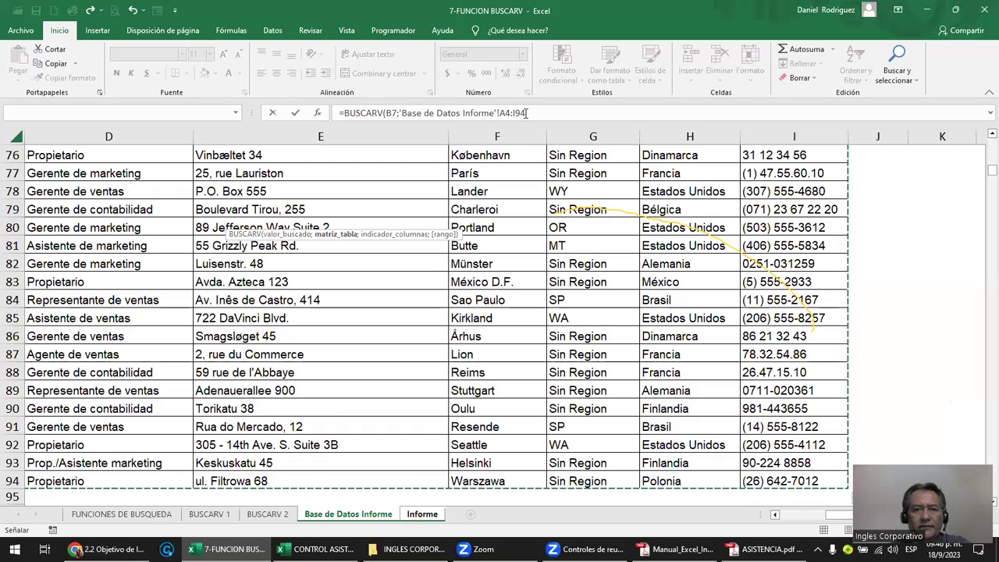
pyautogui.click(527, 113)
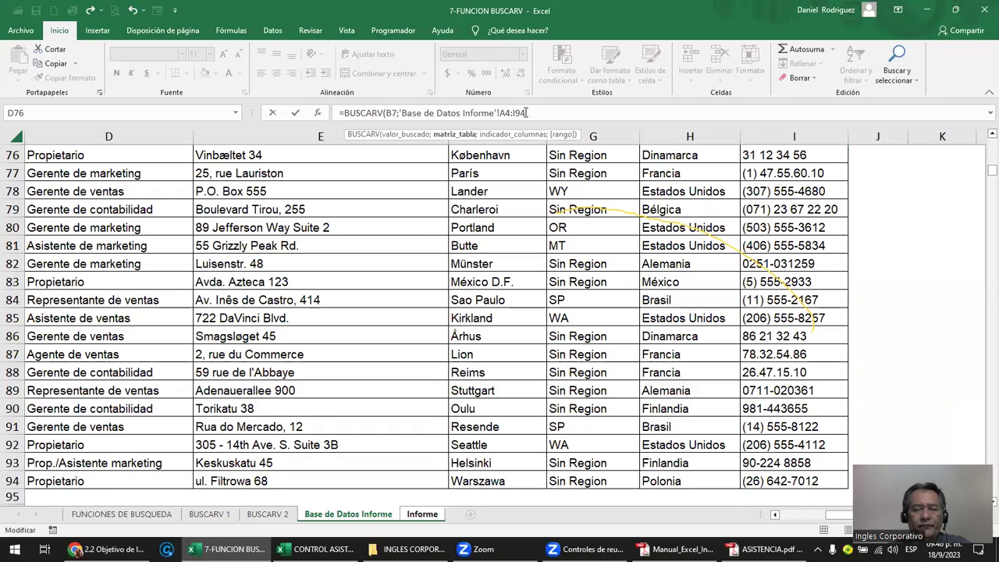
# Add the remaining separators and 0 argument, try entering it, then discard the faulty formula.
pyautogui.write(';')
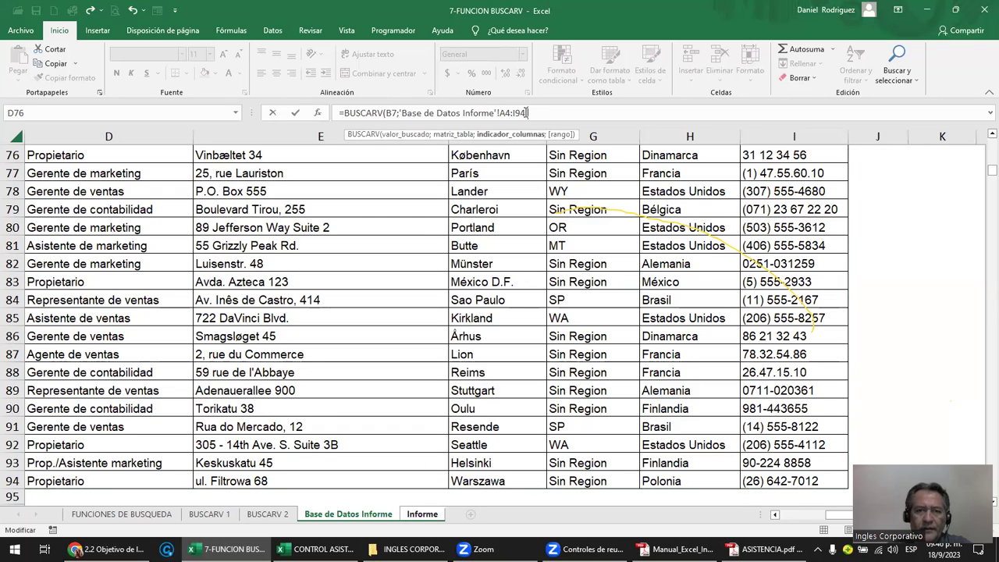
pyautogui.scroll(3, 574, 170)
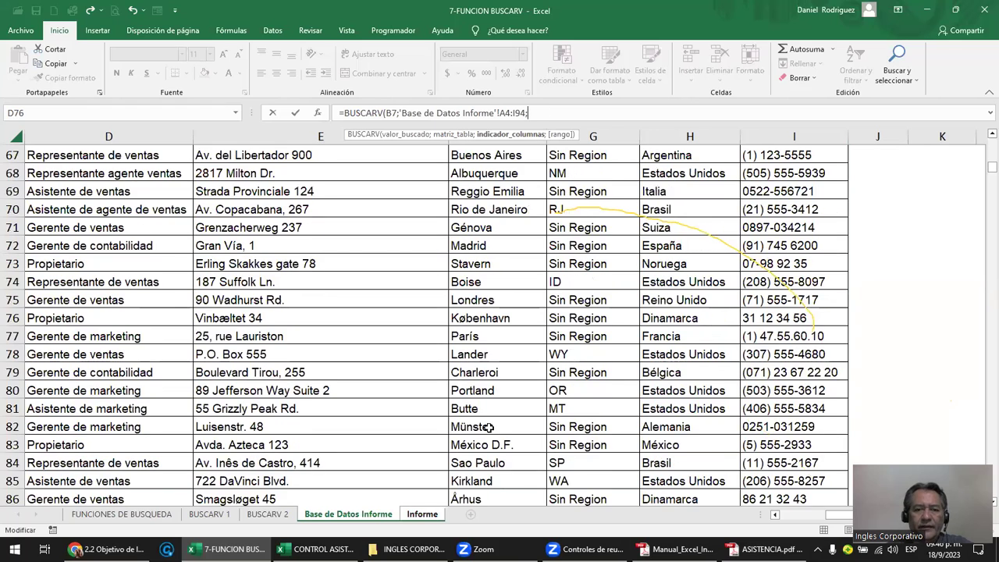
pyautogui.click(422, 515)
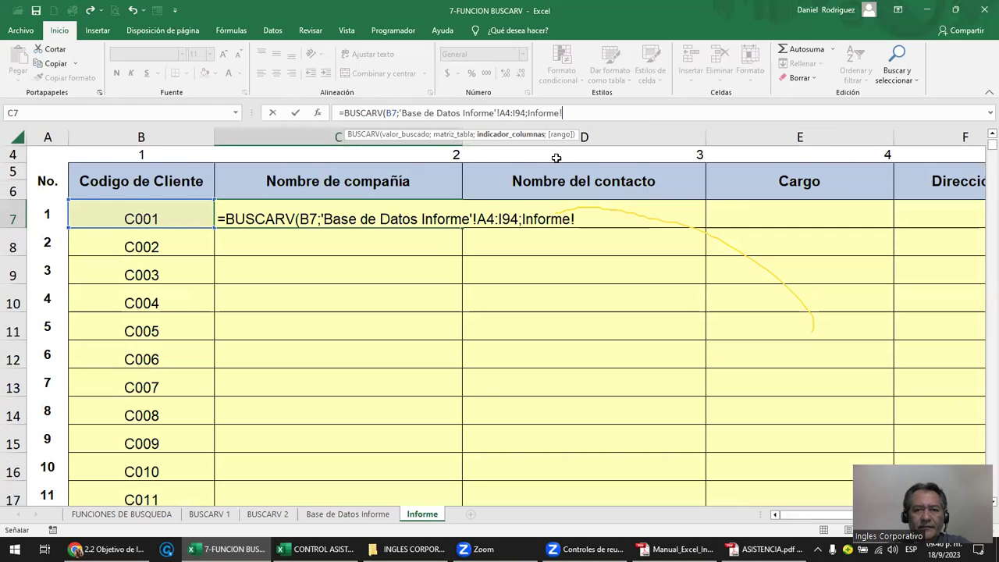
pyautogui.click(572, 114)
pyautogui.write(';')
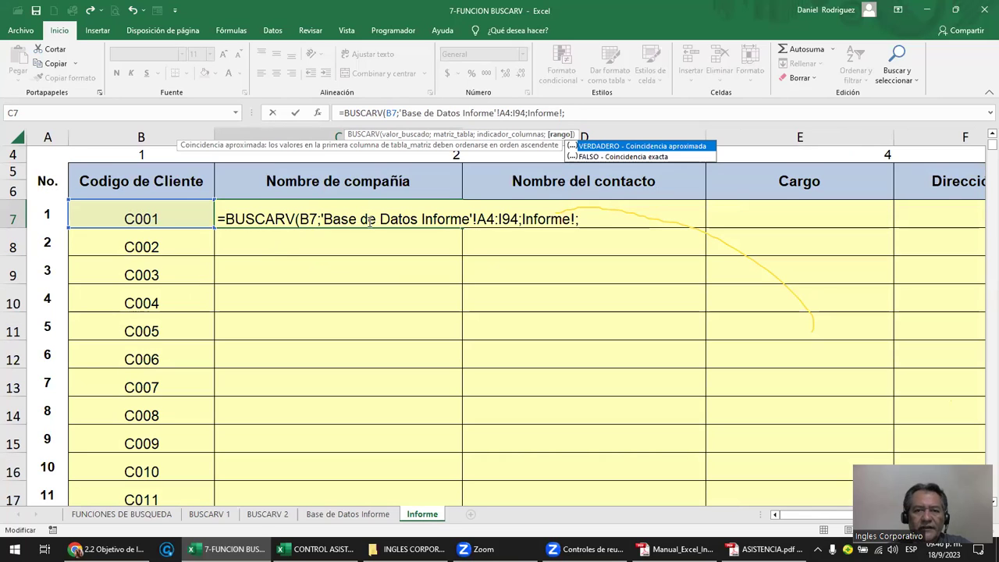
pyautogui.scroll(1, 376, 248)
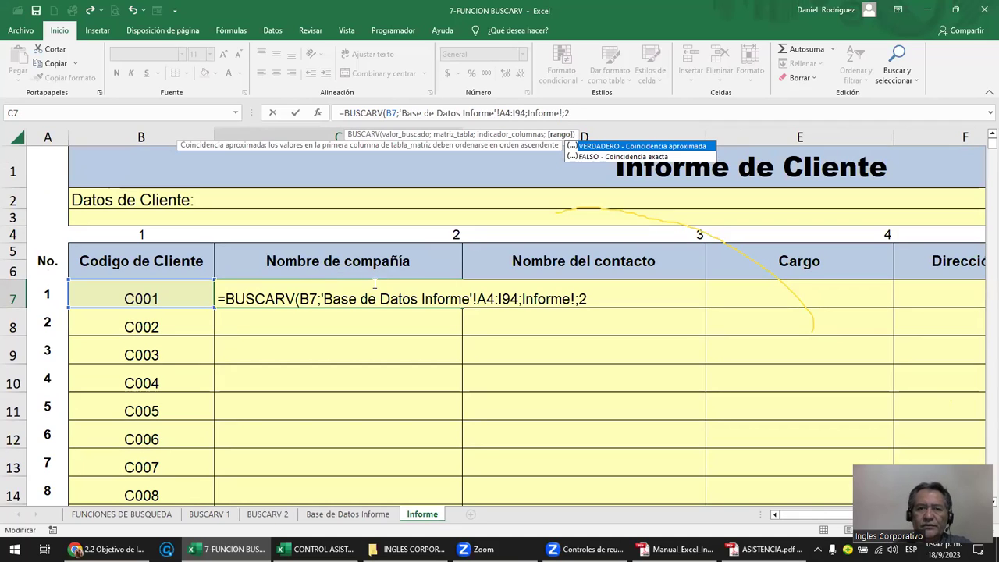
pyautogui.write(';')
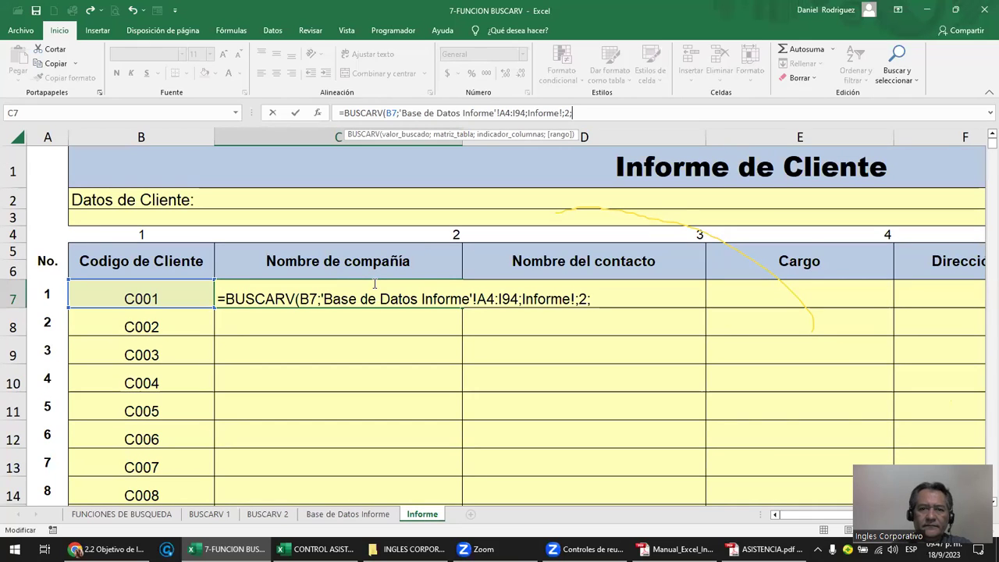
pyautogui.press('BackSpace')
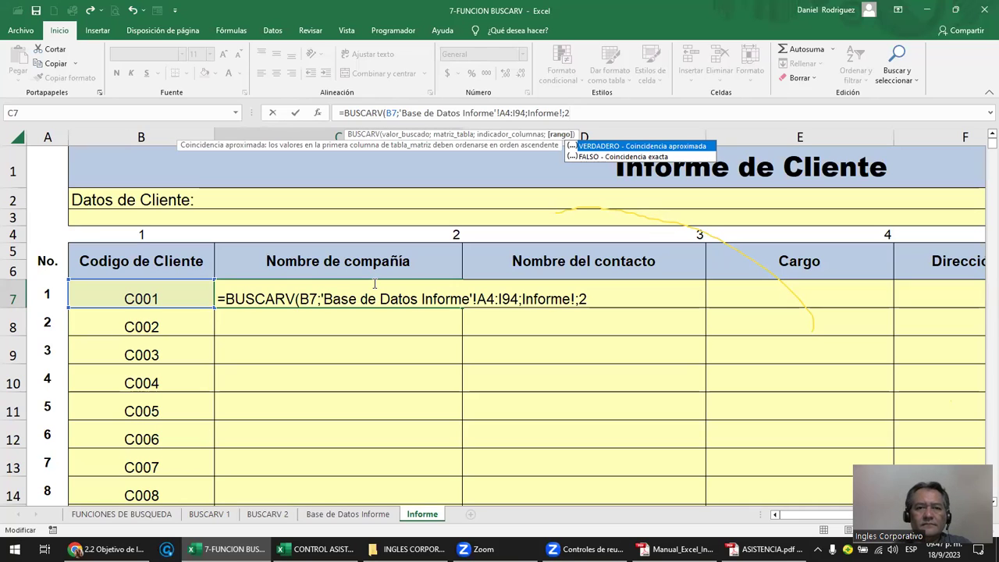
pyautogui.write(';')
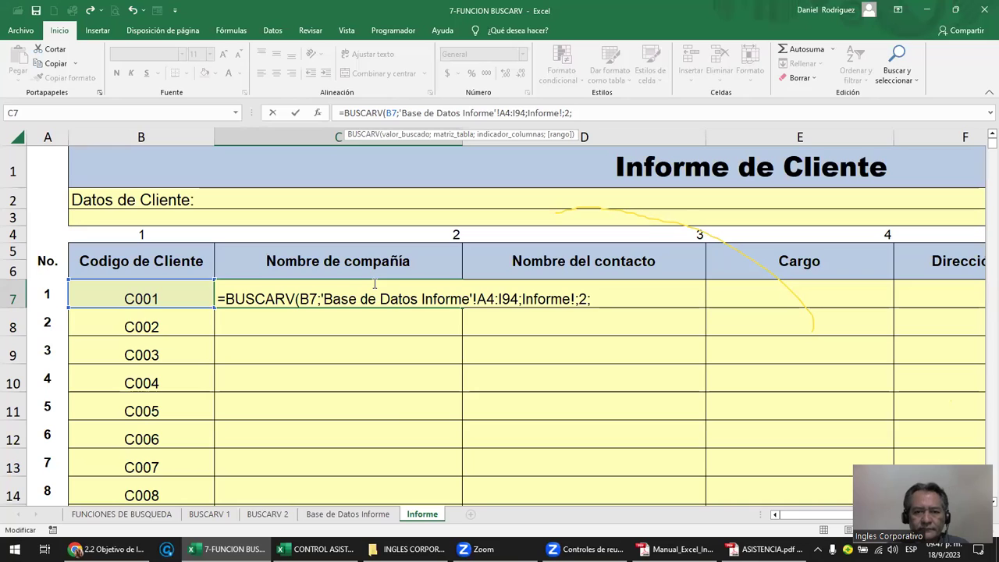
pyautogui.click(596, 298)
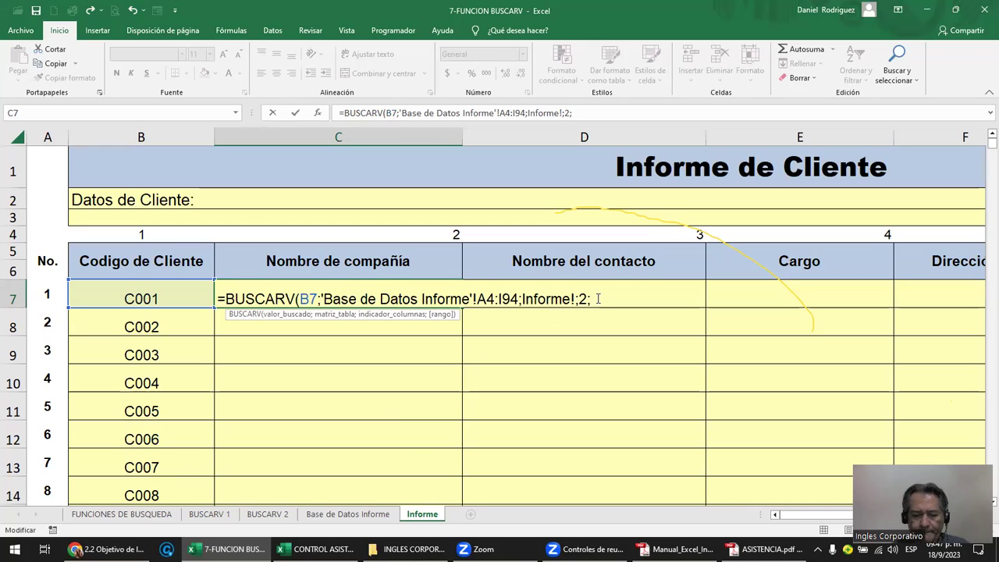
pyautogui.write('0')
pyautogui.write(')')
pyautogui.press('Return')
pyautogui.press('Return')
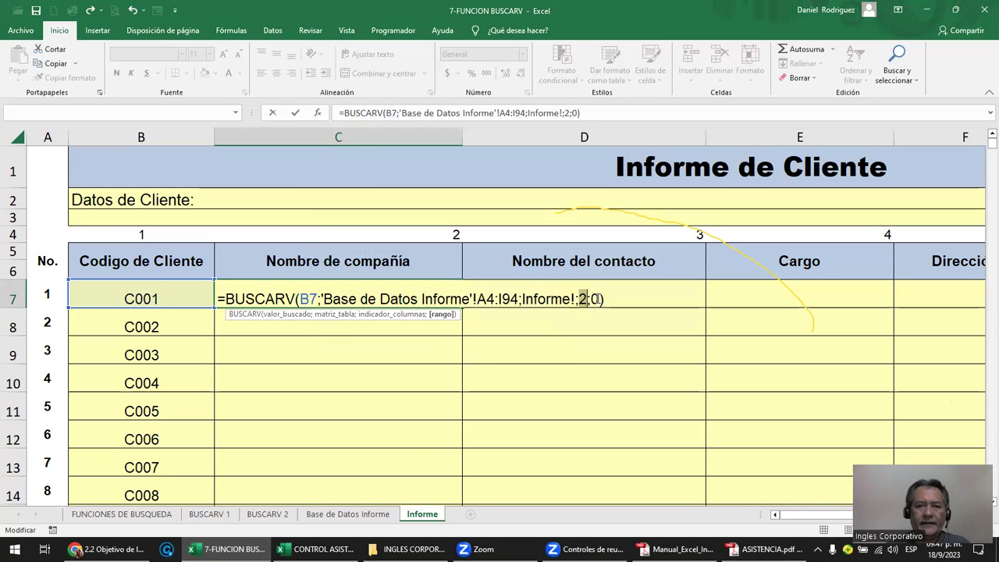
pyautogui.press('Escape')
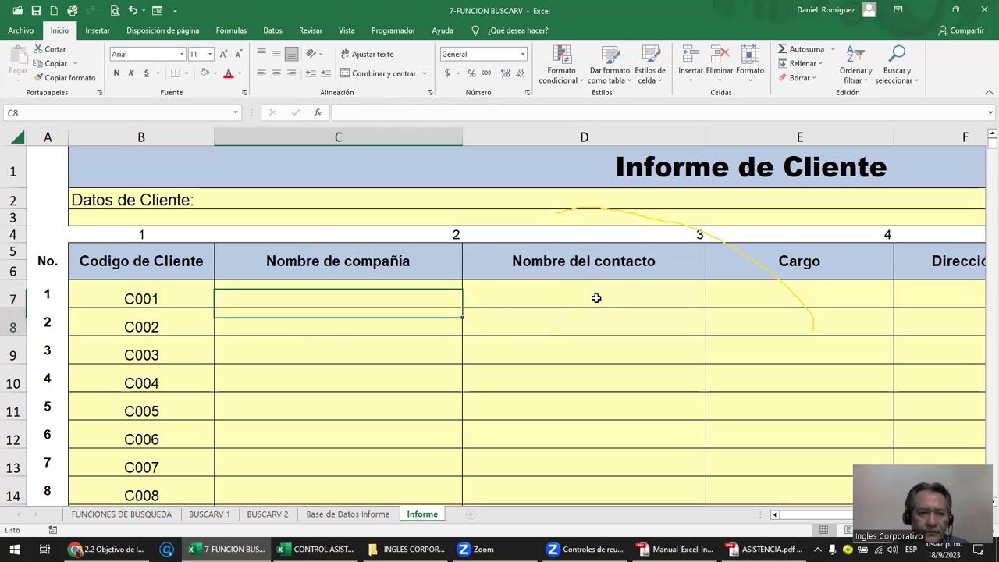
# Start =BUSCARV in C7 with B7 as lookup value, undoing an accidental #¿NOMBRE? entry.
pyautogui.press('Up')
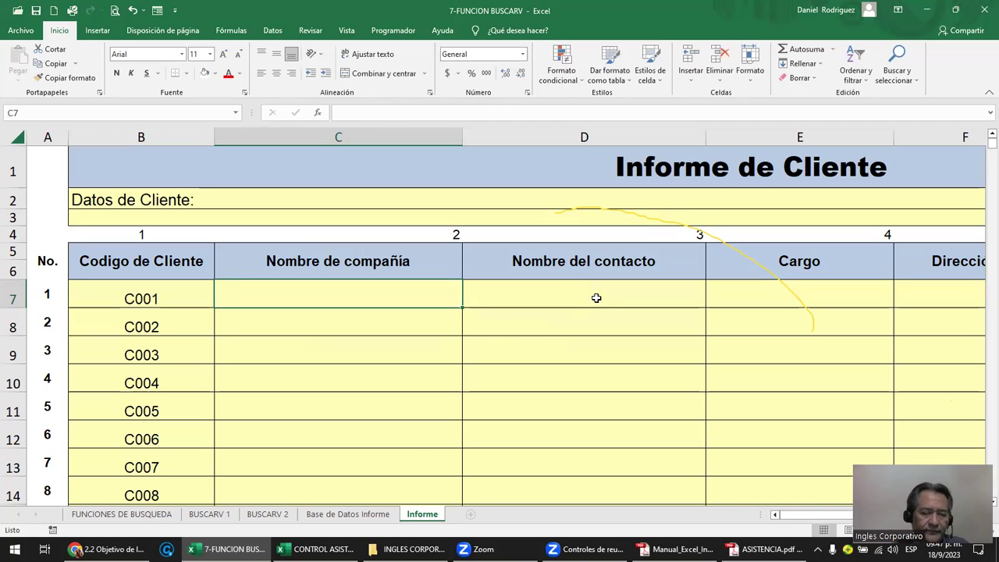
pyautogui.write('=')
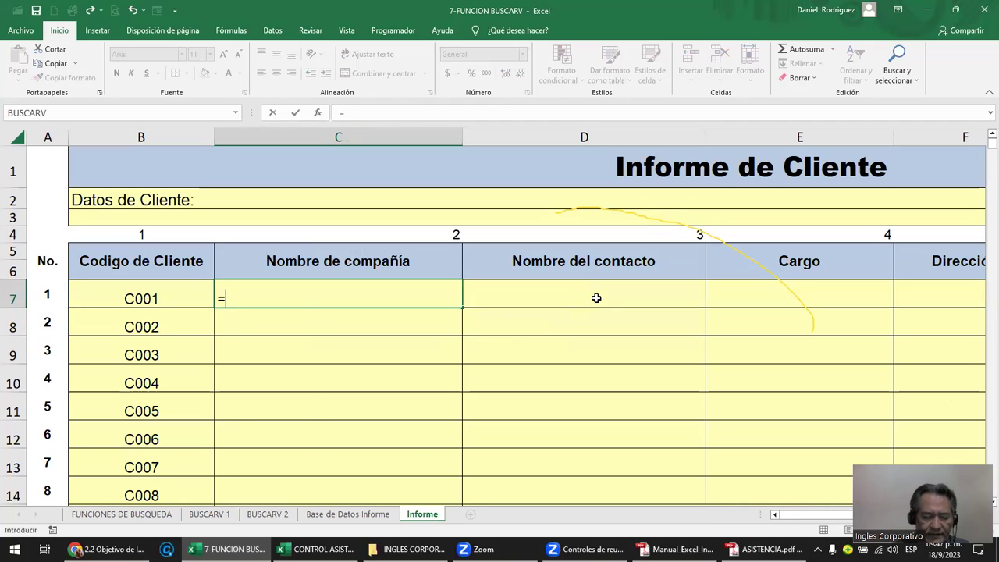
pyautogui.write('BU')
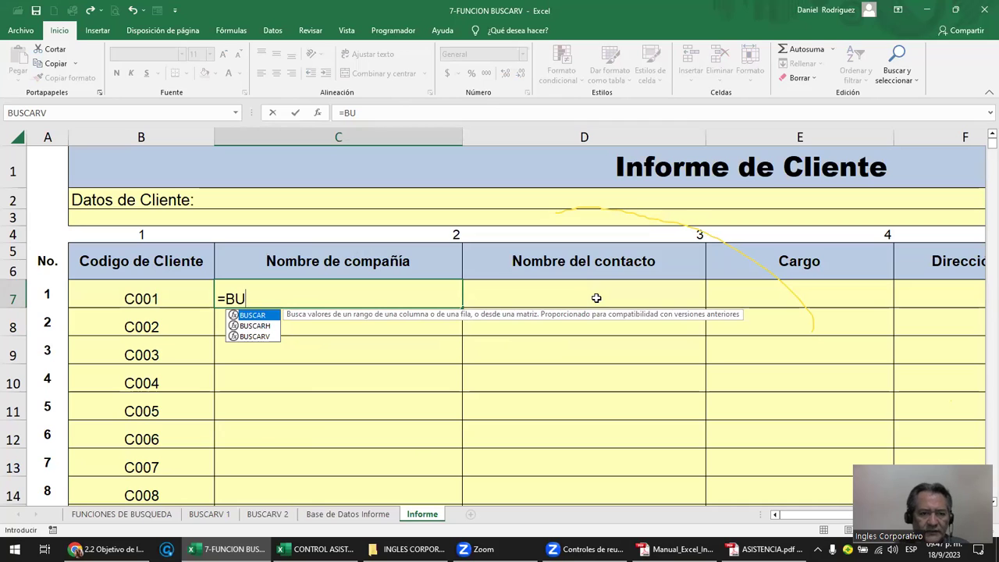
pyautogui.press('Down')
pyautogui.press('Down')
pyautogui.press('Return')
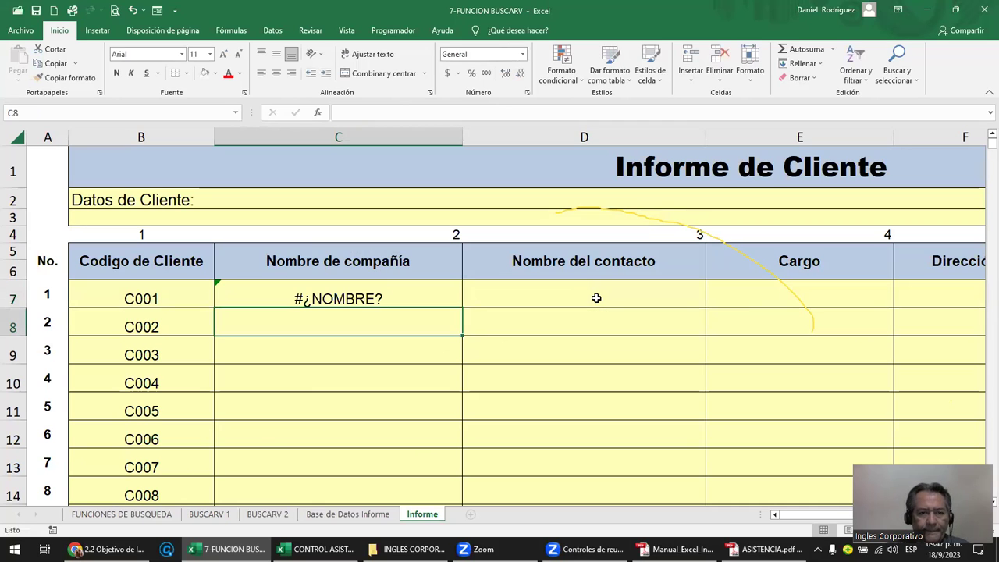
pyautogui.hotkey('ctrl', 'z')
pyautogui.write('=BUS')
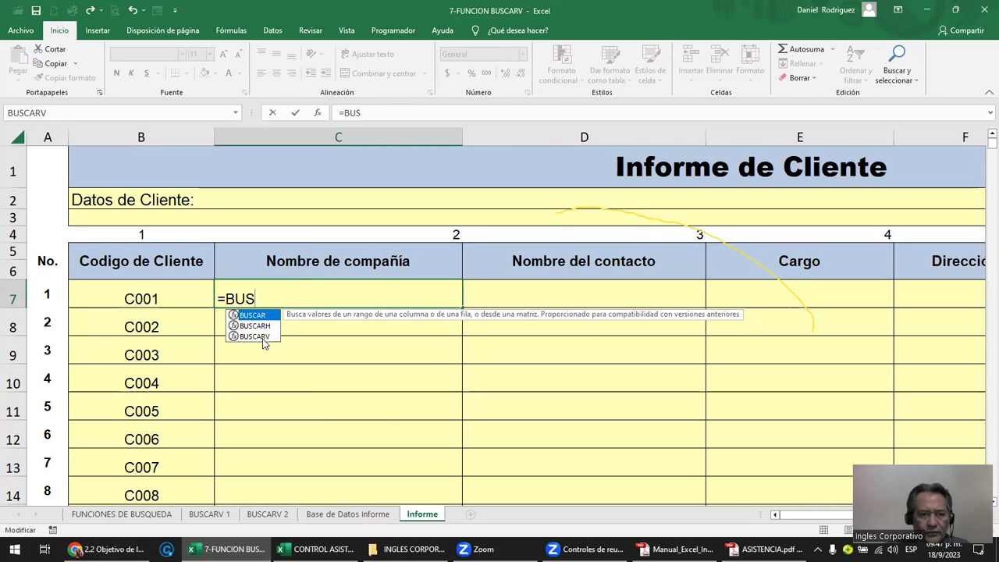
pyautogui.doubleClick(257, 336)
pyautogui.click(170, 298)
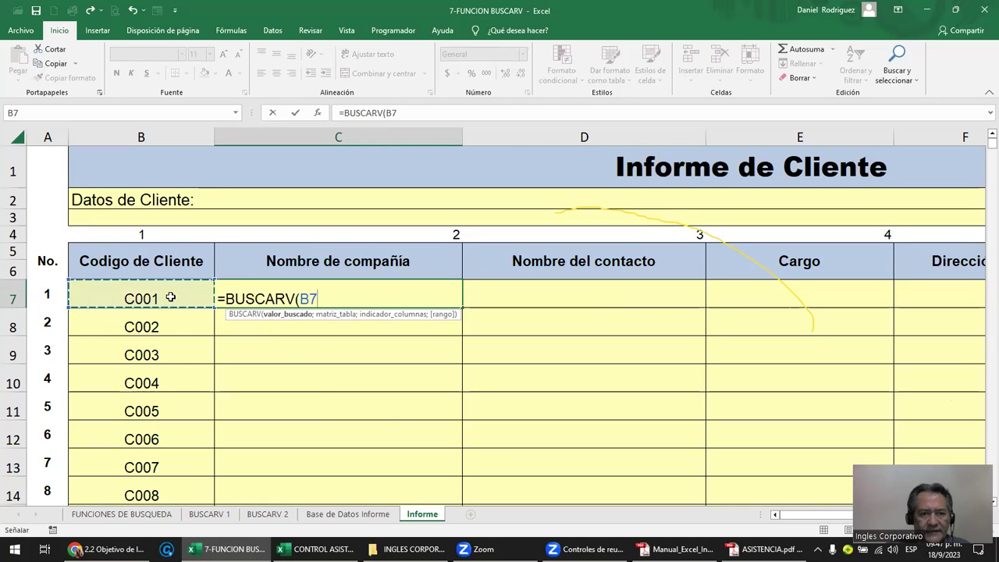
pyautogui.write(';')
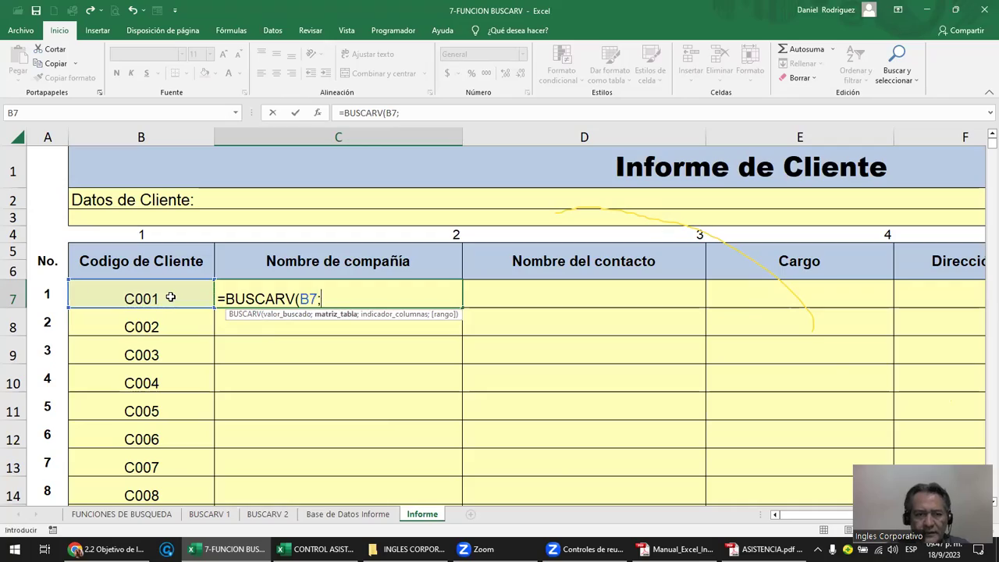
# Complete the formula with table 'Base de Datos Informe'!A4:I94, column 2 and FALSO, and commit it.
pyautogui.click(347, 514)
pyautogui.scroll(5, 128, 213)
pyautogui.scroll(7, 129, 214)
pyautogui.scroll(2, 130, 215)
pyautogui.scroll(8, 131, 216)
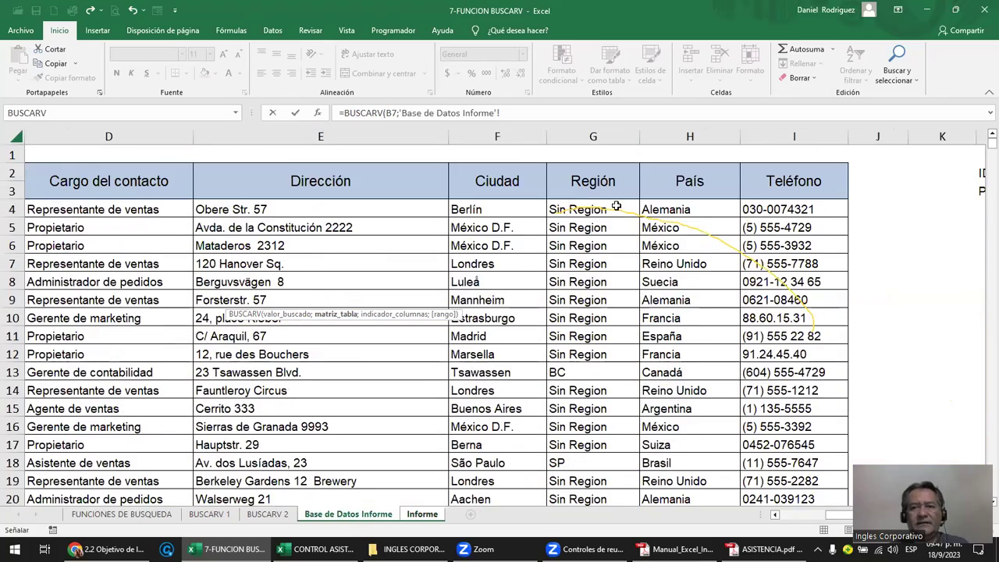
pyautogui.click(802, 209)
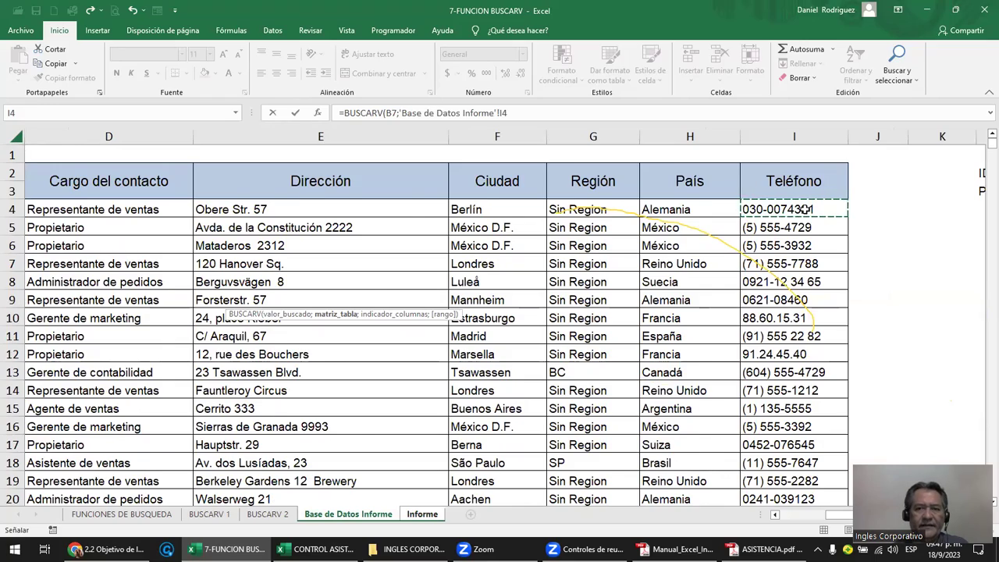
pyautogui.hotkey('ctrl', 'shift', 'Left')
pyautogui.hotkey('ctrl', 'shift', 'Down')
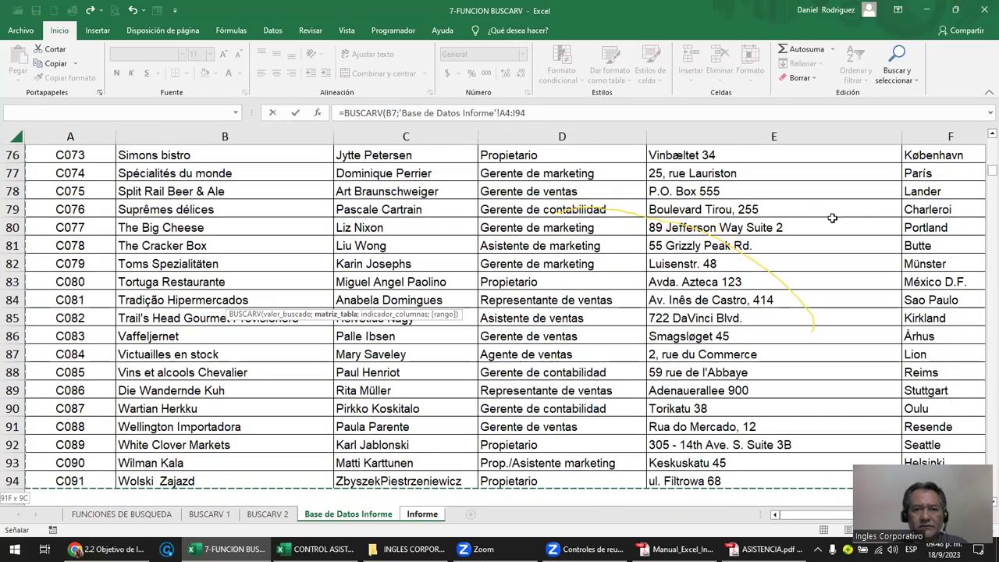
pyautogui.click(555, 110)
pyautogui.write(';2')
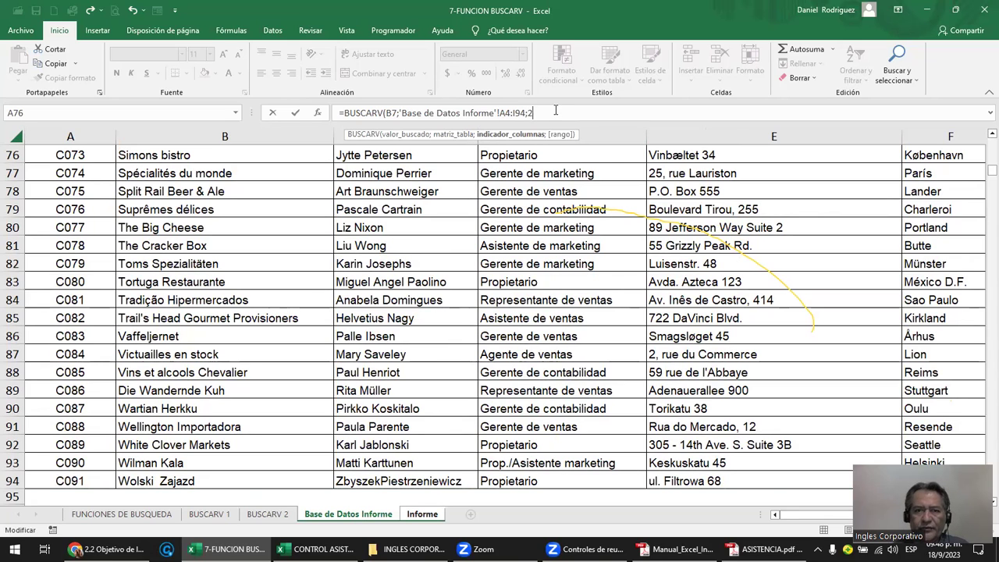
pyautogui.write(';')
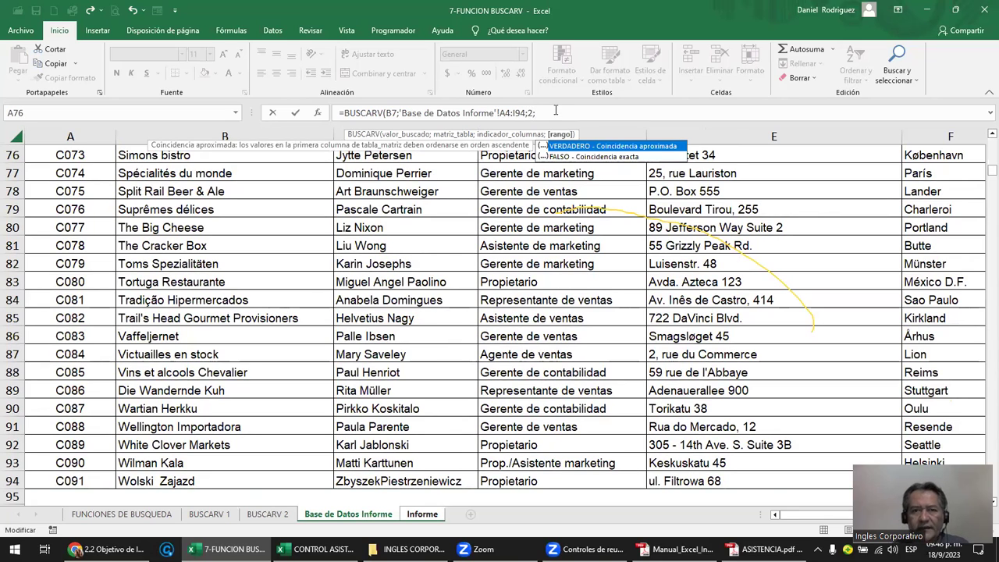
pyautogui.doubleClick(593, 155)
pyautogui.write(')')
pyautogui.press('Return')
# Review C7's formula table range, then confirm it returning Alfreds Futterkiste.
pyautogui.press('Up')
pyautogui.press('F2')
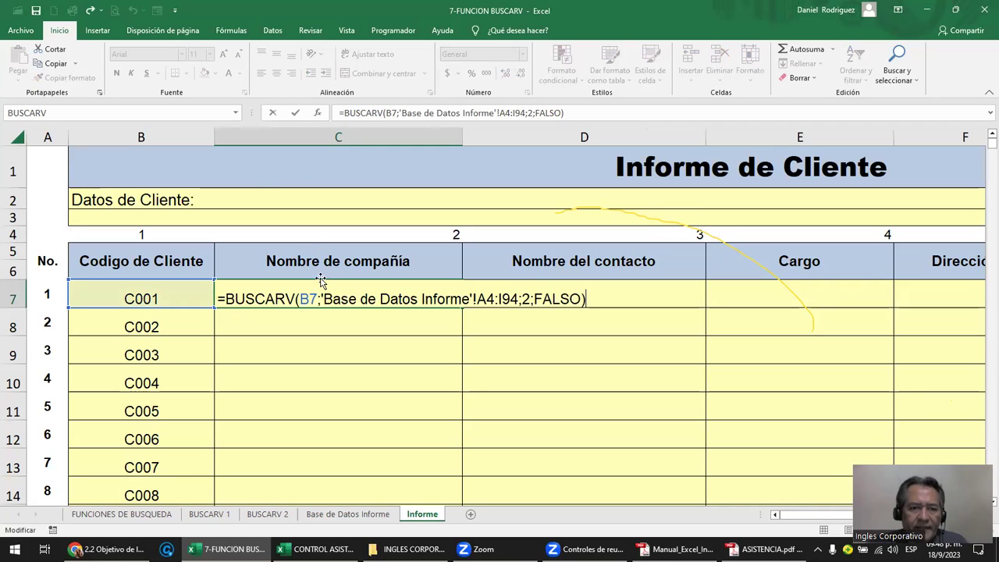
pyautogui.moveTo(323, 299); pyautogui.dragTo(519, 301)
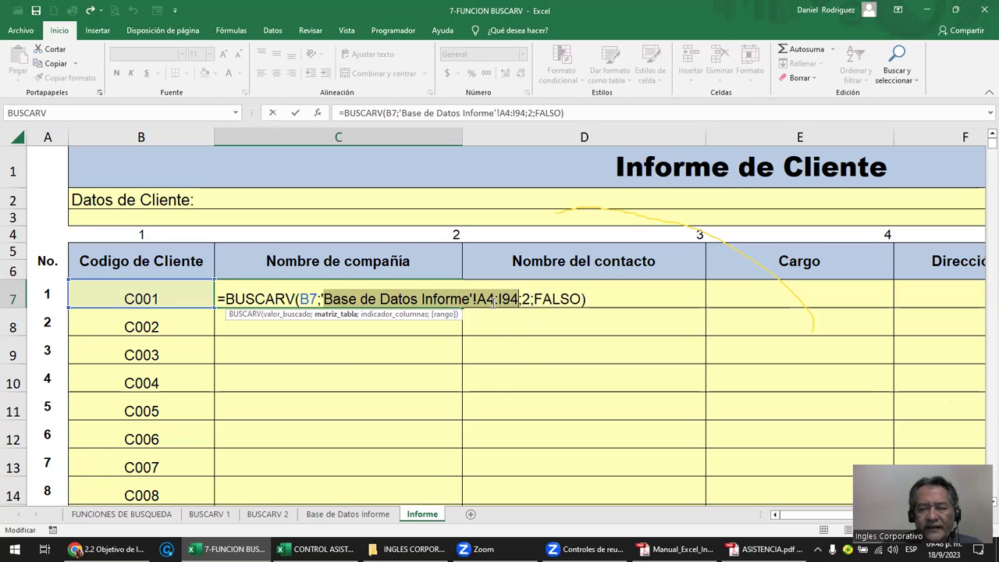
pyautogui.hotkey('ctrl', 'Return')
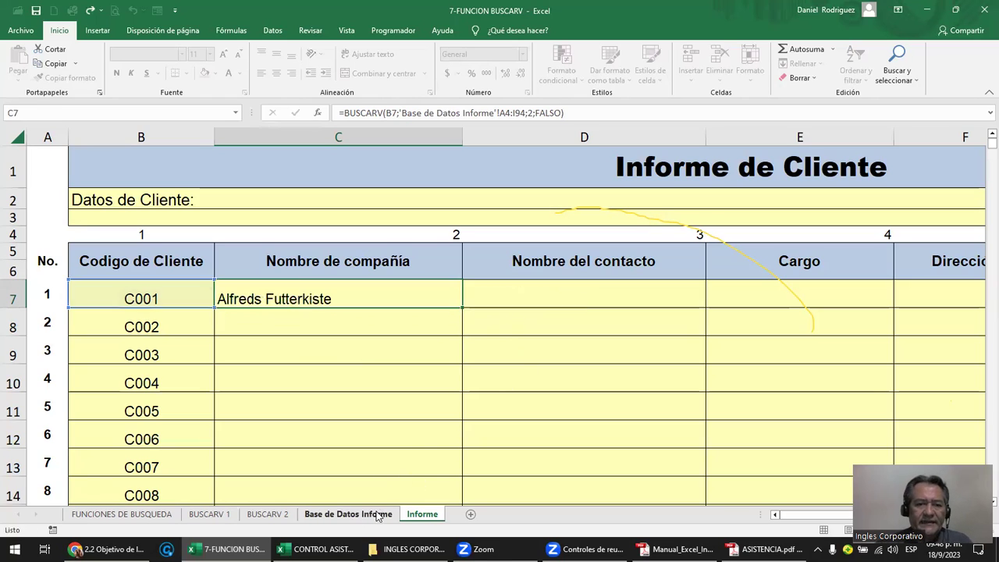
# Select the client table from C001 to the last client, then jump to DATA2 via the Name Box.
pyautogui.click(370, 518)
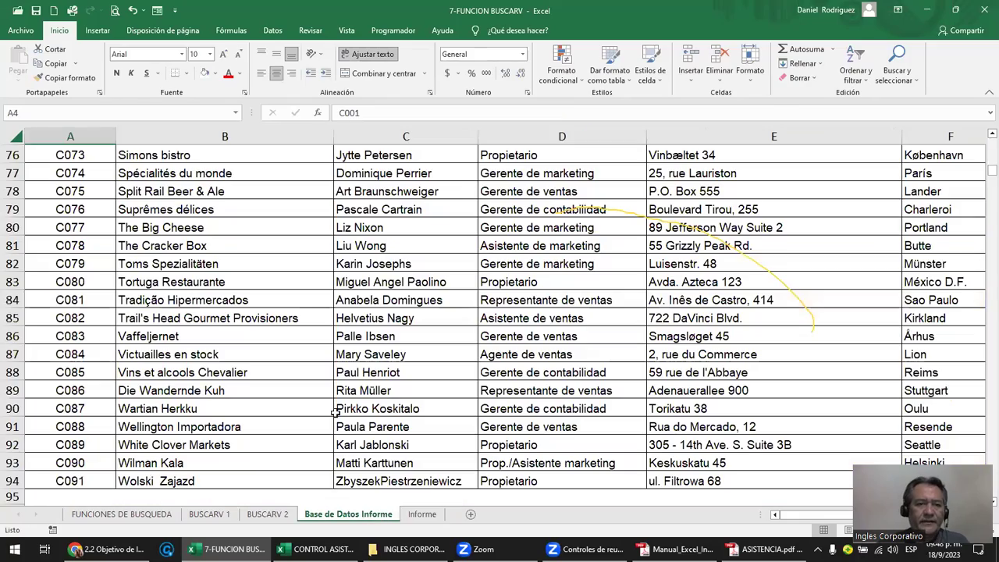
pyautogui.click(266, 297)
pyautogui.scroll(4, 266, 298)
pyautogui.scroll(11, 266, 298)
pyautogui.scroll(6, 266, 298)
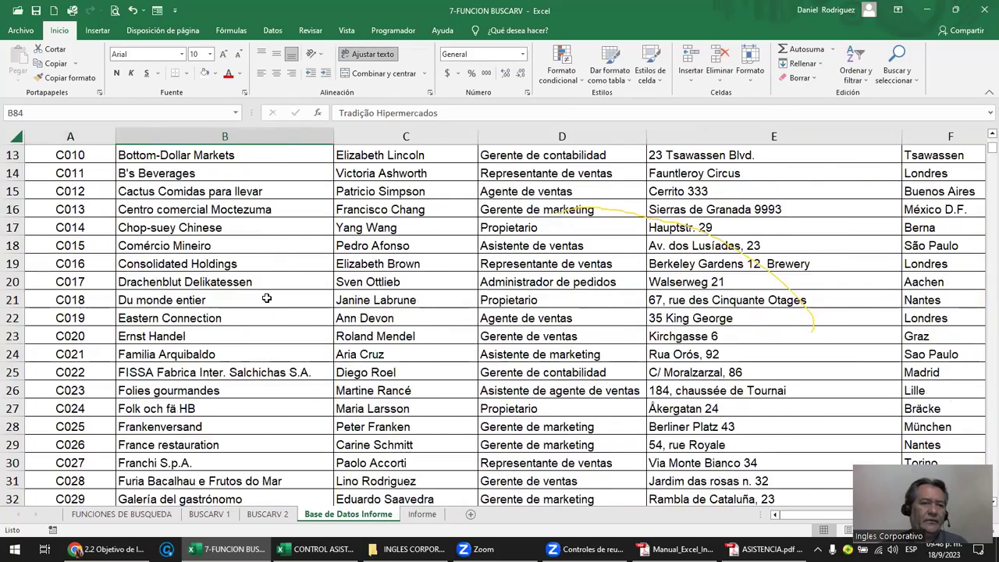
pyautogui.scroll(4, 266, 298)
pyautogui.click(82, 211)
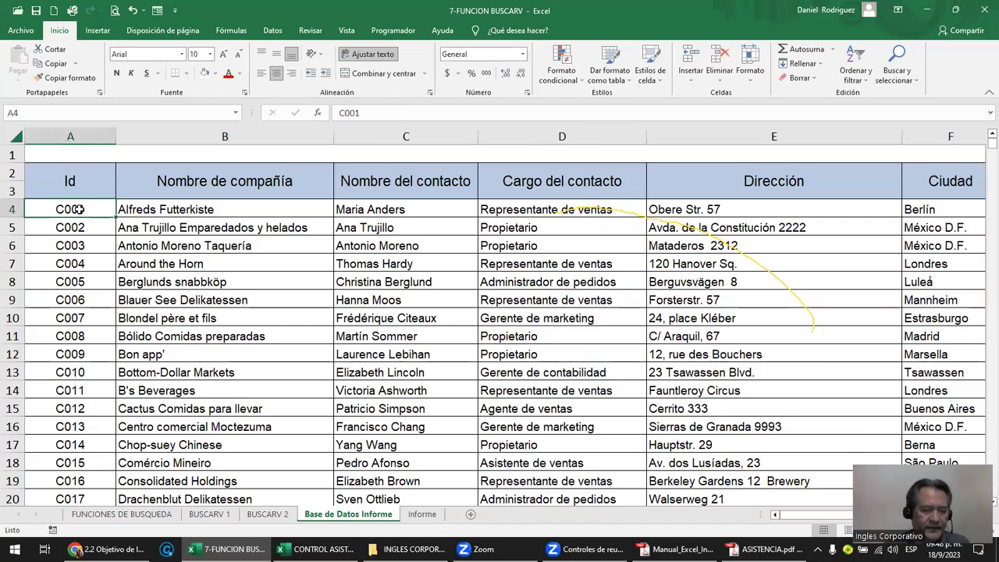
pyautogui.hotkey('ctrl', 'shift', 'Right')
pyautogui.hotkey('ctrl', 'shift', 'Down')
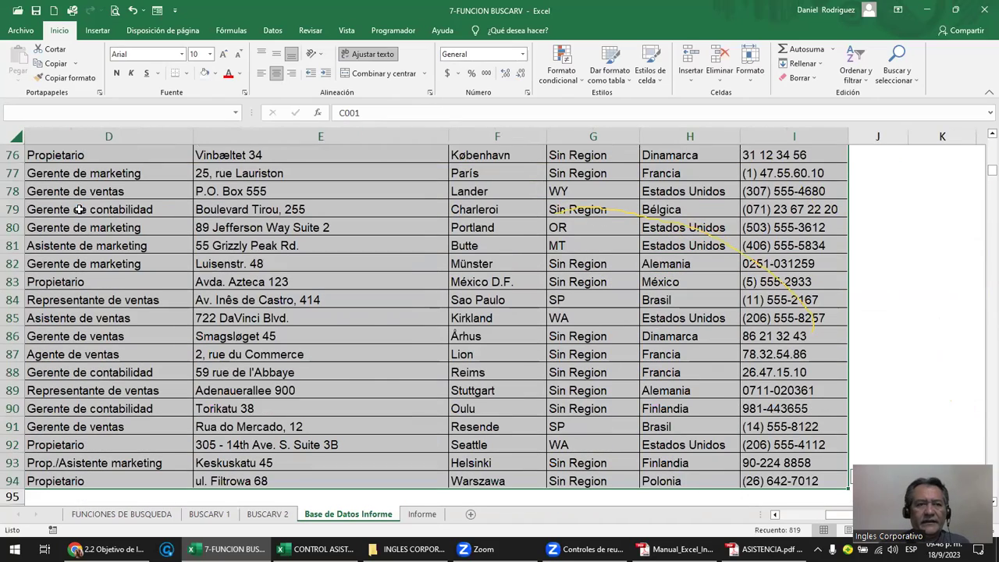
pyautogui.click(42, 115)
pyautogui.write('DATA2')
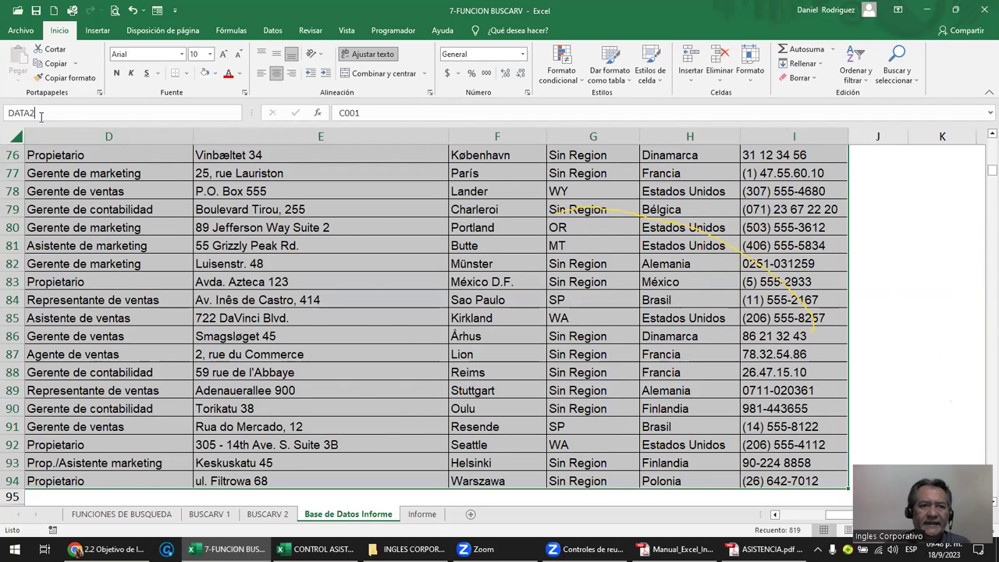
pyautogui.press('Return')
pyautogui.press('Return')
# Select DATA and DATA2 from the Name Box list to compare their extents, then return to Informe.
pyautogui.click(97, 158)
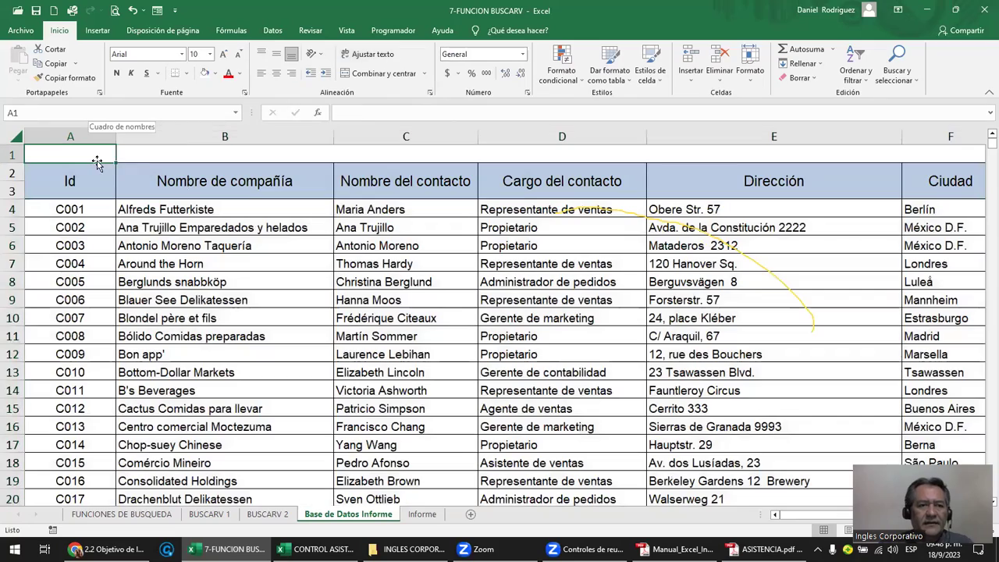
pyautogui.click(235, 112)
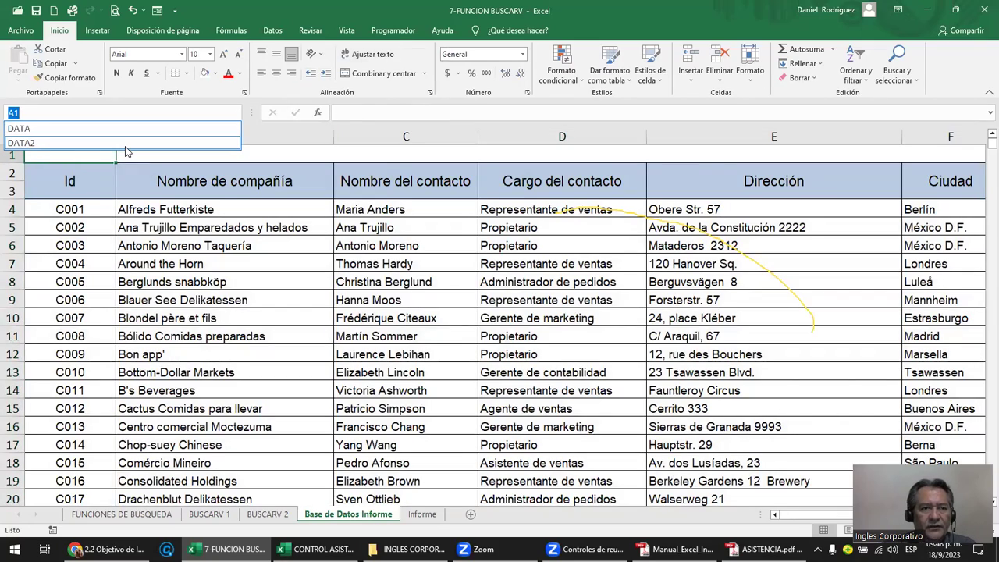
pyautogui.click(152, 140)
pyautogui.click(205, 166)
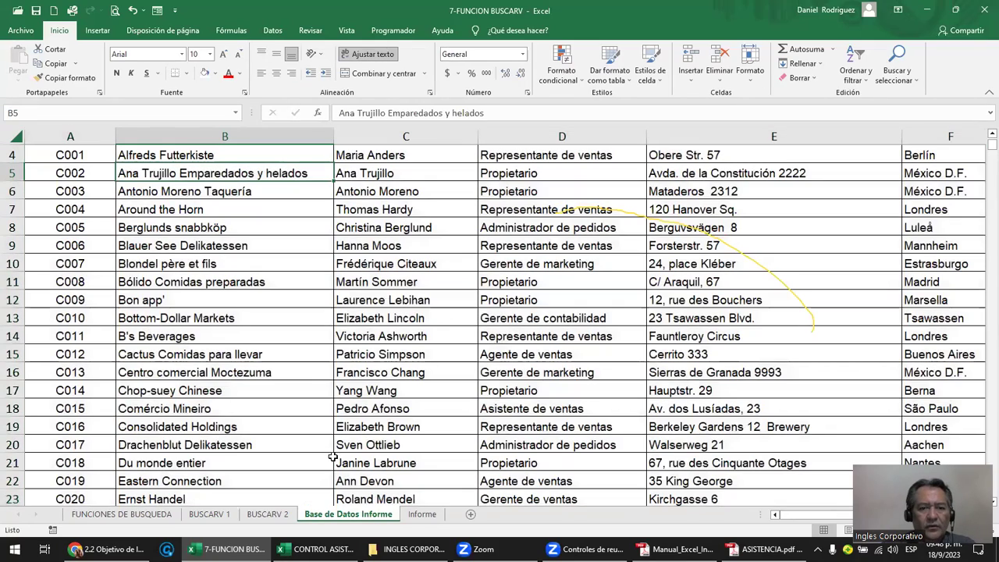
pyautogui.click(425, 515)
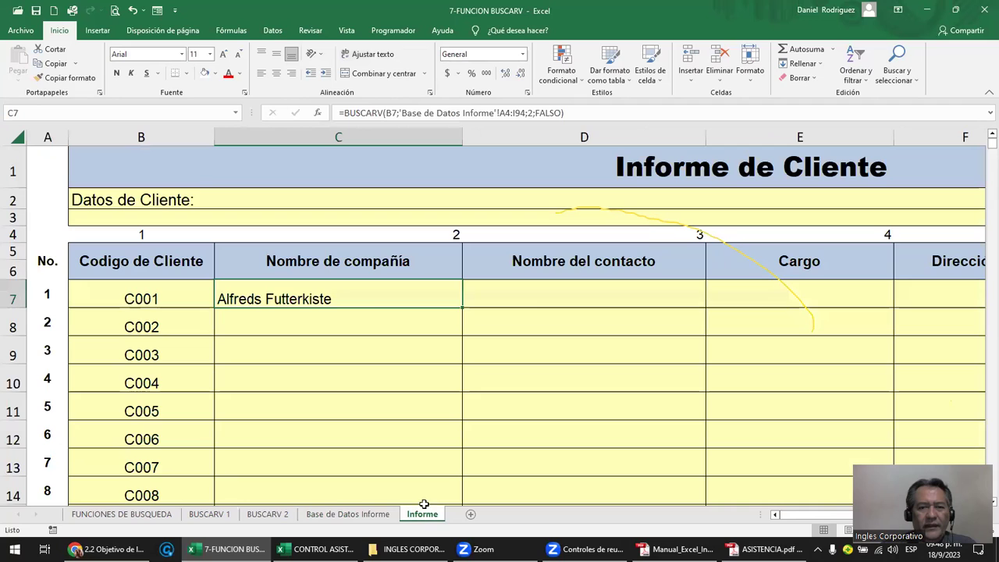
# Replace 'Base de Datos Informe'!A4:I94 in C7's BUSCARV formula with DATA2.
pyautogui.doubleClick(296, 308)
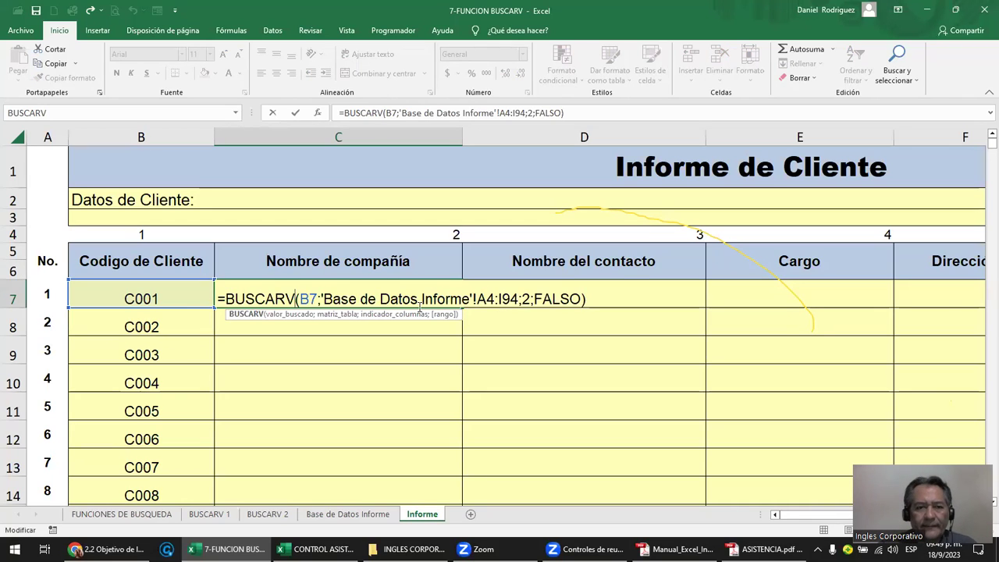
pyautogui.click(323, 298)
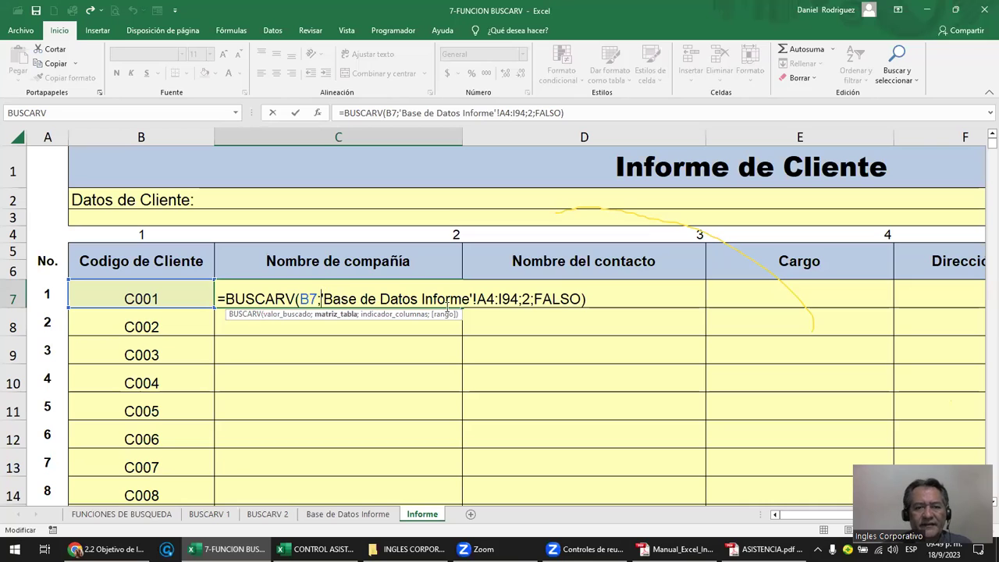
pyautogui.press('Delete')
pyautogui.press('Delete')
pyautogui.press('Delete')
pyautogui.press('Delete')
pyautogui.press('Delete')
pyautogui.press('Delete')
pyautogui.press('Delete')
pyautogui.press('Delete')
pyautogui.press('Delete')
pyautogui.press('Delete')
pyautogui.press('Delete')
pyautogui.press('Delete')
pyautogui.press('Delete')
pyautogui.press('Delete')
pyautogui.press('Delete')
pyautogui.press('Delete')
pyautogui.press('Delete')
pyautogui.press('Delete')
pyautogui.press('Delete')
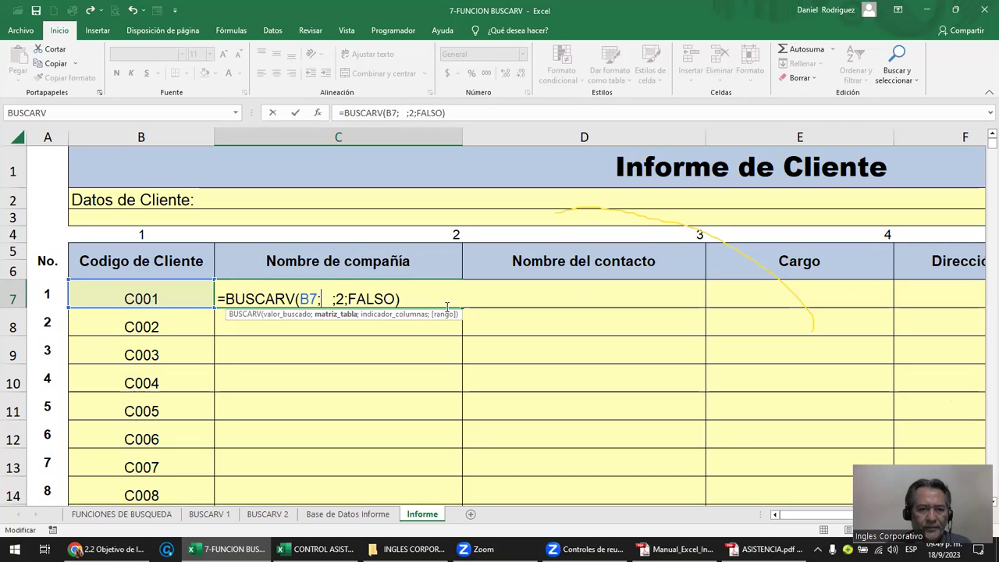
pyautogui.write('DA')
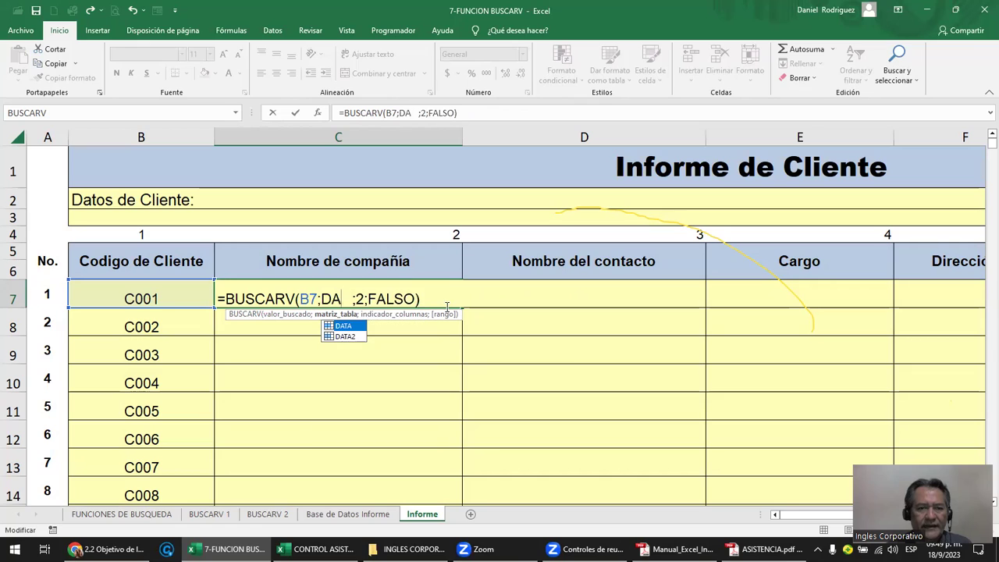
pyautogui.write('TA2')
pyautogui.press('Delete')
pyautogui.press('Delete')
pyautogui.press('Delete')
pyautogui.press('Return')
# Recheck C7's edited lookup against the client database sheet and confirm it.
pyautogui.press('Up')
pyautogui.press('F2')
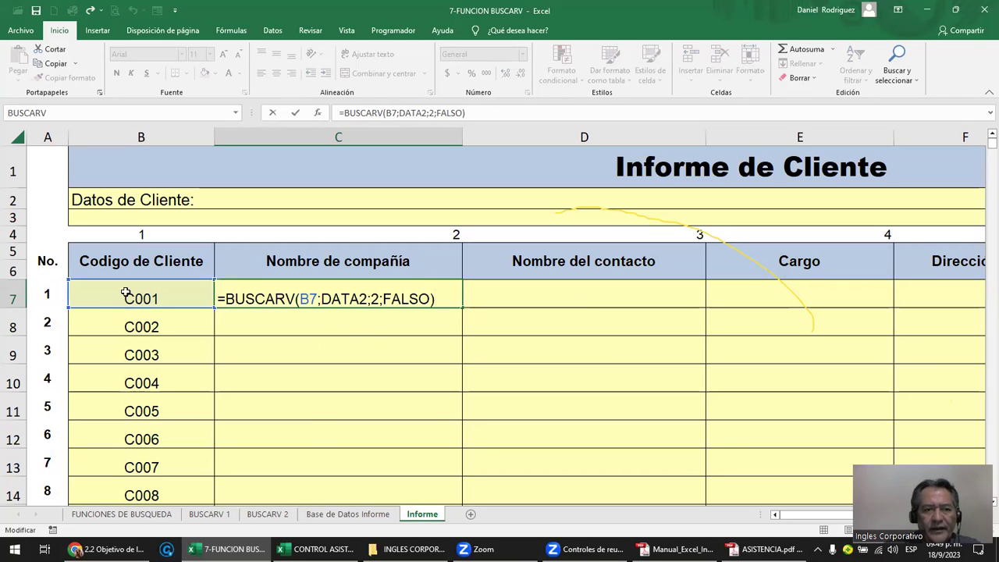
pyautogui.click(354, 515)
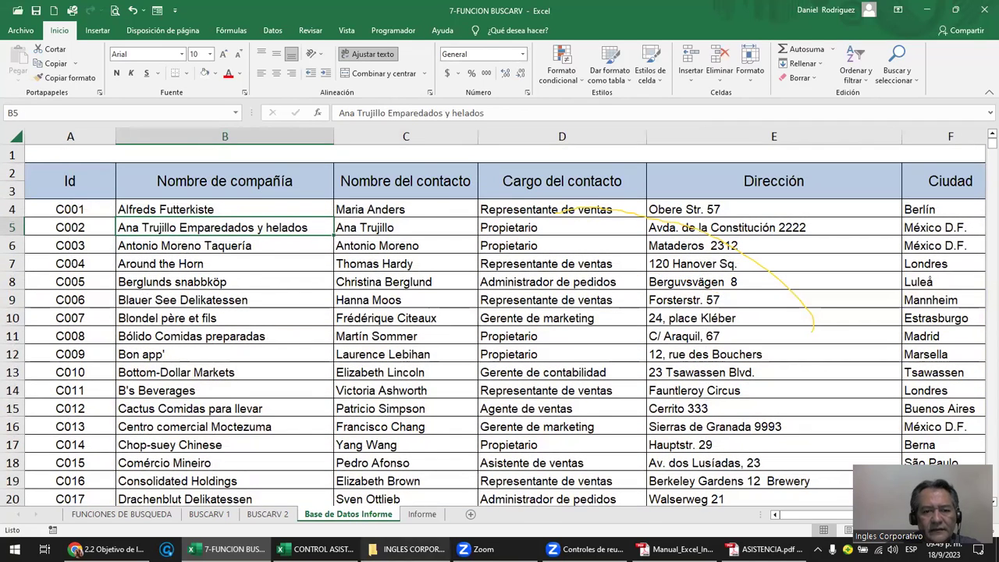
pyautogui.click(421, 515)
pyautogui.doubleClick(339, 299)
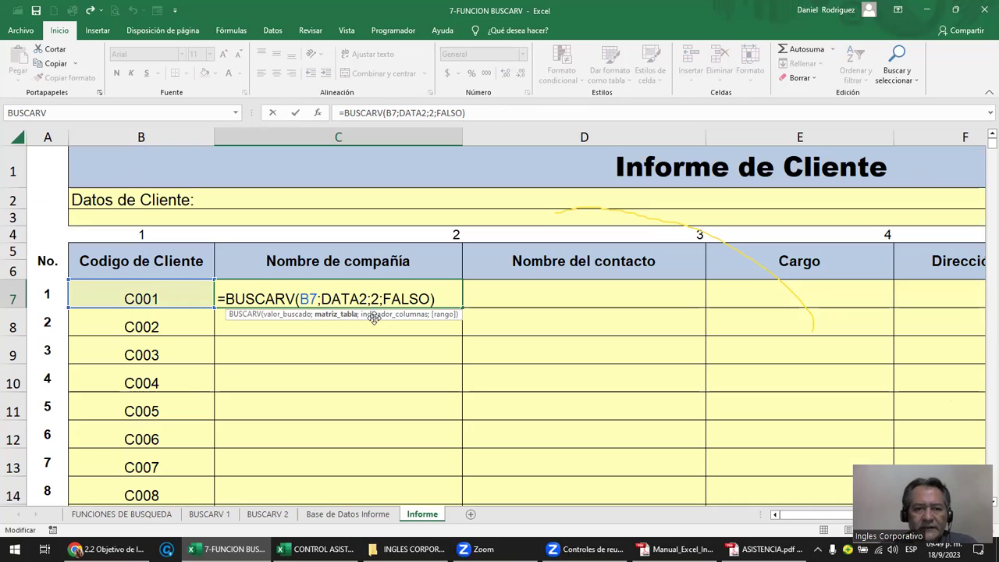
pyautogui.click(437, 233)
# Fill C7's lookup into D7, clear the resulting #N/D error, and reopen C7's formula.
pyautogui.click(400, 292)
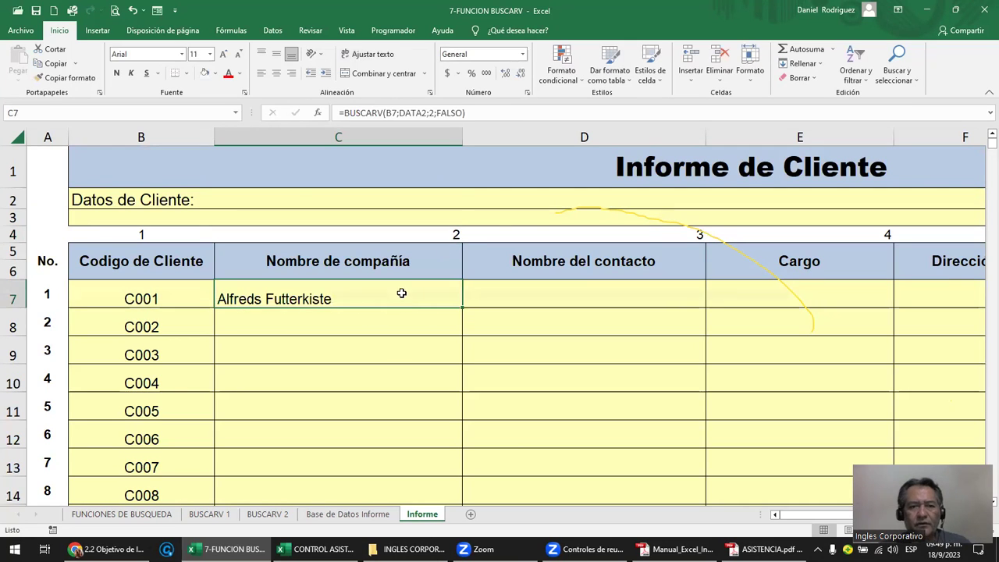
pyautogui.hotkey('ctrl', 'c')
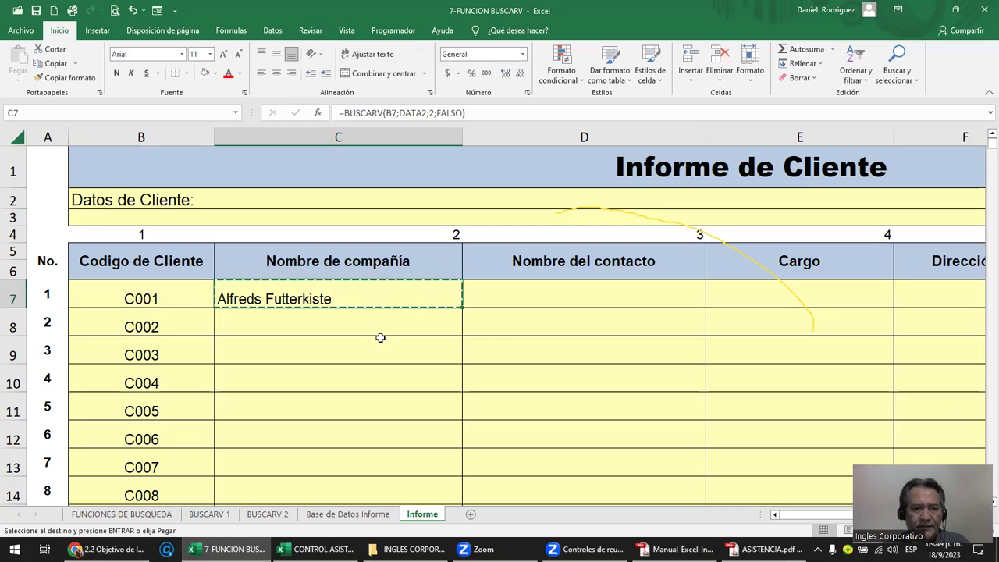
pyautogui.press('Escape')
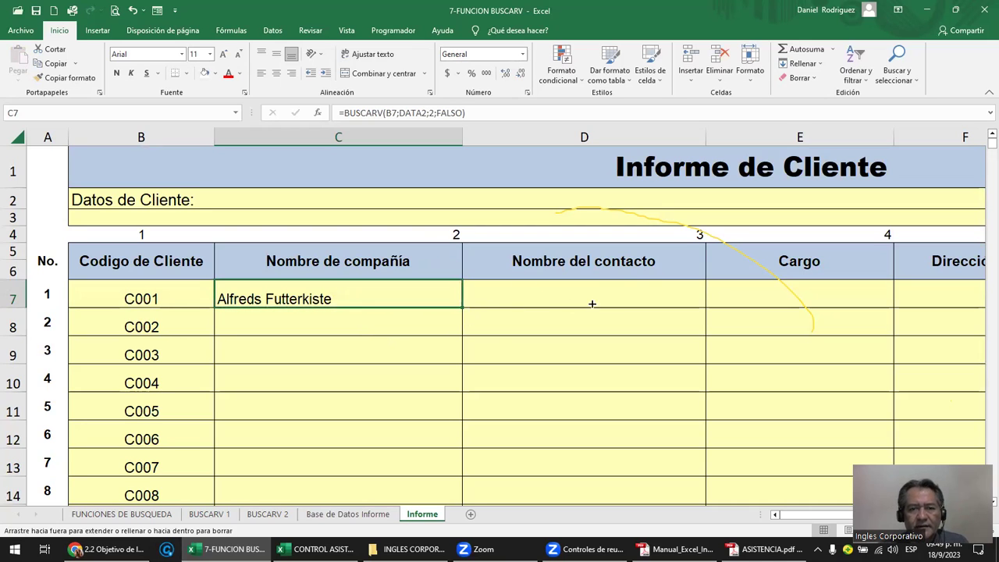
pyautogui.moveTo(463, 308); pyautogui.dragTo(623, 300)
pyautogui.doubleClick(624, 300)
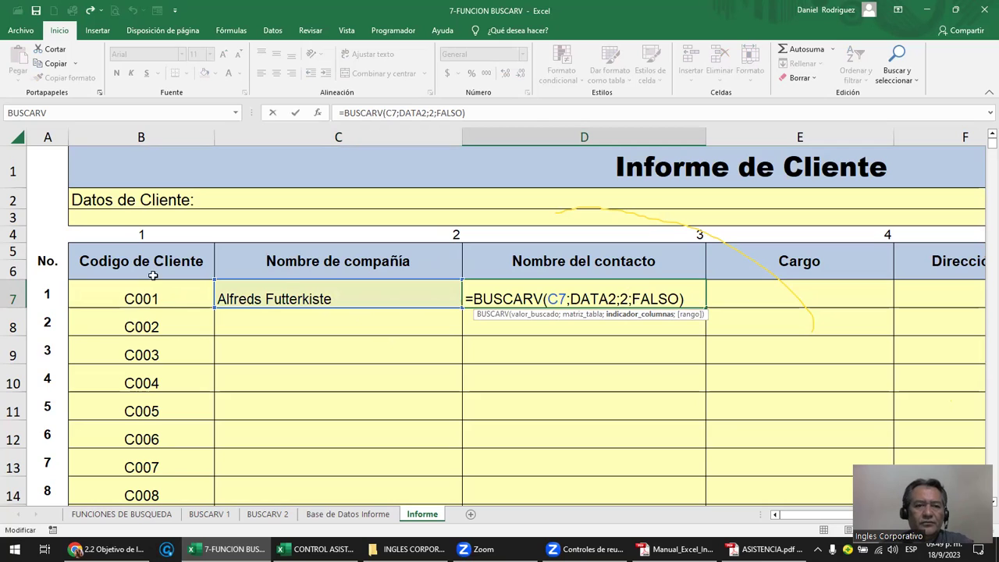
pyautogui.click(456, 306)
pyautogui.press('Right')
pyautogui.press('Delete')
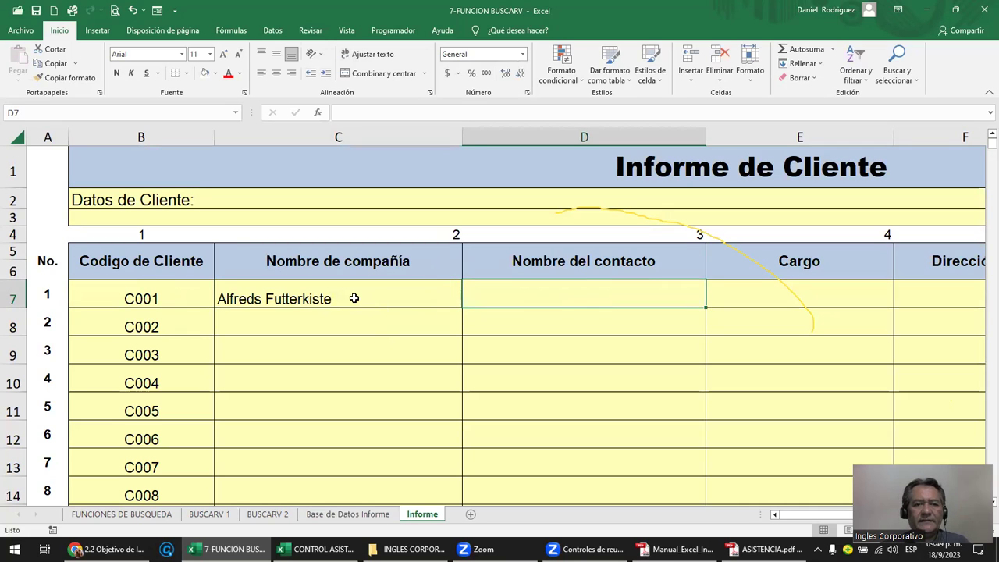
pyautogui.doubleClick(354, 298)
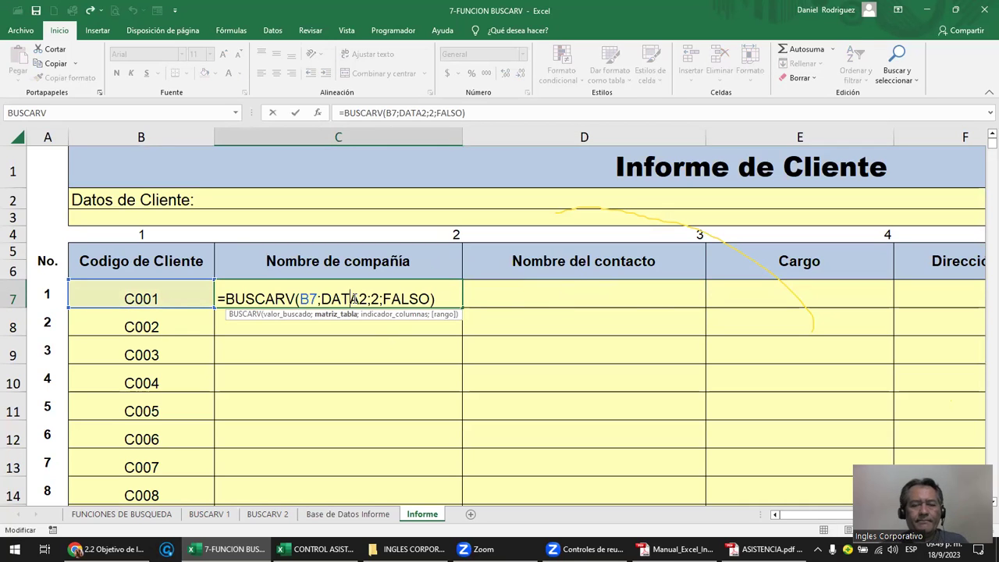
# Make the client-code reference in C7's lookup absolute as $B$7.
pyautogui.click(309, 299)
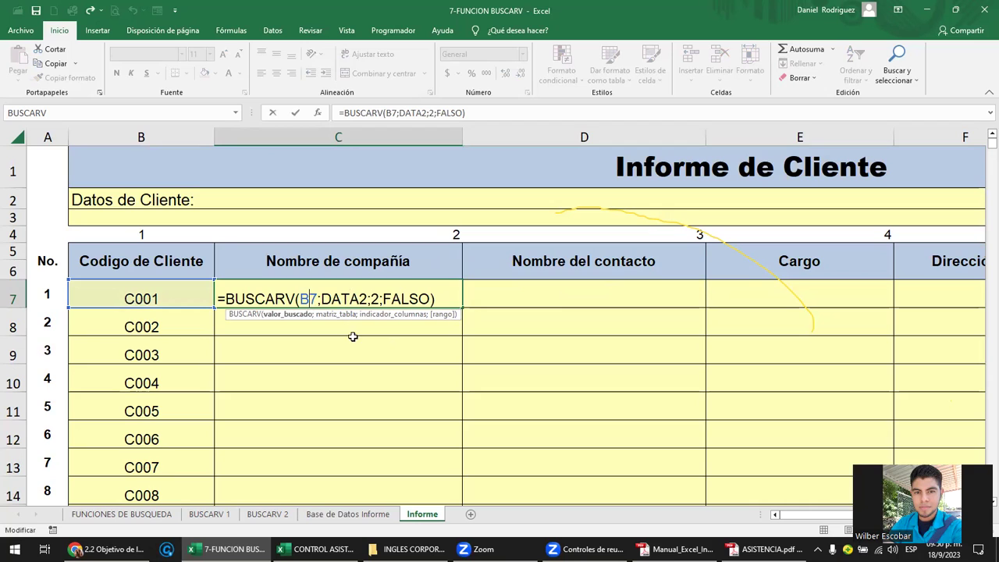
pyautogui.press('F4')
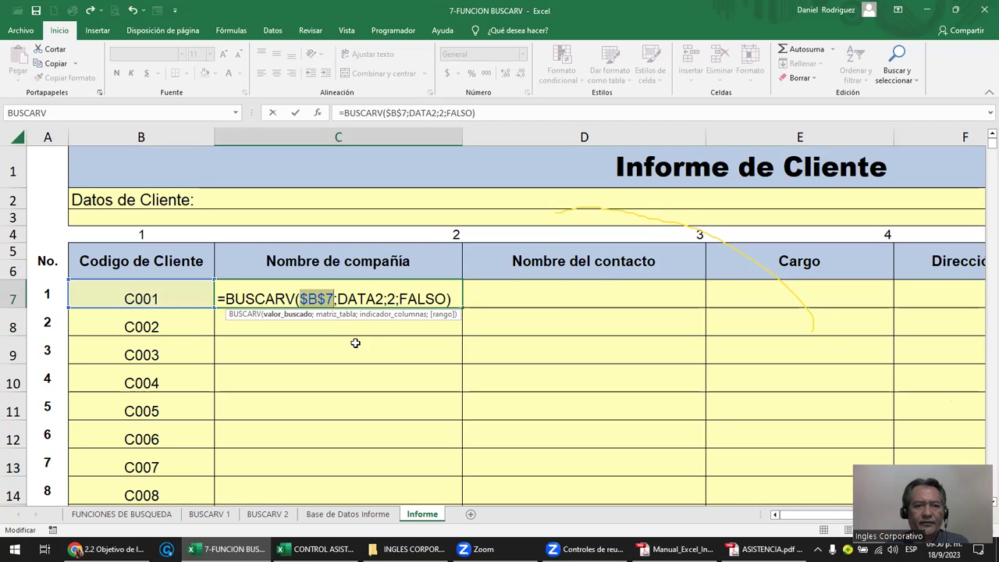
pyautogui.hotkey('ctrl', 'Return')
# Fill the lookup into D7 and change its column index from 2 to 3 for the contact name.
pyautogui.moveTo(462, 310); pyautogui.dragTo(643, 311)
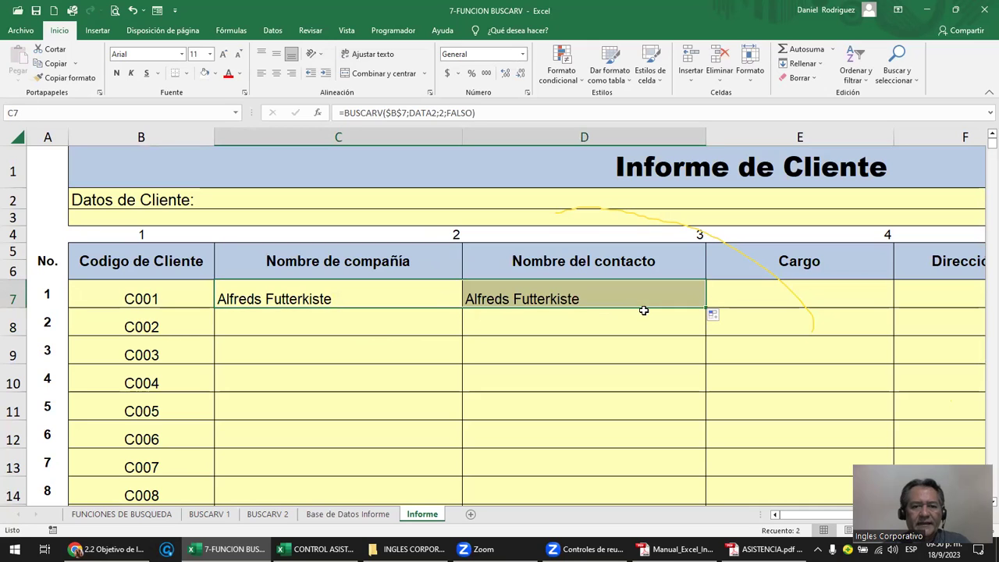
pyautogui.doubleClick(579, 297)
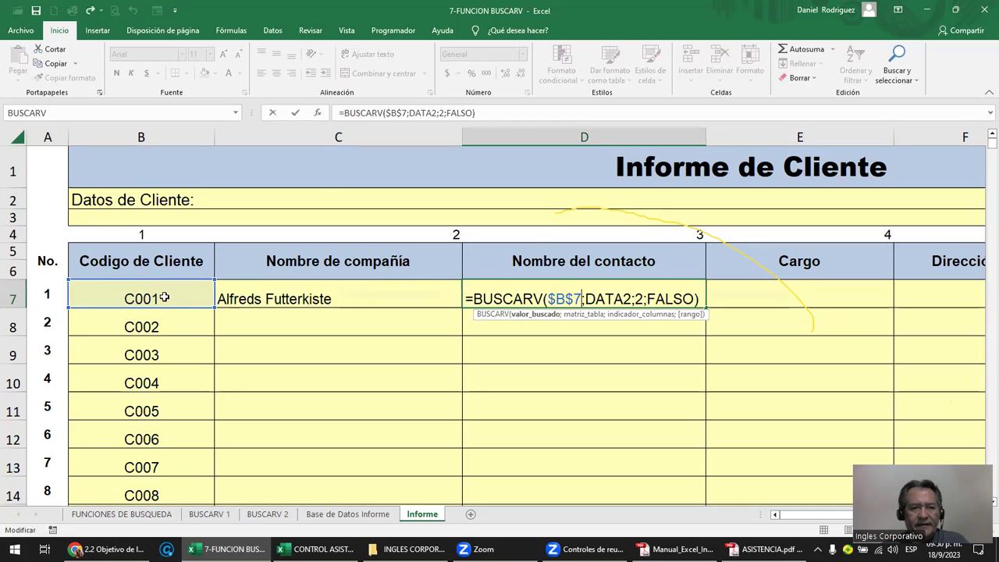
pyautogui.click(638, 301)
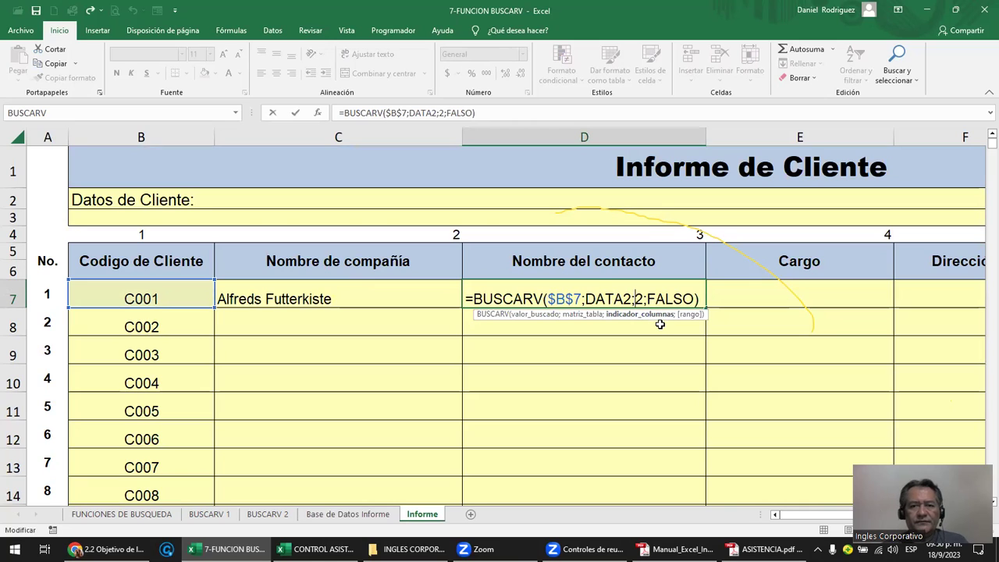
pyautogui.write('3')
pyautogui.press('Delete')
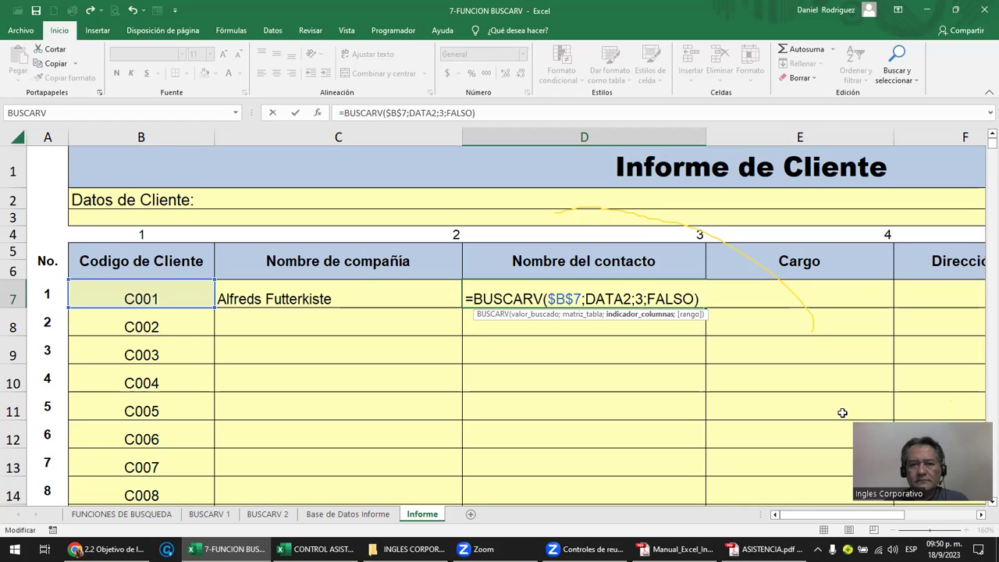
pyautogui.hotkey('ctrl', 'Return')
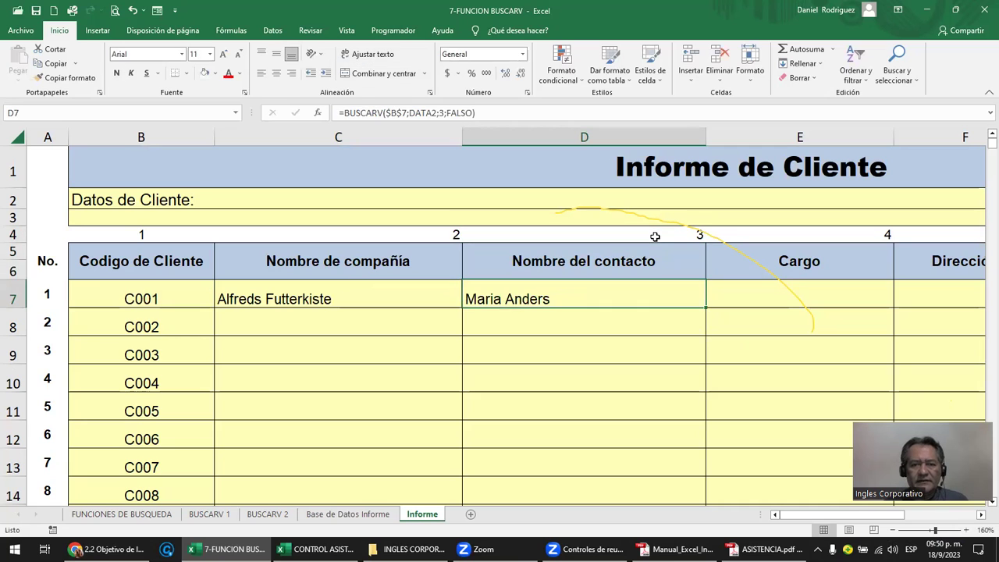
# Paste D7's contact lookup formula across E7:J7.
pyautogui.hotkey('ctrl', 'c')
pyautogui.press('Right')
pyautogui.hotkey('shift', 'Right')
pyautogui.hotkey('shift', 'Right')
pyautogui.hotkey('shift', 'Right')
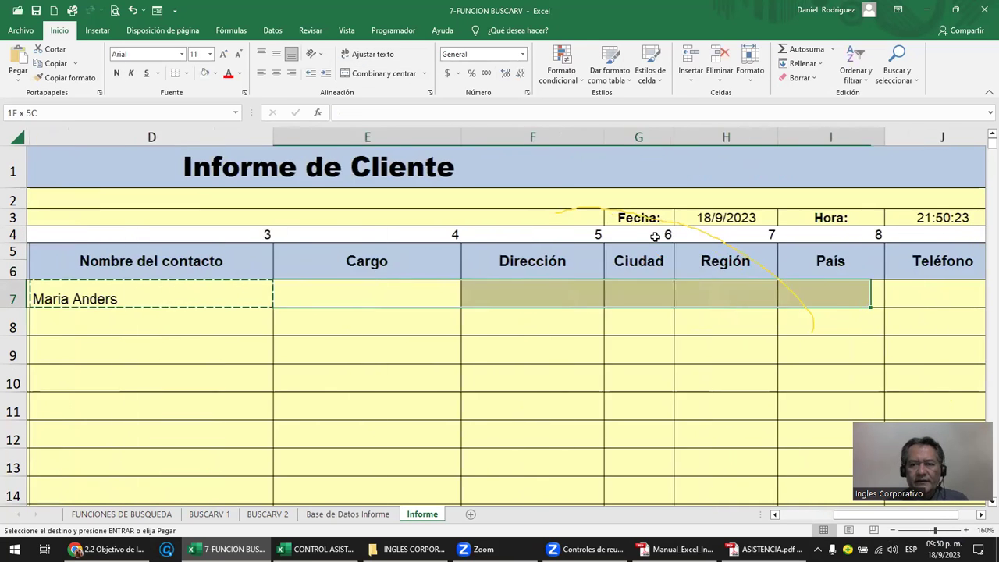
pyautogui.hotkey('shift', 'Right')
pyautogui.press('Return')
pyautogui.press('Left')
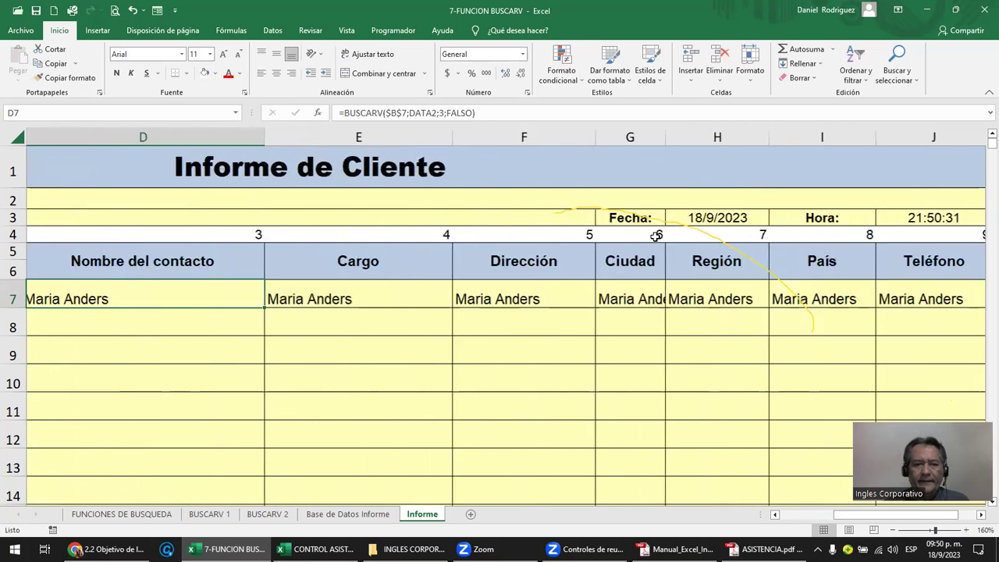
pyautogui.press('Left')
pyautogui.press('Left')
pyautogui.press('Left')
pyautogui.press('Right')
pyautogui.press('Right')
pyautogui.press('F2')
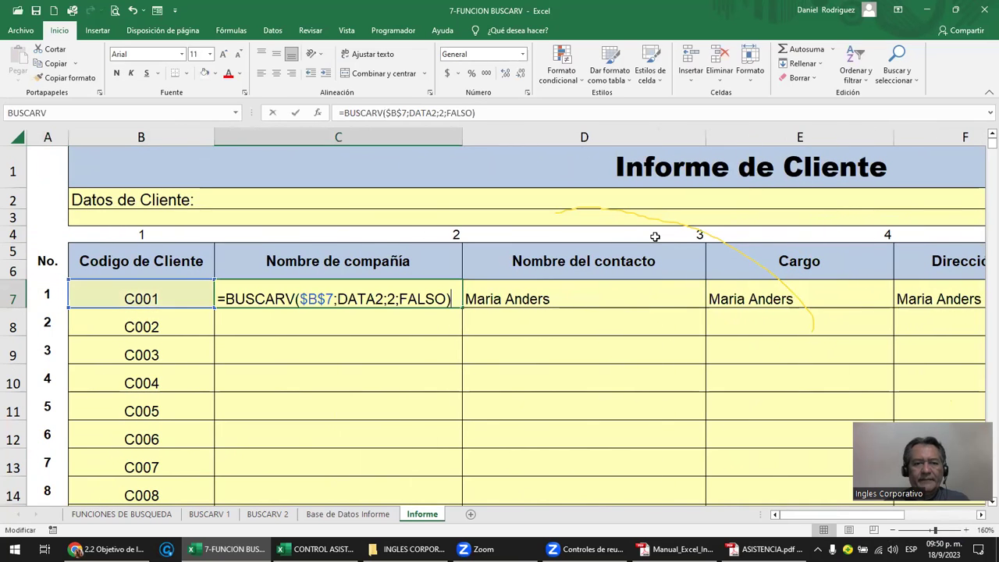
pyautogui.press('Tab')
pyautogui.press('F2')
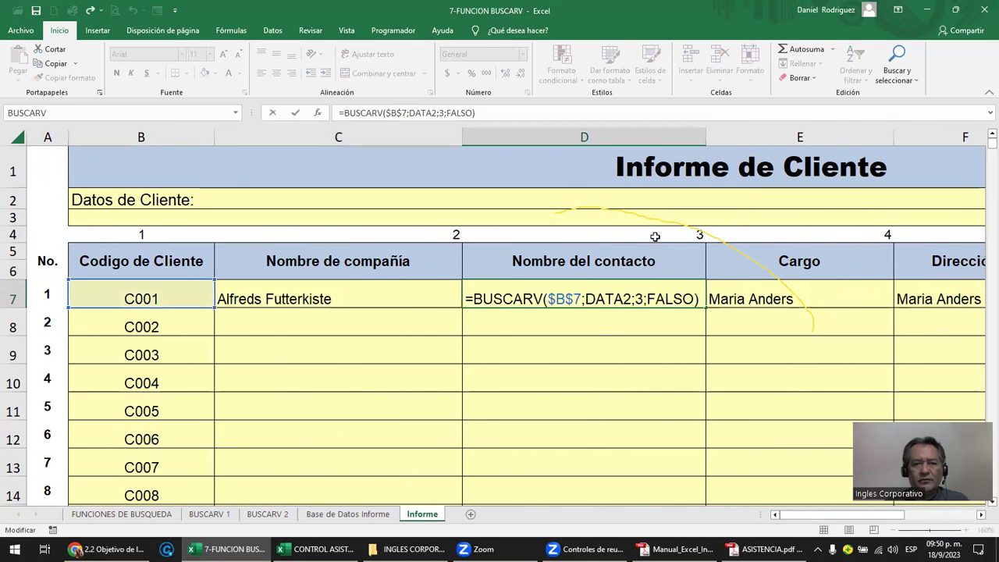
pyautogui.press('Tab')
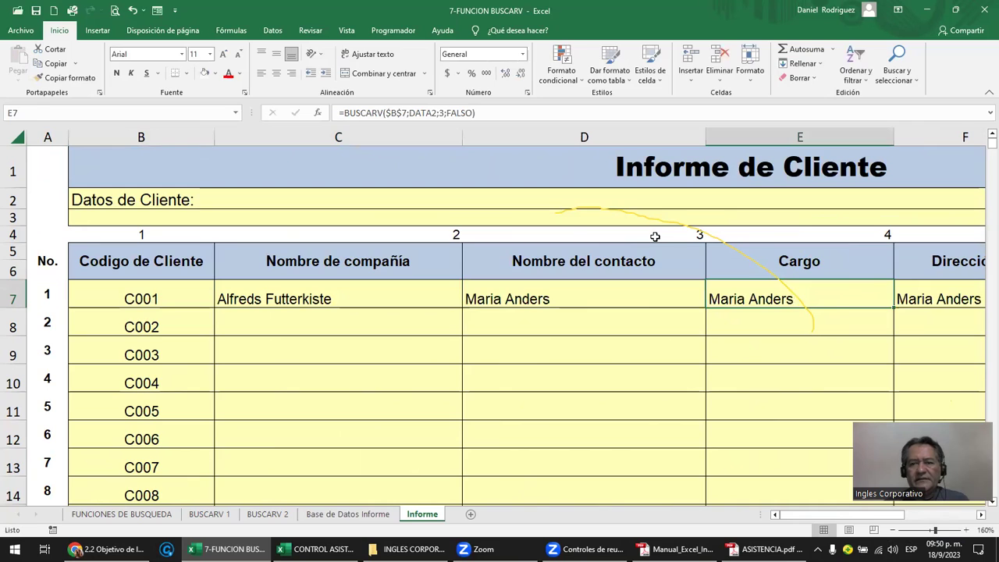
# Set the Cargo and Dirección lookups in E7 and F7 to column indexes 4 and 5.
pyautogui.press('F2')
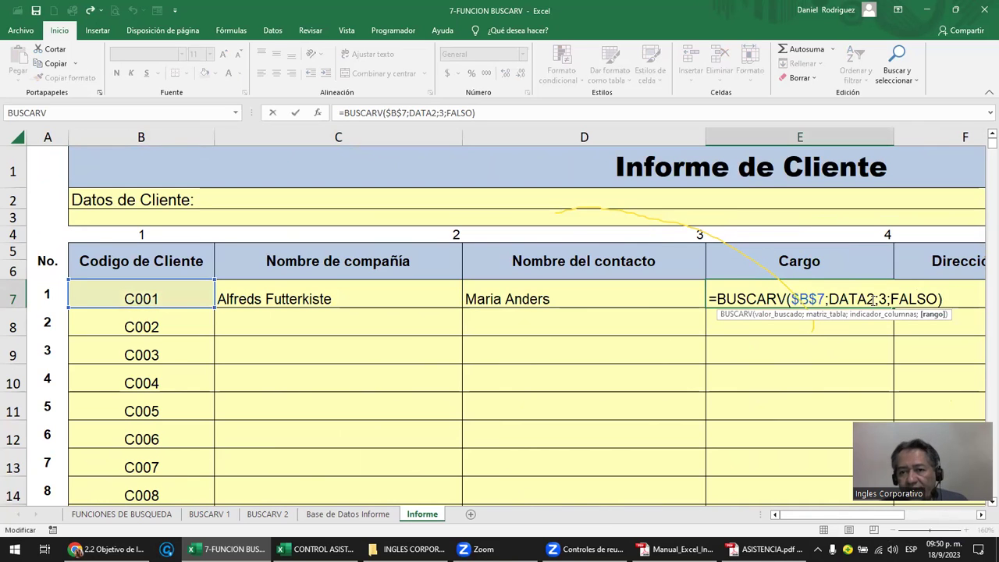
pyautogui.click(879, 298)
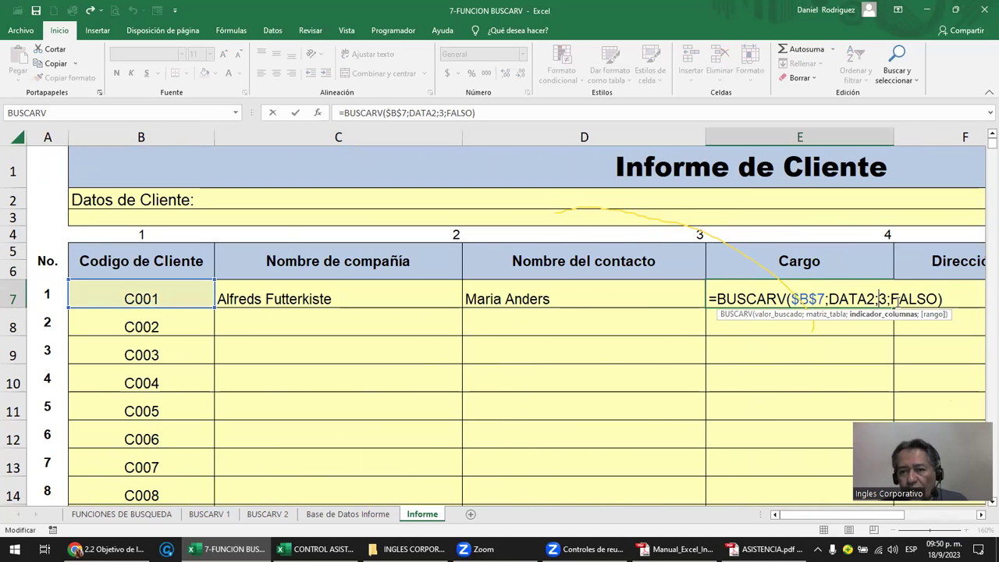
pyautogui.write('4')
pyautogui.press('Delete')
pyautogui.press('Return')
pyautogui.press('Up')
pyautogui.press('Right')
pyautogui.press('Right')
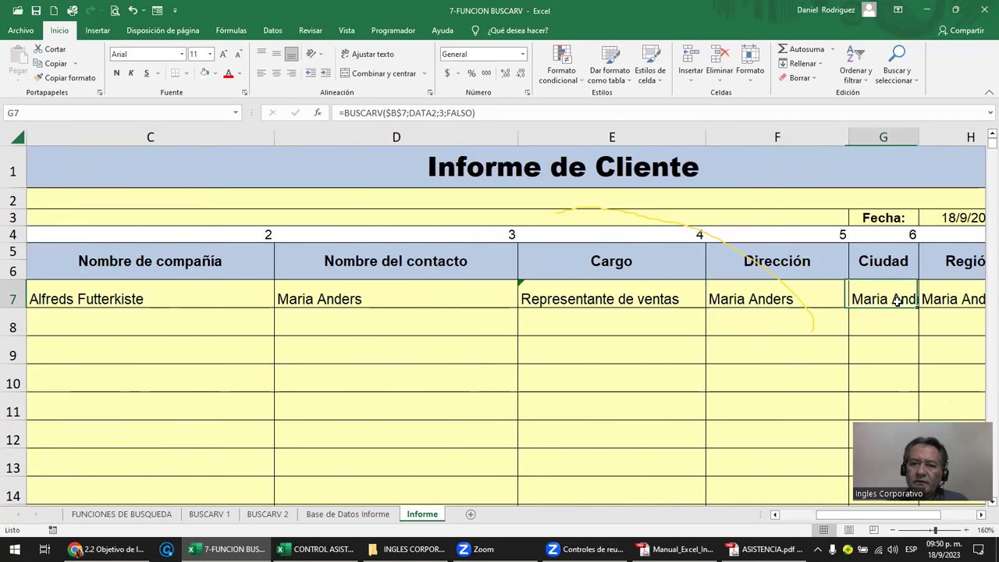
pyautogui.press('Right')
pyautogui.press('Right')
pyautogui.click(553, 297)
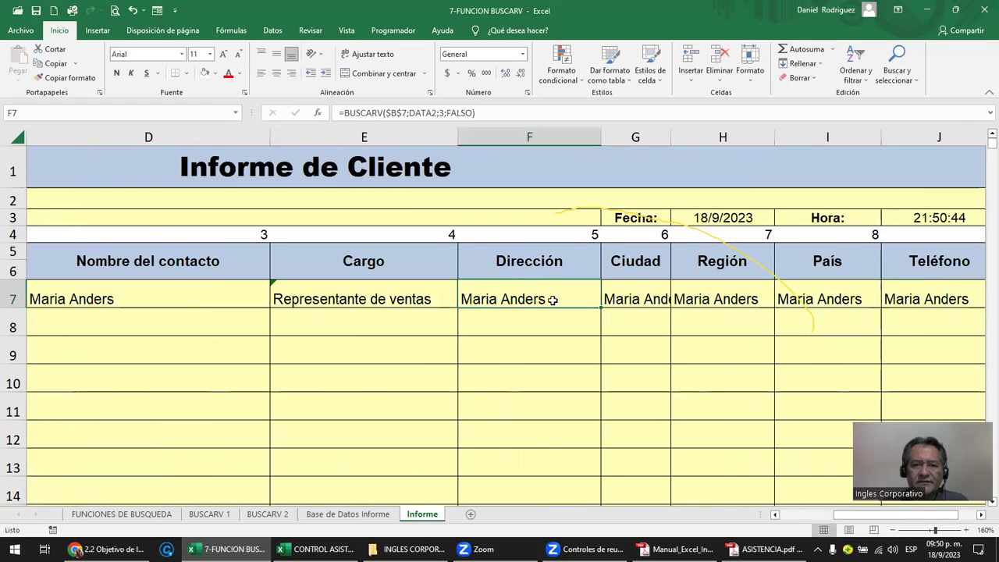
pyautogui.doubleClick(553, 296)
pyautogui.click(632, 298)
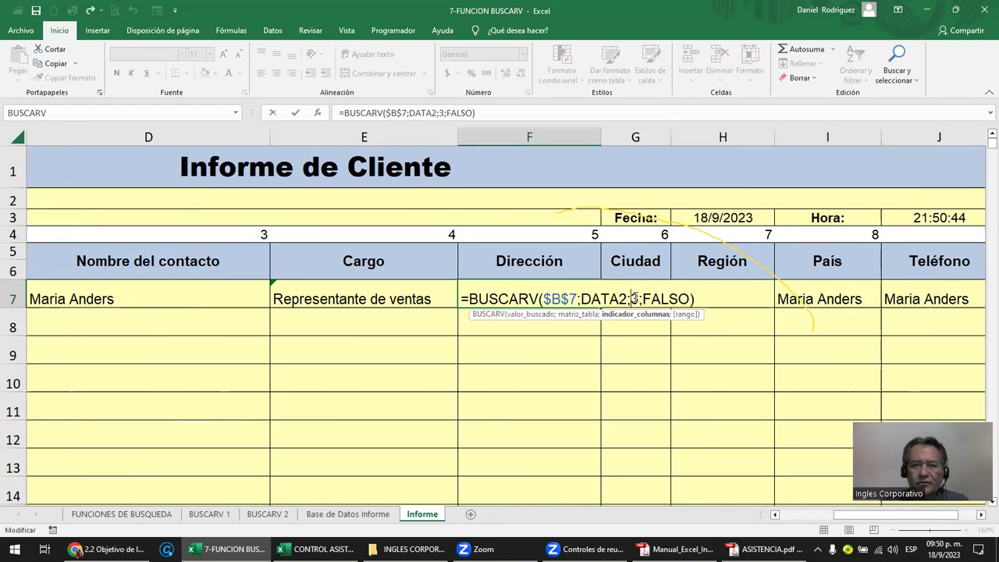
pyautogui.write('5')
pyautogui.press('Delete')
pyautogui.hotkey('ctrl', 'Return')
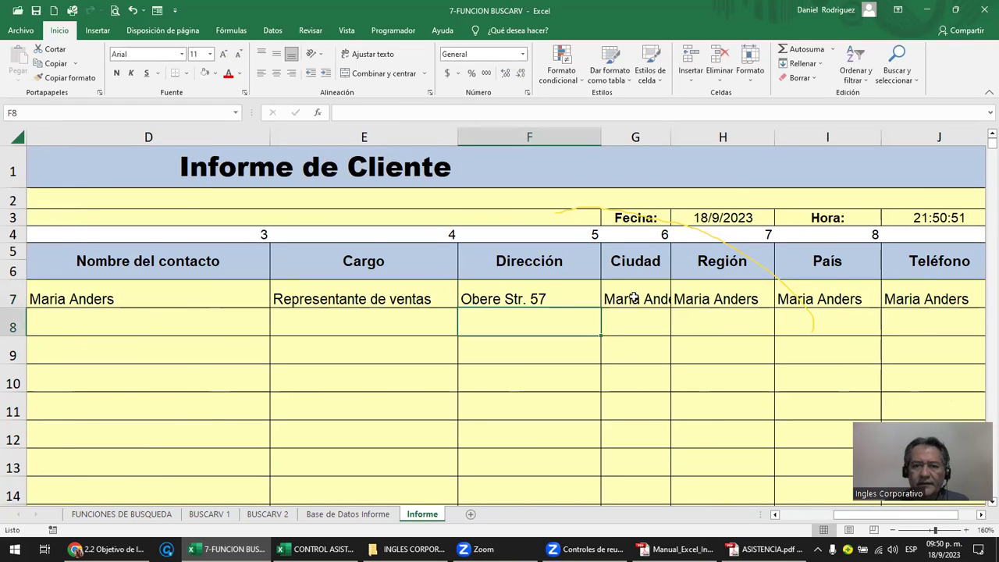
# Set the Ciudad and Región lookups in G7 and H7 to column indexes 6 and 7.
pyautogui.click(632, 298)
pyautogui.doubleClick(634, 298)
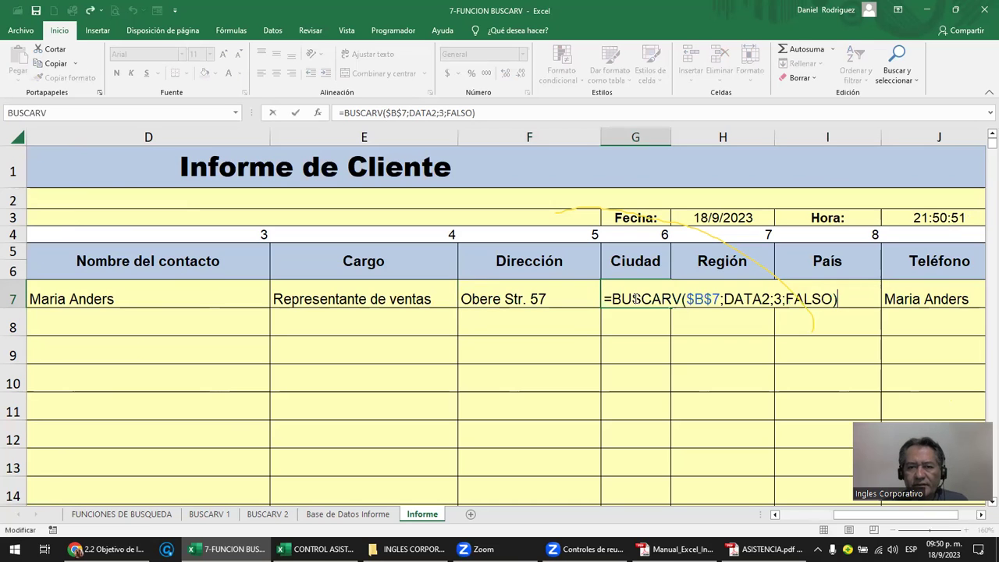
pyautogui.click(776, 297)
pyautogui.write('6')
pyautogui.press('Delete')
pyautogui.press('Tab')
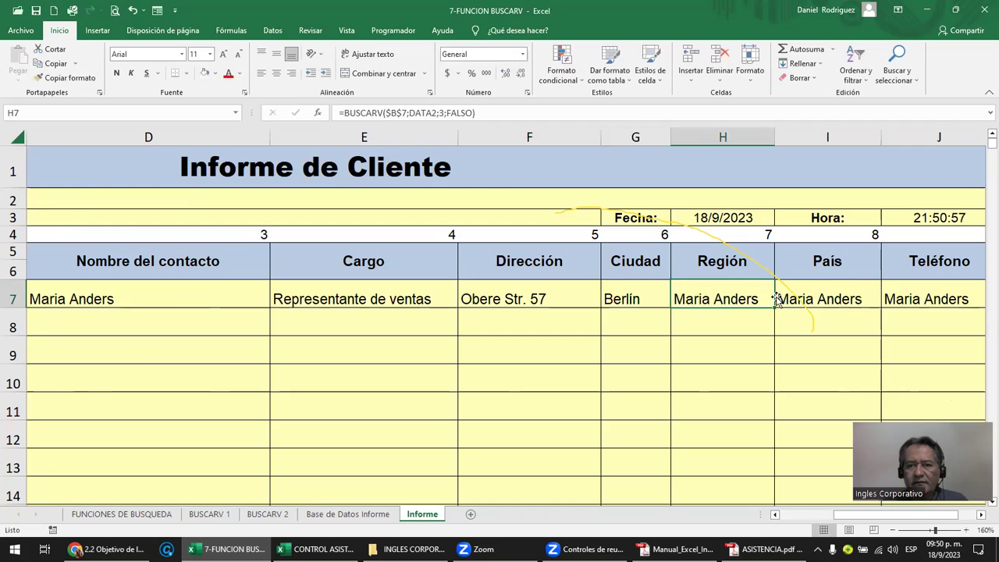
pyautogui.press('F2')
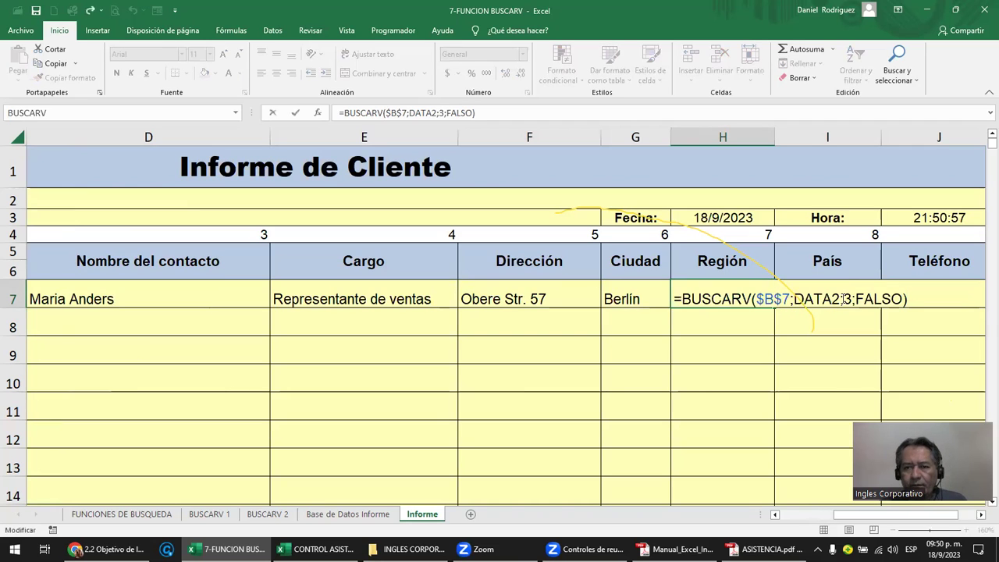
pyautogui.click(845, 299)
pyautogui.write('7')
pyautogui.press('Delete')
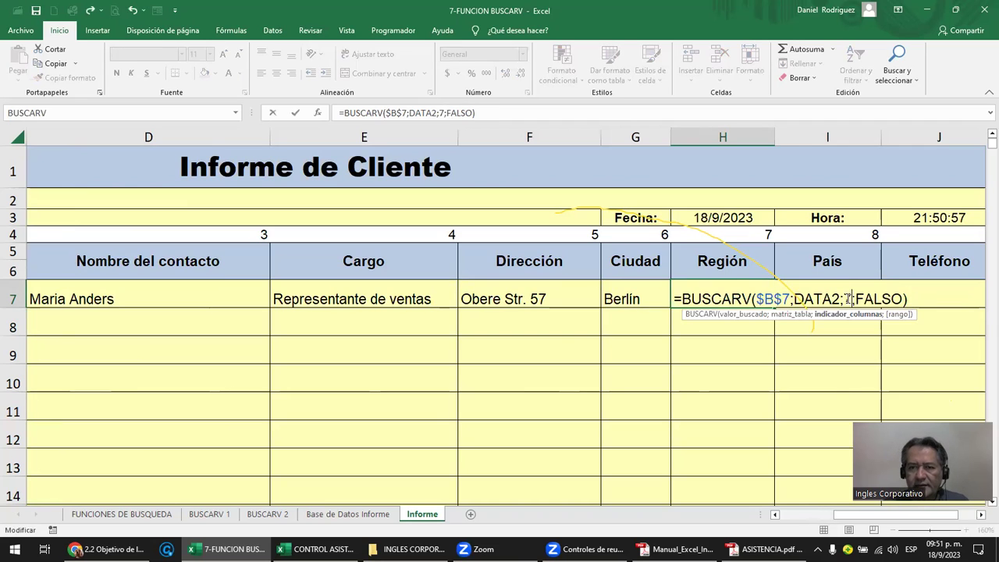
pyautogui.press('Tab')
# Set the País and Teléfono lookups in I7 and J7 to columns 8 and 9, then review row 7.
pyautogui.press('F2')
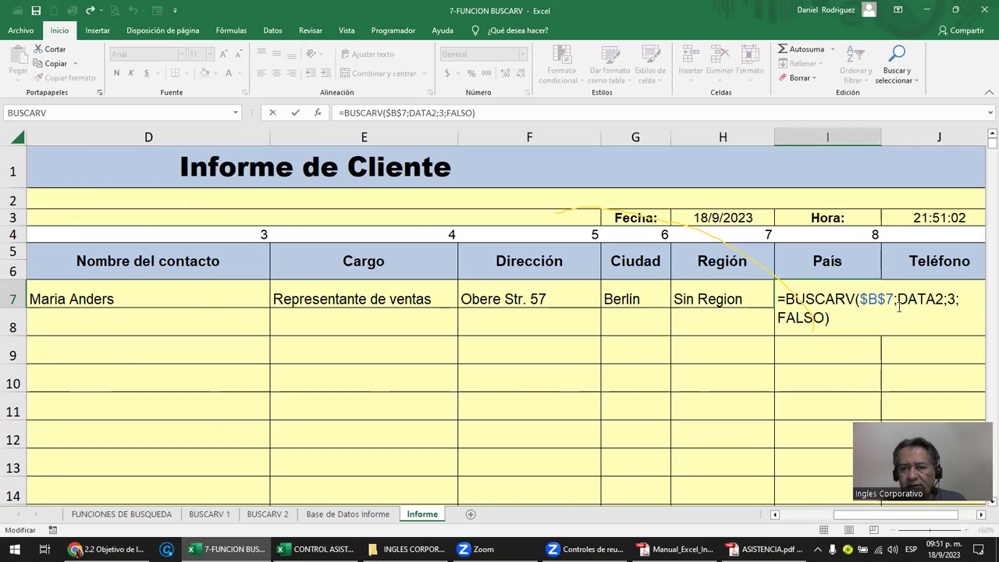
pyautogui.doubleClick(949, 298)
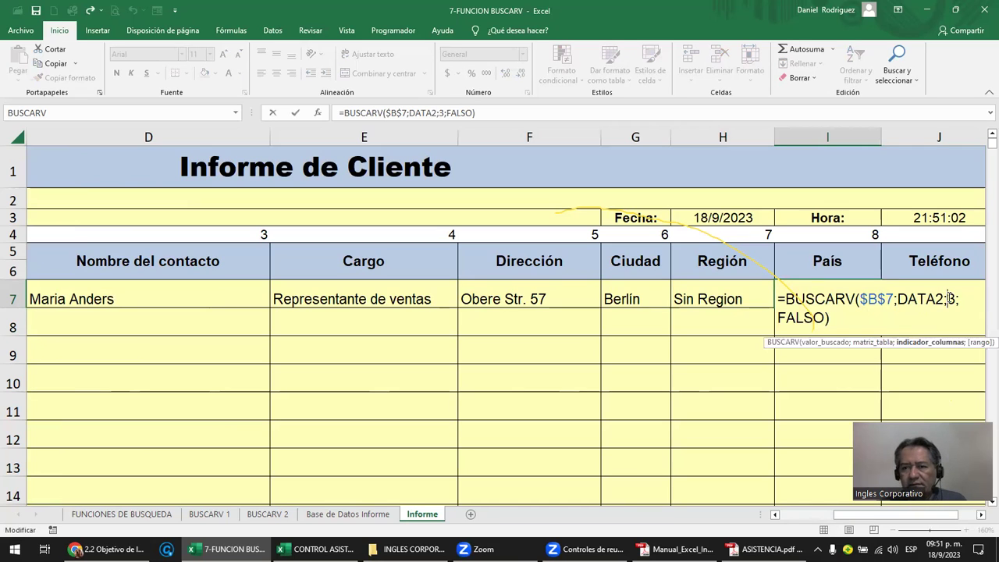
pyautogui.write('7')
pyautogui.press('BackSpace')
pyautogui.write('8')
pyautogui.press('Tab')
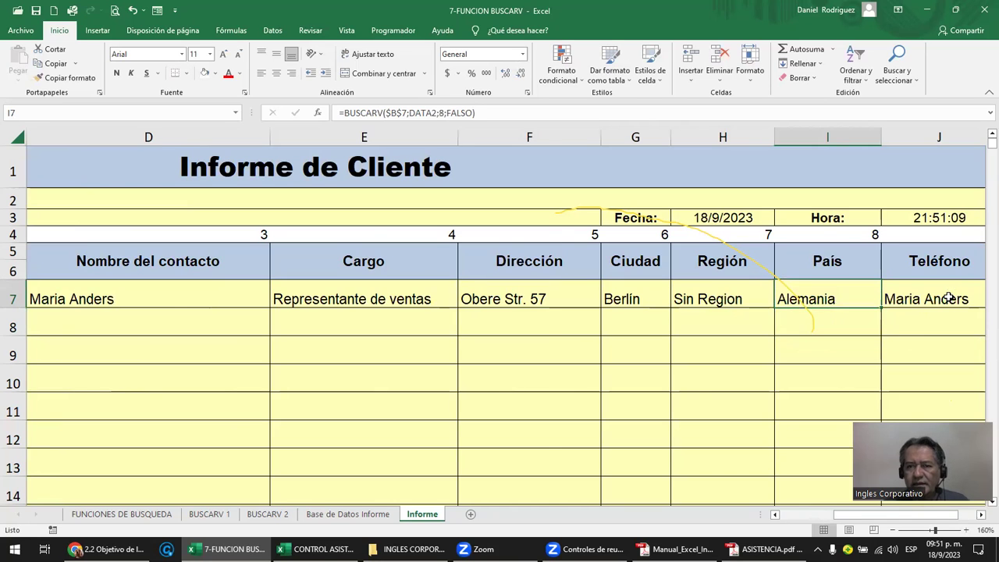
pyautogui.press('F2')
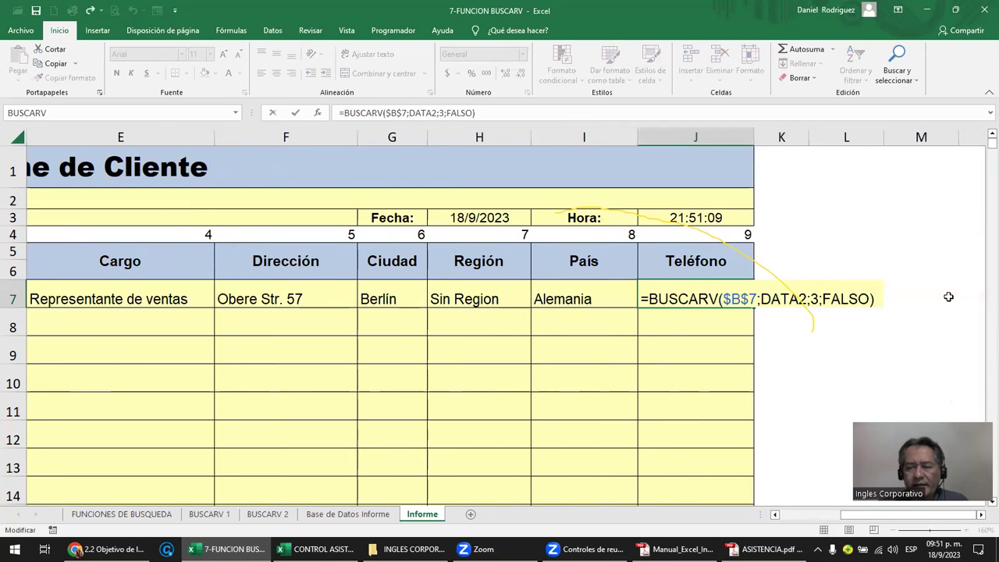
pyautogui.click(810, 298)
pyautogui.press('Delete')
pyautogui.write('9')
pyautogui.hotkey('ctrl', 'Return')
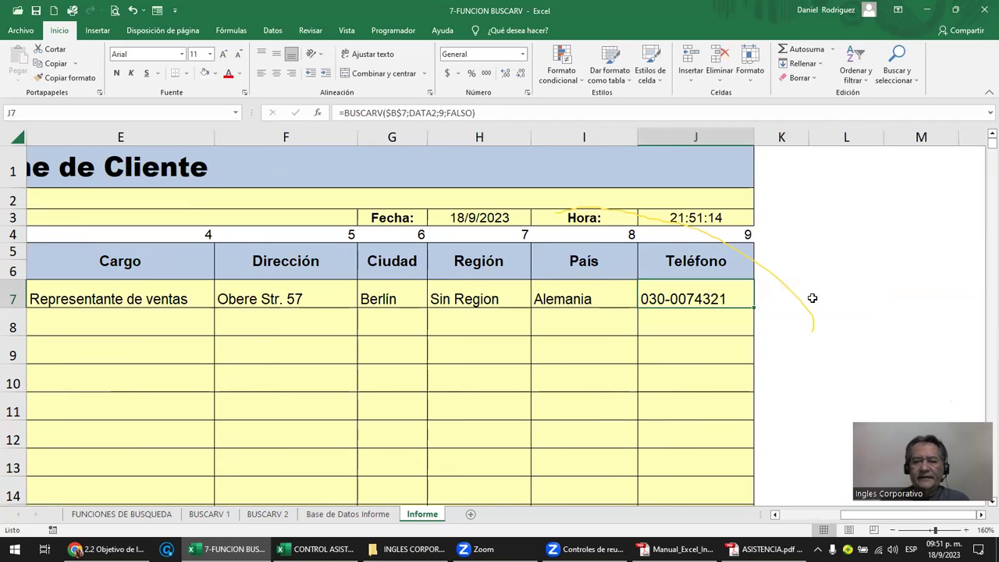
pyautogui.press('Left')
pyautogui.press('Left')
pyautogui.press('Left')
pyautogui.press('Left')
pyautogui.press('Left')
pyautogui.press('Right')
pyautogui.press('Right')
pyautogui.press('Right')
pyautogui.press('Right')
pyautogui.press('Right')
pyautogui.press('Right')
pyautogui.press('Left')
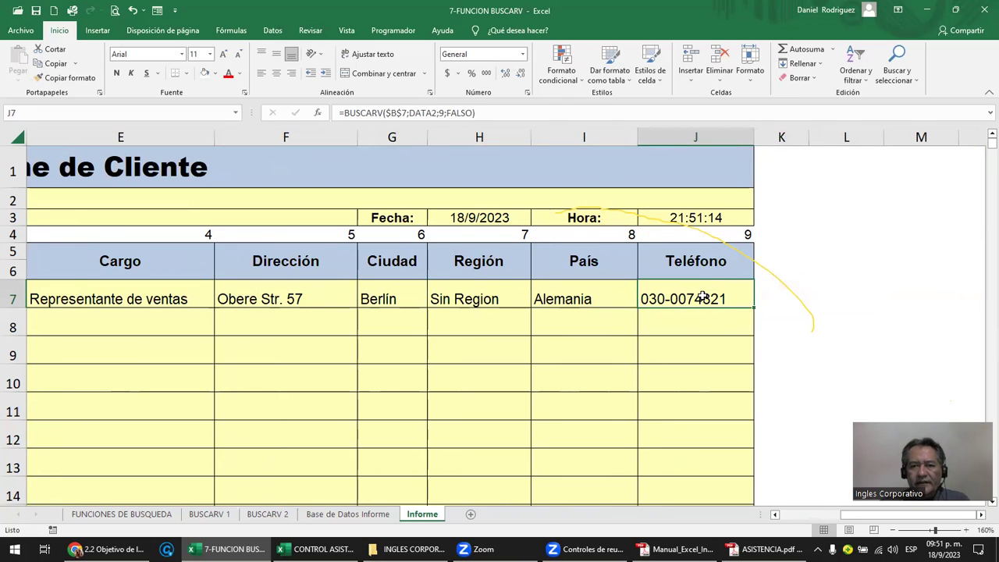
# Enter AAAAAA as C001's phone in I4 of Base de Datos Informe and verify J7 on Informe.
pyautogui.click(358, 517)
pyautogui.click(377, 209)
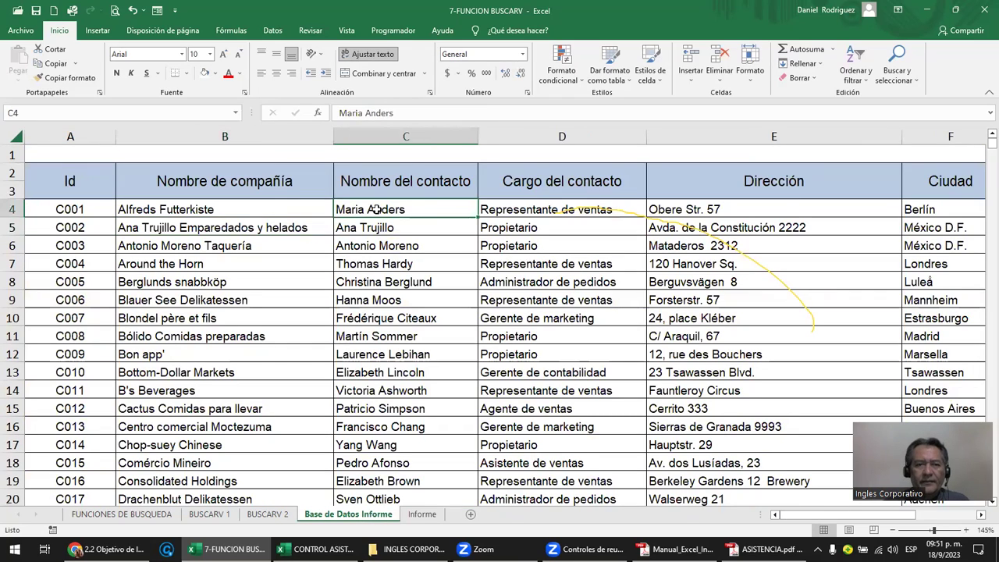
pyautogui.press('Right')
pyautogui.press('Right')
pyautogui.press('Right')
pyautogui.press('Right')
pyautogui.press('Right')
pyautogui.press('Right')
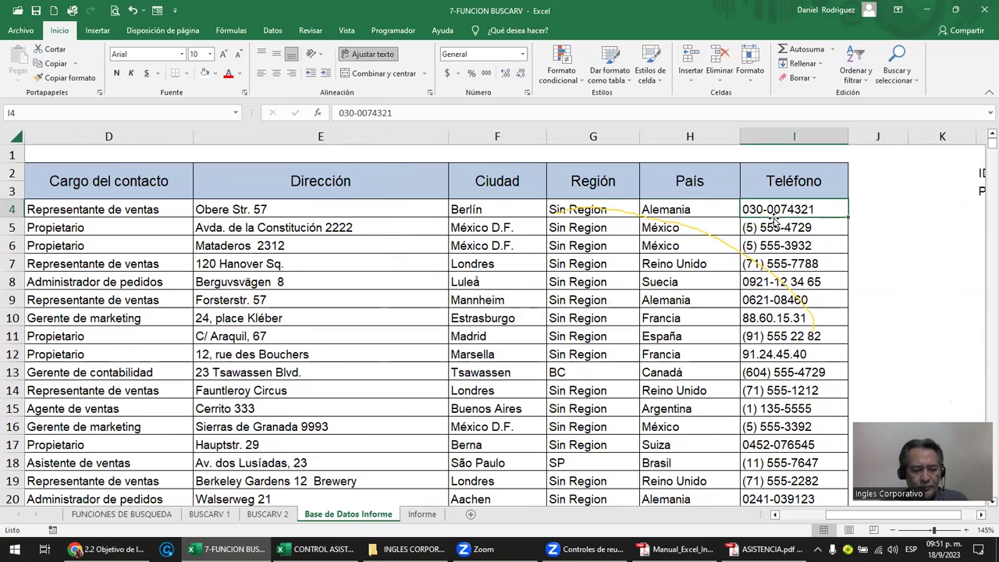
pyautogui.write('AAAAAA')
pyautogui.press('Return')
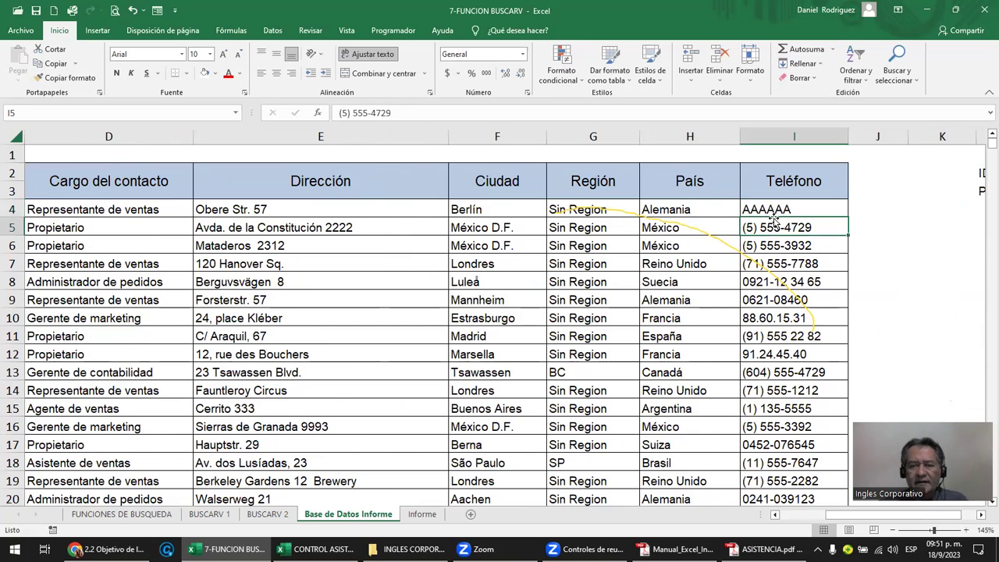
pyautogui.click(425, 514)
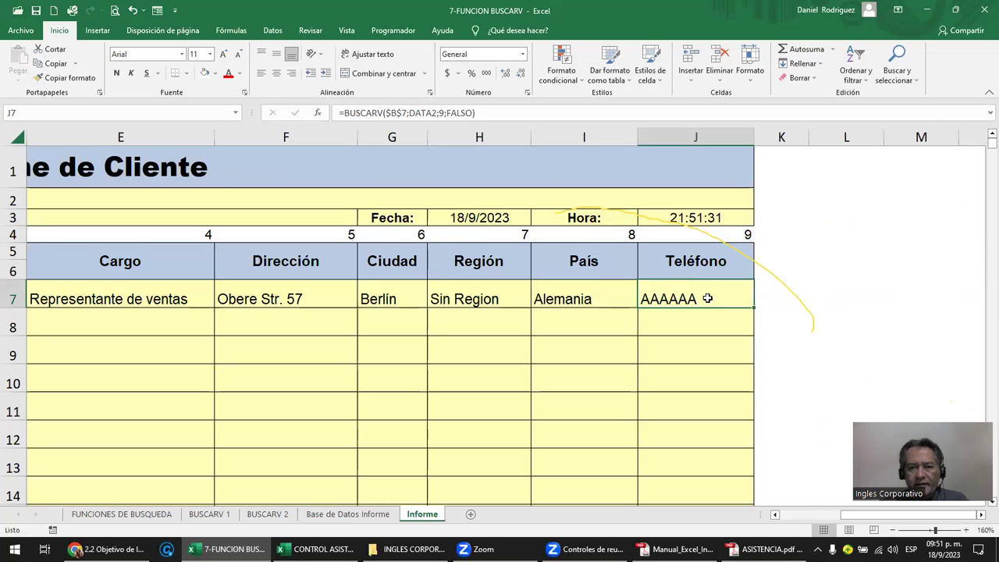
pyautogui.click(671, 326)
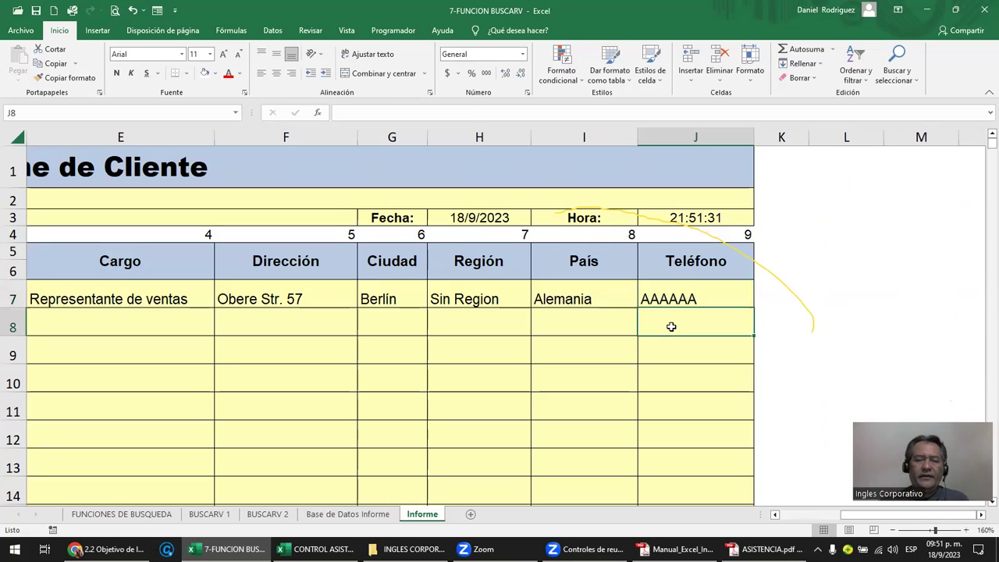
pyautogui.press('Left')
pyautogui.press('Left')
pyautogui.press('Left')
pyautogui.press('Left')
pyautogui.press('Left')
pyautogui.press('Left')
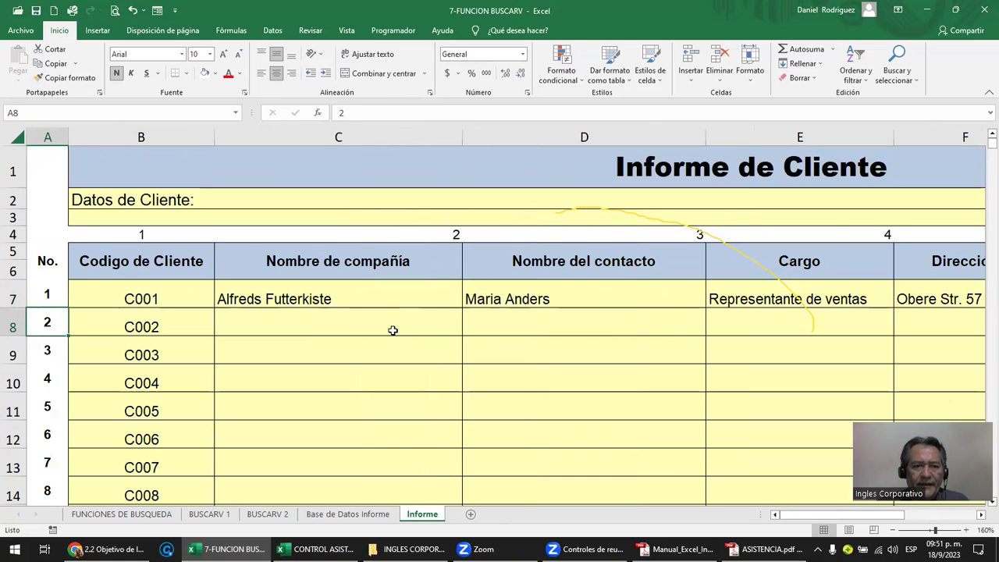
# Fill C7's company-name lookup down through C18.
pyautogui.keyDown('ctrl'); pyautogui.scroll(-2, 393, 330); pyautogui.keyUp('ctrl')
pyautogui.click(287, 262)
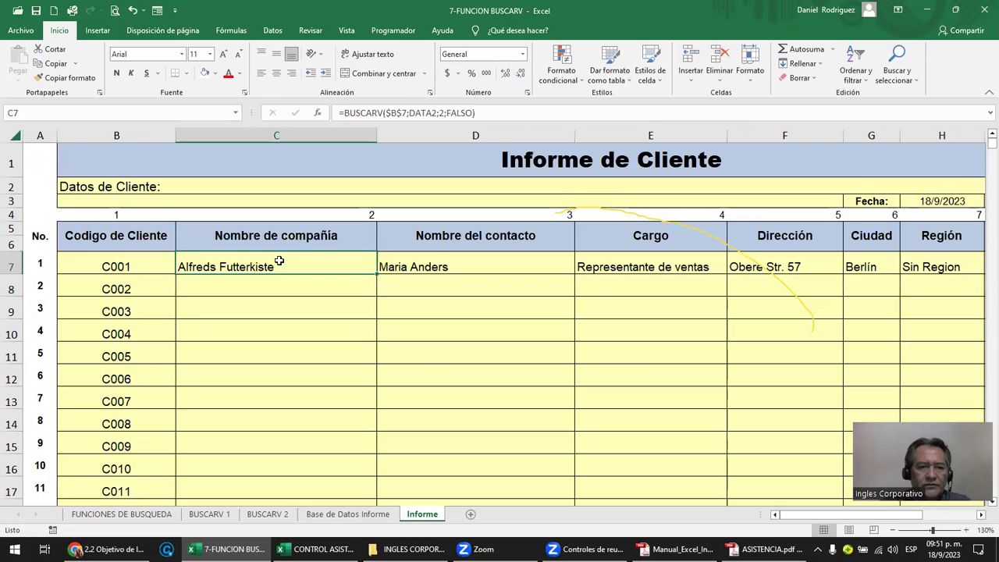
pyautogui.doubleClick(368, 269)
pyautogui.press('Escape')
pyautogui.moveTo(375, 272); pyautogui.dragTo(357, 476)
# Check the client codes in B8–B12 and compare C7's formula with the copy in C8.
pyautogui.click(135, 254)
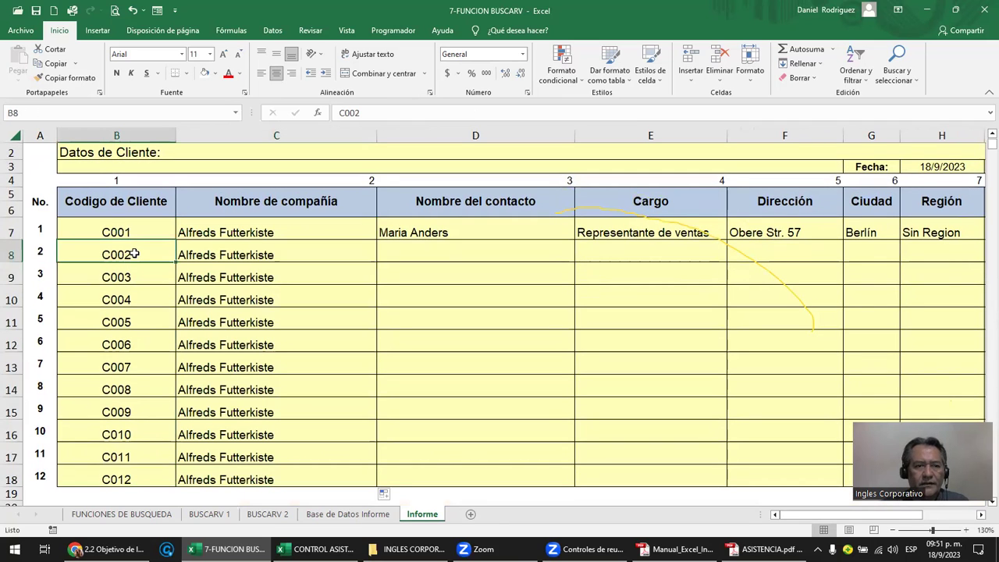
pyautogui.click(135, 278)
pyautogui.click(140, 300)
pyautogui.click(140, 327)
pyautogui.click(137, 347)
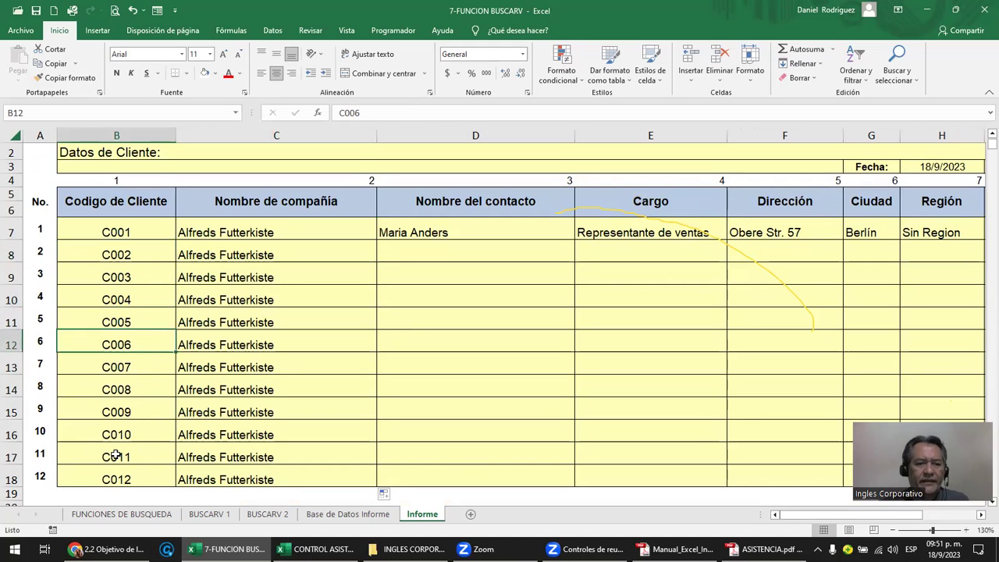
pyautogui.doubleClick(317, 231)
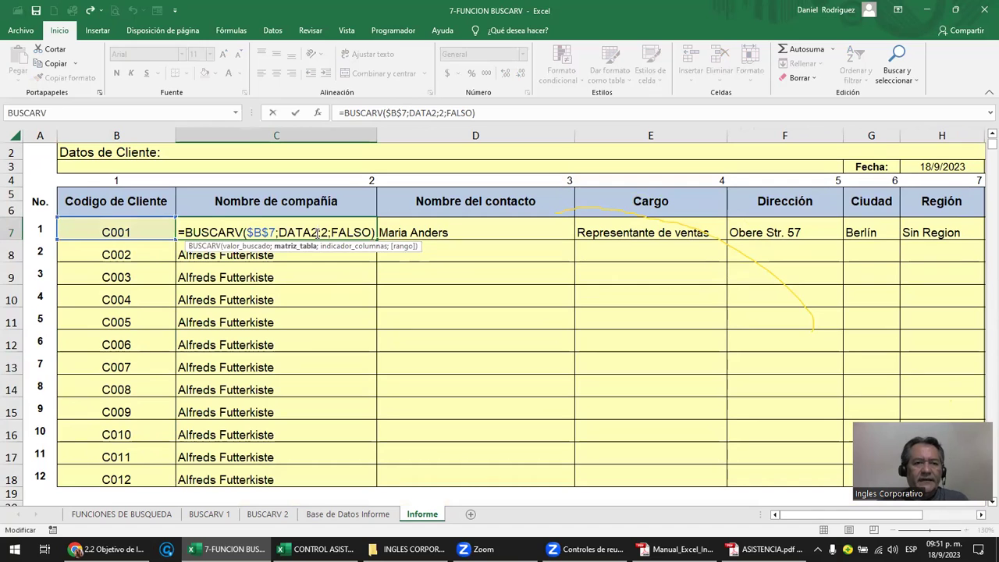
pyautogui.press('Escape')
pyautogui.doubleClick(294, 256)
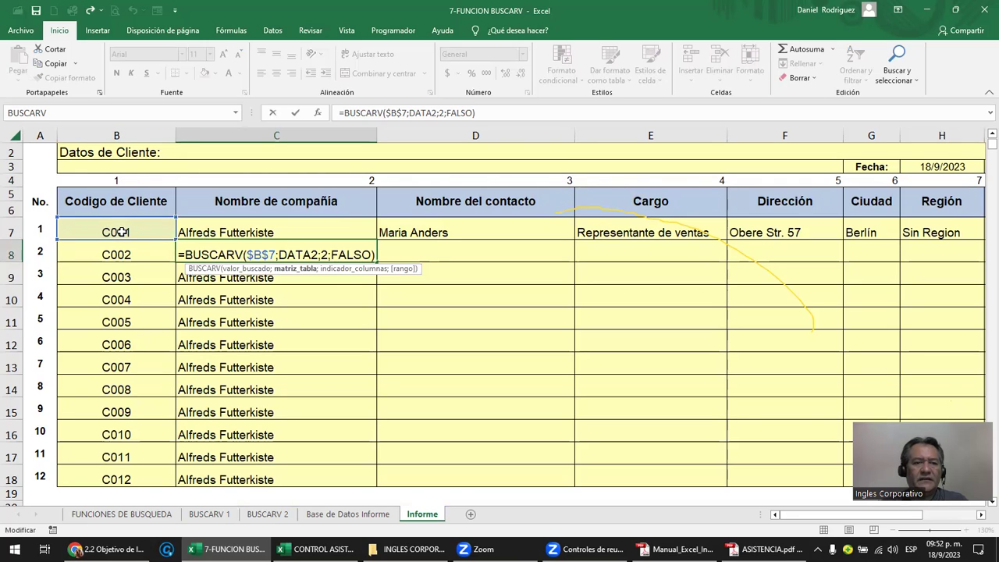
# Review the client codes listed in column B from B7 downward.
pyautogui.press('Escape')
pyautogui.click(286, 227)
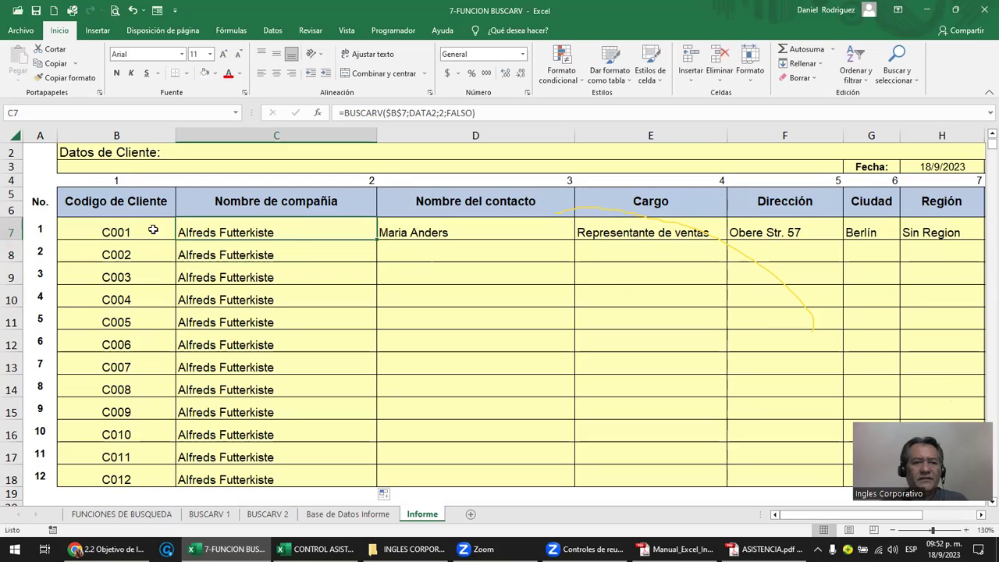
pyautogui.click(136, 225)
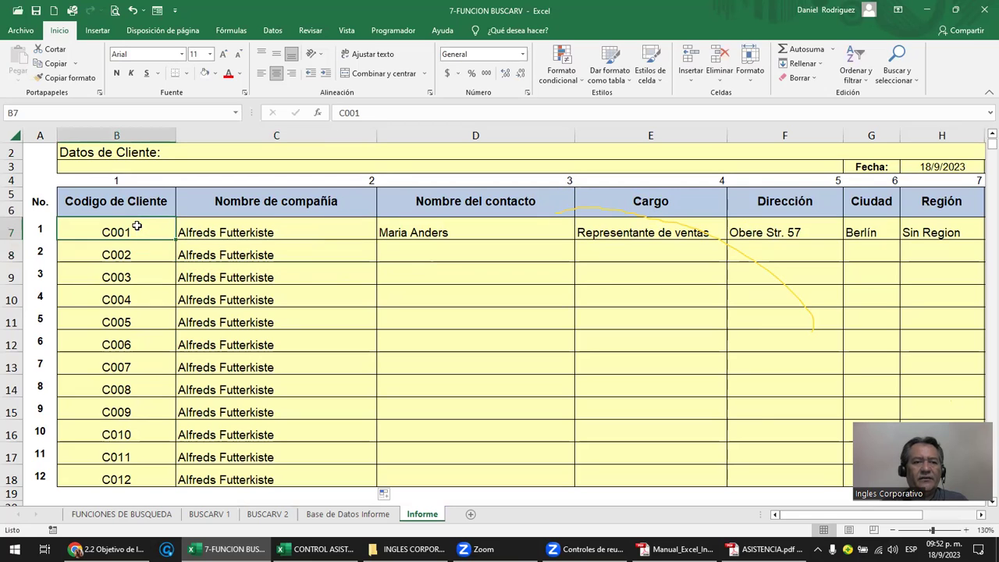
pyautogui.click(140, 252)
pyautogui.click(141, 276)
pyautogui.click(140, 300)
pyautogui.click(141, 321)
pyautogui.click(141, 341)
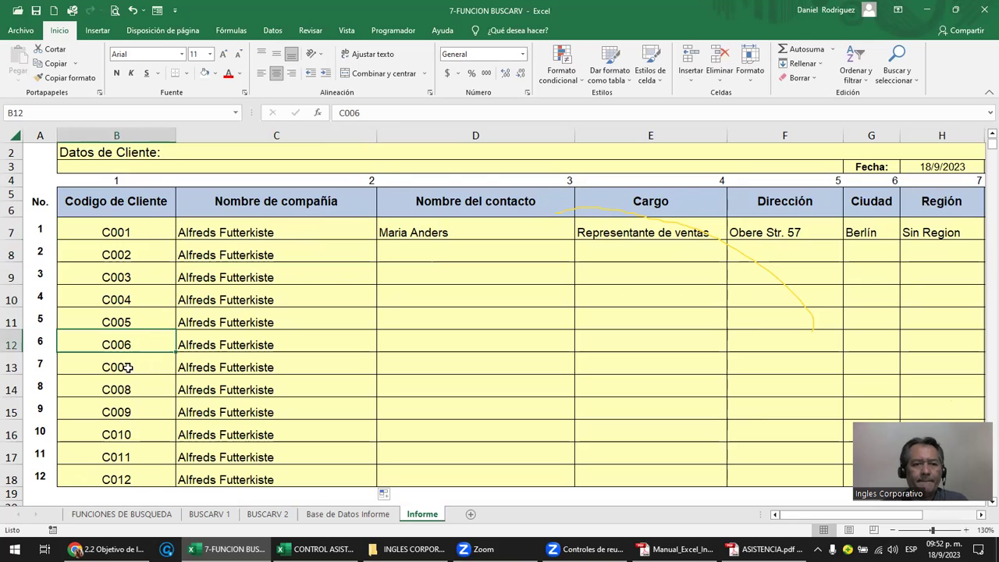
# Inspect the lookup formulas in C7 and C8 without changing them.
pyautogui.click(262, 226)
pyautogui.doubleClick(286, 232)
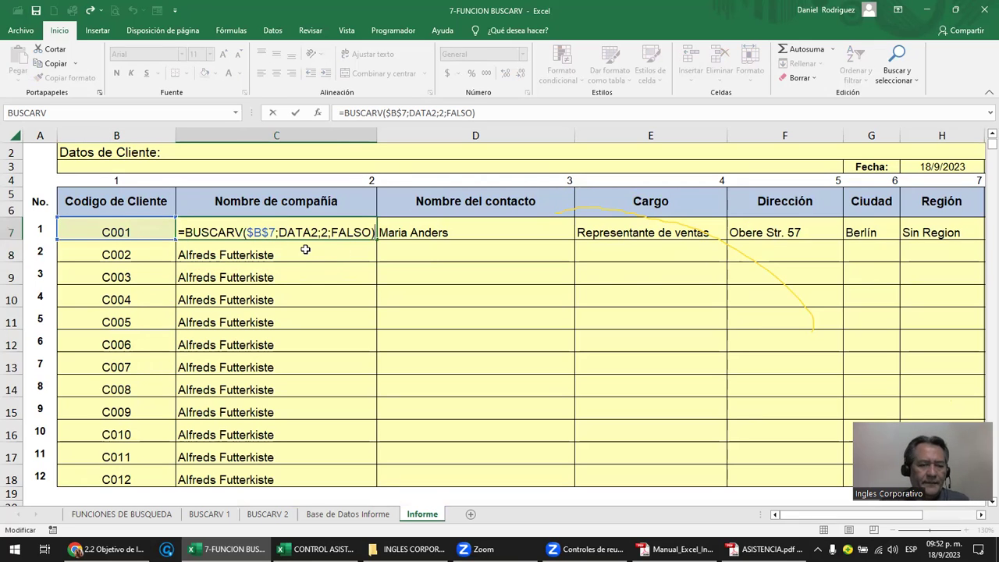
pyautogui.press('Escape')
pyautogui.doubleClick(286, 234)
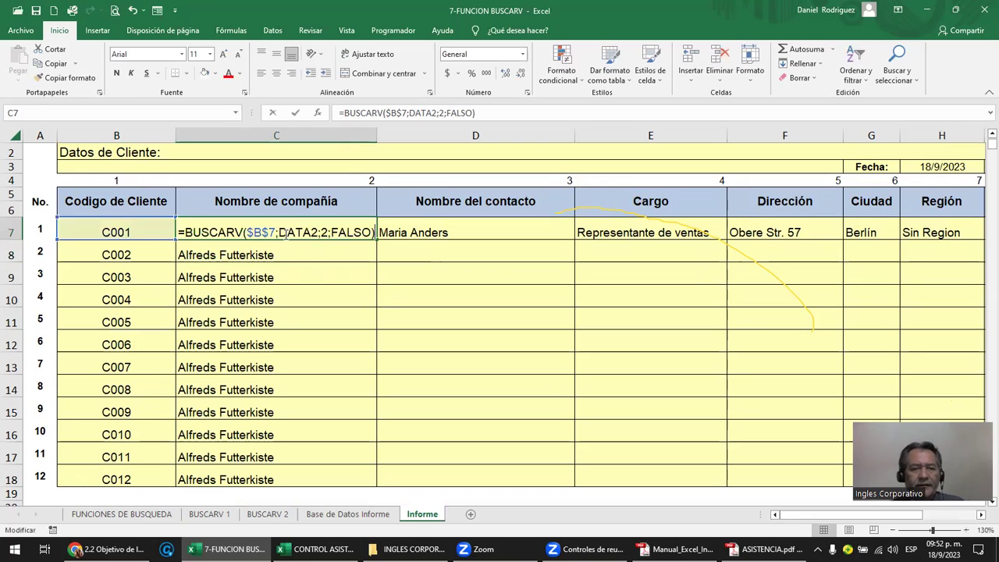
pyautogui.click(284, 251)
pyautogui.doubleClick(284, 251)
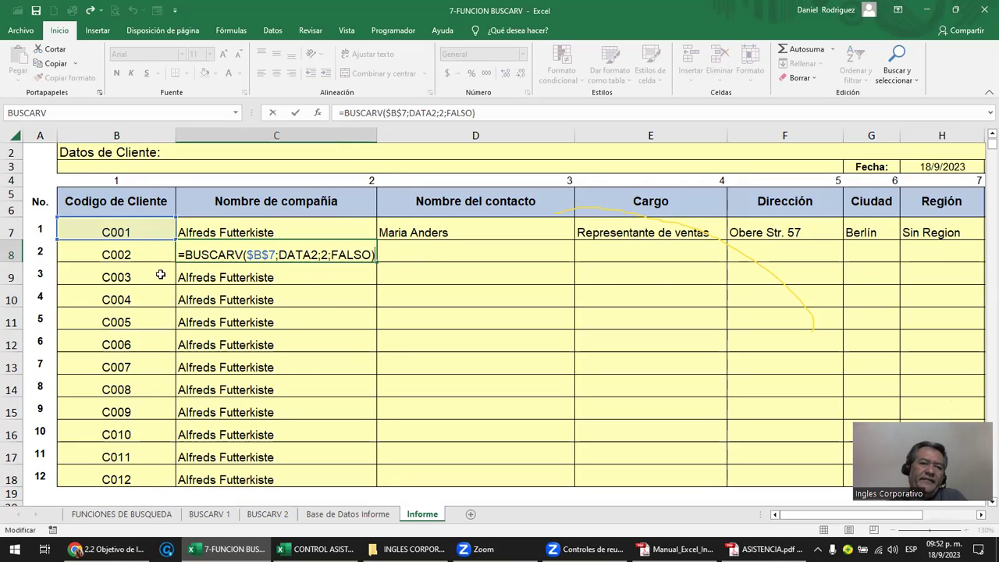
pyautogui.press('Escape')
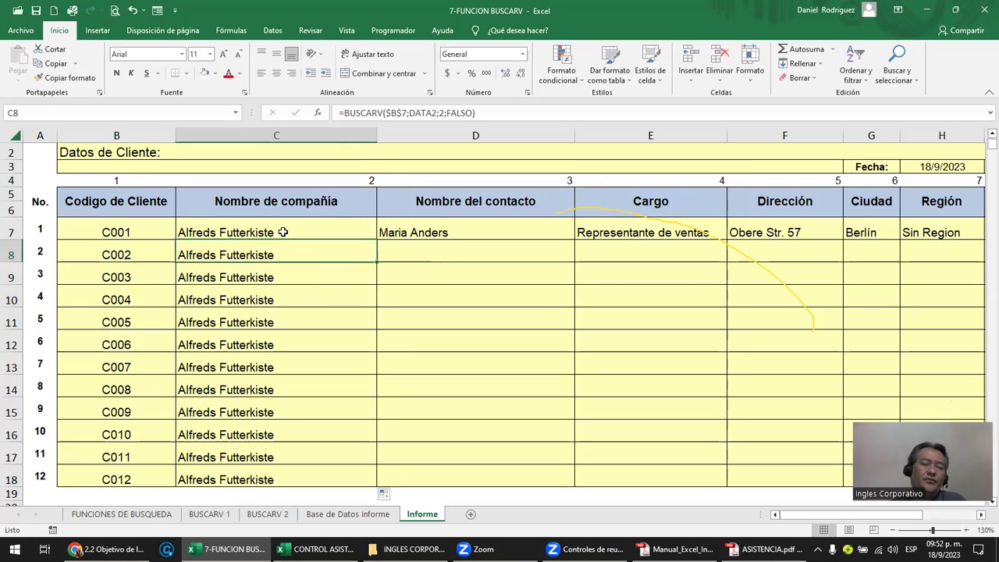
# Change C7's lookup to =BUSCARV(B7;DATA2;2;FALSO) by removing both $ signs.
pyautogui.doubleClick(283, 231)
pyautogui.click(249, 232)
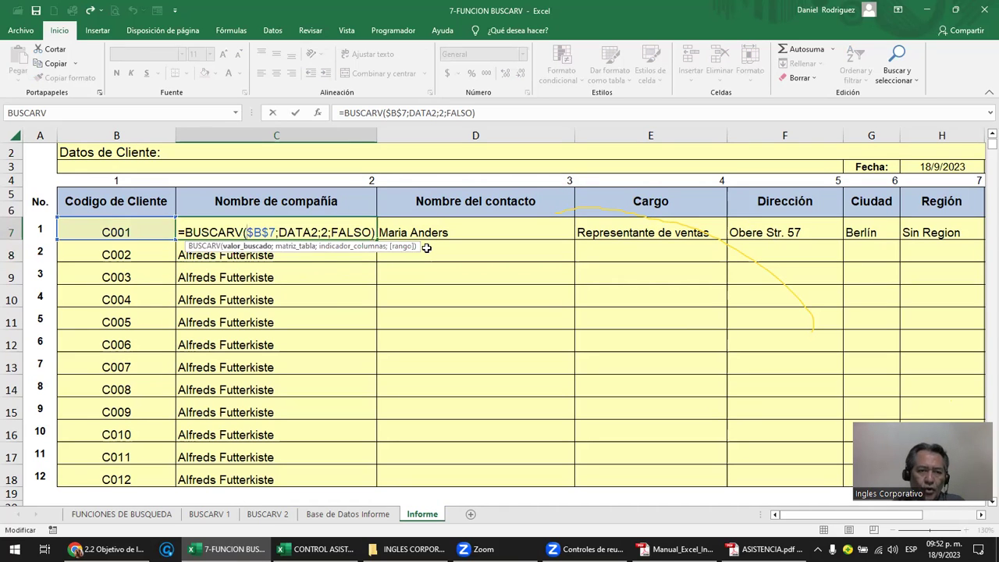
pyautogui.press('Delete')
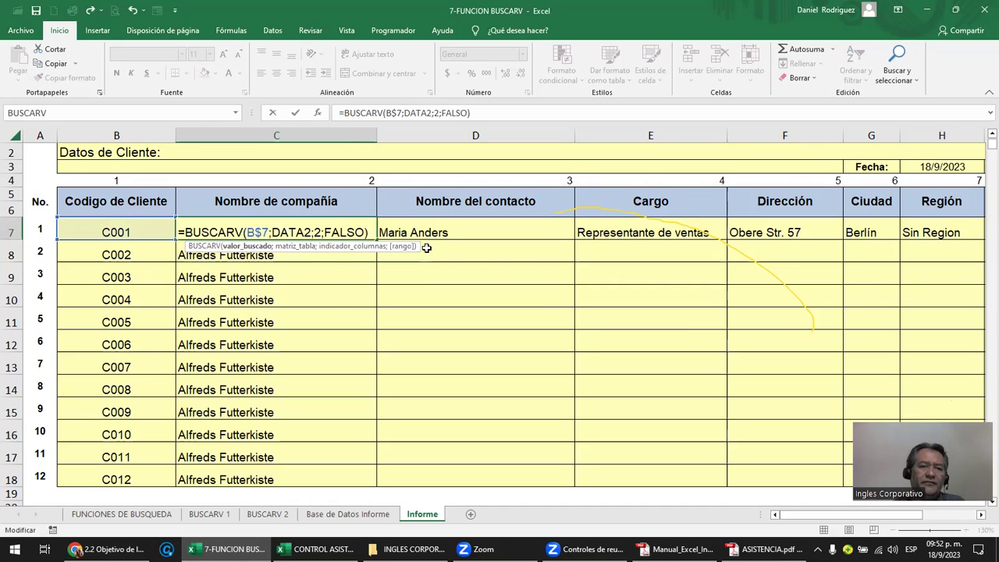
pyautogui.press('Delete')
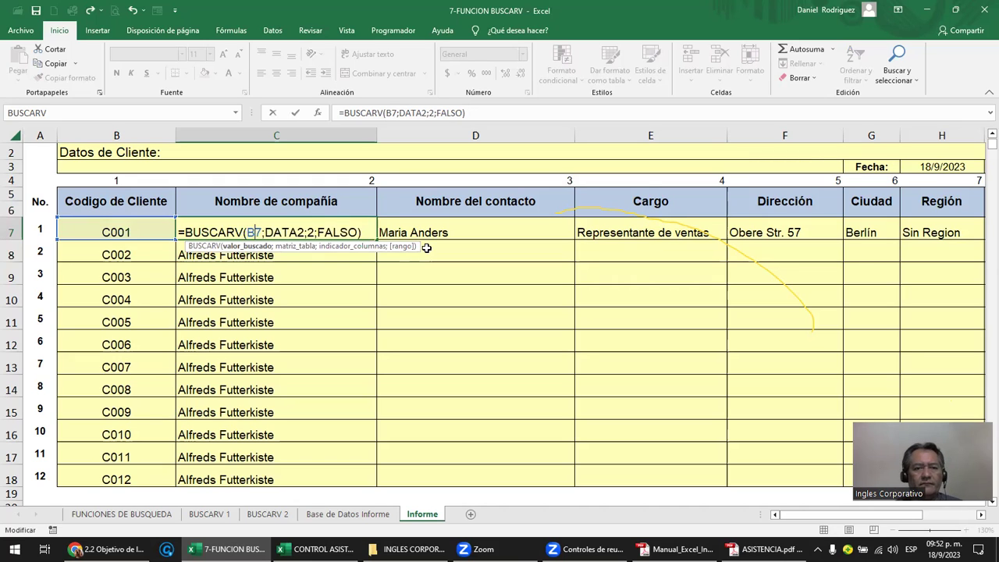
pyautogui.hotkey('ctrl', 'Return')
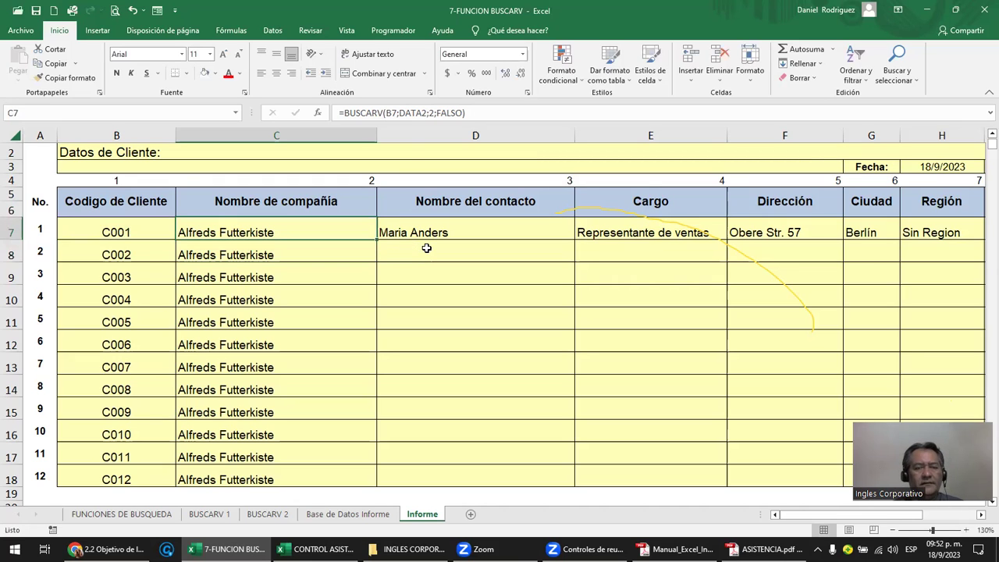
# Copy the C7 company lookup into C8:C18.
pyautogui.hotkey('ctrl', 'c')
pyautogui.press('Down')
pyautogui.hotkey('shift', 'Down')
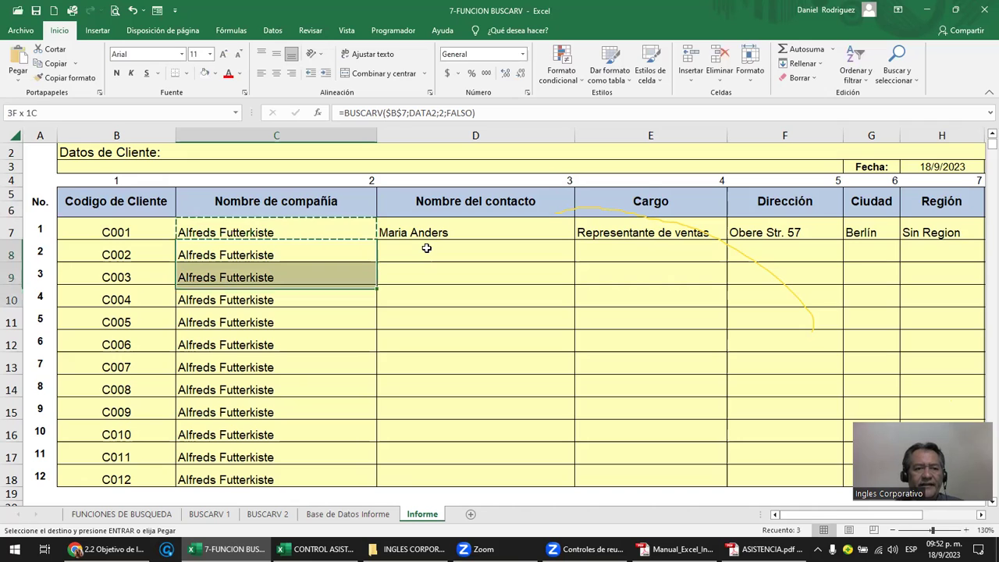
pyautogui.hotkey('shift', 'Down')
pyautogui.hotkey('shift', 'Down')
pyautogui.hotkey('shift', 'Down')
pyautogui.hotkey('shift', 'Down')
pyautogui.hotkey('shift', 'Down')
pyautogui.hotkey('shift', 'Down')
pyautogui.hotkey('shift', 'Down')
pyautogui.hotkey('shift', 'Down')
pyautogui.hotkey('shift', 'Down')
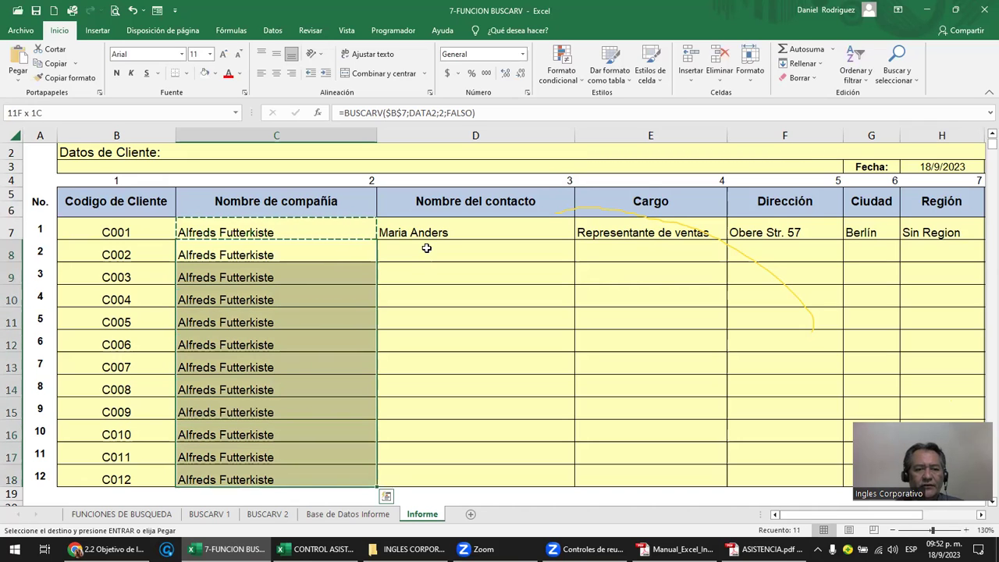
pyautogui.press('Return')
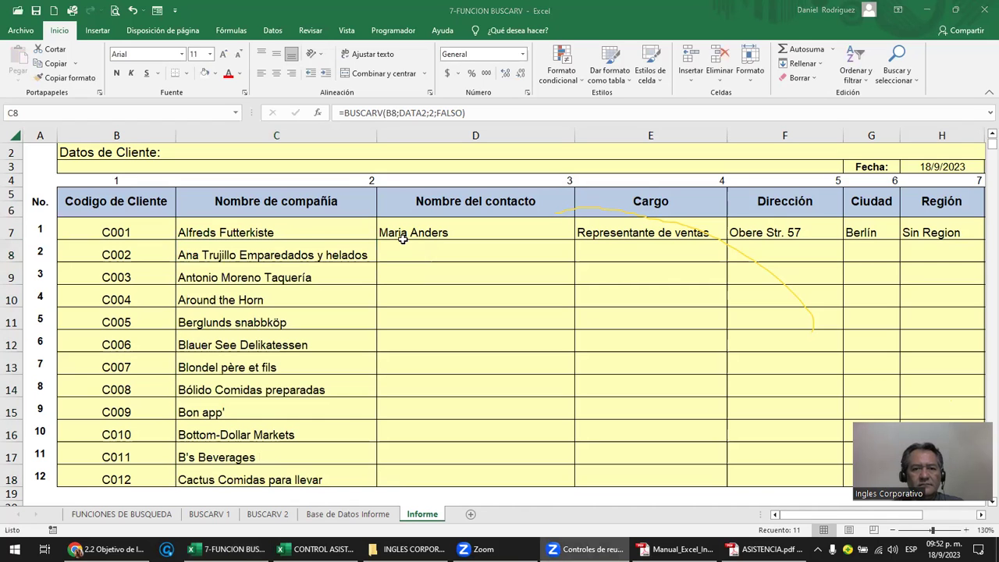
pyautogui.press('F2')
# Lock C7's column as $B7 and paste the formula again into C8:C18.
pyautogui.click(286, 227)
pyautogui.doubleClick(283, 232)
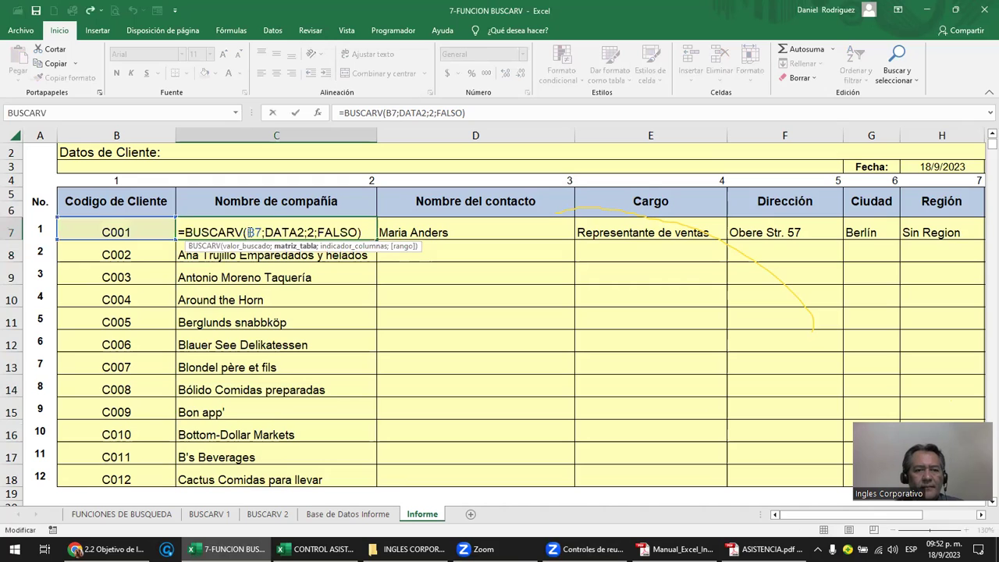
pyautogui.click(247, 232)
pyautogui.write('$')
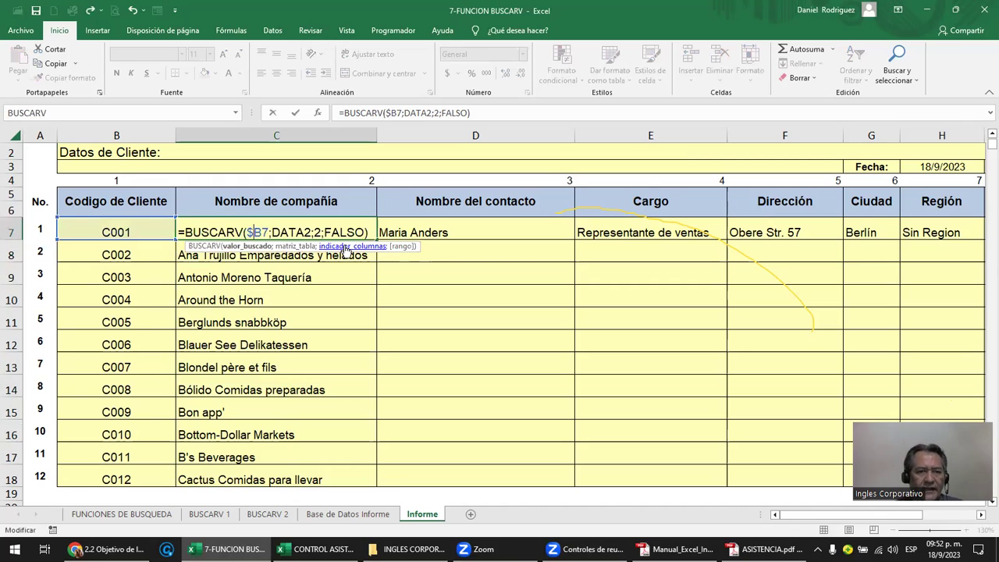
pyautogui.press('Return')
pyautogui.press('Up')
pyautogui.hotkey('ctrl', 'c')
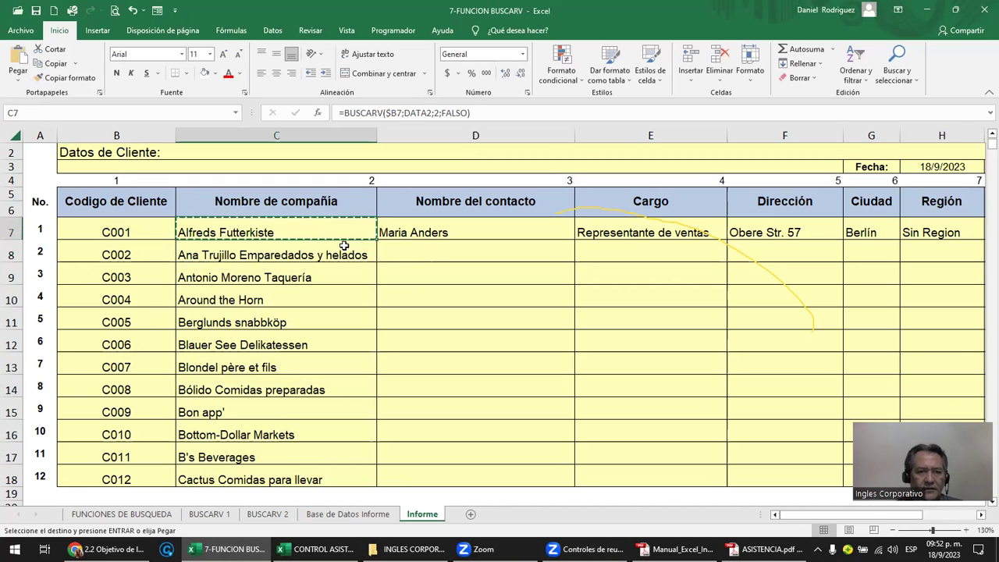
pyautogui.press('Down')
pyautogui.hotkey('shift', 'Down')
pyautogui.hotkey('shift', 'Down')
pyautogui.hotkey('shift', 'Down')
pyautogui.hotkey('shift', 'Down')
pyautogui.hotkey('shift', 'Down')
pyautogui.hotkey('shift', 'Down')
pyautogui.hotkey('shift', 'Down')
pyautogui.hotkey('shift', 'Down')
pyautogui.hotkey('shift', 'Down')
pyautogui.hotkey('shift', 'Down')
pyautogui.hotkey('shift', 'Down')
pyautogui.hotkey('shift', 'Up')
pyautogui.press('Return')
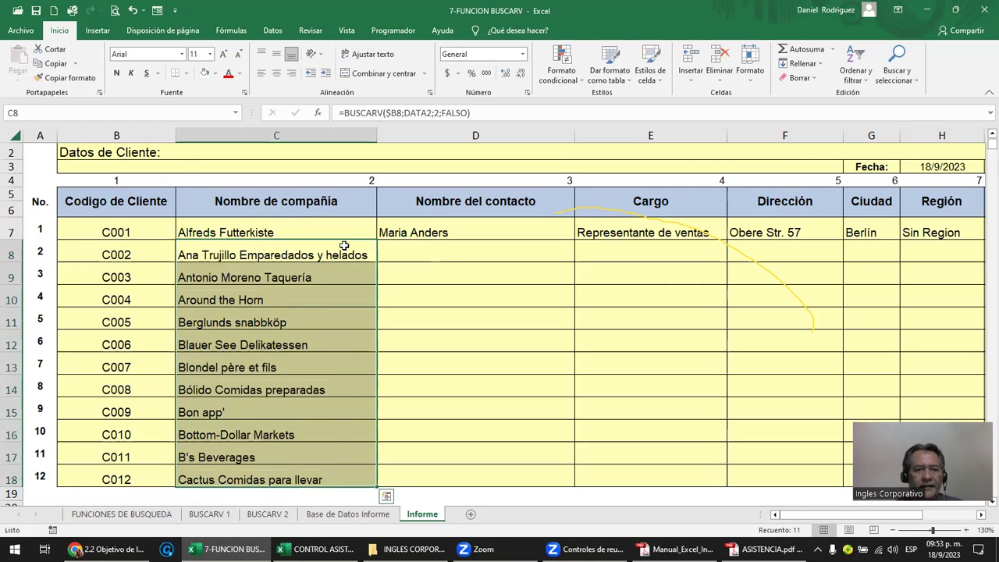
# Check the $B7-style references in the C7 through C10 formulas.
pyautogui.doubleClick(245, 232)
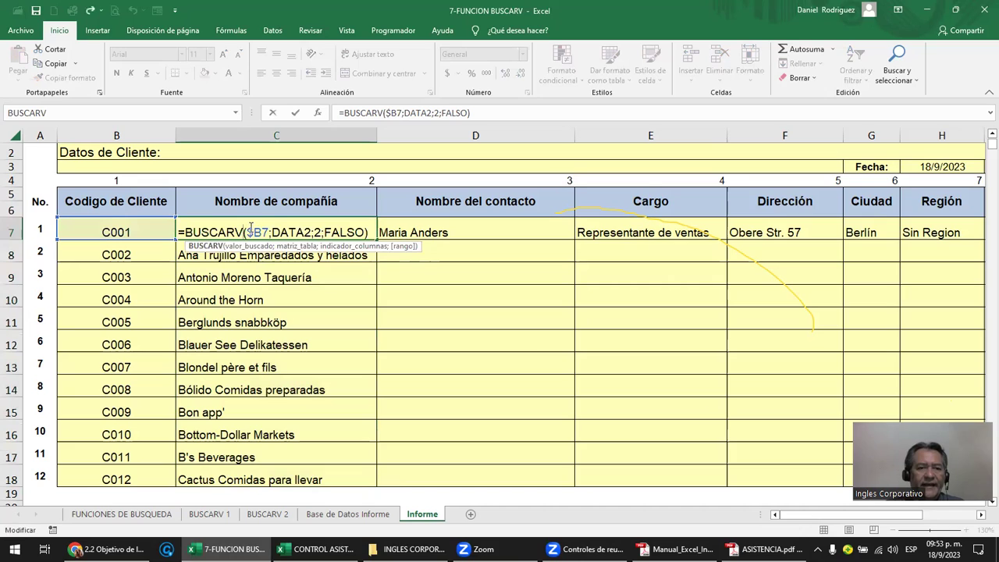
pyautogui.click(248, 232)
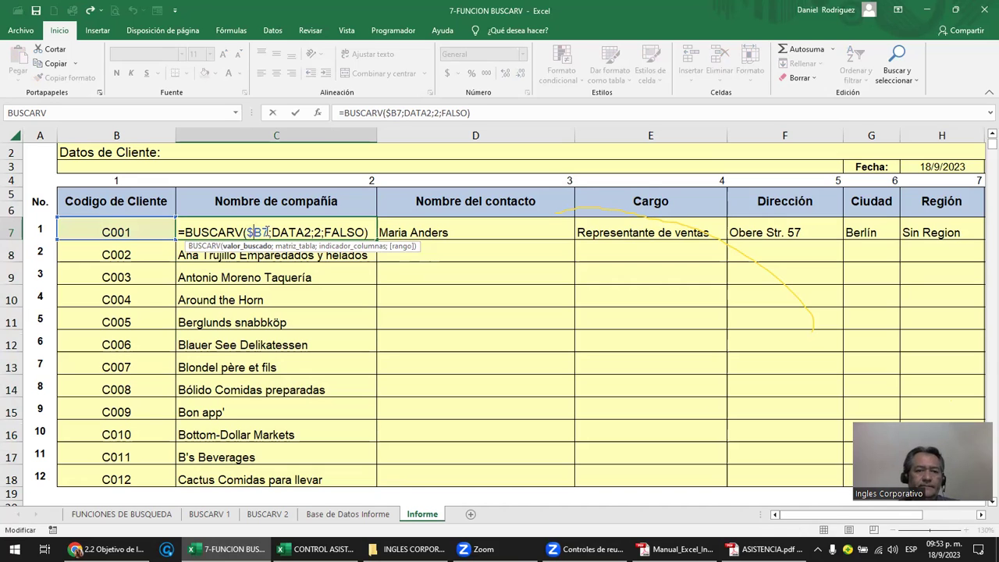
pyautogui.press('Return')
pyautogui.doubleClick(177, 254)
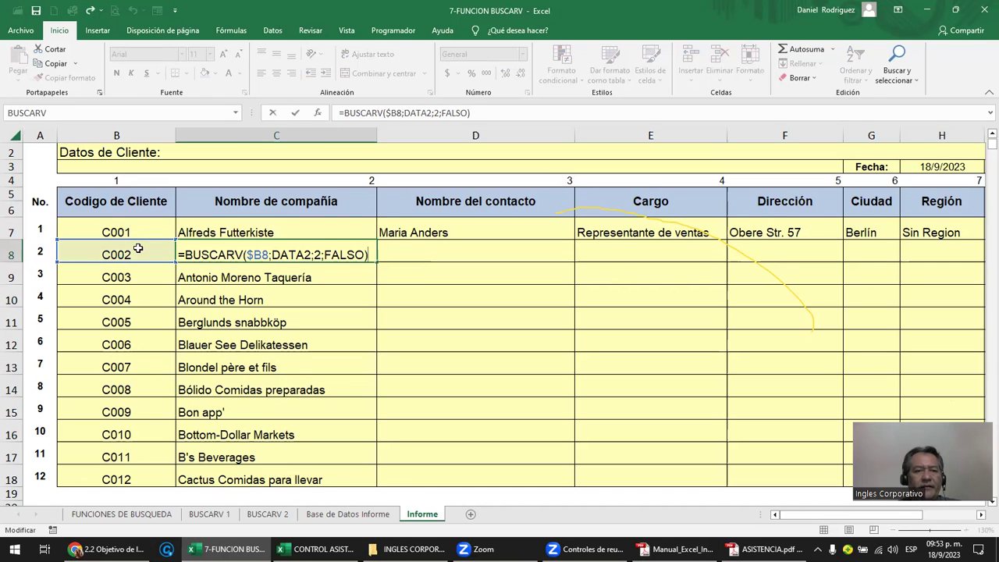
pyautogui.press('Return')
pyautogui.doubleClick(209, 273)
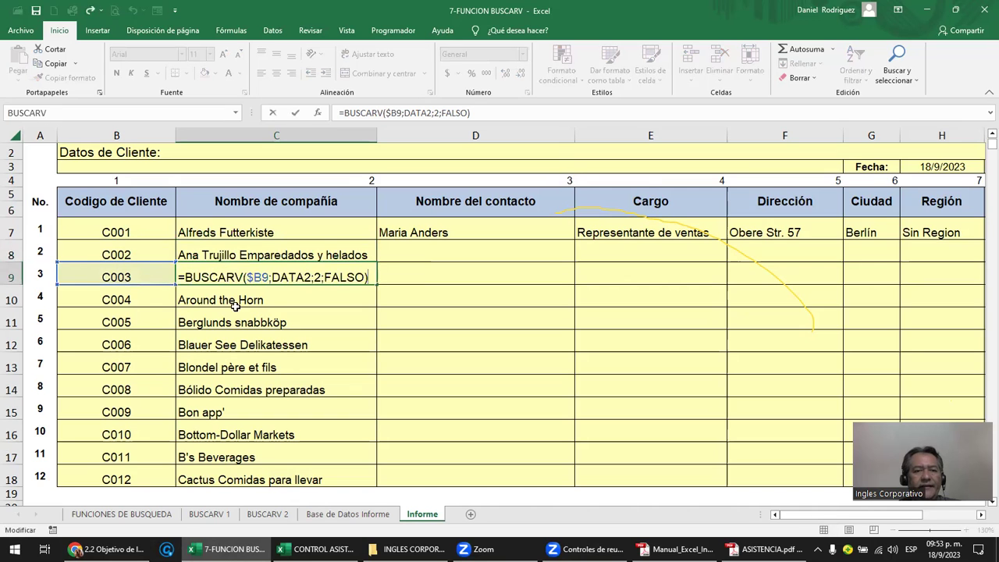
pyautogui.press('Return')
pyautogui.doubleClick(235, 304)
pyautogui.press('Return')
# Check C18's formula and review the C7 lookup again.
pyautogui.click(270, 479)
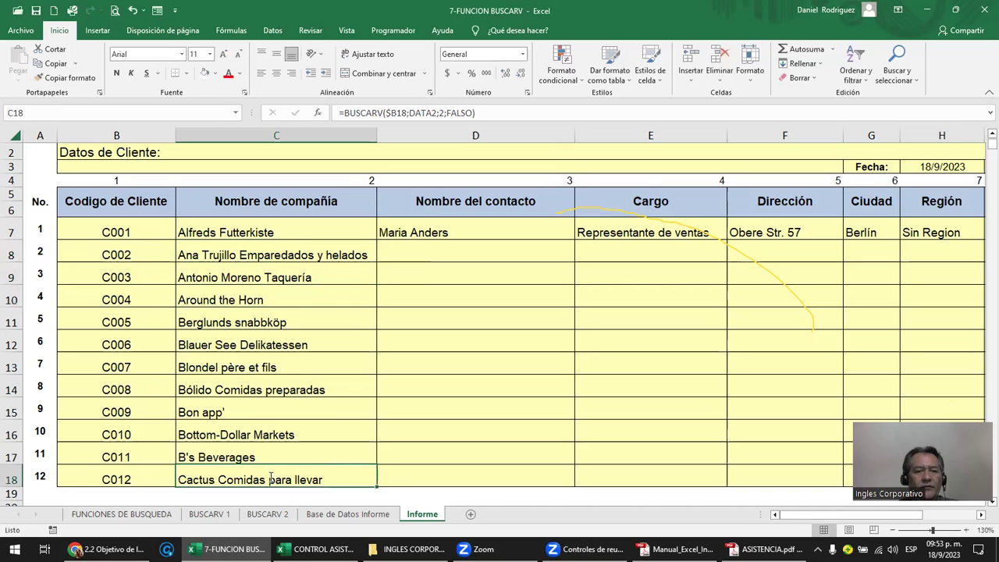
pyautogui.doubleClick(270, 479)
pyautogui.press('Escape')
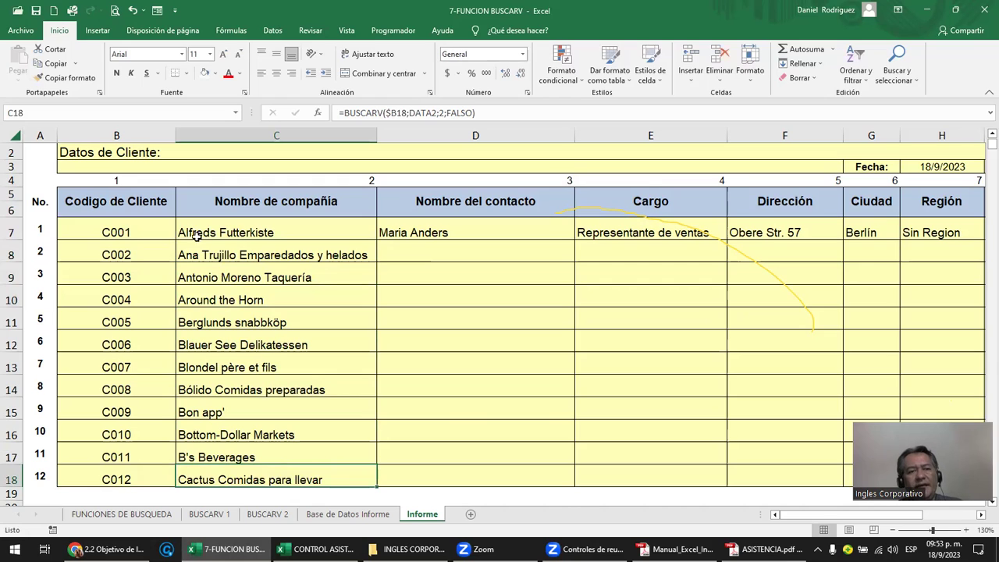
pyautogui.click(257, 210)
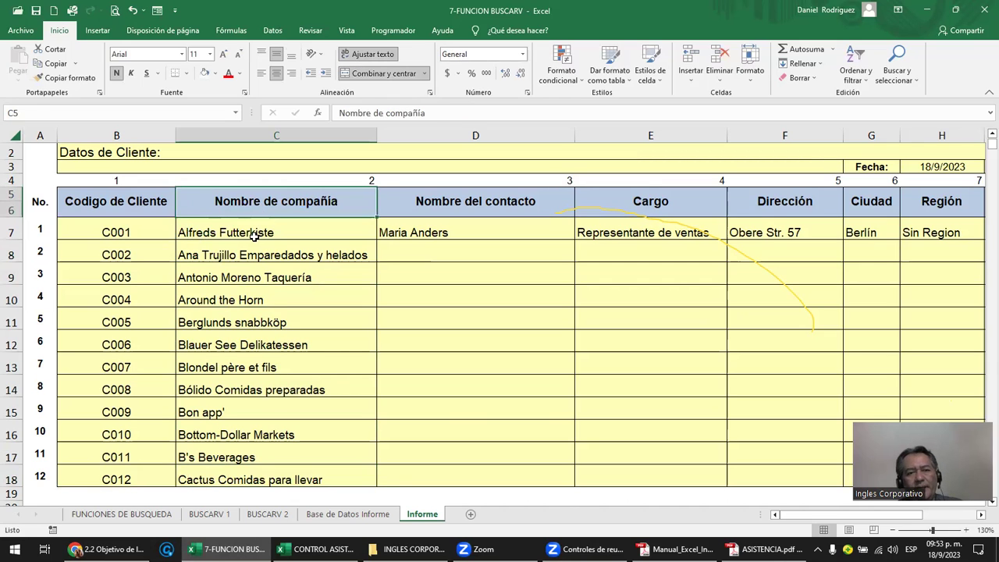
pyautogui.doubleClick(254, 236)
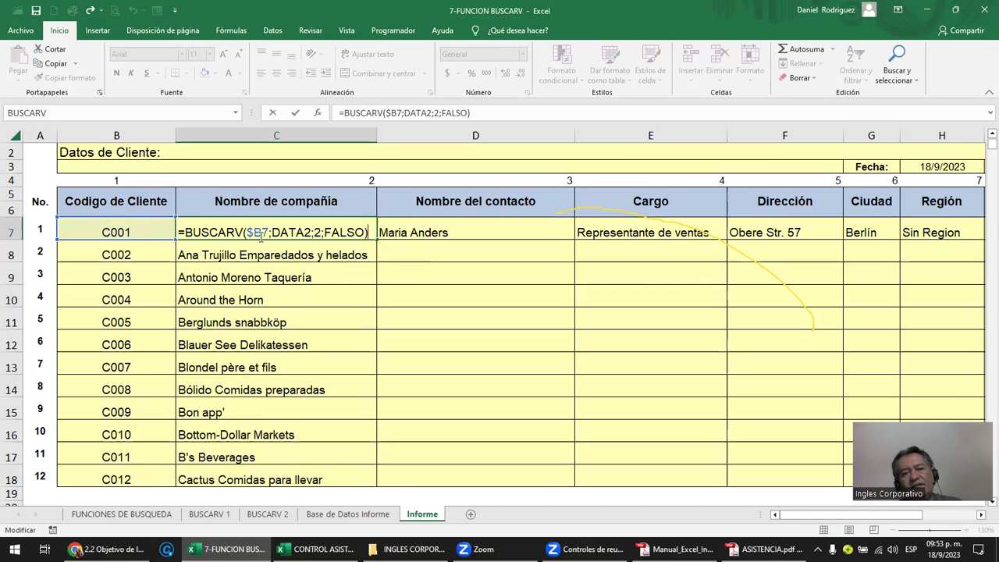
# Change D7's contact lookup reference from $B$7 to $B7.
pyautogui.hotkey('ctrl', 'Return')
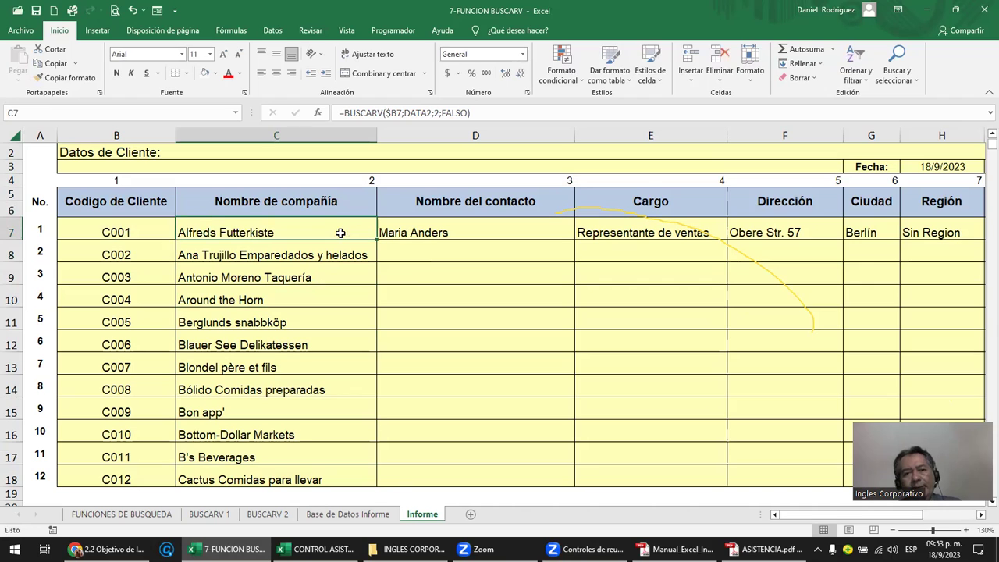
pyautogui.click(405, 230)
pyautogui.doubleClick(406, 230)
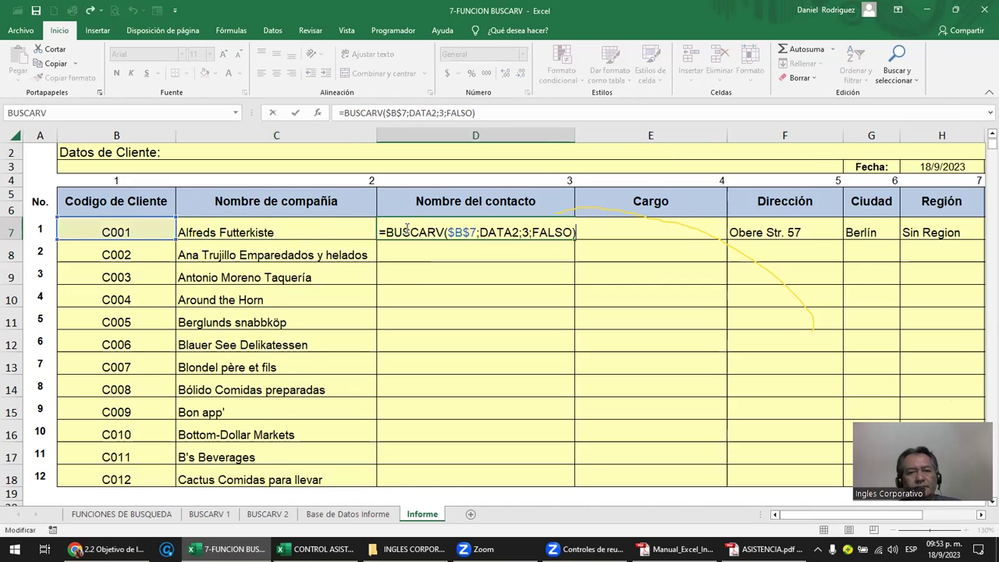
pyautogui.press('Escape')
pyautogui.doubleClick(402, 232)
pyautogui.click(448, 232)
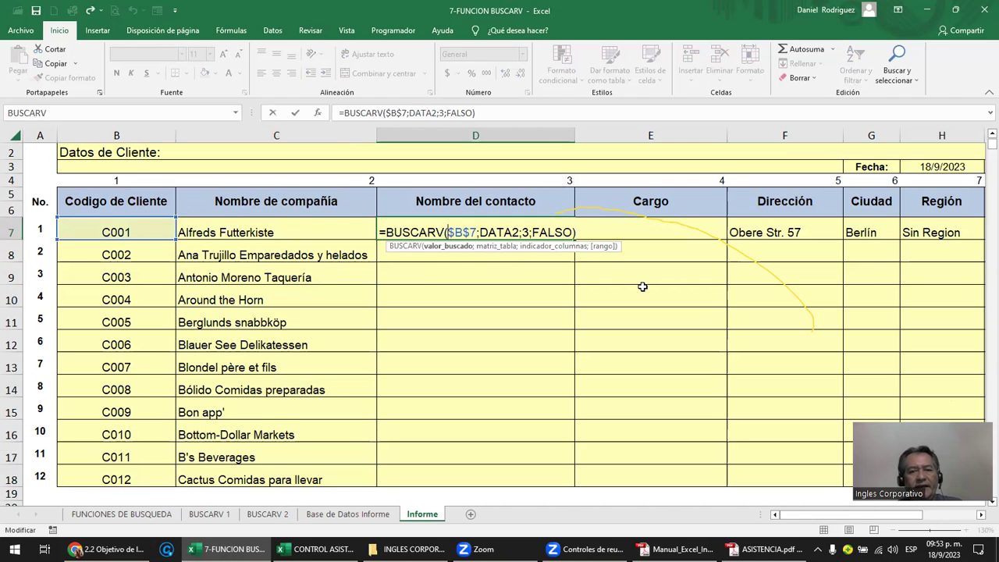
pyautogui.press('Delete')
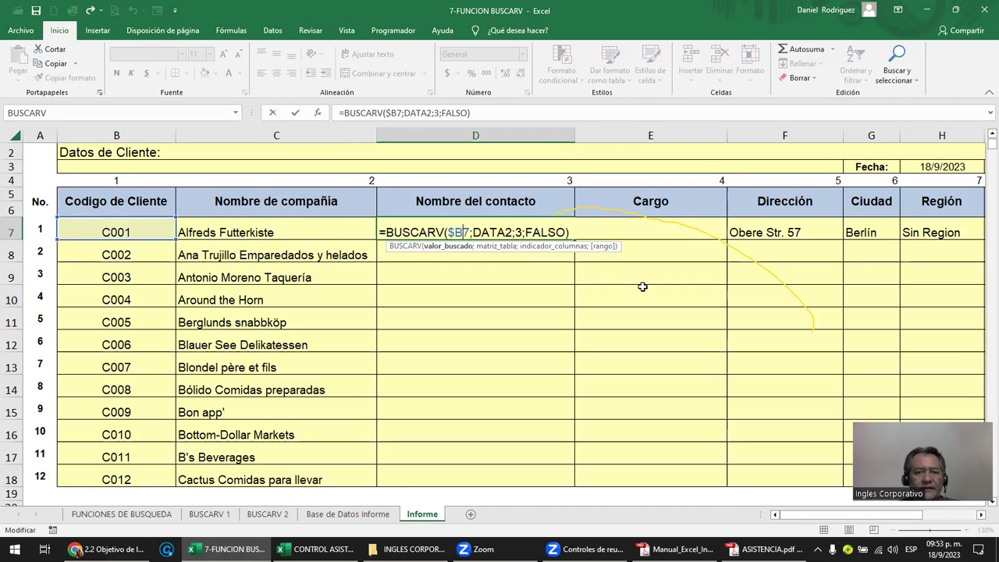
pyautogui.hotkey('ctrl', 'Return')
pyautogui.press('F2')
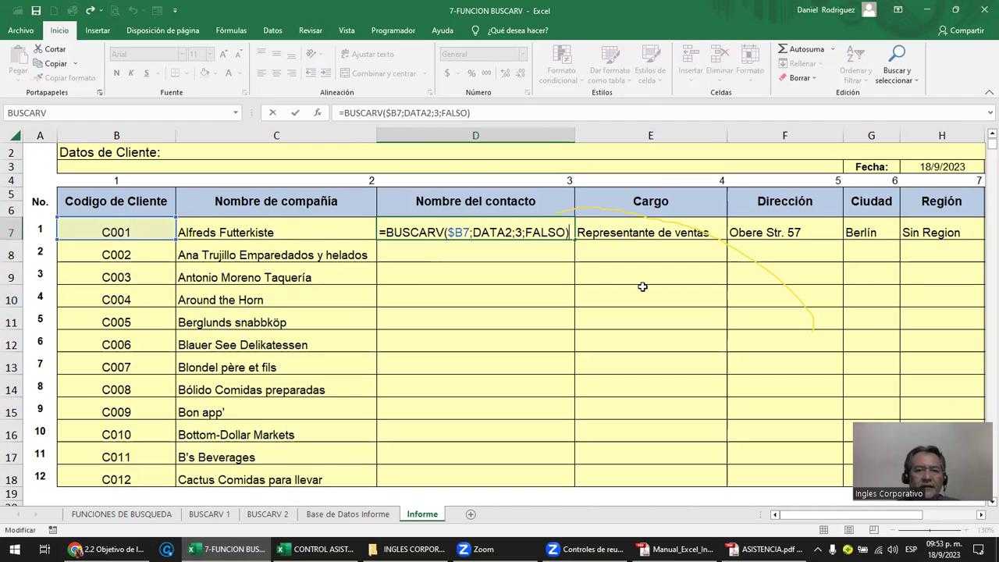
pyautogui.hotkey('ctrl', 'Return')
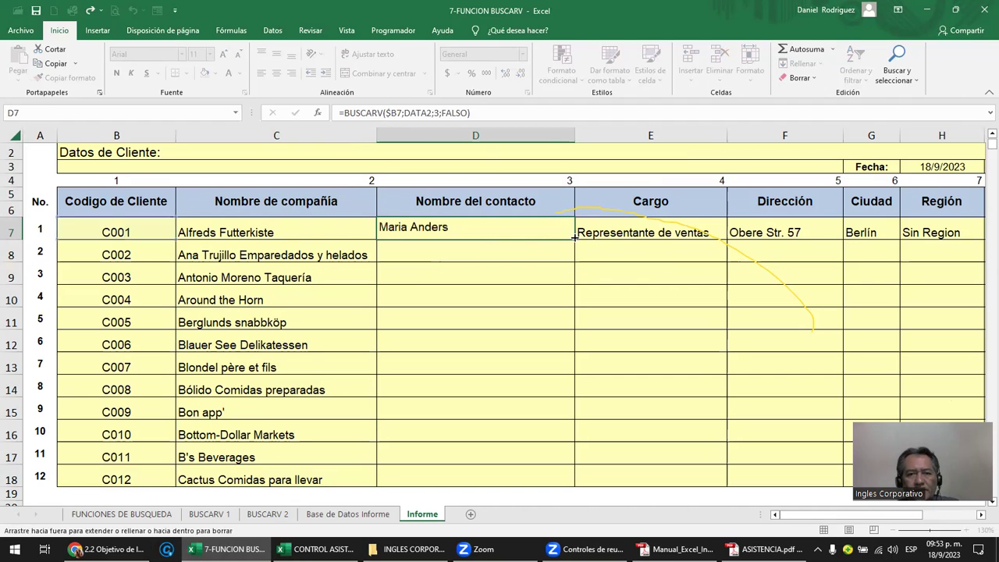
# Fill D7's contact lookup down to row 18 and check D8's formula.
pyautogui.doubleClick(574, 243)
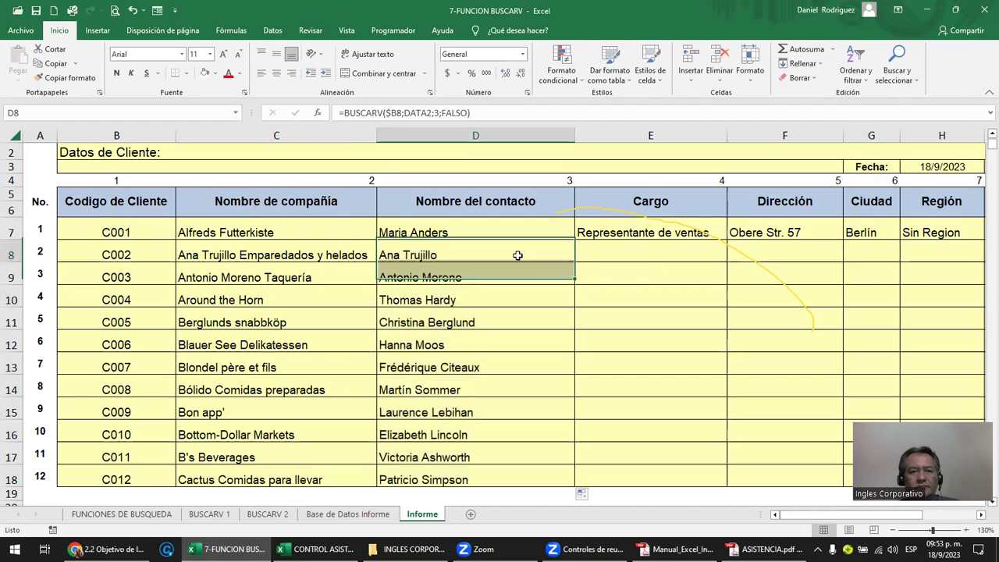
pyautogui.click(517, 255)
pyautogui.doubleClick(517, 255)
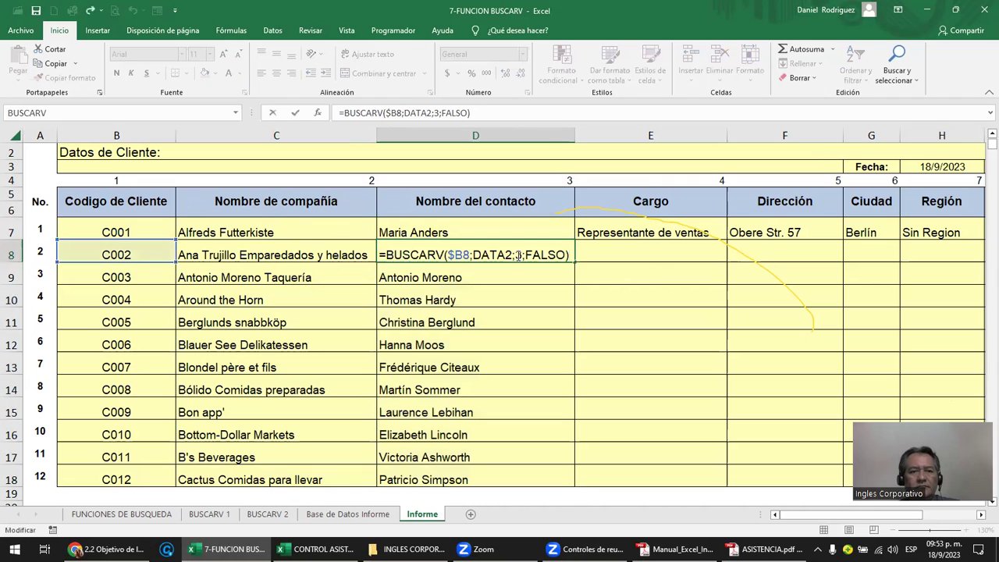
pyautogui.press('Escape')
# Compare the C8 and D8 formulas, then go to the Base de Datos Informe sheet.
pyautogui.click(490, 207)
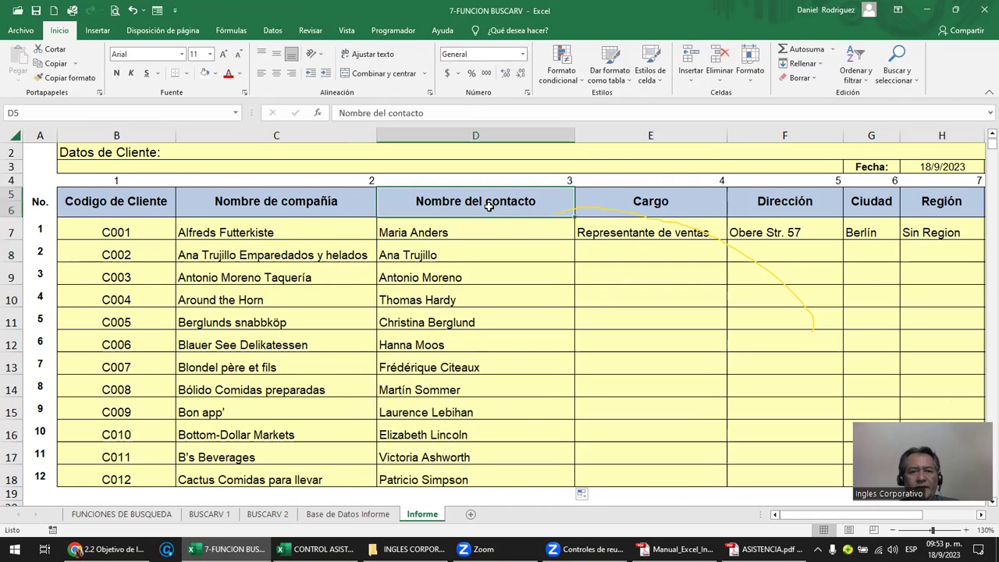
pyautogui.click(467, 250)
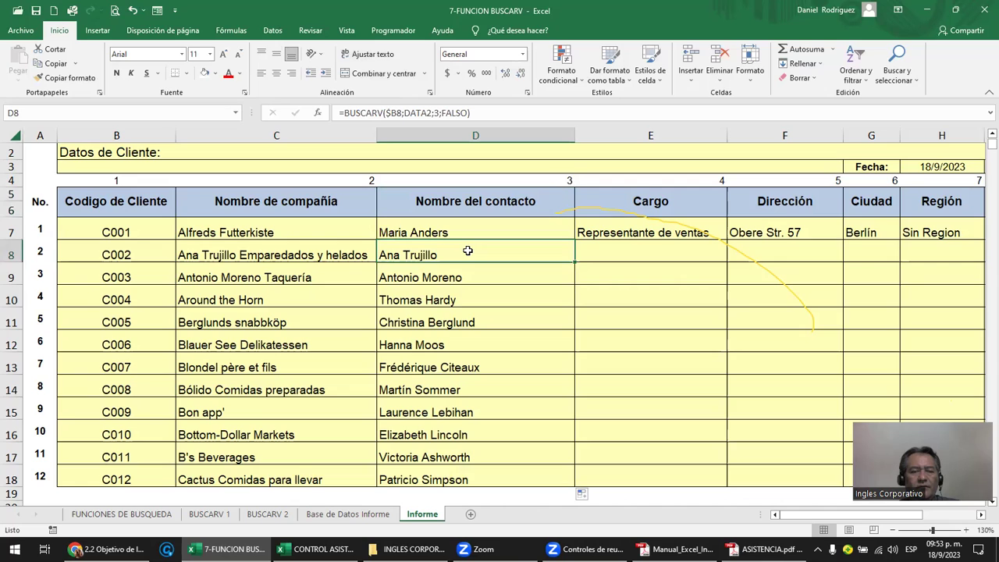
pyautogui.click(306, 253)
pyautogui.doubleClick(309, 254)
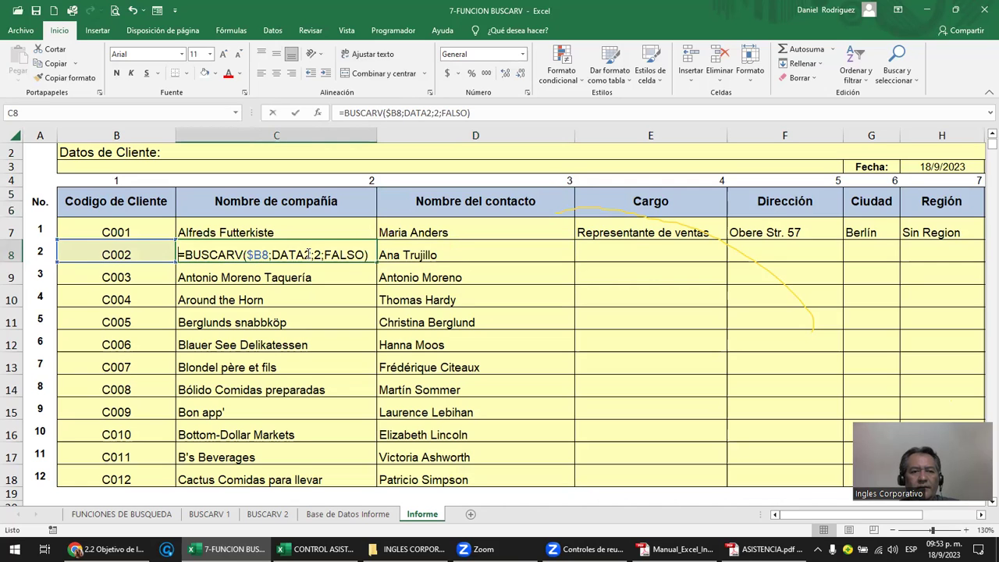
pyautogui.press('Escape')
pyautogui.doubleClick(446, 249)
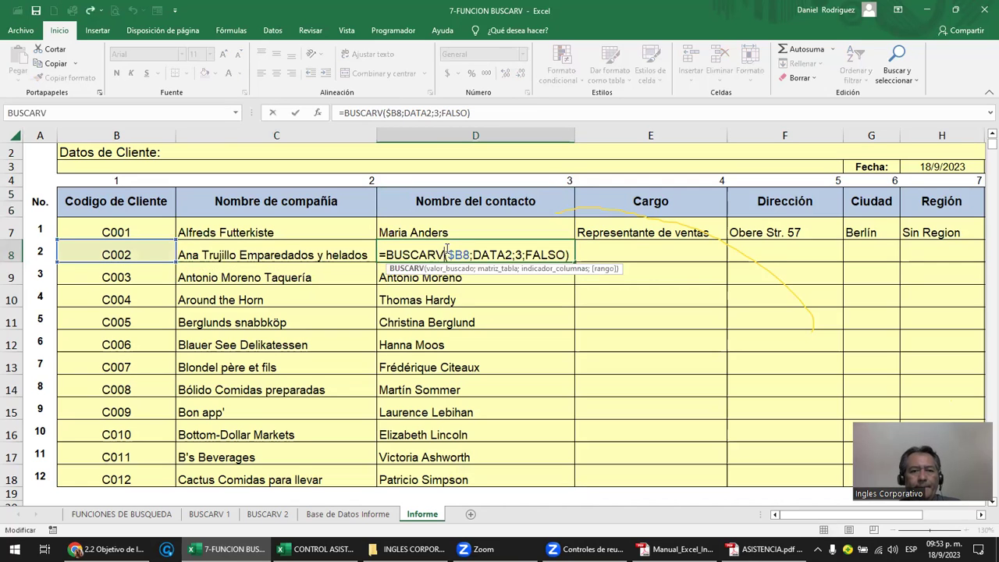
pyautogui.press('Escape')
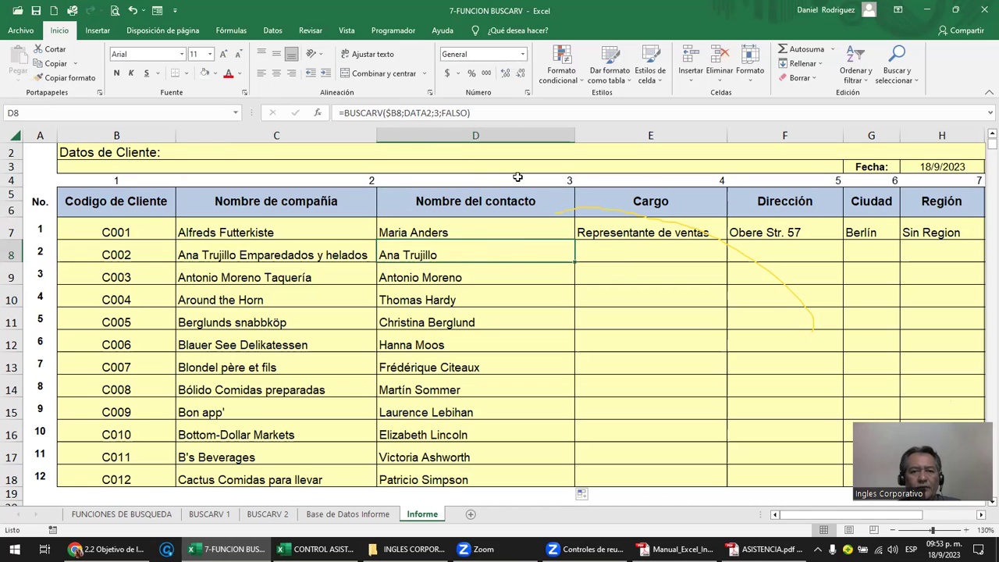
pyautogui.click(366, 514)
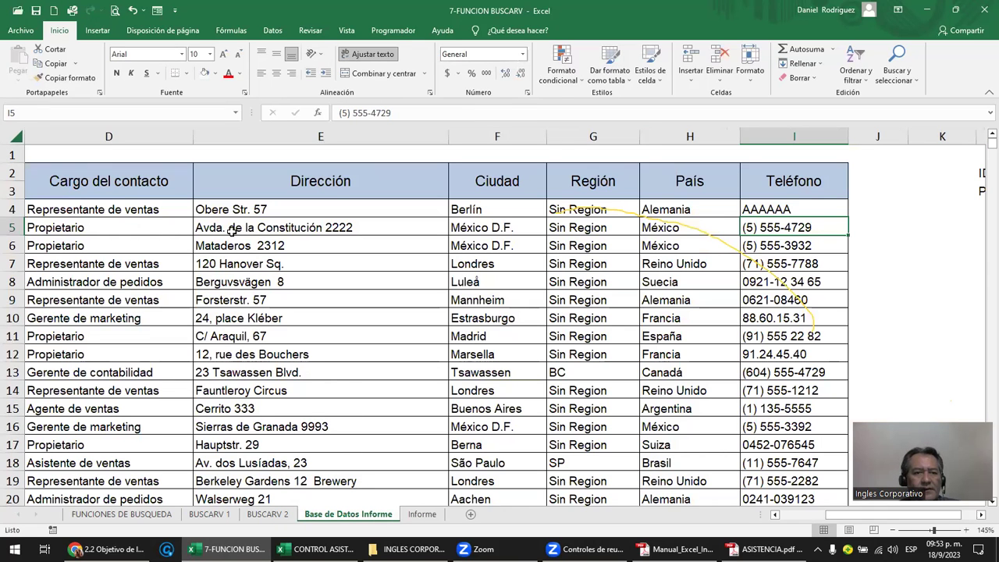
# Review the C002 row's Id, company name and contact in the source table.
pyautogui.click(164, 230)
pyautogui.press('Left')
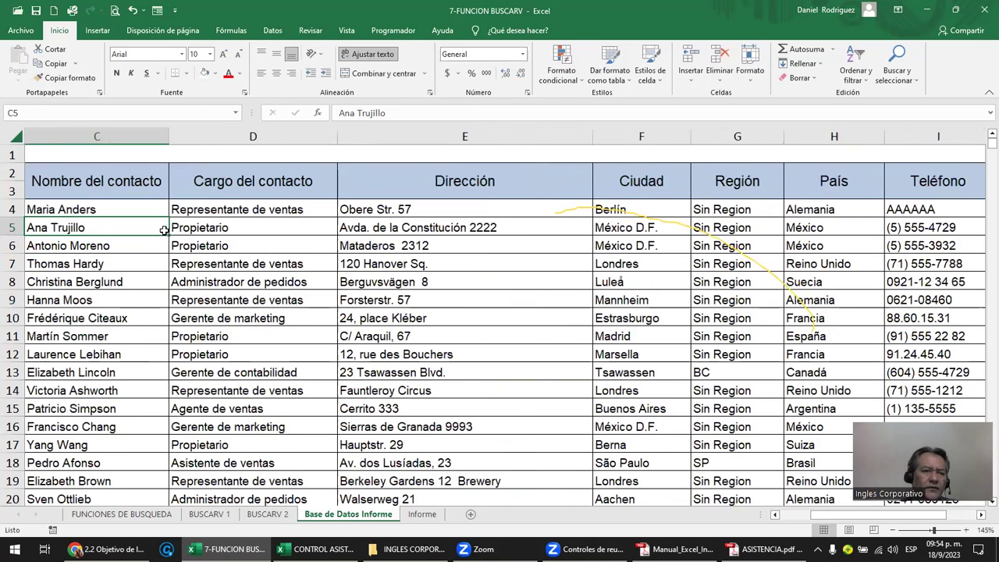
pyautogui.press('Left')
pyautogui.press('Left')
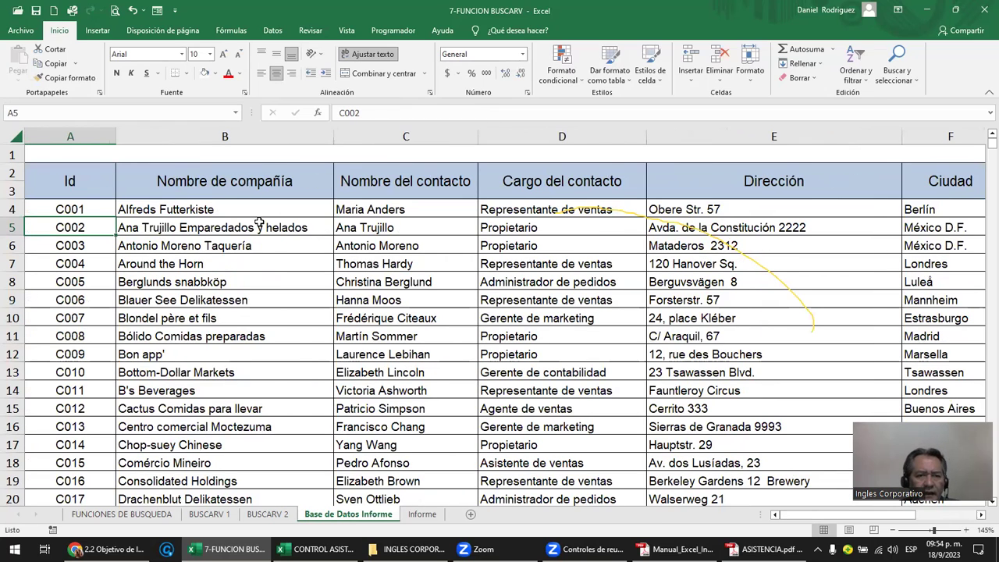
pyautogui.click(251, 224)
pyautogui.click(352, 225)
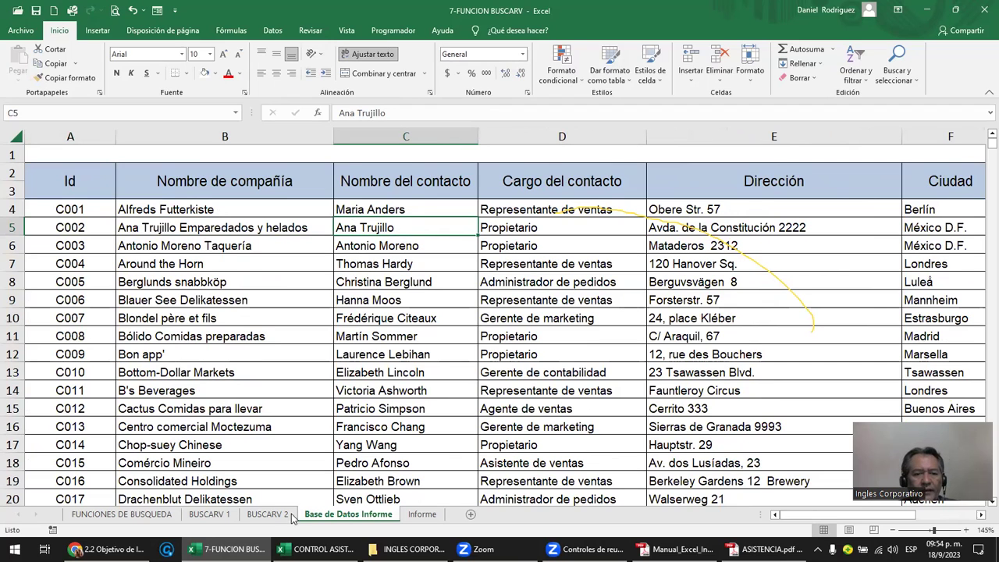
# Back on Informe, copy D7's contact lookup into E7:H18.
pyautogui.click(422, 514)
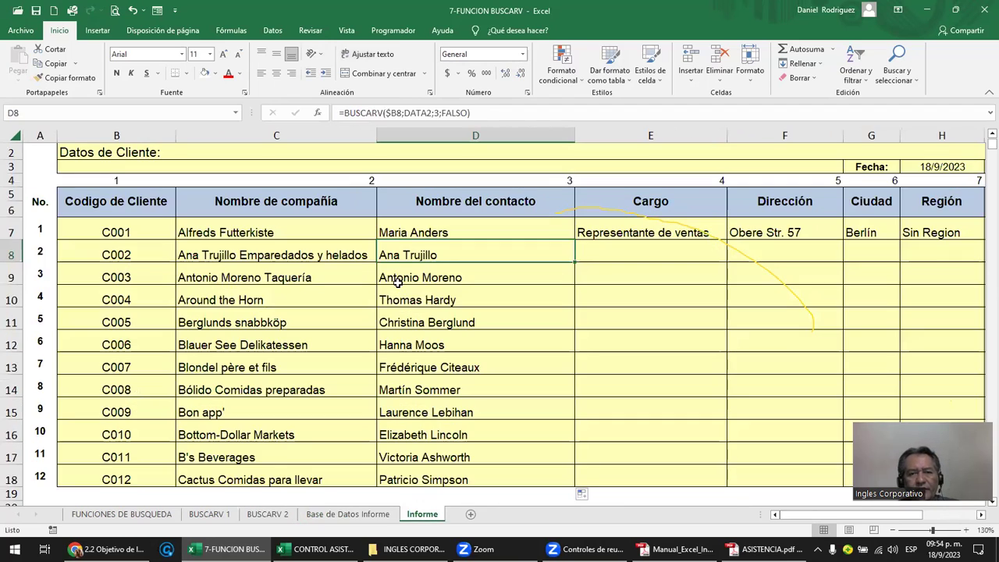
pyautogui.doubleClick(428, 230)
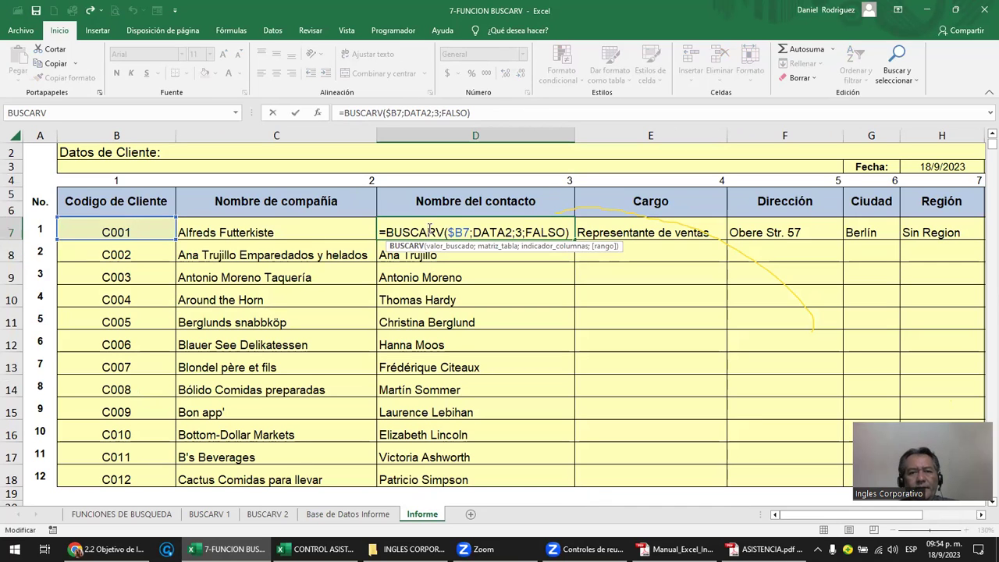
pyautogui.press('Escape')
pyautogui.doubleClick(501, 230)
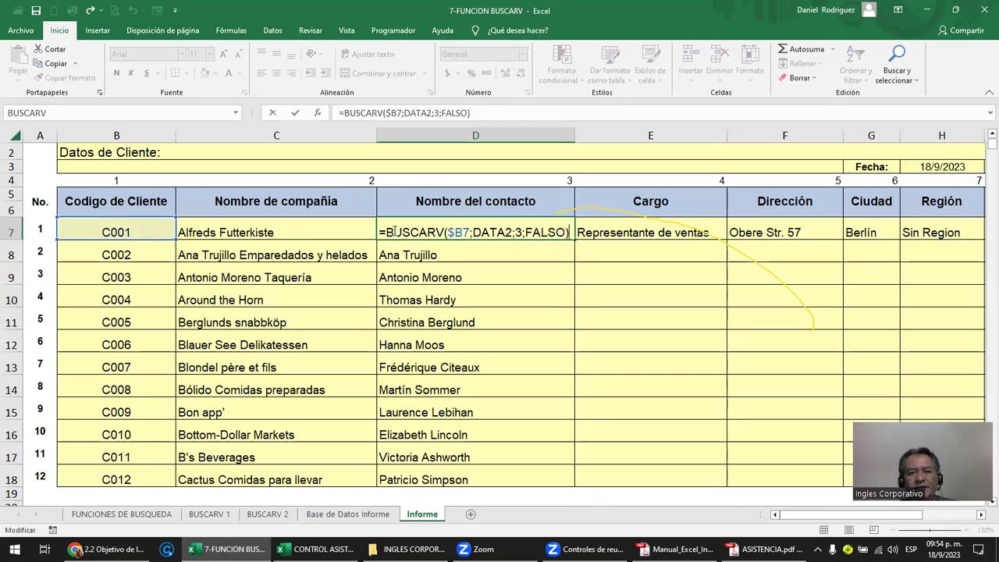
pyautogui.press('Escape')
pyautogui.hotkey('ctrl', 'c')
pyautogui.moveTo(601, 231); pyautogui.dragTo(840, 476)
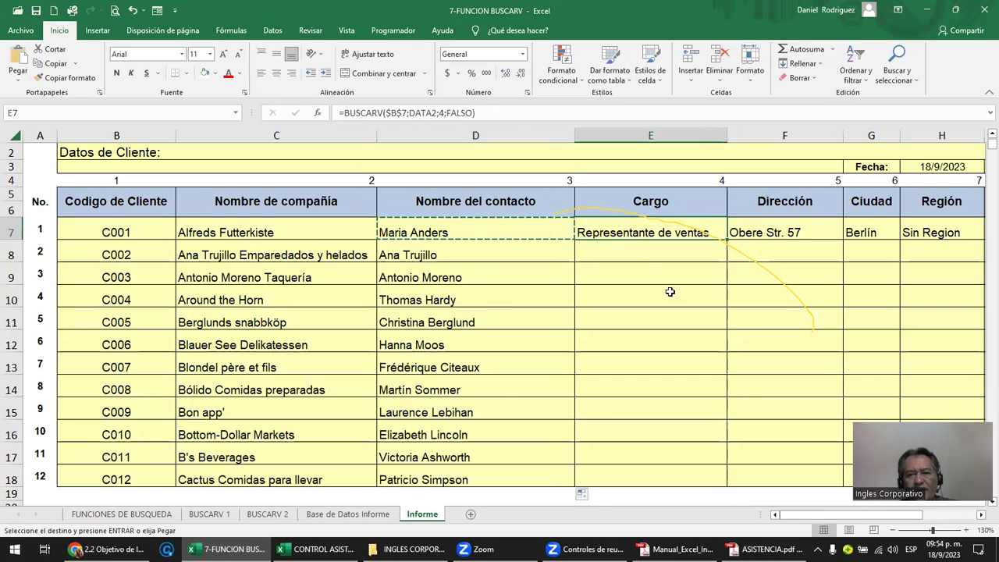
pyautogui.doubleClick(459, 234)
pyautogui.click(515, 232)
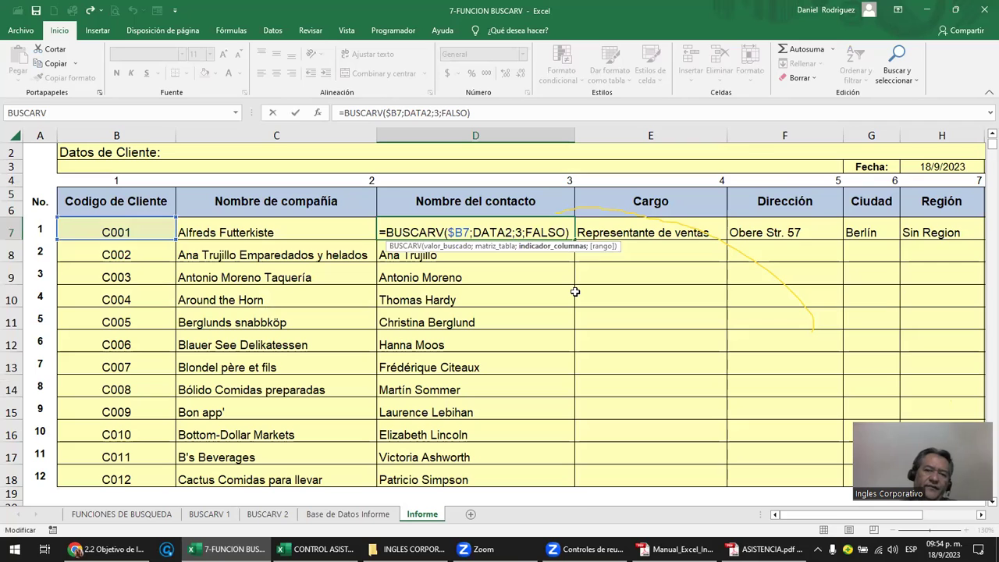
pyautogui.hotkey('ctrl', 'Return')
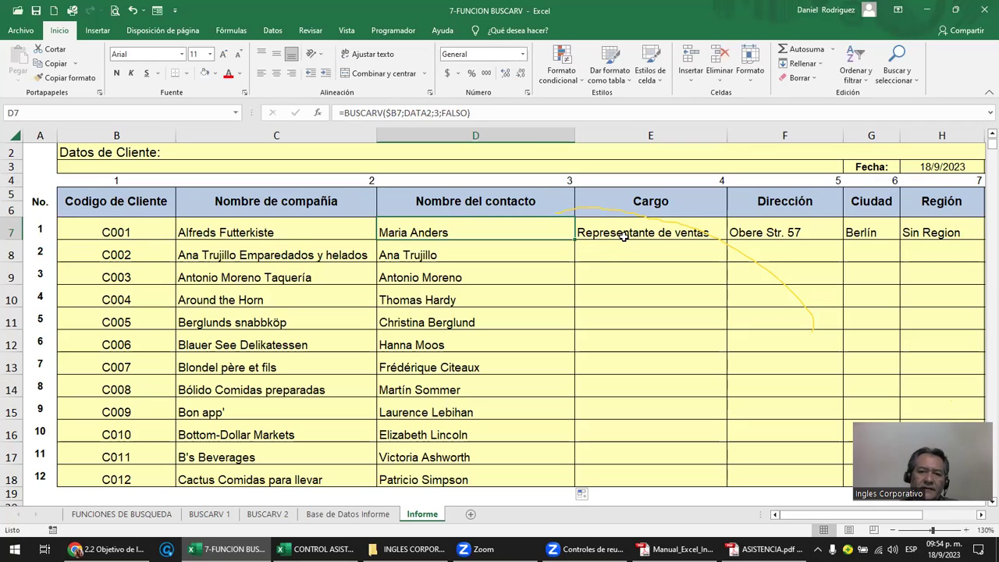
# Make E7's job-title lookup reference $B7 instead of $B$7.
pyautogui.click(624, 237)
pyautogui.press('F2')
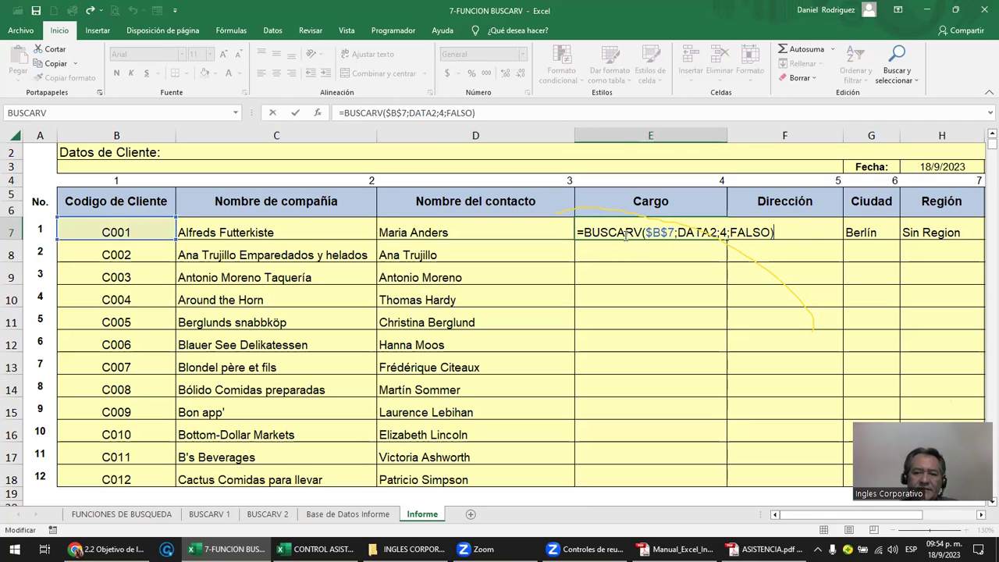
pyautogui.click(660, 232)
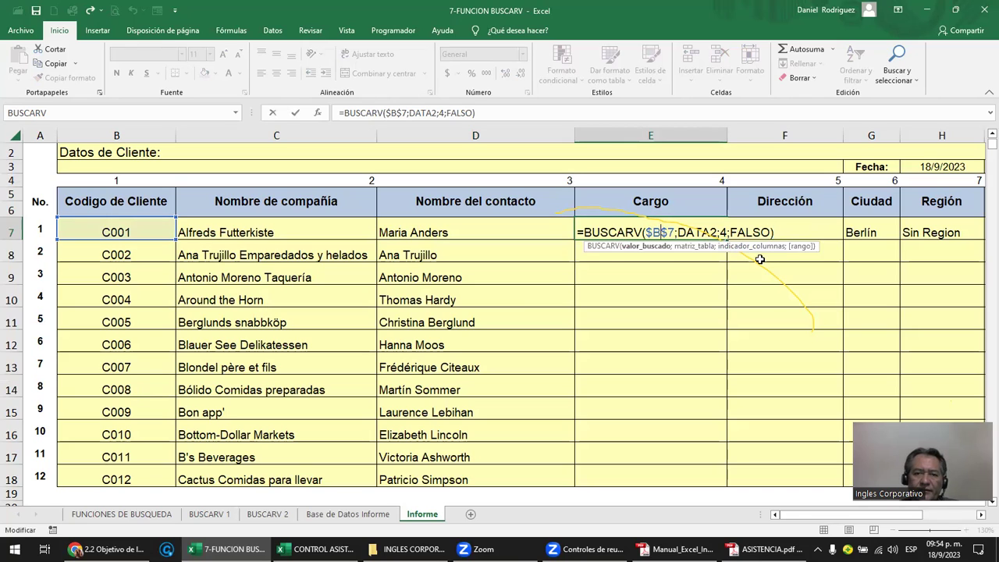
pyautogui.press('Delete')
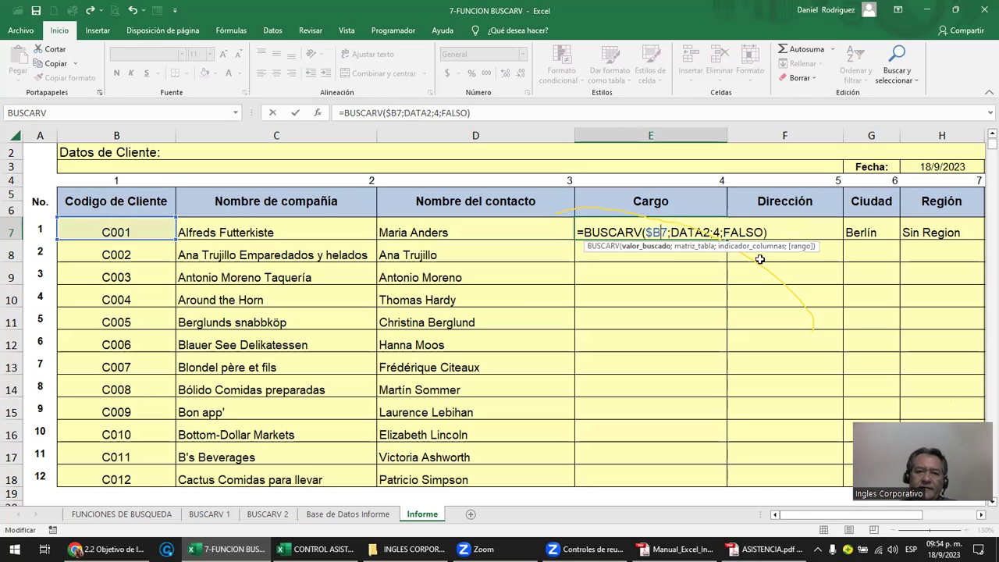
pyautogui.click(720, 231)
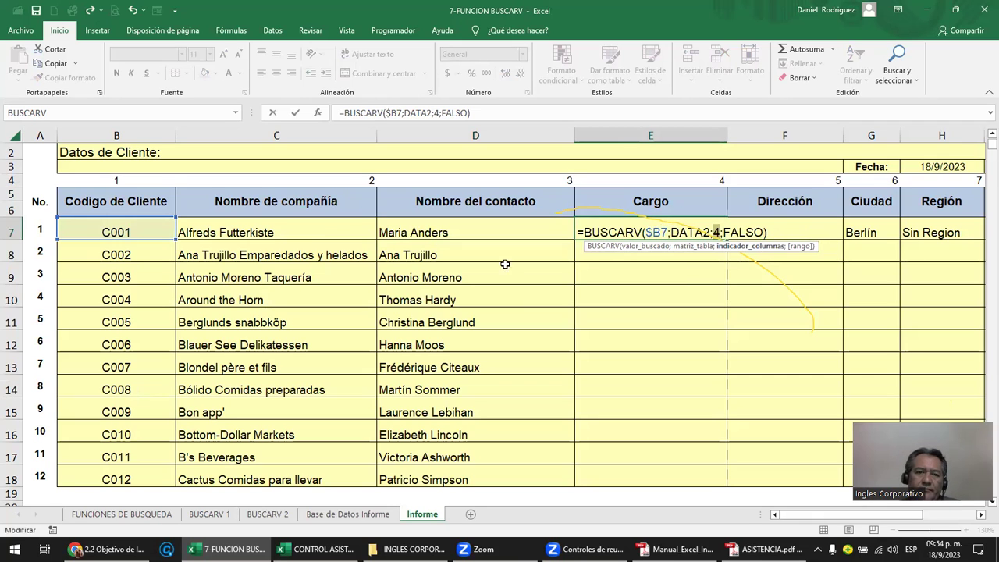
pyautogui.press('Return')
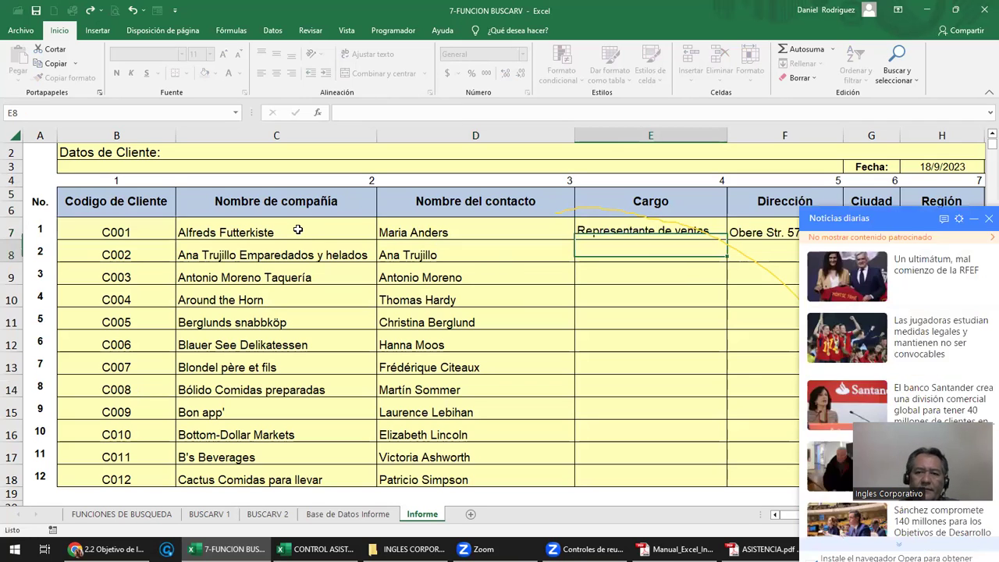
# Dismiss the news pop-up and review C7's company-name formula.
pyautogui.click(988, 177)
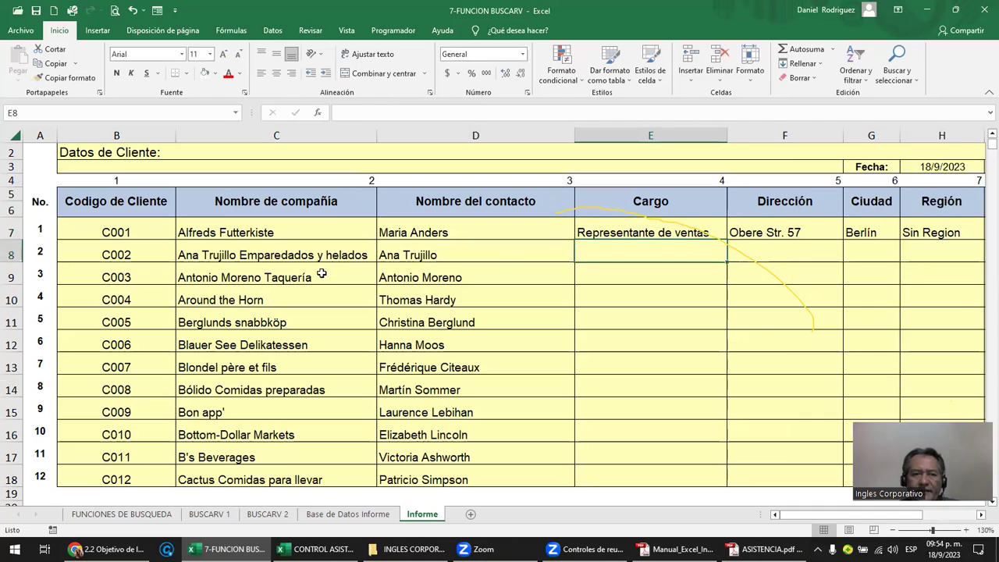
pyautogui.doubleClick(251, 233)
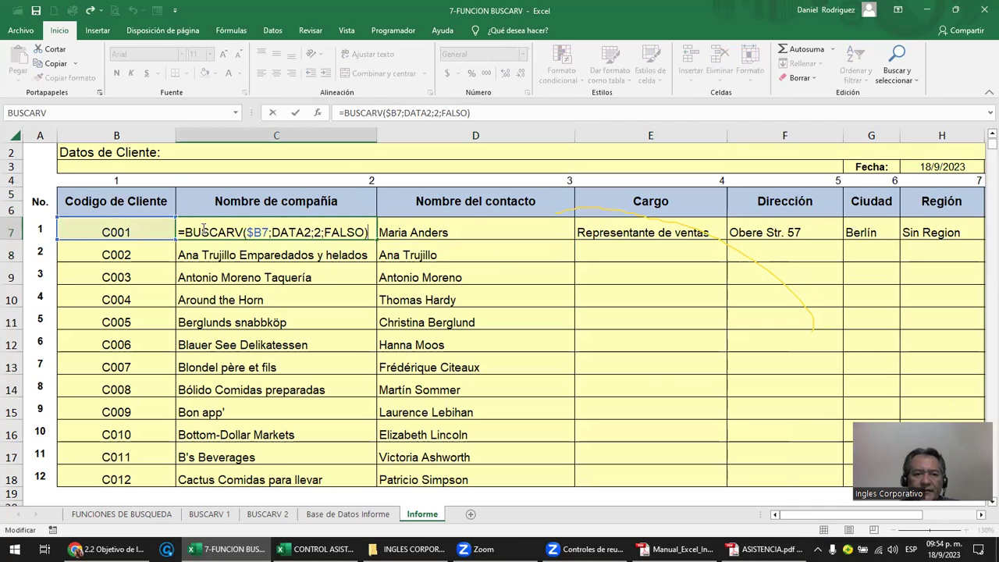
pyautogui.moveTo(179, 231); pyautogui.dragTo(375, 232)
pyautogui.press('Escape')
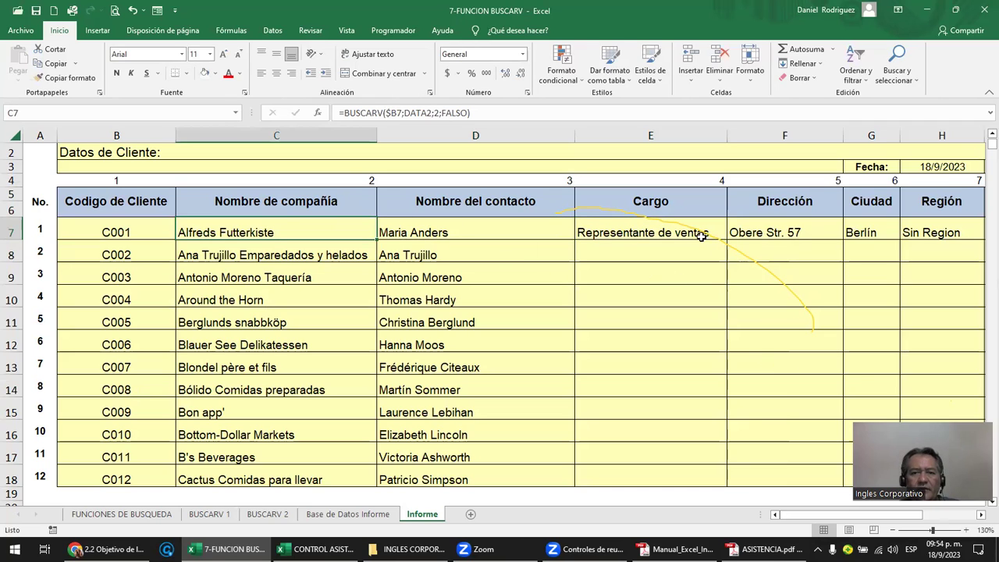
# Fill E7's Cargo lookup down through E18.
pyautogui.click(701, 237)
pyautogui.doubleClick(727, 242)
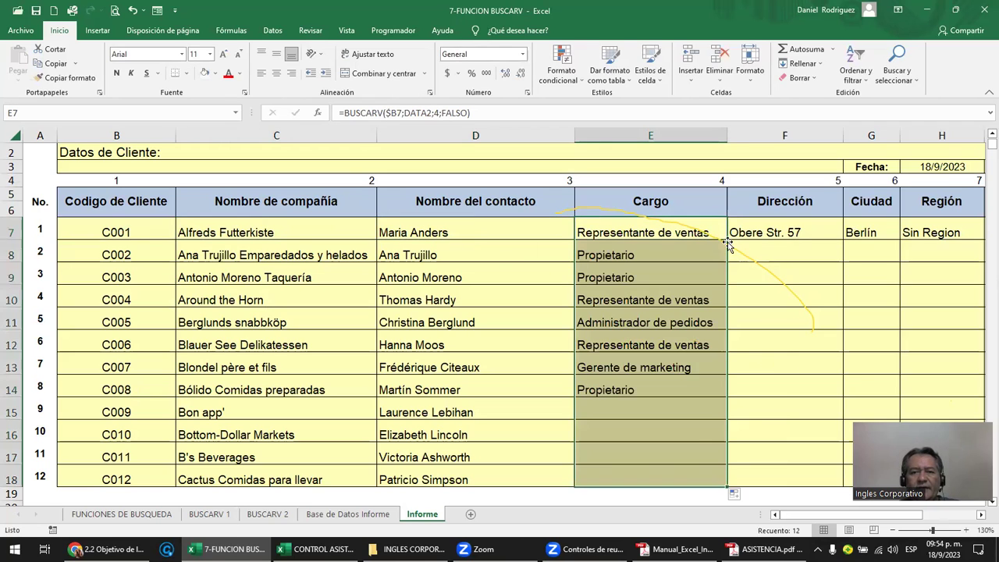
pyautogui.click(628, 259)
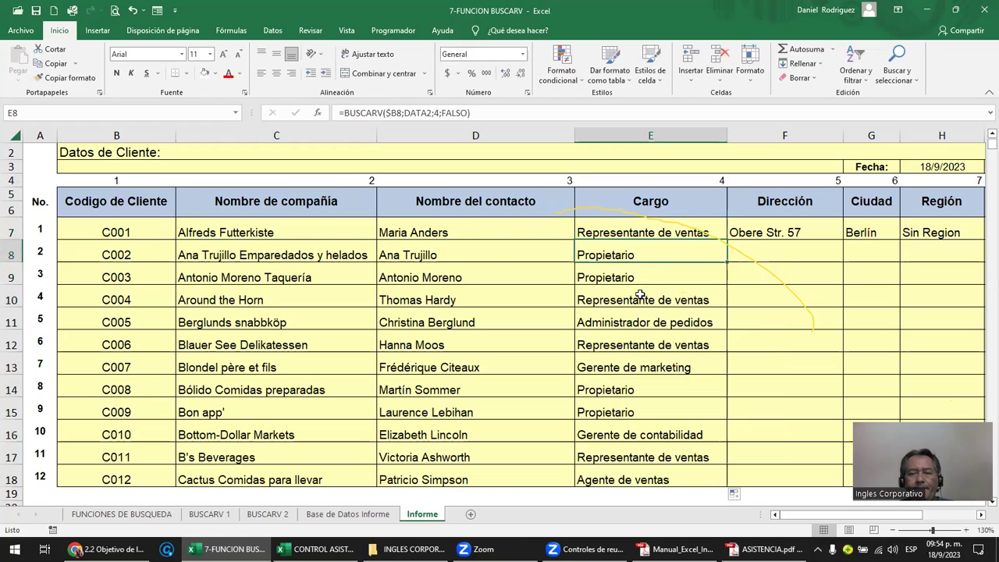
pyautogui.doubleClick(763, 240)
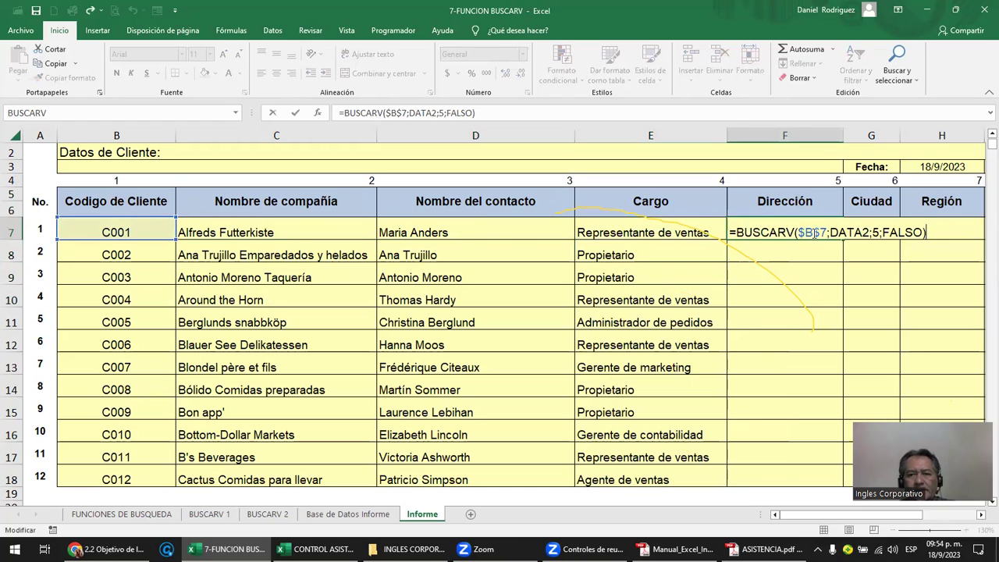
# Change the Dirección lookup in F7 to reference $B7.
pyautogui.click(813, 234)
pyautogui.press('Delete')
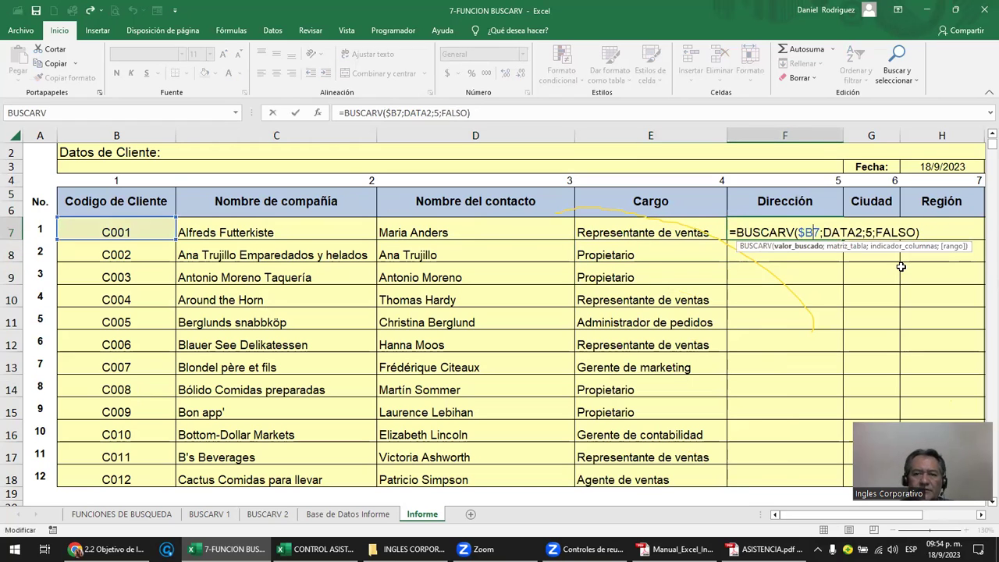
pyautogui.press('Return')
pyautogui.press('Up')
pyautogui.press('Right')
pyautogui.press('Right')
pyautogui.hscroll(3, 901, 267)
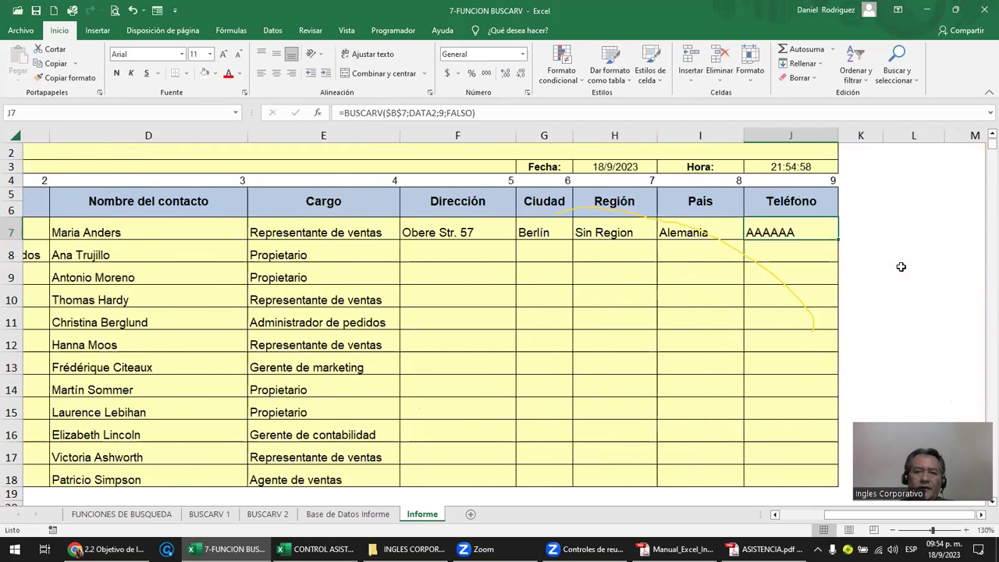
pyautogui.press('Left')
pyautogui.press('Left')
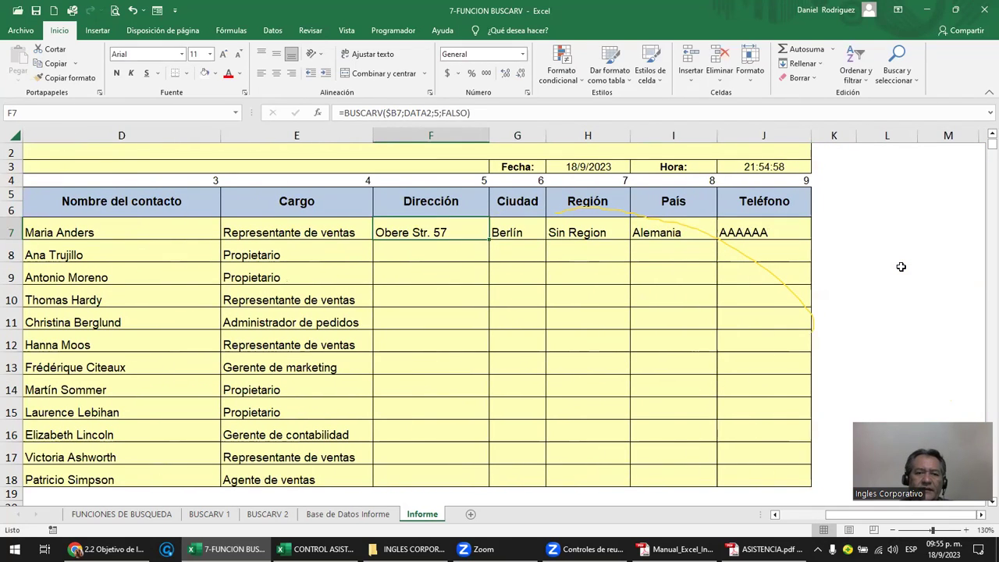
pyautogui.press('Right')
# Update the Ciudad and Región lookups in row 7 to use $B7.
pyautogui.press('F2')
pyautogui.press('Left')
pyautogui.press('Left')
pyautogui.press('Left')
pyautogui.press('Left')
pyautogui.press('Left')
pyautogui.press('Left')
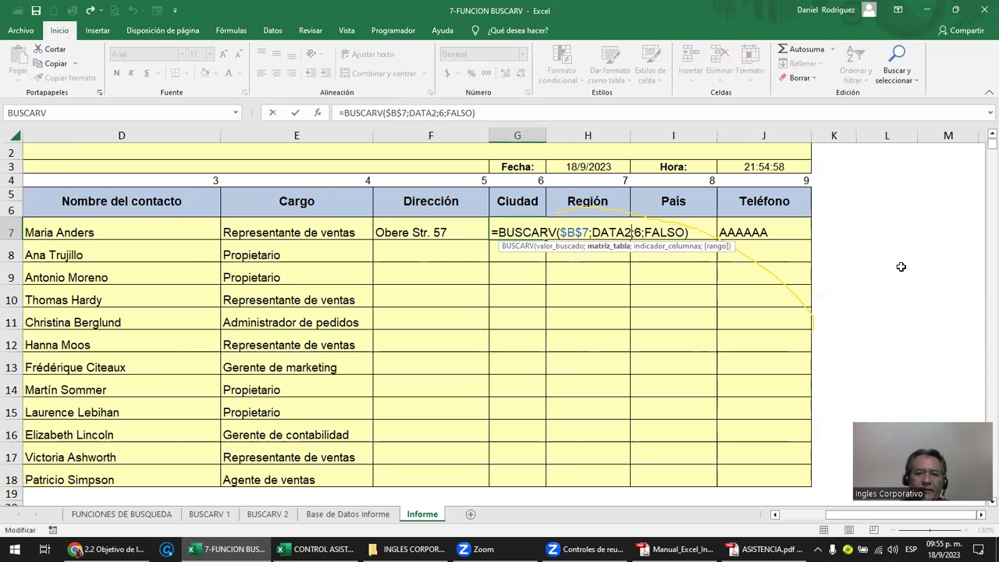
pyautogui.press('Left')
pyautogui.press('Left')
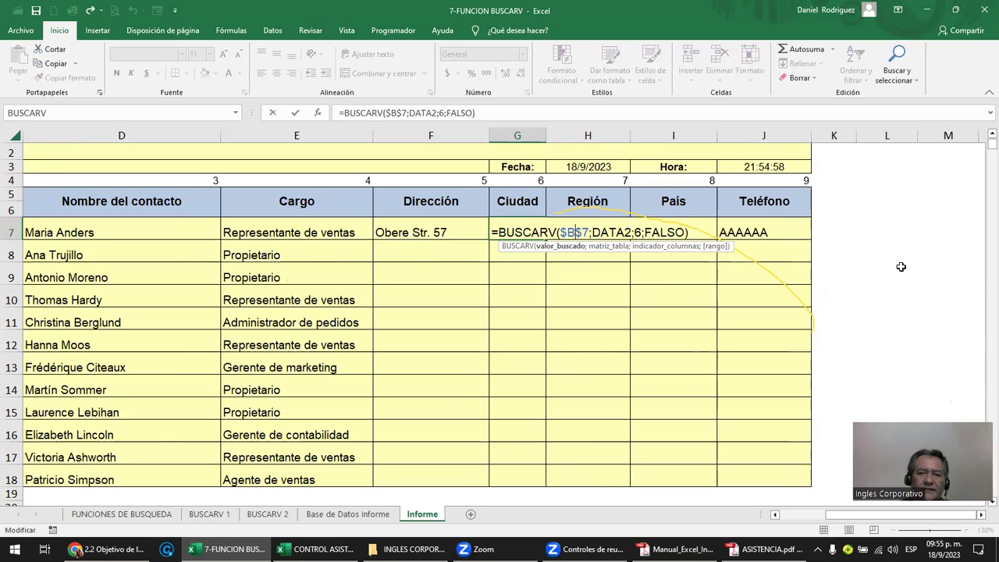
pyautogui.press('Tab')
pyautogui.press('F2')
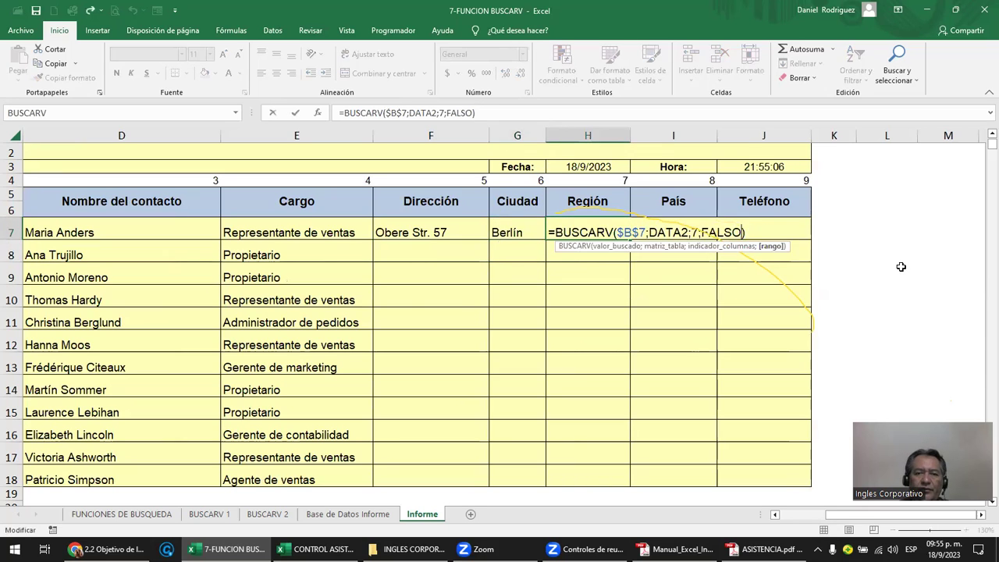
pyautogui.press('Return')
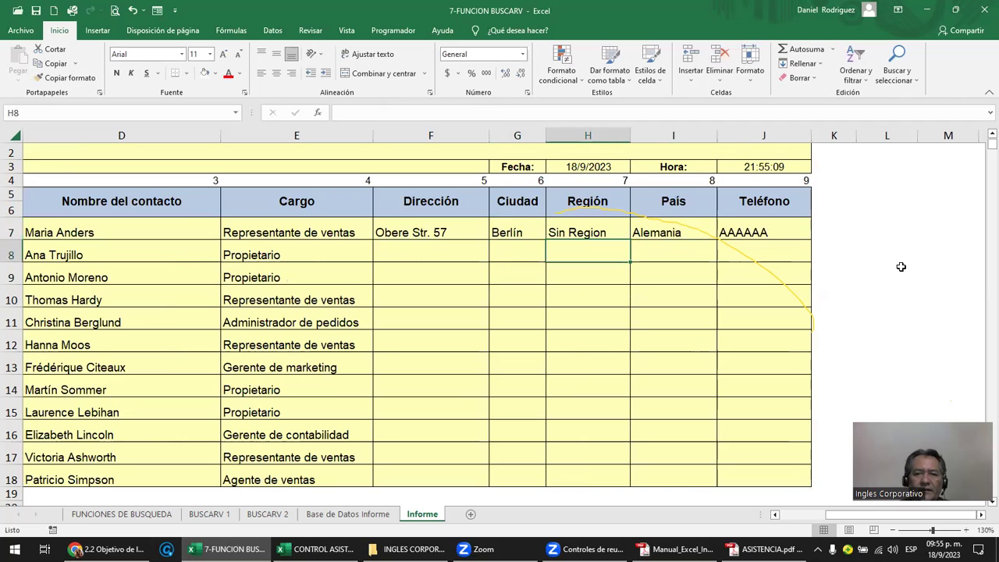
# Change the País and Teléfono lookups in row 7 to reference $B7.
pyautogui.press('Up')
pyautogui.press('Right')
pyautogui.press('F2')
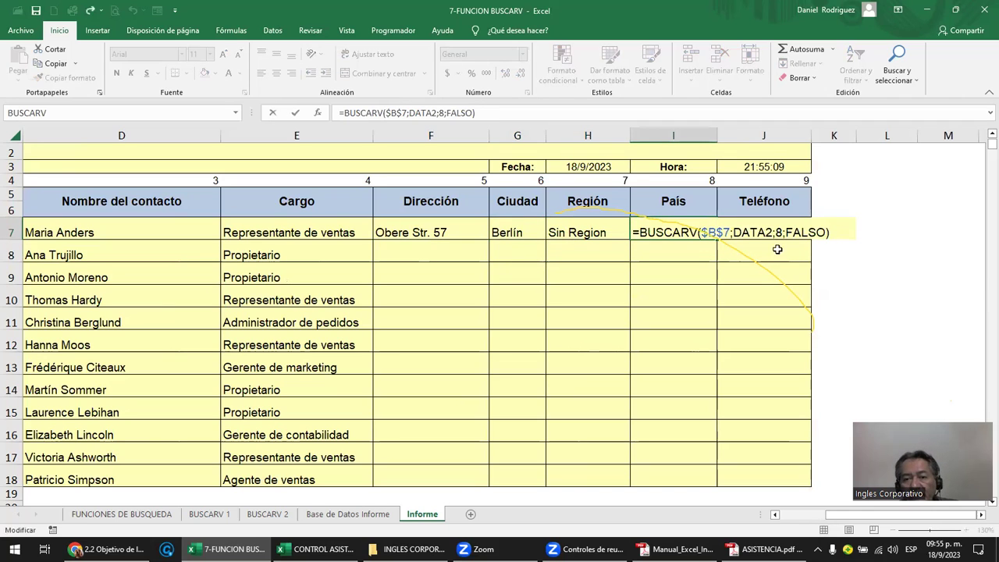
pyautogui.doubleClick(780, 231)
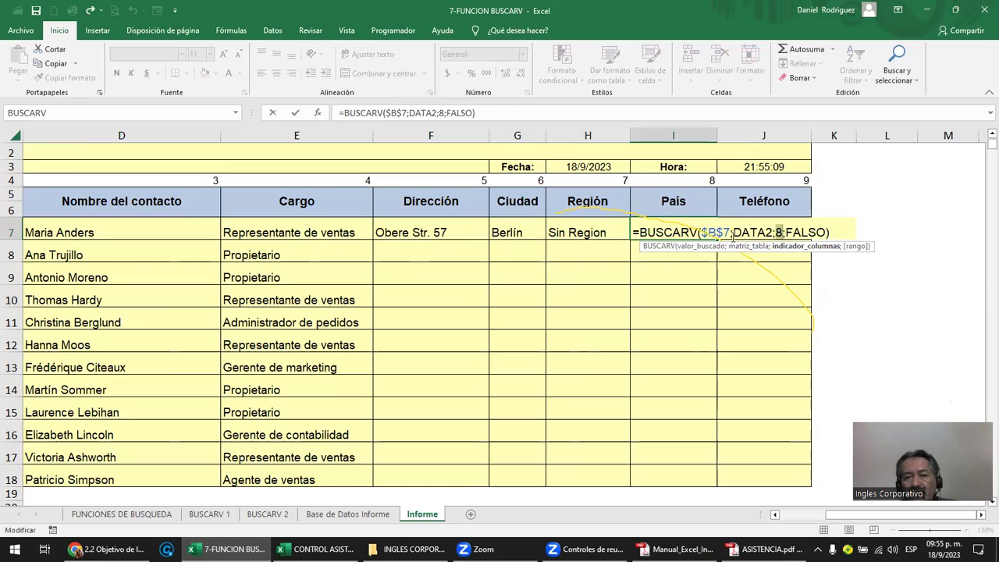
pyautogui.click(716, 231)
pyautogui.press('Delete')
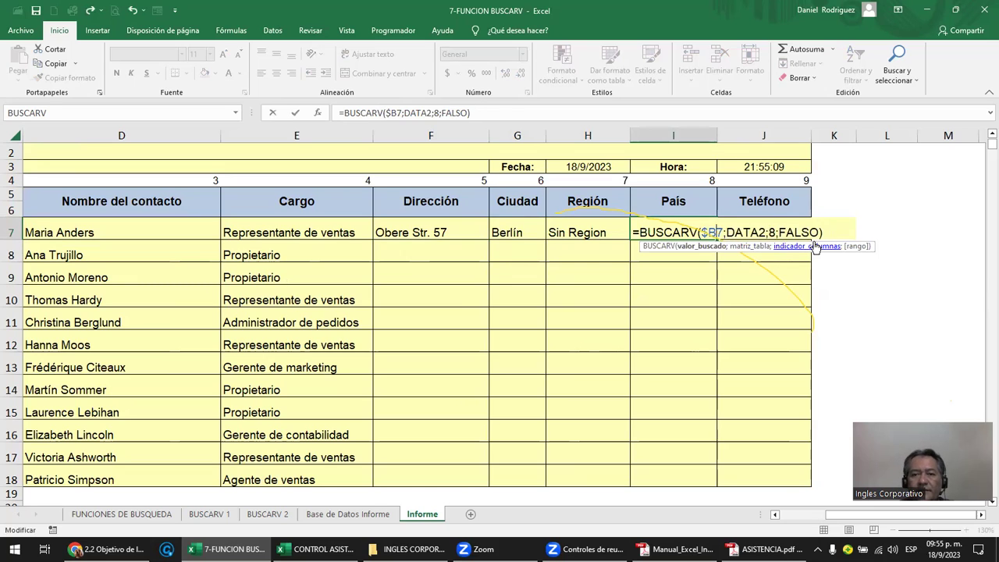
pyautogui.hotkey('ctrl', 'Return')
pyautogui.doubleClick(808, 238)
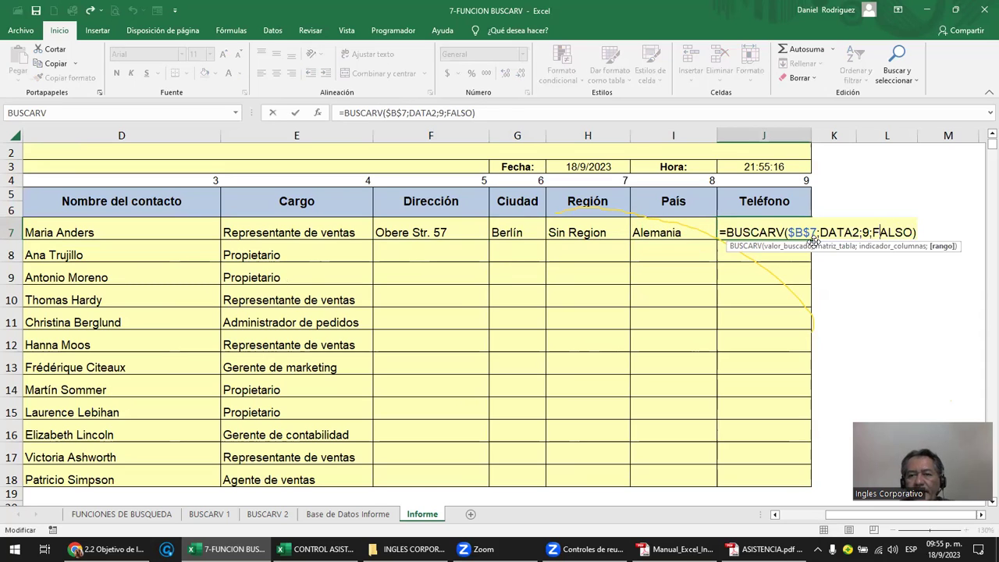
pyautogui.click(812, 240)
pyautogui.press('Left')
pyautogui.press('Delete')
pyautogui.press('Return')
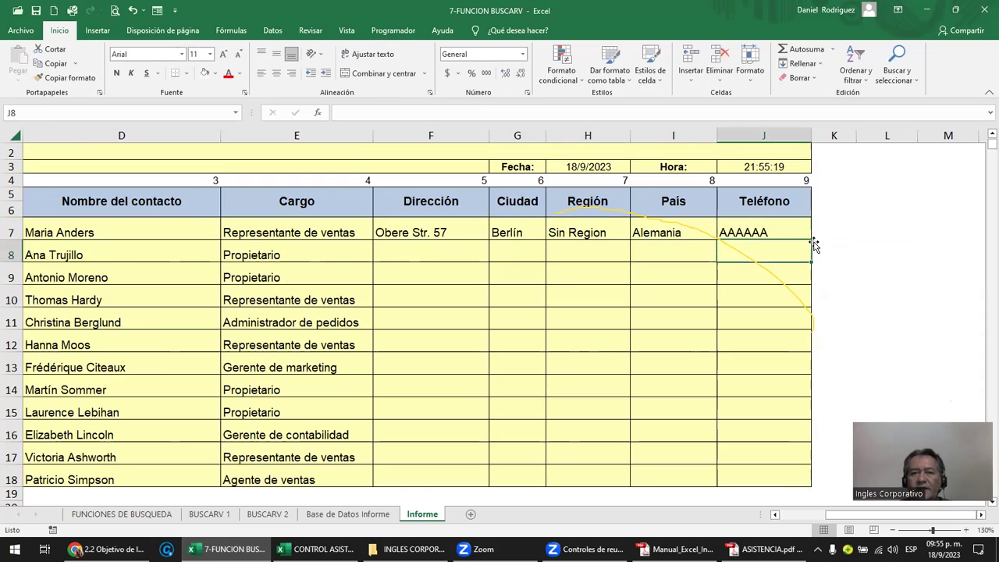
# Fill the Dirección lookup down to F18 and AutoFit column F's width.
pyautogui.click(451, 232)
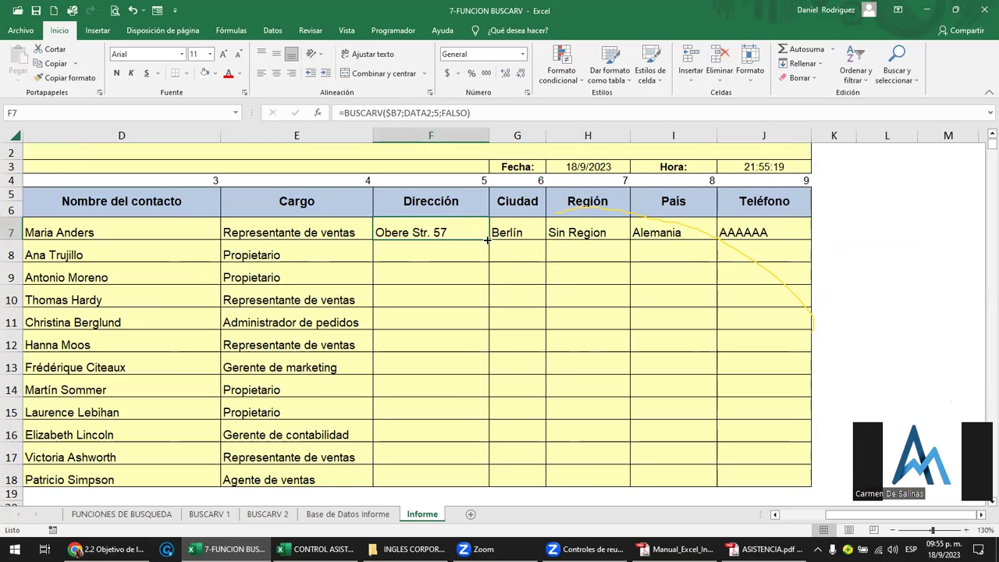
pyautogui.doubleClick(487, 241)
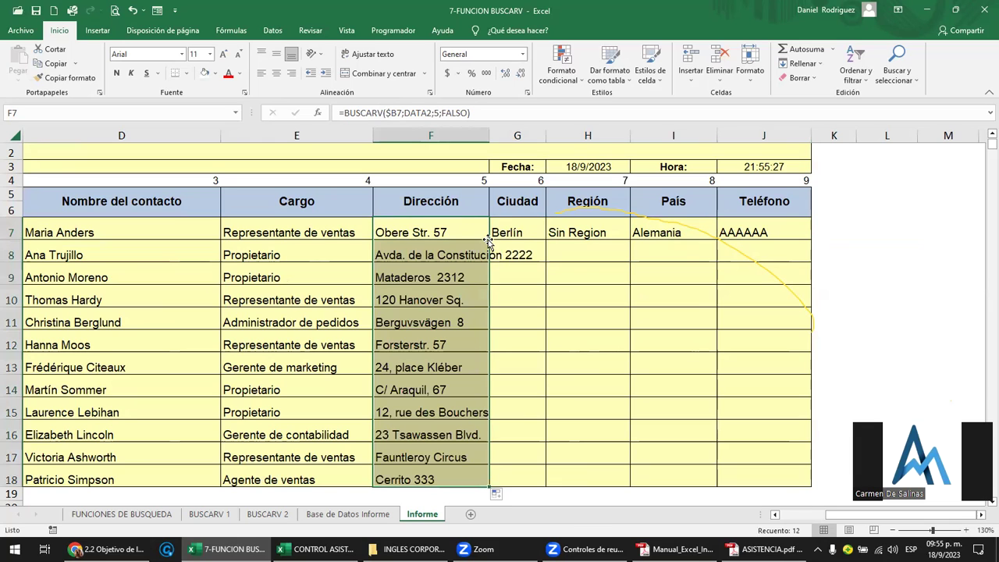
pyautogui.click(485, 210)
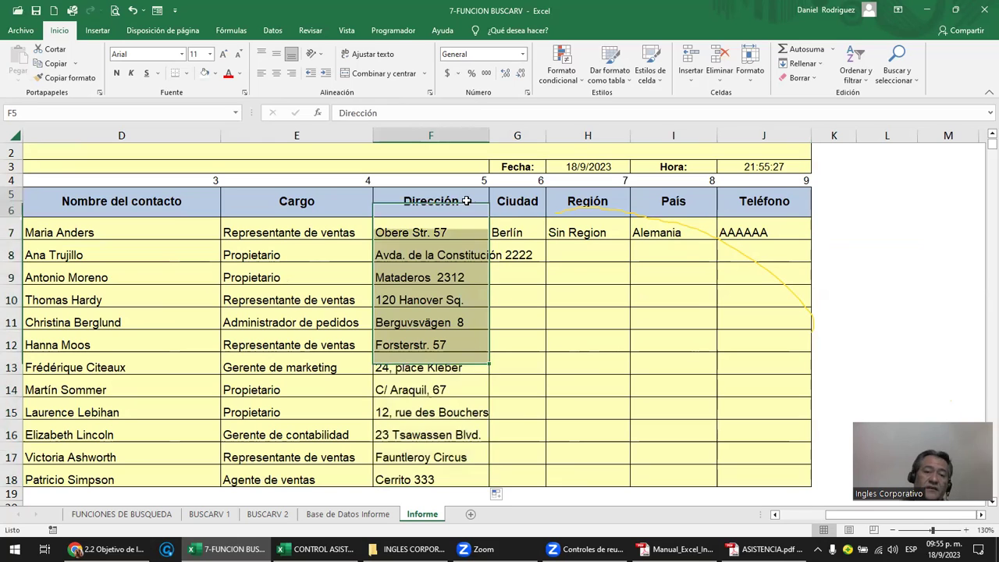
pyautogui.doubleClick(490, 136)
pyautogui.click(467, 231)
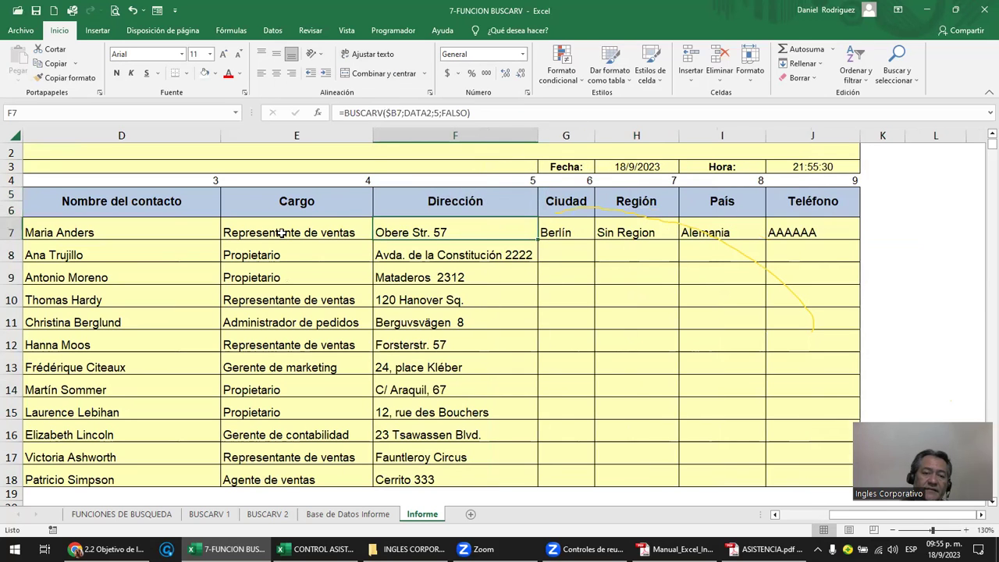
pyautogui.press('Left')
pyautogui.press('Left')
pyautogui.press('Left')
pyautogui.press('Left')
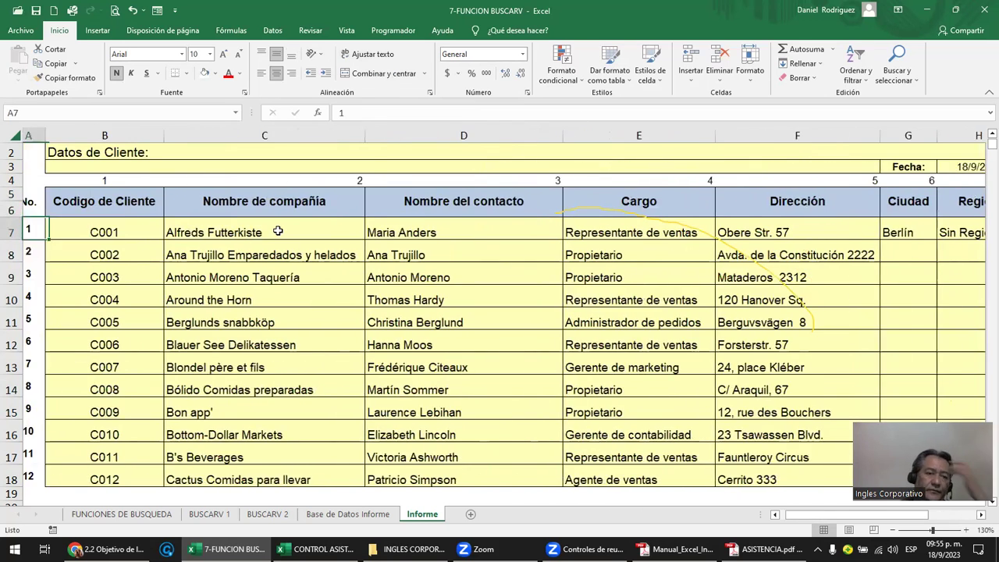
# Review the contact-name BUSCARV formula in row 7 and point out its column-number argument.
pyautogui.press('Right')
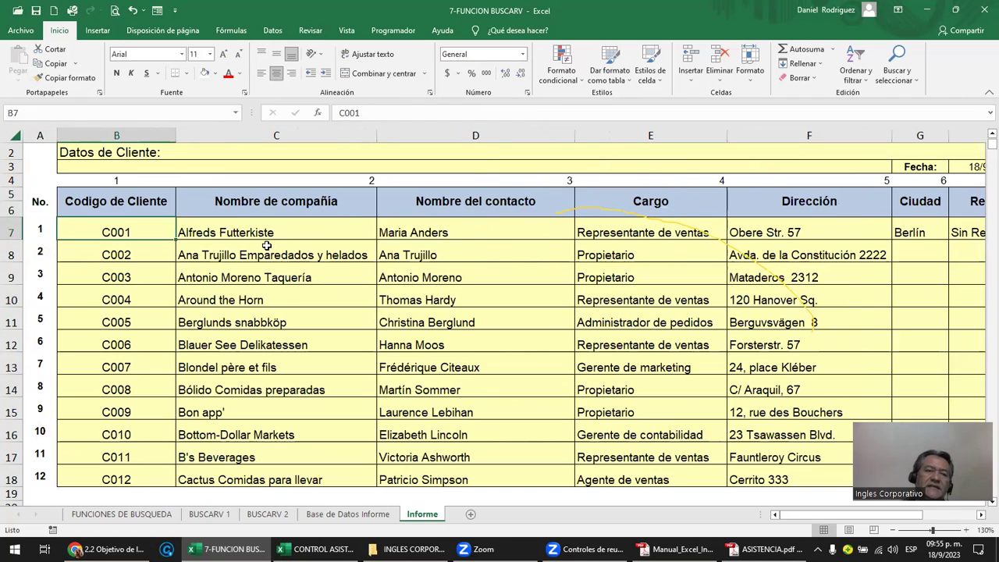
pyautogui.click(241, 227)
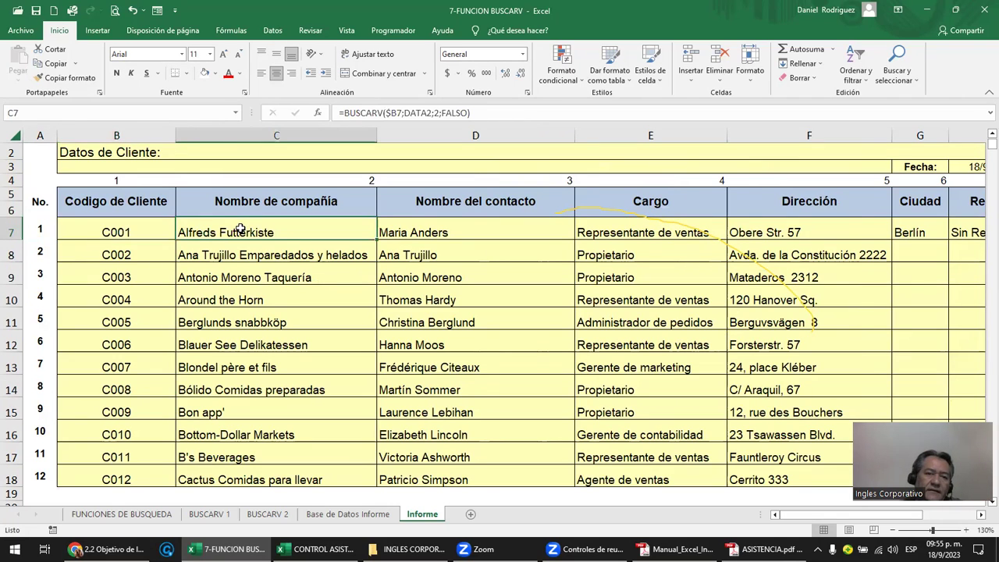
pyautogui.click(509, 229)
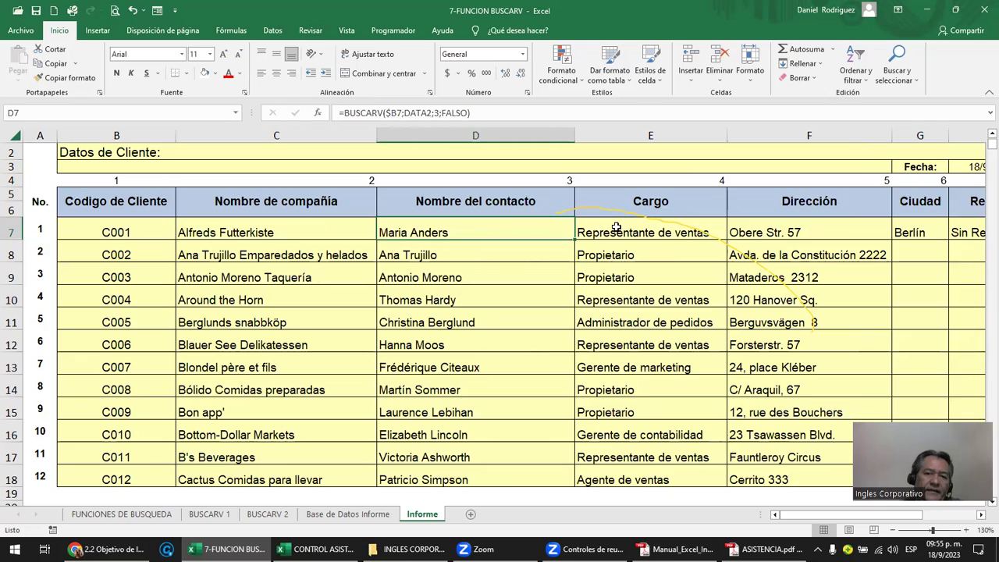
pyautogui.doubleClick(453, 232)
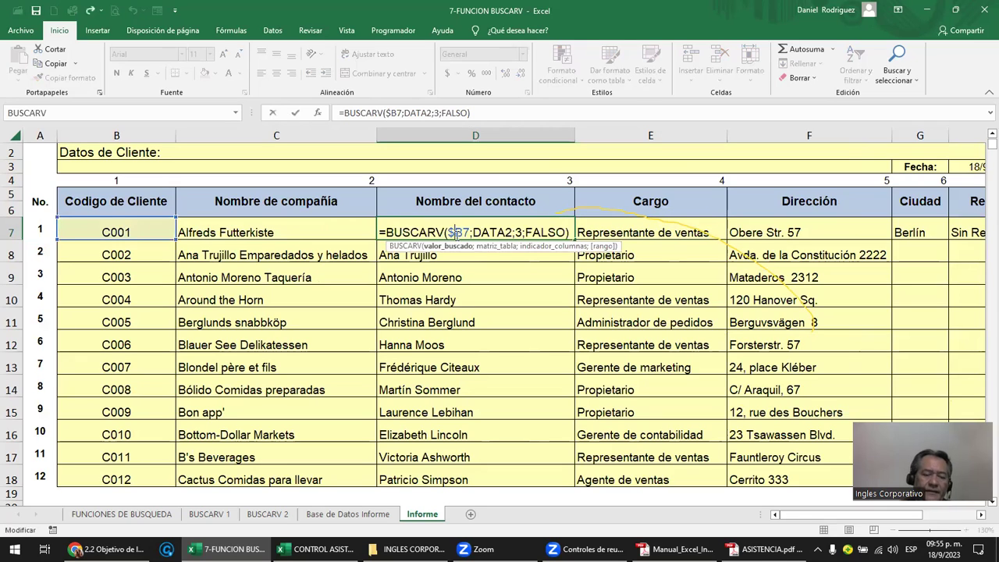
pyautogui.doubleClick(516, 231)
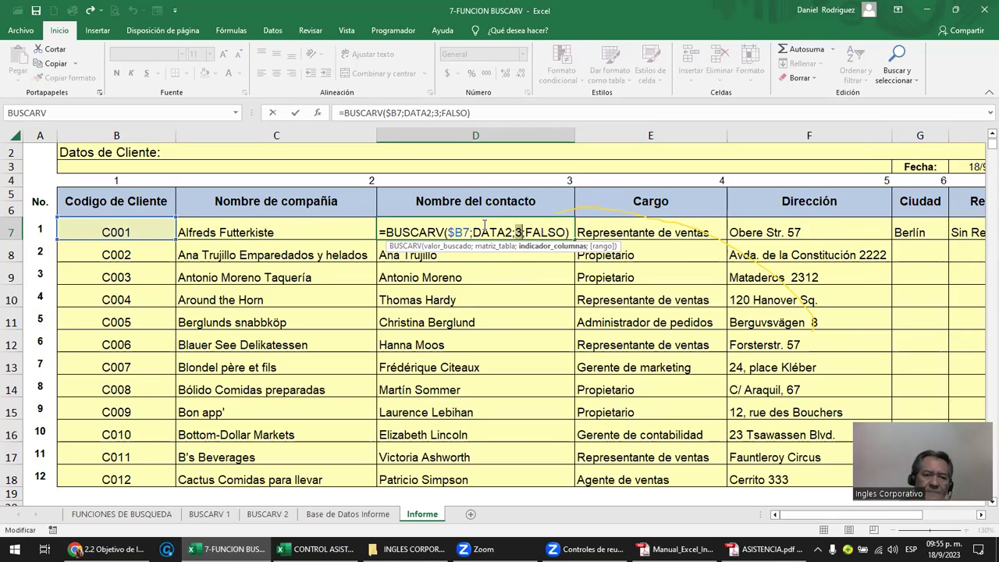
pyautogui.hotkey('ctrl', 'Return')
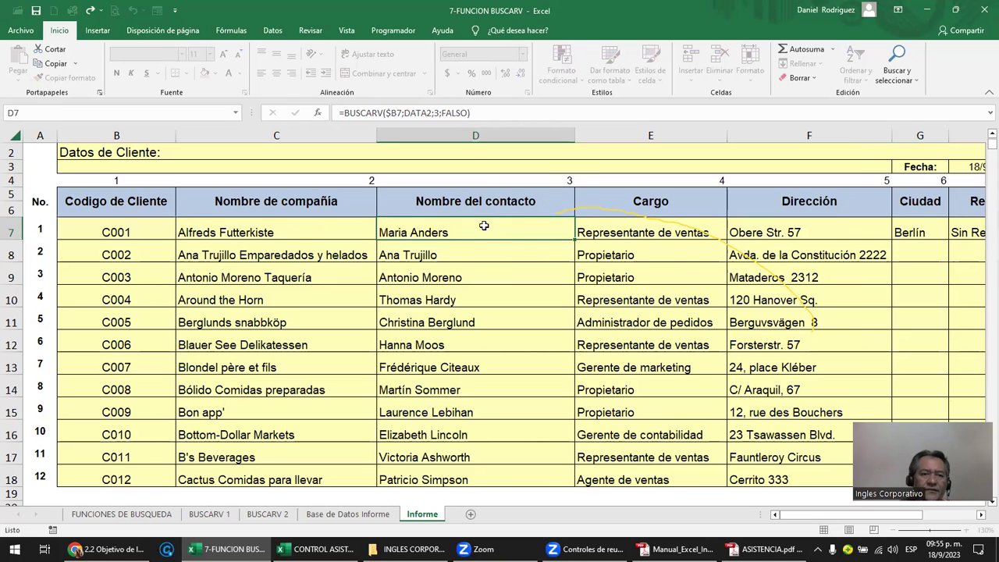
# Inspect the $B7 lookup reference in C7's company-name formula, then reselect C7.
pyautogui.click(14, 231)
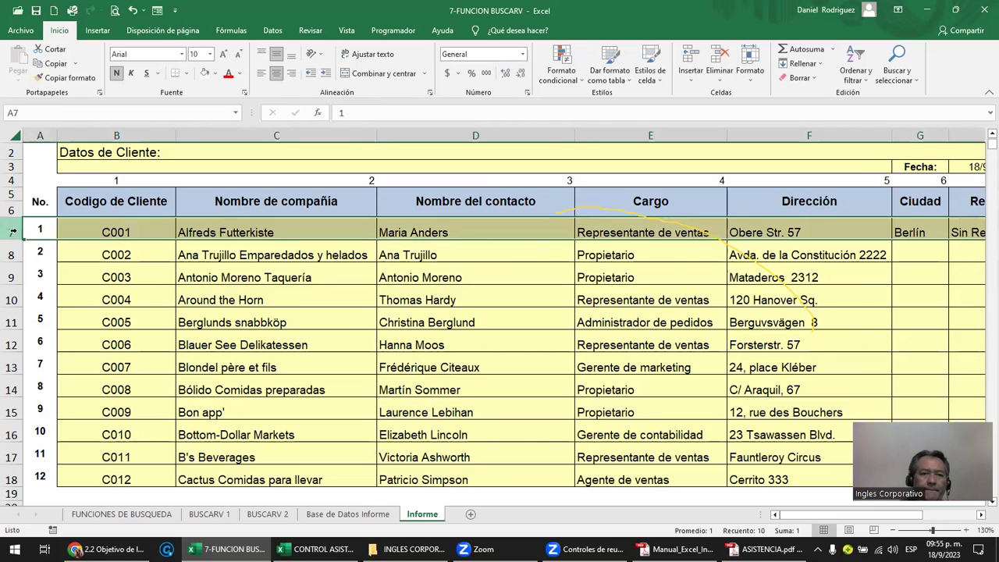
pyautogui.doubleClick(264, 232)
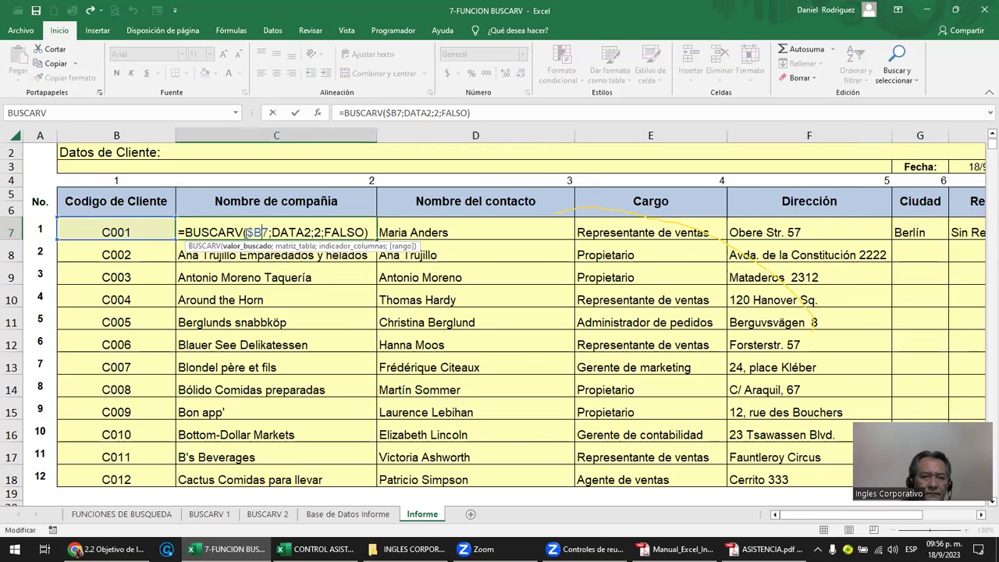
pyautogui.moveTo(259, 232); pyautogui.dragTo(269, 231)
pyautogui.press('Escape')
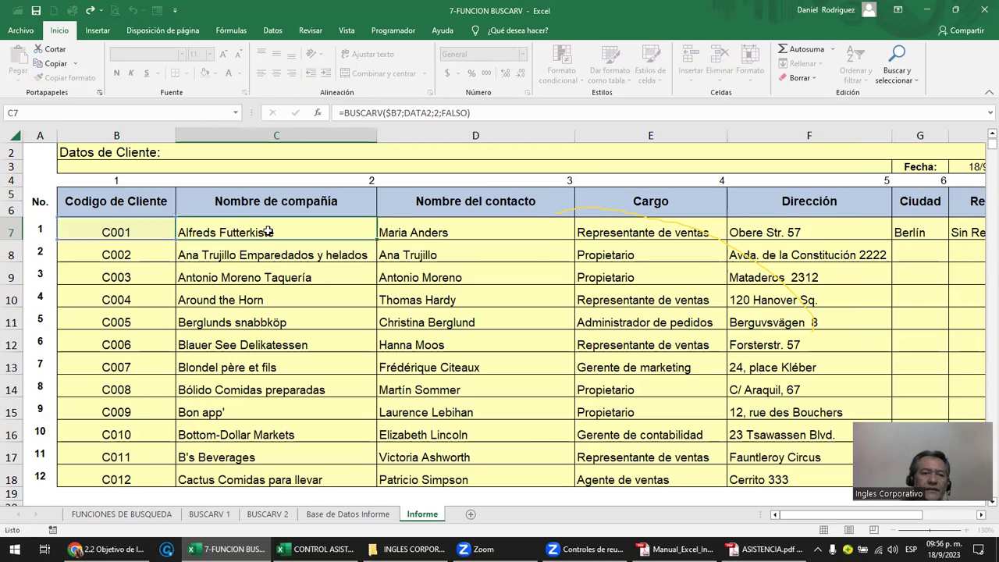
pyautogui.click(144, 229)
pyautogui.press('Down')
pyautogui.press('Down')
pyautogui.press('Down')
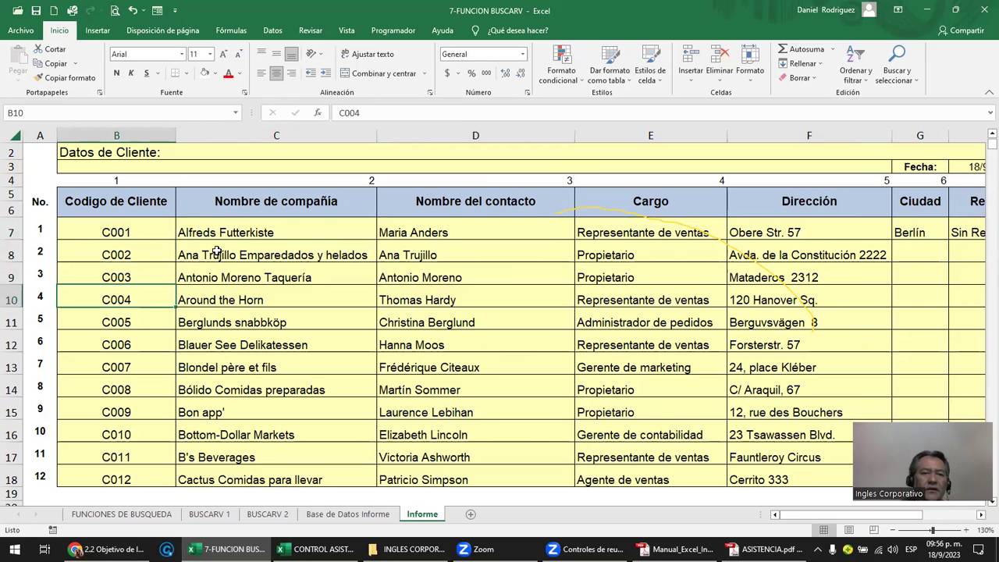
pyautogui.click(226, 239)
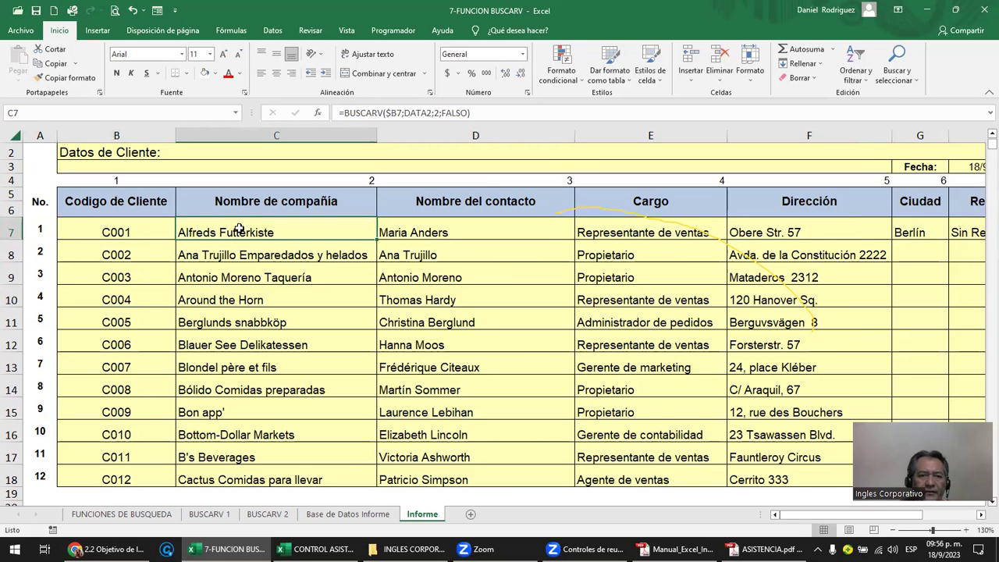
# Try replacing C7's column index 2 with a header reference, then discard the change.
pyautogui.doubleClick(242, 232)
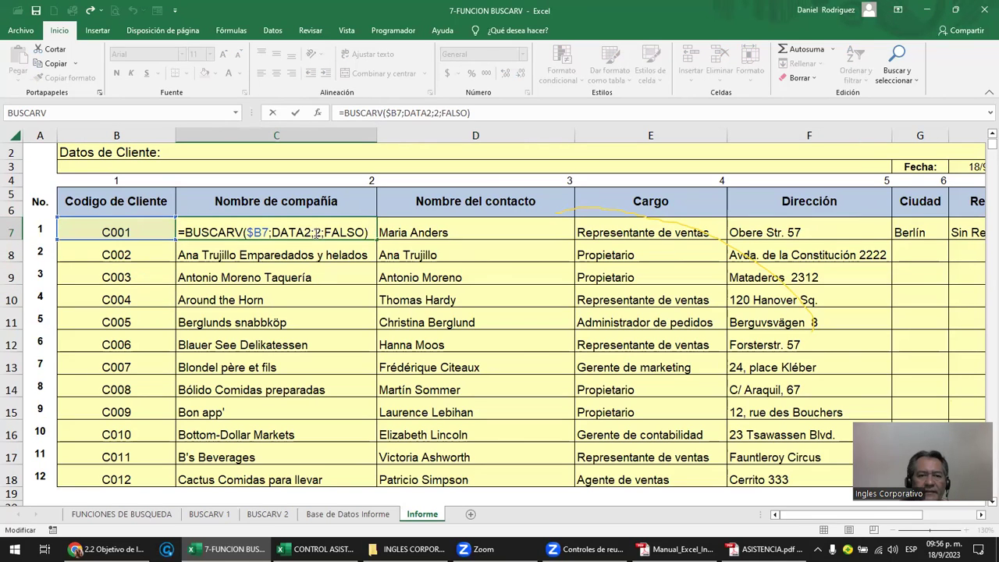
pyautogui.doubleClick(318, 232)
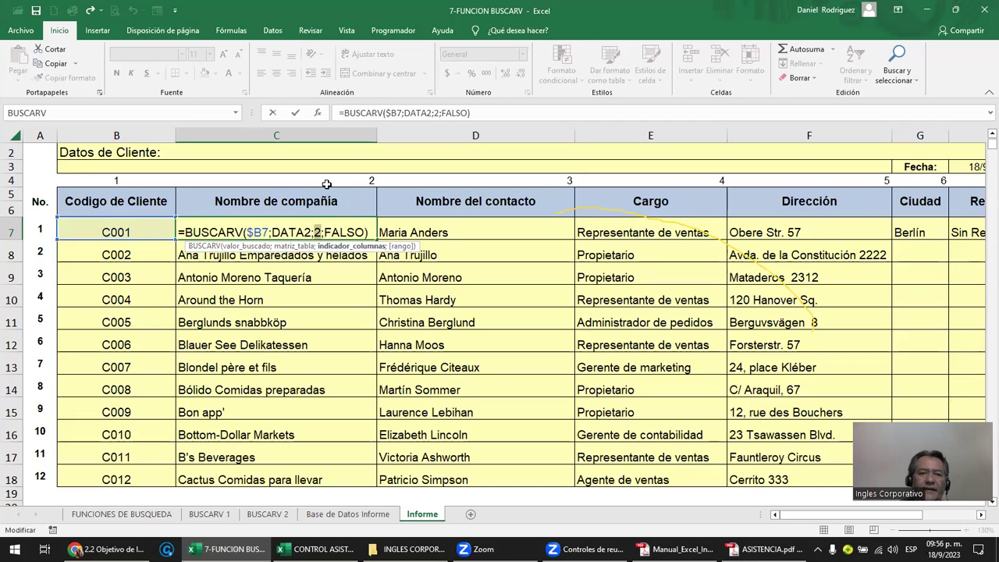
pyautogui.click(472, 203)
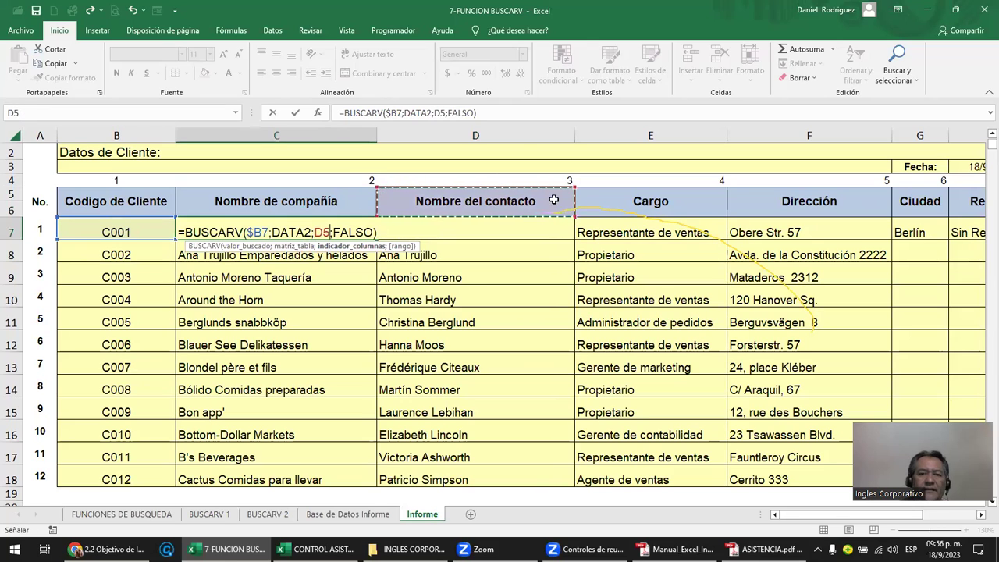
pyautogui.press('Return')
pyautogui.click(652, 199)
# Select row 7 from D7 to J7 to bring the Ciudad through Teléfono results into view.
pyautogui.click(285, 230)
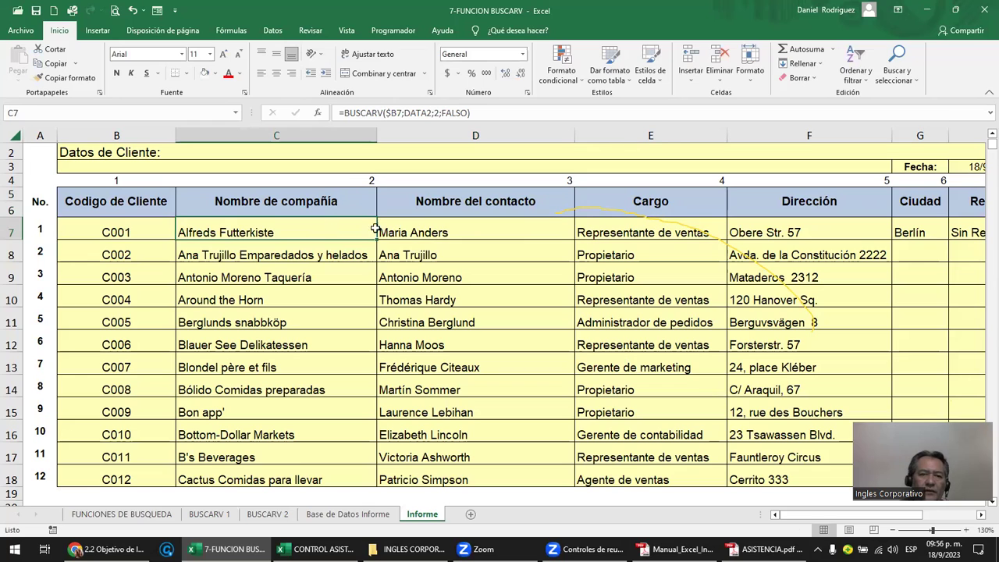
pyautogui.moveTo(379, 231); pyautogui.dragTo(941, 231)
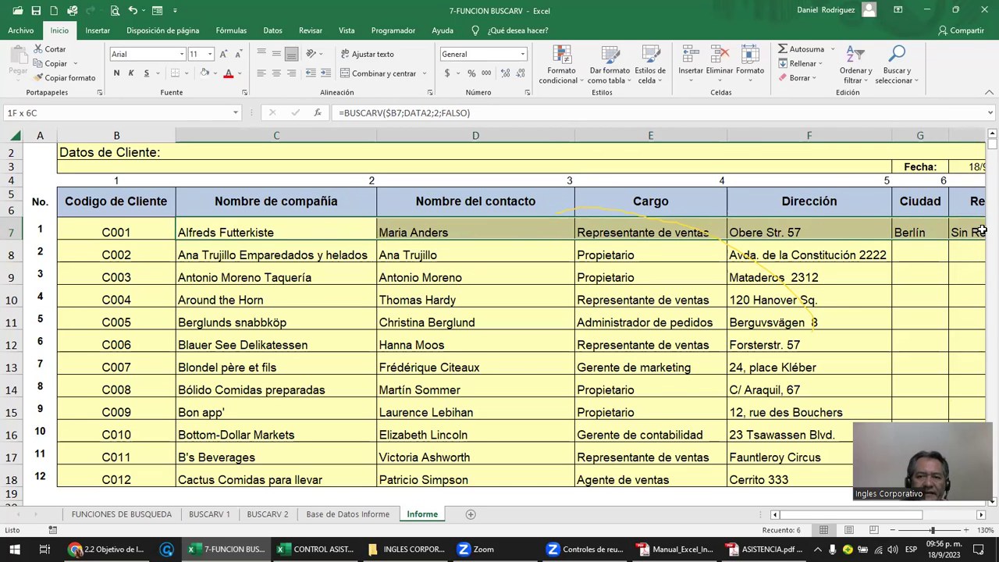
pyautogui.moveTo(941, 232); pyautogui.dragTo(854, 232)
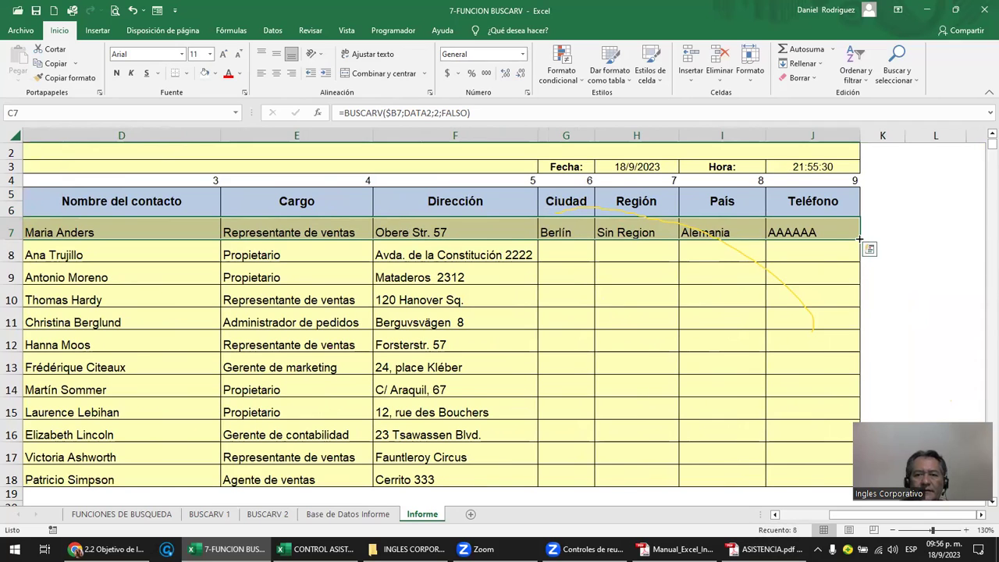
# Inspect the Ciudad lookup in G7, highlighting its client-code reference.
pyautogui.click(564, 231)
pyautogui.press('F2')
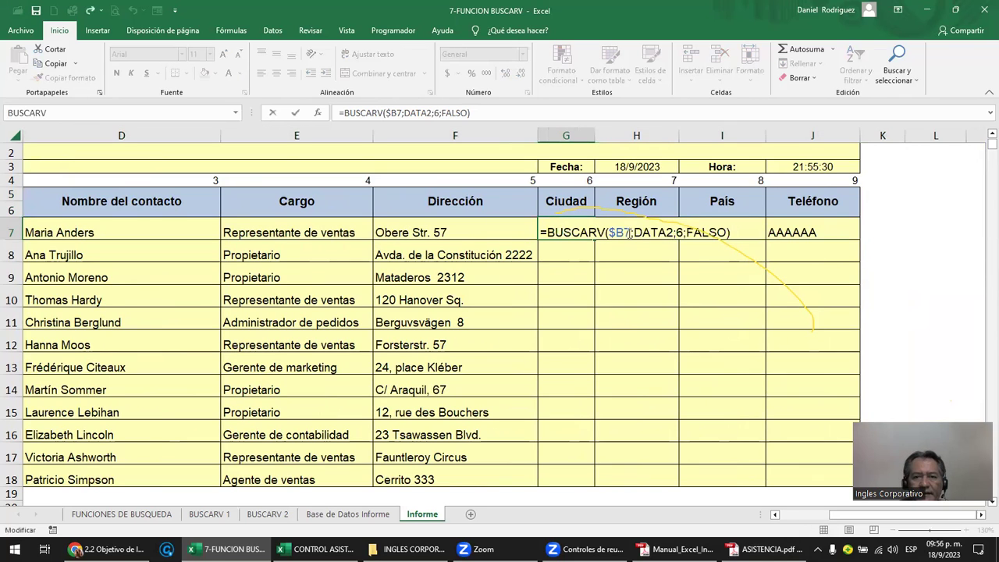
pyautogui.press('Escape')
pyautogui.doubleClick(565, 230)
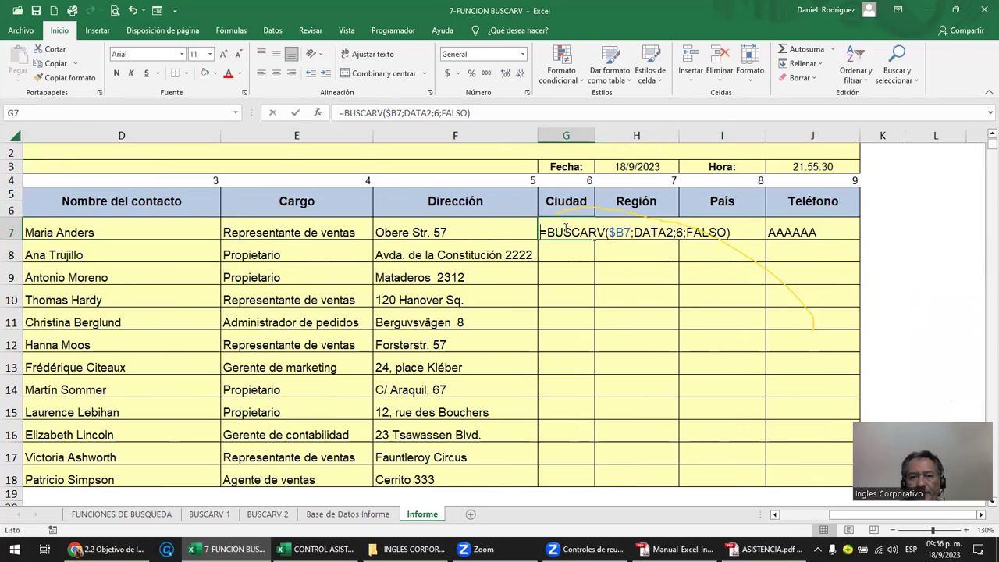
pyautogui.moveTo(609, 232); pyautogui.dragTo(625, 230)
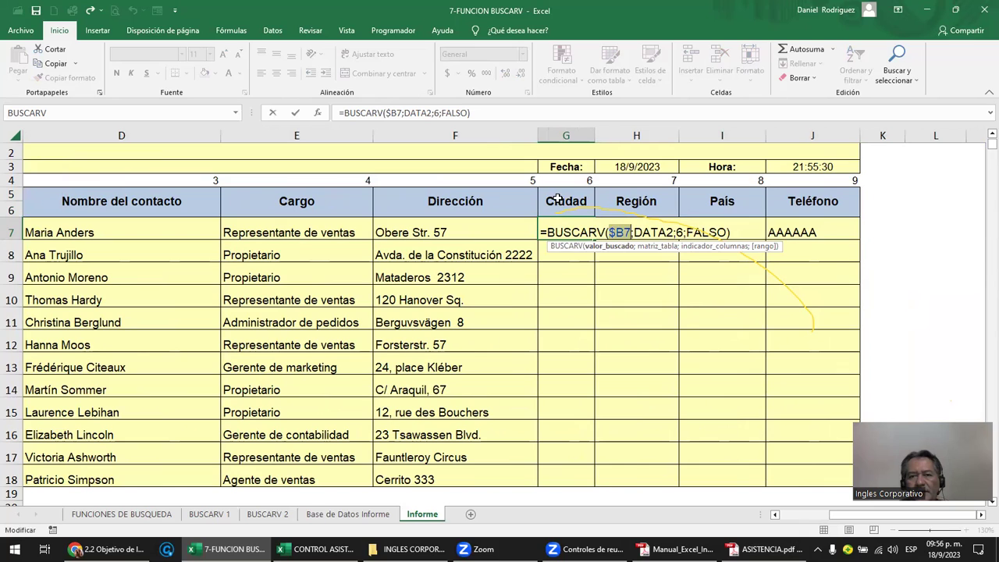
pyautogui.click(581, 201)
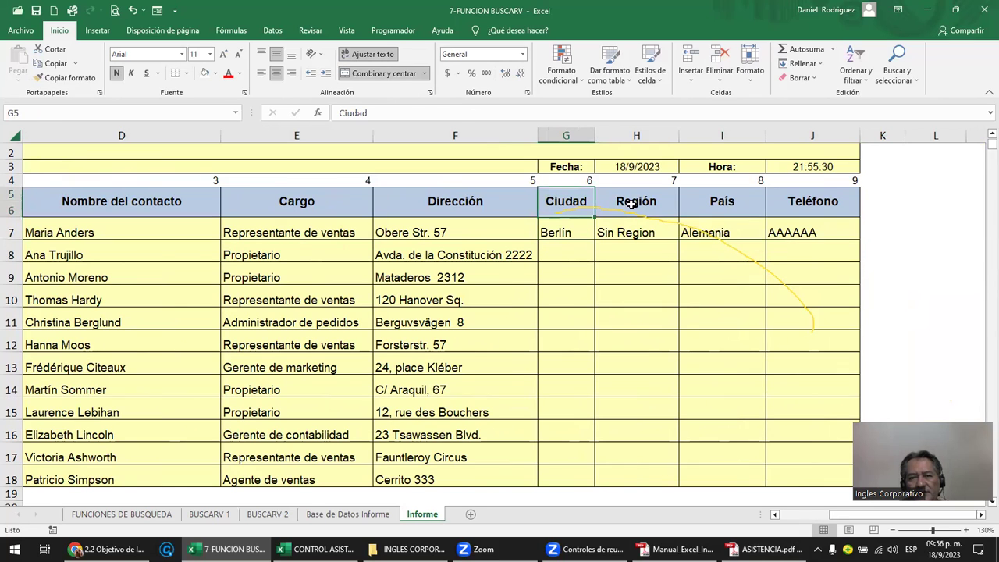
# Check the Región, País and Teléfono lookups in row 7 without changing them.
pyautogui.click(638, 232)
pyautogui.doubleClick(640, 231)
pyautogui.press('Escape')
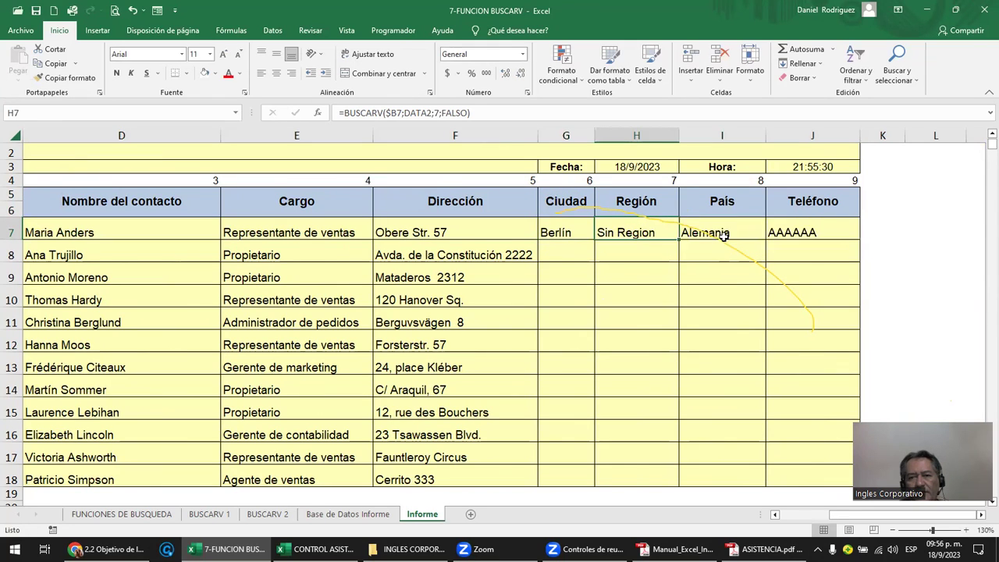
pyautogui.doubleClick(719, 232)
pyautogui.moveTo(775, 232); pyautogui.dragTo(751, 231)
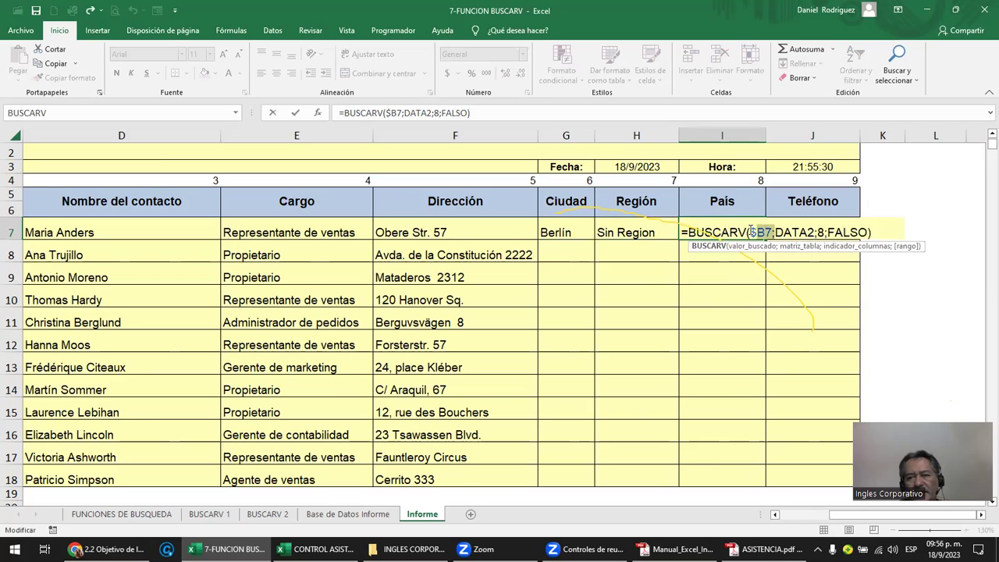
pyautogui.press('Escape')
pyautogui.click(829, 228)
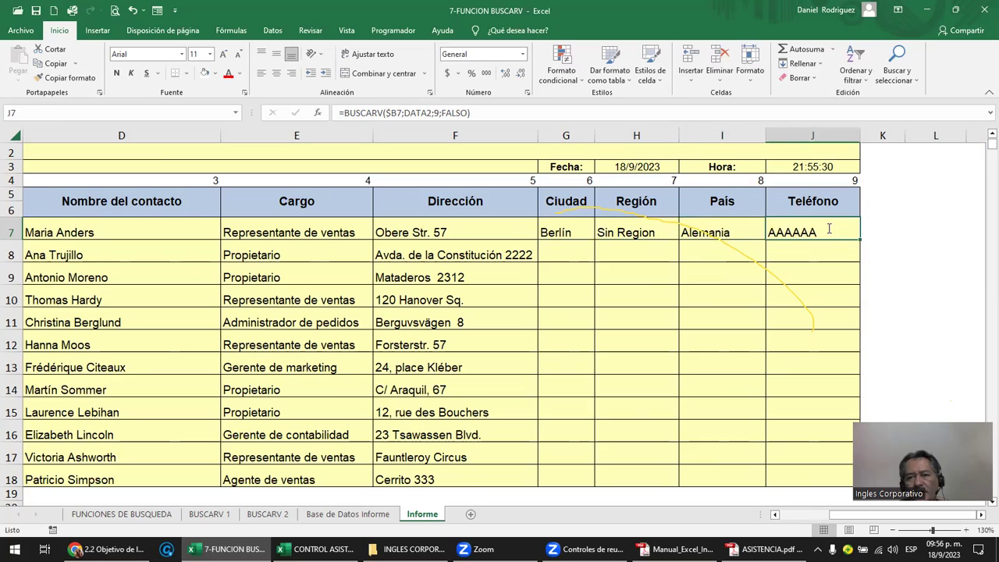
pyautogui.doubleClick(827, 231)
pyautogui.press('Escape')
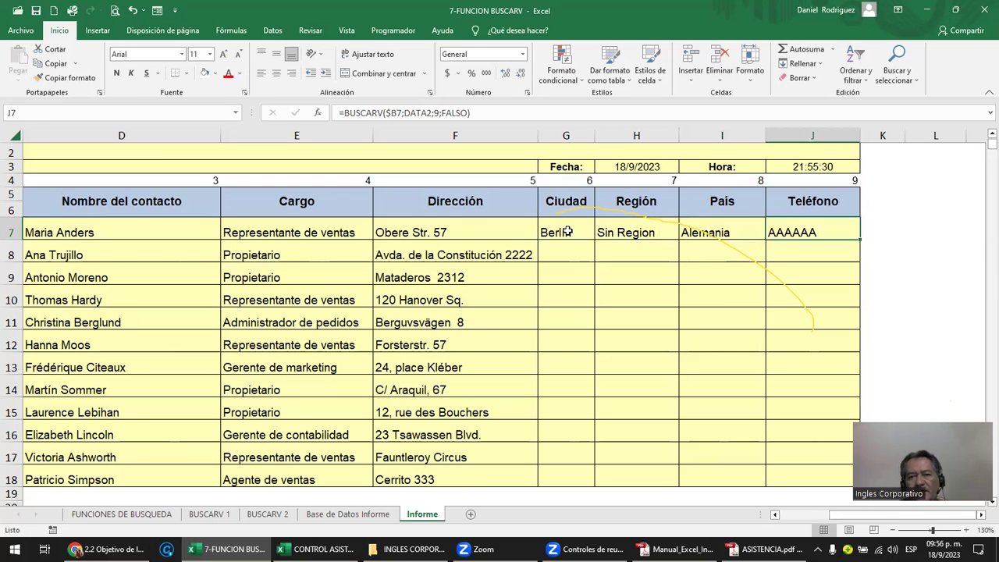
# Fill the G7:J7 lookups down to row 18 with the fill handle.
pyautogui.moveTo(568, 231); pyautogui.dragTo(825, 234)
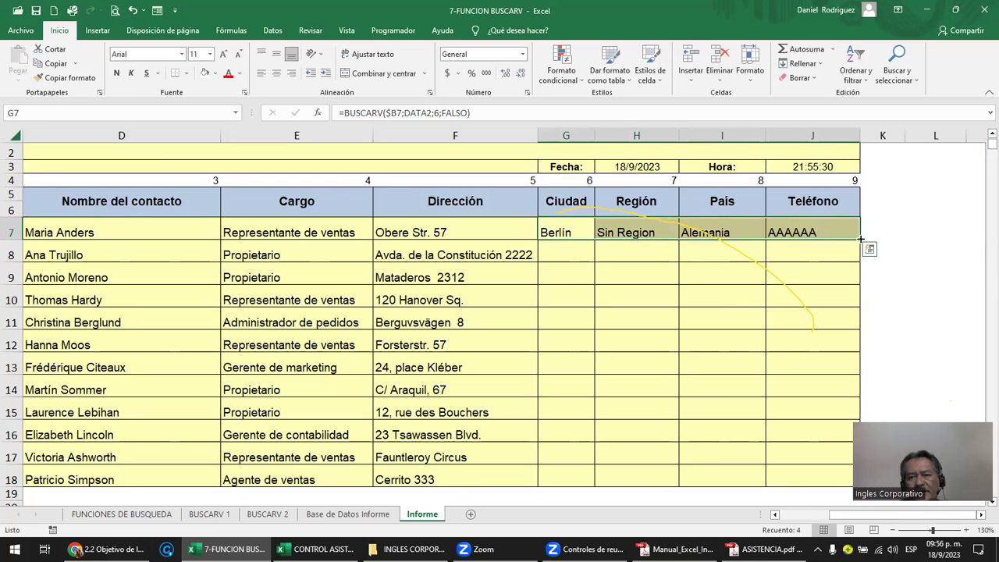
pyautogui.doubleClick(862, 240)
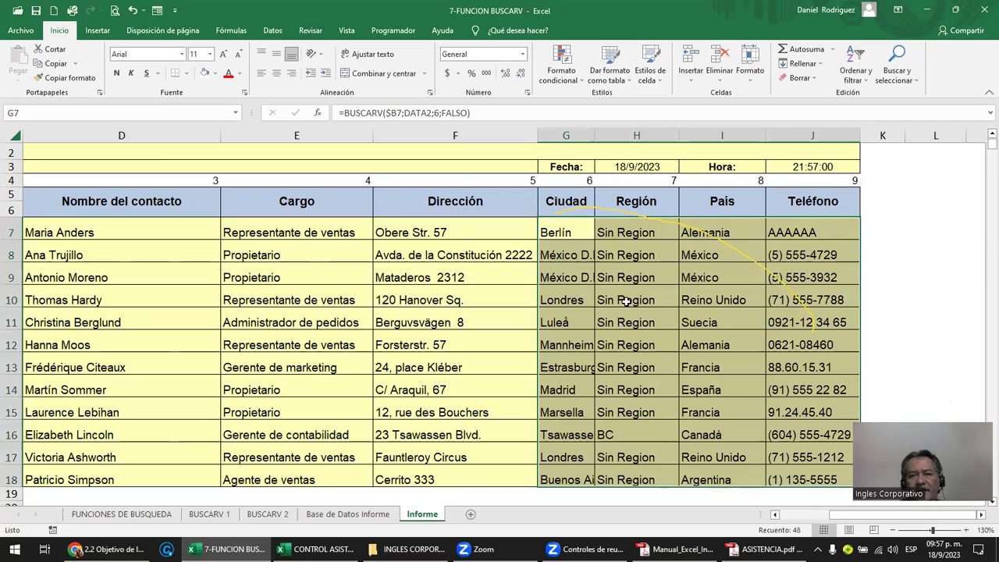
pyautogui.click(565, 234)
# Try swapping DATA2 in C7's formula for a direct Base de Datos Informe range, then cancel.
pyautogui.moveTo(819, 233)
pyautogui.mouseDown()
pyautogui.moveTo(4, 228)
pyautogui.moveTo(135, 230)
pyautogui.mouseUp()
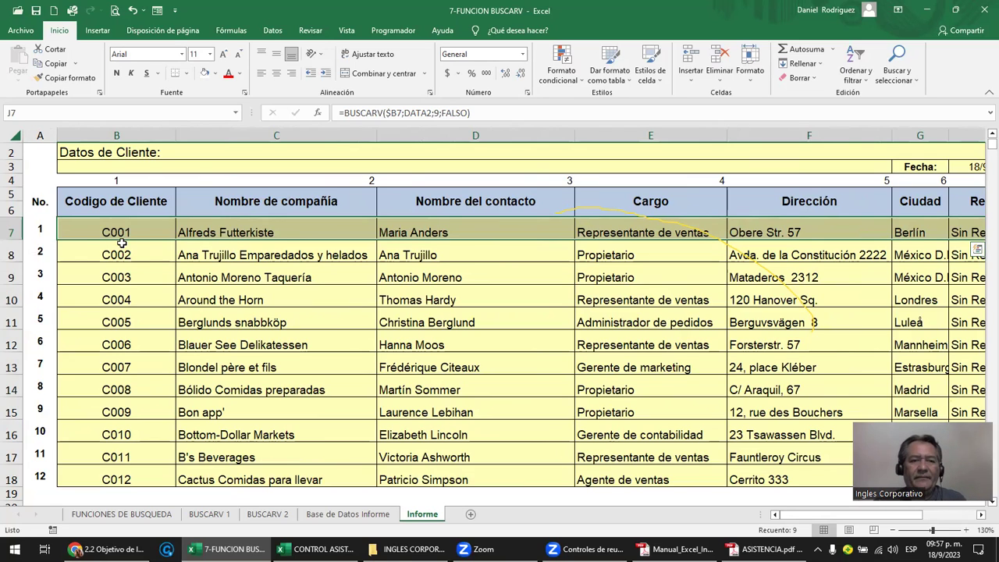
pyautogui.doubleClick(233, 233)
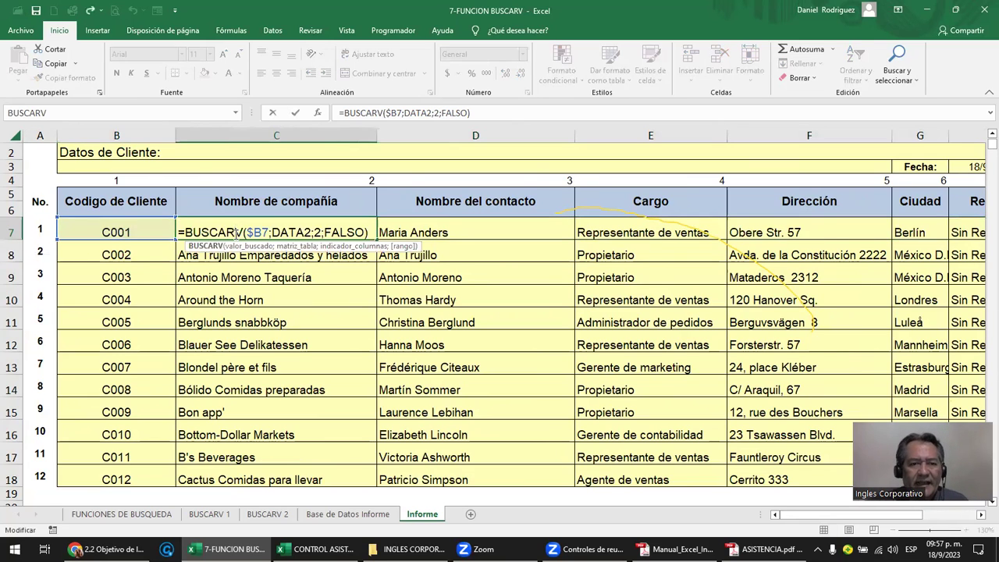
pyautogui.moveTo(271, 233); pyautogui.dragTo(311, 233)
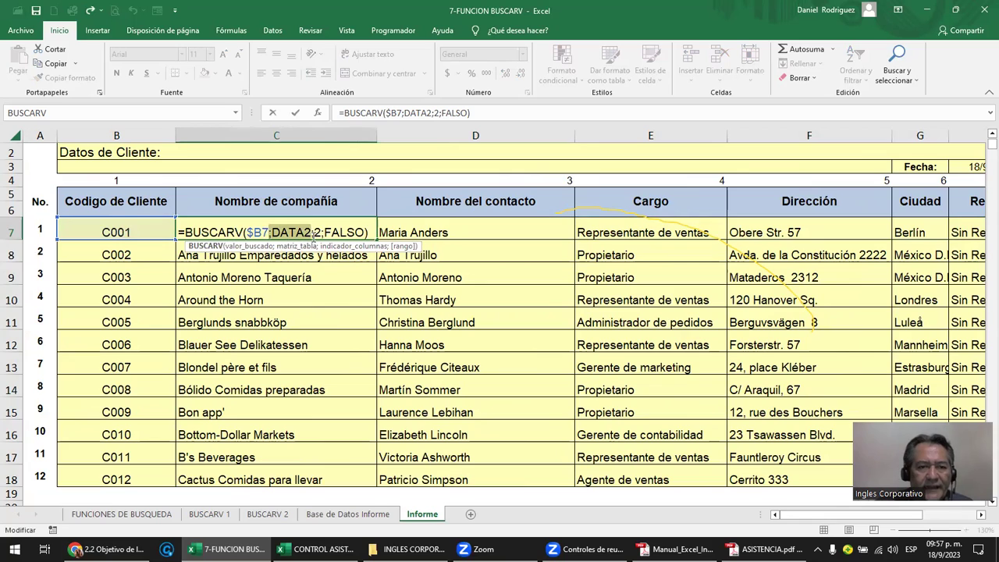
pyautogui.click(312, 233)
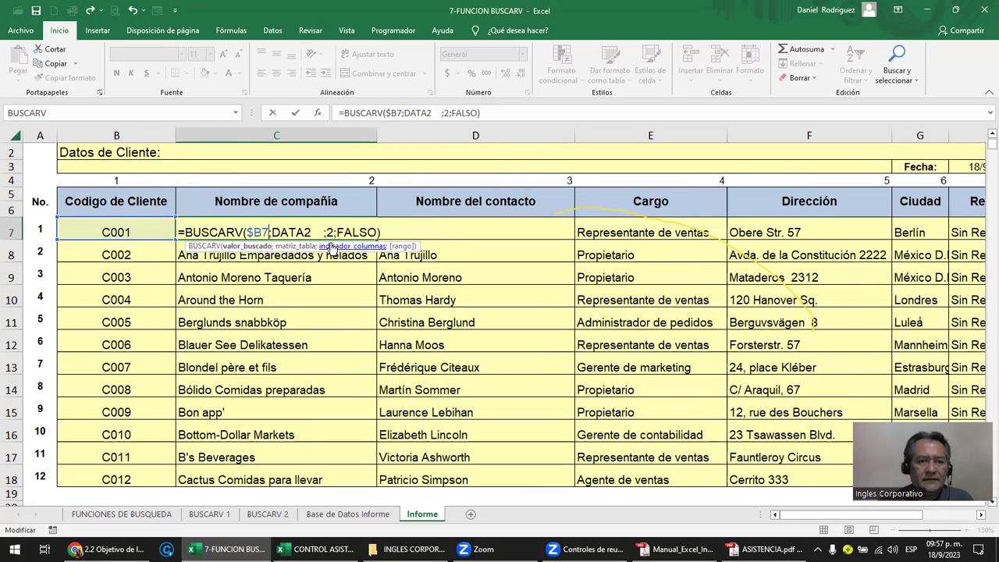
pyautogui.press('Delete')
pyautogui.press('Delete')
pyautogui.press('Delete')
pyautogui.press('Delete')
pyautogui.press('Delete')
pyautogui.press('Delete')
pyautogui.press('Delete')
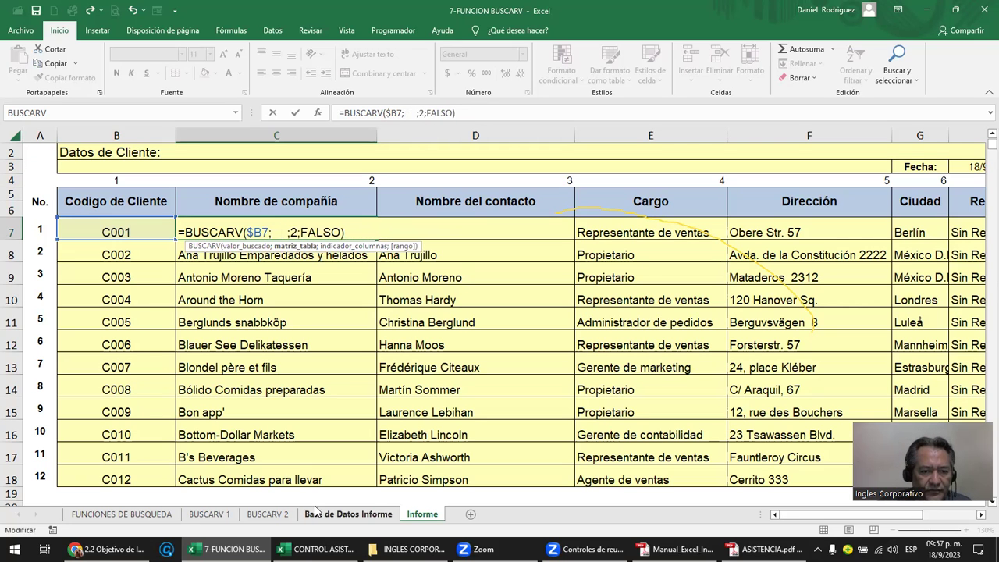
pyautogui.click(329, 515)
pyautogui.moveTo(69, 209)
pyautogui.mouseDown()
pyautogui.moveTo(769, 506)
pyautogui.moveTo(812, 480)
pyautogui.moveTo(769, 505)
pyautogui.moveTo(768, 480)
pyautogui.mouseUp()
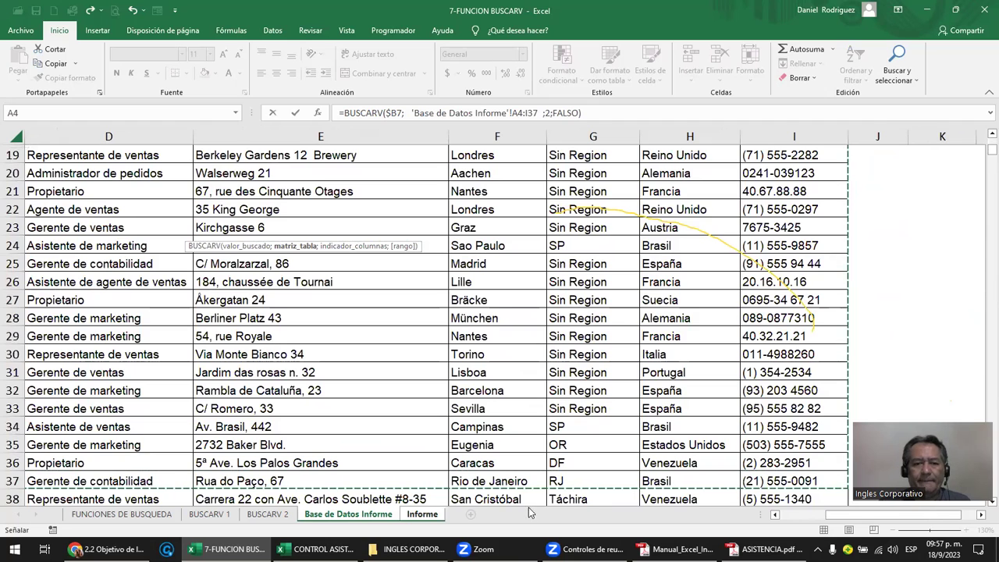
pyautogui.click(409, 111)
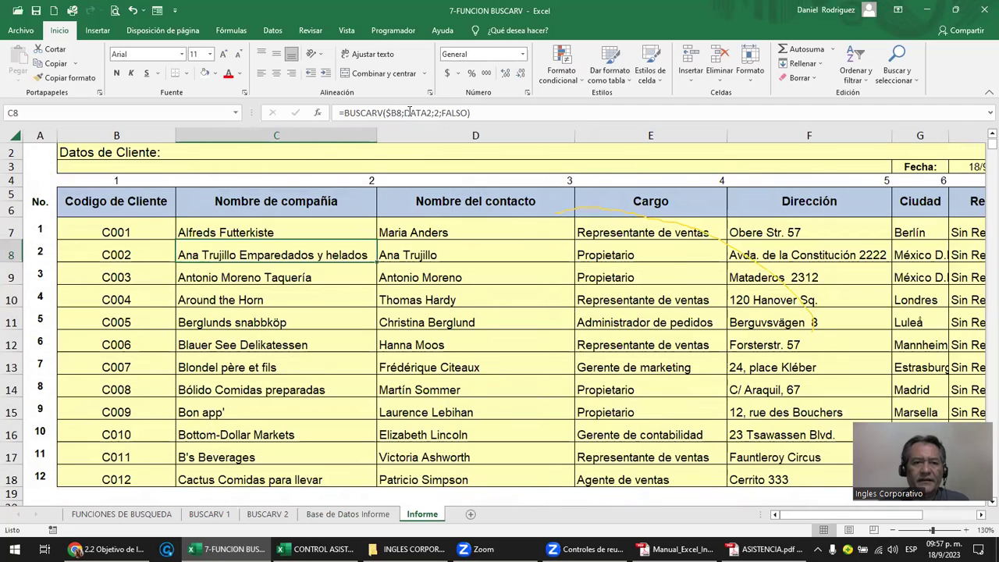
pyautogui.doubleClick(270, 232)
pyautogui.moveTo(282, 232); pyautogui.dragTo(451, 231)
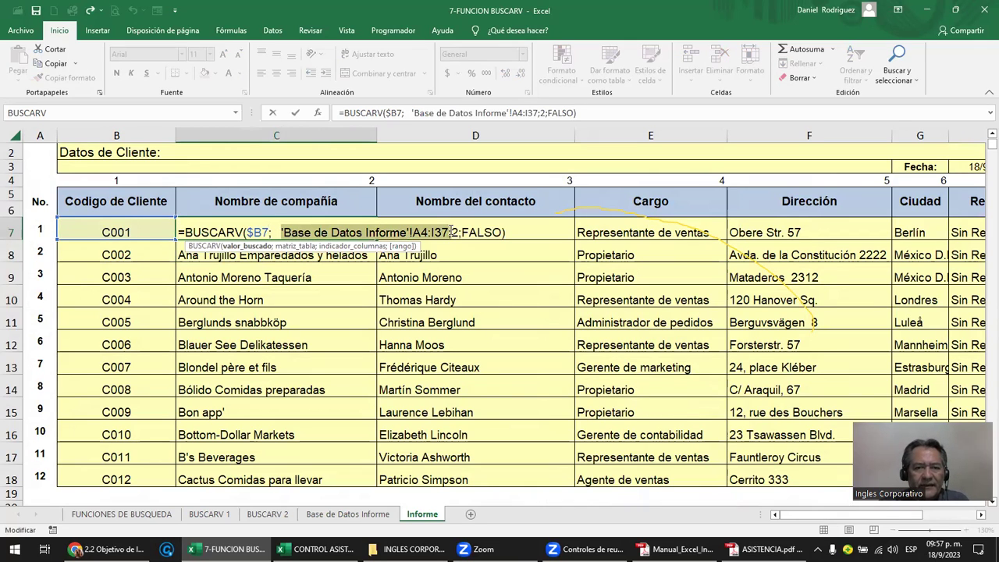
pyautogui.press('Escape')
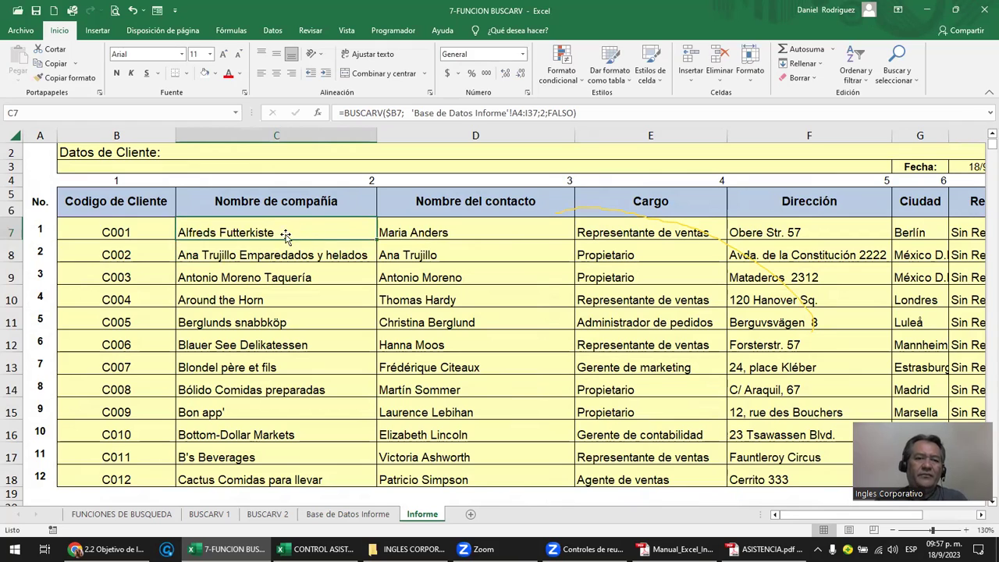
# Copy C8's lookup into C7 and confirm =BUSCARV($B7;DATA2;2;FALSO), returning Alfreds Futterkiste.
pyautogui.click(320, 256)
pyautogui.hotkey('ctrl', 'c')
pyautogui.press('Up')
pyautogui.press('Return')
pyautogui.press('F2')
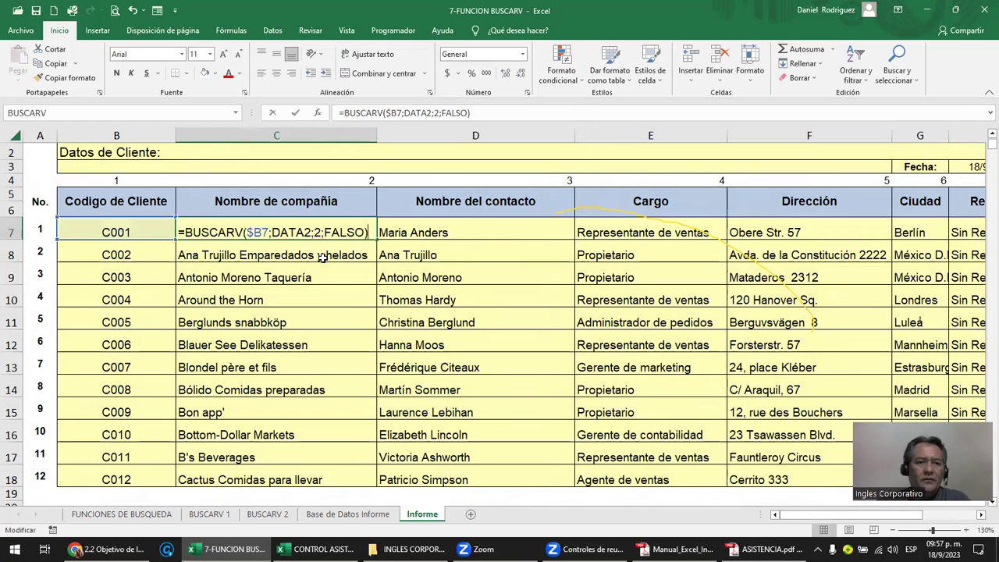
pyautogui.click(272, 232)
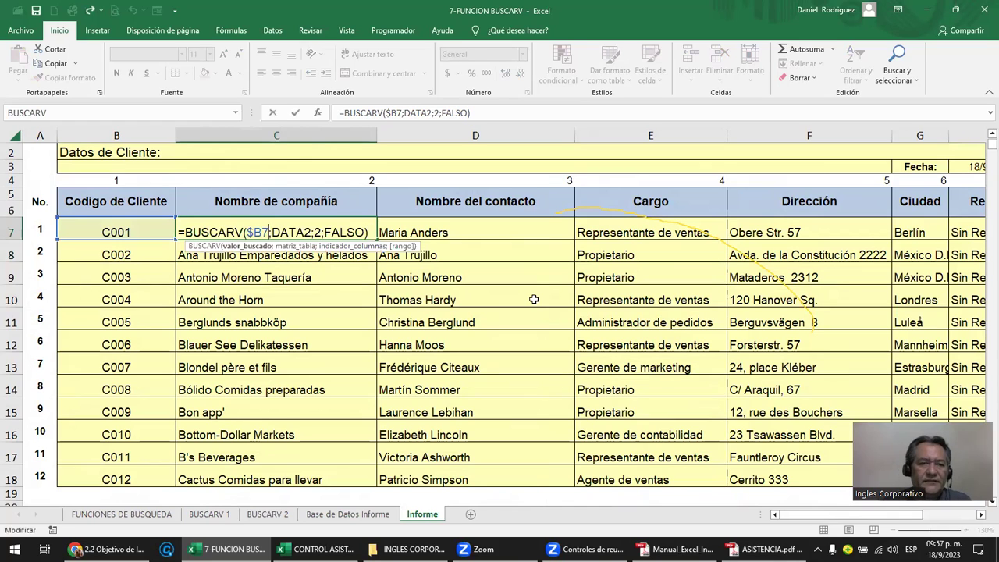
pyautogui.press('Right')
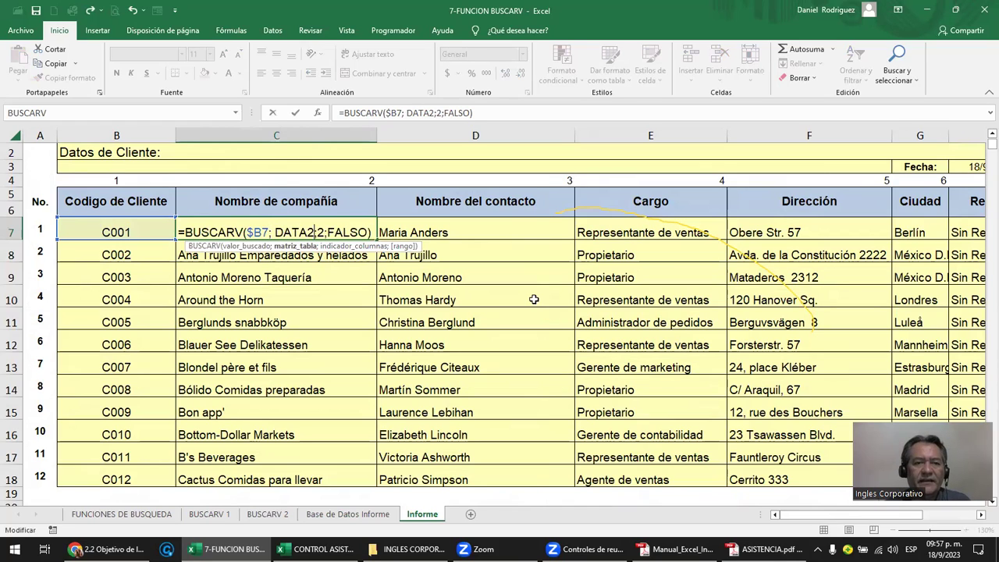
pyautogui.hotkey('shift', 'Left')
pyautogui.hotkey('shift', 'Left')
pyautogui.hotkey('shift', 'Left')
pyautogui.hotkey('shift', 'Left')
pyautogui.hotkey('shift', 'Left')
pyautogui.hotkey('shift', 'Left')
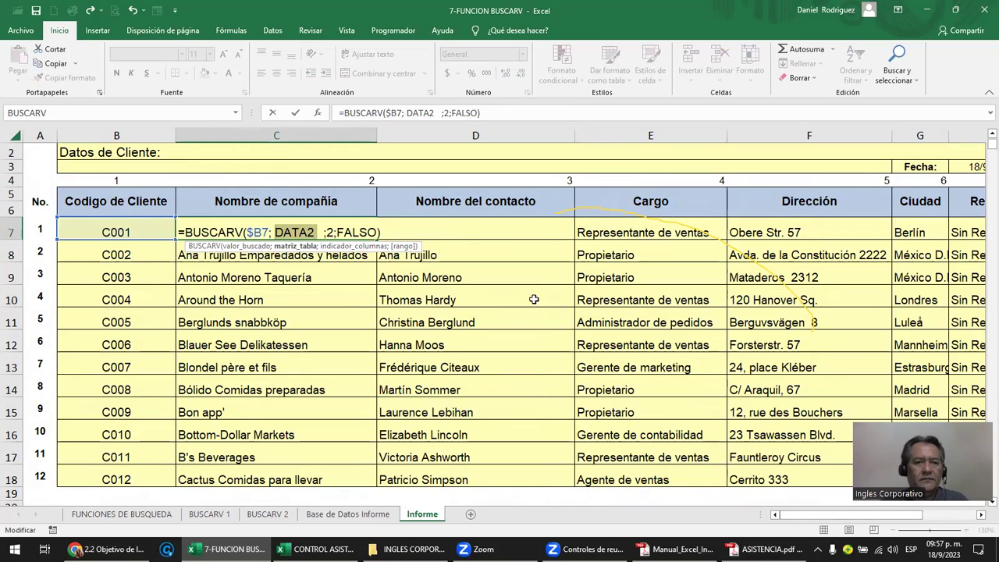
pyautogui.hotkey('ctrl', 'Return')
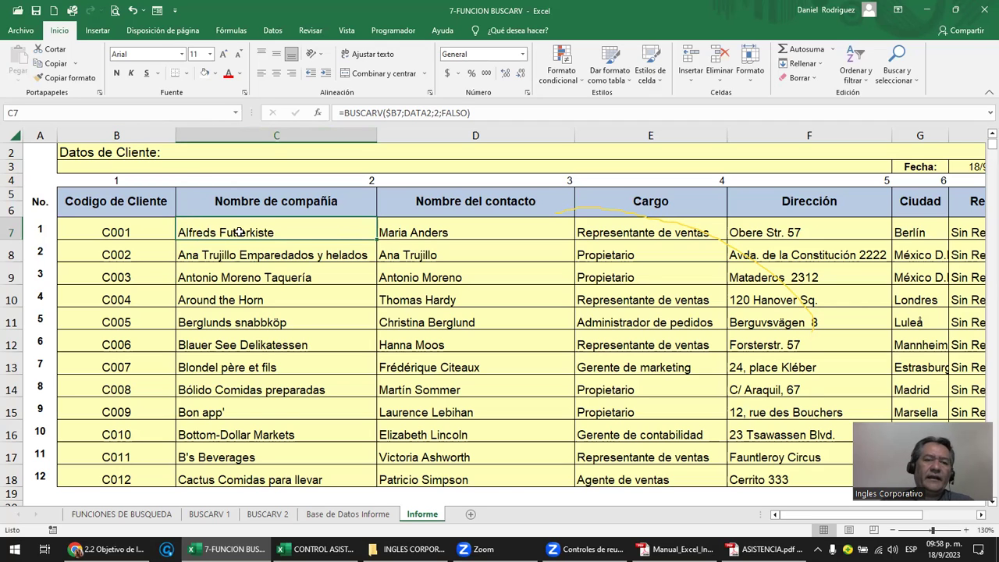
# Enter client code C092 in the first empty row, row 95, of Base de Datos Informe.
pyautogui.click(347, 513)
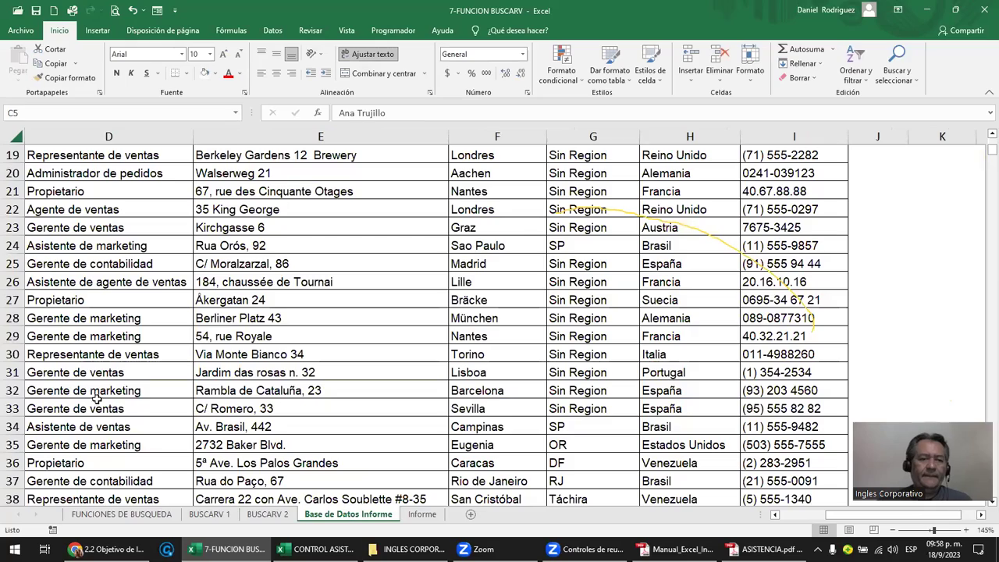
pyautogui.click(96, 397)
pyautogui.hotkey('ctrl', 'Left')
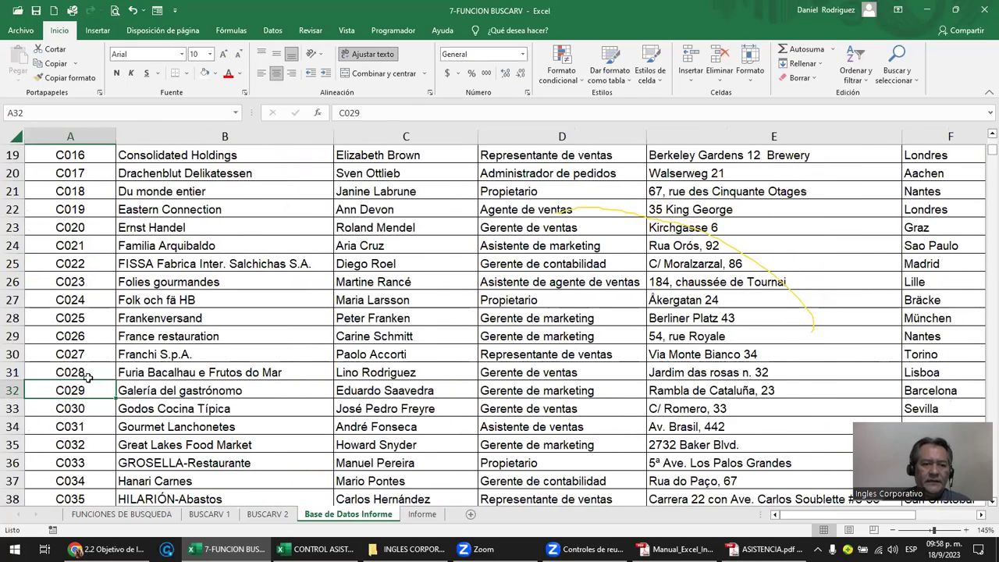
pyautogui.hotkey('ctrl', 'Down')
pyautogui.press('Down')
pyautogui.press('Up')
pyautogui.press('Down')
pyautogui.write('C')
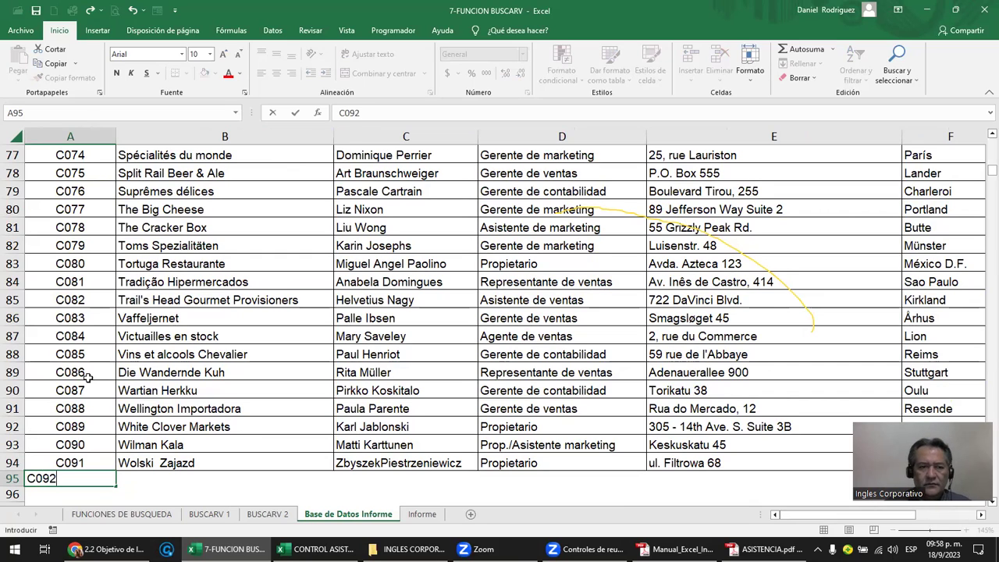
pyautogui.press('Tab')
# Fill the remaining fields of row 95 through column I with XX.
pyautogui.write('XX')
pyautogui.hotkey('ctrl', 'Return')
pyautogui.hotkey('ctrl', 'c')
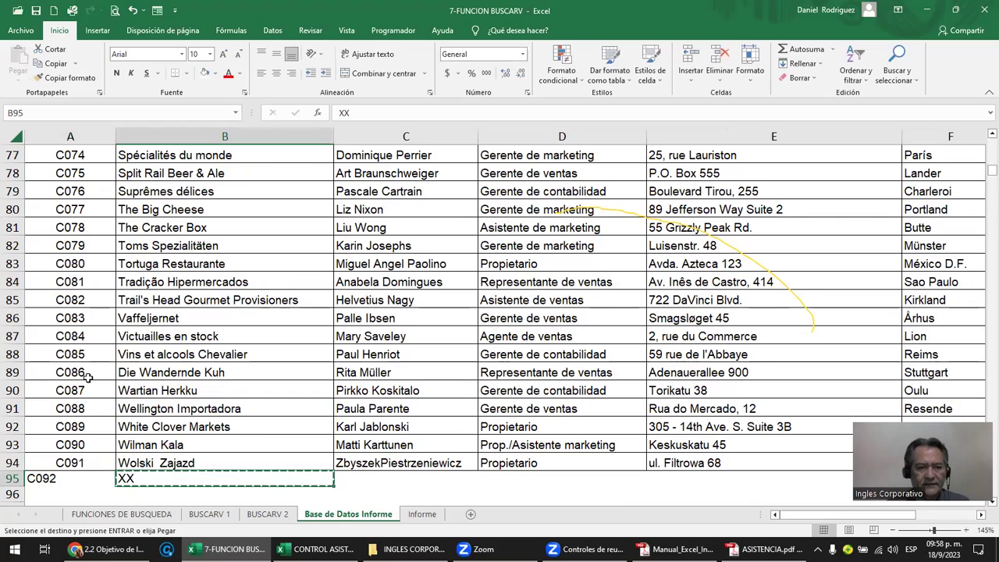
pyautogui.hotkey('shift', 'Right')
pyautogui.hotkey('shift', 'Right')
pyautogui.hotkey('shift', 'Right')
pyautogui.hotkey('shift', 'Right')
pyautogui.hotkey('shift', 'Right')
pyautogui.hotkey('shift', 'Right')
pyautogui.hotkey('shift', 'Right')
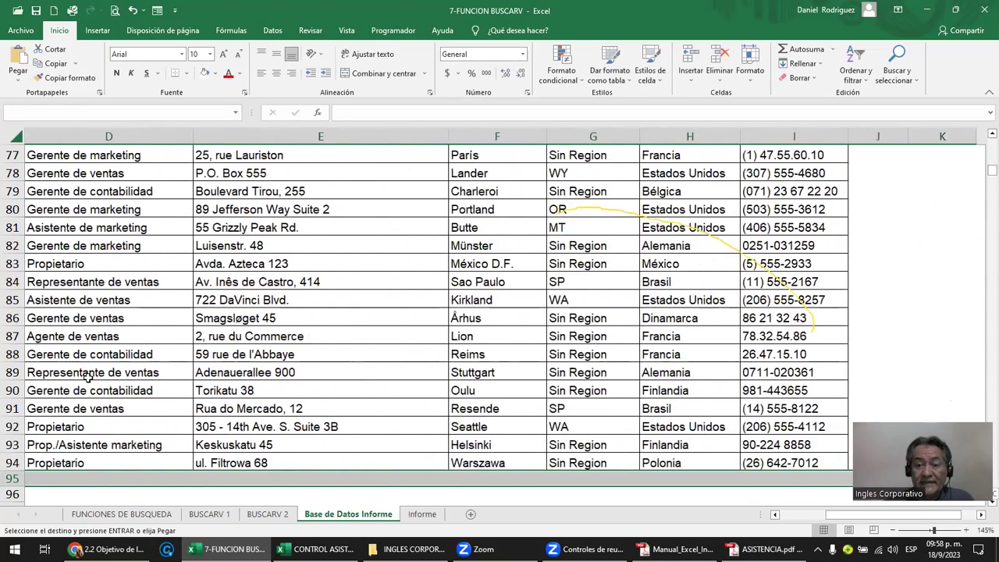
pyautogui.hotkey('shift', 'Right')
pyautogui.press('Return')
pyautogui.press('Home')
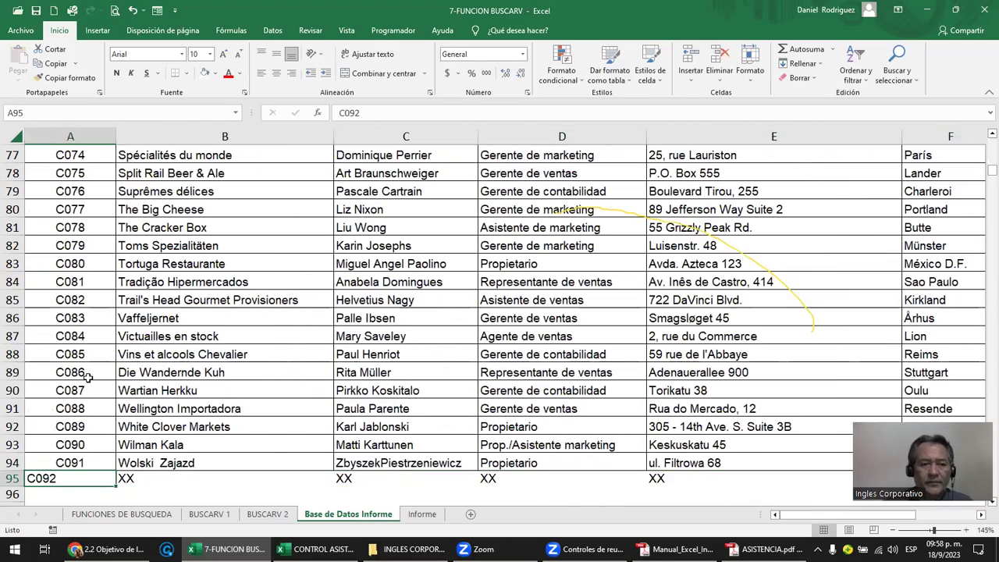
# Apply row 94's formatting to row 95 with Copiar formato.
pyautogui.click(12, 462)
pyautogui.click(63, 77)
pyautogui.click(12, 479)
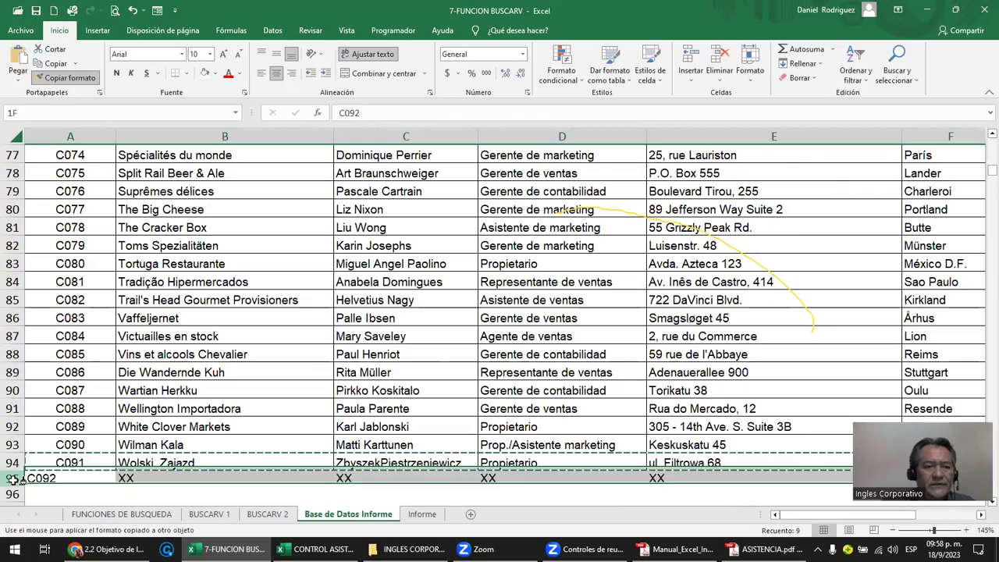
# Select DATA2 from the Name Box to see it stops at row 94, then return to Informe.
pyautogui.click(66, 462)
pyautogui.click(238, 113)
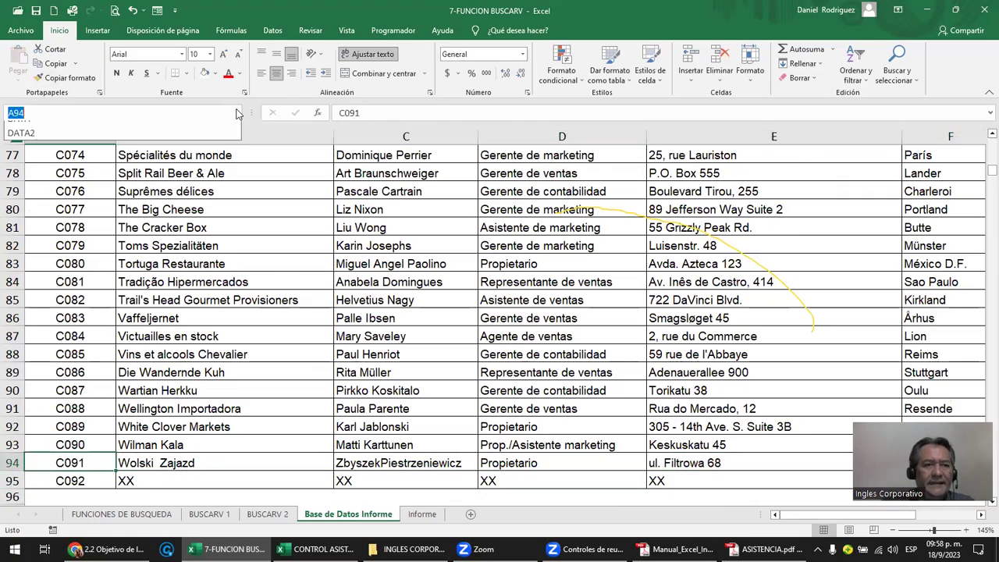
pyautogui.click(158, 141)
pyautogui.scroll(-5, 160, 222)
pyautogui.scroll(-4, 160, 222)
pyautogui.scroll(-3, 160, 223)
pyautogui.scroll(-3, 160, 222)
pyautogui.scroll(-4, 160, 222)
pyautogui.scroll(-5, 160, 224)
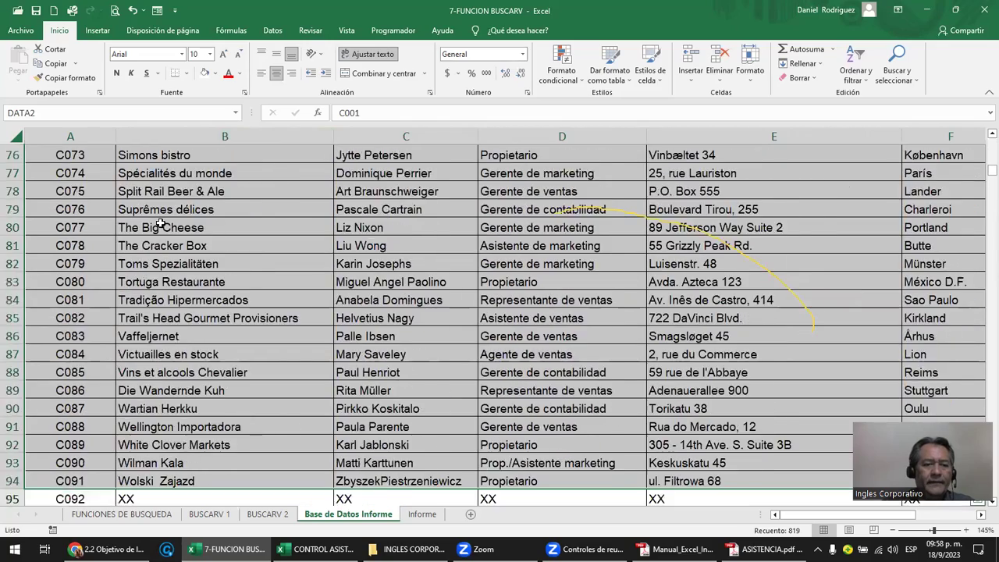
pyautogui.scroll(-3, 160, 224)
pyautogui.scroll(-1, 160, 224)
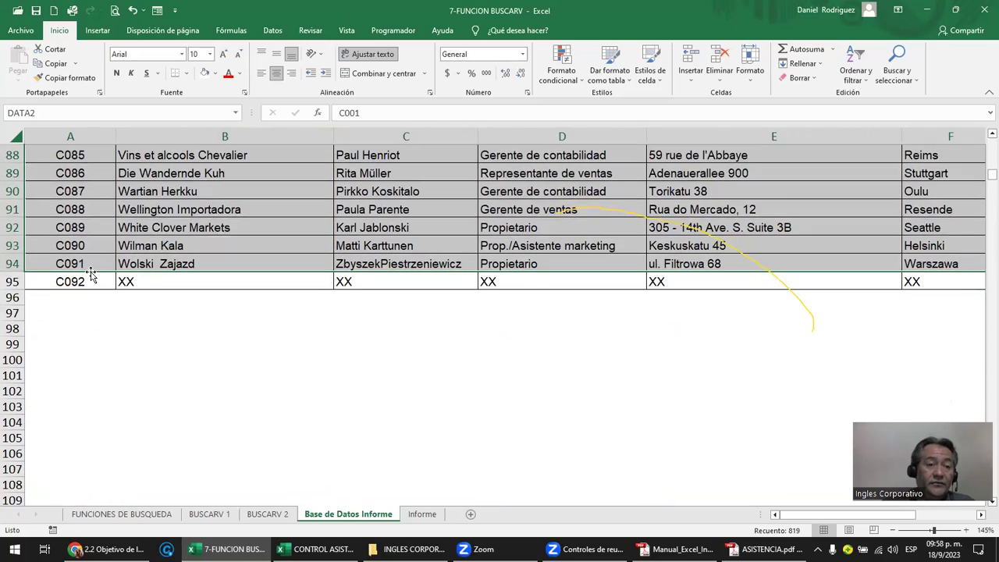
pyautogui.click(421, 514)
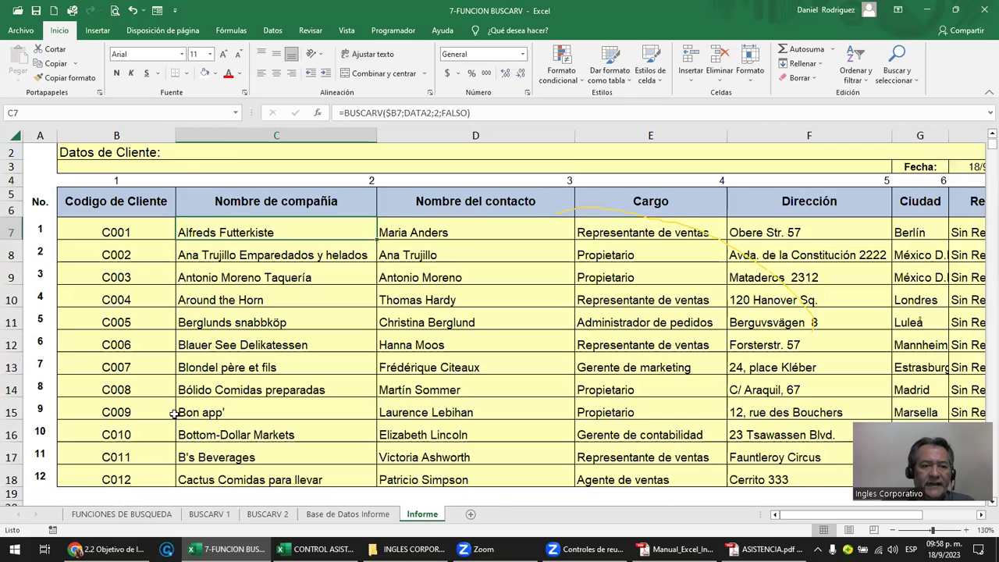
# Change B18's client code from C012 to C092 and inspect C18's BUSCARV formula, now showing #N/D.
pyautogui.scroll(-3, 175, 415)
pyautogui.doubleClick(114, 314)
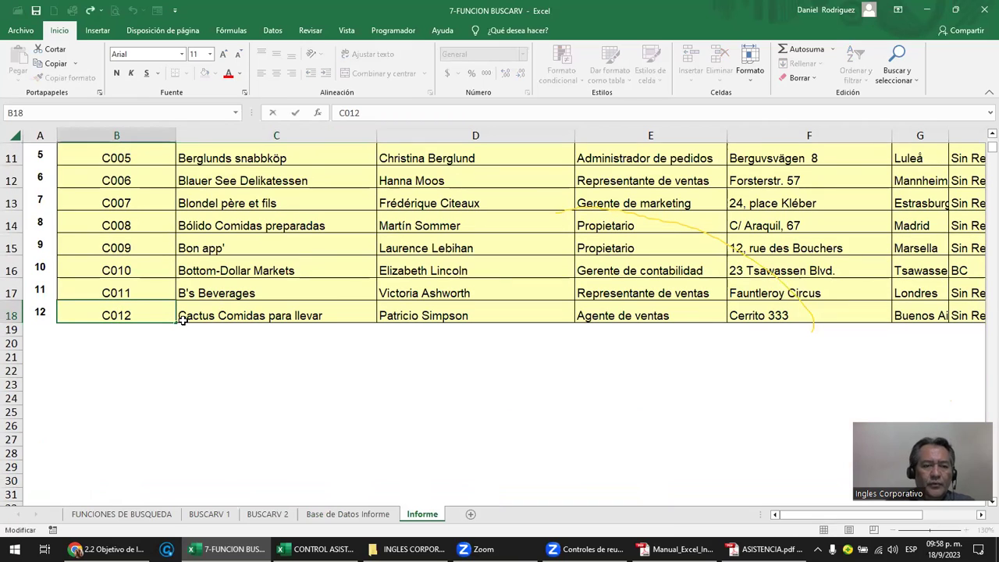
pyautogui.write('92')
pyautogui.press('Delete')
pyautogui.press('Delete')
pyautogui.press('Return')
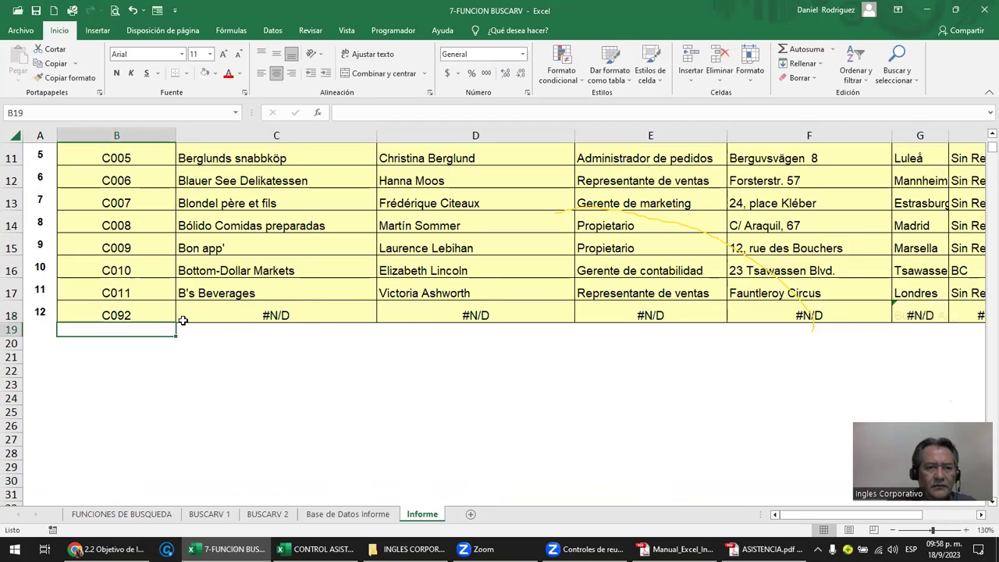
pyautogui.doubleClick(286, 315)
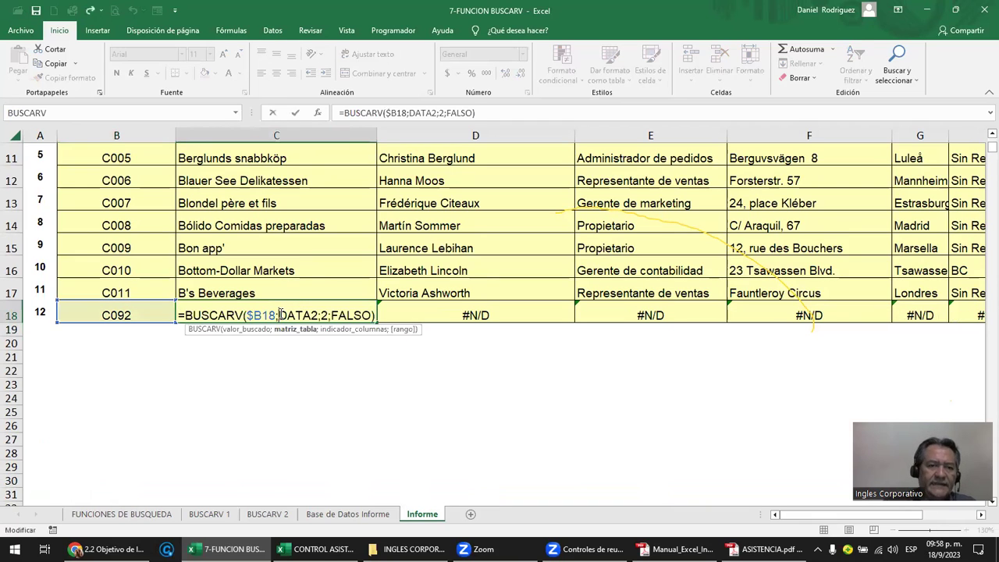
pyautogui.press('Escape')
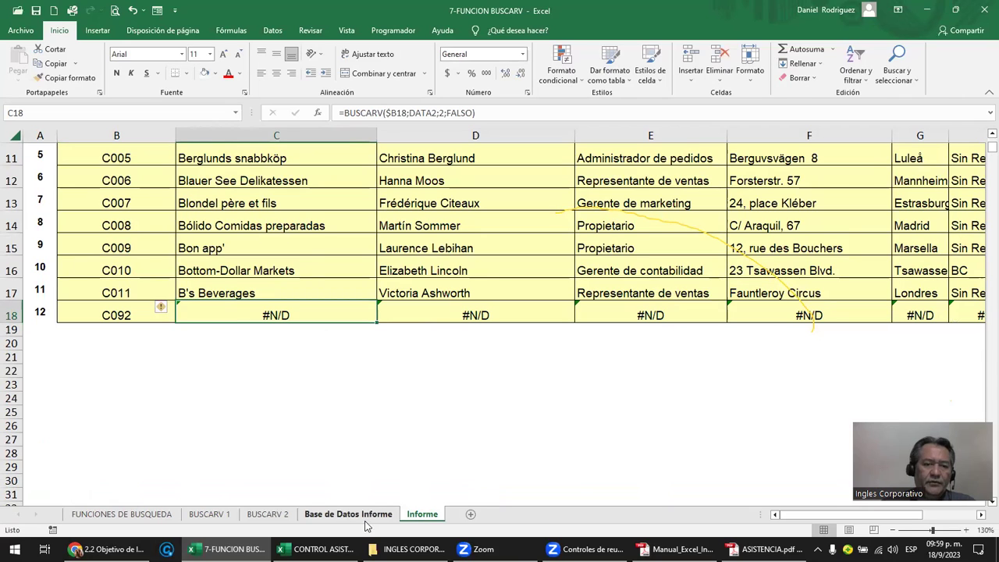
pyautogui.click(111, 315)
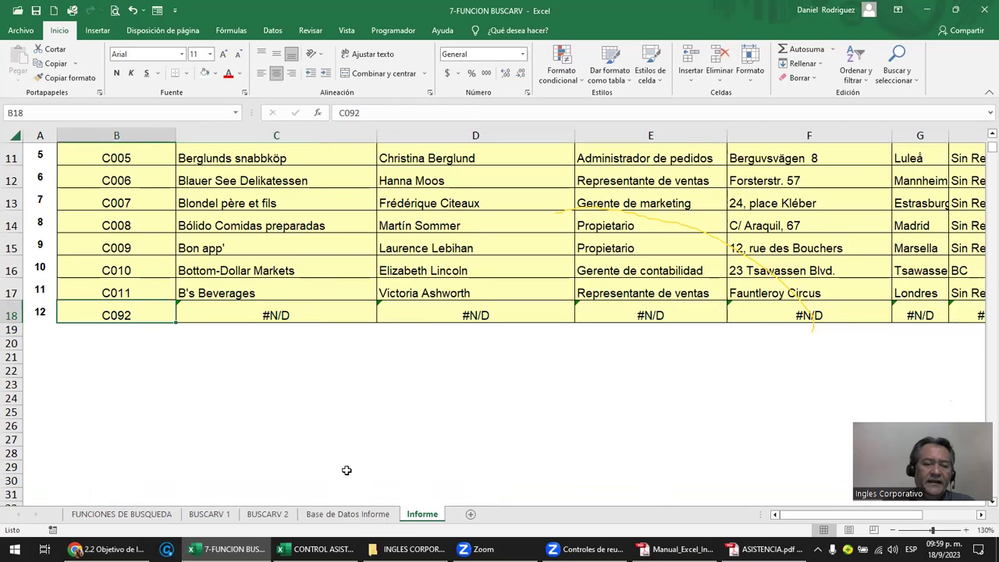
# Redefine DATA2 in the Administrador de nombres as 'Base de Datos Informe'!$A$4:$I$95.
pyautogui.click(312, 512)
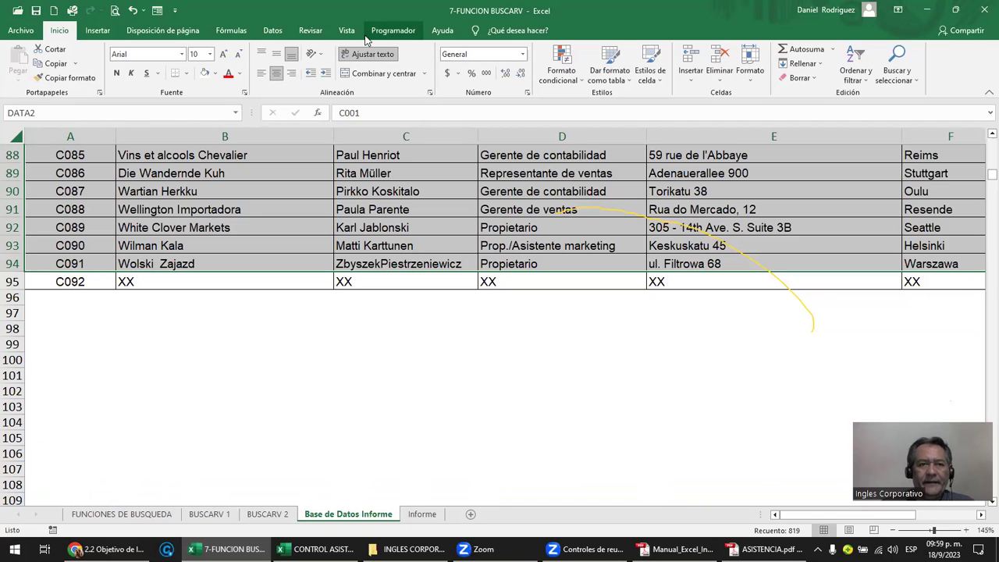
pyautogui.click(231, 31)
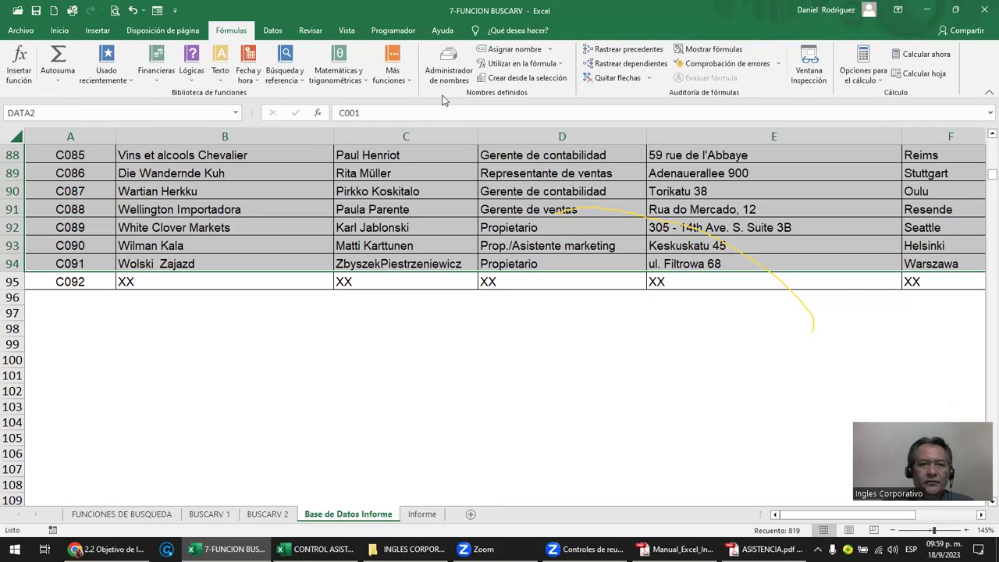
pyautogui.click(448, 66)
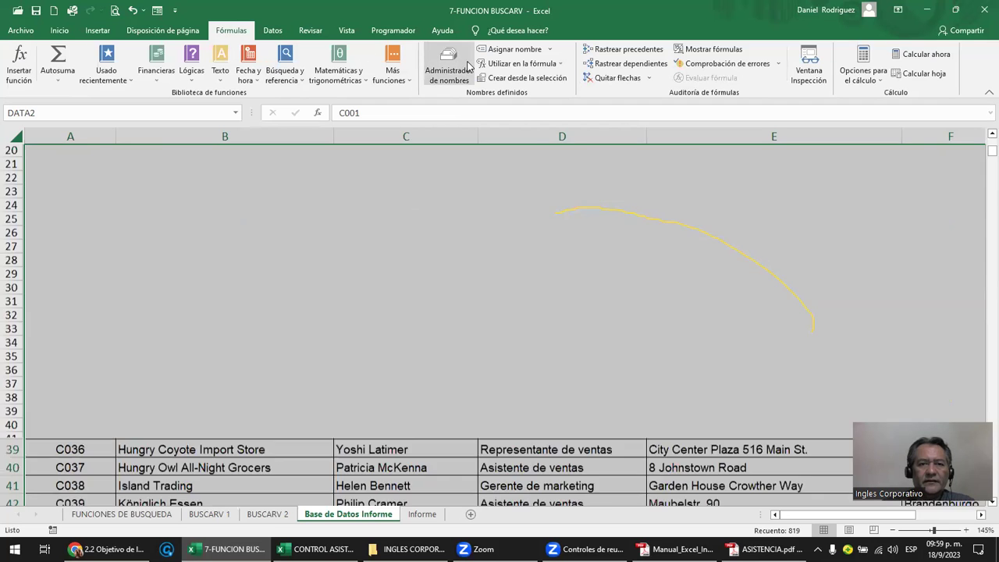
pyautogui.doubleClick(151, 257)
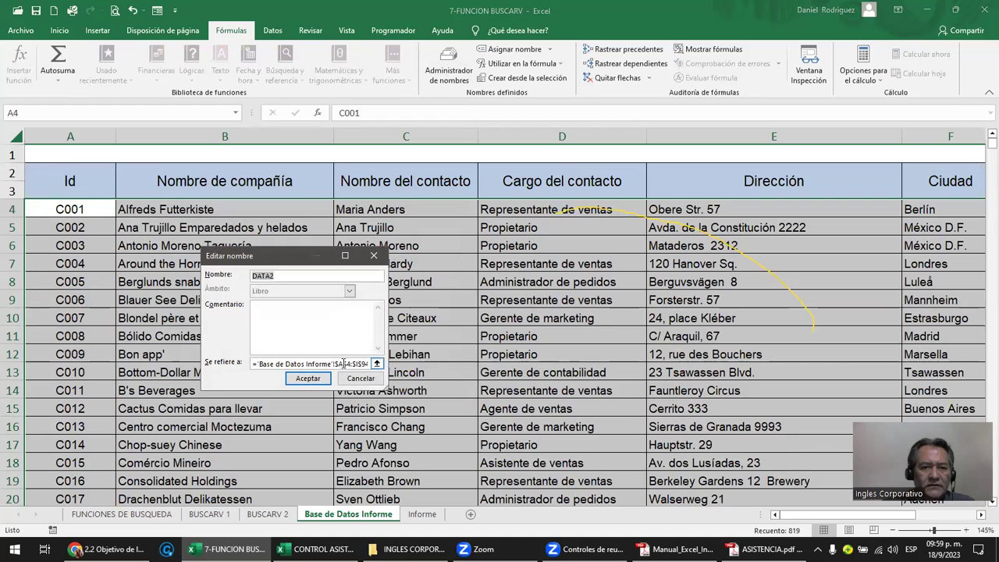
pyautogui.click(376, 365)
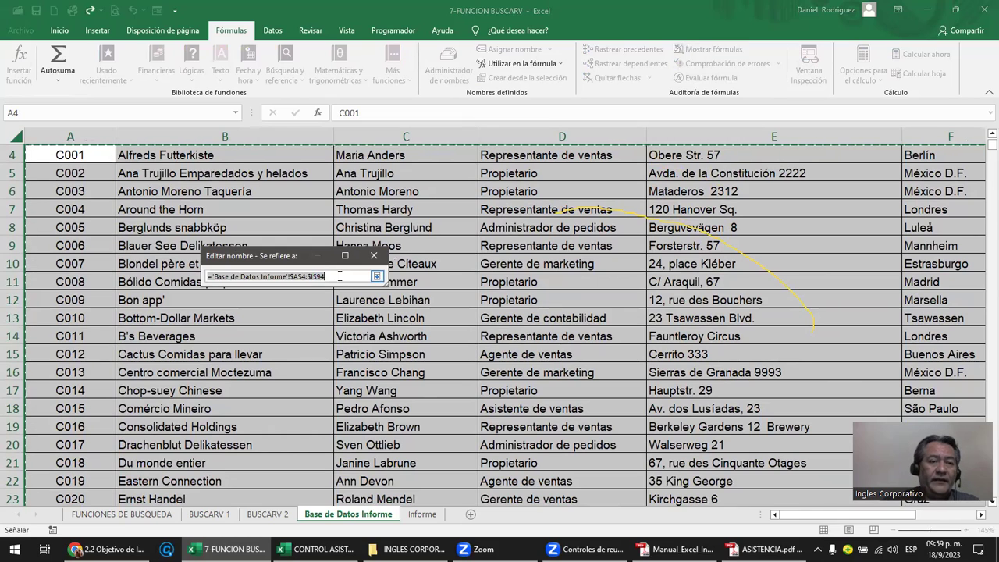
pyautogui.scroll(1, 175, 234)
pyautogui.click(70, 209)
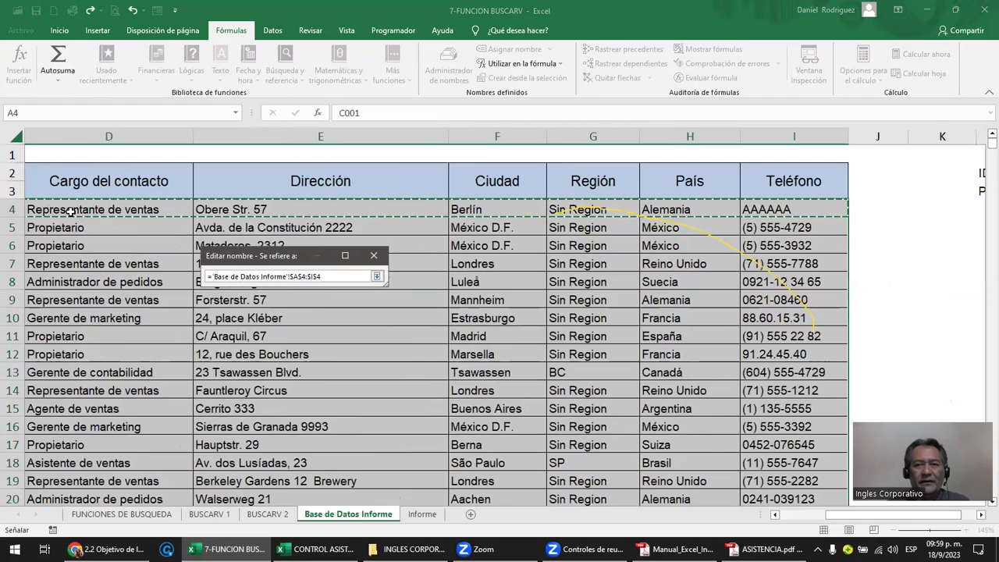
pyautogui.hotkey('ctrl', 'shift', 'Down')
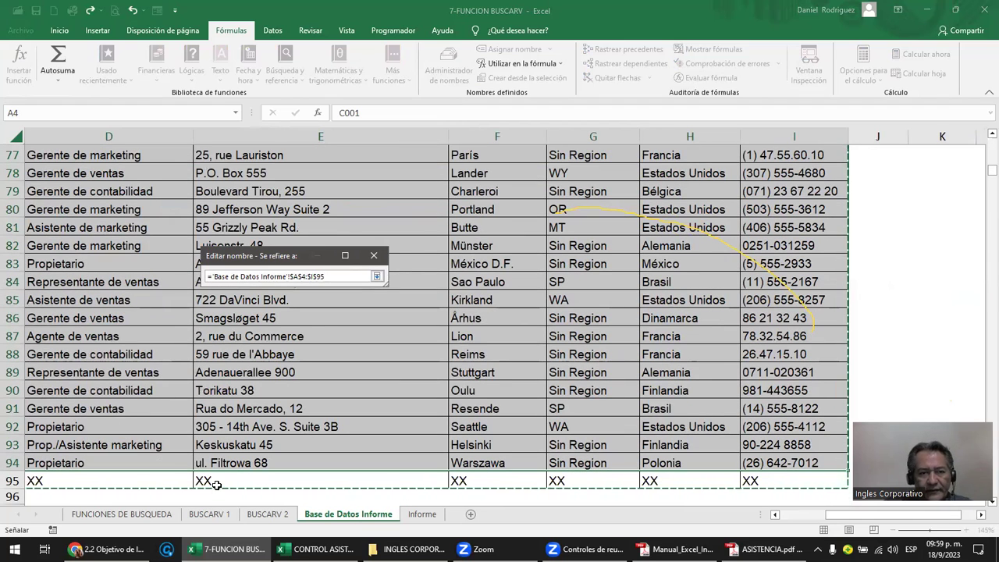
pyautogui.click(376, 276)
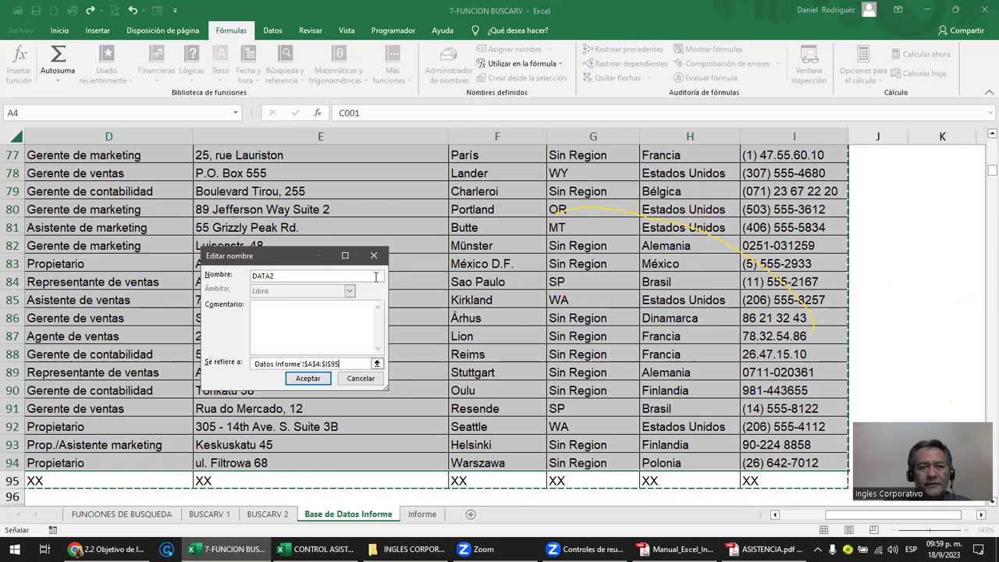
pyautogui.click(312, 378)
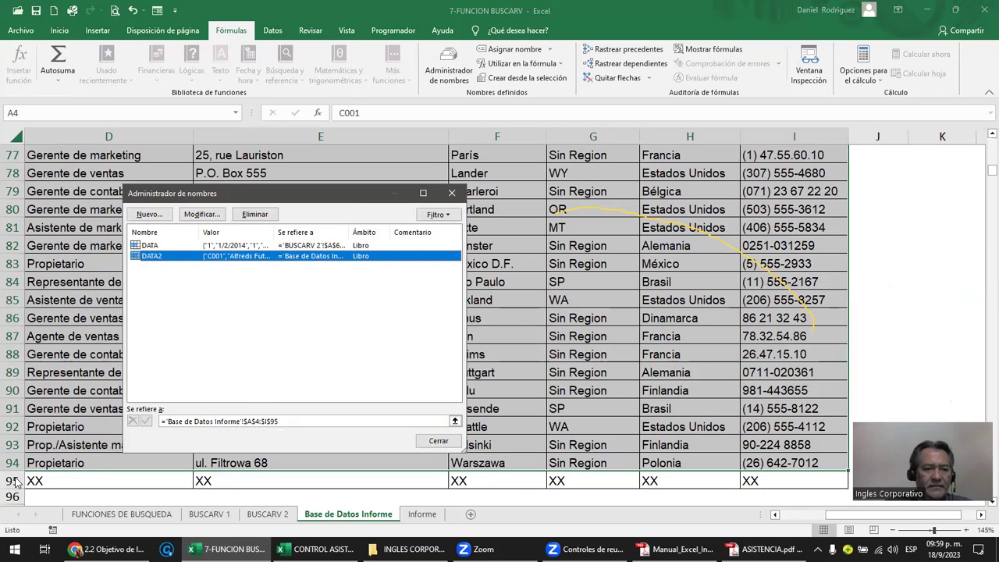
pyautogui.click(438, 441)
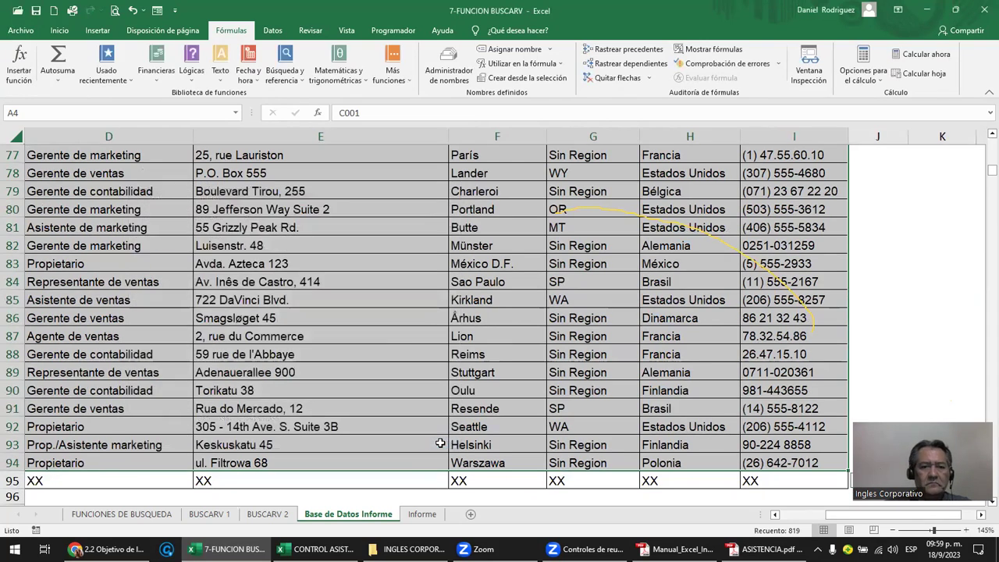
# Select DATA2 from the Name Box and scroll to confirm it now includes row 95 (C092).
pyautogui.click(371, 496)
pyautogui.click(235, 113)
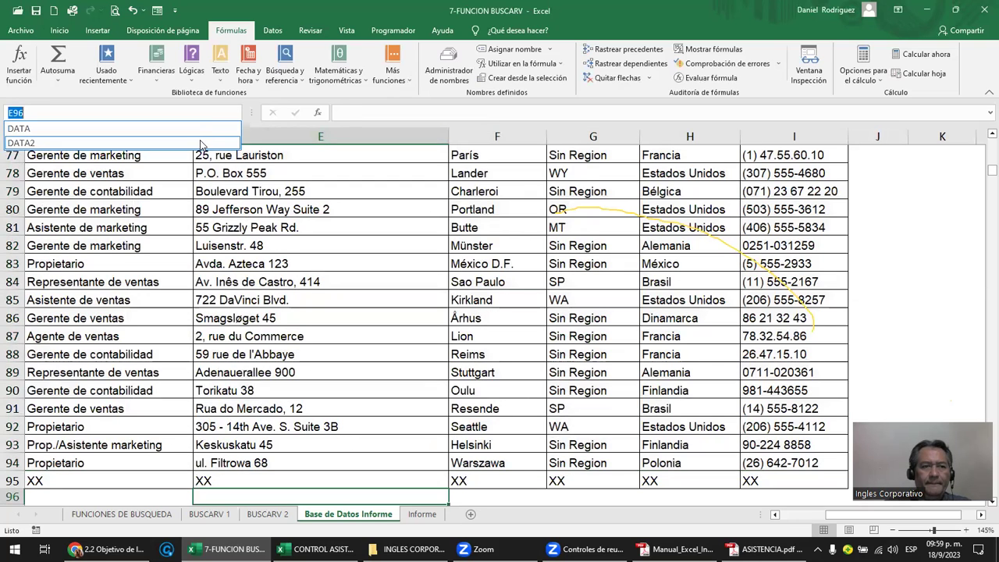
pyautogui.click(226, 125)
pyautogui.scroll(-5, 242, 285)
pyautogui.scroll(-4, 245, 287)
pyautogui.scroll(-7, 250, 289)
pyautogui.scroll(-9, 254, 291)
pyautogui.scroll(-4, 254, 291)
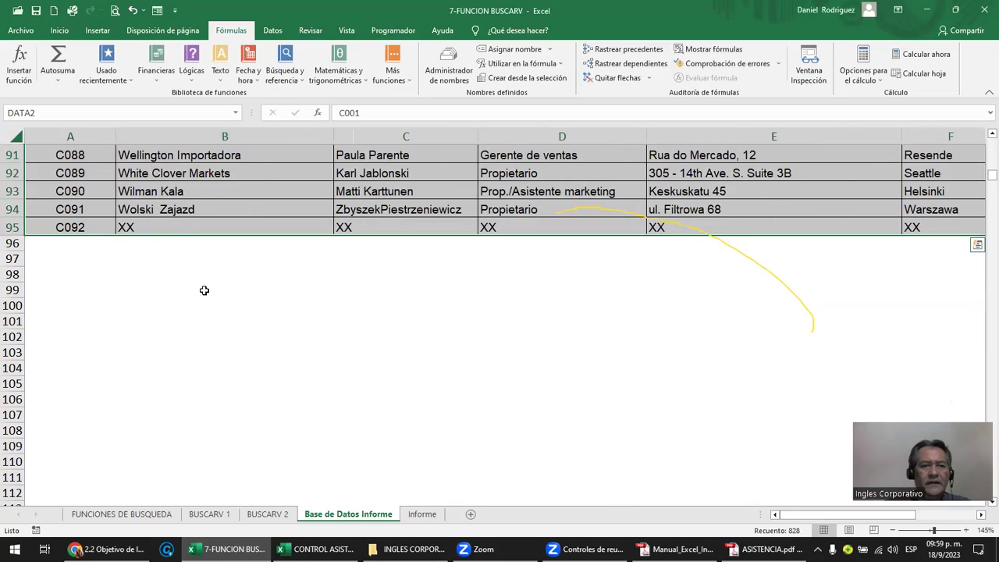
# Back on Informe, check C18's lookup formula now returns XX for C092.
pyautogui.click(415, 516)
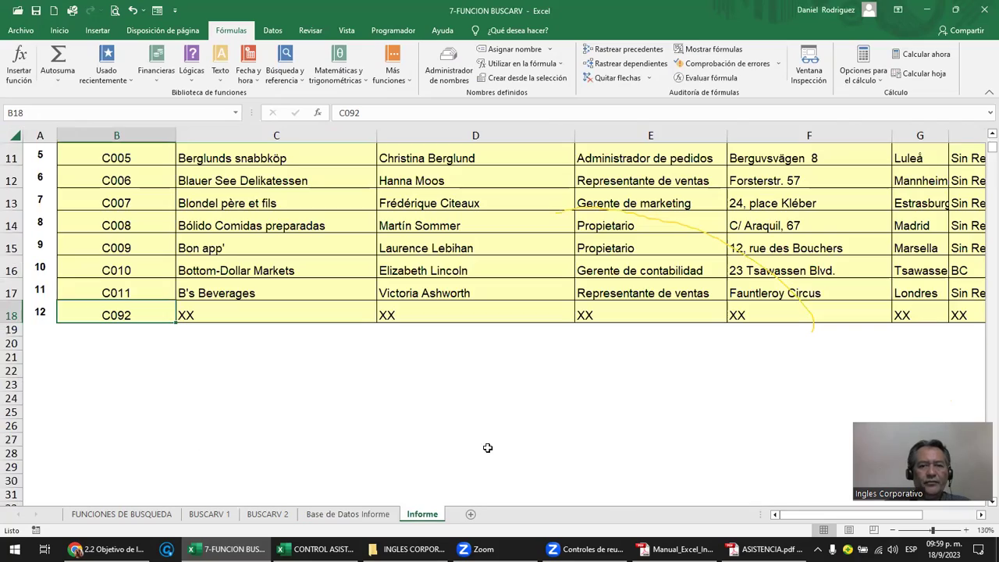
pyautogui.click(169, 372)
pyautogui.click(133, 312)
pyautogui.click(341, 515)
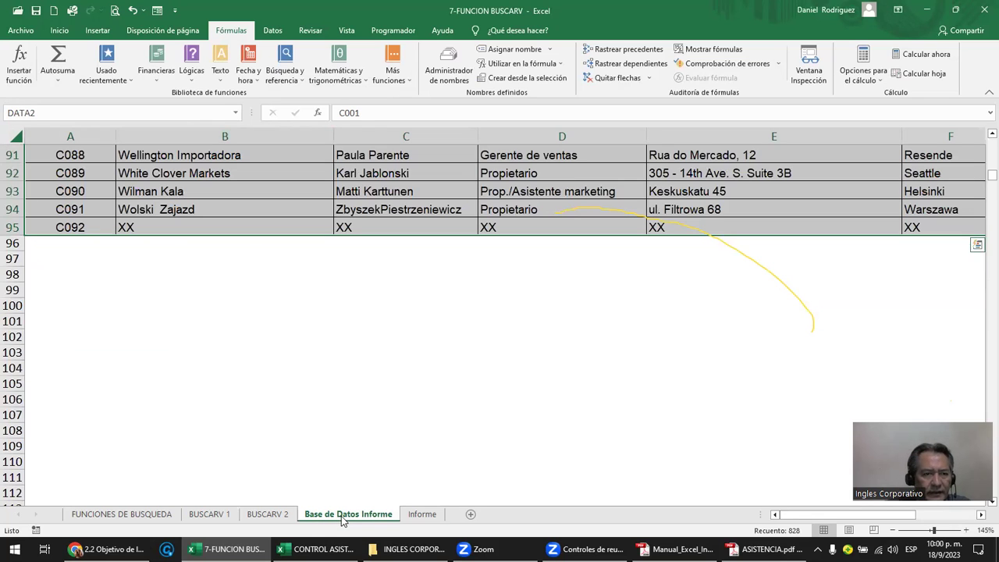
pyautogui.click(422, 515)
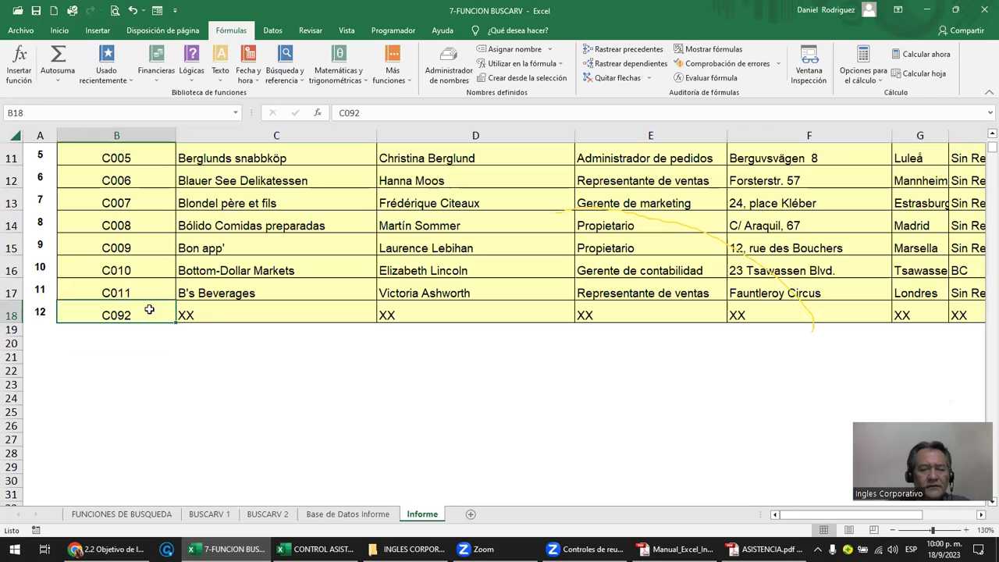
pyautogui.click(209, 314)
pyautogui.doubleClick(209, 315)
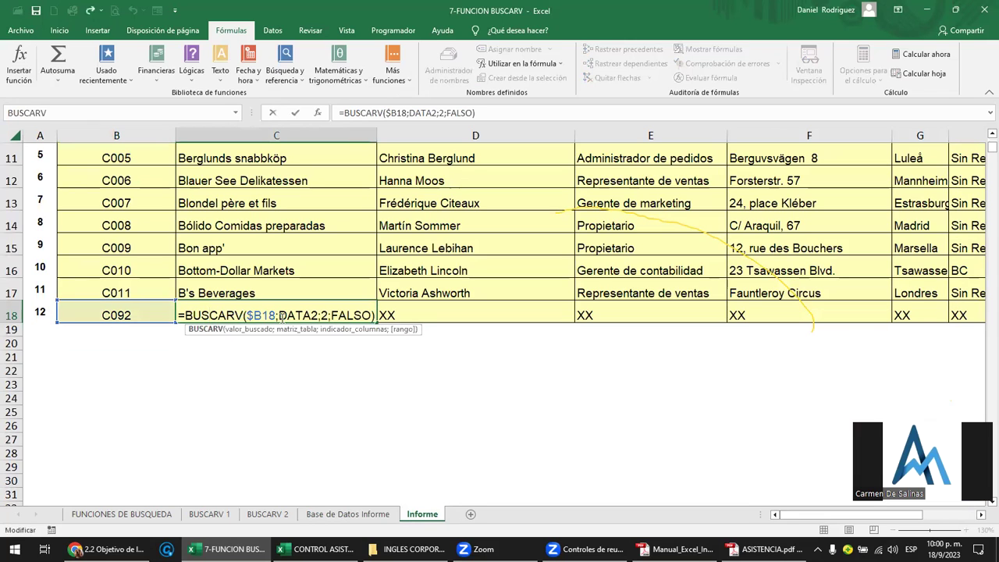
pyautogui.click(171, 353)
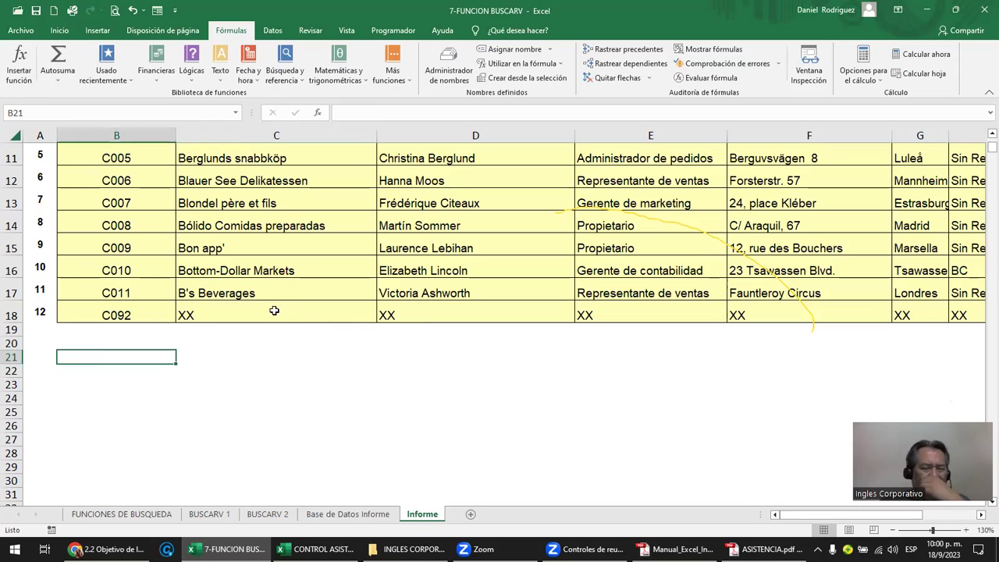
pyautogui.click(146, 314)
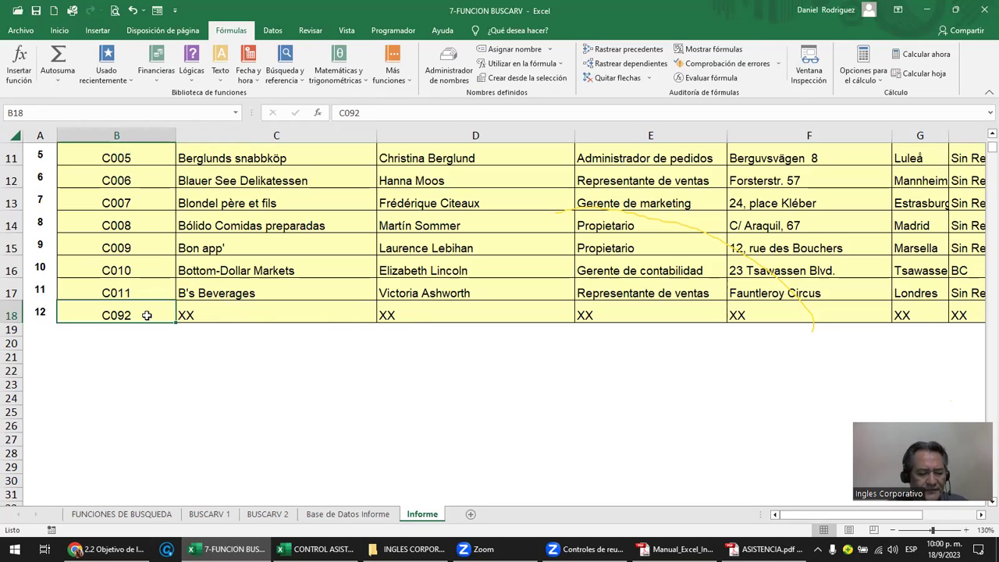
# Enter the unknown code DDDD in B18 so its lookups return #N/D.
pyautogui.write('DDDD')
pyautogui.press('Return')
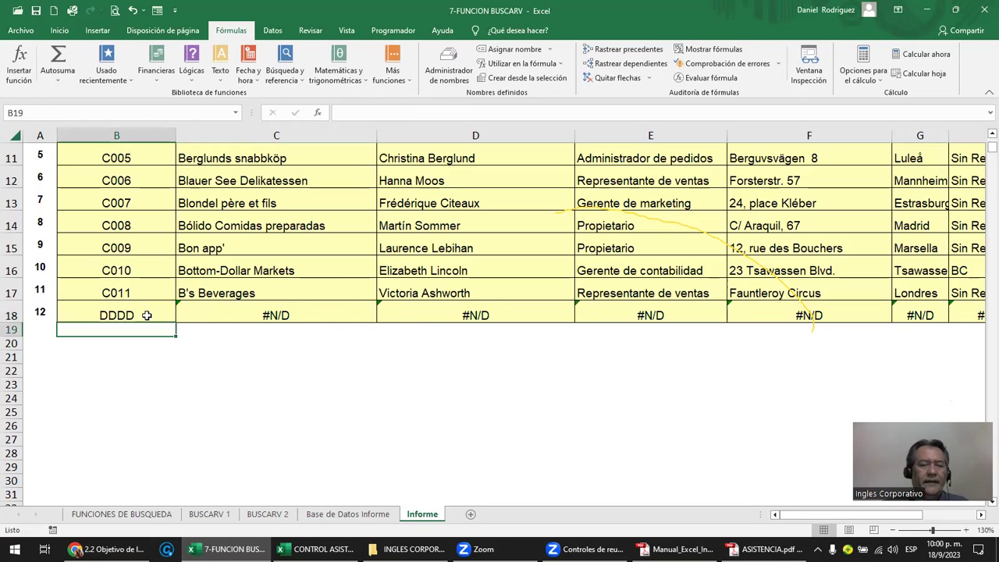
pyautogui.click(232, 315)
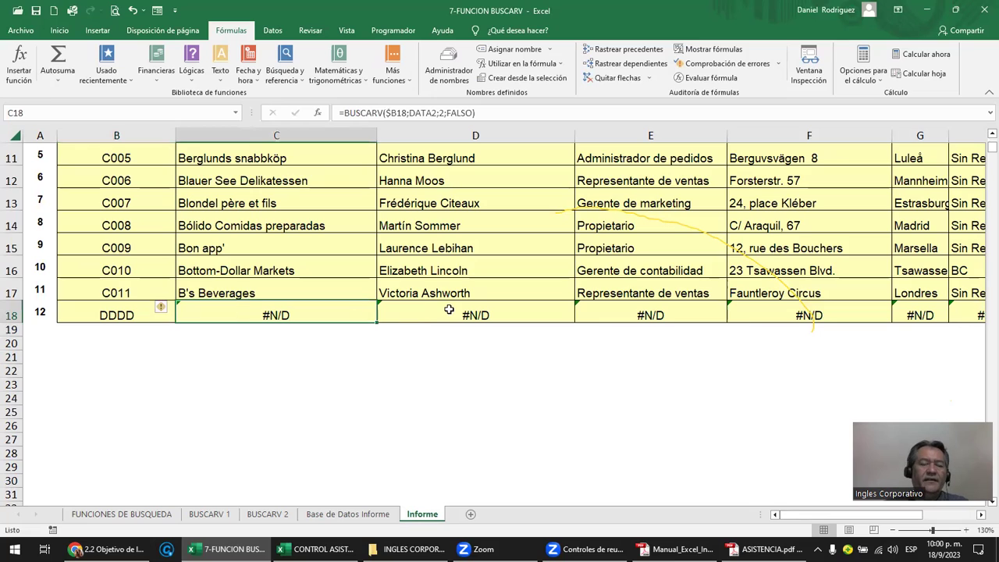
pyautogui.click(134, 313)
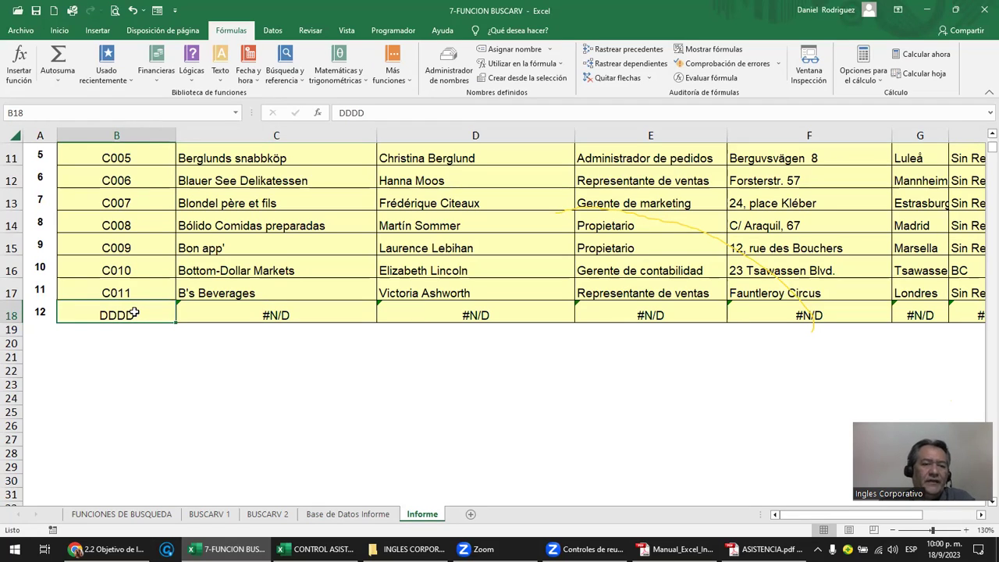
# Verify DDDD is absent from Base de Datos Informe, then inspect the C18, D18 and E18 lookups.
pyautogui.click(358, 516)
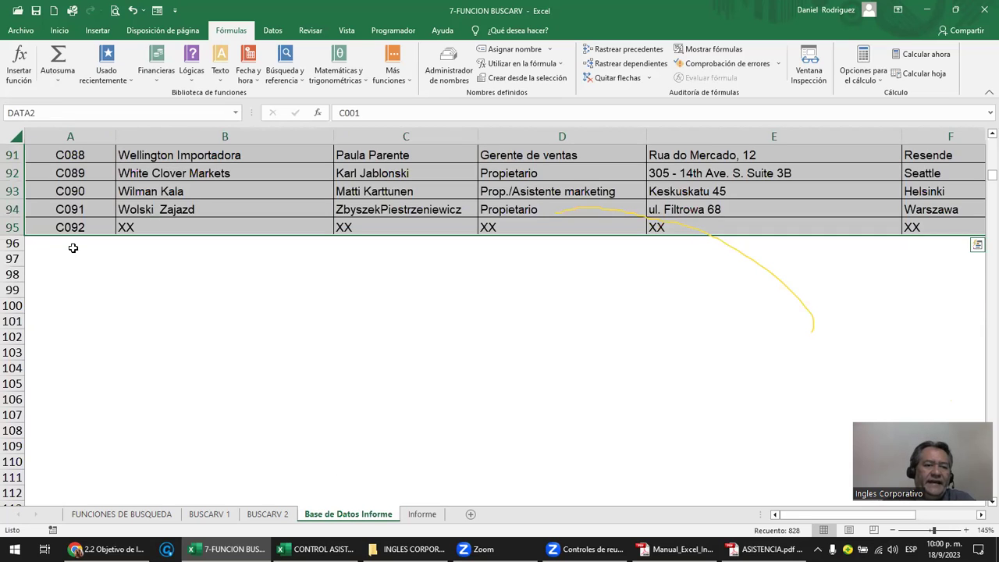
pyautogui.click(71, 243)
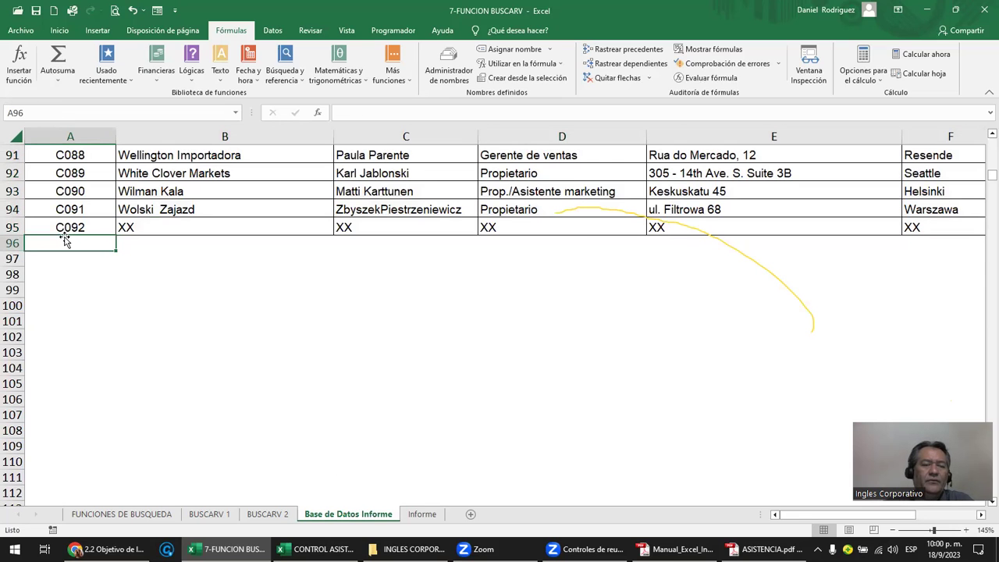
pyautogui.click(421, 513)
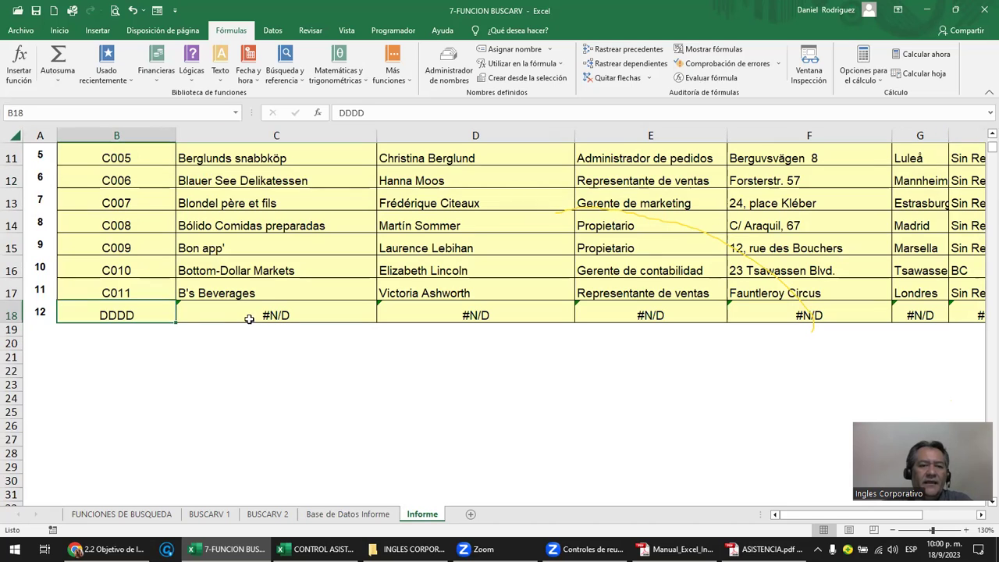
pyautogui.click(238, 311)
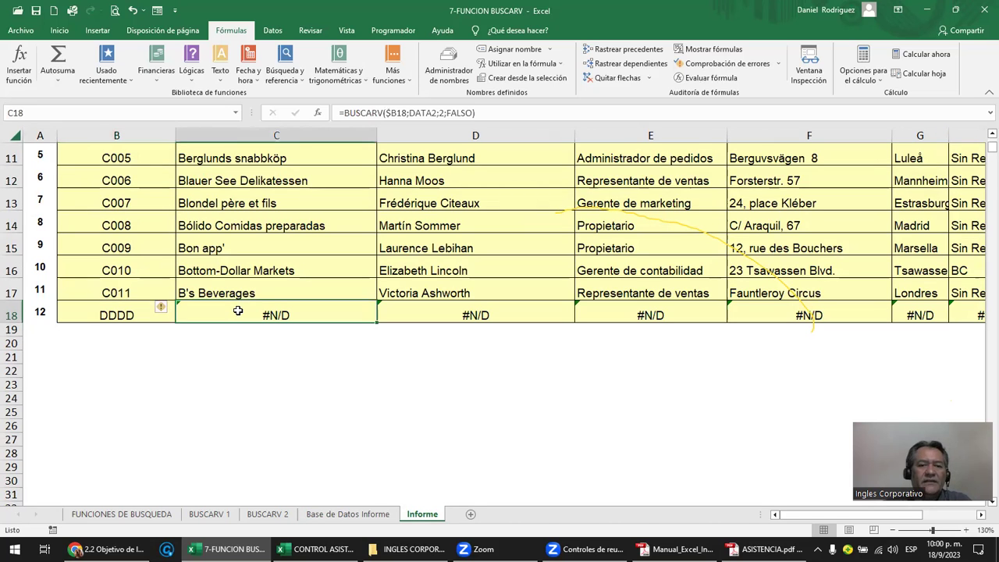
pyautogui.click(384, 310)
pyautogui.click(600, 309)
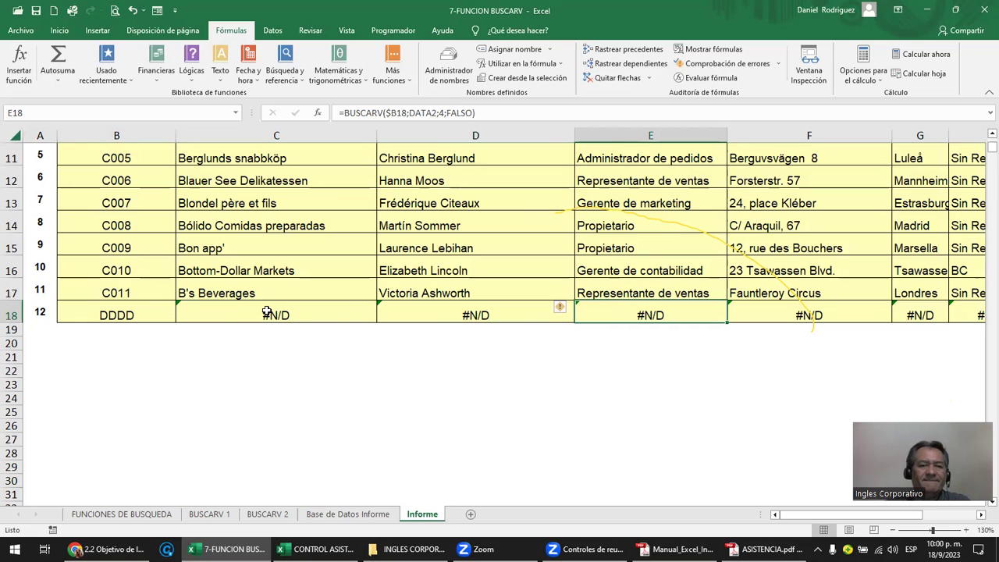
pyautogui.click(266, 312)
pyautogui.doubleClick(266, 313)
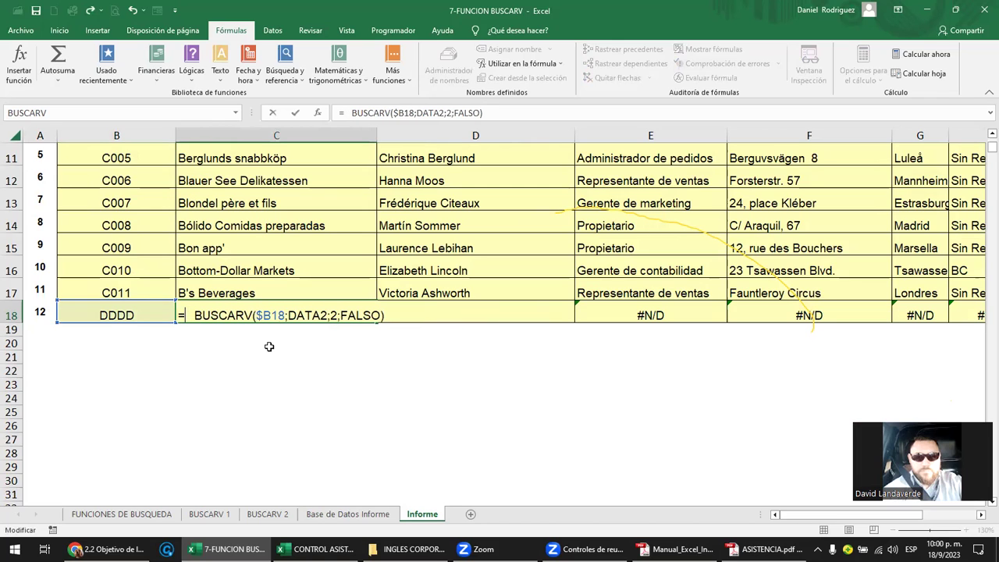
# Change C18 to =SI.ERROR(BUSCARV($B18;DATA2;2;FALSO);"NO VALIDO") and confirm it.
pyautogui.write('SI.')
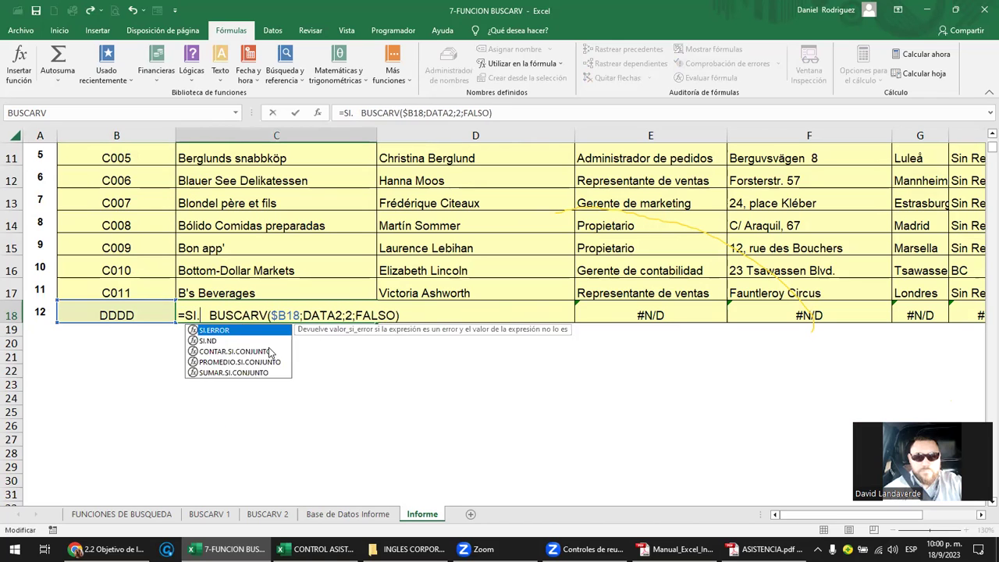
pyautogui.write('ERROR')
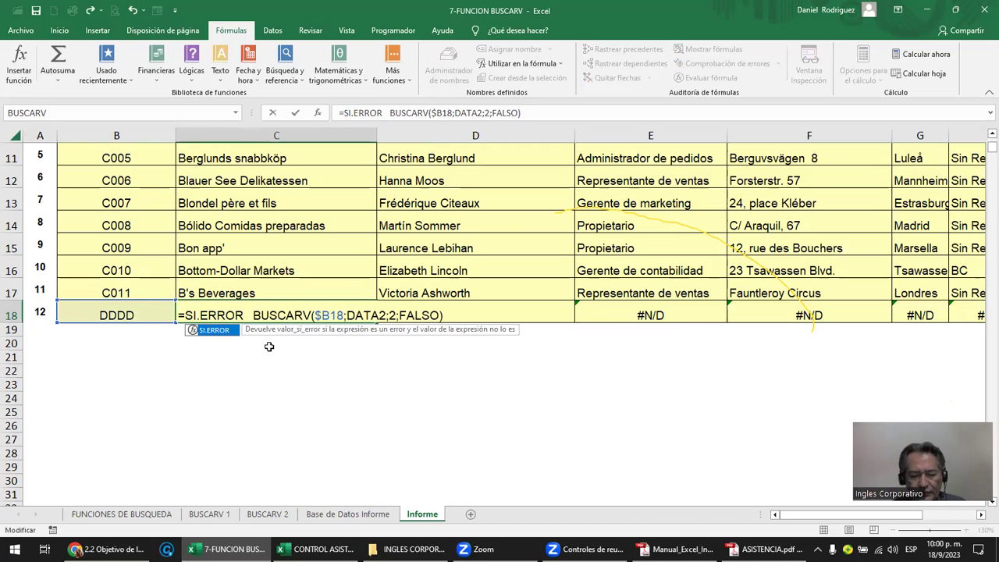
pyautogui.write('(')
pyautogui.press('Delete')
pyautogui.press('Delete')
pyautogui.press('Delete')
pyautogui.press('Right')
pyautogui.press('Right')
pyautogui.press('Right')
pyautogui.press('End')
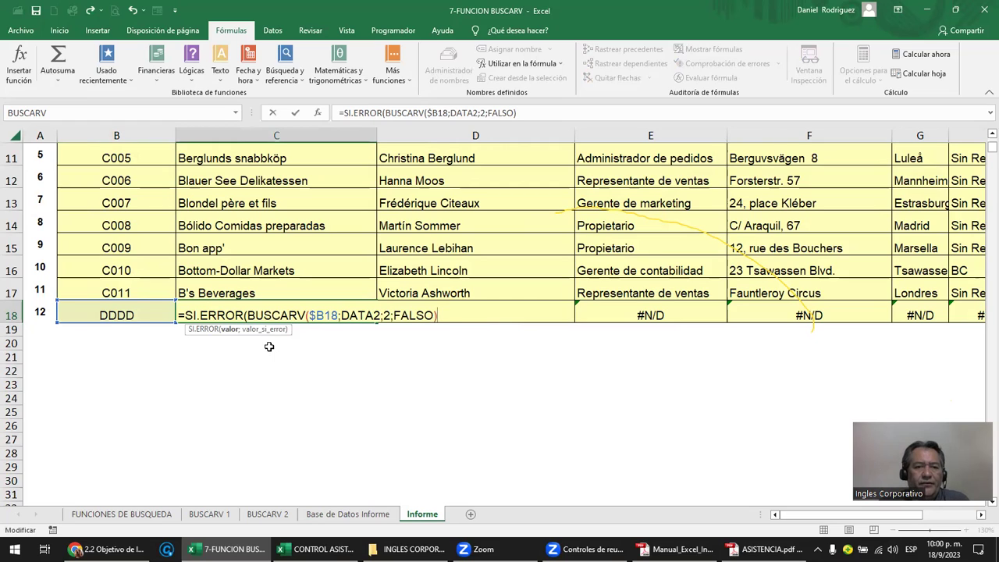
pyautogui.write(';')
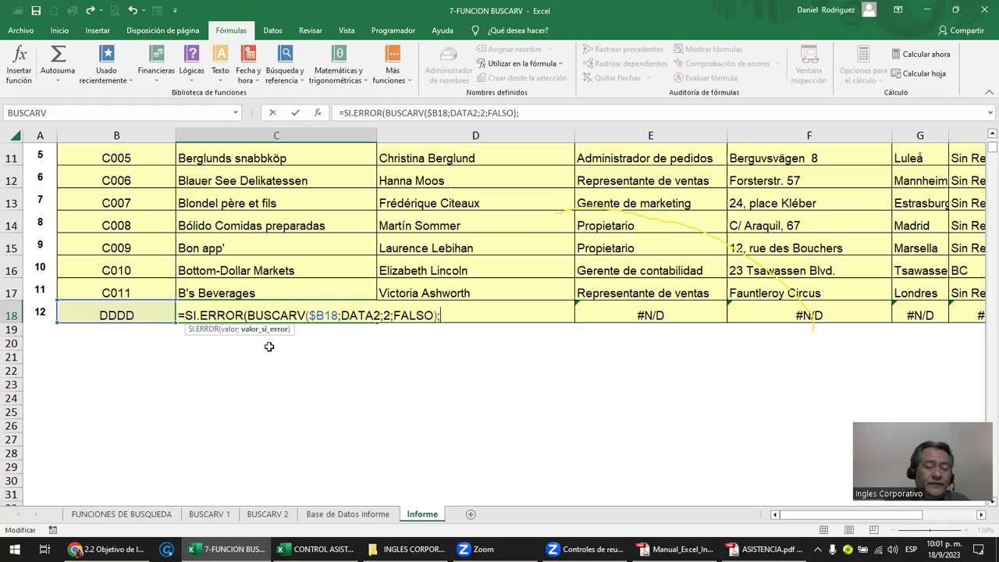
pyautogui.write('NO V')
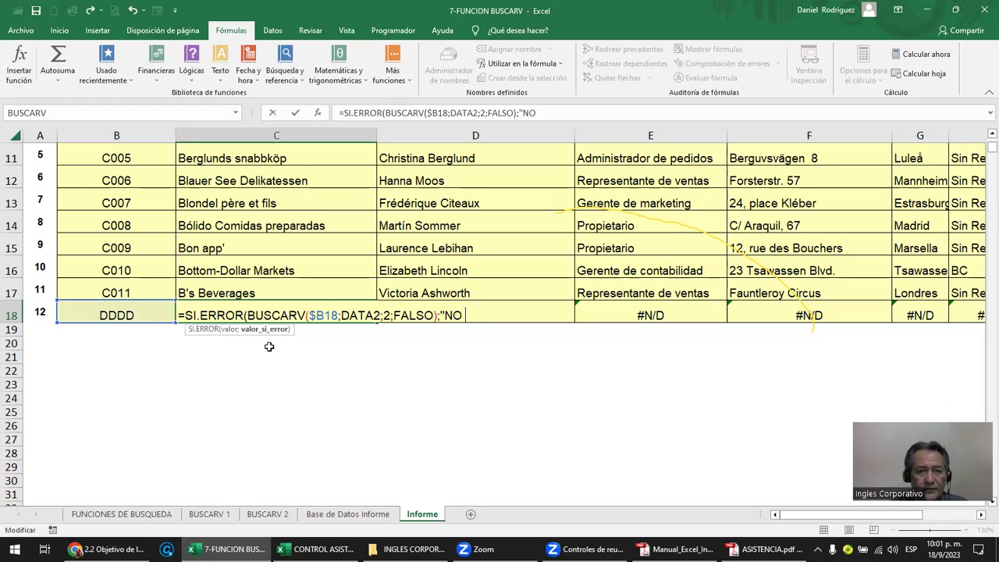
pyautogui.press('BackSpace')
pyautogui.write('NO VALIDO"')
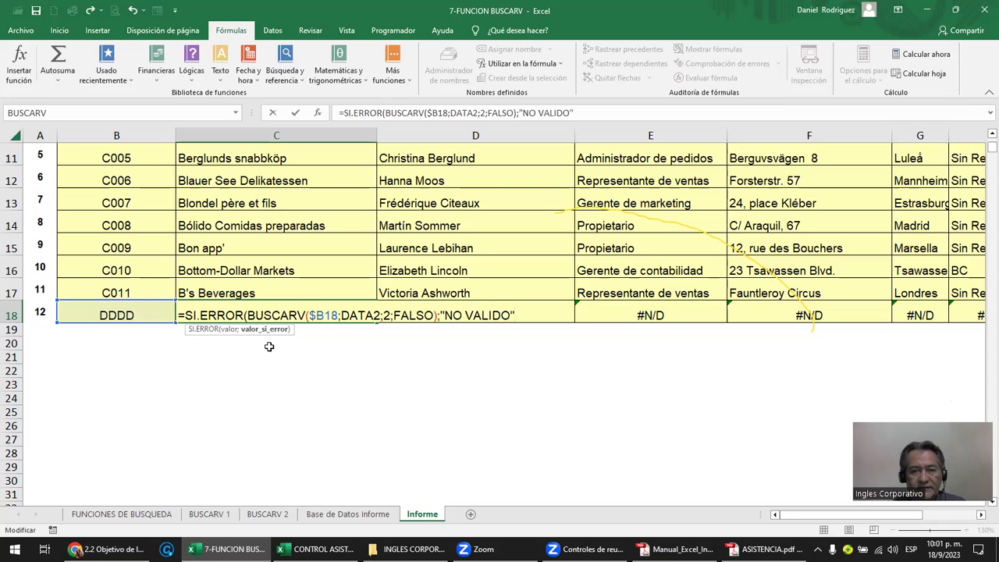
pyautogui.write(')')
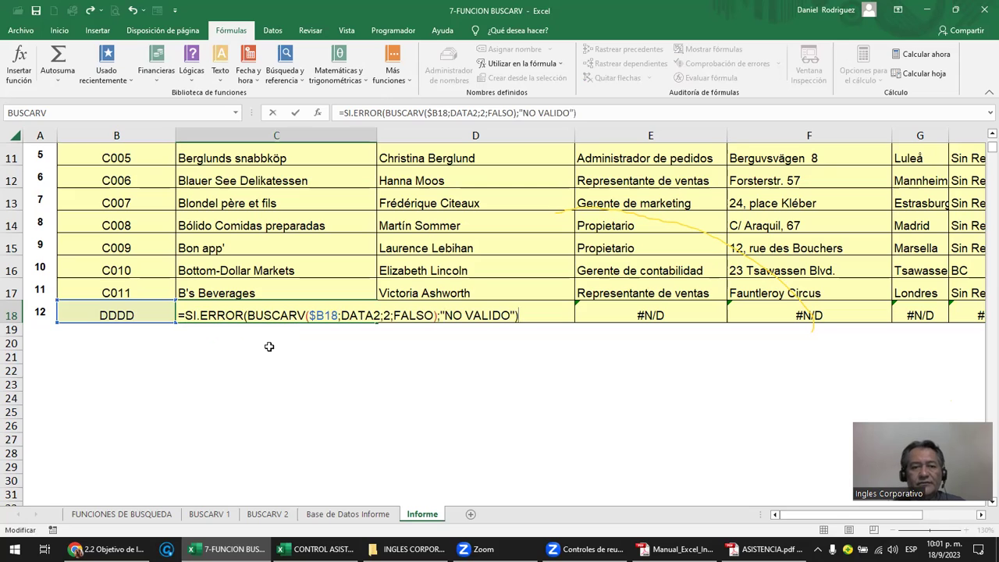
pyautogui.hotkey('ctrl', 'Return')
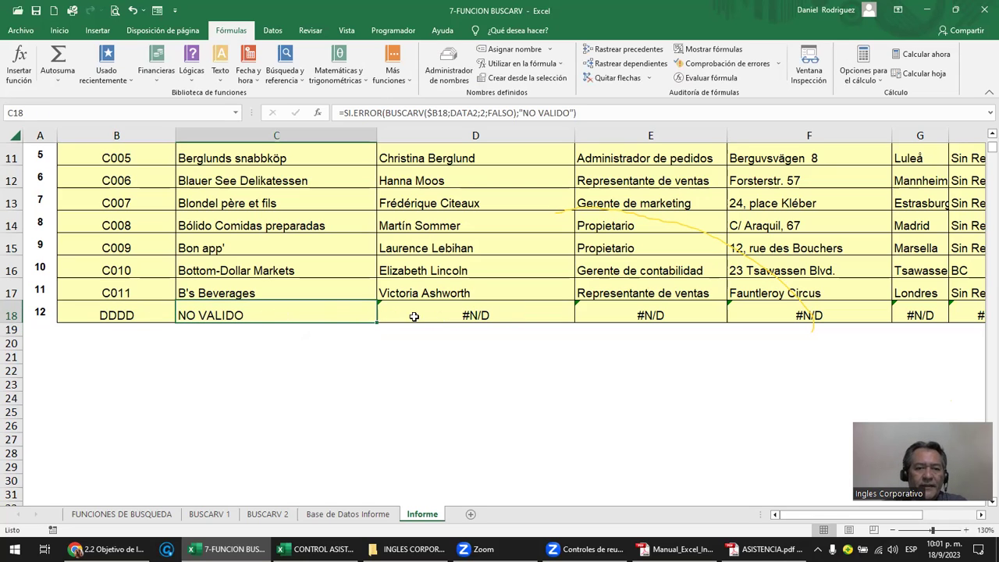
# Check D18's lookup unchanged, then copy row 4's column numbers starting at C4.
pyautogui.click(440, 316)
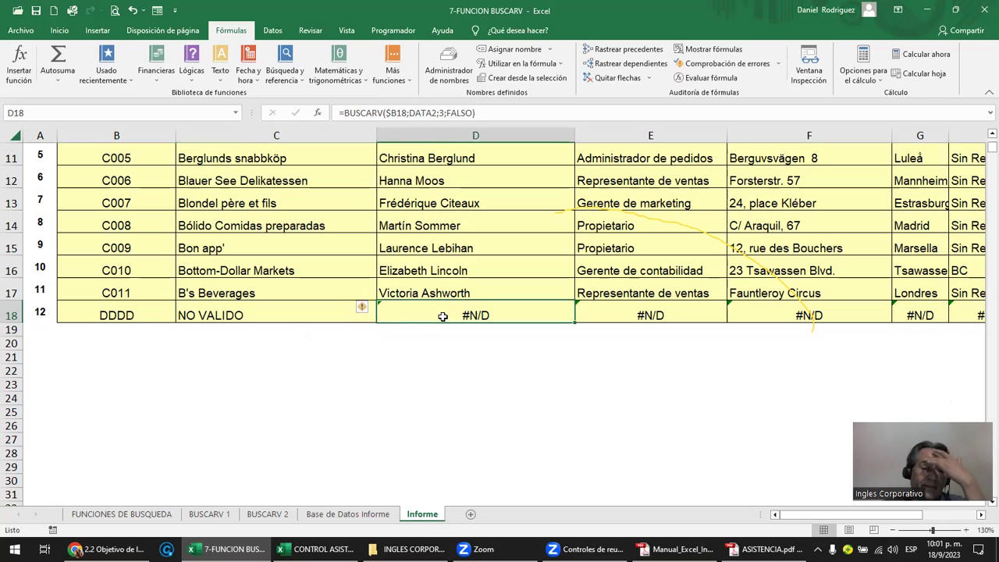
pyautogui.doubleClick(443, 316)
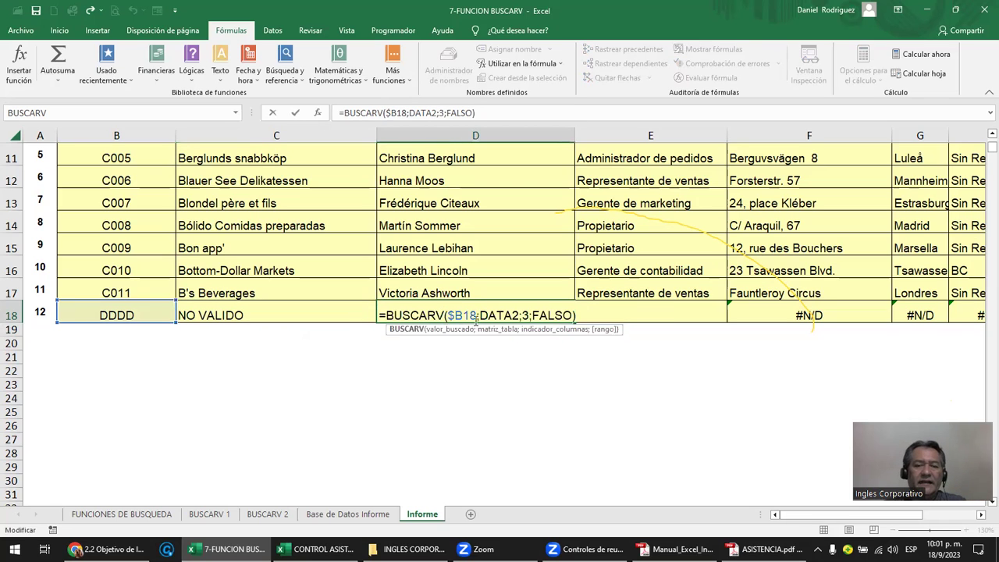
pyautogui.press('Escape')
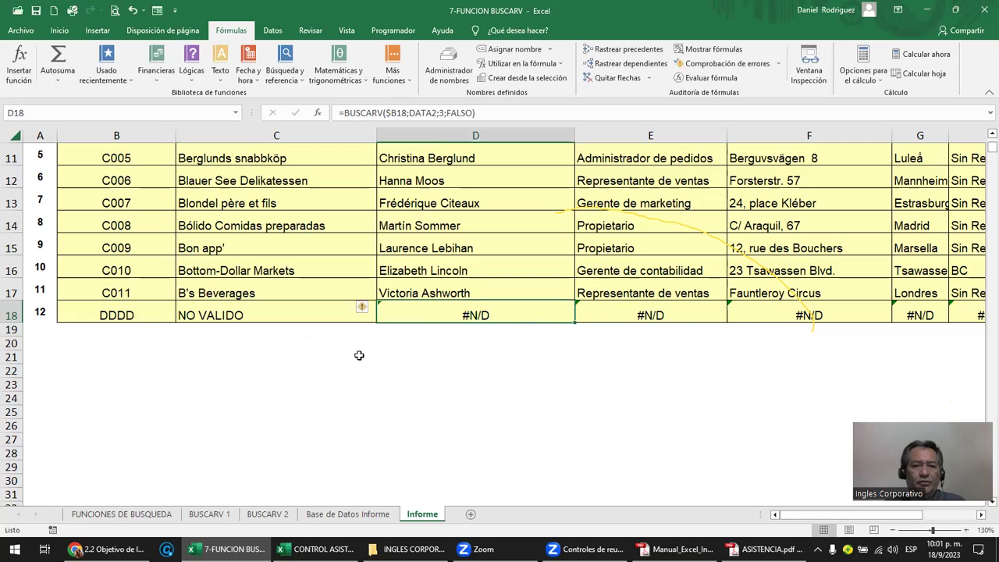
pyautogui.click(286, 343)
pyautogui.scroll(3, 285, 341)
pyautogui.click(242, 214)
pyautogui.hotkey('shift', 'Right')
pyautogui.hotkey('shift', 'Right')
pyautogui.hotkey('shift', 'Right')
pyautogui.hotkey('shift', 'Right')
pyautogui.hotkey('shift', 'Right')
pyautogui.hotkey('shift', 'Right')
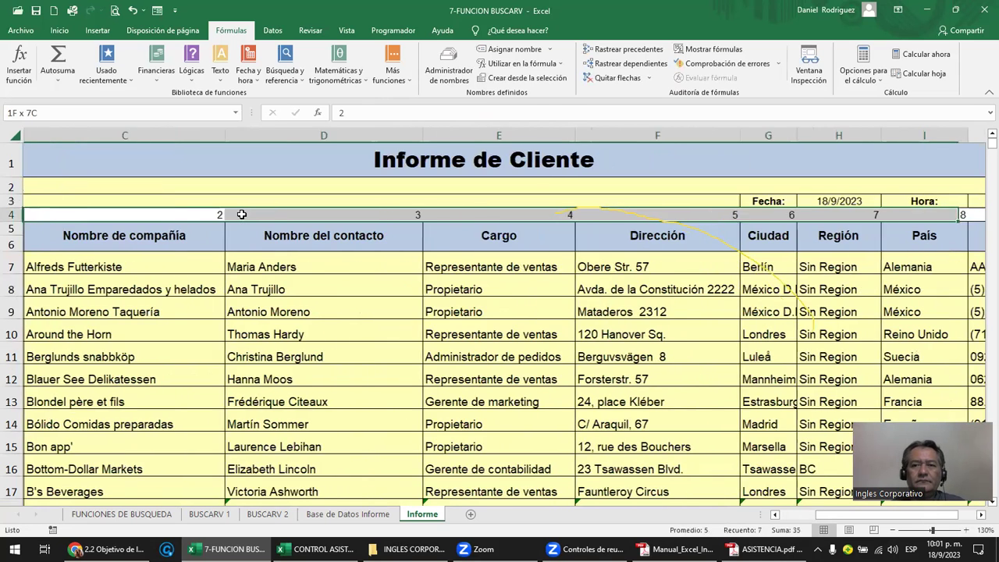
pyautogui.hotkey('shift', 'Right')
pyautogui.hotkey('ctrl', 'c')
# Paste the copied column numbers into row 20 beneath the report.
pyautogui.press('Down')
pyautogui.press('Down')
pyautogui.press('Down')
pyautogui.press('Down')
pyautogui.press('Down')
pyautogui.press('Down')
pyautogui.press('Down')
pyautogui.press('Up')
pyautogui.press('Up')
pyautogui.press('Up')
pyautogui.press('Up')
pyautogui.press('Up')
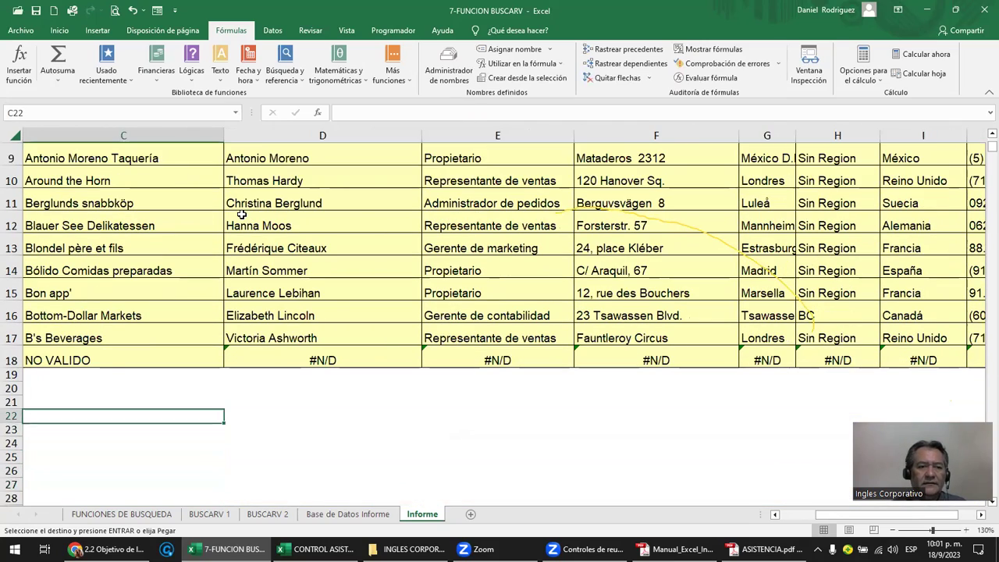
pyautogui.press('Left')
pyautogui.press('Left')
pyautogui.press('Right')
pyautogui.press('Right')
pyautogui.press('Up')
pyautogui.press('Up')
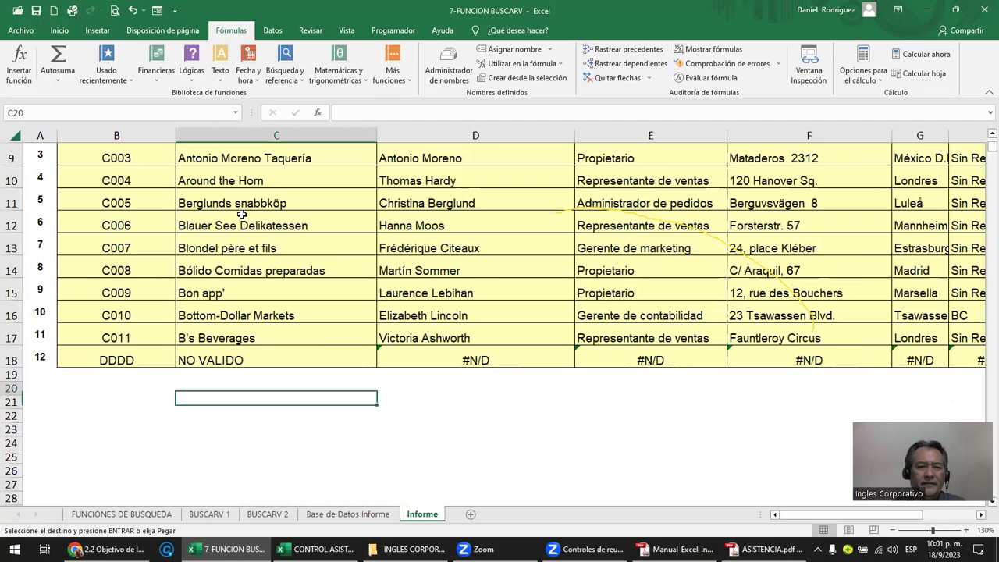
pyautogui.press('Return')
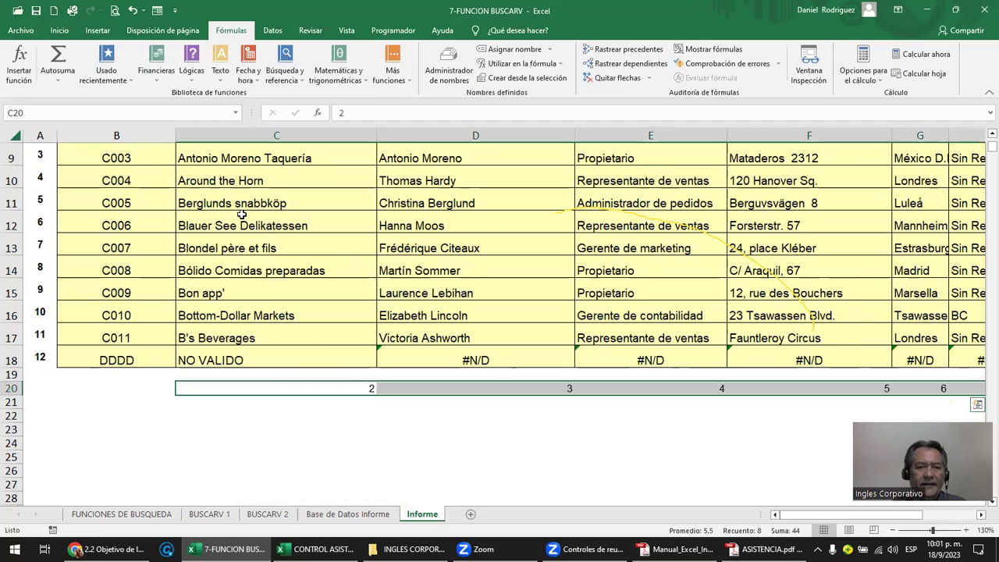
# Go back to C18 and open its formula for editing.
pyautogui.press('Left')
pyautogui.press('Right')
pyautogui.press('Right')
pyautogui.press('Left')
pyautogui.press('Up')
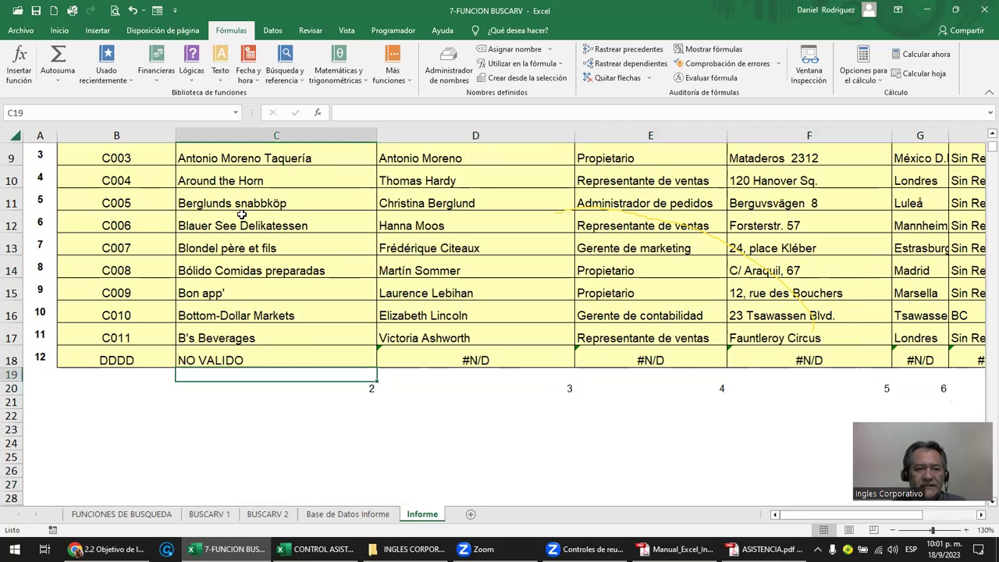
pyautogui.press('Up')
pyautogui.press('F2')
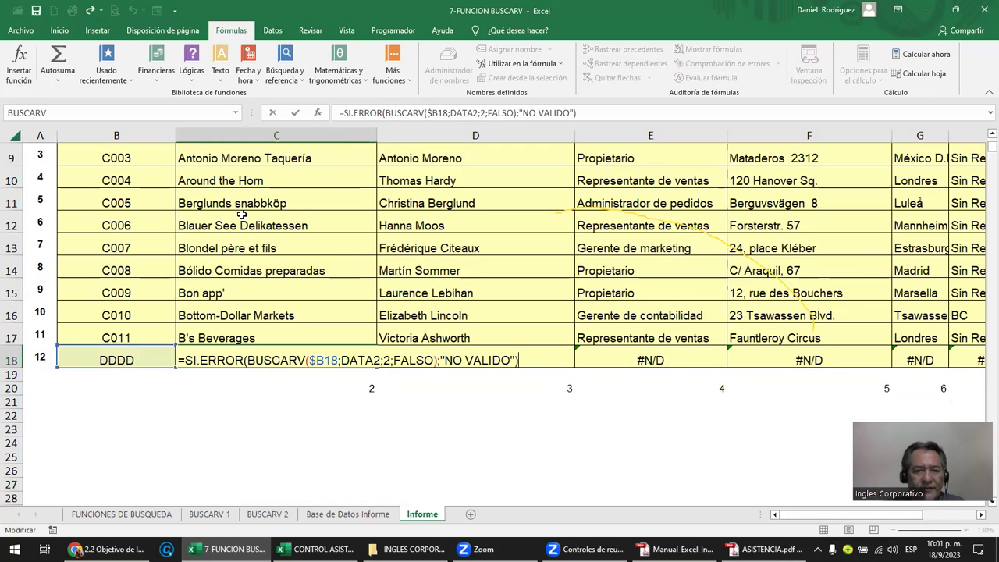
# Copy C18's SI.ERROR lookup and paste it across D18 through J18.
pyautogui.click(385, 360)
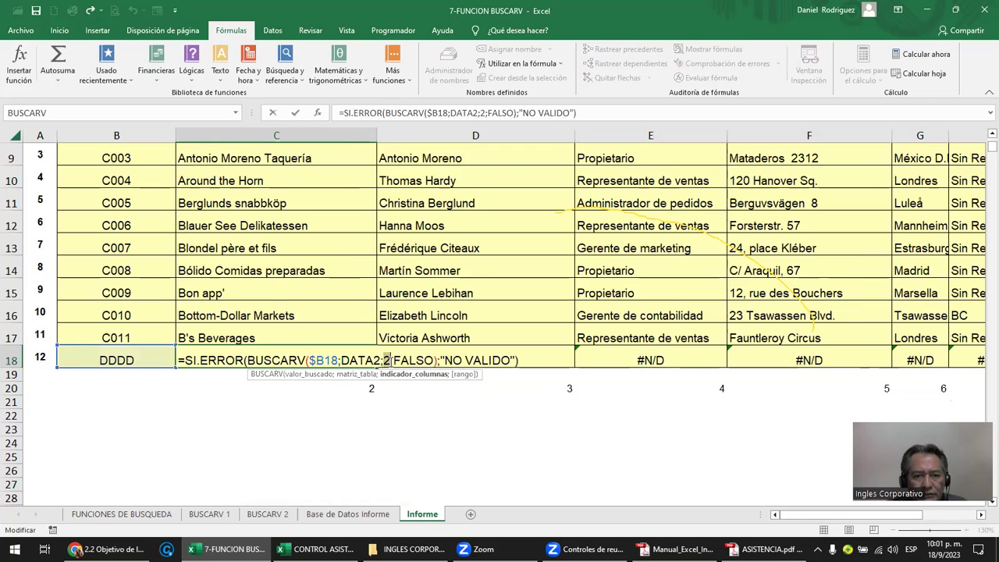
pyautogui.press('Escape')
pyautogui.press('Escape')
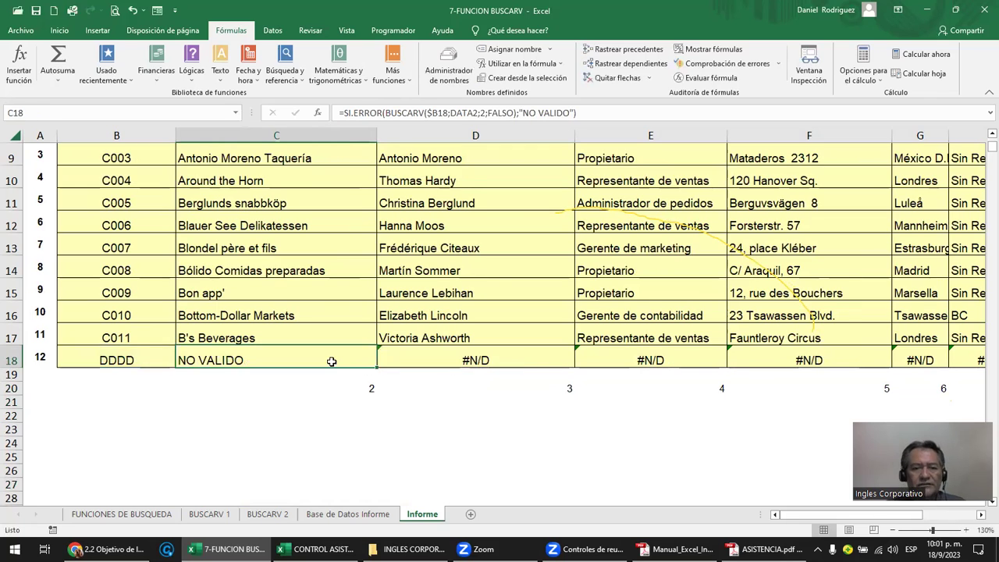
pyautogui.hotkey('ctrl', 'c')
pyautogui.press('Right')
pyautogui.hotkey('shift', 'Right')
pyautogui.hotkey('shift', 'Right')
pyautogui.hotkey('shift', 'Right')
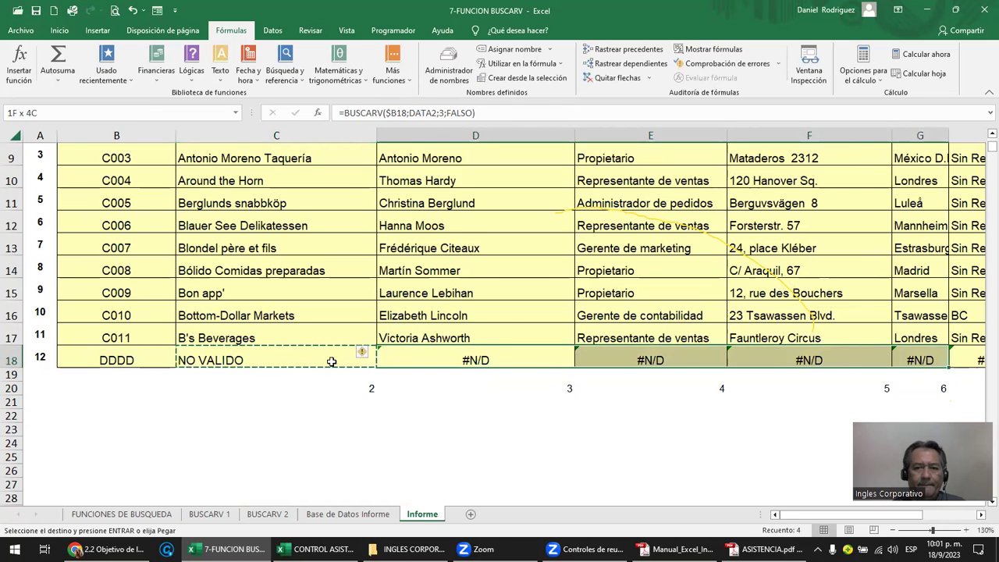
pyautogui.hotkey('shift', 'Right')
pyautogui.hotkey('shift', 'Right')
pyautogui.hotkey('shift', 'Right')
pyautogui.hotkey('ctrl', 'v')
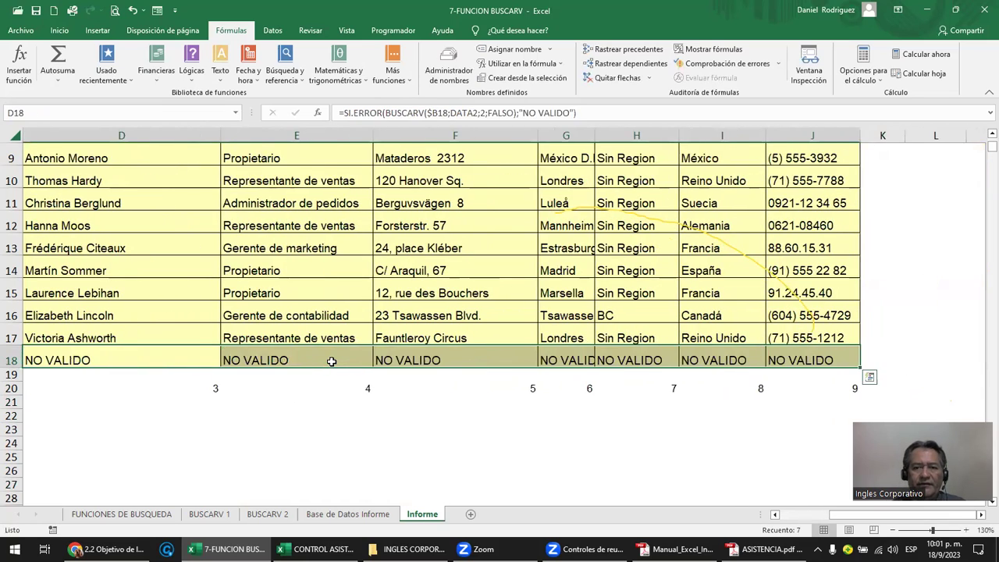
pyautogui.press('Left')
pyautogui.press('Left')
# Set D18's BUSCARV column index to 3.
pyautogui.press('Right')
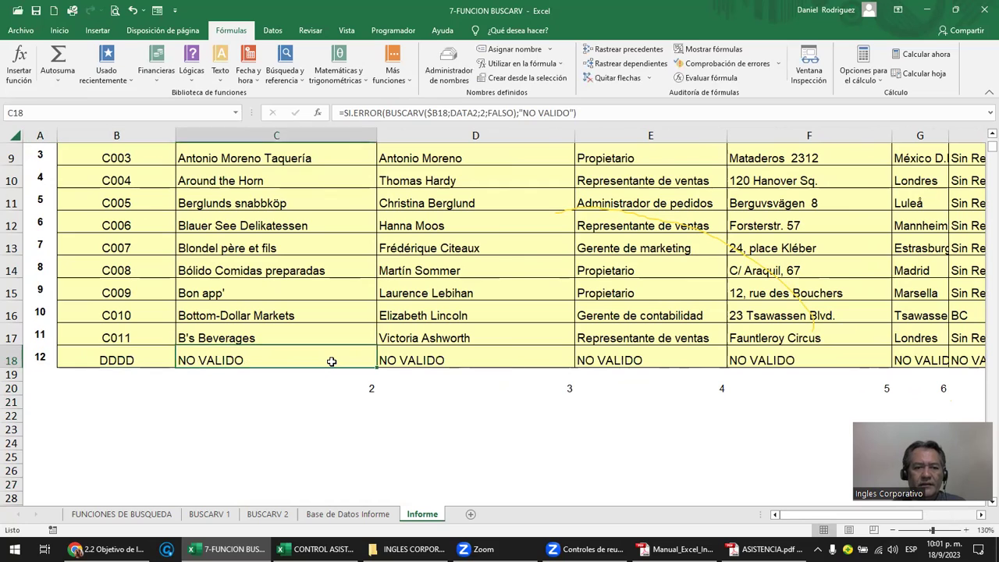
pyautogui.press('Right')
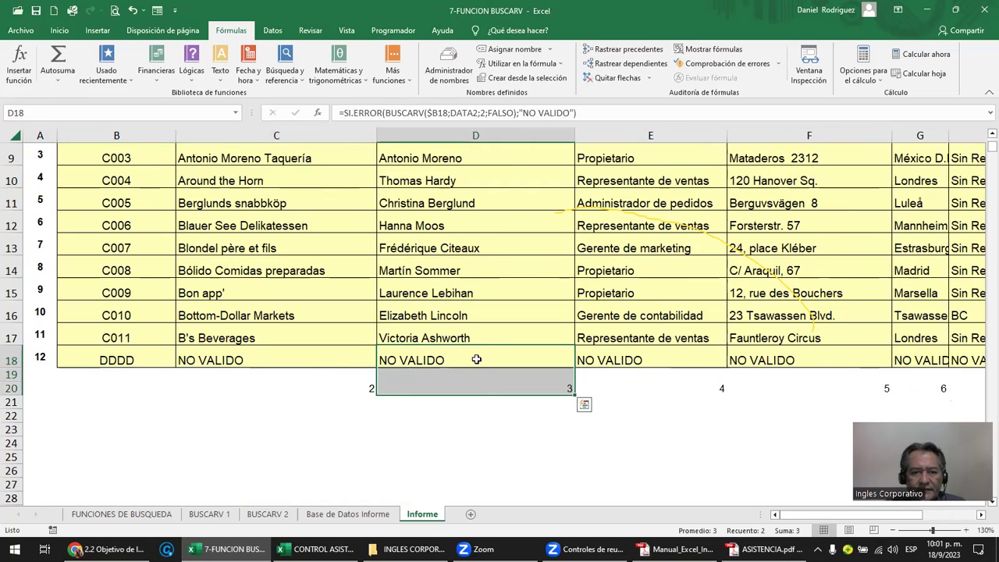
pyautogui.doubleClick(477, 360)
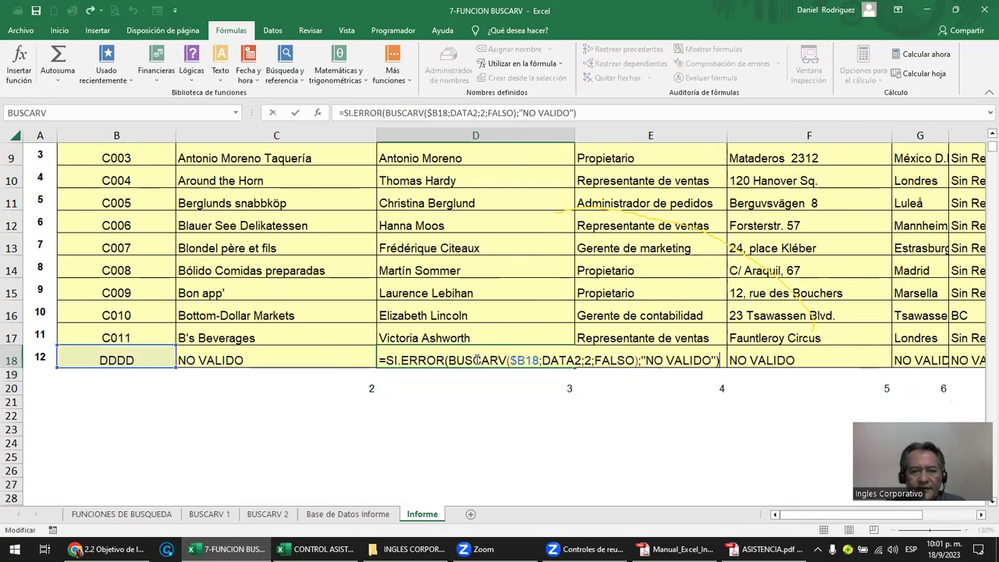
pyautogui.click(586, 360)
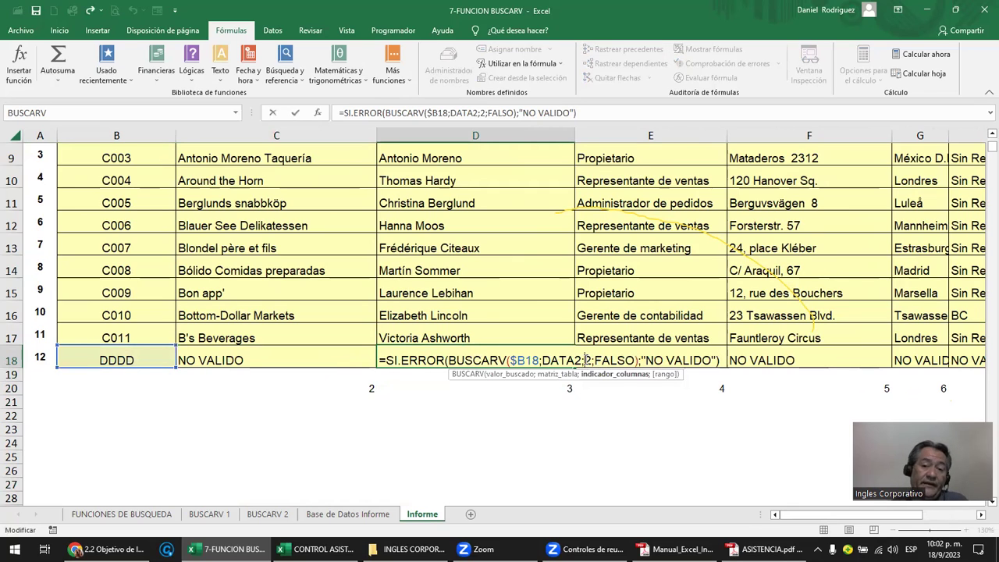
pyautogui.write('3')
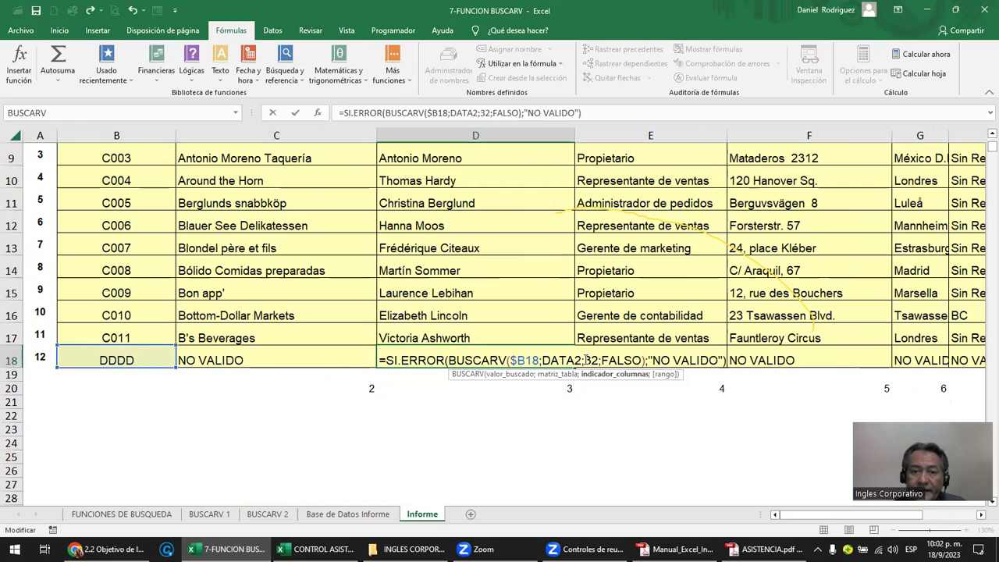
pyautogui.press('Return')
# Set E18's BUSCARV column index to 4 and verify the formula.
pyautogui.press('Up')
pyautogui.press('Right')
pyautogui.press('F2')
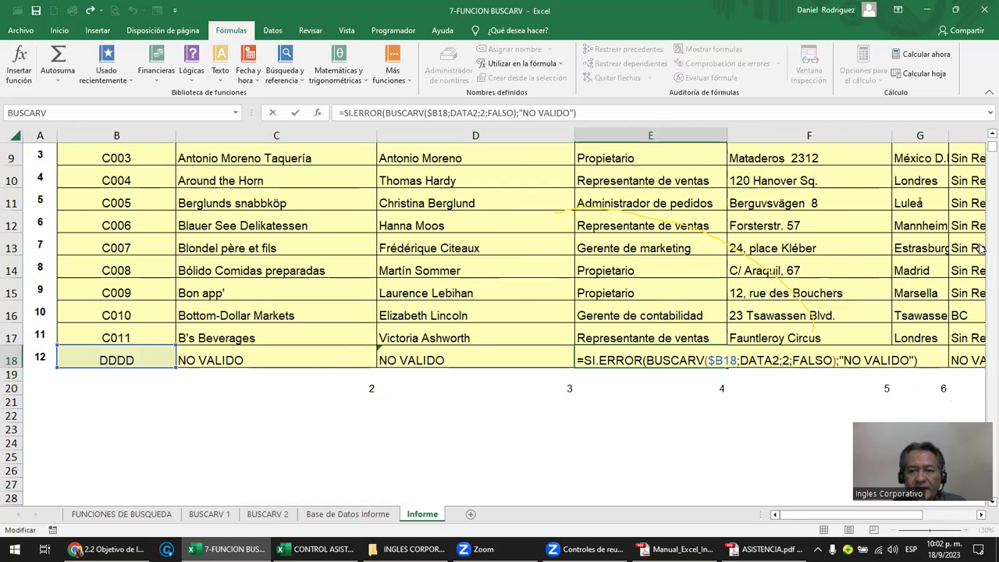
pyautogui.click(784, 360)
pyautogui.press('BackSpace')
pyautogui.write('4')
pyautogui.press('Return')
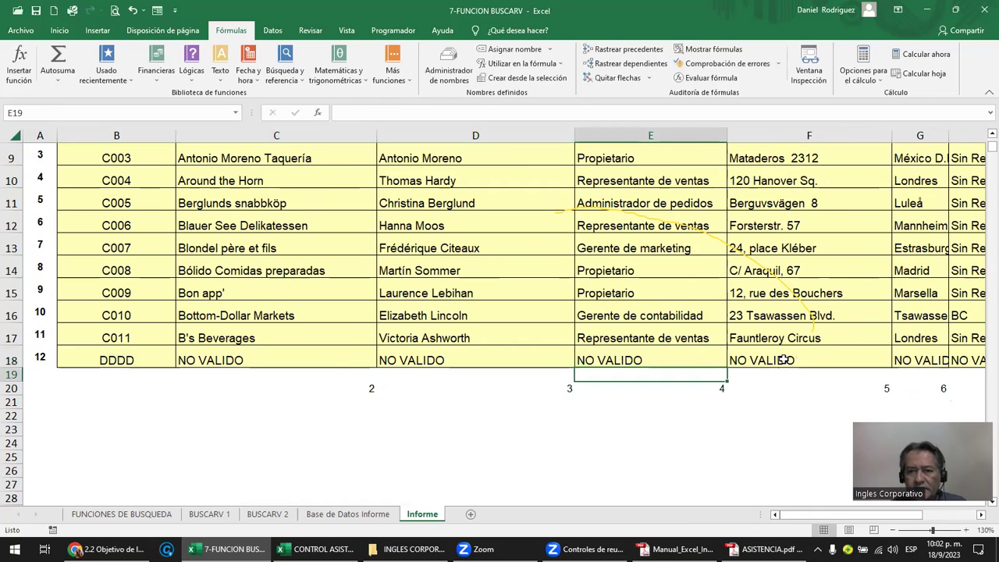
pyautogui.press('Up')
pyautogui.hscroll(2, 784, 360)
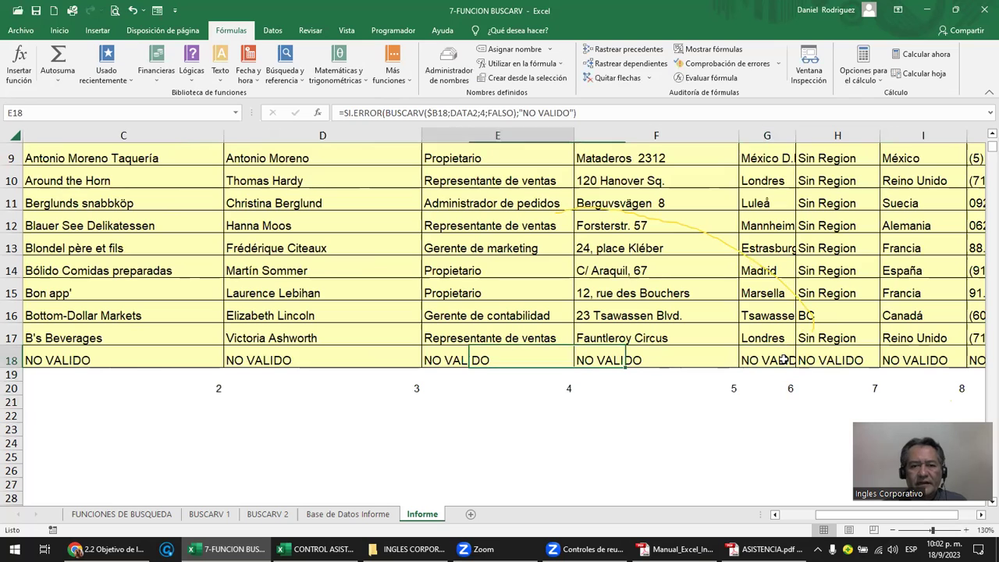
pyautogui.press('F2')
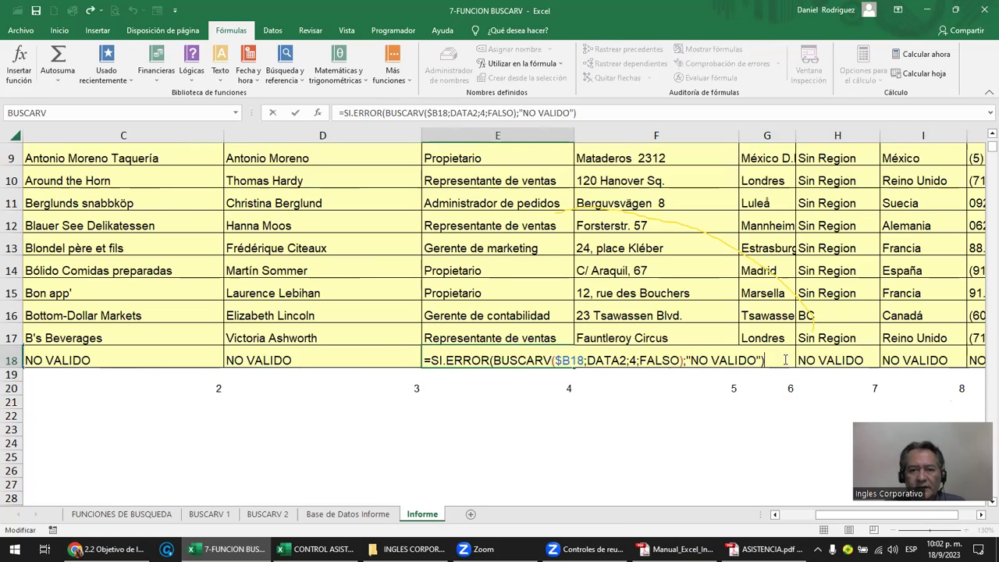
pyautogui.press('Return')
# Set the column index to 5 in F18 and 6 in G18.
pyautogui.doubleClick(691, 359)
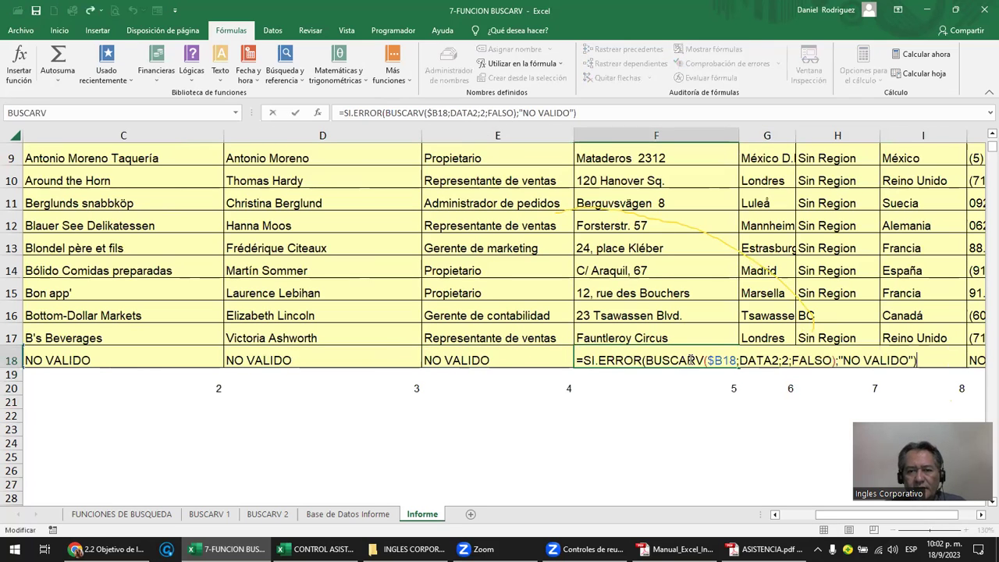
pyautogui.doubleClick(782, 360)
pyautogui.write('5')
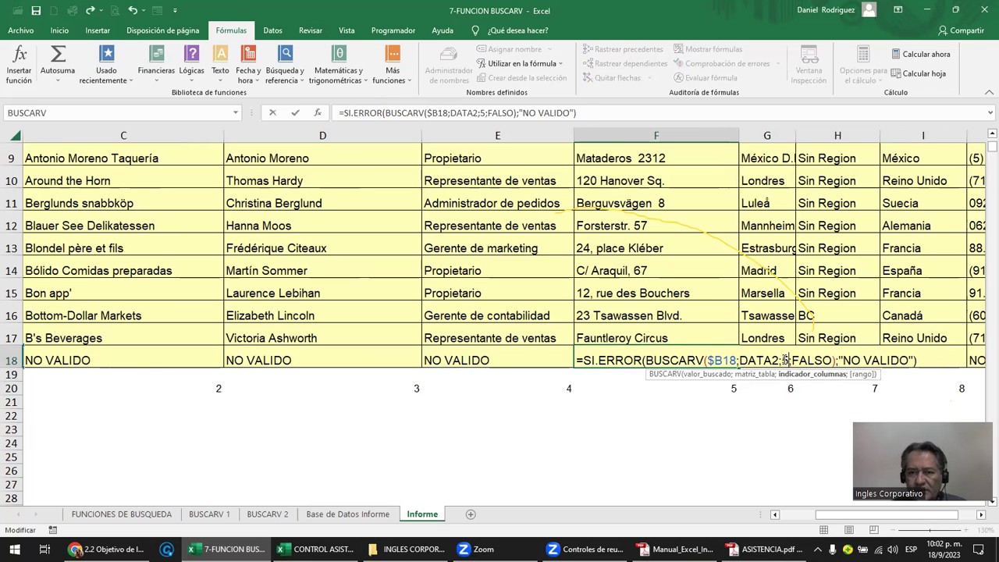
pyautogui.press('Return')
pyautogui.doubleClick(782, 360)
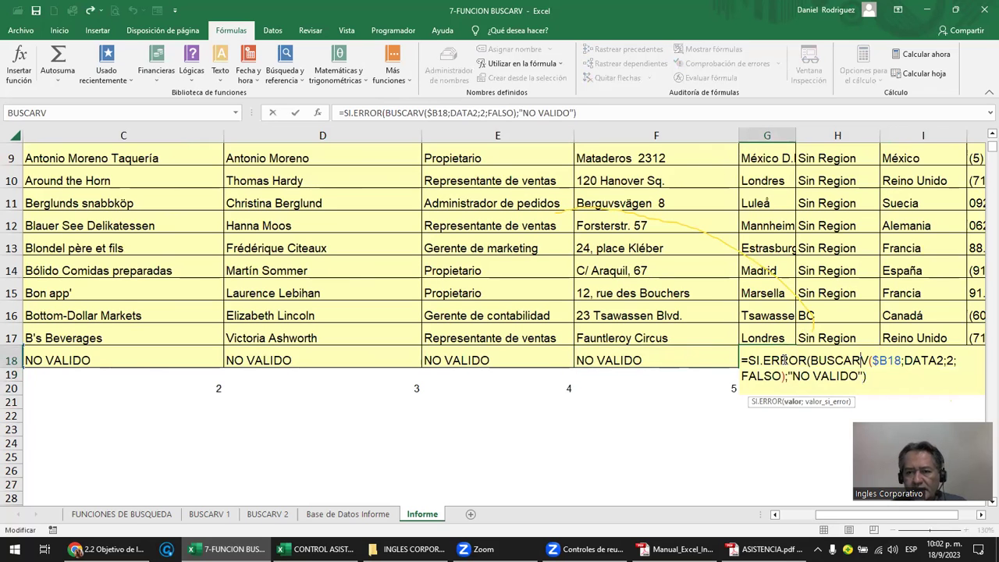
pyautogui.press('Right')
pyautogui.press('Right')
pyautogui.press('Right')
pyautogui.press('Right')
pyautogui.press('Right')
pyautogui.press('Right')
pyautogui.write('5')
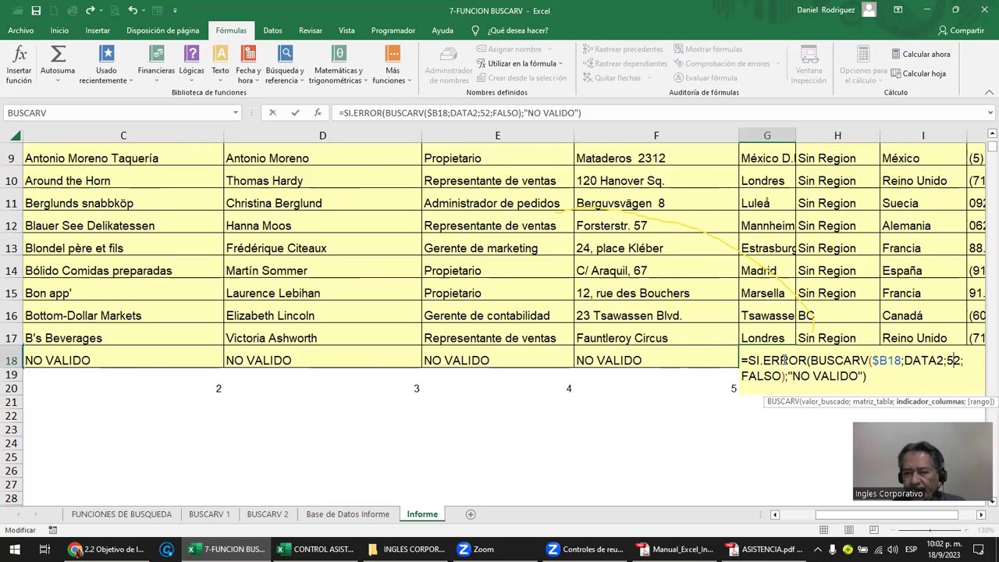
pyautogui.press('BackSpace')
pyautogui.press('Delete')
pyautogui.write('6')
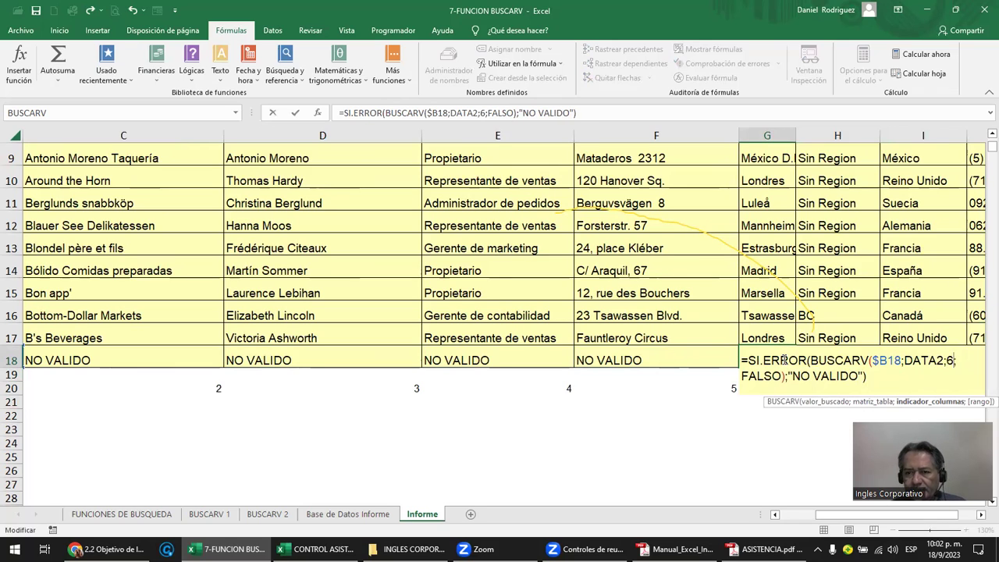
pyautogui.press('Tab')
# Set the column index to 7 in H18 and 8 in I18, then commit J18.
pyautogui.press('F2')
pyautogui.press('Left')
pyautogui.press('Left')
pyautogui.press('Left')
pyautogui.write('7')
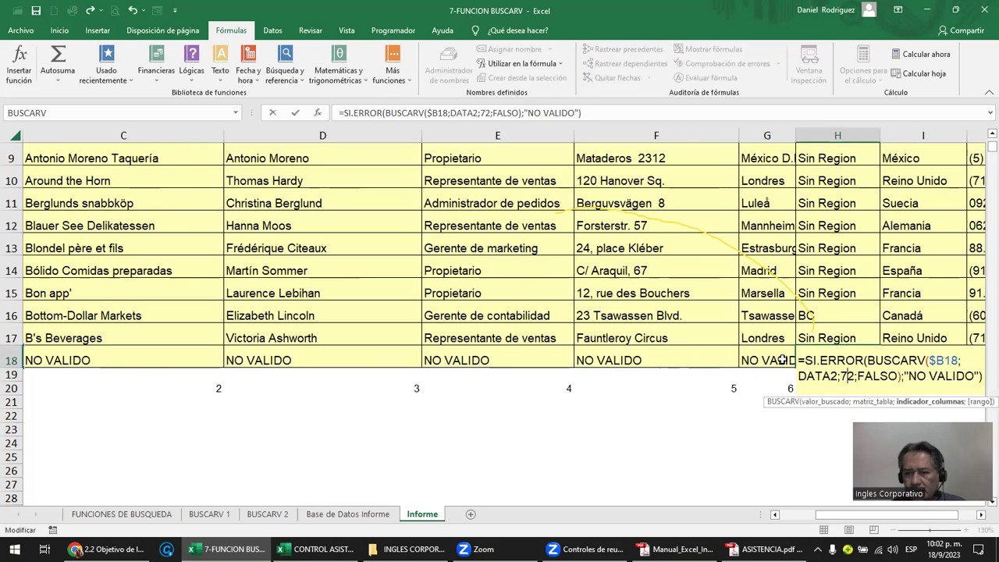
pyautogui.press('Tab')
pyautogui.press('F2')
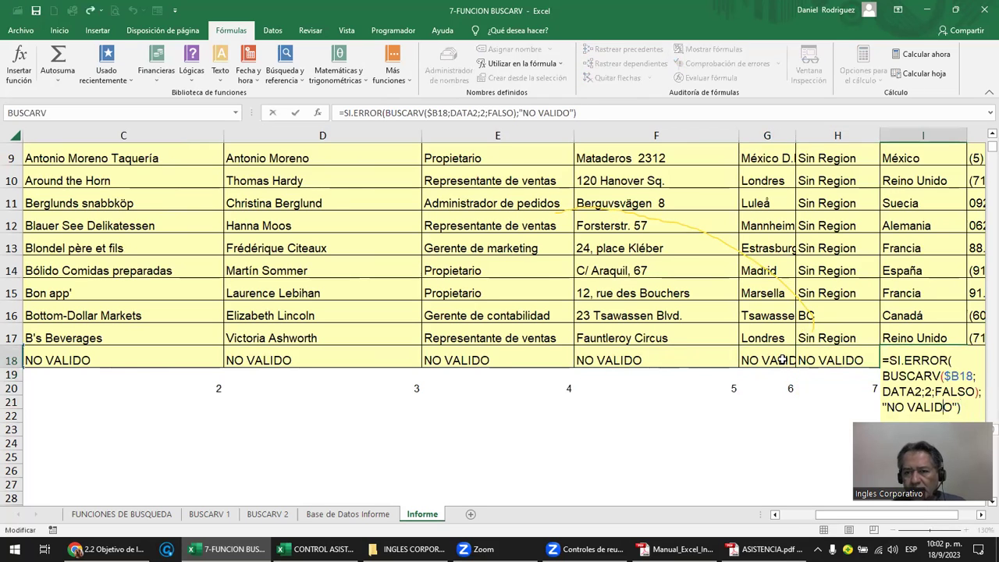
pyautogui.press('Left')
pyautogui.press('Left')
pyautogui.press('Left')
pyautogui.write('8')
pyautogui.press('Delete')
pyautogui.press('Tab')
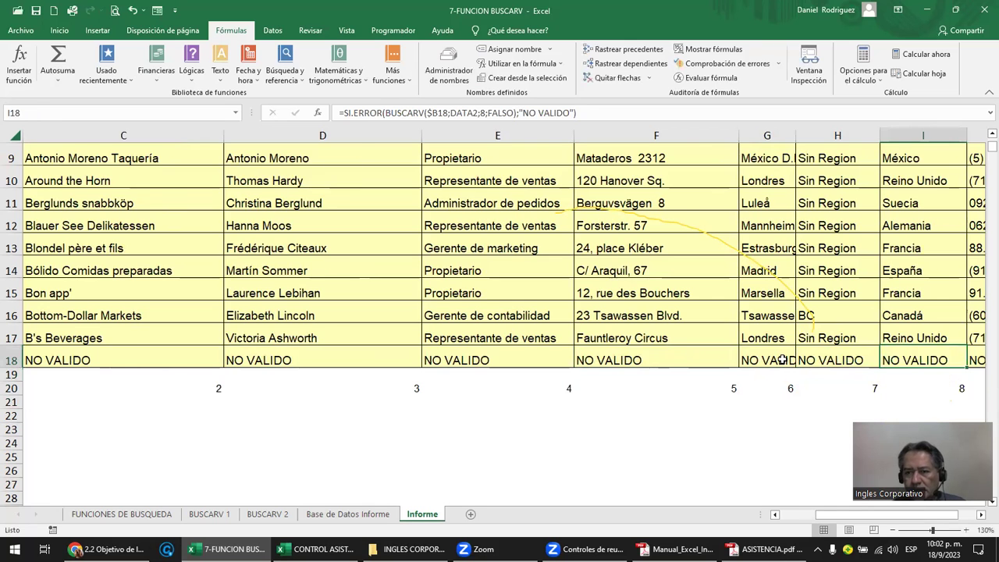
pyautogui.press('F2')
pyautogui.press('Left')
pyautogui.press('Left')
pyautogui.press('Left')
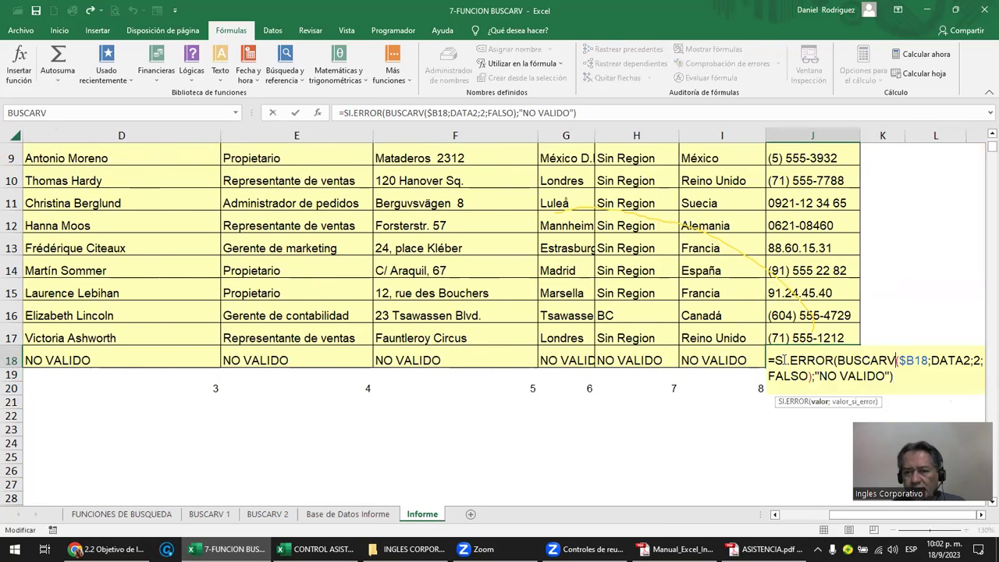
pyautogui.press('Right')
pyautogui.press('Right')
pyautogui.press('Right')
pyautogui.press('Right')
pyautogui.press('Right')
pyautogui.press('Right')
pyautogui.press('Right')
pyautogui.press('Return')
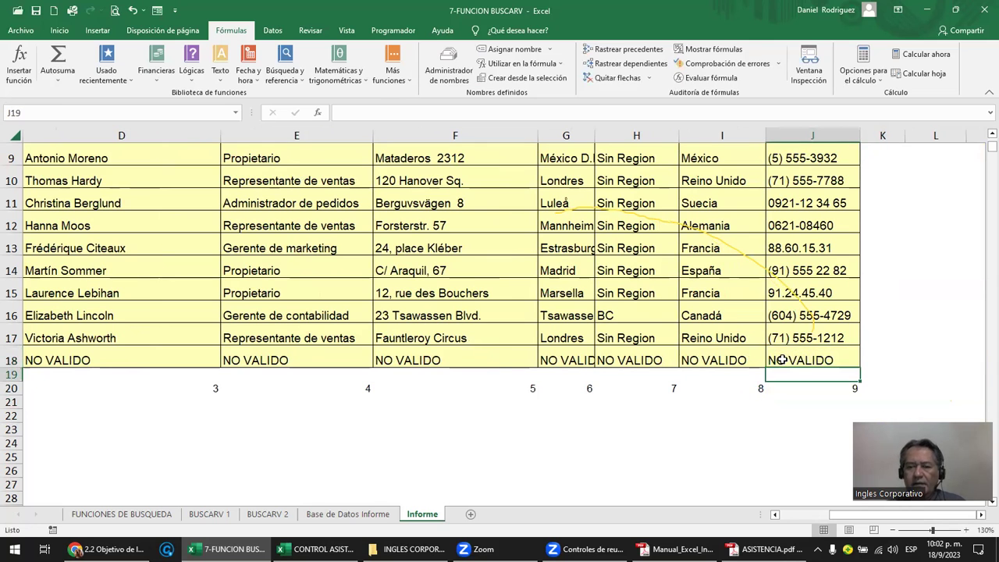
pyautogui.press('Home')
pyautogui.press('Up')
# Copy code C011 into B18, then change it to C012.
pyautogui.press('Right')
pyautogui.press('Up')
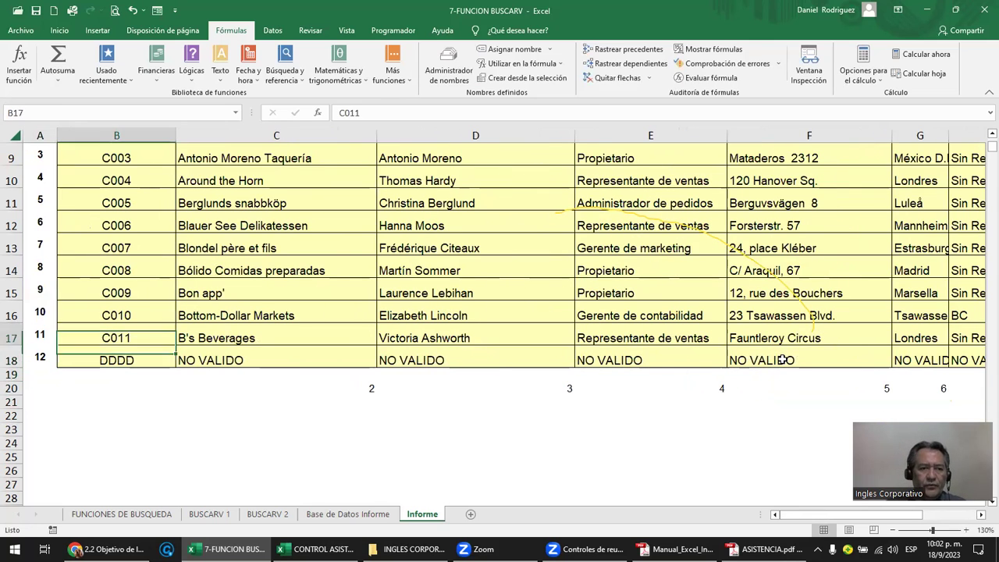
pyautogui.hotkey('ctrl', 'c')
pyautogui.press('Down')
pyautogui.press('Return')
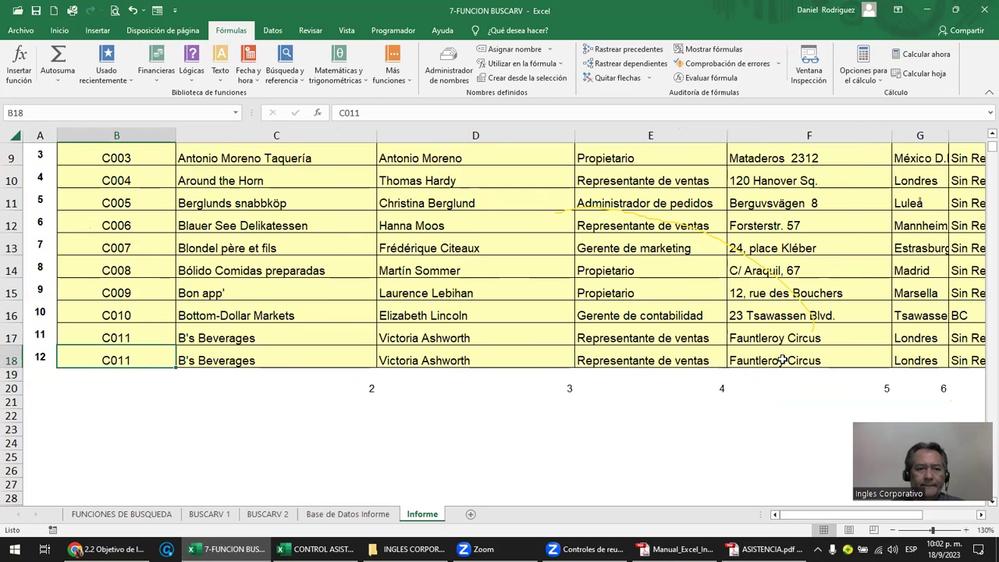
pyautogui.press('F2')
pyautogui.press('BackSpace')
pyautogui.write('2')
pyautogui.press('Return')
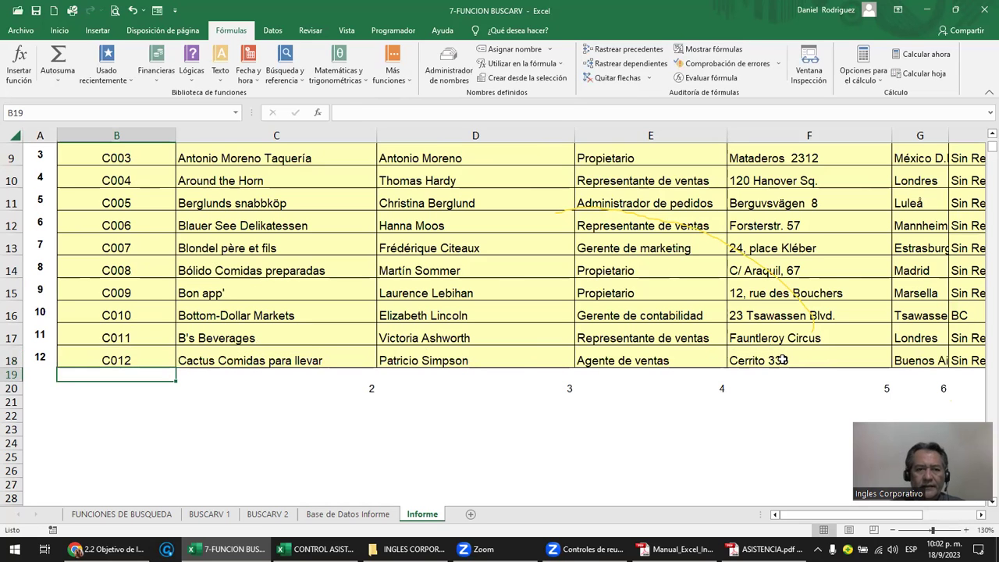
# Copy C18:J18's SI.ERROR formulas and select C7:J17 as the paste target.
pyautogui.press('Up')
pyautogui.press('Right')
pyautogui.hotkey('shift', 'Right')
pyautogui.hotkey('shift', 'Right')
pyautogui.hotkey('shift', 'Right')
pyautogui.hotkey('shift', 'Right')
pyautogui.hotkey('shift', 'Right')
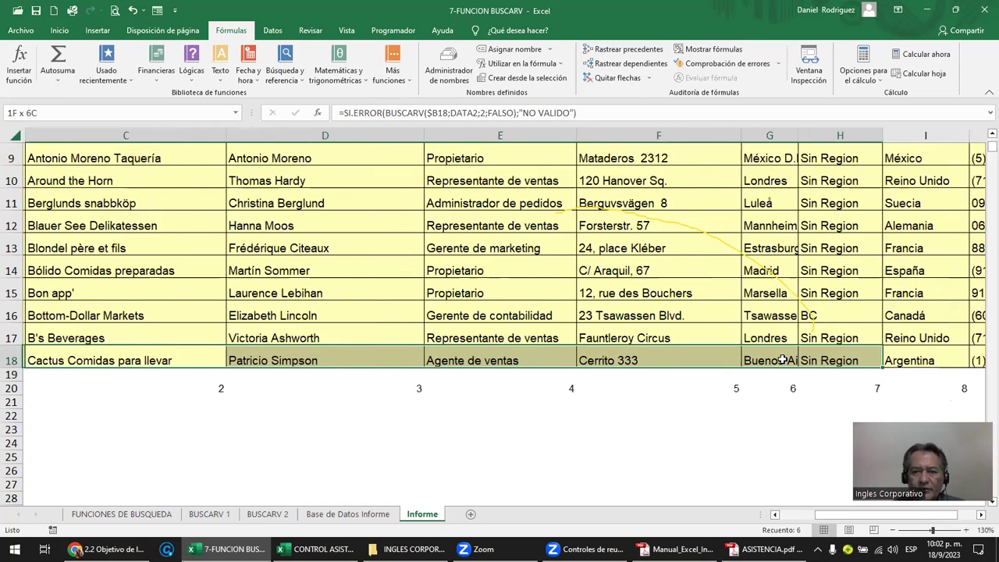
pyautogui.hotkey('shift', 'Right')
pyautogui.hotkey('ctrl', 'c')
pyautogui.press('Up')
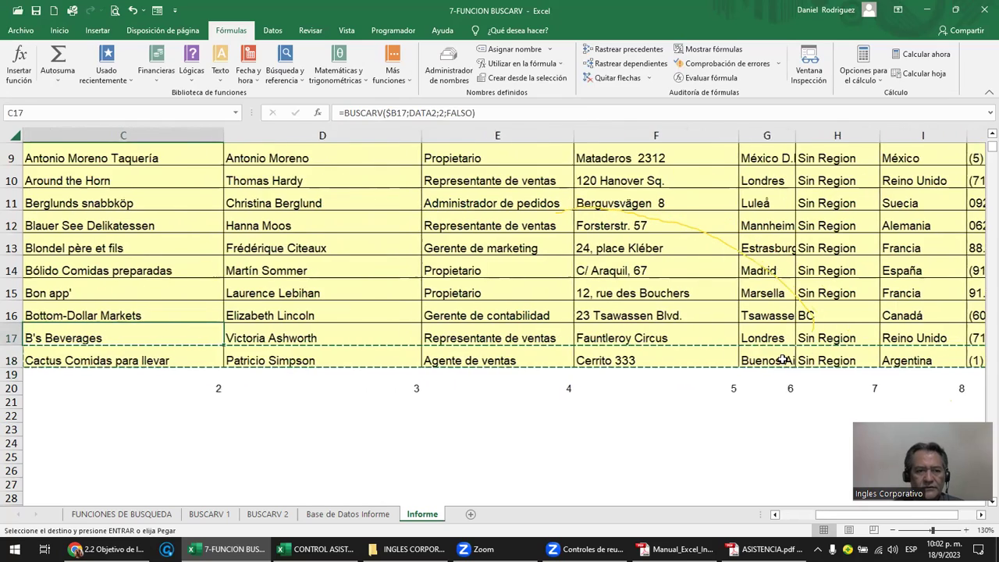
pyautogui.press('Left')
pyautogui.press('Right')
pyautogui.hotkey('shift', 'Right')
pyautogui.hotkey('shift', 'Right')
pyautogui.hotkey('shift', 'Right')
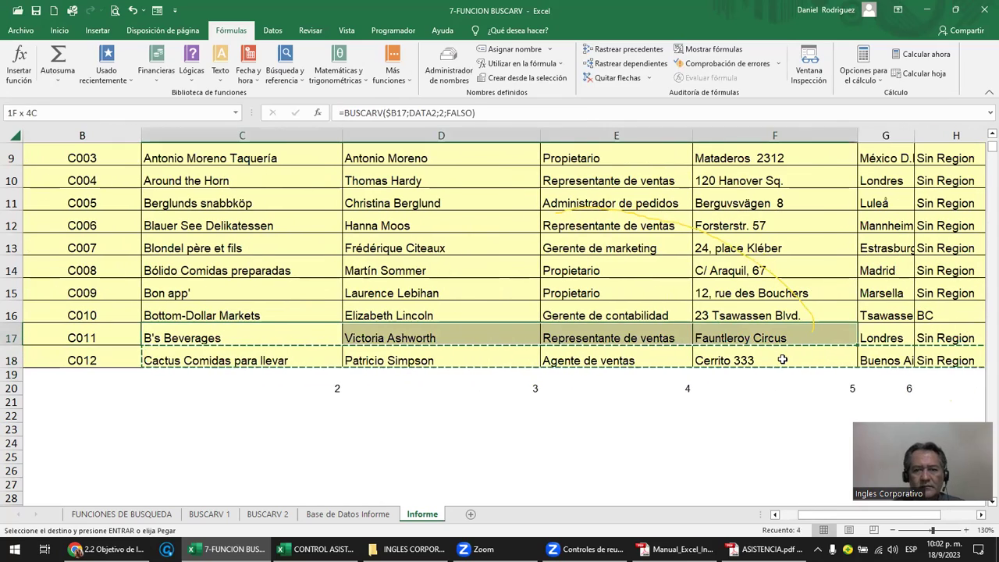
pyautogui.hotkey('shift', 'Right')
pyautogui.hotkey('shift', 'Right')
pyautogui.hotkey('shift', 'Right')
pyautogui.hotkey('shift', 'Right')
pyautogui.hotkey('shift', 'Up')
pyautogui.hotkey('shift', 'Up')
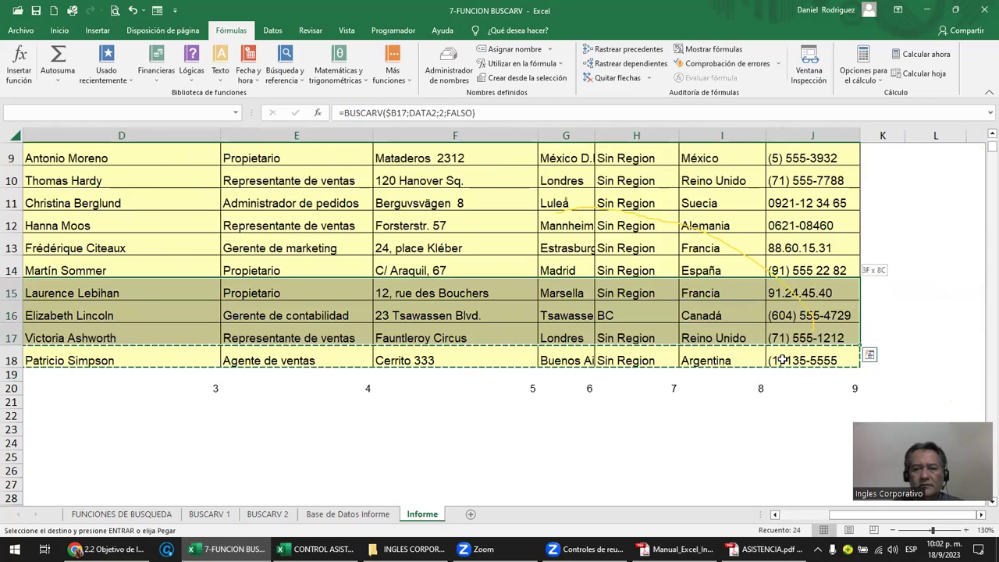
pyautogui.hotkey('ctrl', 'shift', 'Up')
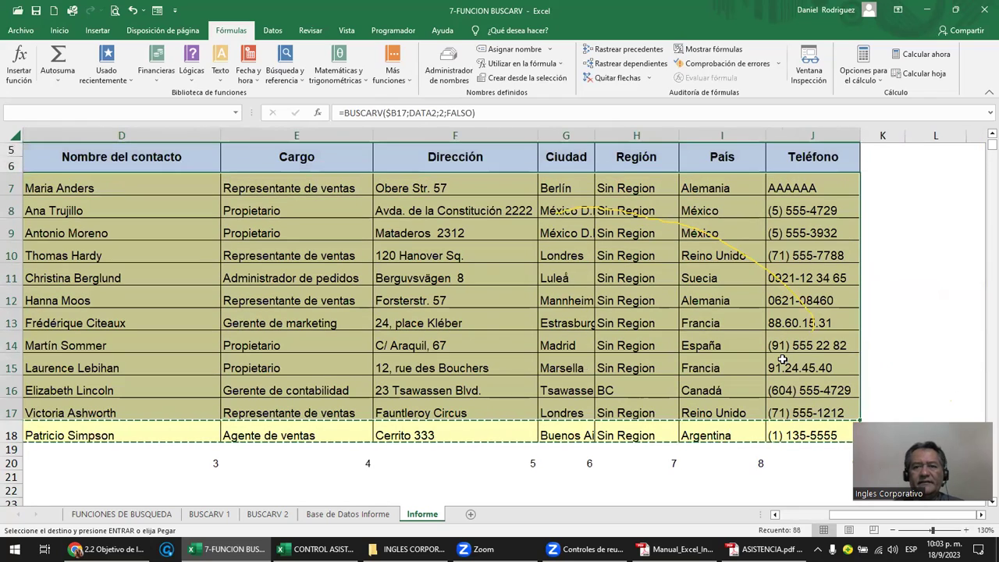
pyautogui.hscroll(-3, 781, 359)
pyautogui.press('Left')
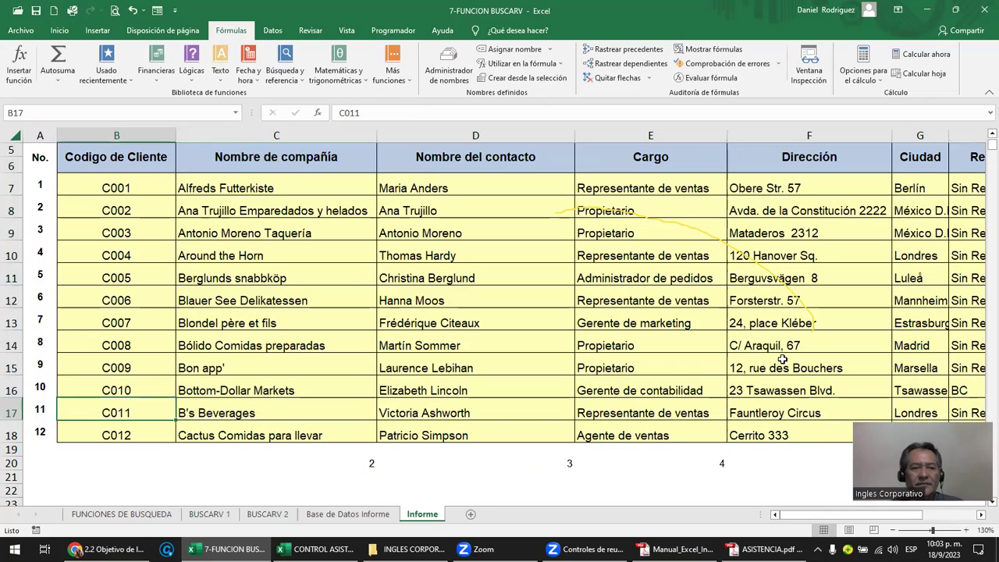
# Test the invalid code XXX in B7, then restore C001.
pyautogui.click(135, 187)
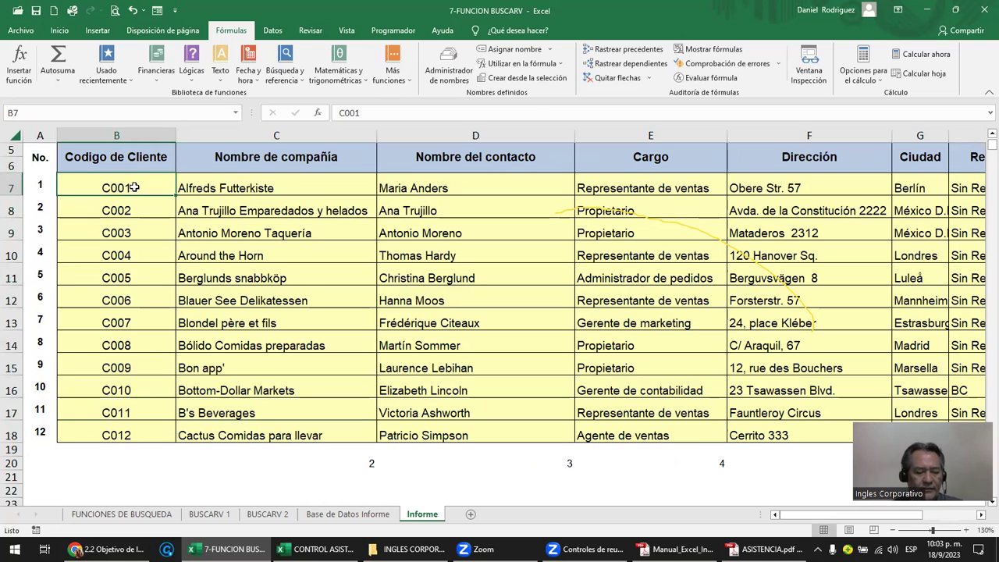
pyautogui.write('XXX')
pyautogui.press('Return')
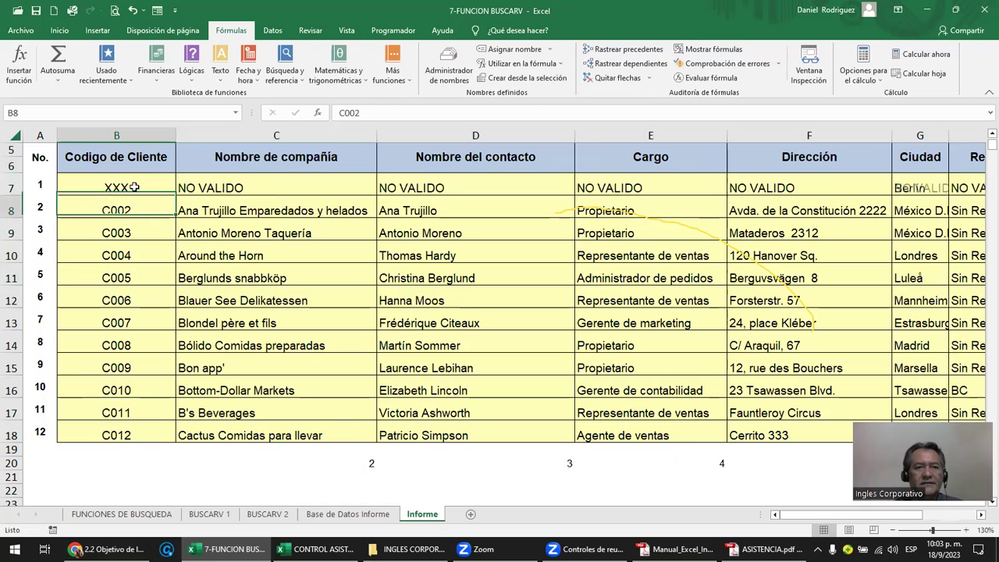
pyautogui.click(134, 187)
pyautogui.press('Delete')
pyautogui.press('Return')
pyautogui.click(135, 187)
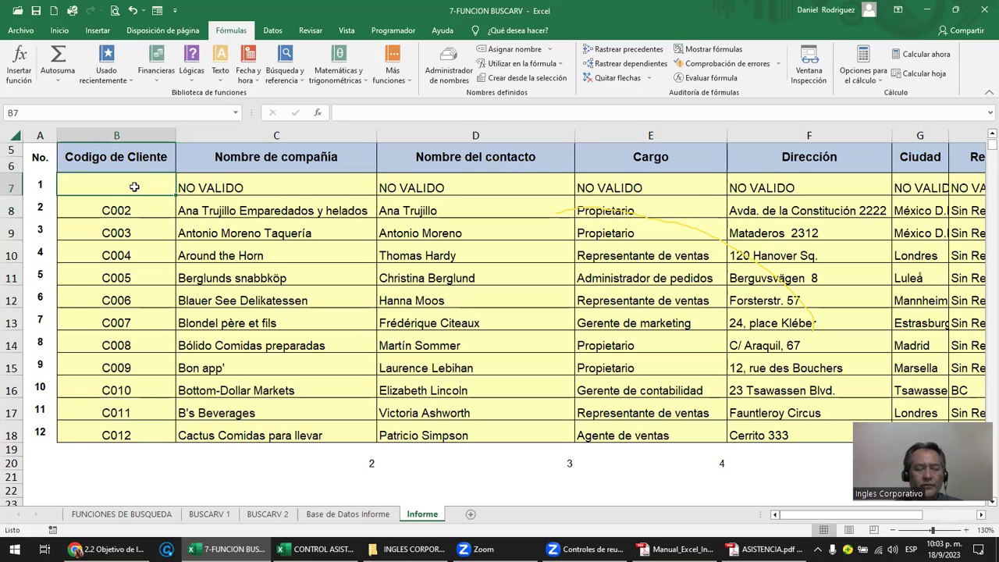
pyautogui.write('C')
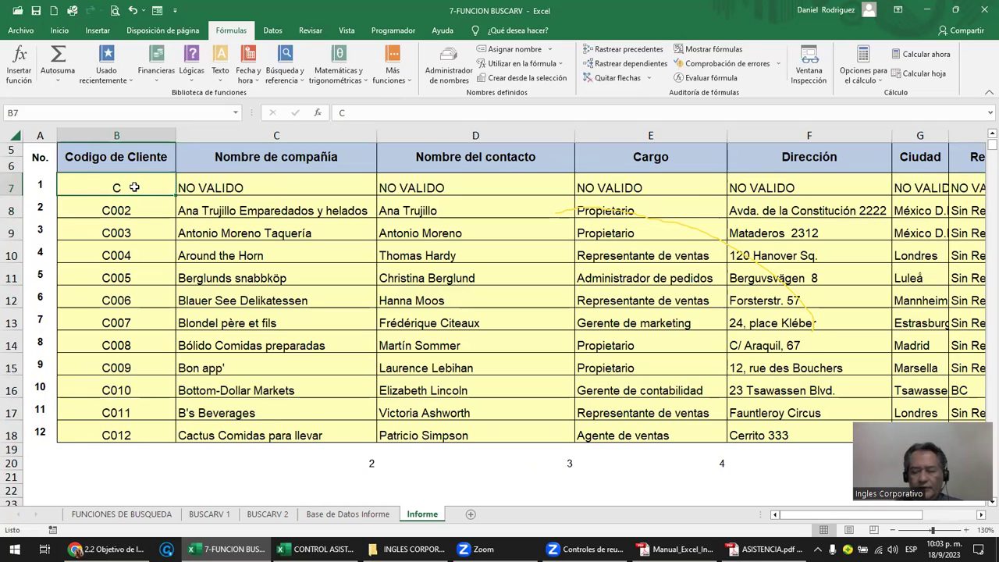
pyautogui.write('001')
pyautogui.press('Return')
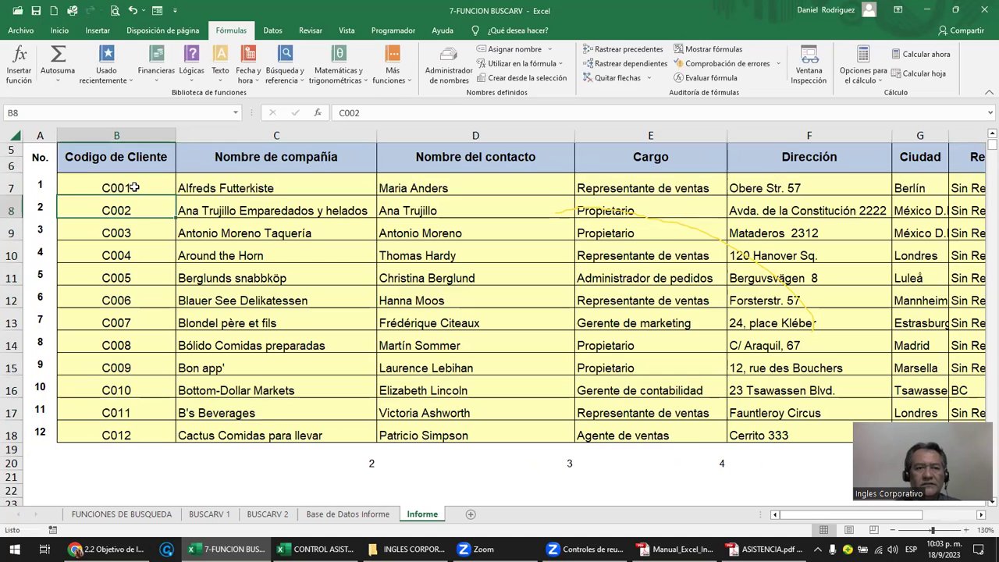
# Inspect C7's lookup formula and its DATA2 range name without changing it.
pyautogui.click(244, 193)
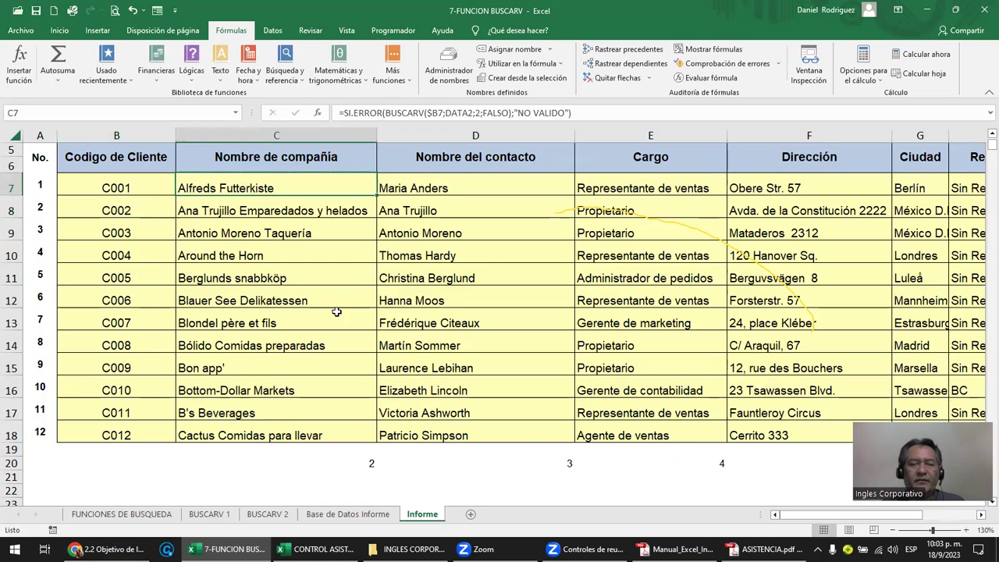
pyautogui.scroll(1, 346, 319)
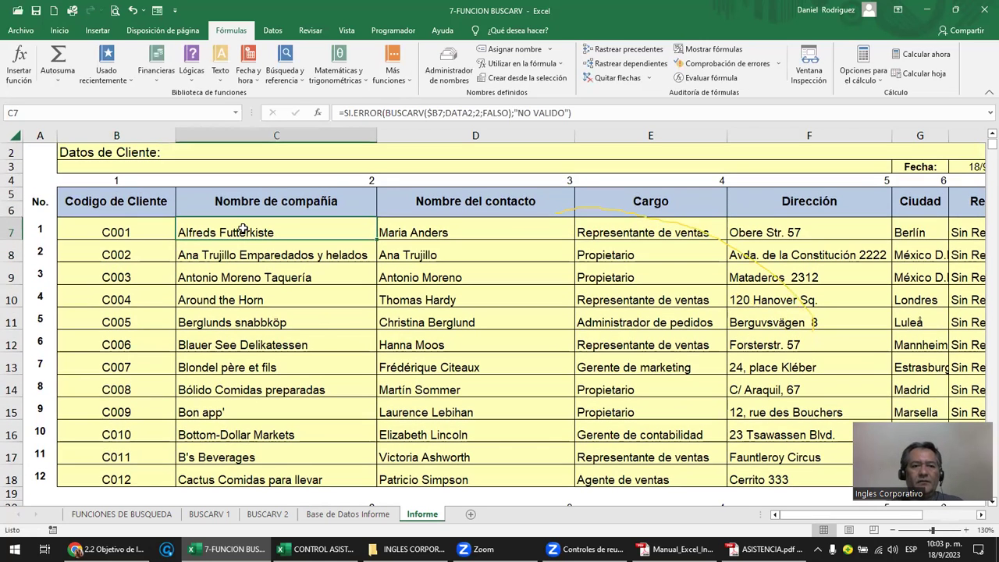
pyautogui.scroll(1, 246, 254)
pyautogui.keyDown('ctrl'); pyautogui.scroll(-1, 246, 254); pyautogui.keyUp('ctrl')
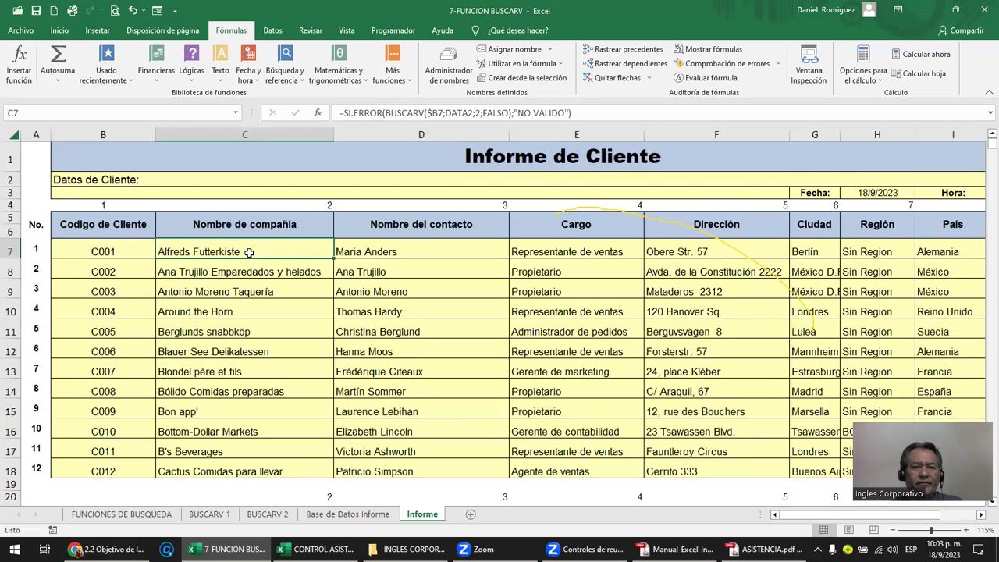
pyautogui.click(10, 250)
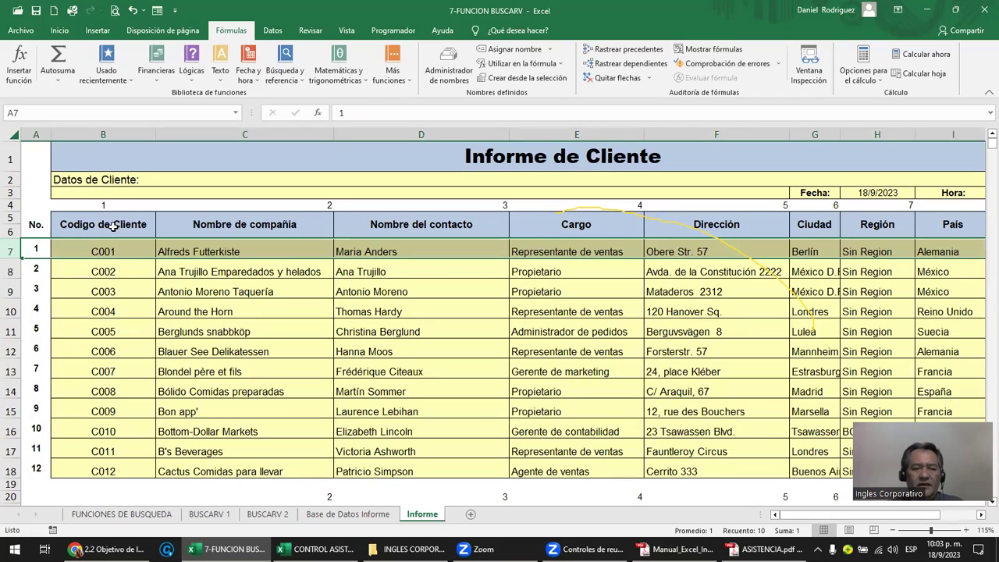
pyautogui.click(195, 249)
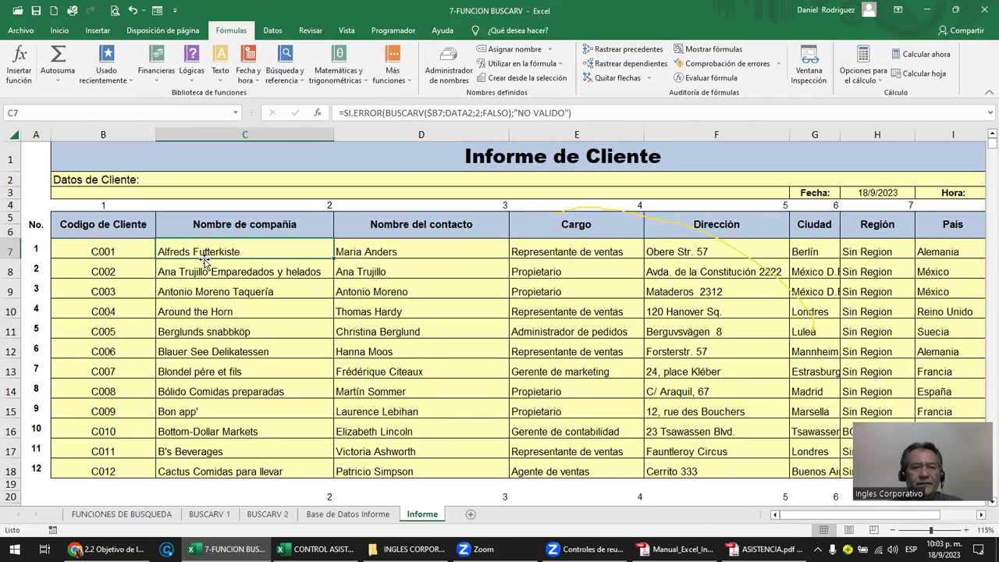
pyautogui.click(111, 248)
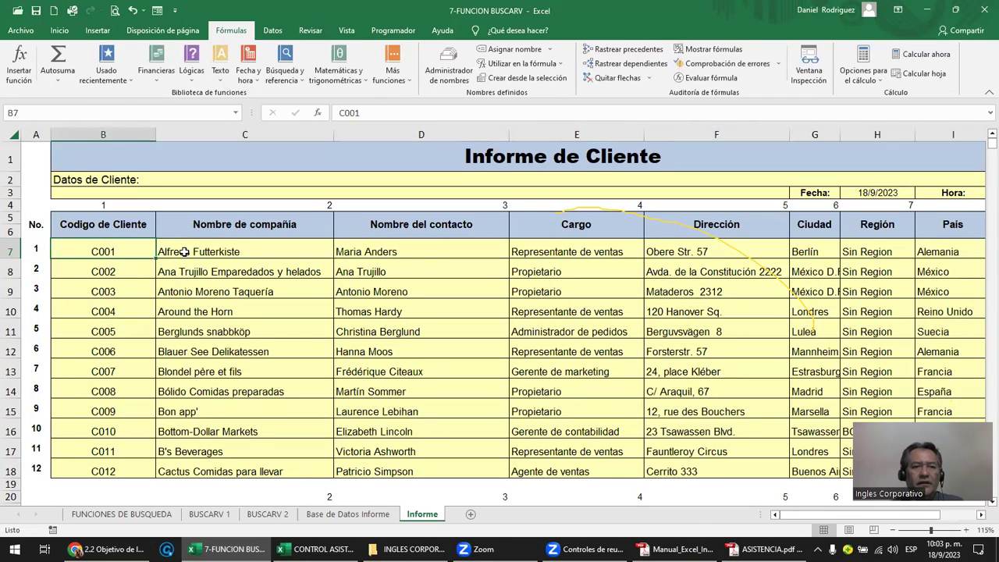
pyautogui.doubleClick(180, 252)
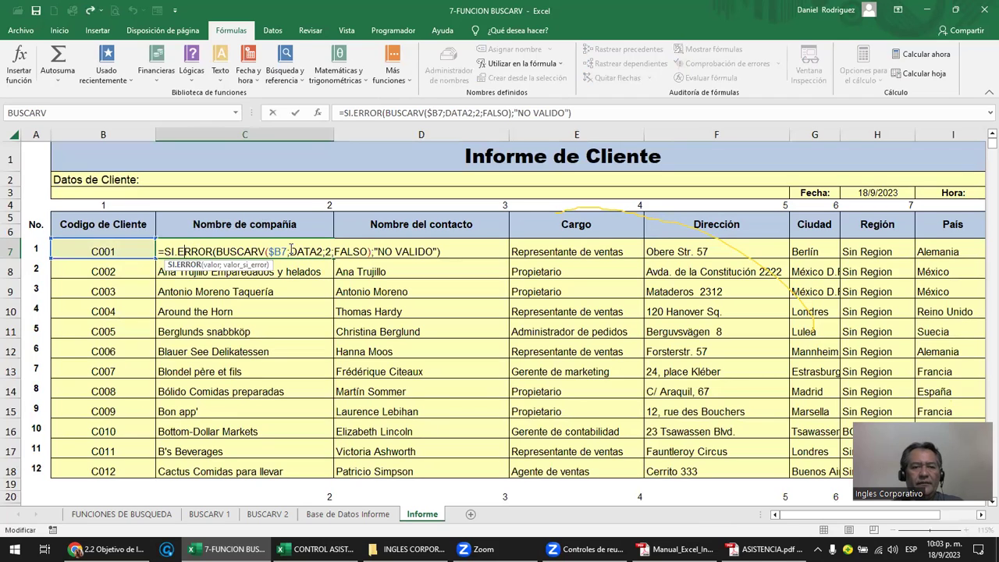
pyautogui.moveTo(287, 248); pyautogui.dragTo(326, 248)
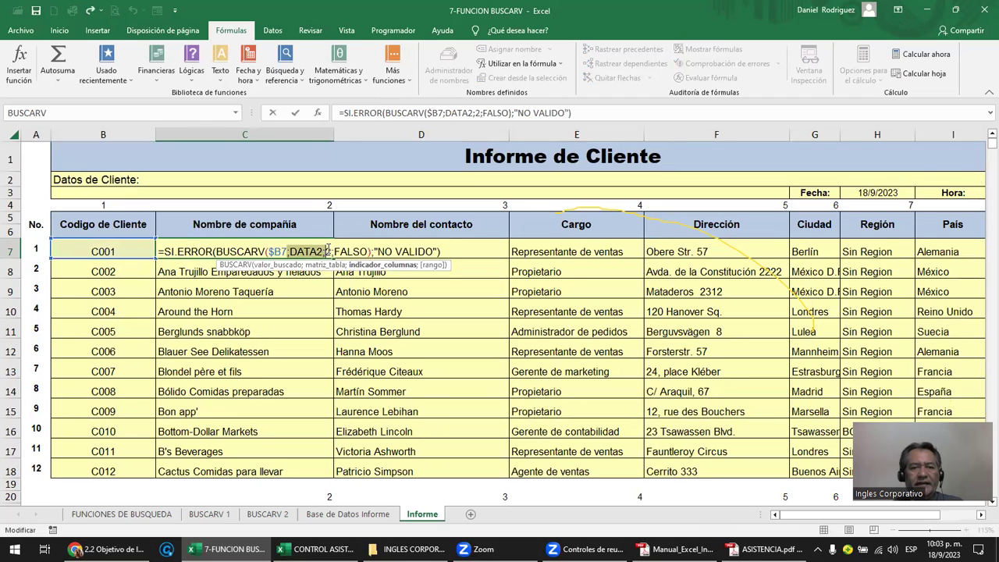
pyautogui.press('Escape')
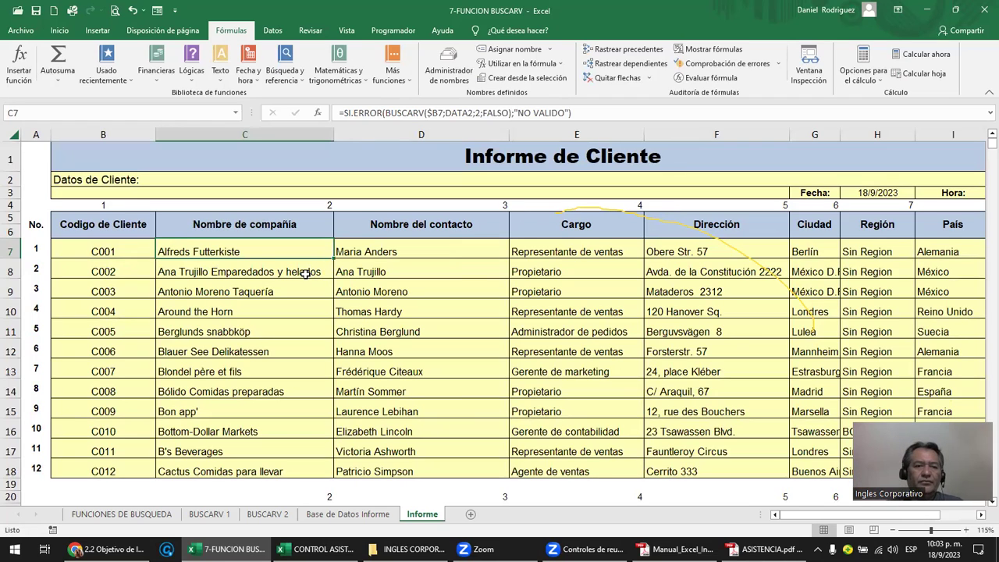
# Test code X in B7, restore C001, and fill C7's formula down to row 18.
pyautogui.click(117, 261)
pyautogui.write('X')
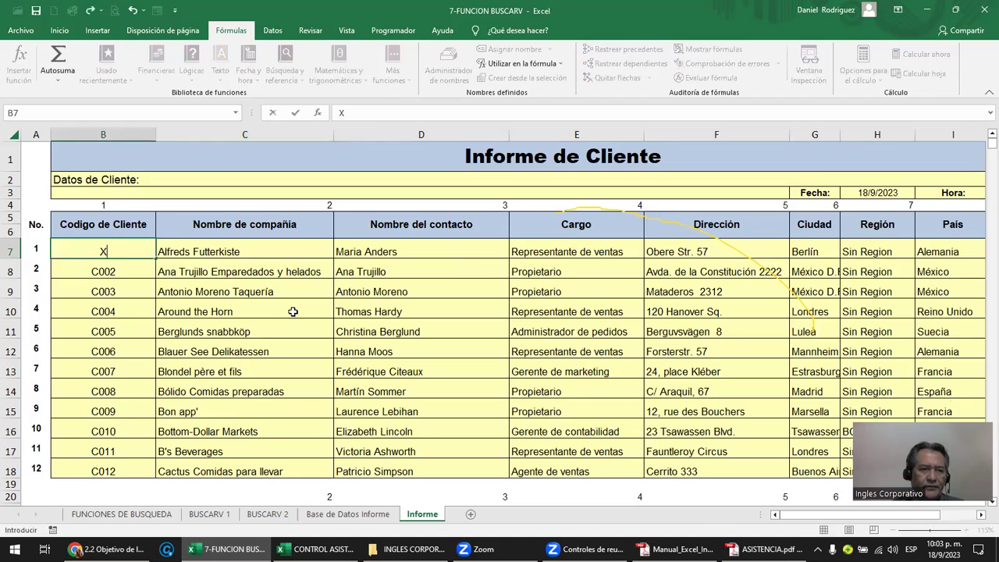
pyautogui.press('Return')
pyautogui.press('Up')
pyautogui.press('Delete')
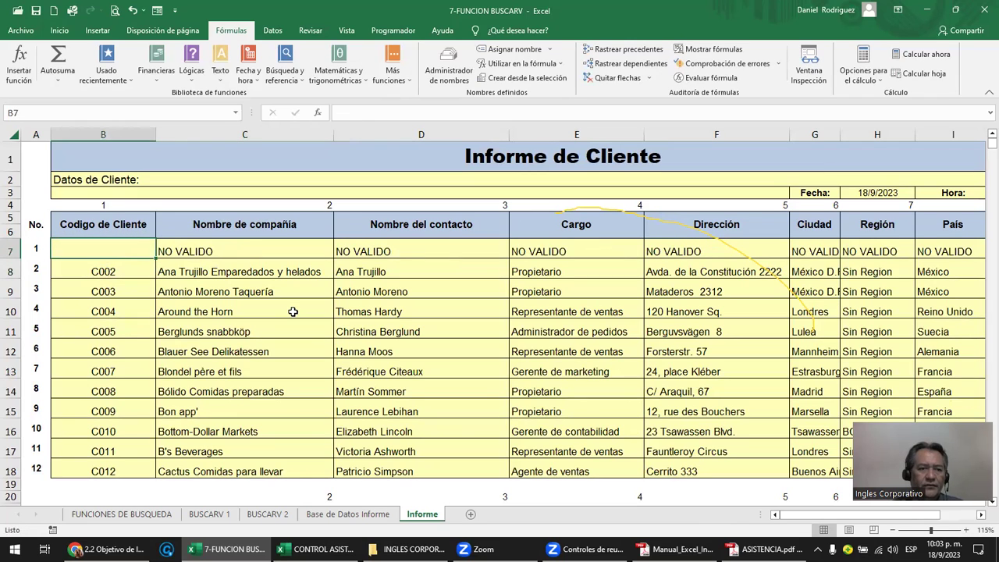
pyautogui.write('C001')
pyautogui.press('Return')
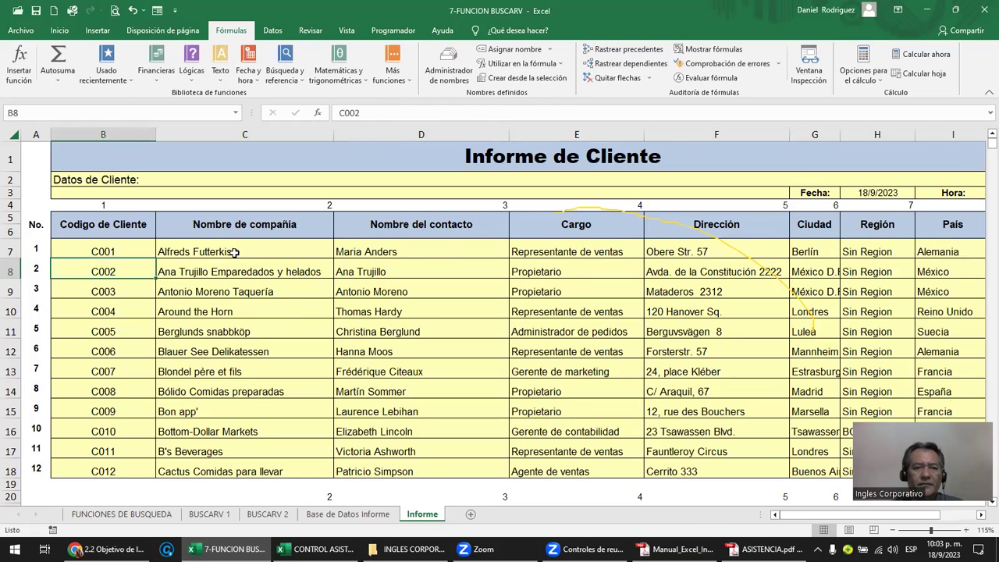
pyautogui.click(234, 251)
pyautogui.doubleClick(330, 260)
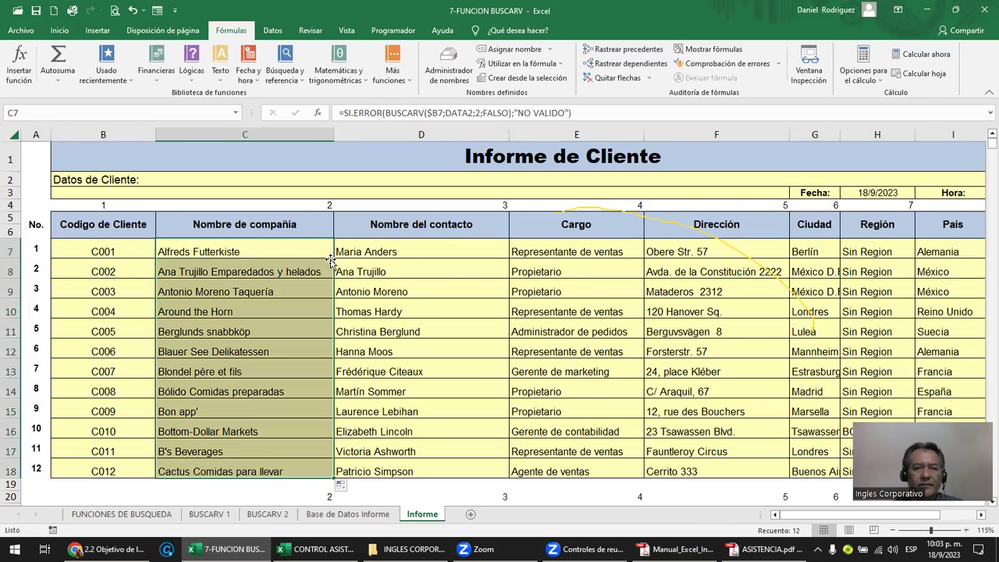
pyautogui.click(382, 249)
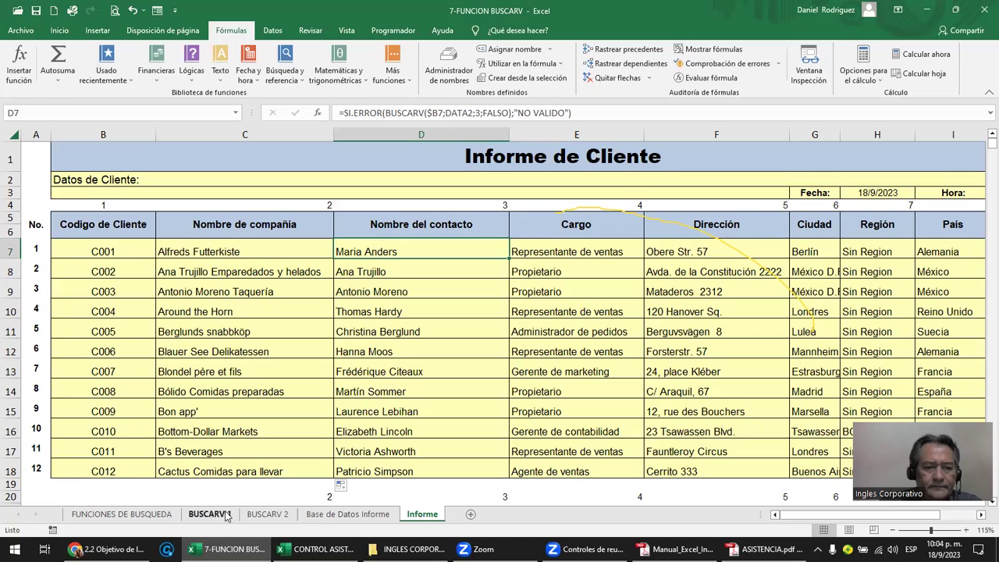
# Select C7 and save the 7-FUNCION BUSCARV workbook from the Quick Access Toolbar.
pyautogui.click(245, 252)
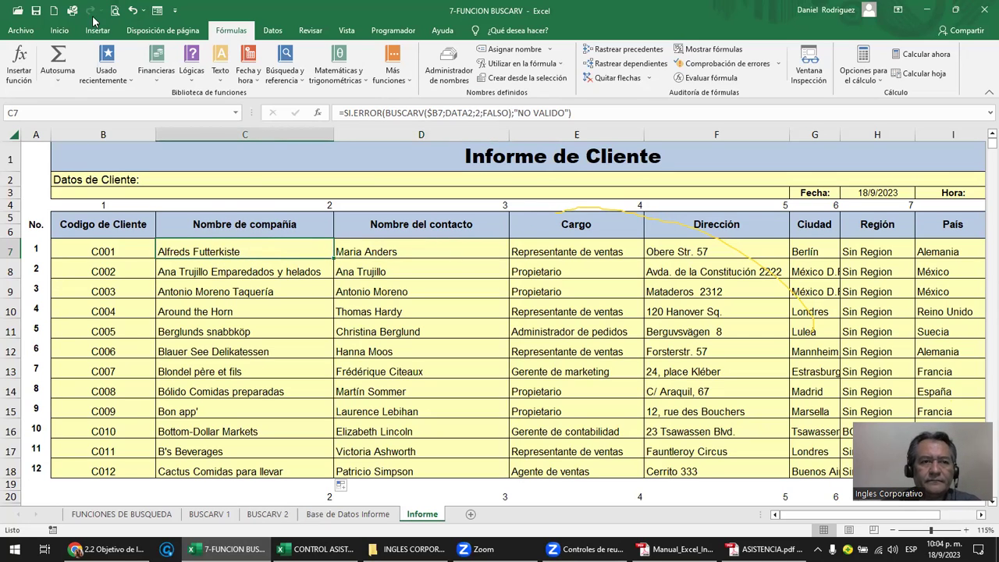
pyautogui.click(36, 10)
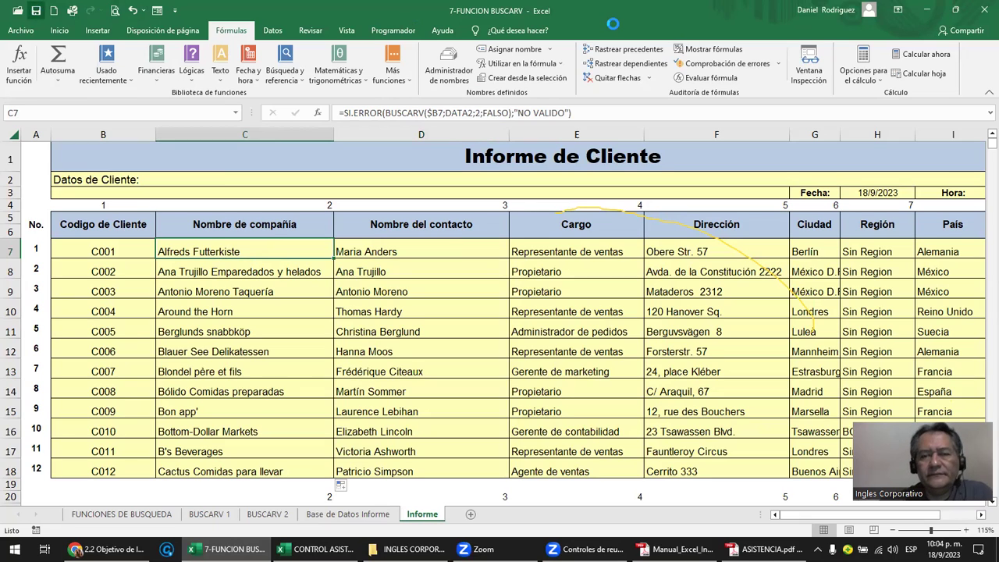